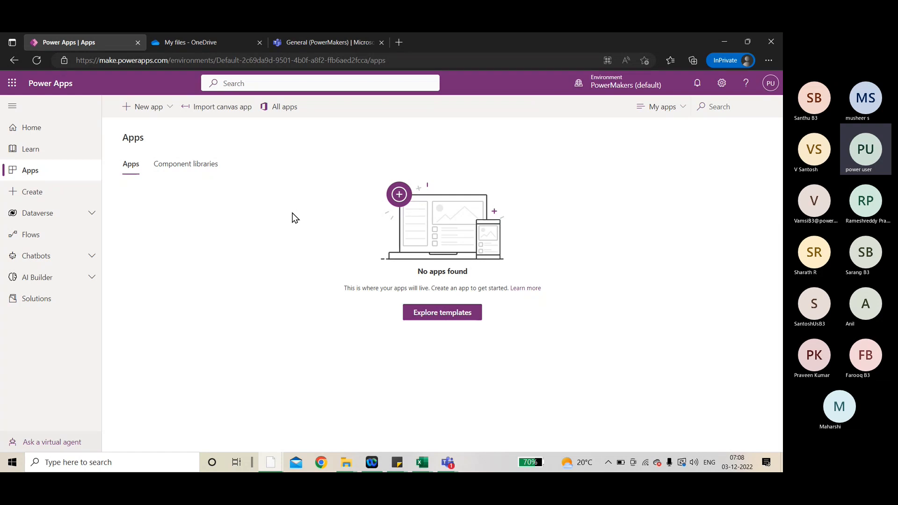
Step: Open the Power Apps home page, dismiss the Per User plan offer and review the options for starting an app
{"action": "left_click", "coordinate": [60, 132]}
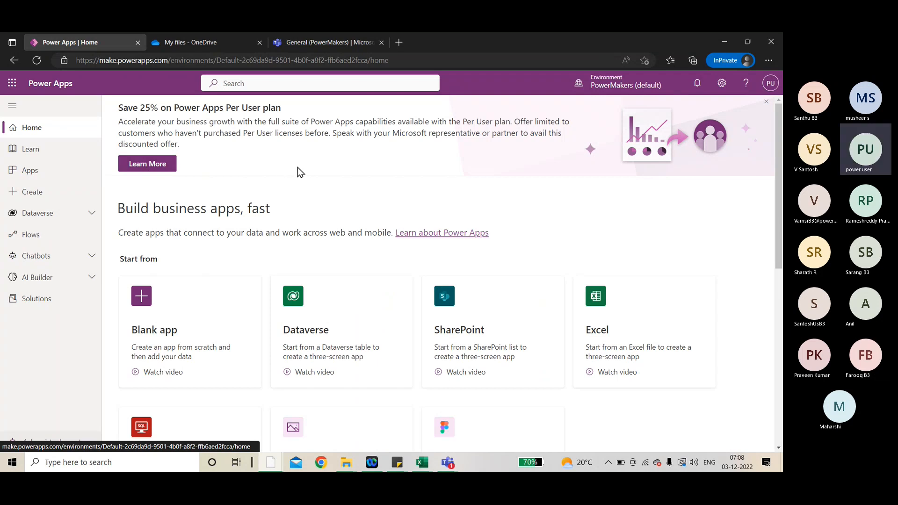
{"action": "left_click", "coordinate": [766, 101]}
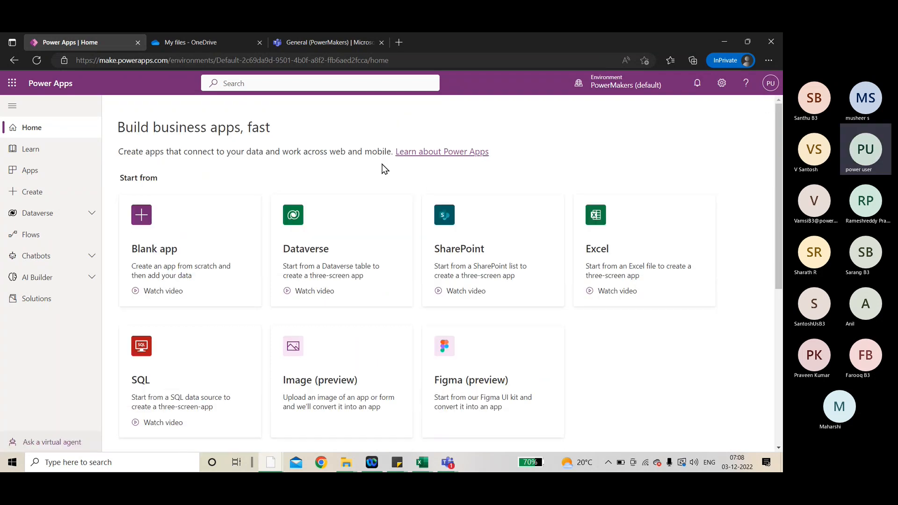
{"action": "scroll", "coordinate": [613, 163], "scroll_direction": "down", "scroll_amount": 1}
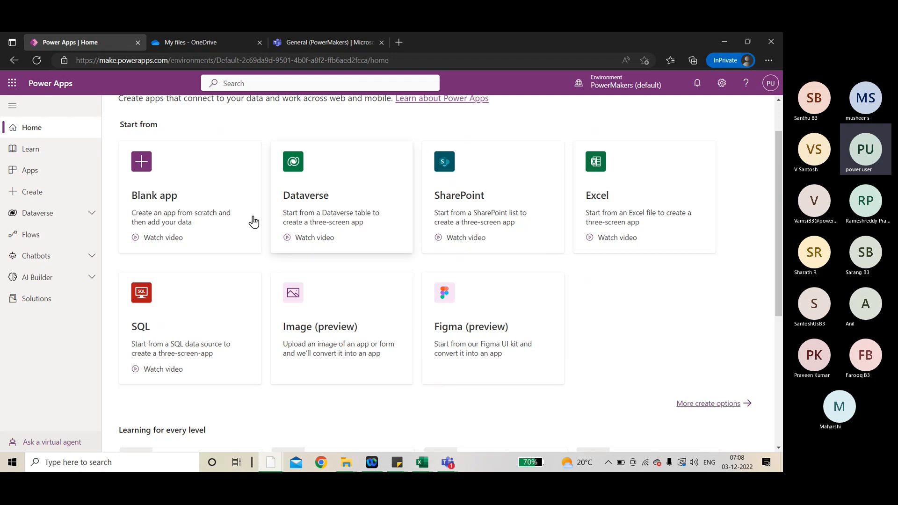
{"action": "scroll", "coordinate": [220, 196], "scroll_direction": "up", "scroll_amount": 1}
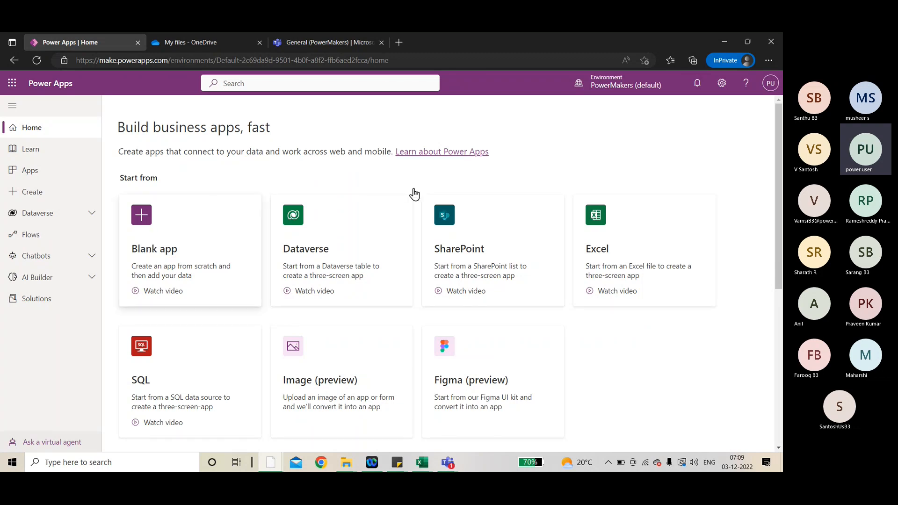
Step: Look through the additional create options and the data source Connections page, and return to the create page
{"action": "scroll", "coordinate": [633, 142], "scroll_direction": "down", "scroll_amount": 2}
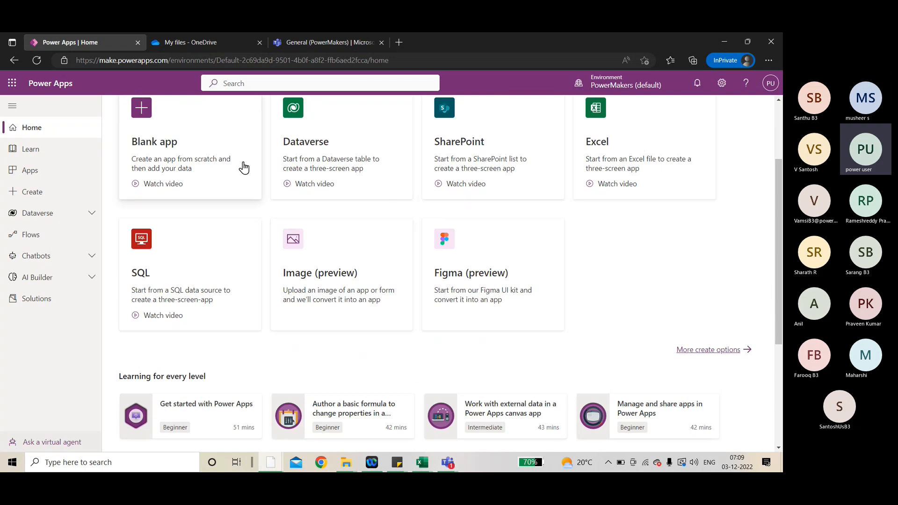
{"action": "left_click", "coordinate": [696, 352]}
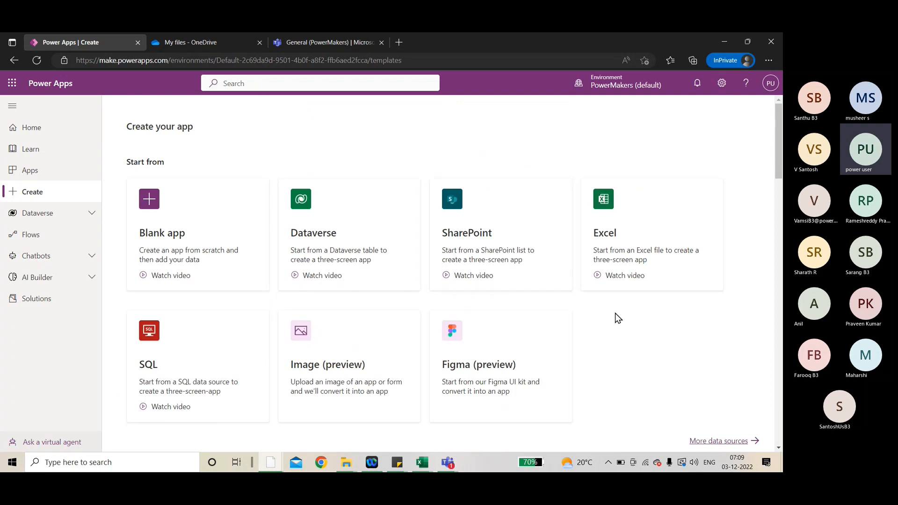
{"action": "scroll", "coordinate": [655, 333], "scroll_direction": "down", "scroll_amount": 2}
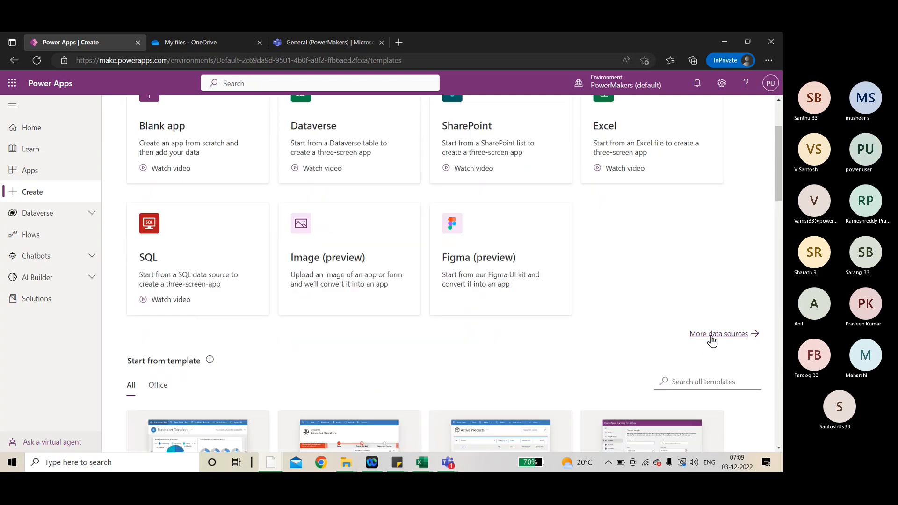
{"action": "left_click", "coordinate": [710, 336]}
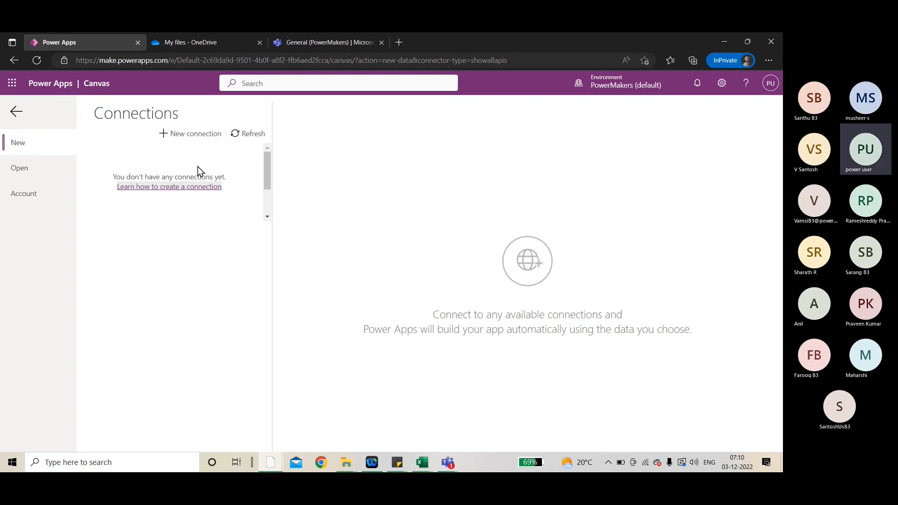
{"action": "left_click", "coordinate": [17, 112]}
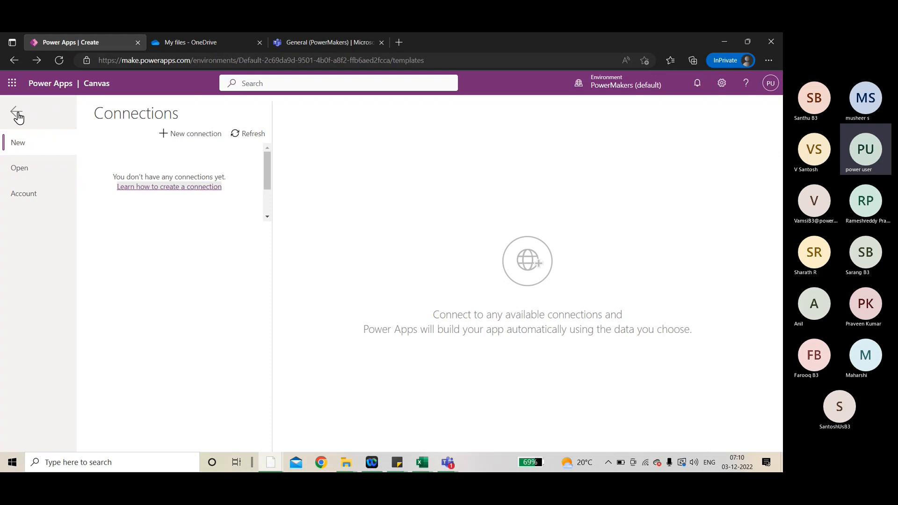
Step: Examine the Learn page's guided learning modules, community topics and help articles
{"action": "left_click", "coordinate": [11, 152]}
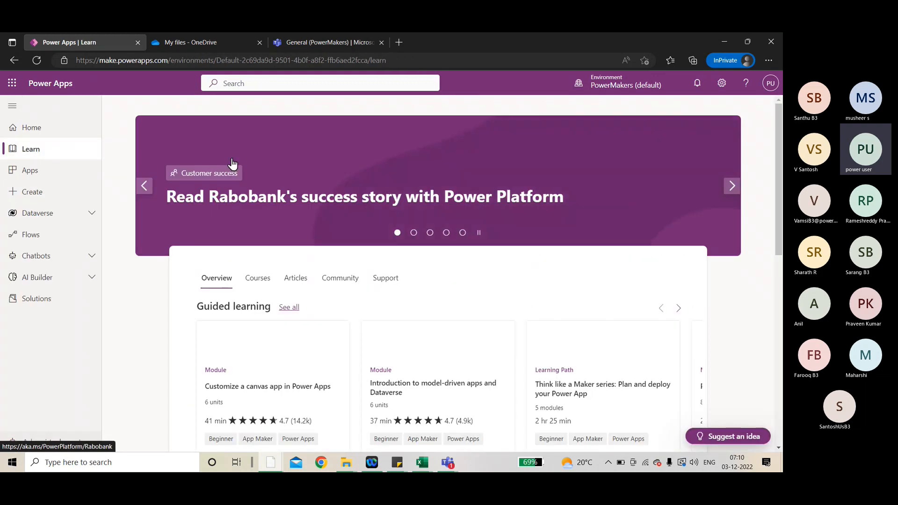
{"action": "scroll", "coordinate": [302, 210], "scroll_direction": "down", "scroll_amount": 2}
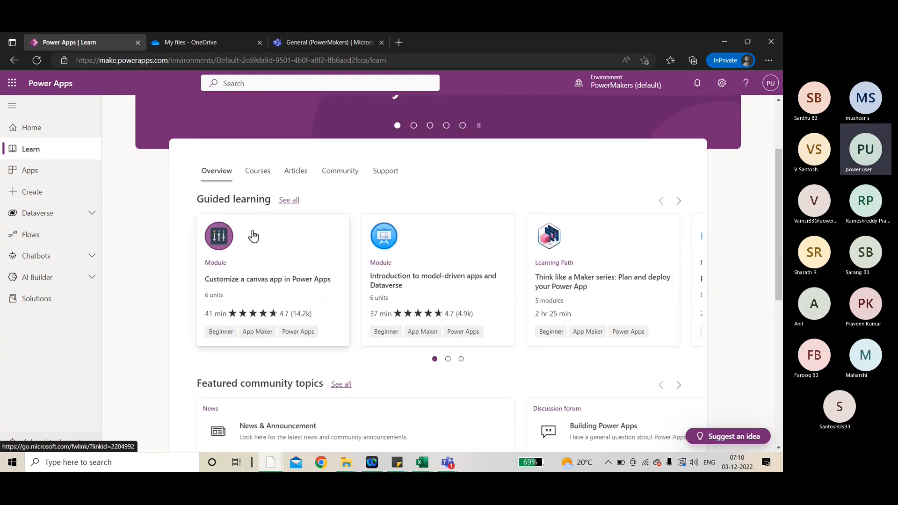
{"action": "scroll", "coordinate": [482, 229], "scroll_direction": "down", "scroll_amount": 2}
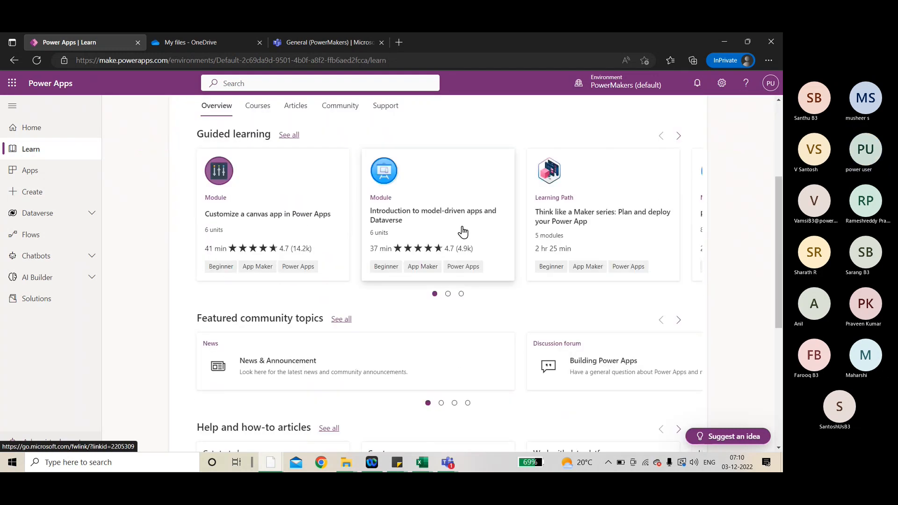
{"action": "scroll", "coordinate": [421, 226], "scroll_direction": "up", "scroll_amount": 2}
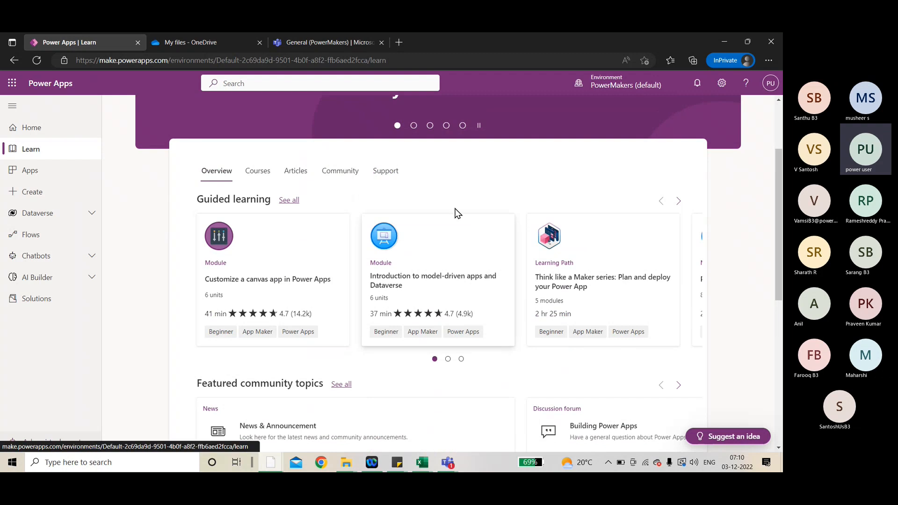
{"action": "scroll", "coordinate": [421, 220], "scroll_direction": "up", "scroll_amount": 2}
Step: Examine the new app types offered on the Apps page and the entries in the Dataverse group
{"action": "left_click", "coordinate": [32, 170]}
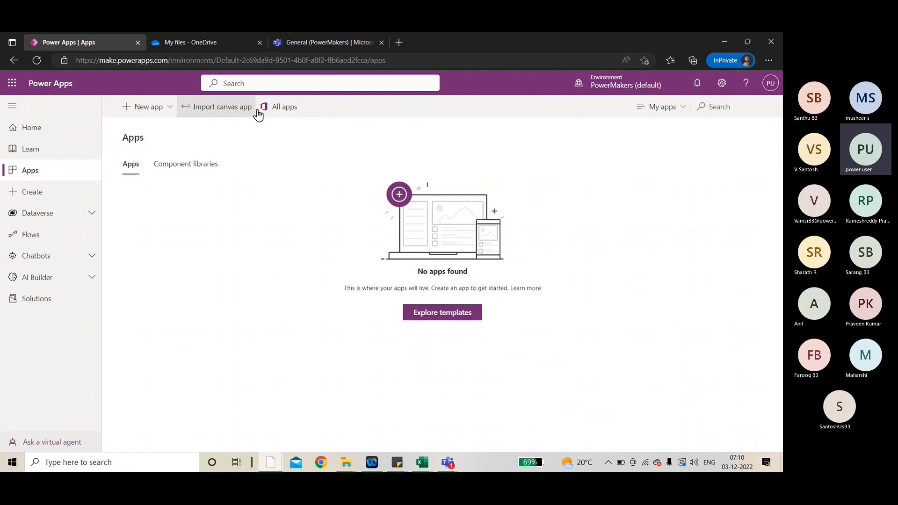
{"action": "left_click", "coordinate": [157, 110]}
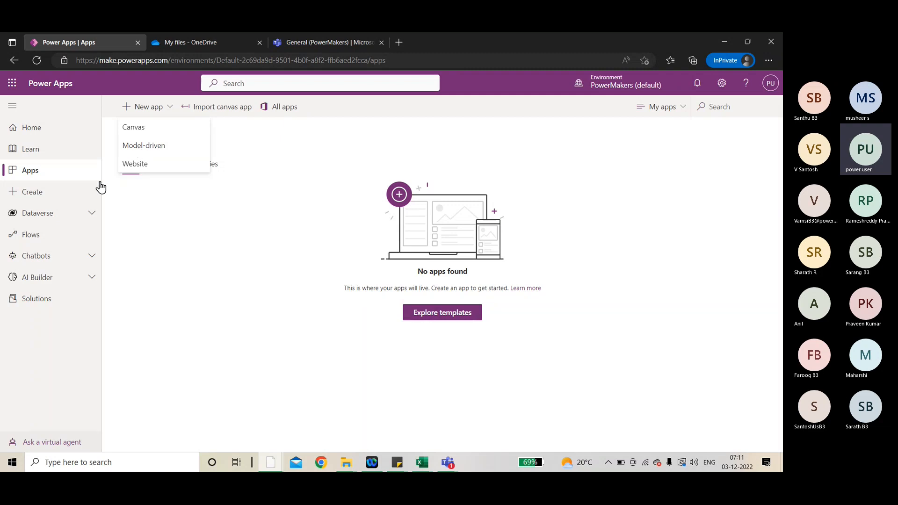
{"action": "left_click", "coordinate": [93, 216]}
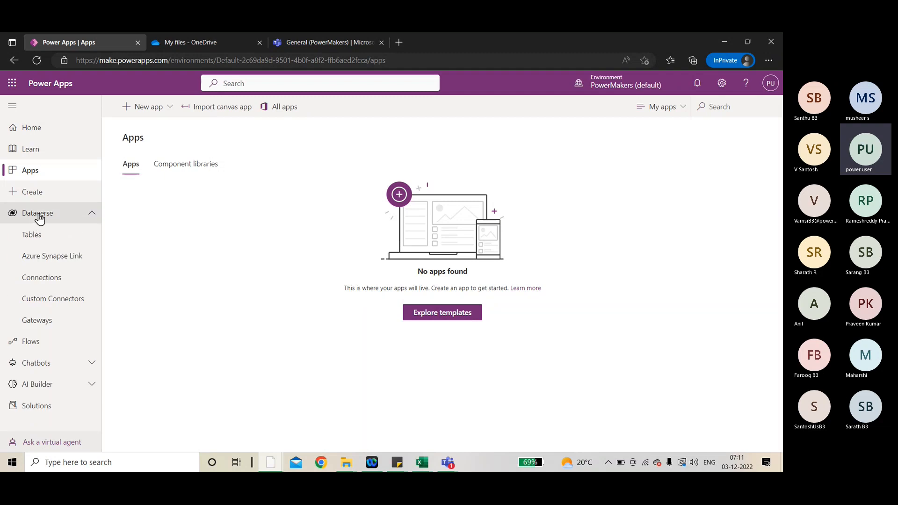
{"action": "left_click", "coordinate": [154, 108]}
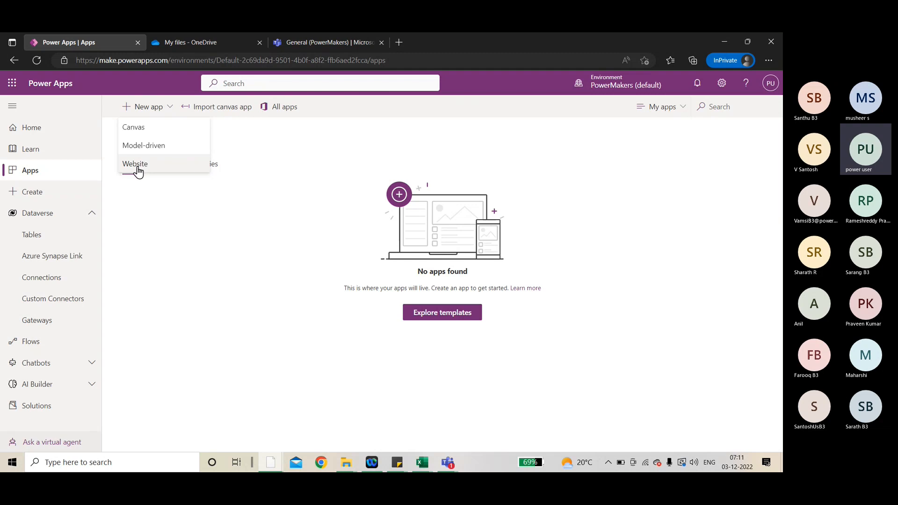
{"action": "left_click", "coordinate": [257, 159]}
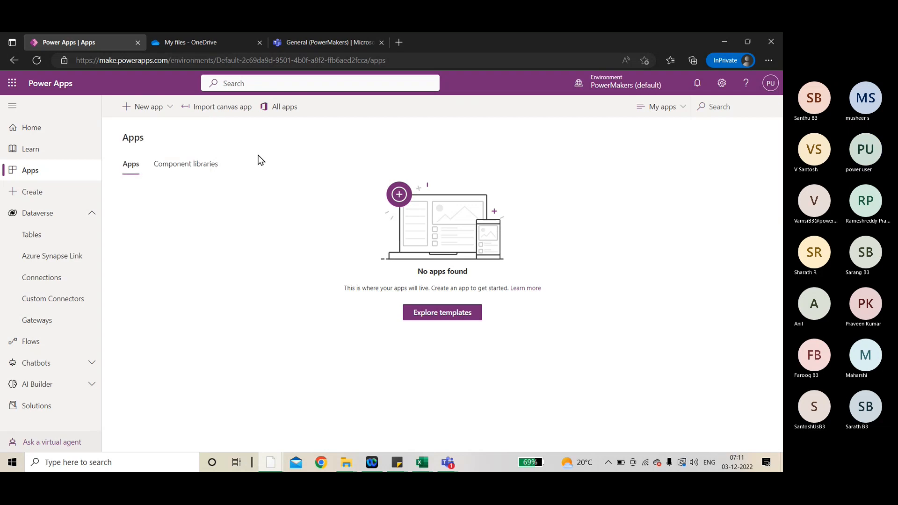
Step: View the canvas app import page, and examine the filter and search options of the Apps page
{"action": "left_click", "coordinate": [221, 108]}
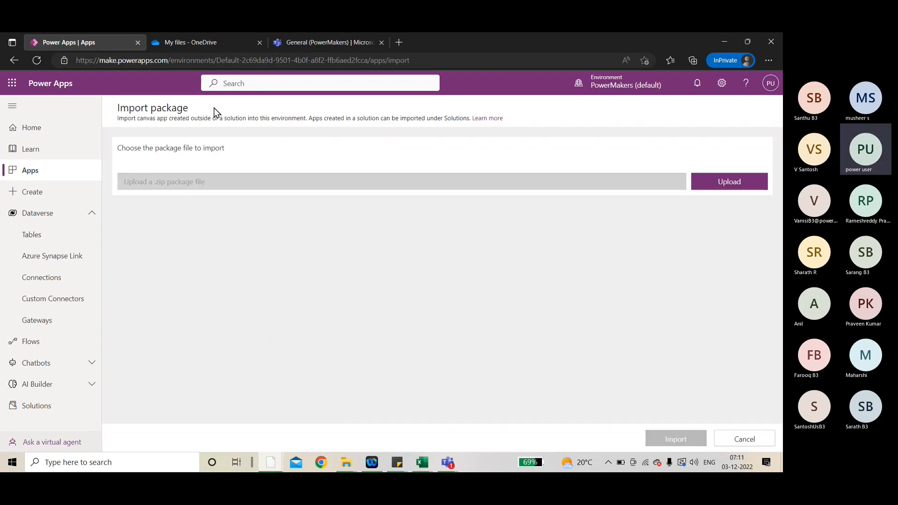
{"action": "left_click", "coordinate": [66, 172]}
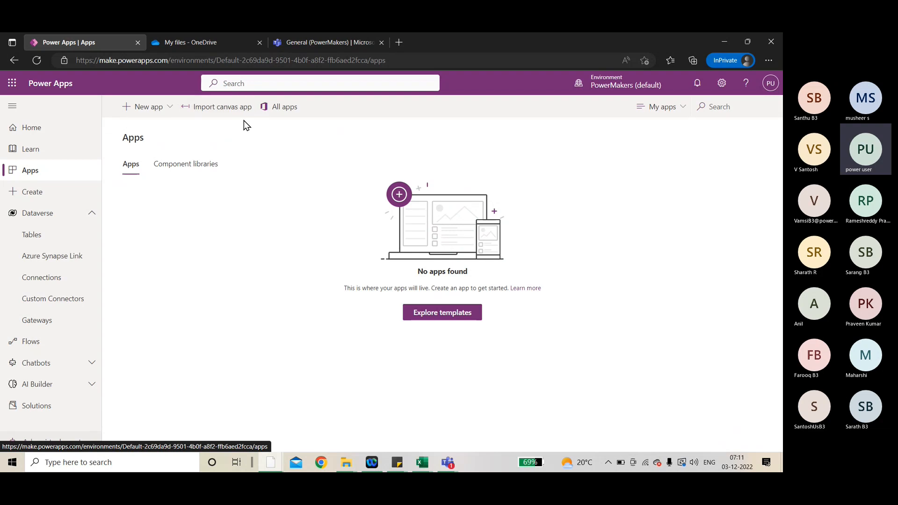
{"action": "left_click", "coordinate": [670, 111]}
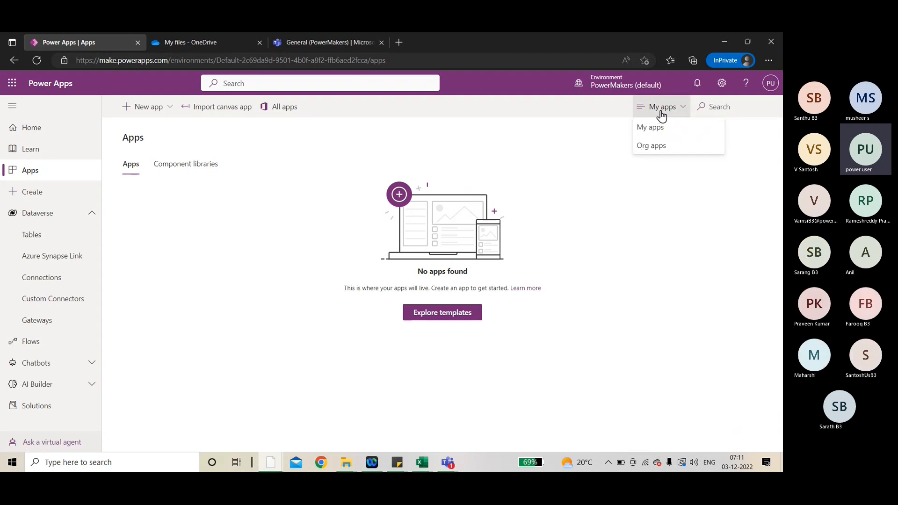
{"action": "left_click", "coordinate": [662, 113]}
{"action": "left_click", "coordinate": [739, 106]}
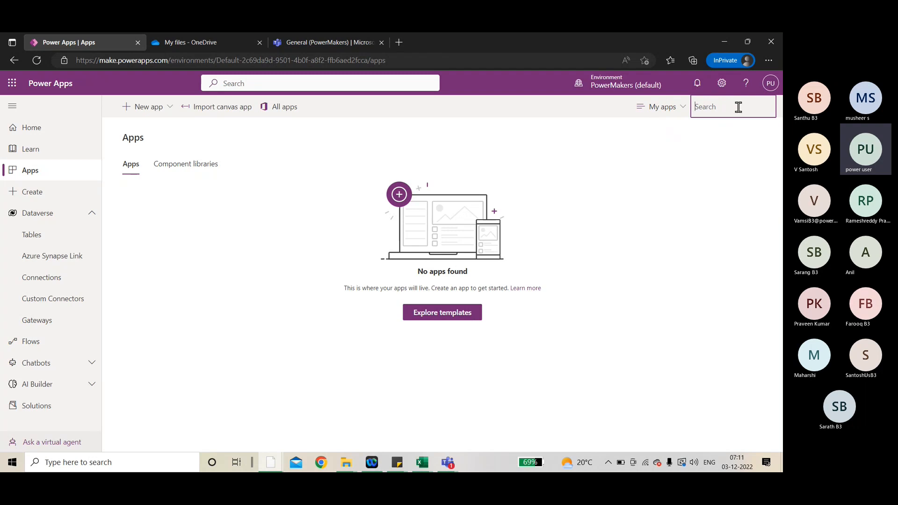
Step: Collapse the Dataverse group, look over the Create page's starting points and return to the Apps page
{"action": "left_click", "coordinate": [93, 214]}
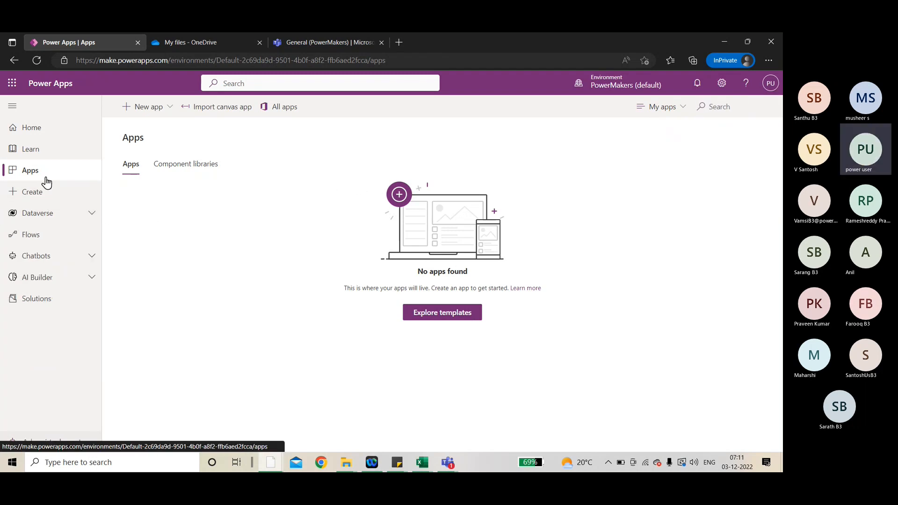
{"action": "left_click", "coordinate": [36, 192]}
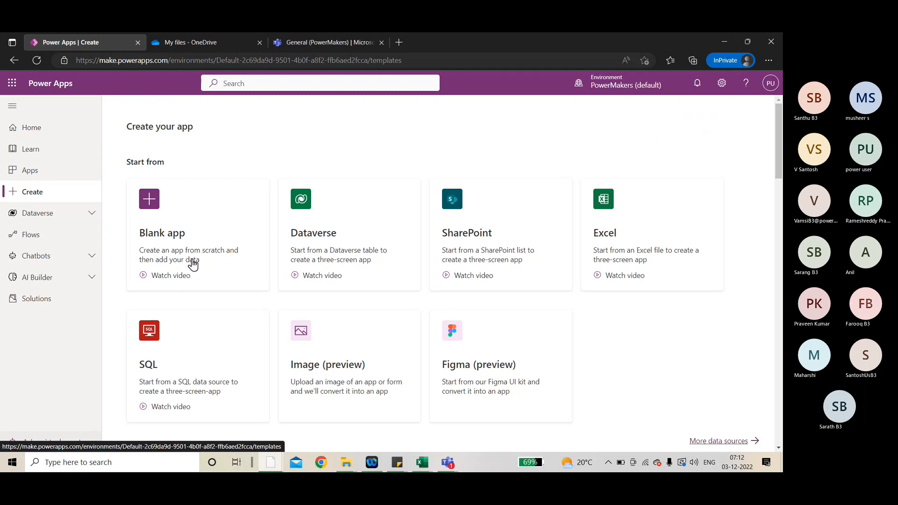
{"action": "left_click", "coordinate": [56, 176]}
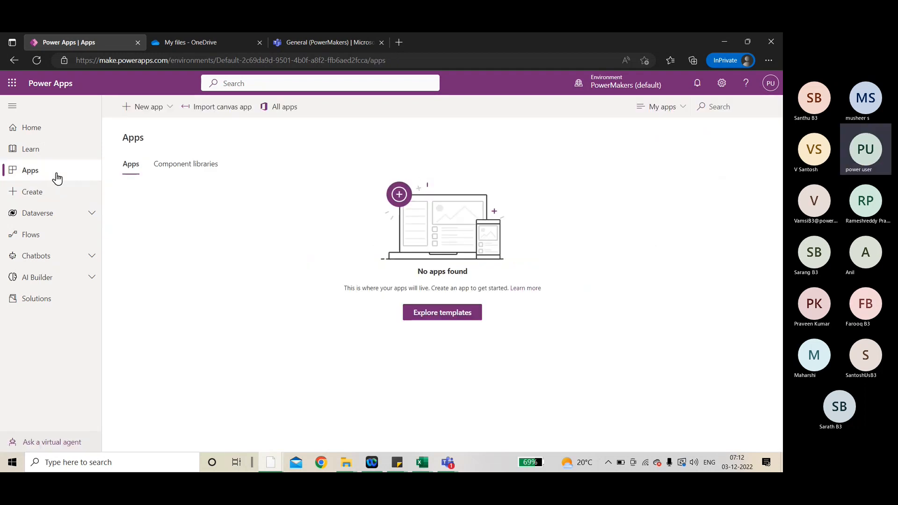
Step: Create a blank canvas app named PowerAppsB3 in Tablet format
{"action": "left_click", "coordinate": [156, 110]}
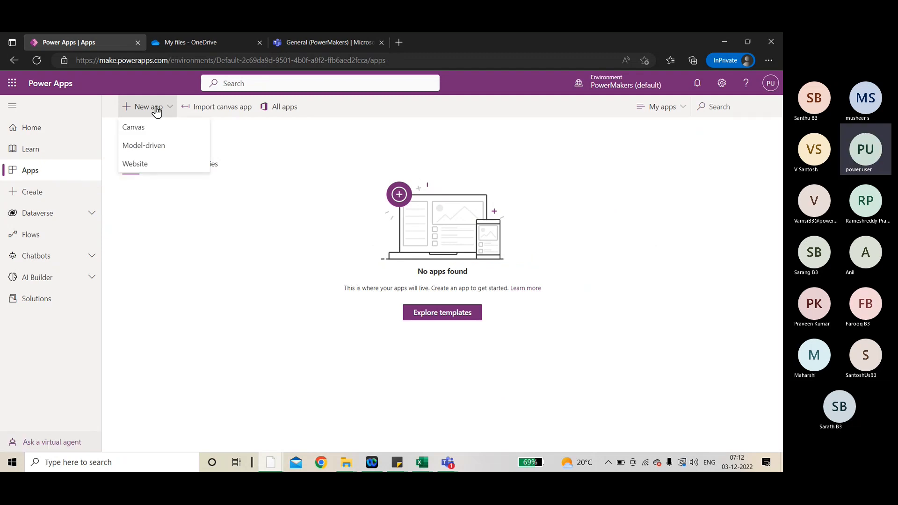
{"action": "left_click", "coordinate": [146, 126]}
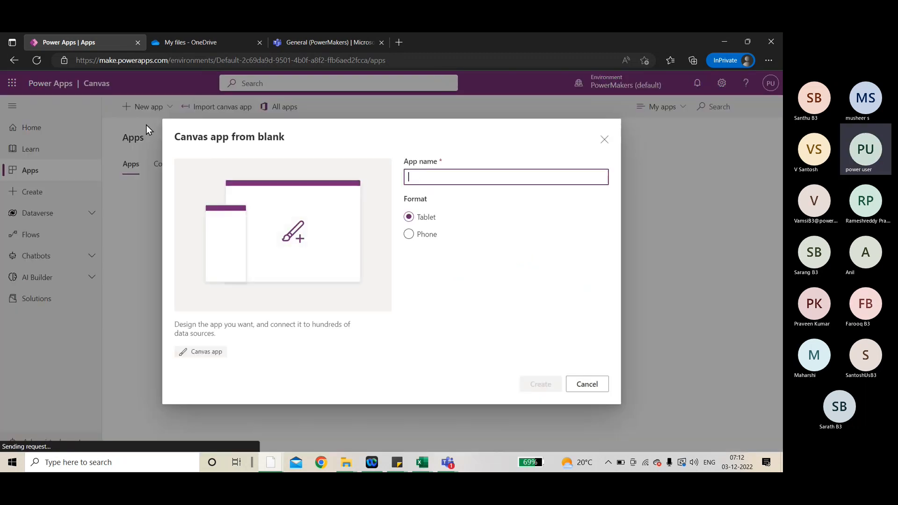
{"action": "left_click", "coordinate": [426, 240]}
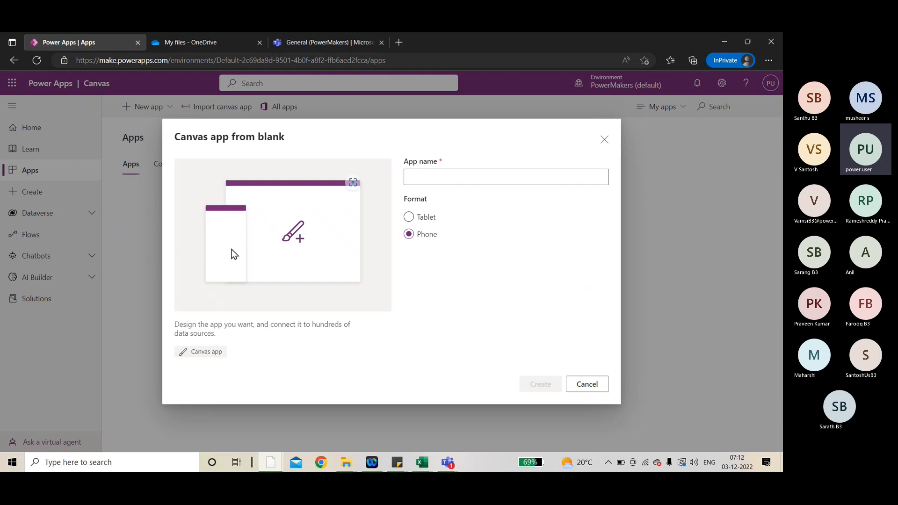
{"action": "left_click", "coordinate": [432, 223]}
{"action": "left_click", "coordinate": [438, 179]}
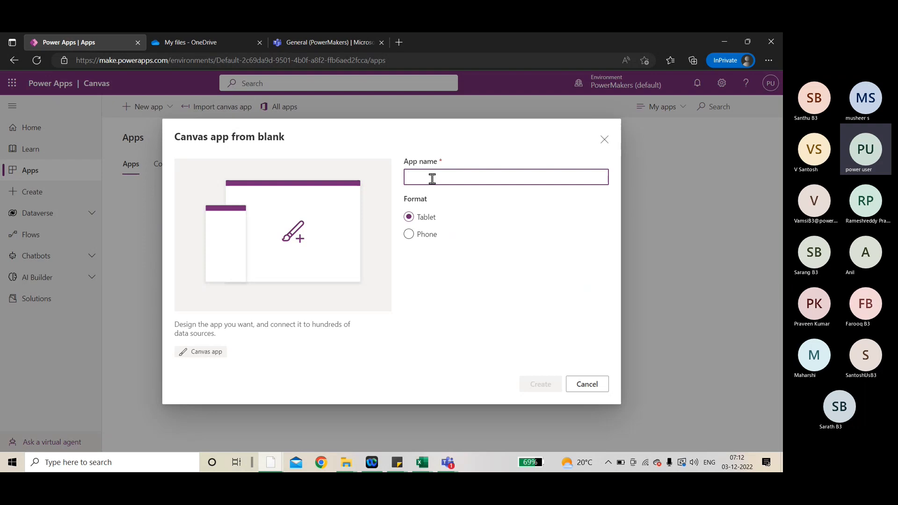
{"action": "type", "text": "Power"}
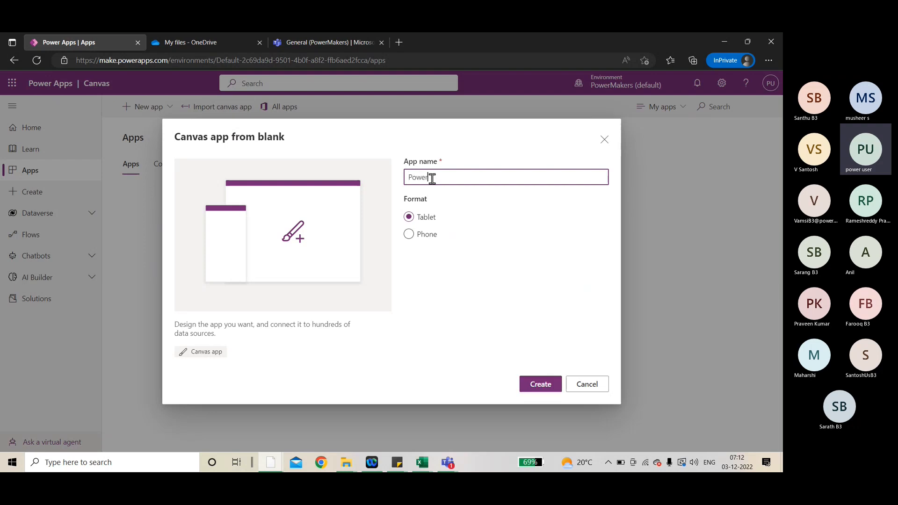
{"action": "type", "text": "AppsB"}
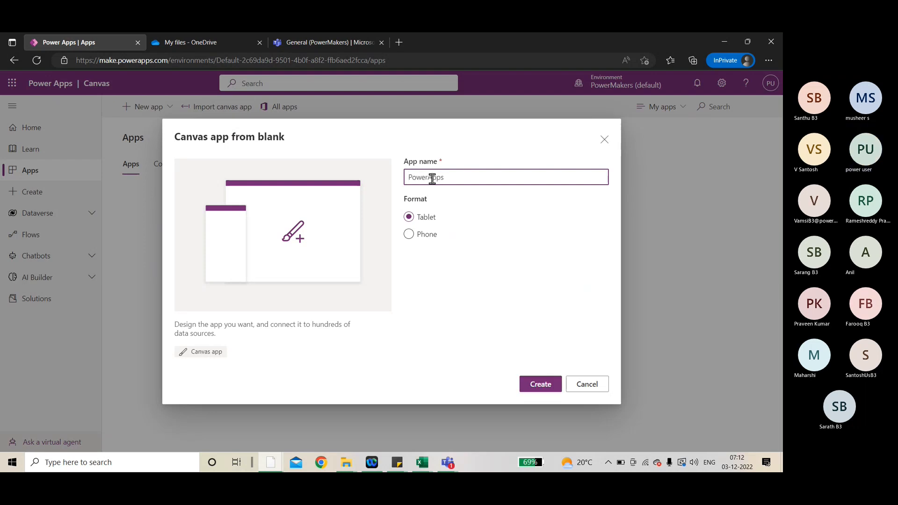
{"action": "type", "text": "3"}
{"action": "left_click", "coordinate": [537, 381]}
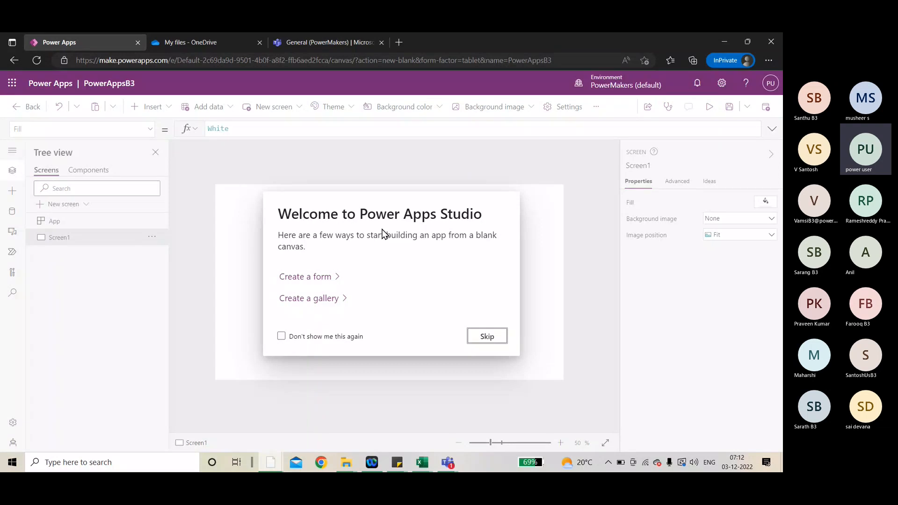
Step: Skip the Power Apps Studio welcome dialog and close the Teams browser tab
{"action": "left_click", "coordinate": [498, 335]}
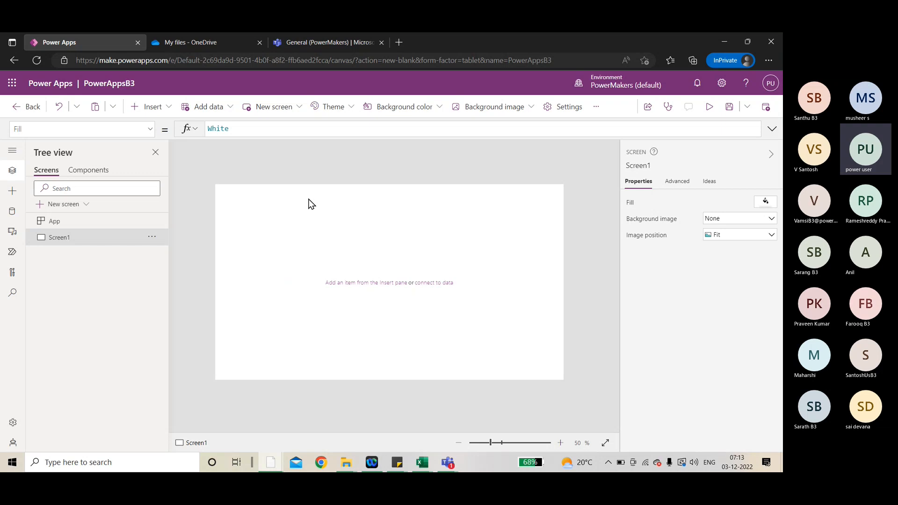
{"action": "left_click", "coordinate": [381, 42]}
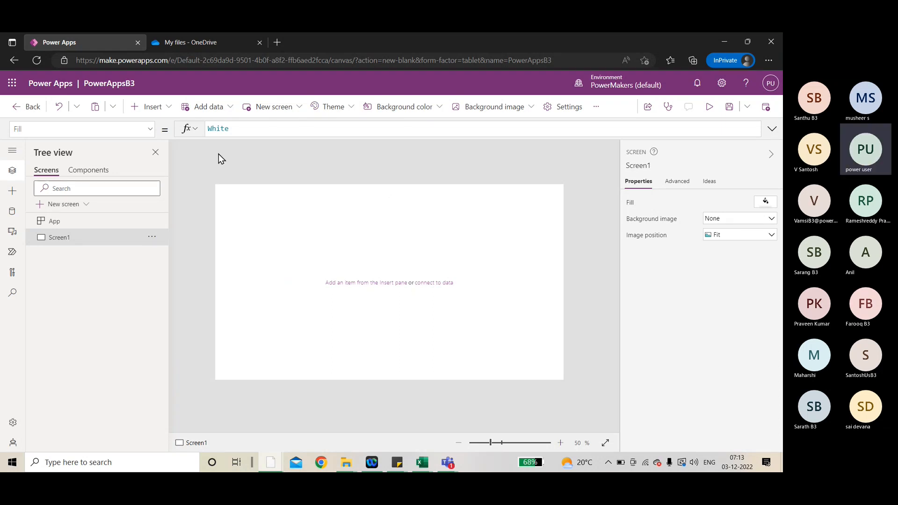
Step: View the controls that can be inserted and the list of properties available for Screen1
{"action": "left_click", "coordinate": [167, 110]}
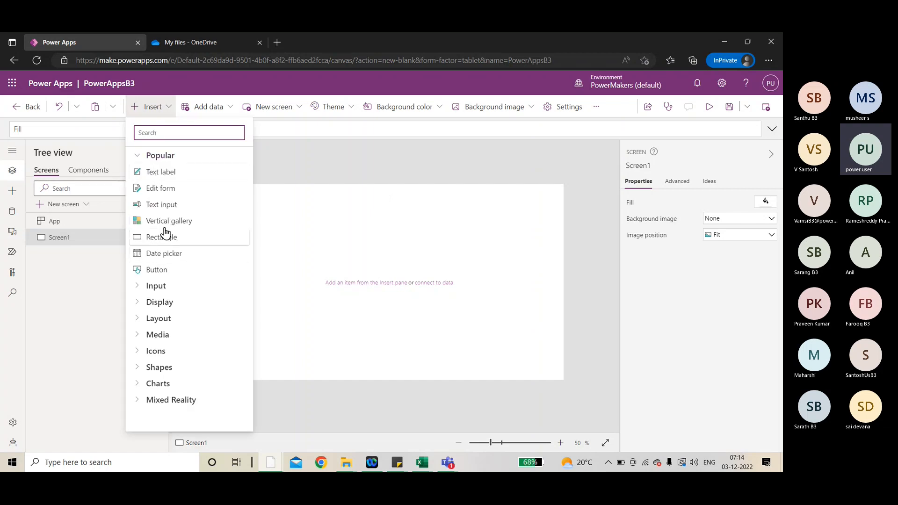
{"action": "left_click", "coordinate": [302, 169]}
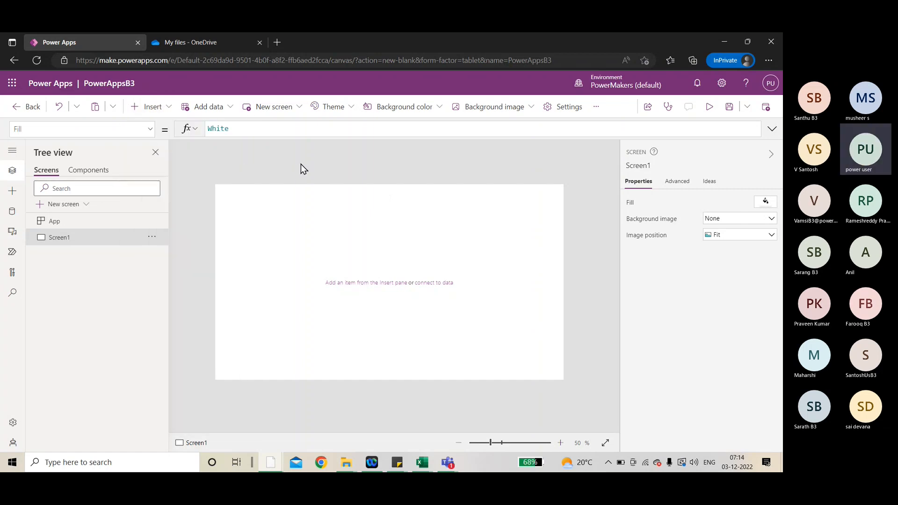
{"action": "left_click", "coordinate": [149, 131]}
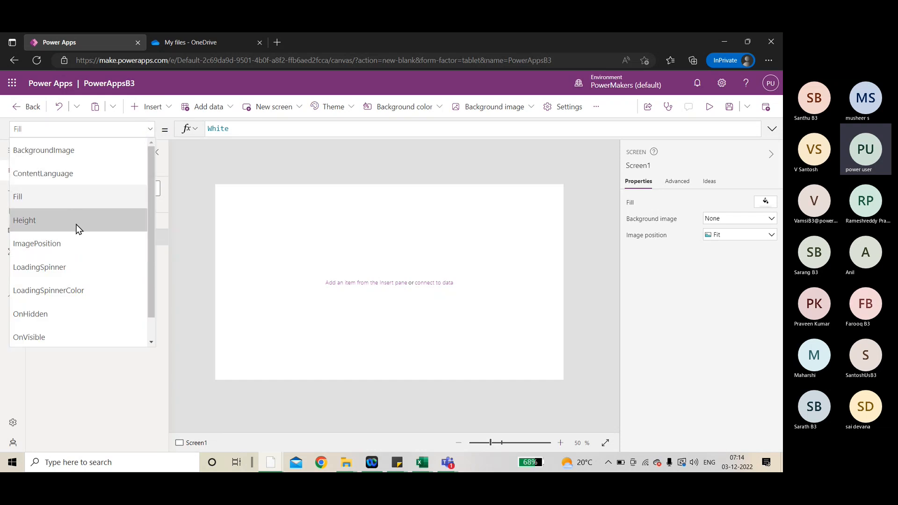
{"action": "left_click", "coordinate": [299, 198]}
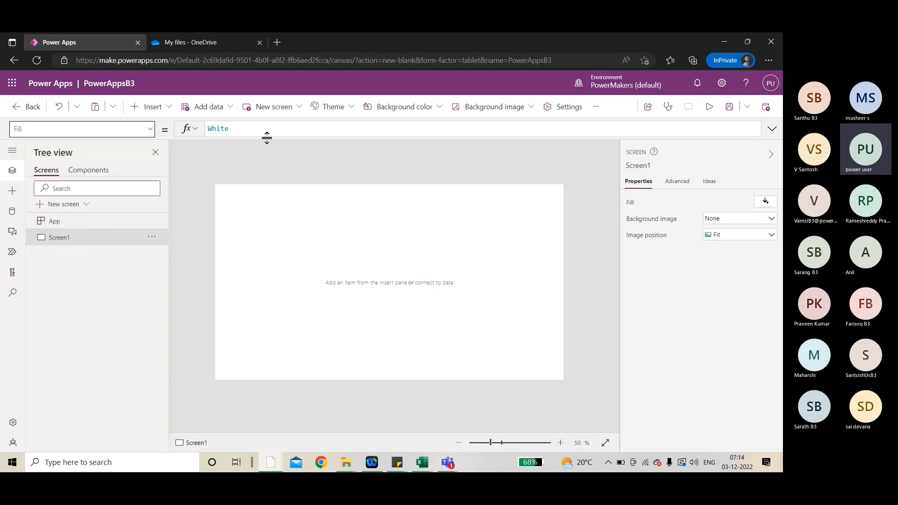
Step: Examine the Fill formula of Screen1 and the functions in the Text function category
{"action": "left_click", "coordinate": [245, 126]}
{"action": "double_click", "coordinate": [218, 129]}
{"action": "left_click", "coordinate": [189, 129]}
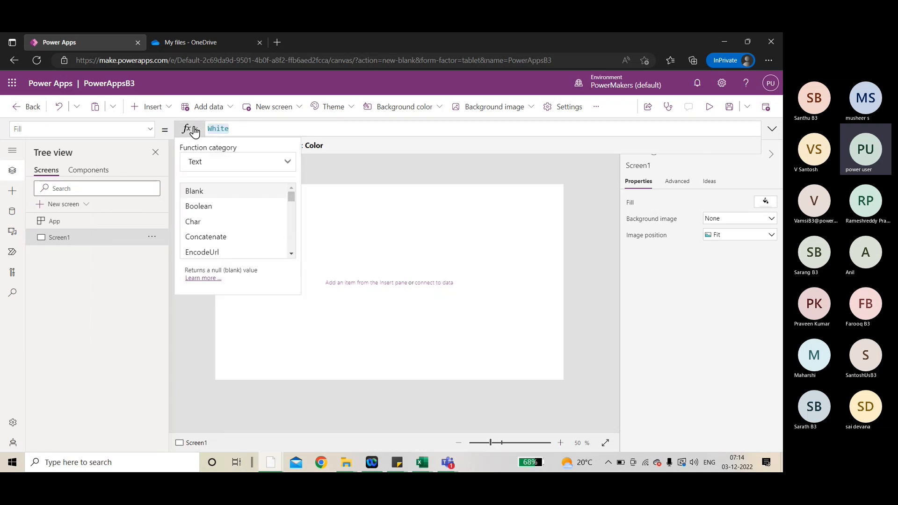
{"action": "scroll", "coordinate": [220, 186], "scroll_direction": "down", "scroll_amount": 3}
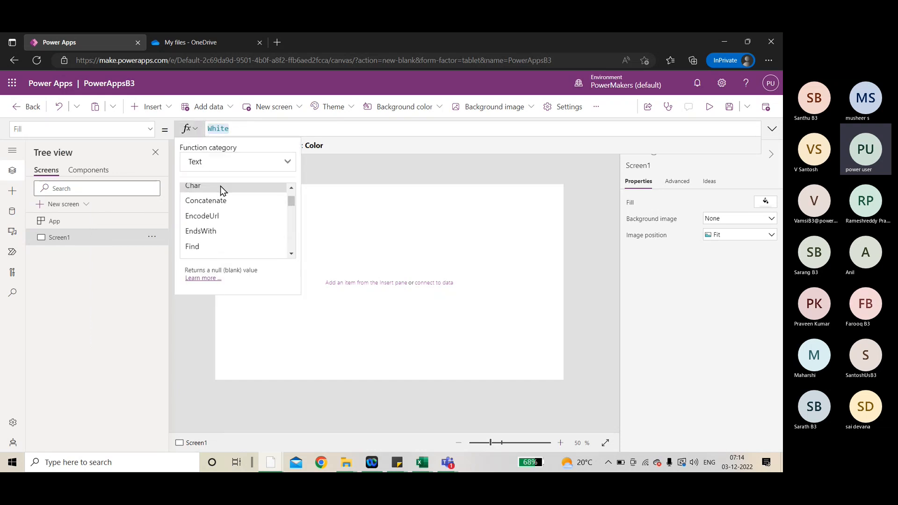
{"action": "left_click", "coordinate": [286, 126]}
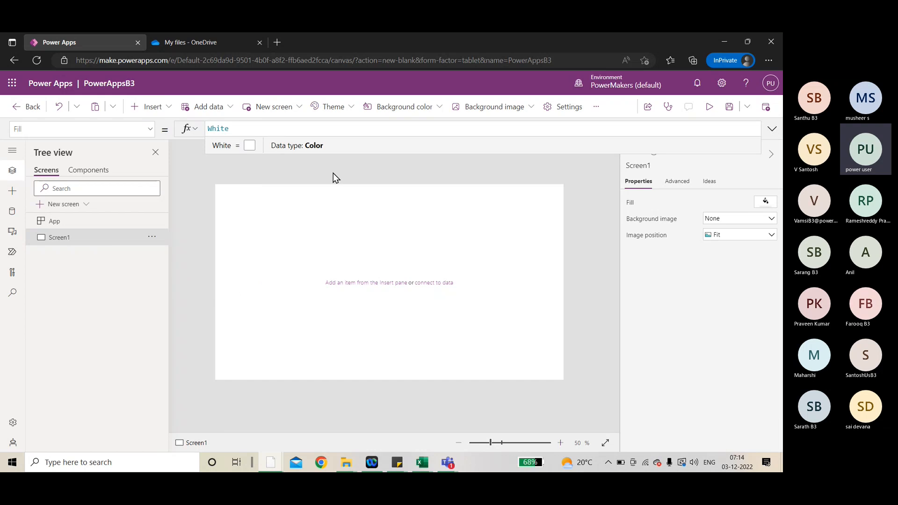
Step: Switch to the Device-Order-Data.xlsx workbook in Excel and look over its Data and Insert commands
{"action": "mouse_move", "coordinate": [422, 462]}
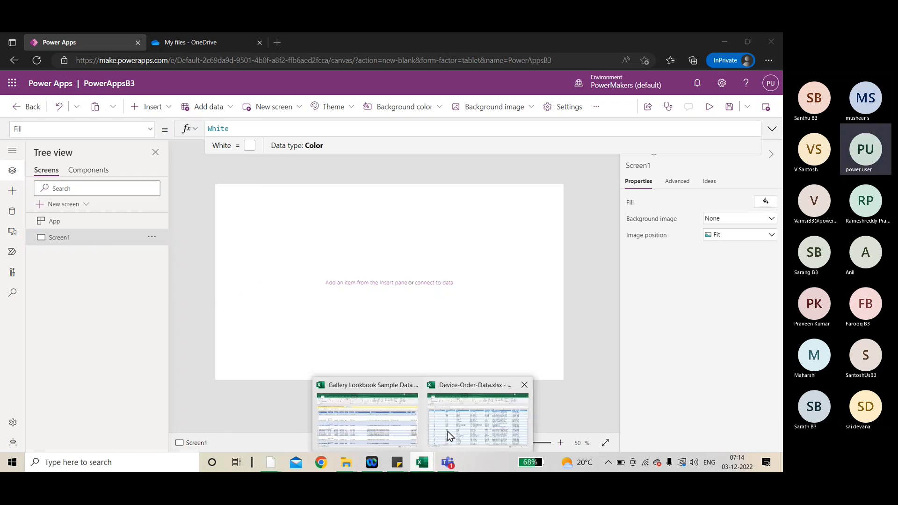
{"action": "left_click", "coordinate": [440, 431]}
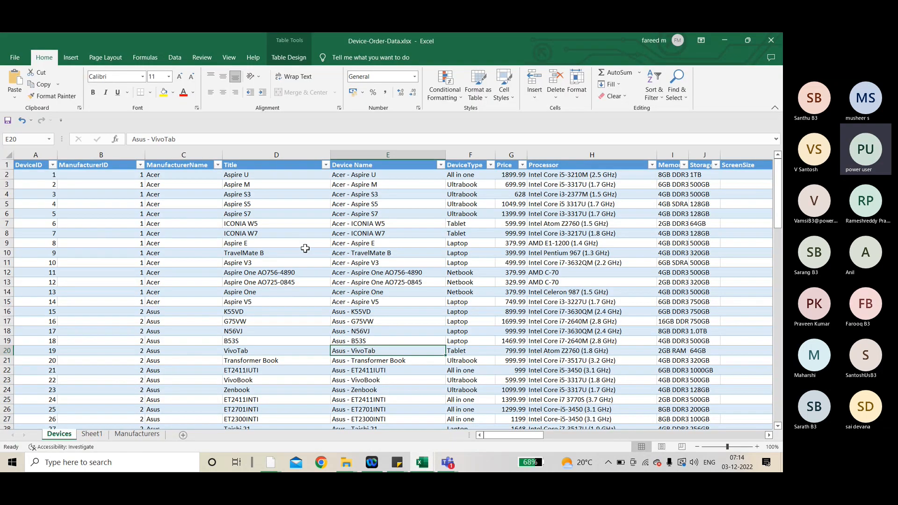
{"action": "left_click", "coordinate": [153, 59]}
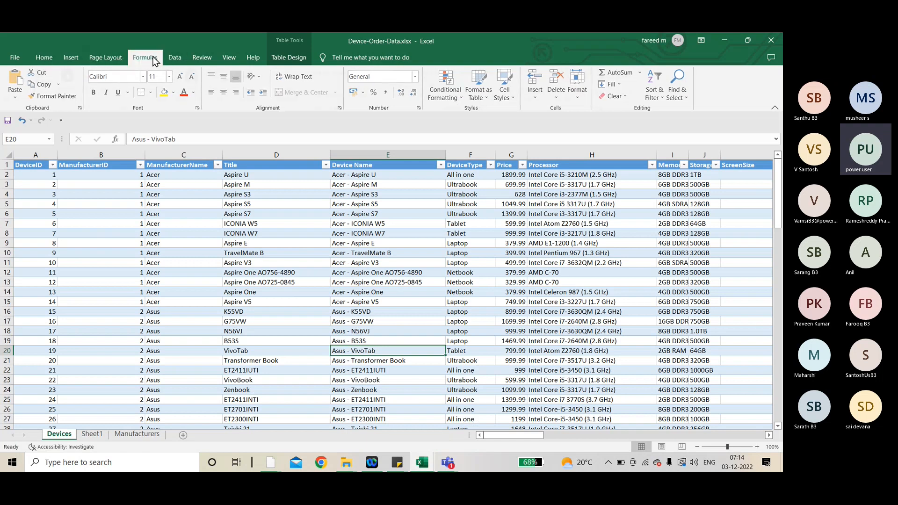
{"action": "left_click", "coordinate": [172, 58]}
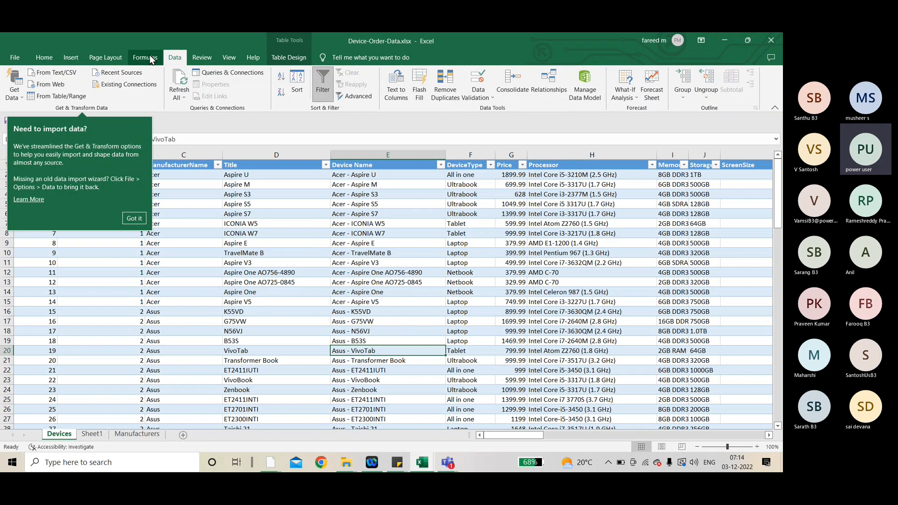
{"action": "left_click", "coordinate": [120, 57]}
{"action": "left_click", "coordinate": [79, 59]}
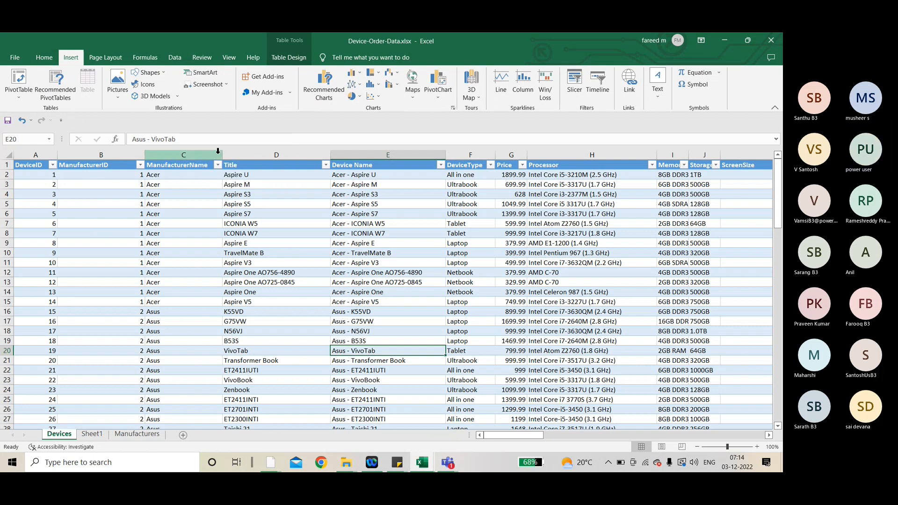
Step: Highlight the contents of cell E20 in the formula bar, and minimize Excel to return to Power Apps Studio
{"action": "left_click", "coordinate": [219, 139]}
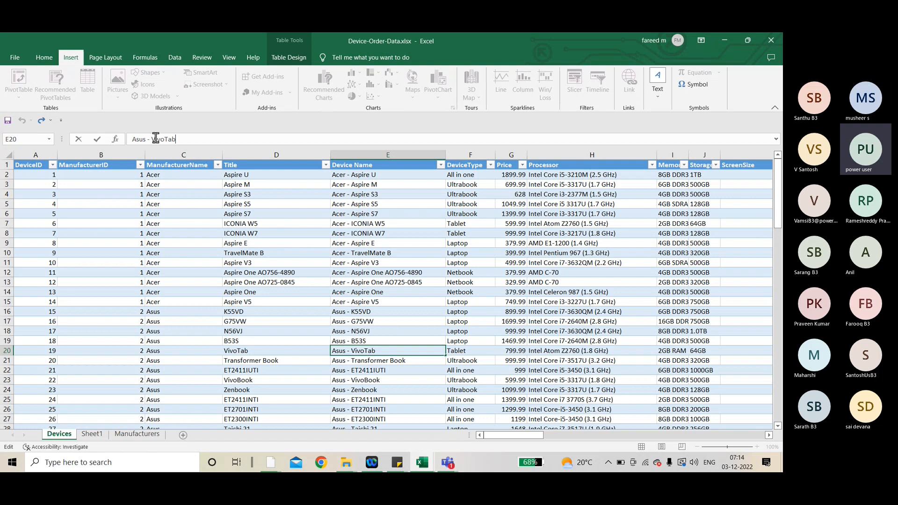
{"action": "left_click_drag", "start_coordinate": [196, 141], "coordinate": [127, 140]}
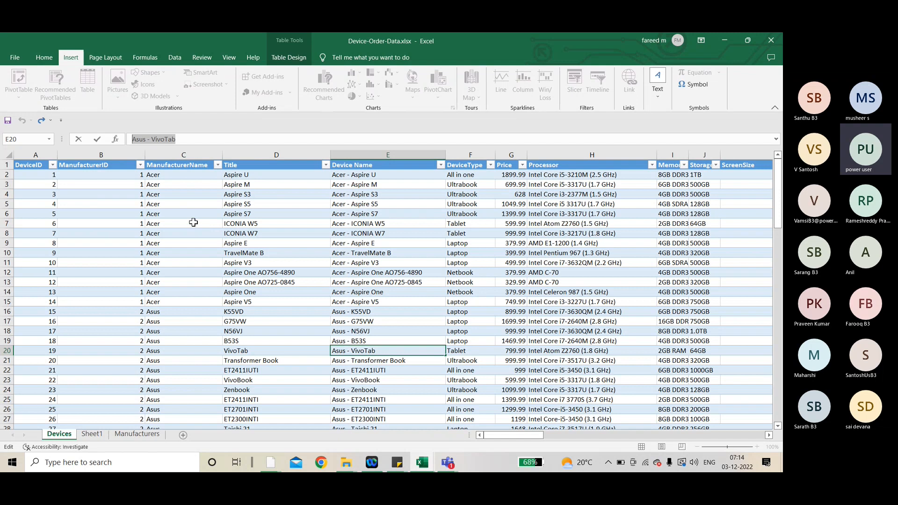
{"action": "left_click", "coordinate": [727, 39]}
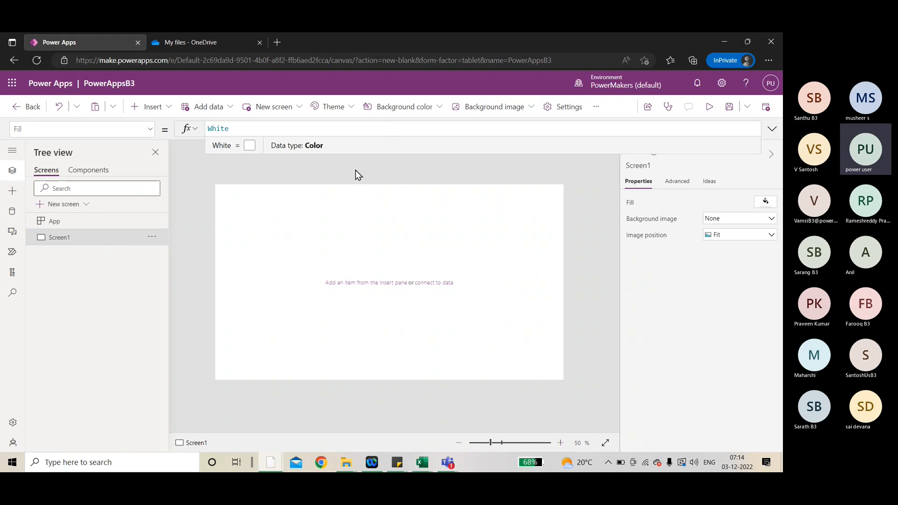
Step: Review Screen1's property list again beside the formula bar for its Fill property
{"action": "left_click", "coordinate": [164, 108]}
{"action": "left_click", "coordinate": [66, 131]}
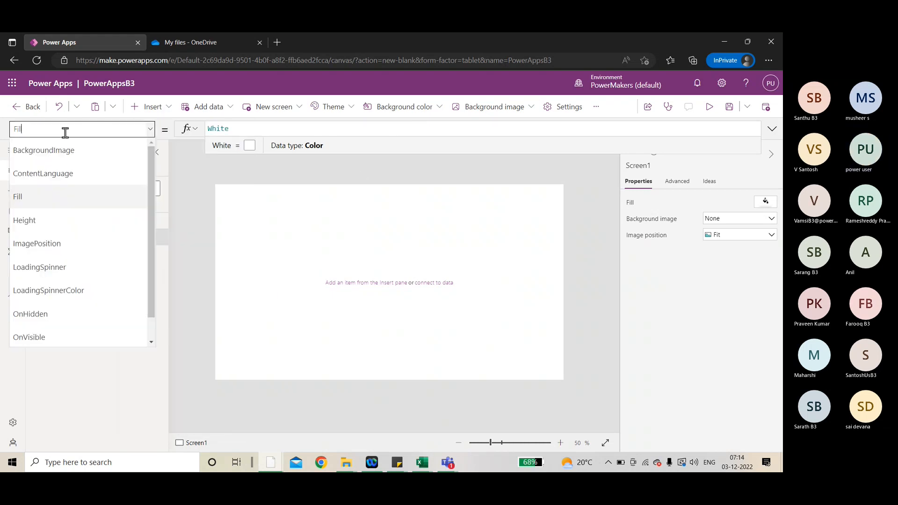
{"action": "left_click", "coordinate": [274, 131]}
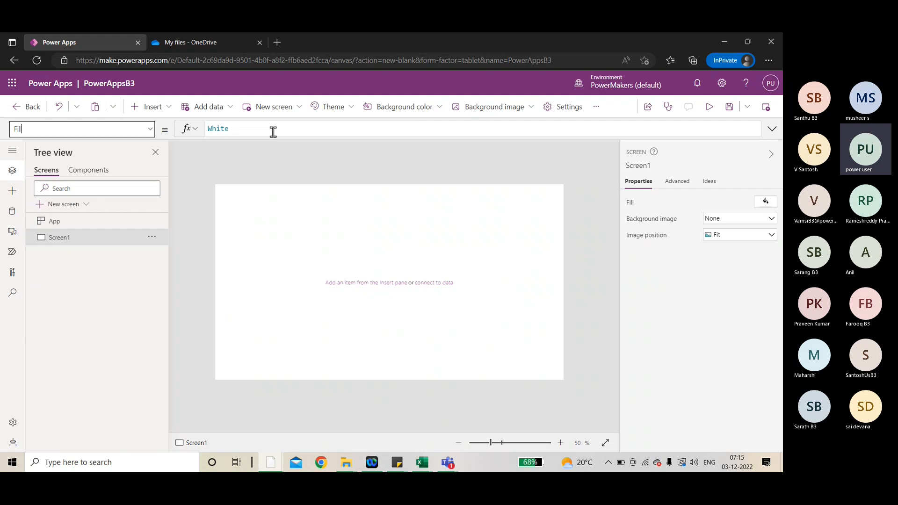
Step: Open the bookmarked Complete Power Apps Functions List in a new browser tab and select its web address for sharing
{"action": "left_click", "coordinate": [277, 42]}
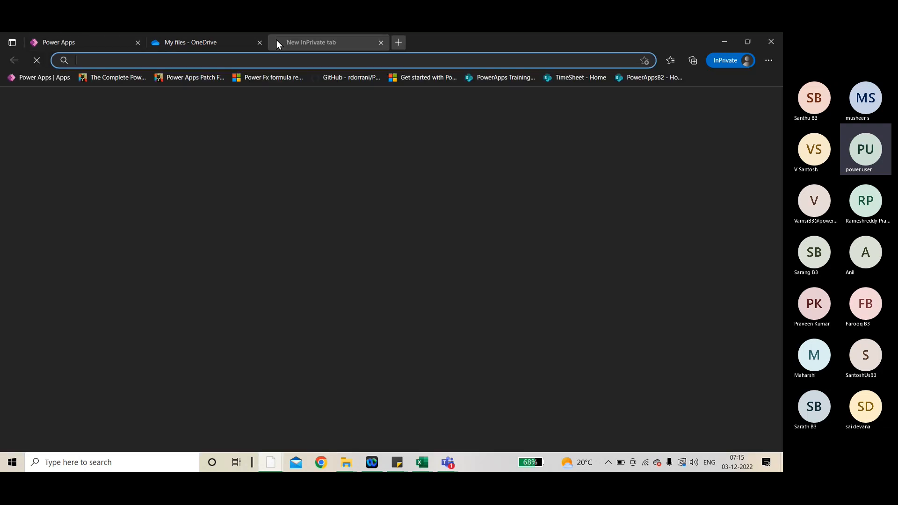
{"action": "left_click", "coordinate": [134, 81]}
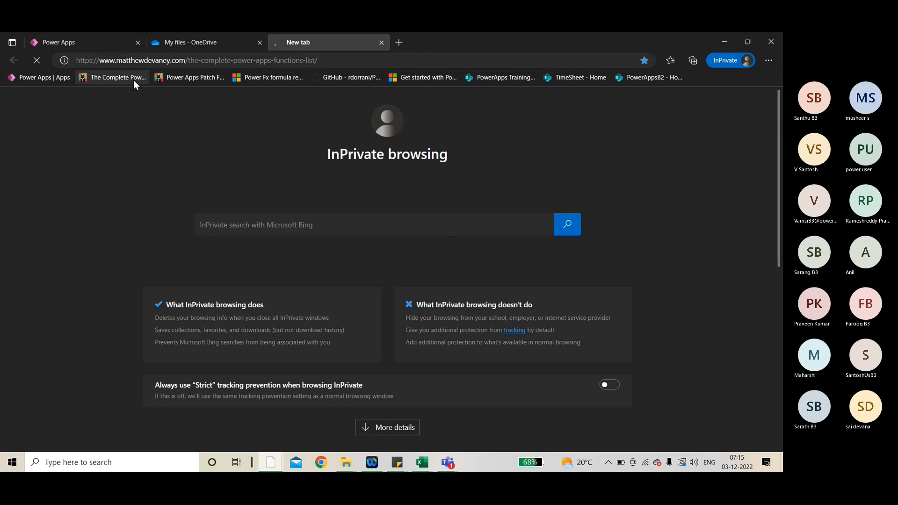
{"action": "left_click", "coordinate": [347, 64]}
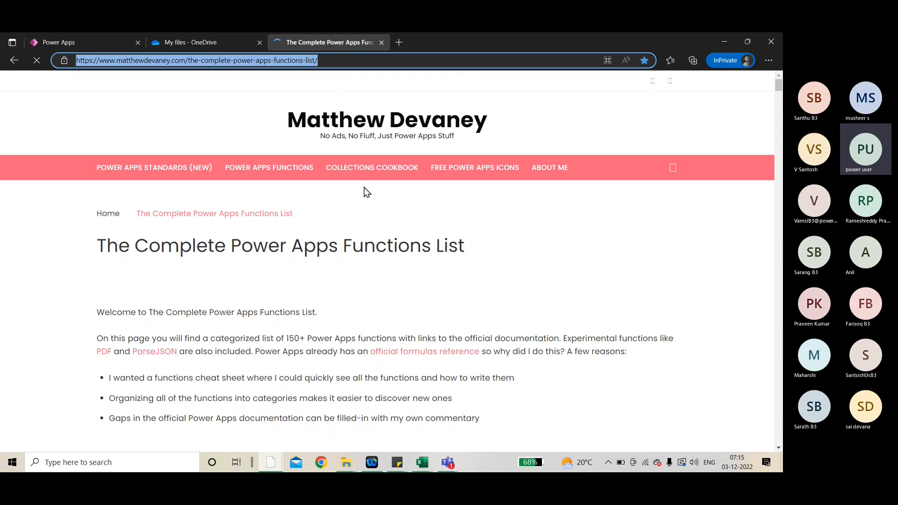
Step: Look through the functions list's table of contents and its Color and Datasource function sections
{"action": "scroll", "coordinate": [363, 189], "scroll_direction": "down", "scroll_amount": 10}
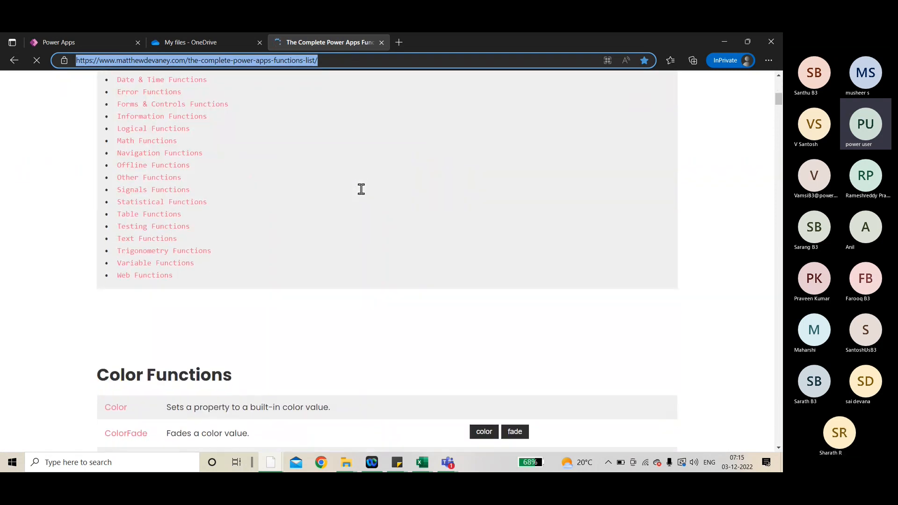
{"action": "scroll", "coordinate": [361, 189], "scroll_direction": "down", "scroll_amount": 5}
{"action": "scroll", "coordinate": [361, 189], "scroll_direction": "down", "scroll_amount": 5}
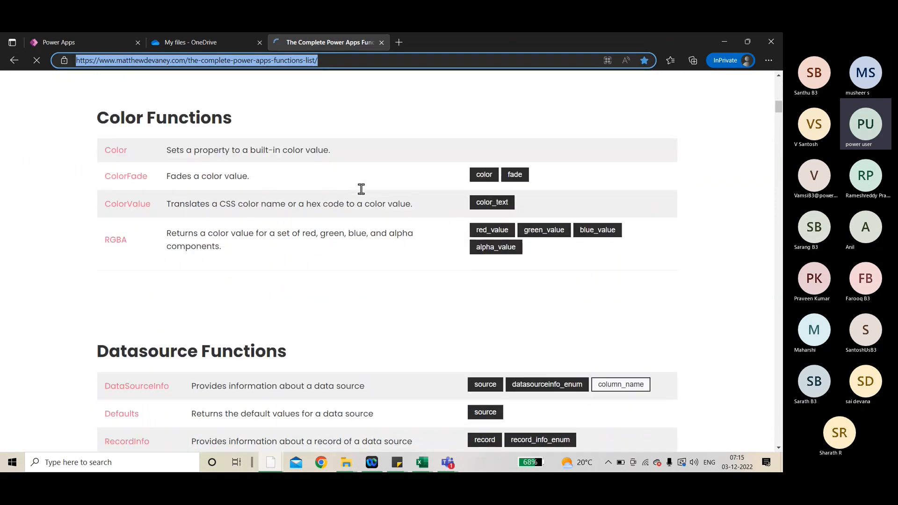
{"action": "scroll", "coordinate": [361, 189], "scroll_direction": "up", "scroll_amount": 4}
{"action": "scroll", "coordinate": [361, 189], "scroll_direction": "up", "scroll_amount": 15}
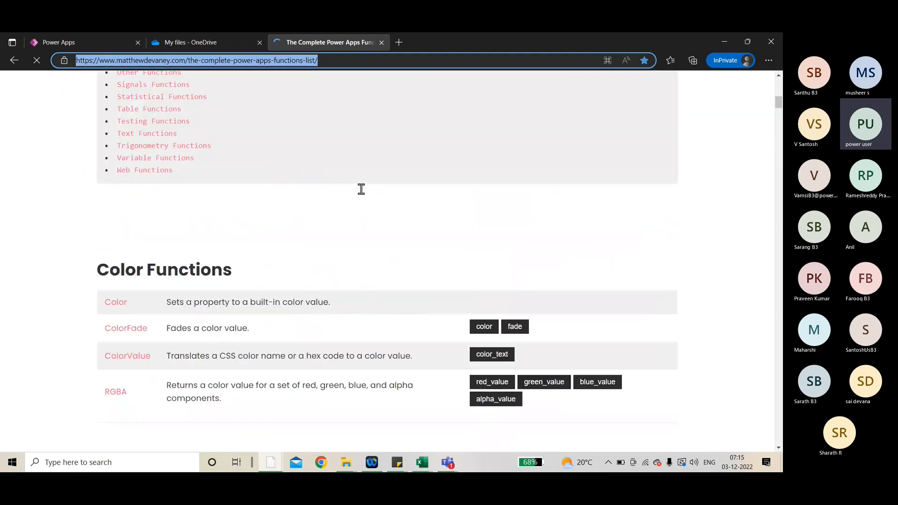
{"action": "scroll", "coordinate": [361, 189], "scroll_direction": "down", "scroll_amount": 20}
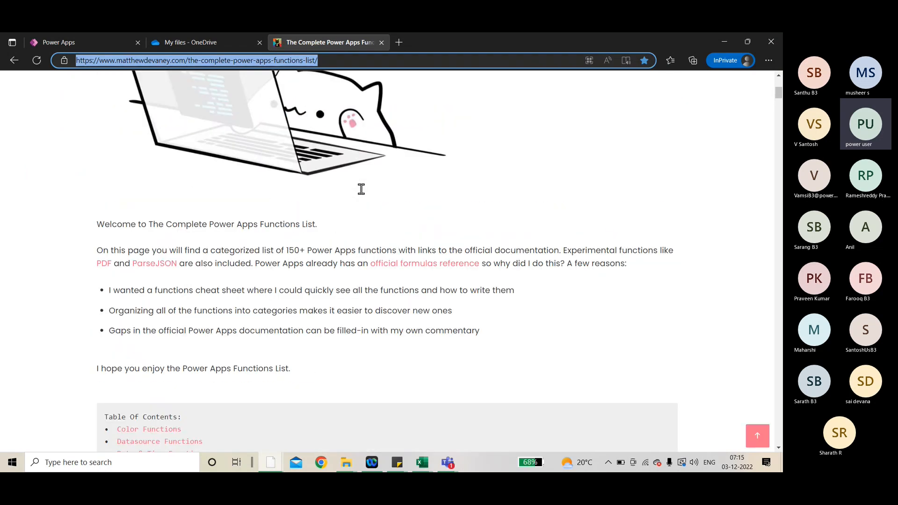
{"action": "scroll", "coordinate": [361, 196], "scroll_direction": "down", "scroll_amount": 3}
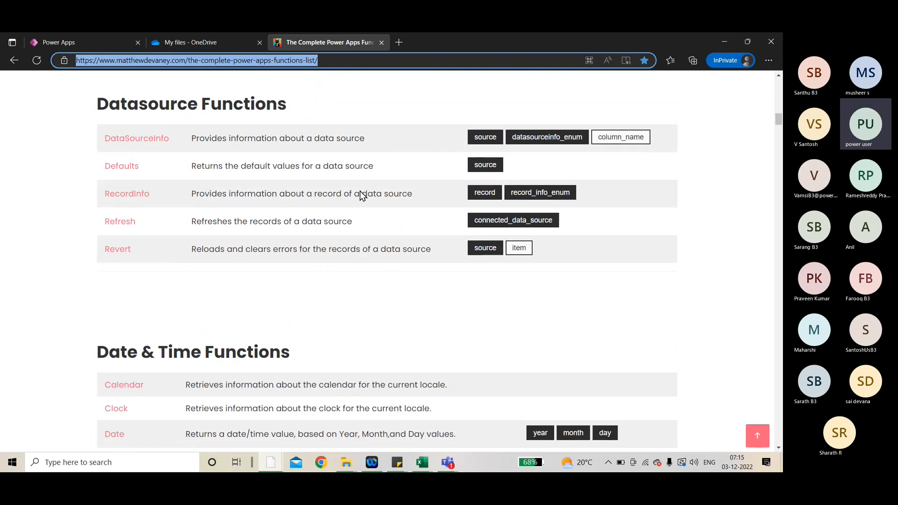
Step: Post the link to The Complete Power Apps Functions List in the Teams meeting chat and minimize the meeting window
{"action": "left_click", "coordinate": [447, 456]}
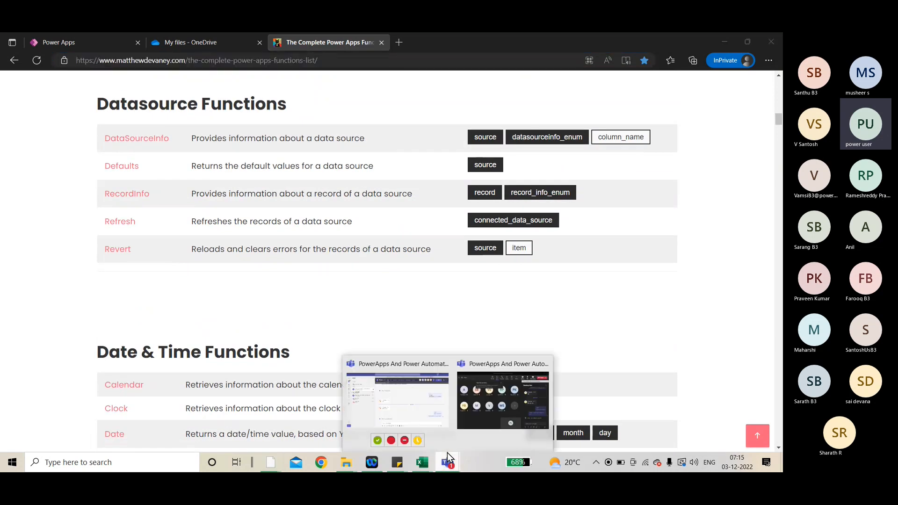
{"action": "left_click", "coordinate": [476, 420]}
{"action": "type", "text": "The Complete Power Apps Functions List - Matthew Devaney"}
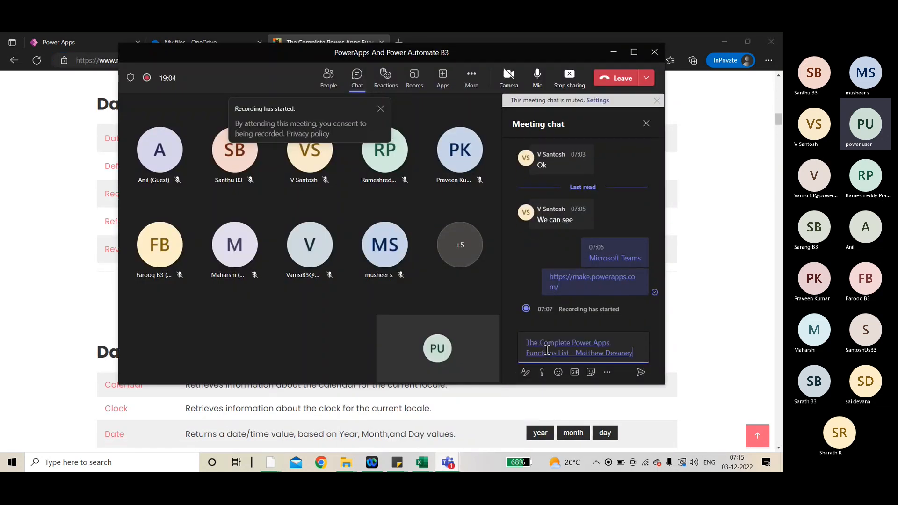
{"action": "key", "text": "Return"}
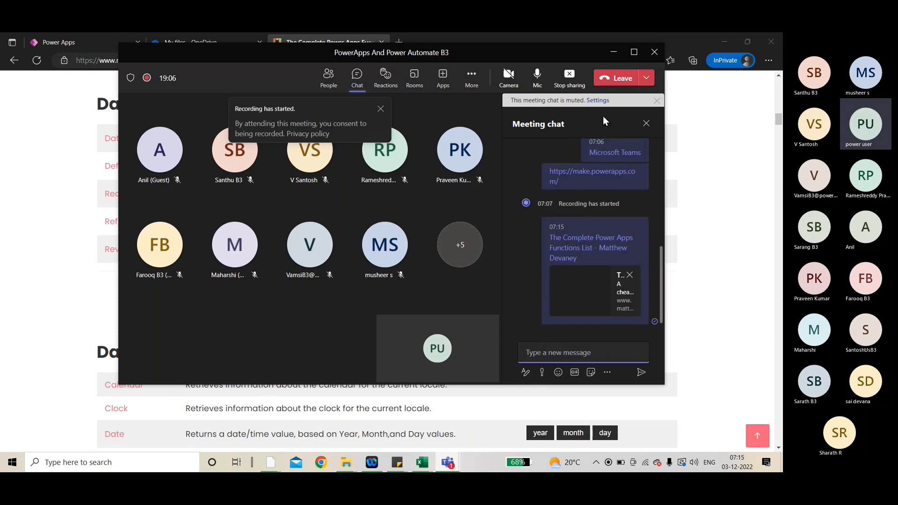
{"action": "left_click", "coordinate": [613, 52]}
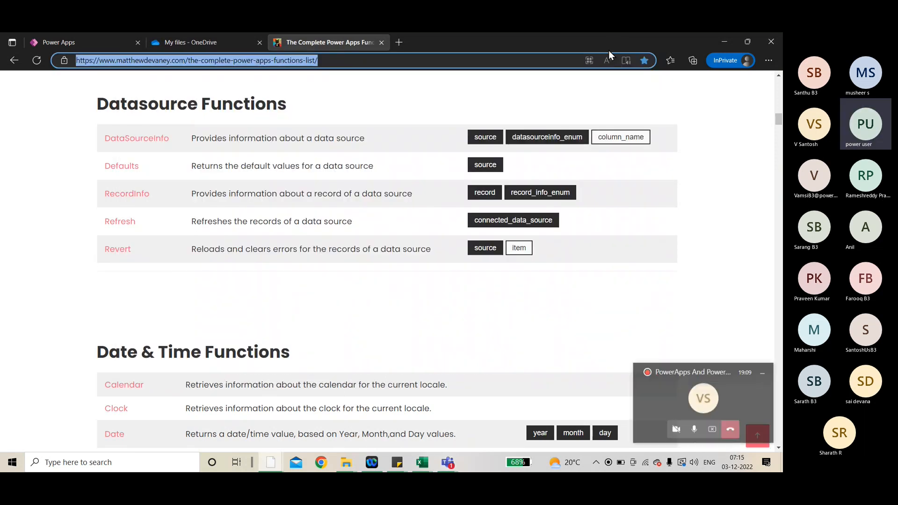
{"action": "left_click", "coordinate": [675, 394]}
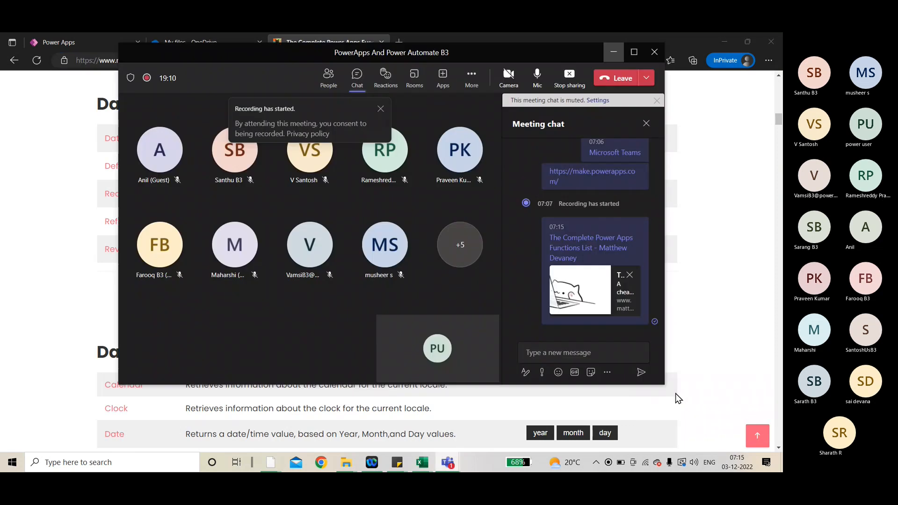
{"action": "left_click", "coordinate": [611, 51]}
Step: Look through the Date & Time functions in the list, and return to the PowerAppsB3 app
{"action": "scroll", "coordinate": [162, 187], "scroll_direction": "down", "scroll_amount": 4}
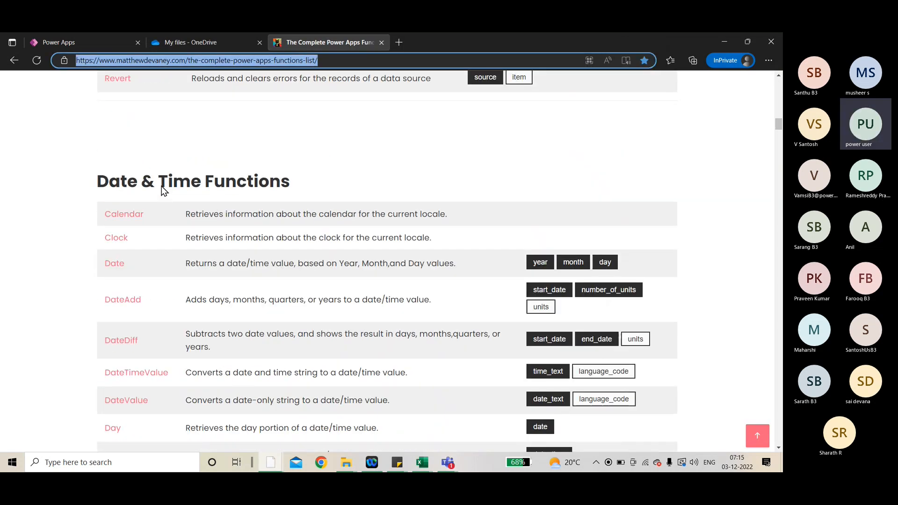
{"action": "scroll", "coordinate": [154, 201], "scroll_direction": "down", "scroll_amount": 10}
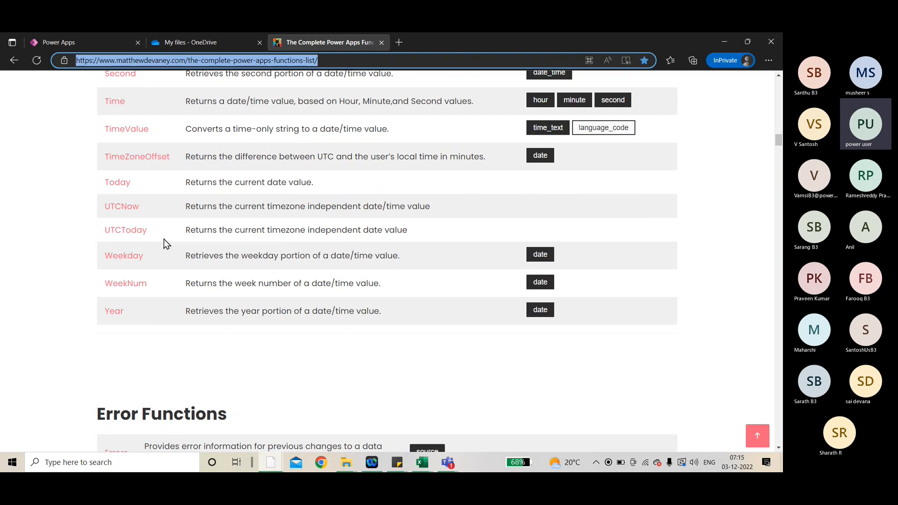
{"action": "left_click", "coordinate": [80, 40]}
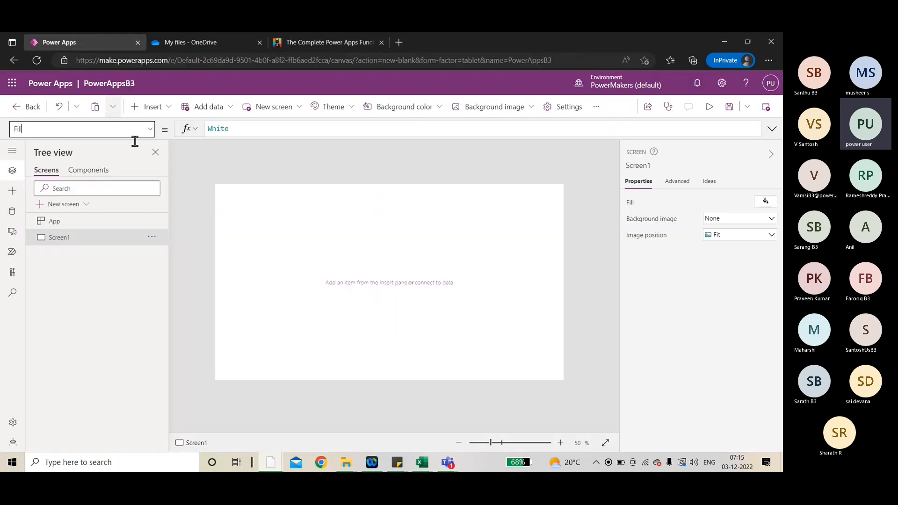
Step: Look over the insertable controls again and open Screen1's property list
{"action": "left_click", "coordinate": [159, 109]}
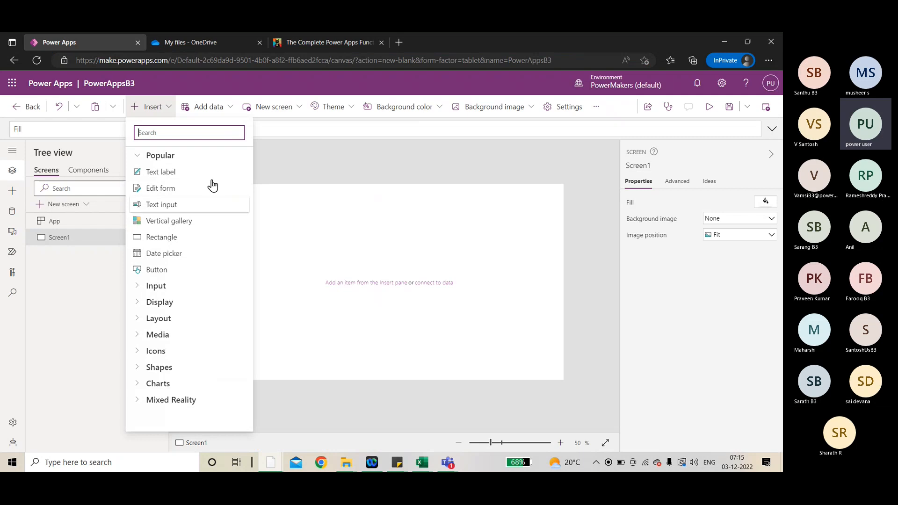
{"action": "left_click", "coordinate": [160, 109]}
{"action": "left_click", "coordinate": [112, 128]}
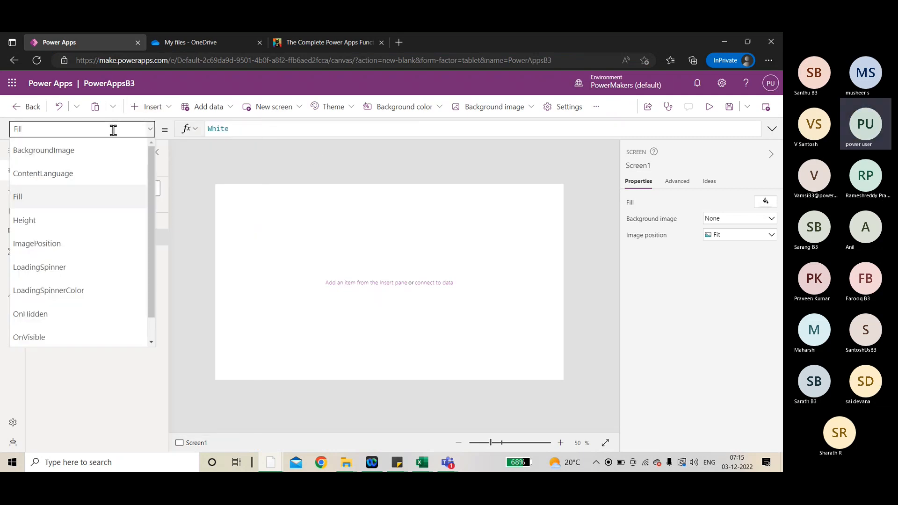
Step: Close Screen1's property list and look through the full list of Microsoft 365 apps in the app launcher
{"action": "left_click", "coordinate": [238, 164]}
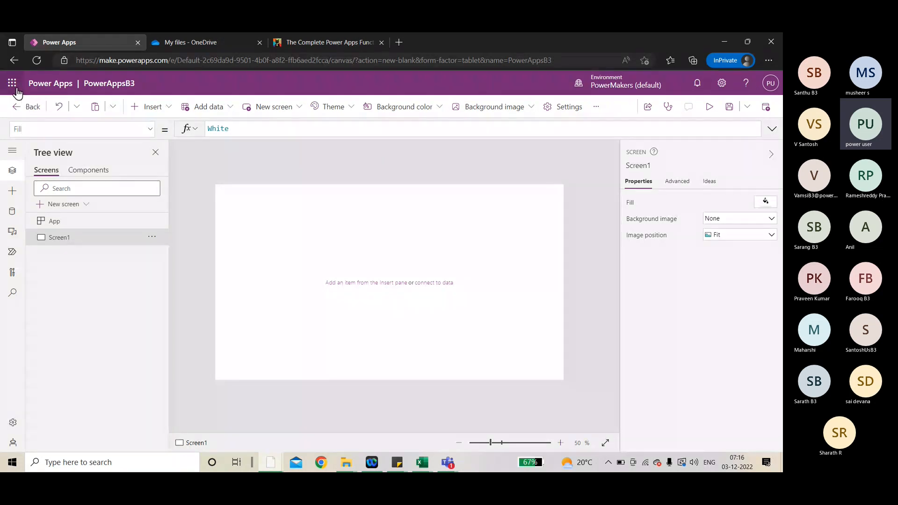
{"action": "left_click", "coordinate": [16, 89]}
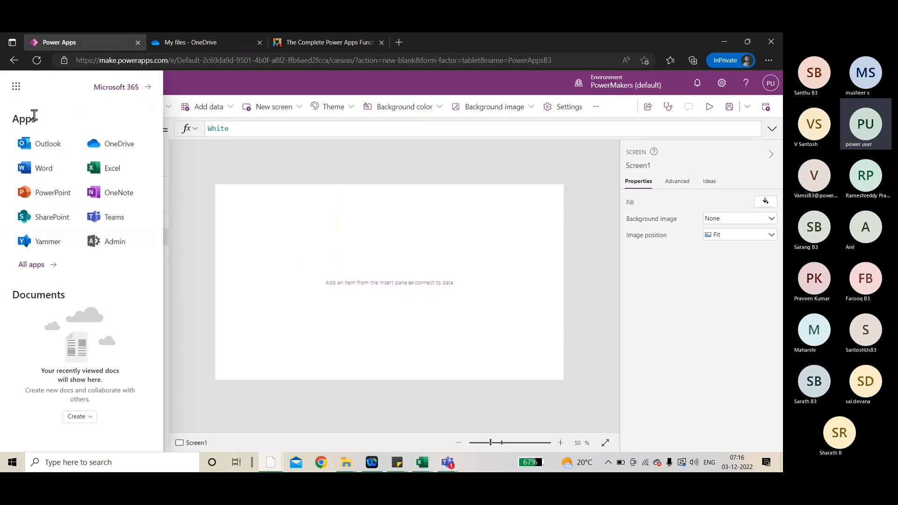
{"action": "left_click", "coordinate": [16, 87]}
{"action": "left_click", "coordinate": [15, 87]}
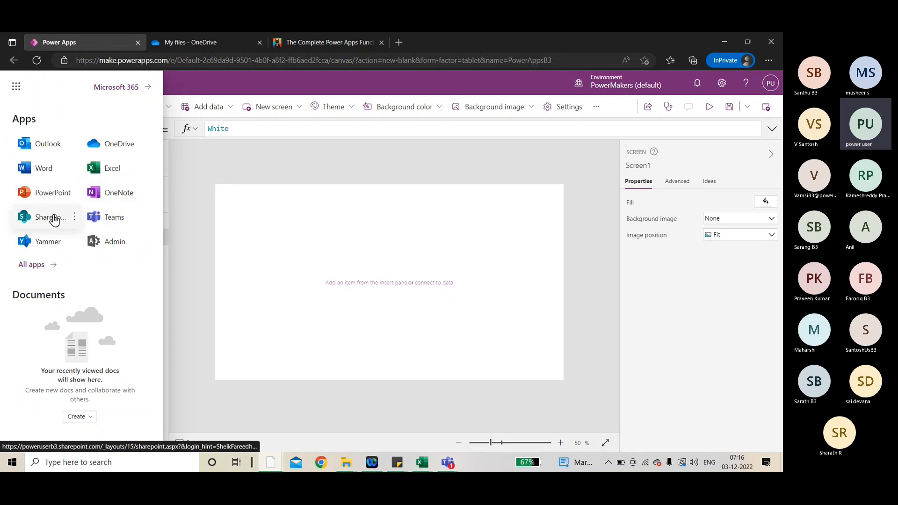
{"action": "left_click", "coordinate": [31, 264]}
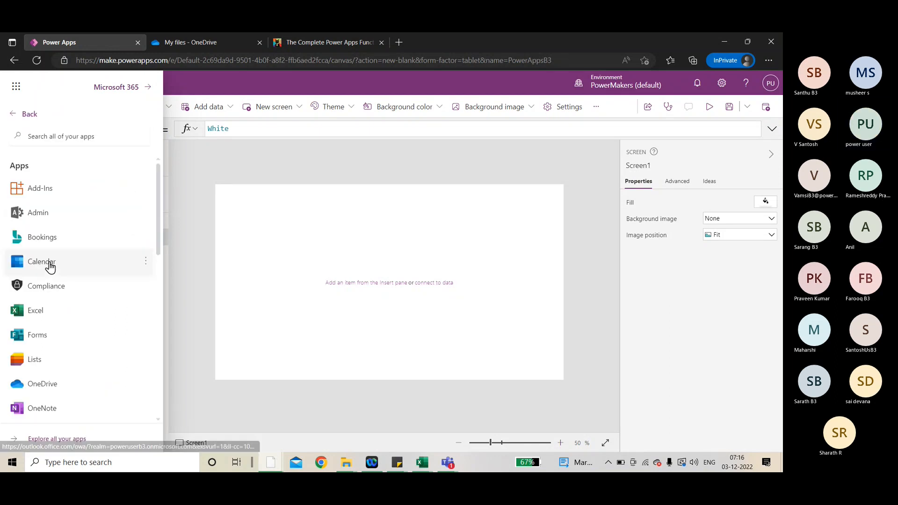
{"action": "scroll", "coordinate": [61, 251], "scroll_direction": "down", "scroll_amount": 3}
{"action": "scroll", "coordinate": [64, 232], "scroll_direction": "down", "scroll_amount": 1}
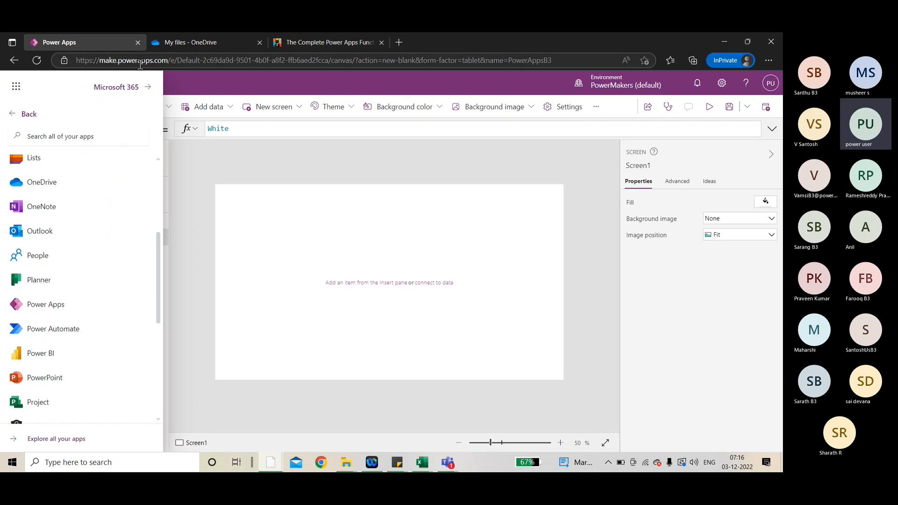
{"action": "left_click", "coordinate": [14, 87]}
{"action": "left_click", "coordinate": [13, 89]}
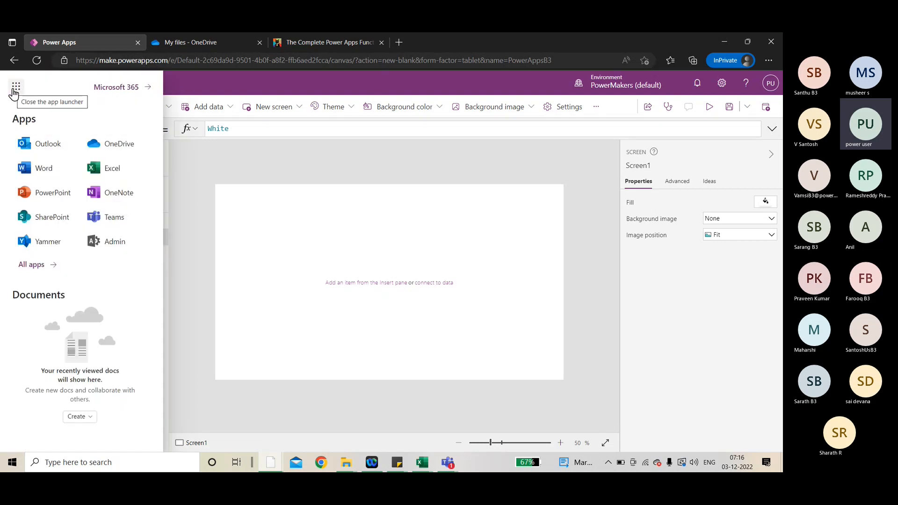
{"action": "left_click", "coordinate": [43, 265]}
{"action": "scroll", "coordinate": [38, 281], "scroll_direction": "down", "scroll_amount": 2}
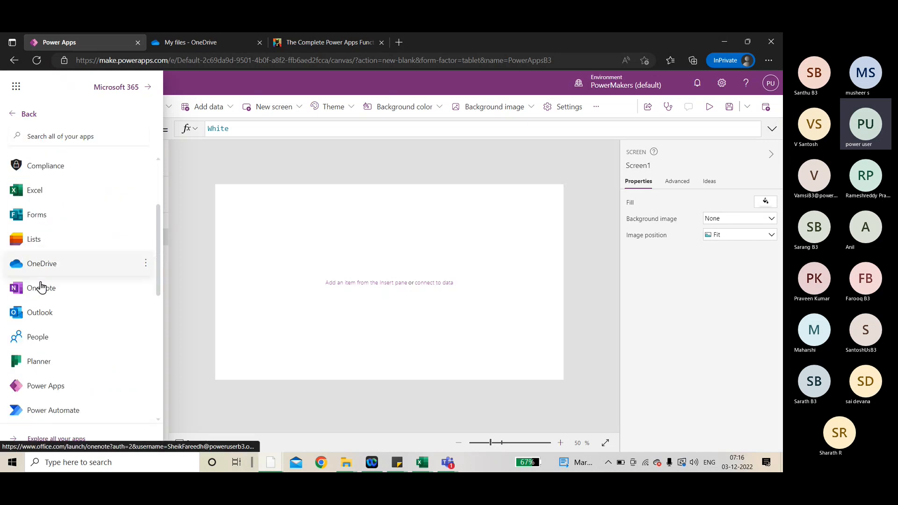
{"action": "scroll", "coordinate": [40, 328], "scroll_direction": "down", "scroll_amount": 1}
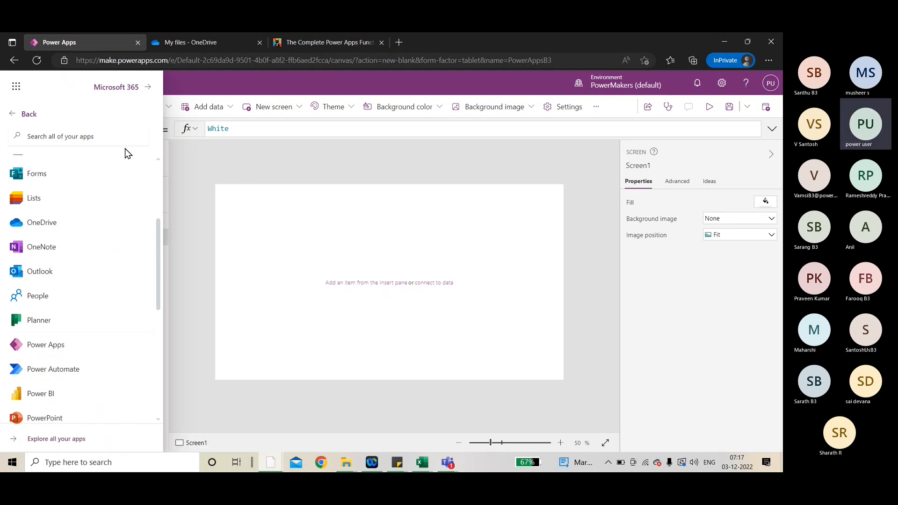
{"action": "left_click", "coordinate": [16, 90]}
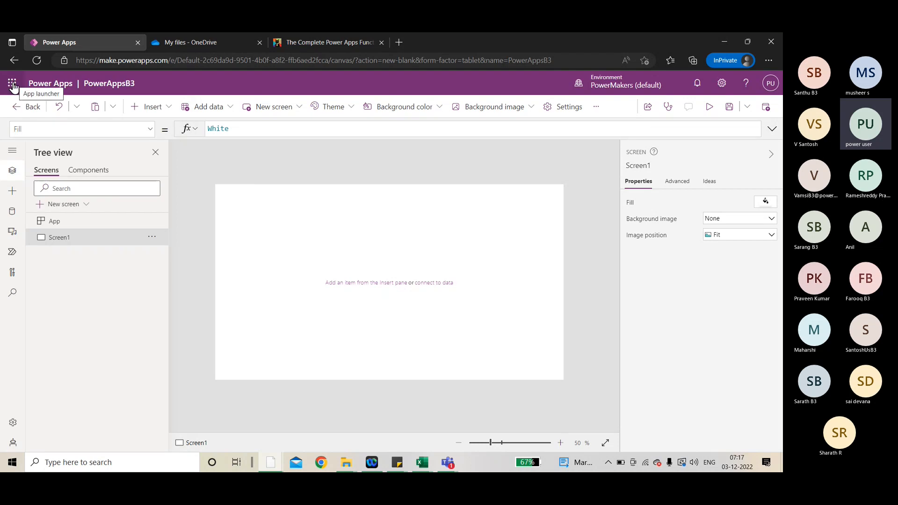
Step: Point out the app's name and look at the available environments, including the Other environments group
{"action": "left_click_drag", "start_coordinate": [138, 83], "coordinate": [84, 82]}
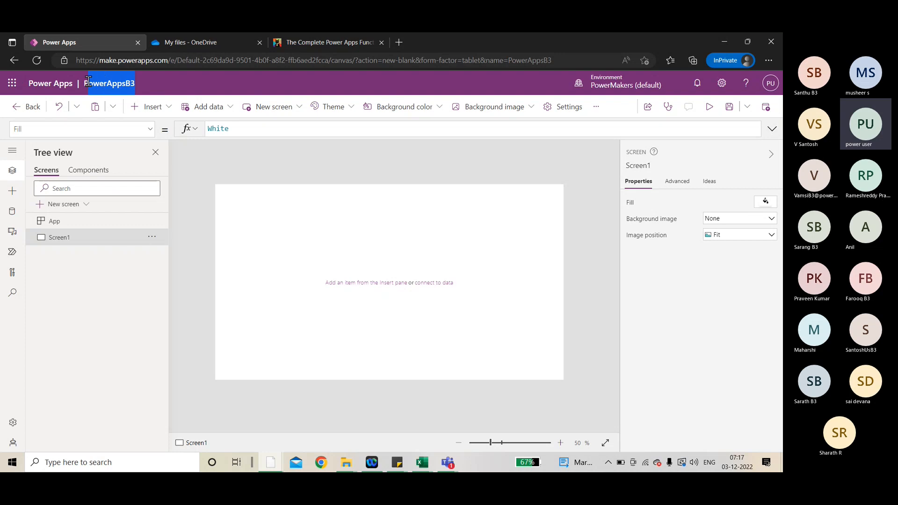
{"action": "left_click", "coordinate": [180, 84]}
{"action": "left_click", "coordinate": [615, 80]}
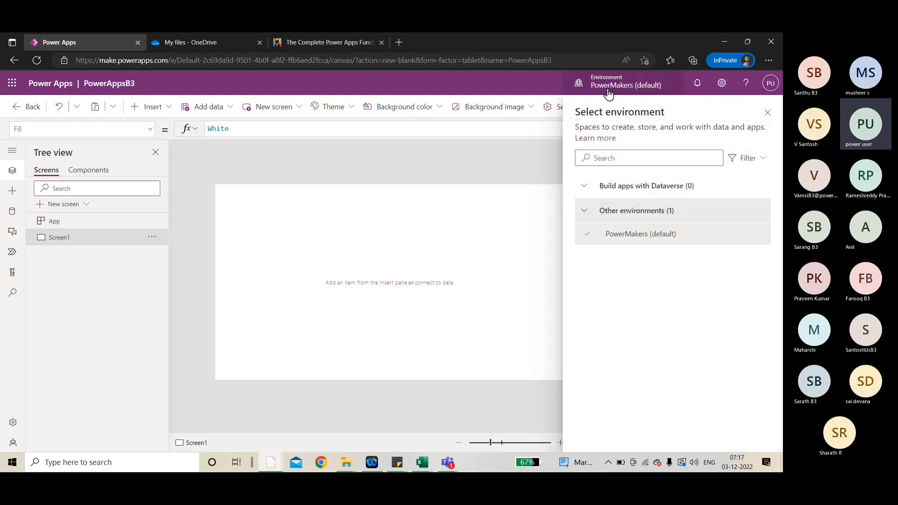
{"action": "left_click", "coordinate": [586, 211]}
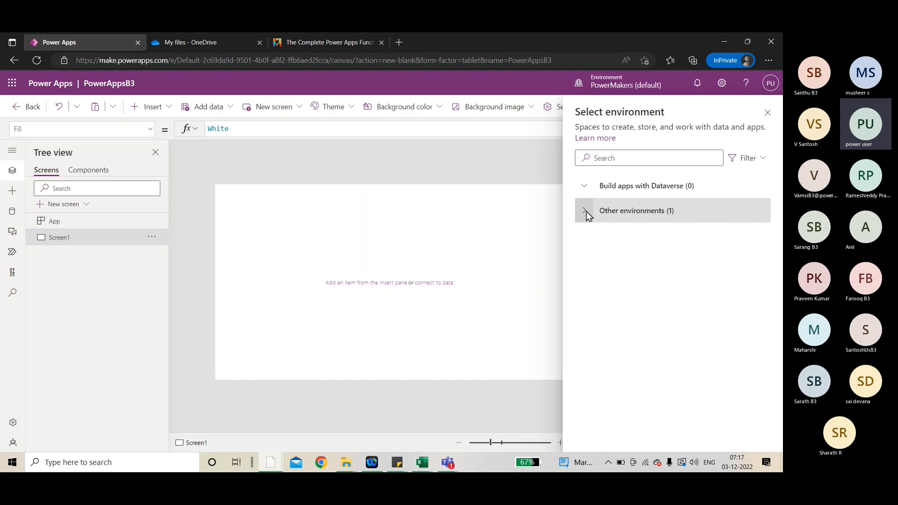
{"action": "left_click", "coordinate": [602, 91]}
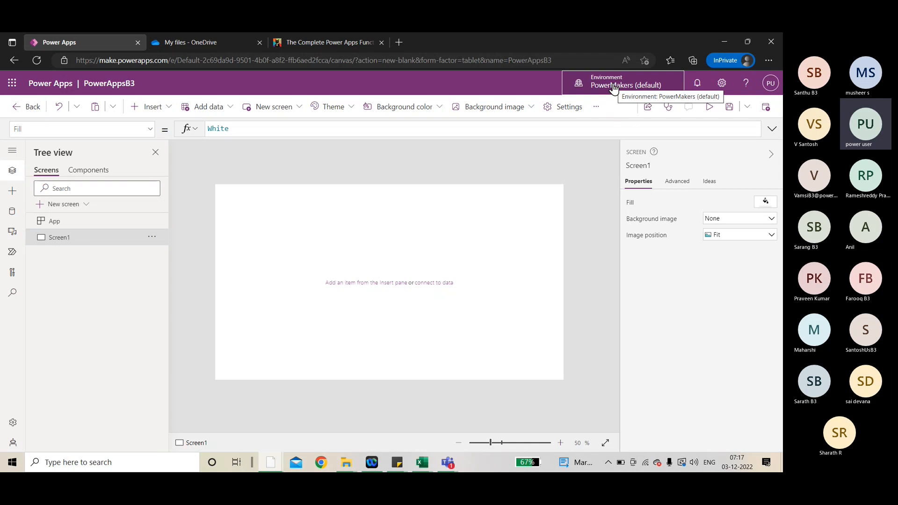
{"action": "left_click", "coordinate": [614, 89]}
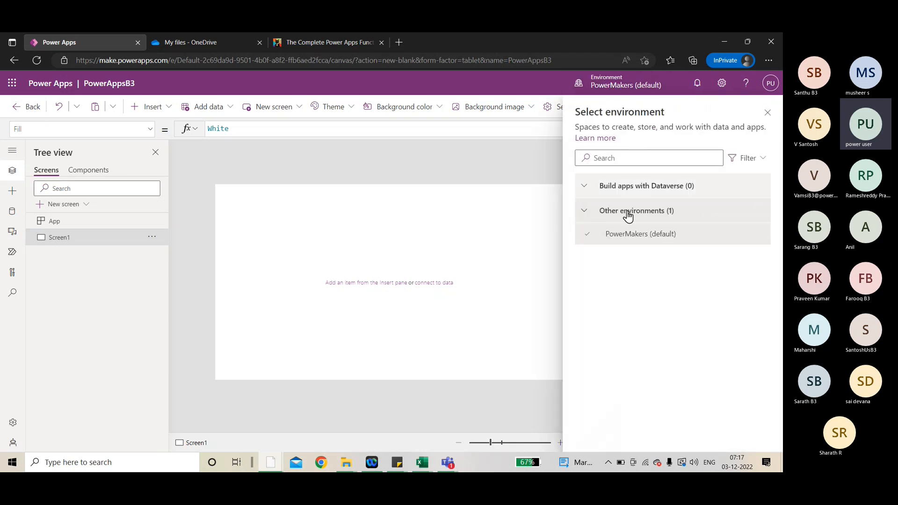
{"action": "left_click", "coordinate": [583, 211]}
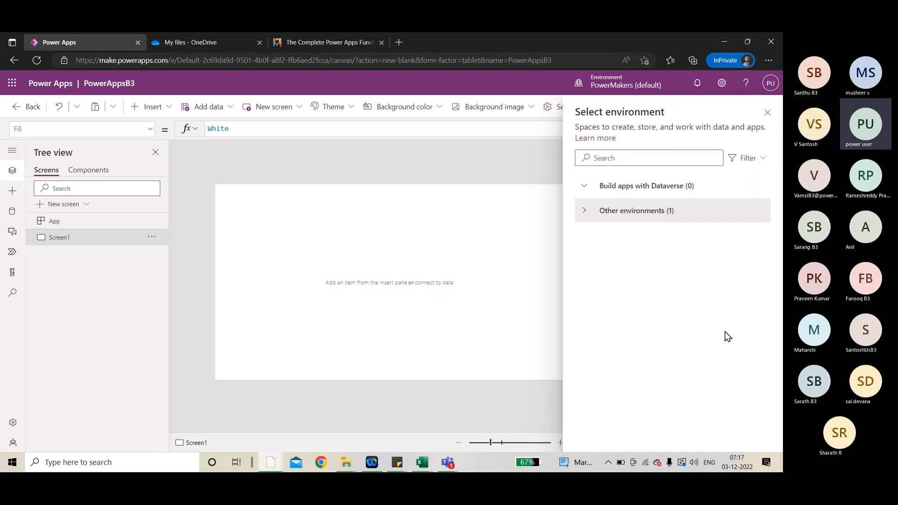
{"action": "left_click", "coordinate": [618, 92]}
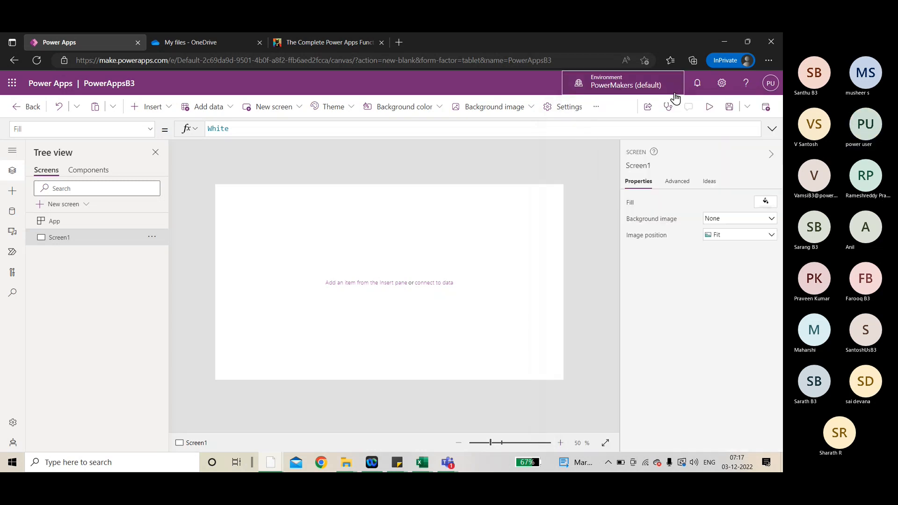
Step: Check the notifications and look over the Power Apps settings and theme choices, closing each one
{"action": "left_click", "coordinate": [700, 88]}
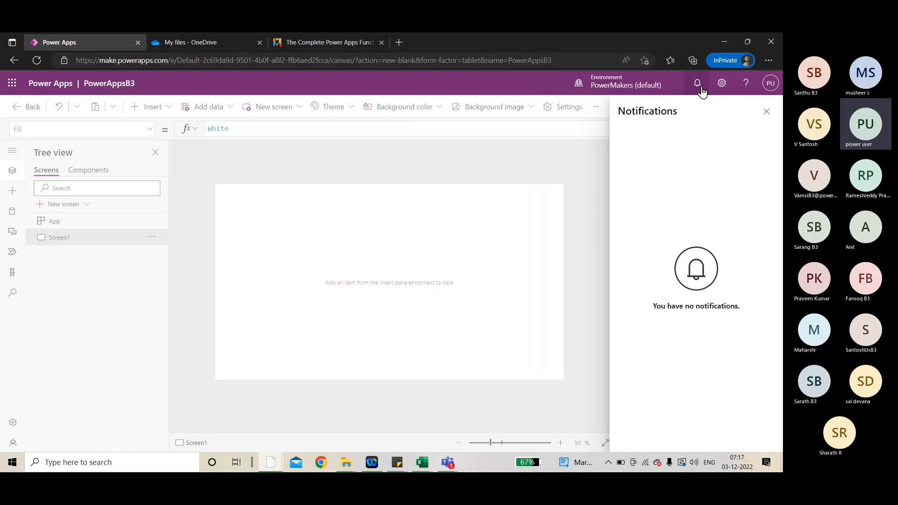
{"action": "left_click", "coordinate": [766, 112]}
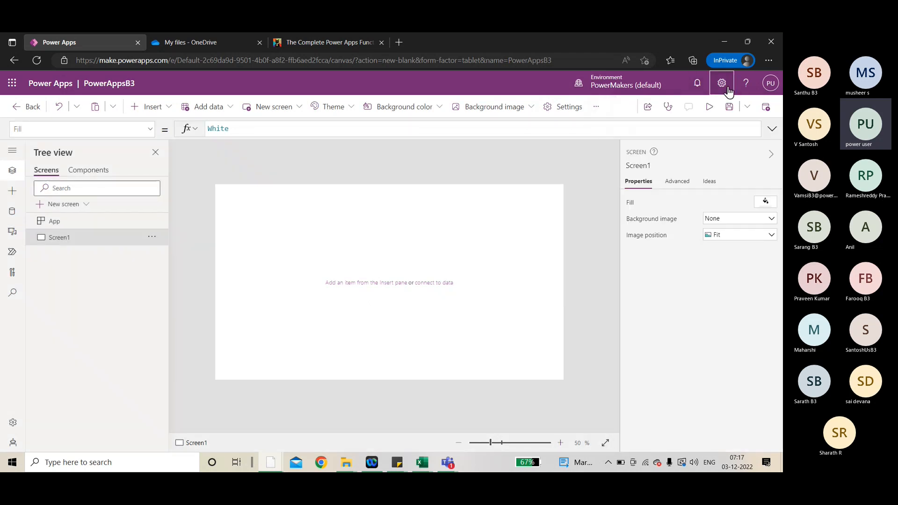
{"action": "left_click", "coordinate": [722, 84]}
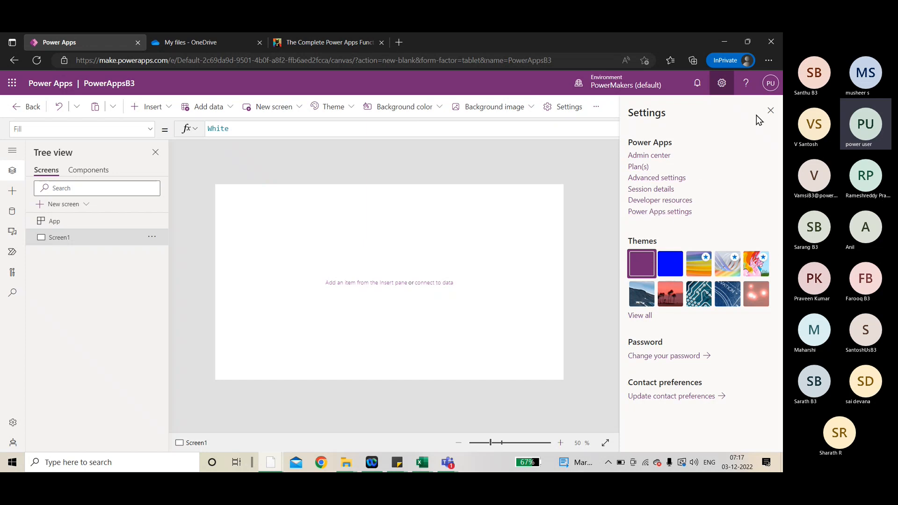
{"action": "left_click", "coordinate": [770, 110]}
Step: View the signed-in account's details, highlight part of its e-mail address, and close them
{"action": "left_click", "coordinate": [771, 83]}
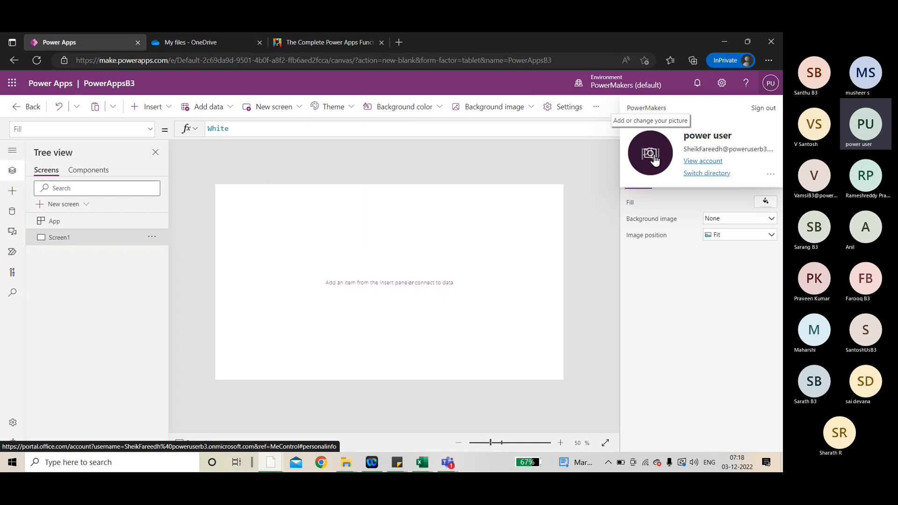
{"action": "left_click_drag", "start_coordinate": [683, 149], "coordinate": [702, 149]}
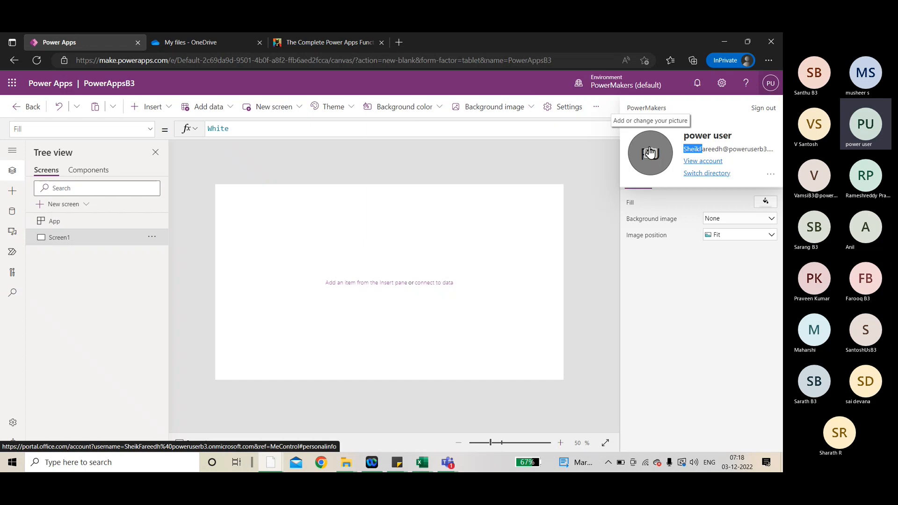
{"action": "left_click", "coordinate": [773, 85]}
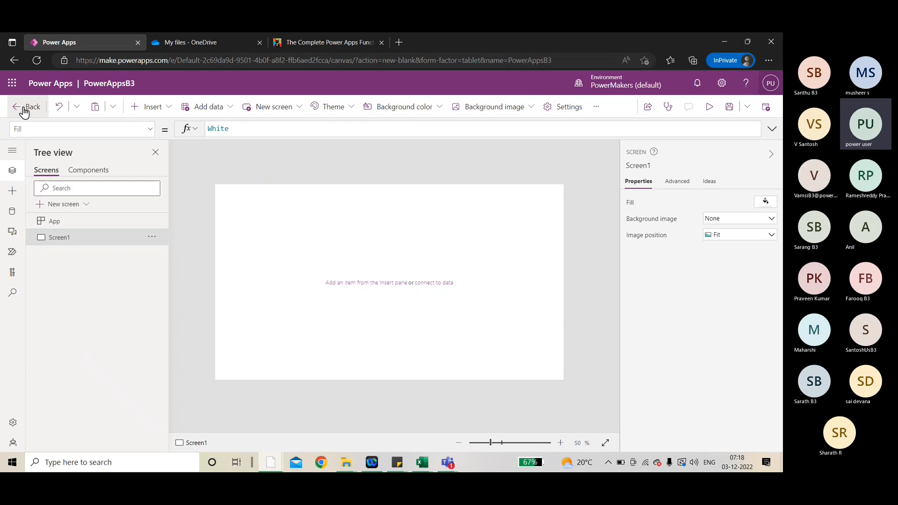
Step: Look at the undo and redo options and the cut, copy and paste options
{"action": "left_click", "coordinate": [76, 107]}
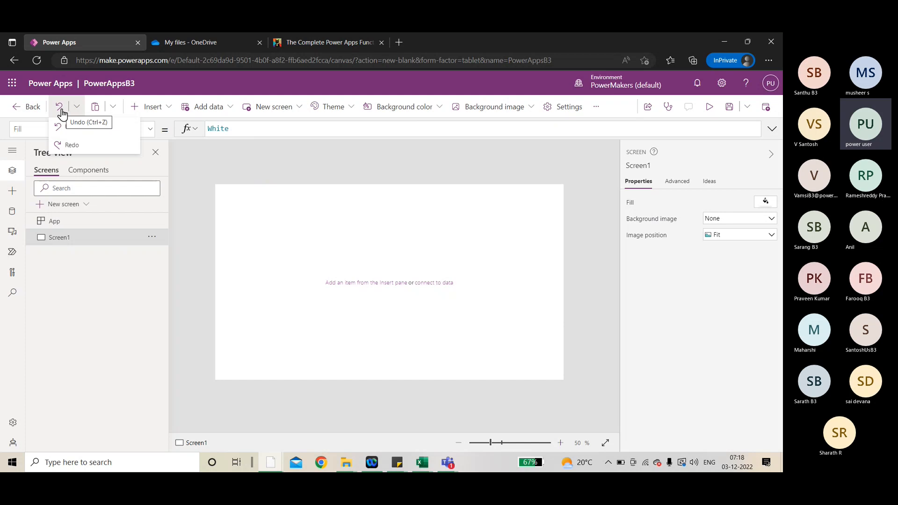
{"action": "left_click", "coordinate": [111, 110]}
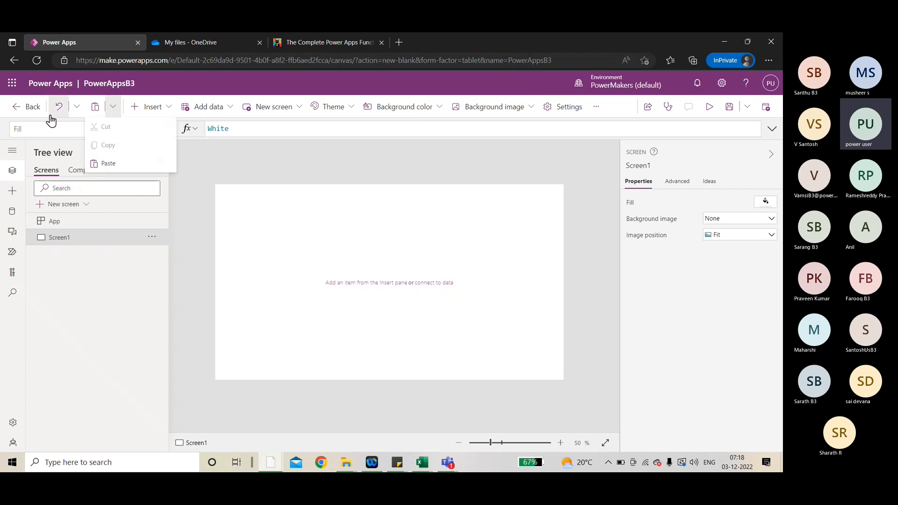
{"action": "left_click", "coordinate": [209, 161]}
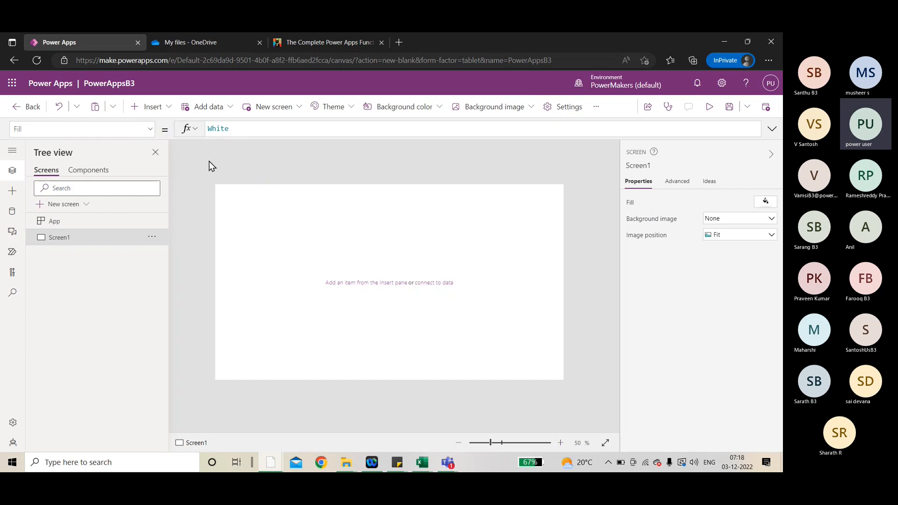
Step: Look through the insertable controls in the Popular and Input categories, collapsing each category
{"action": "left_click", "coordinate": [157, 111]}
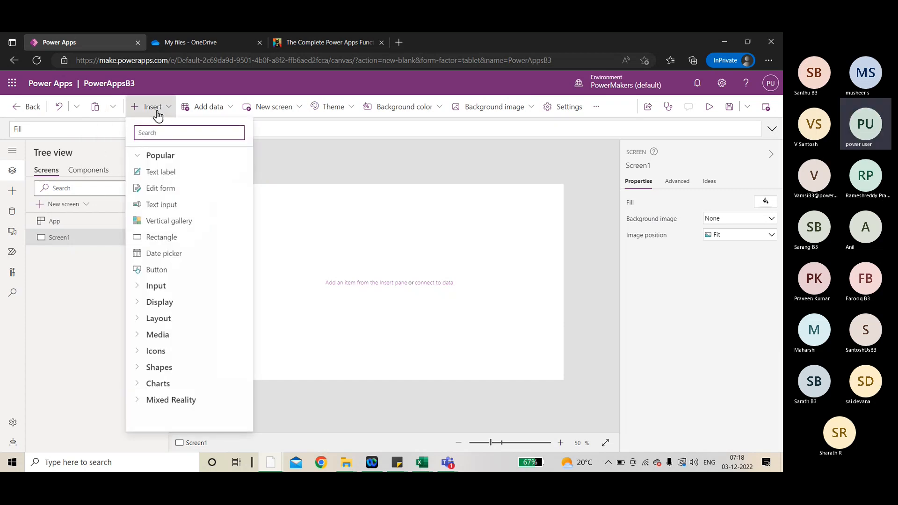
{"action": "left_click", "coordinate": [139, 159]}
{"action": "left_click", "coordinate": [139, 157]}
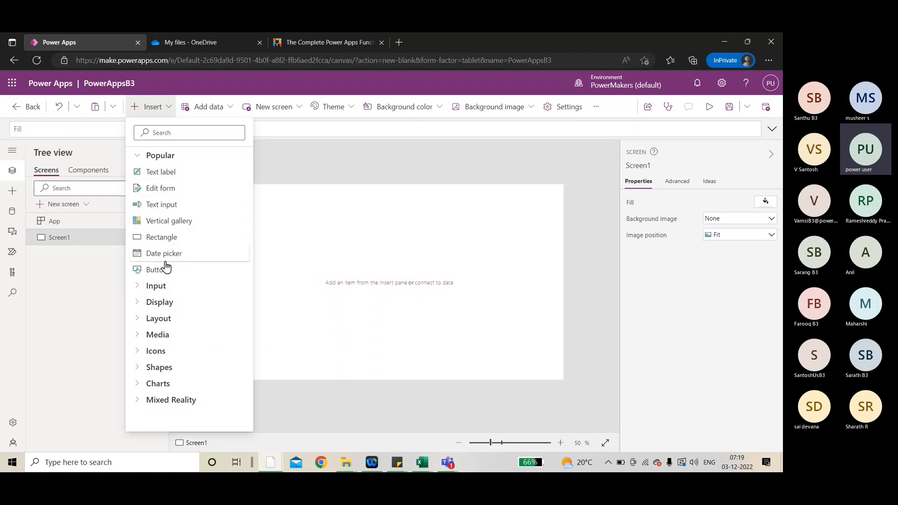
{"action": "left_click", "coordinate": [136, 155]}
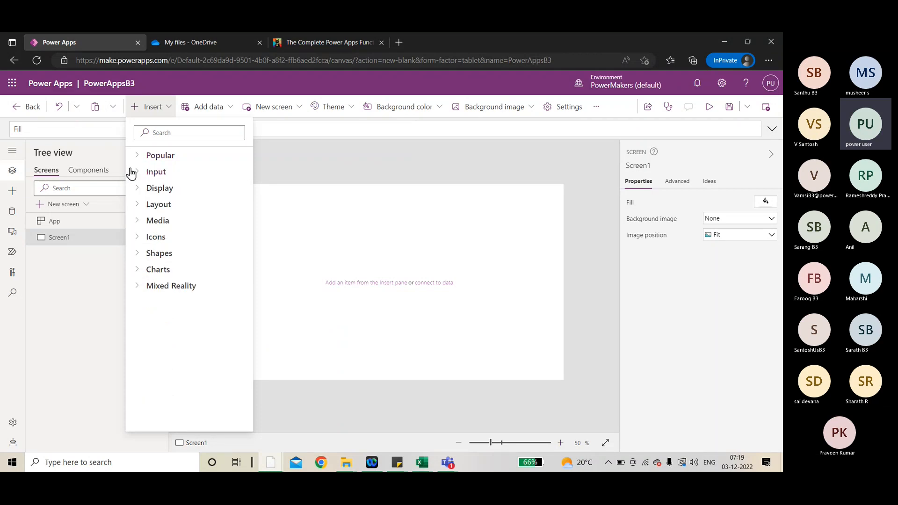
{"action": "left_click", "coordinate": [136, 173]}
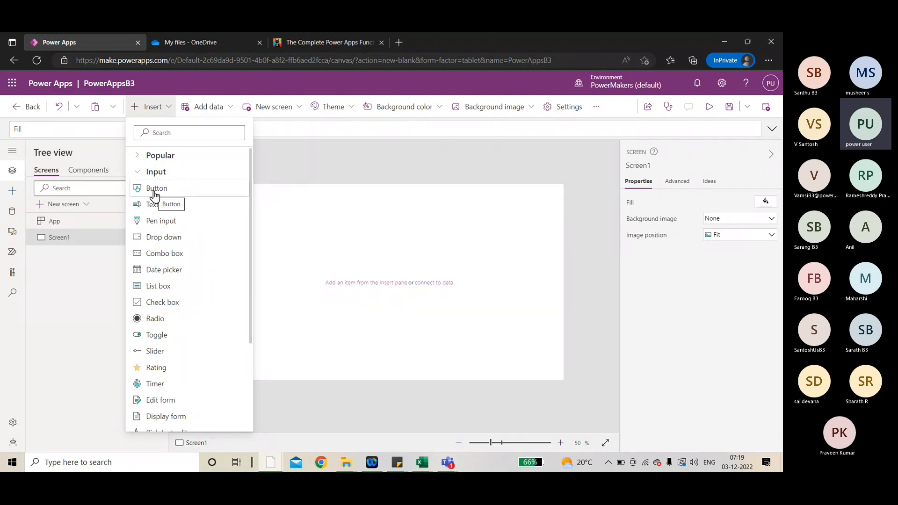
{"action": "scroll", "coordinate": [156, 206], "scroll_direction": "down", "scroll_amount": 3}
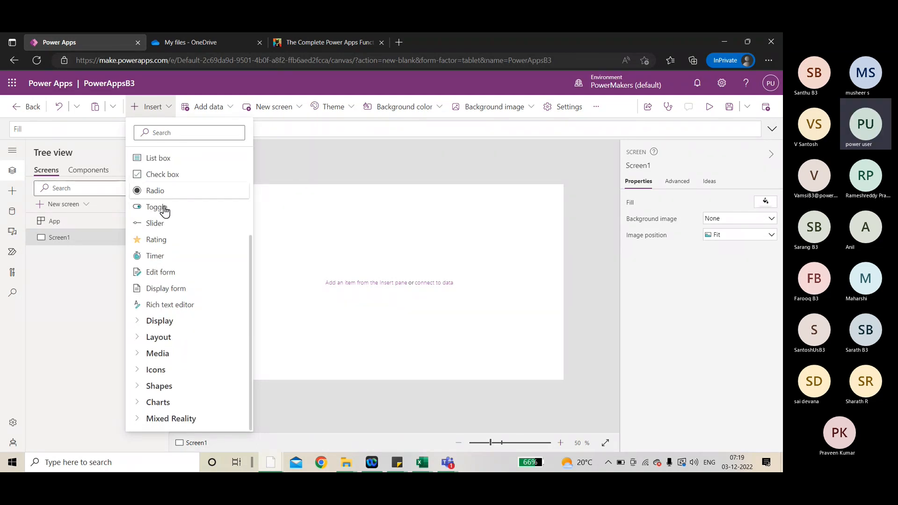
{"action": "scroll", "coordinate": [152, 227], "scroll_direction": "up", "scroll_amount": 3}
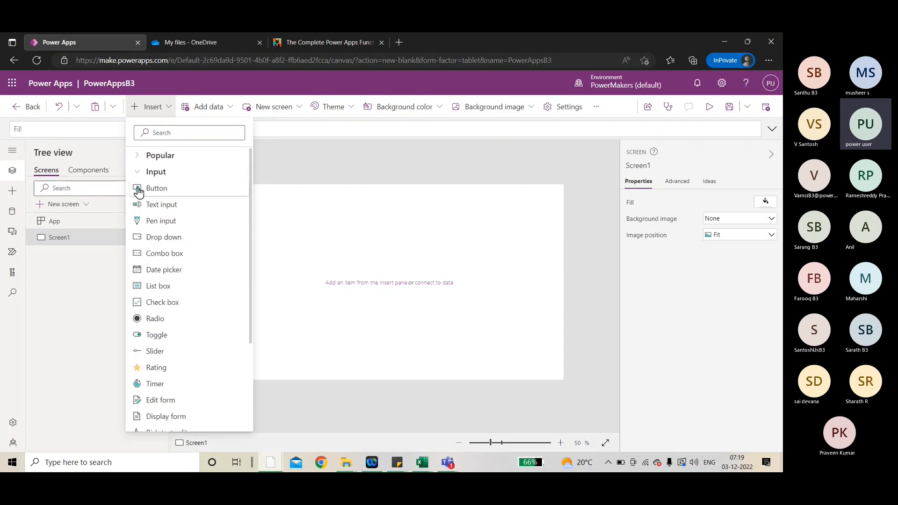
{"action": "left_click", "coordinate": [137, 173]}
Step: Look through the insertable controls in the Display and Layout categories, collapsing each category
{"action": "left_click", "coordinate": [136, 189]}
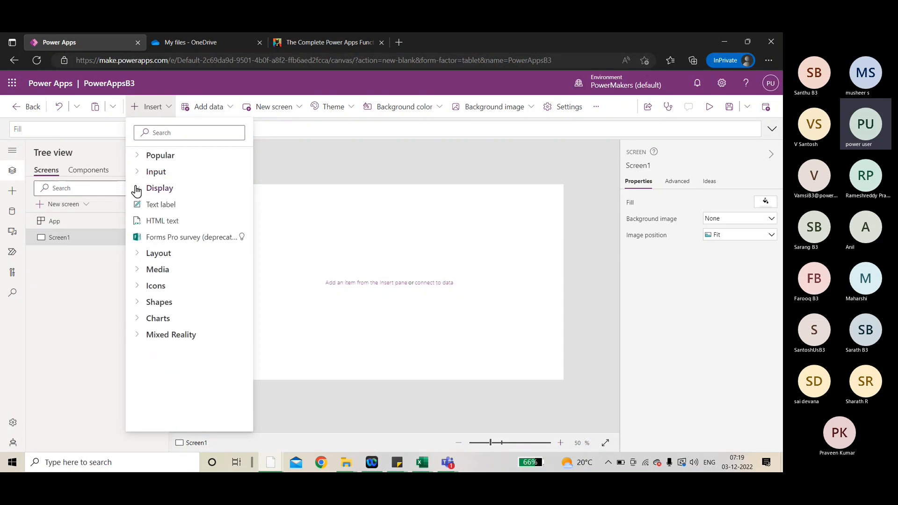
{"action": "left_click", "coordinate": [138, 189]}
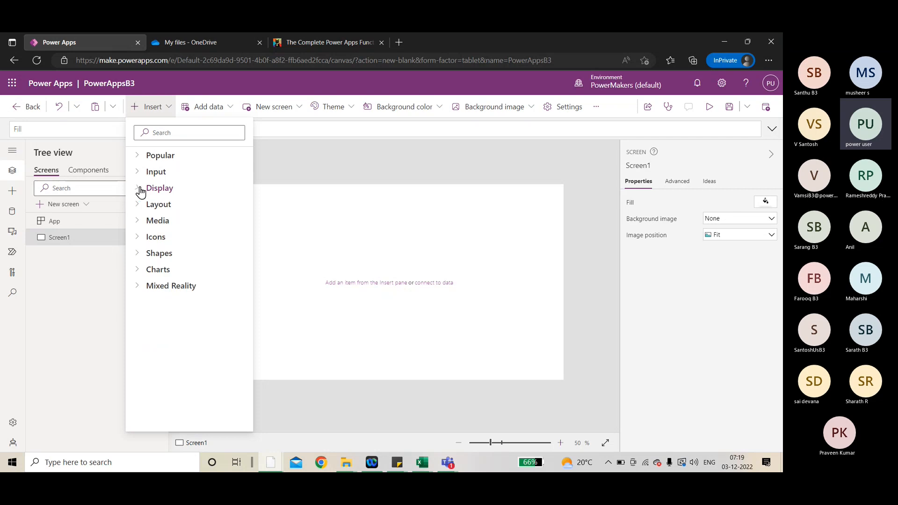
{"action": "left_click", "coordinate": [136, 208]}
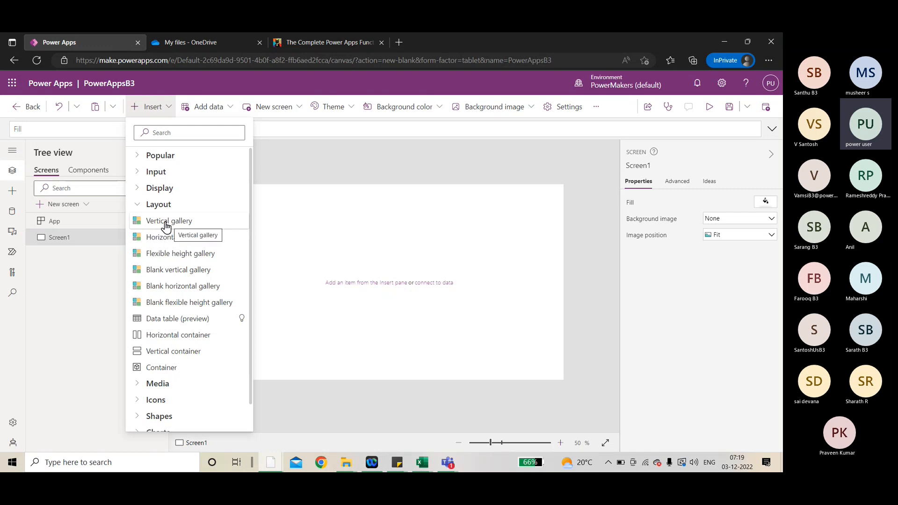
{"action": "left_click", "coordinate": [139, 206]}
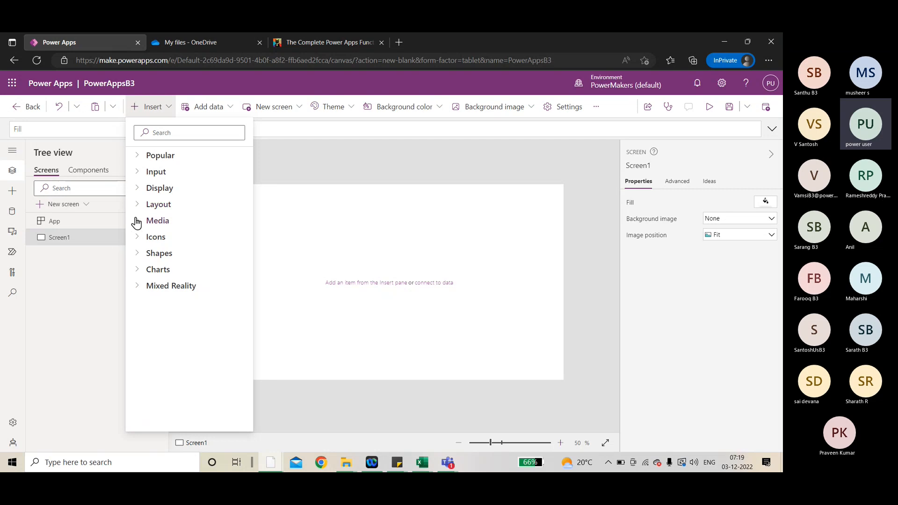
Step: Look through the insertable controls in the Media category, then collapse the category
{"action": "left_click", "coordinate": [135, 222]}
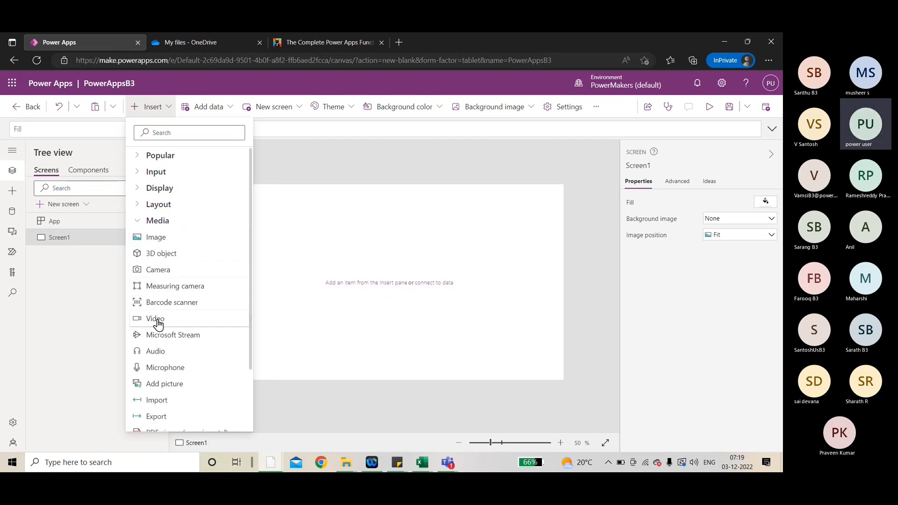
{"action": "scroll", "coordinate": [159, 351], "scroll_direction": "down", "scroll_amount": 2}
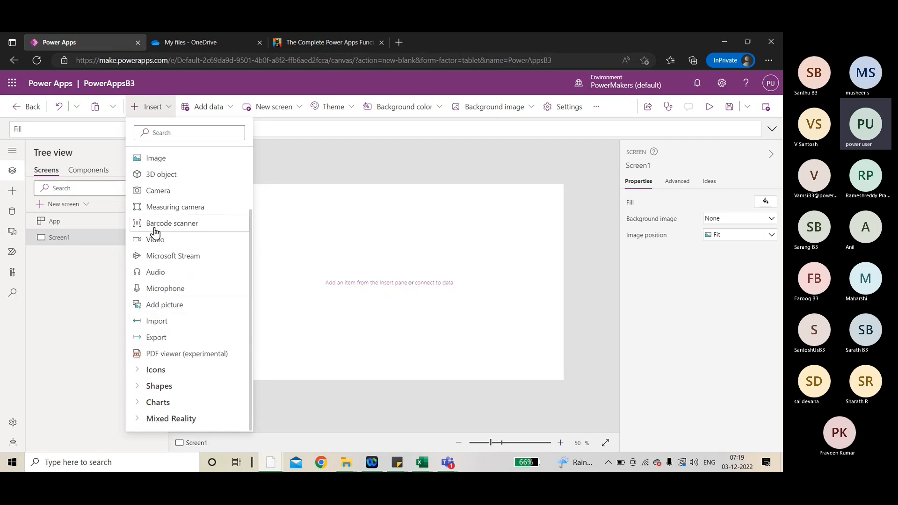
{"action": "scroll", "coordinate": [156, 232], "scroll_direction": "up", "scroll_amount": 1}
{"action": "left_click", "coordinate": [140, 189]}
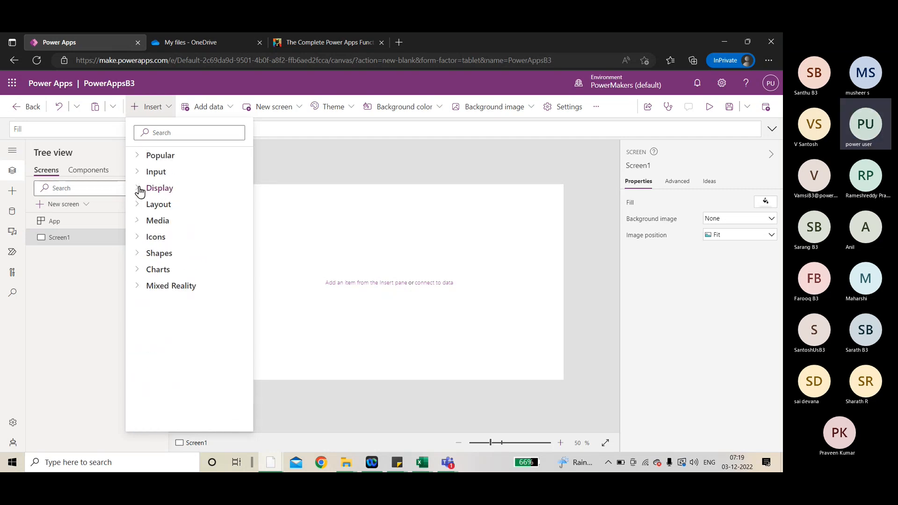
Step: Browse the insertable icons in the Icons category and collapse it again
{"action": "left_click", "coordinate": [139, 238]}
{"action": "scroll", "coordinate": [145, 242], "scroll_direction": "down", "scroll_amount": 8}
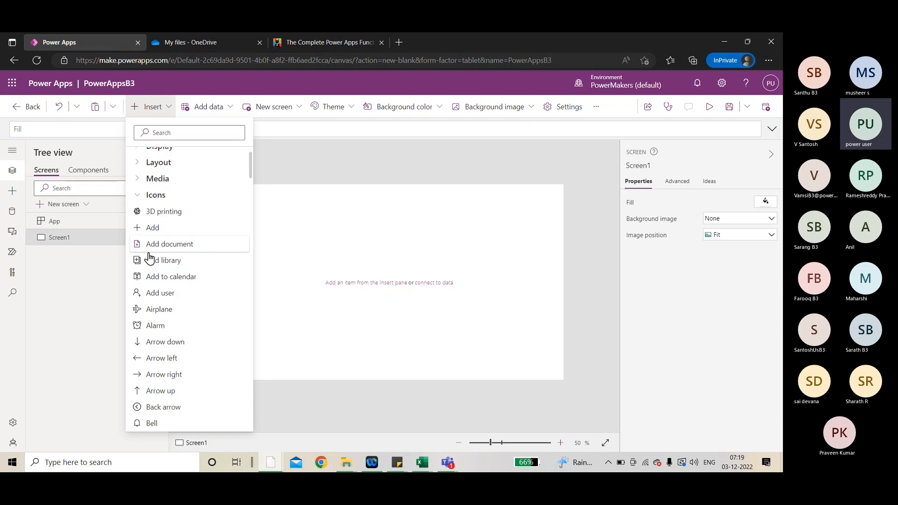
{"action": "scroll", "coordinate": [153, 241], "scroll_direction": "down", "scroll_amount": 4}
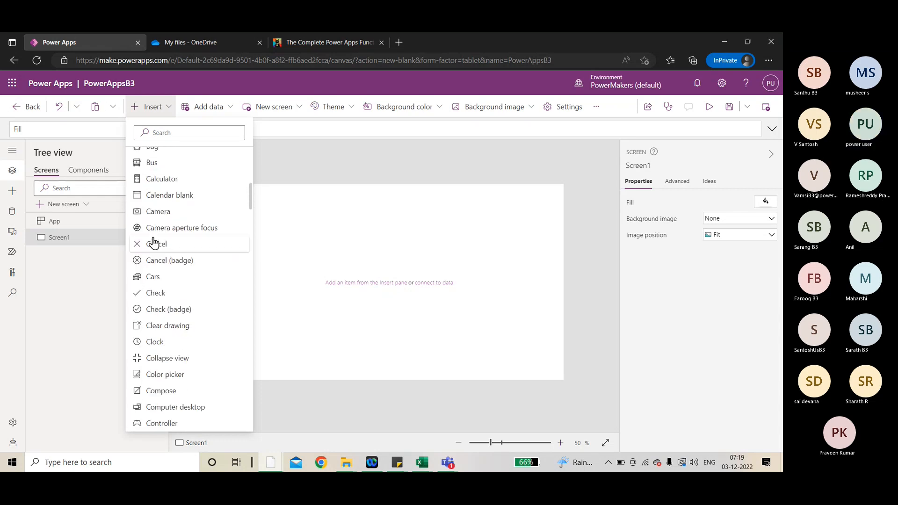
{"action": "scroll", "coordinate": [150, 234], "scroll_direction": "up", "scroll_amount": 8}
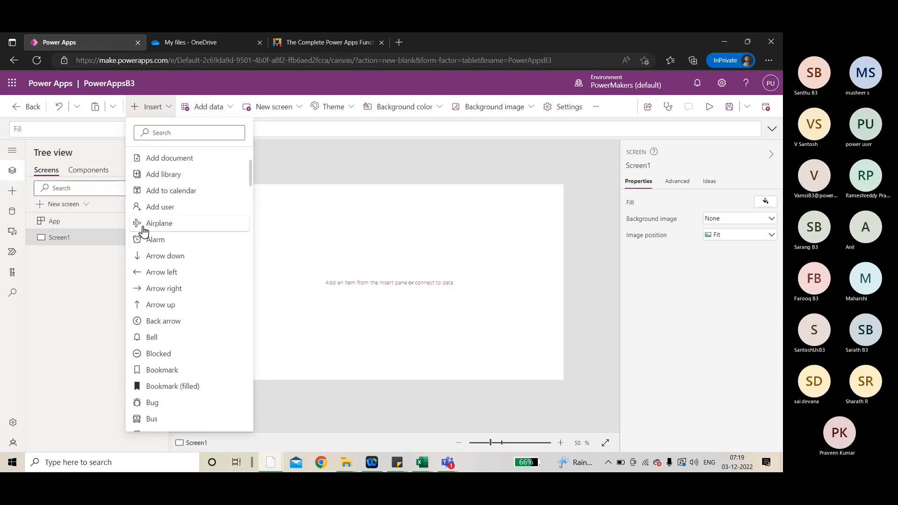
{"action": "scroll", "coordinate": [143, 231], "scroll_direction": "up", "scroll_amount": 3}
{"action": "left_click", "coordinate": [139, 236]}
Step: Look through the controls in the Shapes category, collapse it and close the list of insertable controls
{"action": "left_click", "coordinate": [136, 258]}
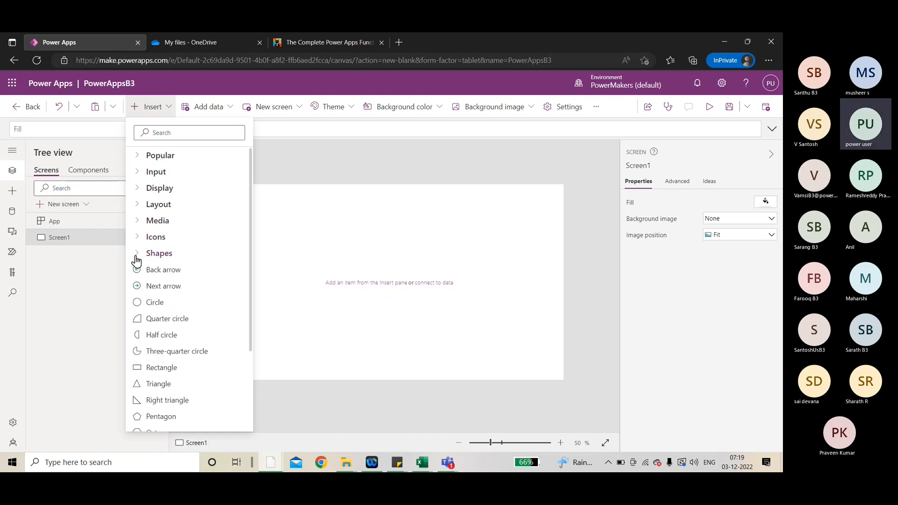
{"action": "scroll", "coordinate": [138, 267], "scroll_direction": "down", "scroll_amount": 3}
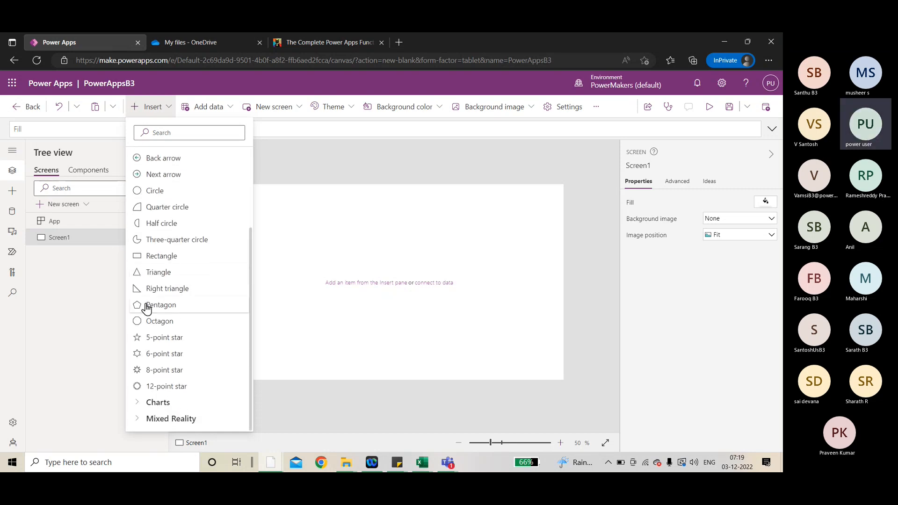
{"action": "scroll", "coordinate": [162, 235], "scroll_direction": "up", "scroll_amount": 3}
{"action": "left_click", "coordinate": [138, 227]}
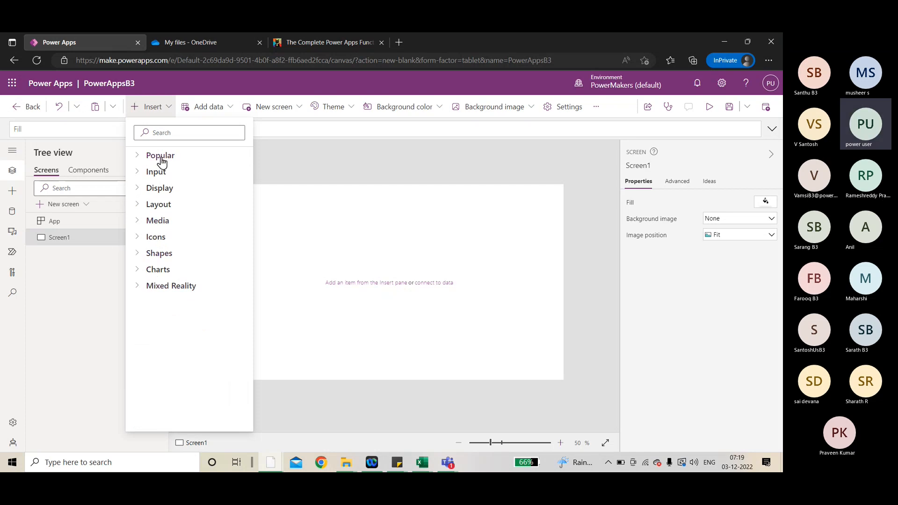
{"action": "left_click", "coordinate": [152, 109]}
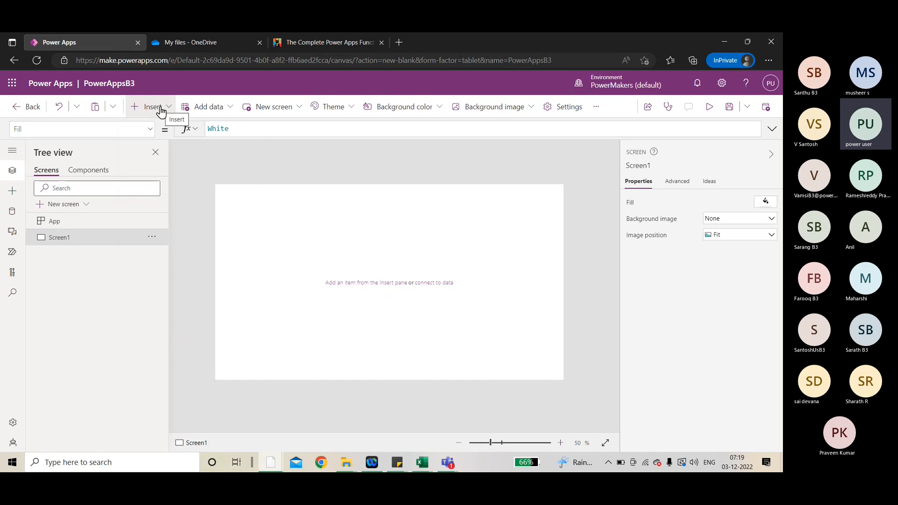
Step: Insert a Button control from the Input category on Screen1
{"action": "left_click", "coordinate": [160, 111]}
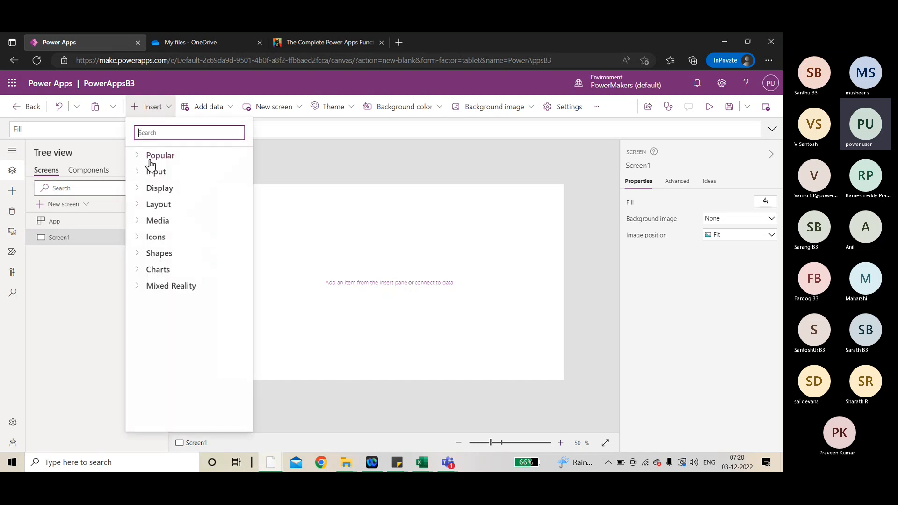
{"action": "left_click", "coordinate": [138, 172]}
{"action": "left_click", "coordinate": [156, 188]}
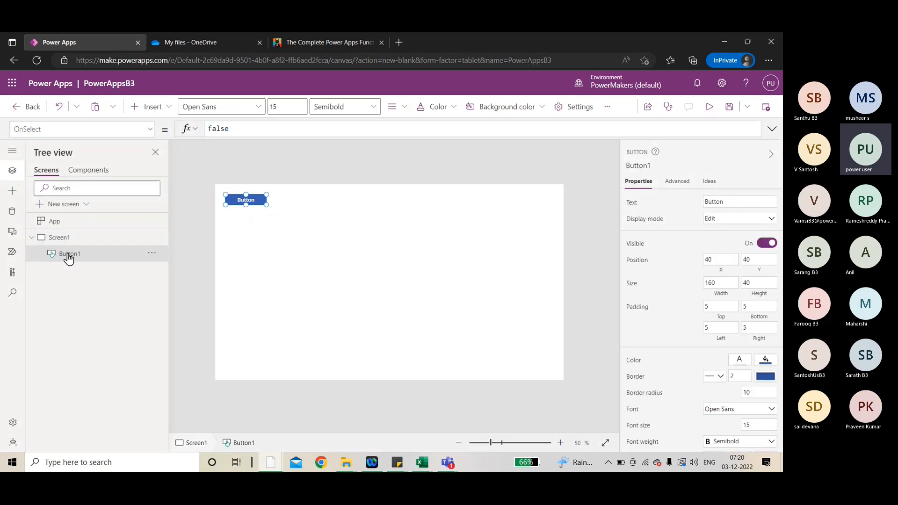
Step: Collapse Screen1 in the tree view and delete the button from its canvas
{"action": "left_click", "coordinate": [31, 237]}
{"action": "left_click", "coordinate": [80, 240]}
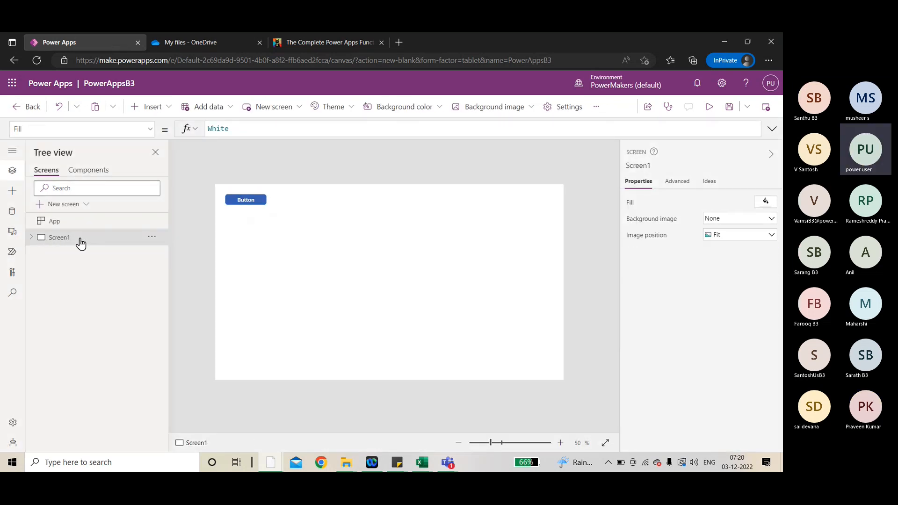
{"action": "left_click", "coordinate": [258, 202]}
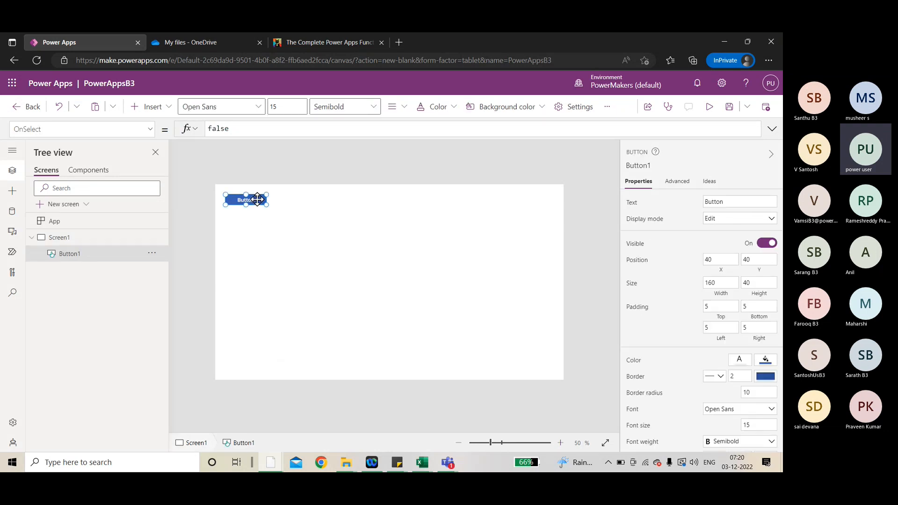
{"action": "key", "text": "Delete"}
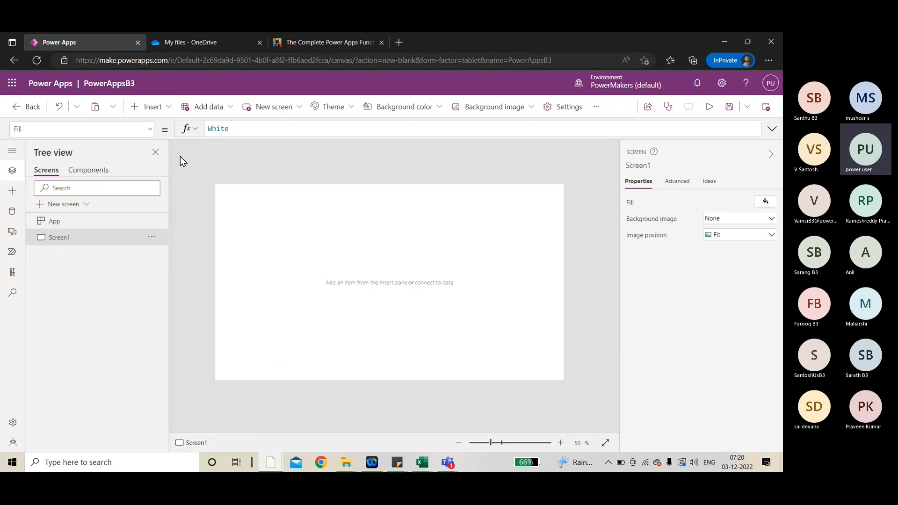
Step: Look at the options for adding data and the available new-screen layouts, closing each list
{"action": "left_click", "coordinate": [224, 110]}
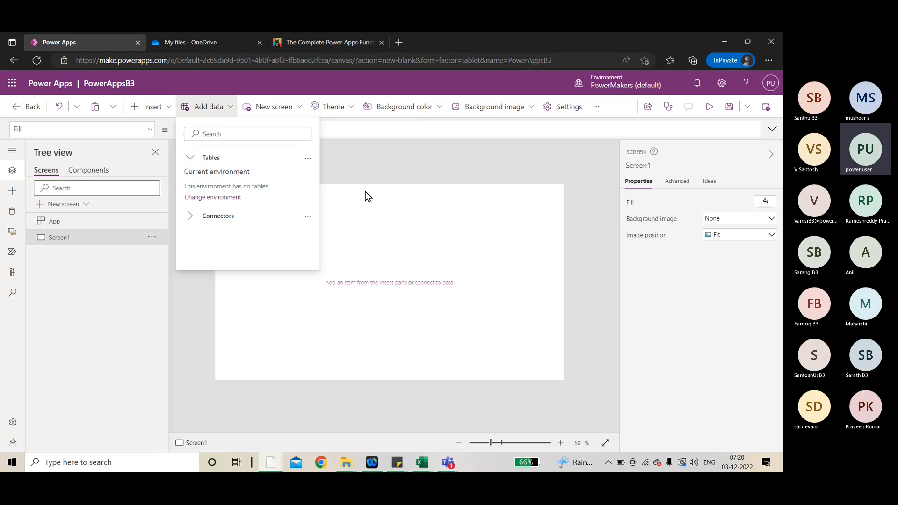
{"action": "left_click", "coordinate": [216, 135]}
{"action": "left_click", "coordinate": [216, 110]}
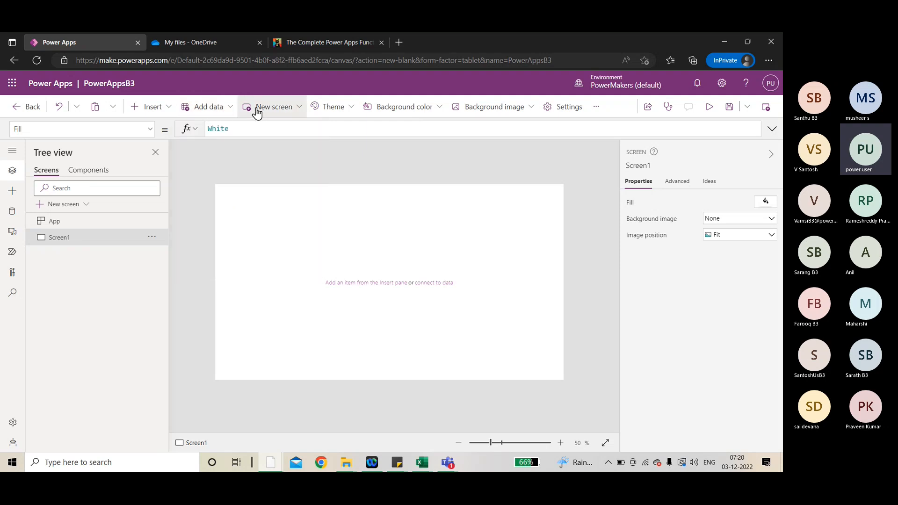
{"action": "left_click", "coordinate": [282, 112]}
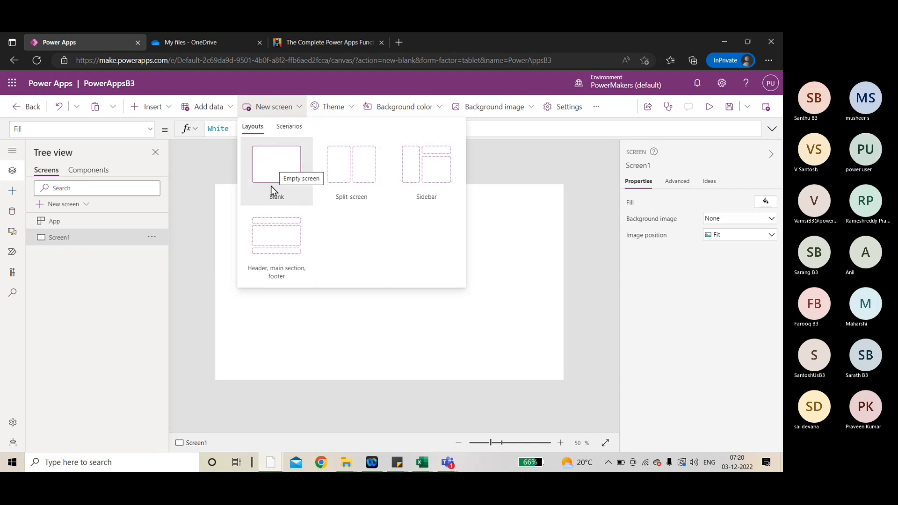
{"action": "left_click", "coordinate": [512, 186]}
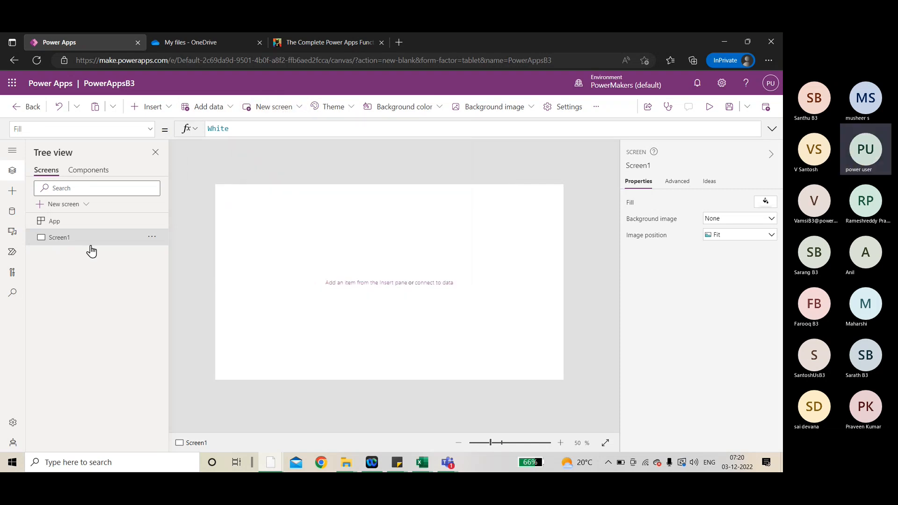
Step: Add one screen with the Split-screen layout and one with the Sidebar layout, collapsing both in the tree view
{"action": "left_click", "coordinate": [264, 110]}
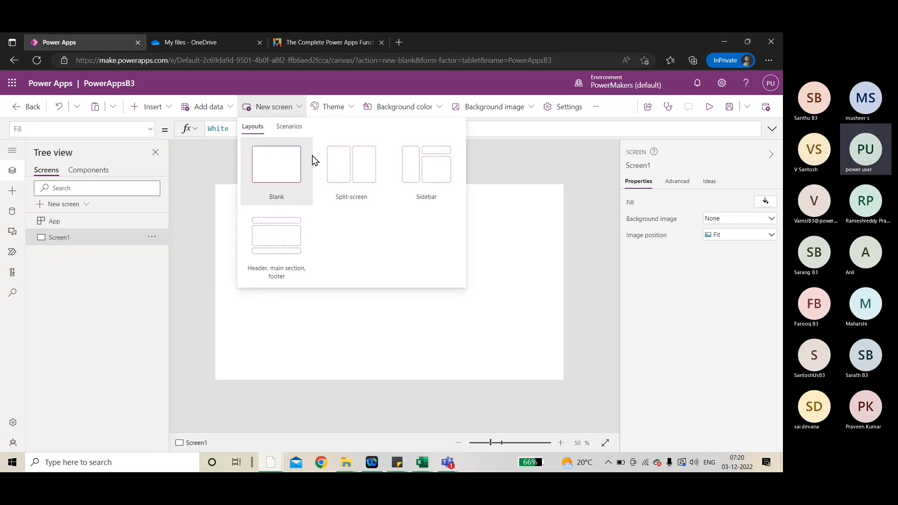
{"action": "left_click", "coordinate": [341, 161]}
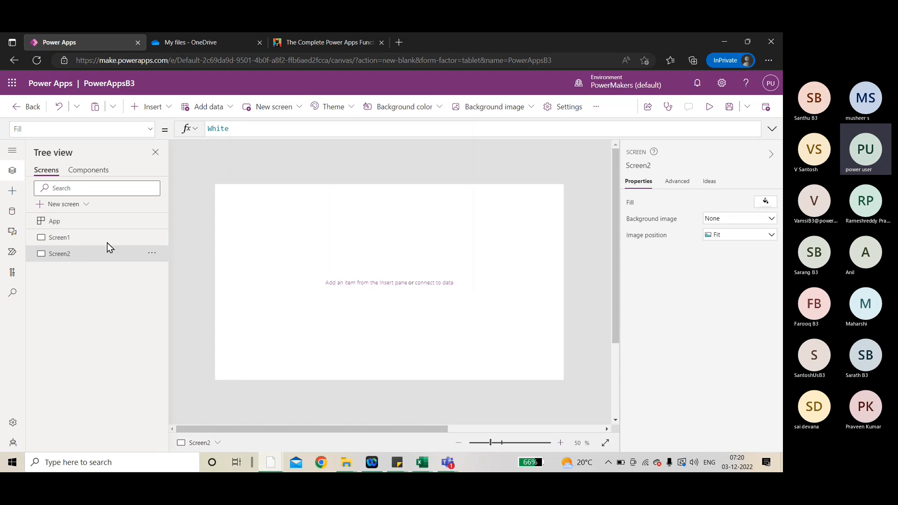
{"action": "left_click", "coordinate": [278, 114]}
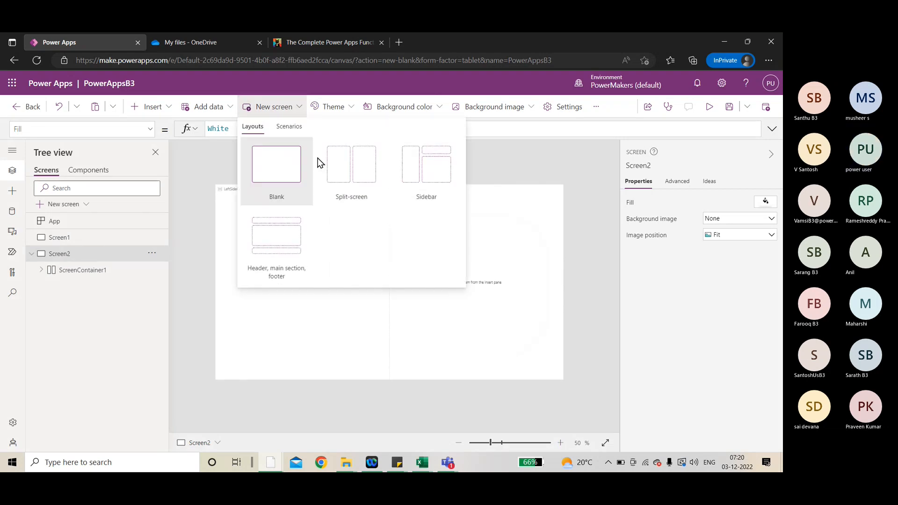
{"action": "left_click", "coordinate": [427, 165]}
{"action": "left_click", "coordinate": [31, 253]}
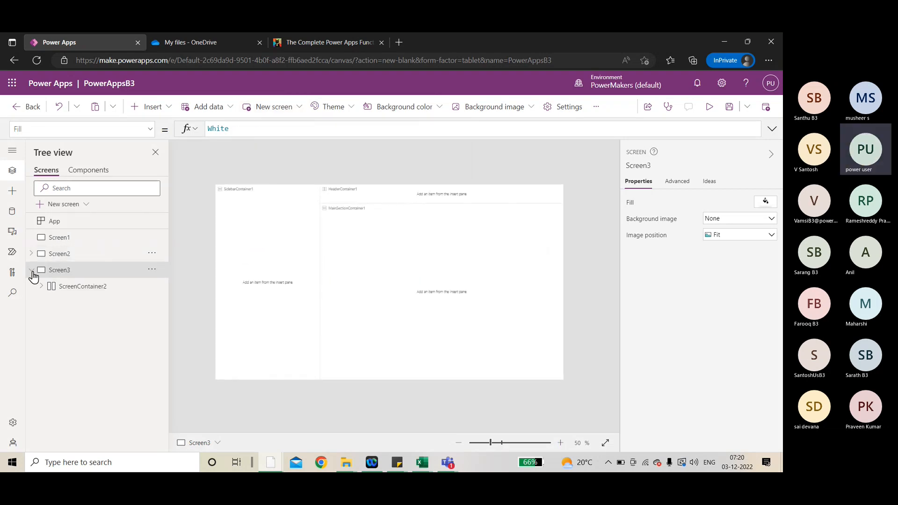
{"action": "left_click", "coordinate": [32, 272]}
Step: Add a new screen from the Success scenario template
{"action": "left_click", "coordinate": [258, 113]}
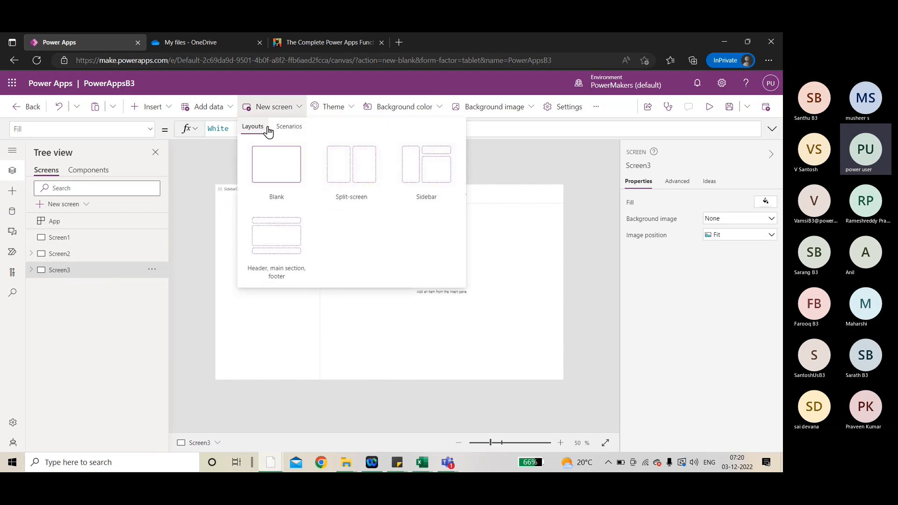
{"action": "left_click", "coordinate": [286, 128]}
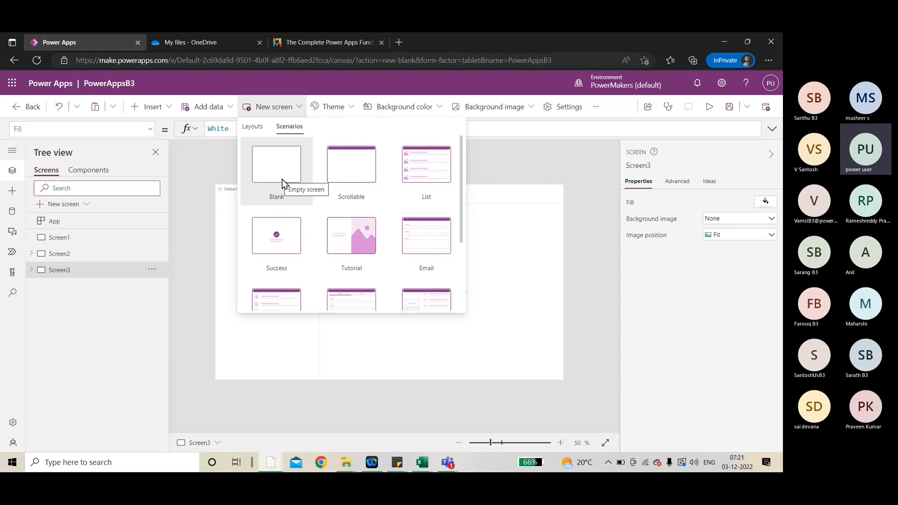
{"action": "left_click", "coordinate": [283, 243]}
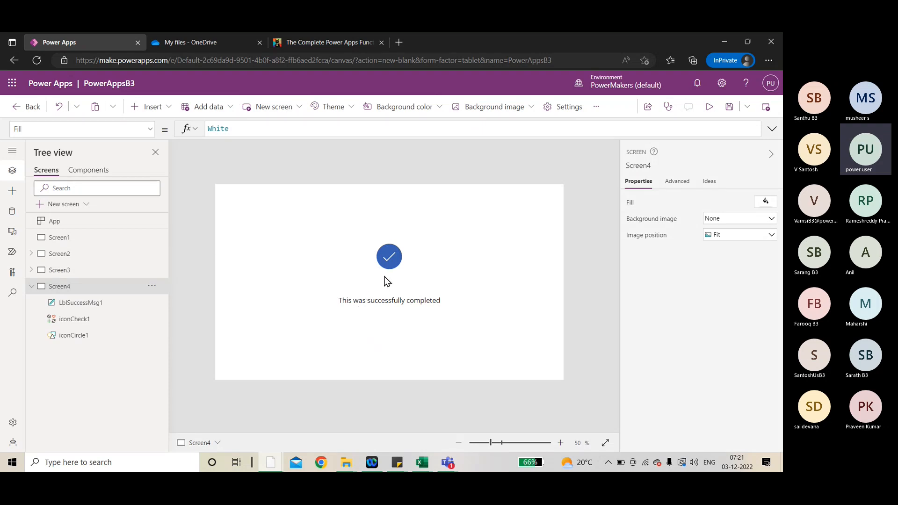
Step: Add a new screen from the Calendar scenario template
{"action": "left_click", "coordinate": [223, 109]}
{"action": "left_click", "coordinate": [279, 112]}
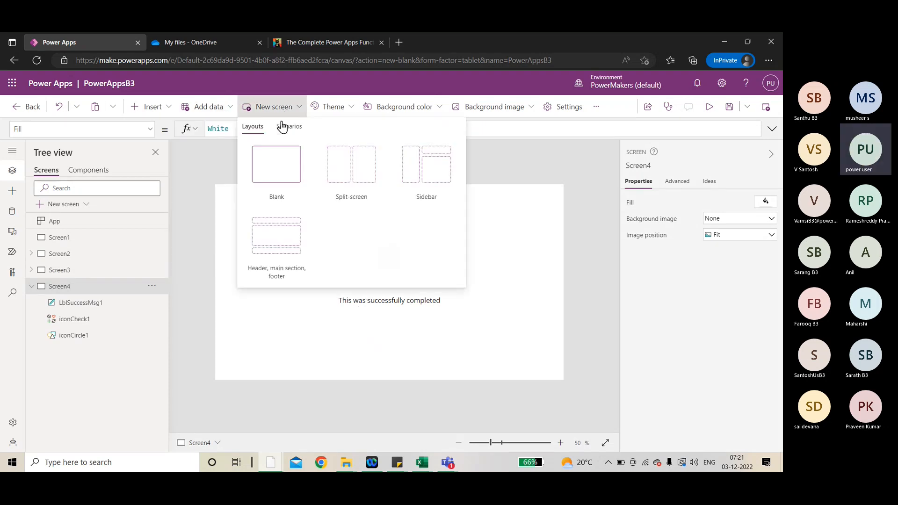
{"action": "left_click", "coordinate": [294, 127]}
{"action": "scroll", "coordinate": [384, 225], "scroll_direction": "down", "scroll_amount": 3}
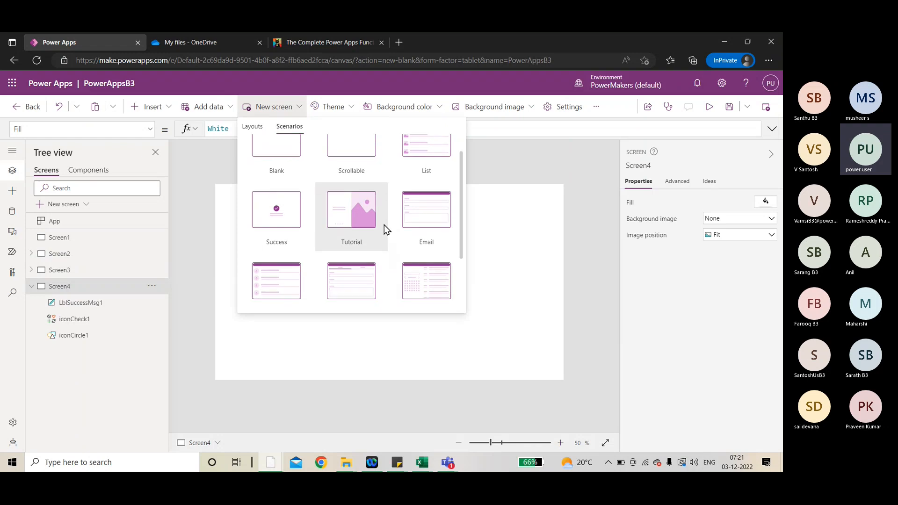
{"action": "left_click", "coordinate": [419, 232]}
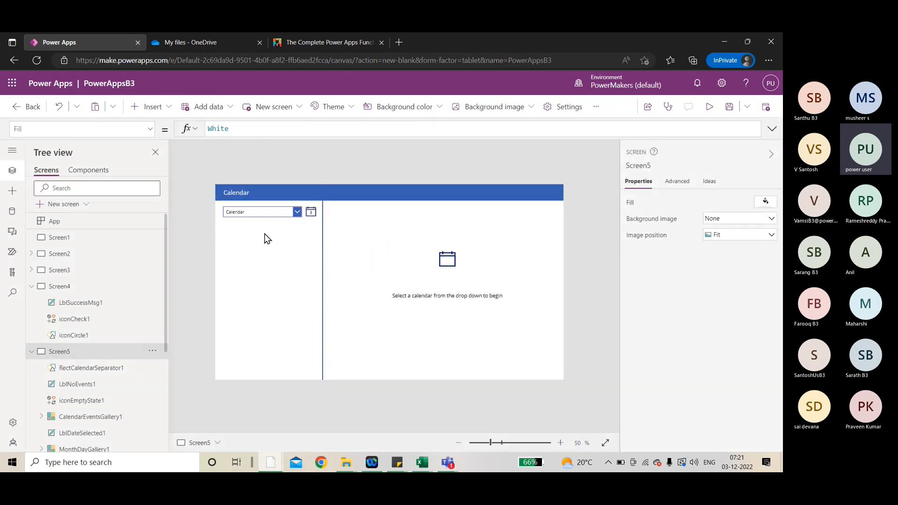
Step: Choose United States holidays in the calendar screen's dropdown and collapse Screen4 and Screen5 in the tree view
{"action": "left_click", "coordinate": [291, 213]}
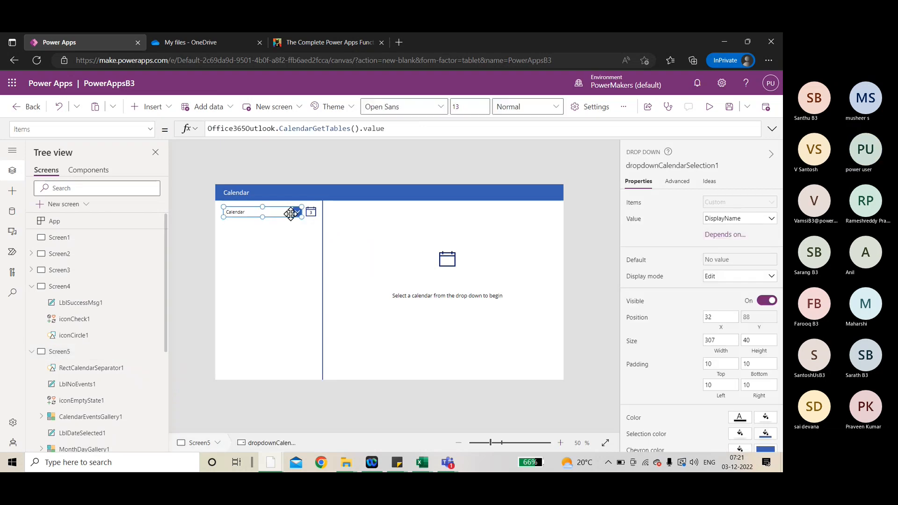
{"action": "left_click", "coordinate": [296, 212]}
{"action": "left_click", "coordinate": [285, 236]}
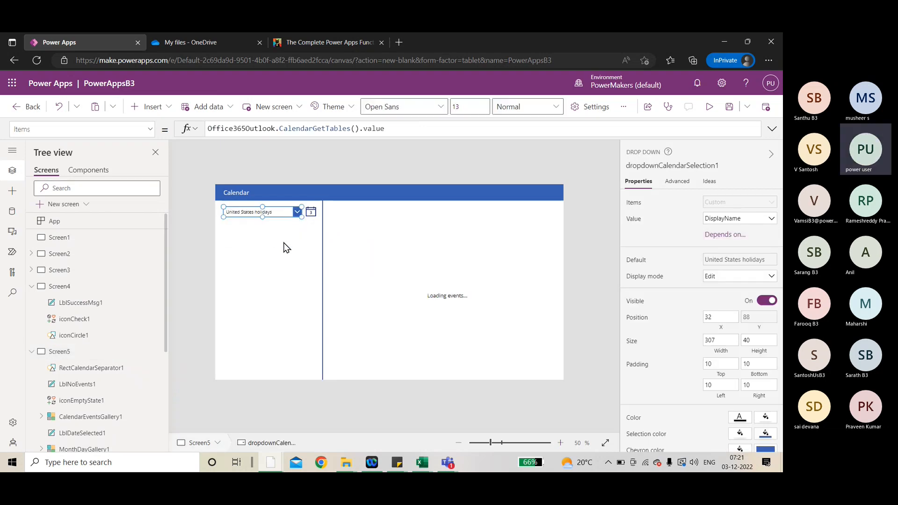
{"action": "left_click", "coordinate": [32, 286]}
{"action": "left_click", "coordinate": [31, 303]}
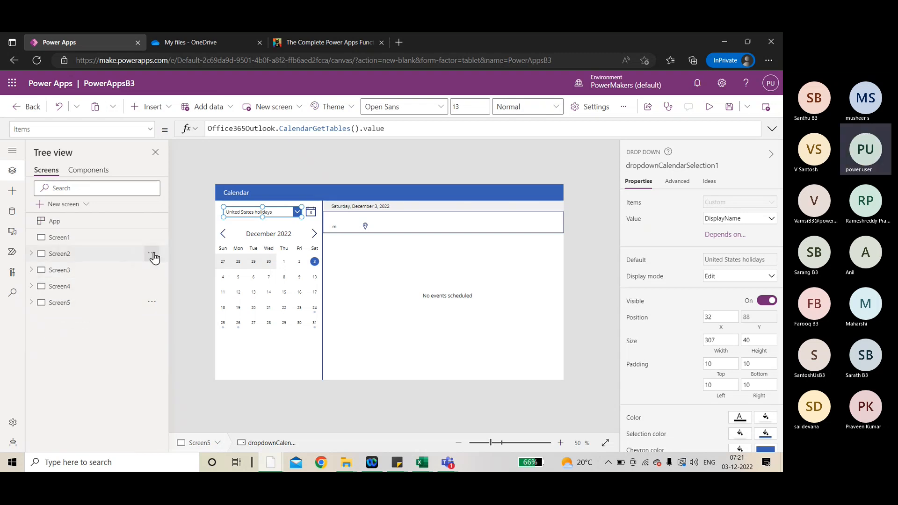
Step: Delete the split-screen Screen2 and the sidebar Screen3 from the app
{"action": "left_click", "coordinate": [152, 255]}
{"action": "left_click", "coordinate": [168, 320]}
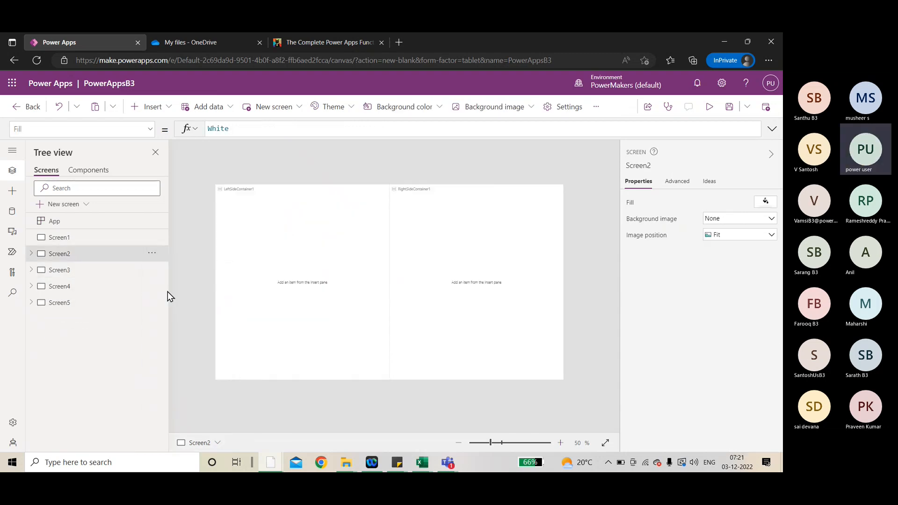
{"action": "left_click", "coordinate": [152, 255]}
{"action": "left_click", "coordinate": [166, 327]}
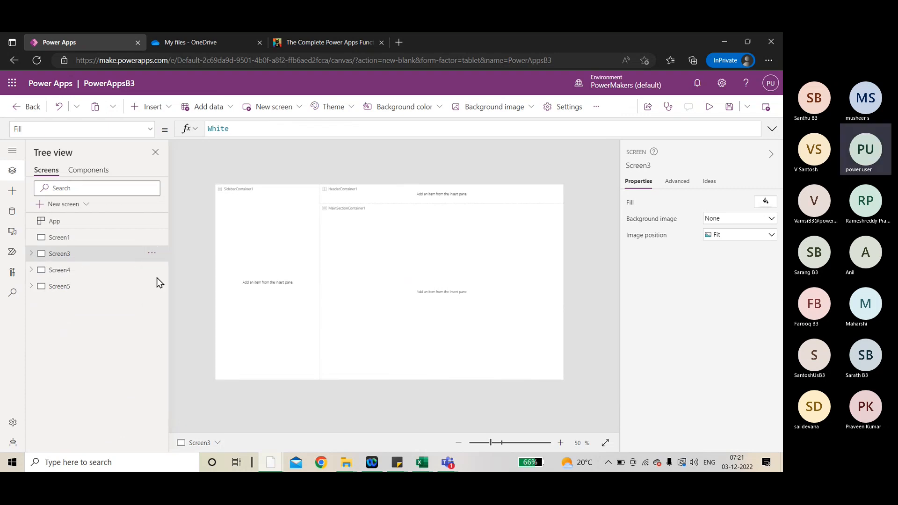
{"action": "left_click", "coordinate": [152, 253]}
{"action": "left_click", "coordinate": [160, 324]}
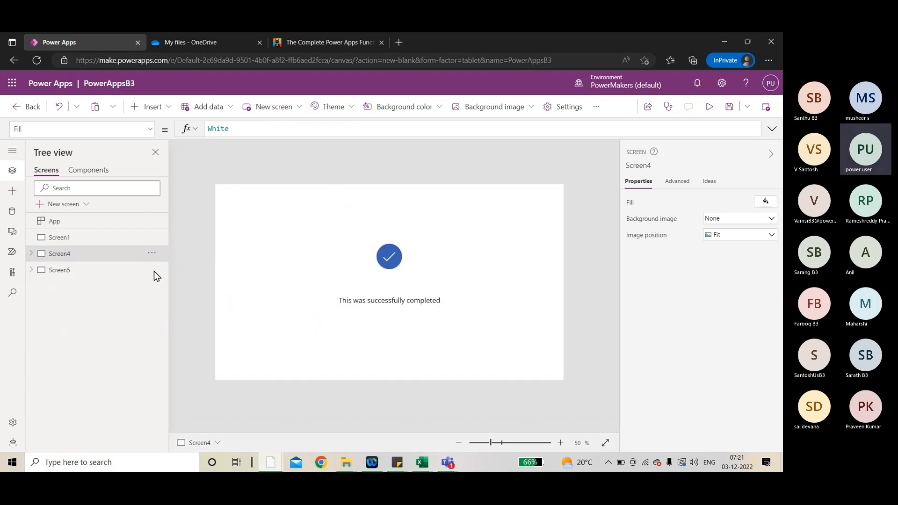
Step: Delete the success screen Screen4 and the calendar screen Screen5 from the app
{"action": "left_click", "coordinate": [152, 253]}
{"action": "left_click", "coordinate": [160, 307]}
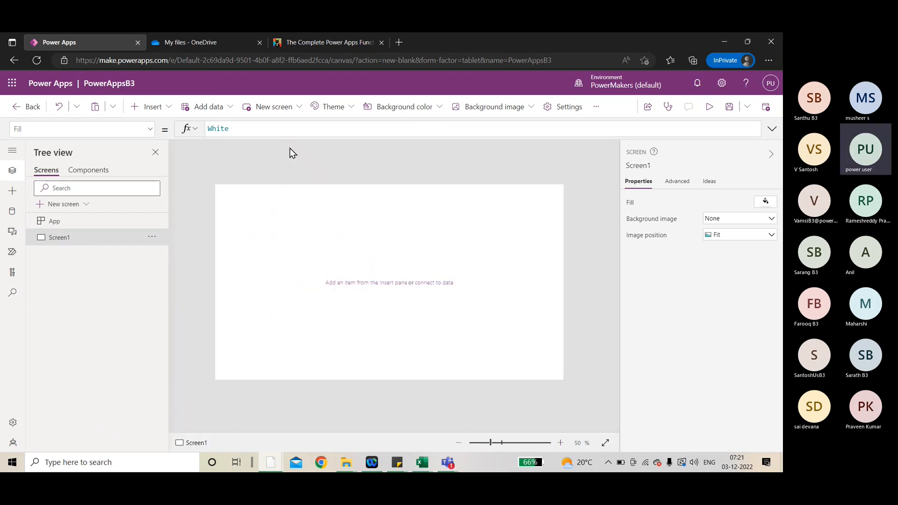
Step: Look through the available app themes without applying one
{"action": "left_click", "coordinate": [336, 112]}
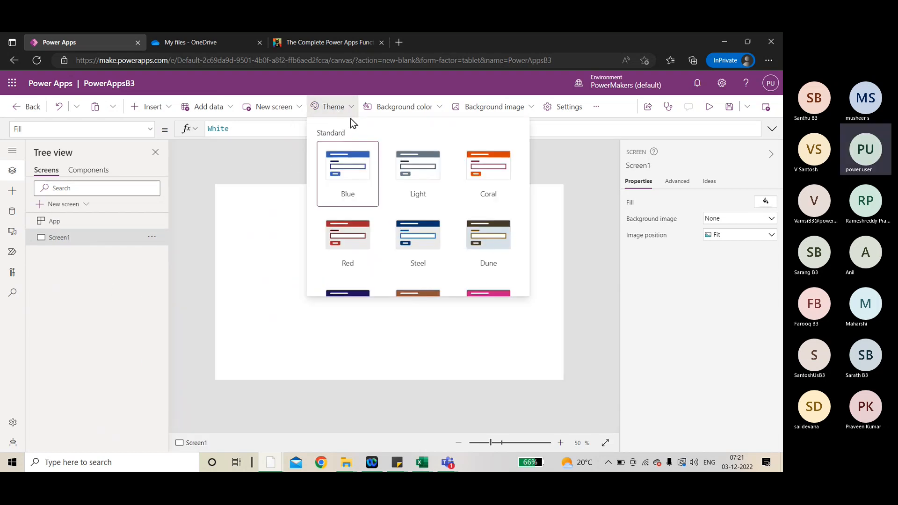
{"action": "scroll", "coordinate": [489, 173], "scroll_direction": "down", "scroll_amount": 2}
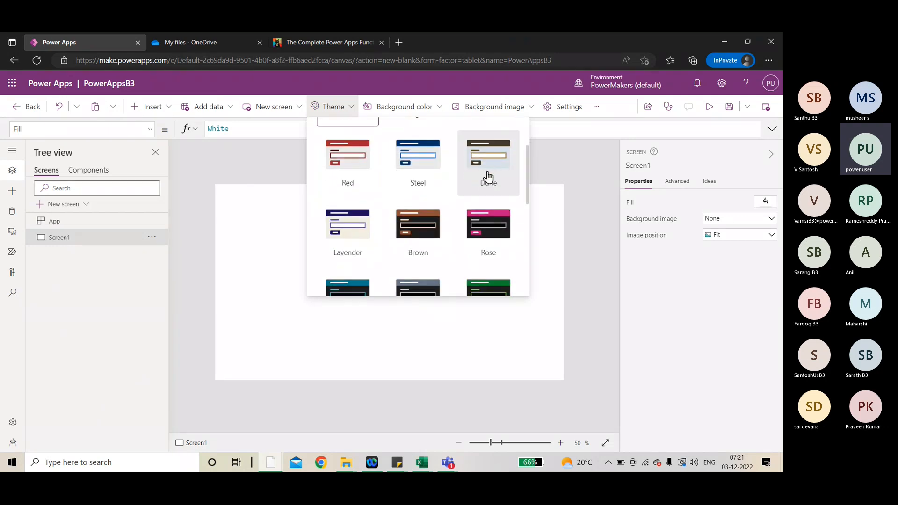
{"action": "scroll", "coordinate": [488, 177], "scroll_direction": "down", "scroll_amount": 5}
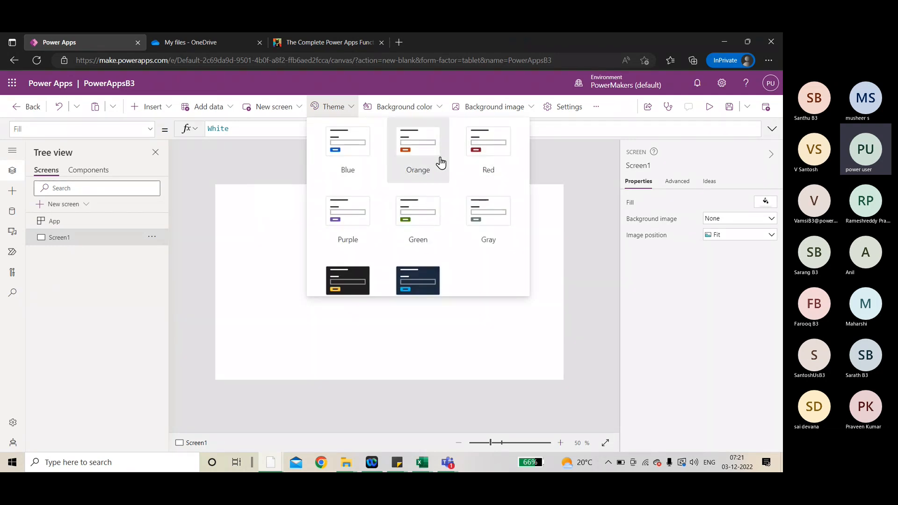
{"action": "left_click", "coordinate": [566, 245]}
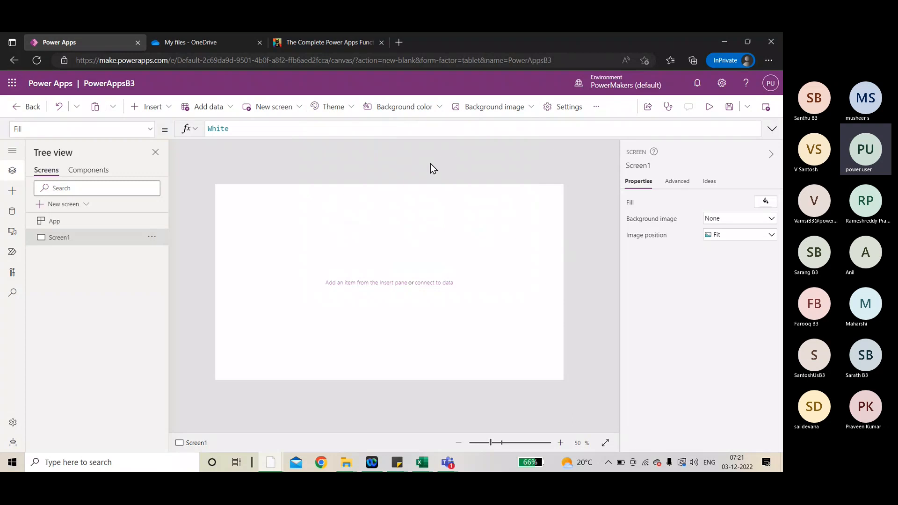
Step: Set Screen1's background color to the light gray theme color, RGBA(230, 230, 230, 1)
{"action": "left_click", "coordinate": [413, 108]}
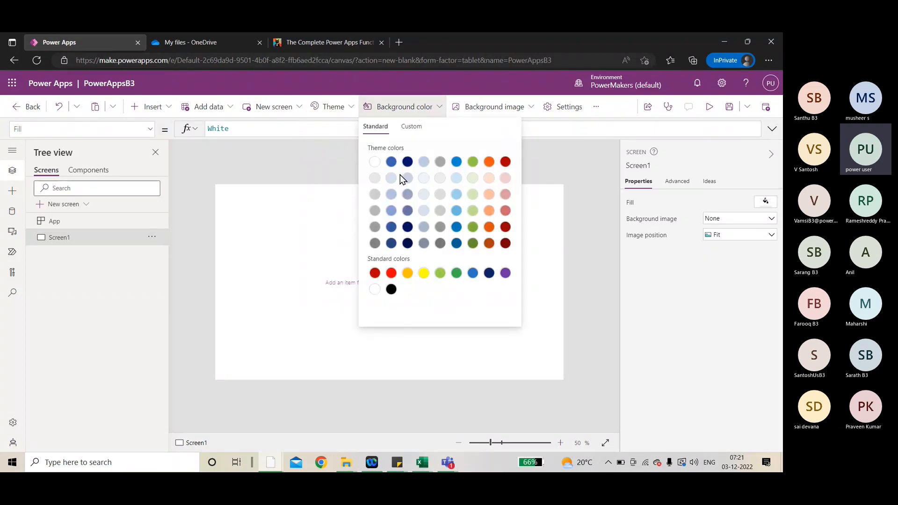
{"action": "left_click", "coordinate": [375, 180]}
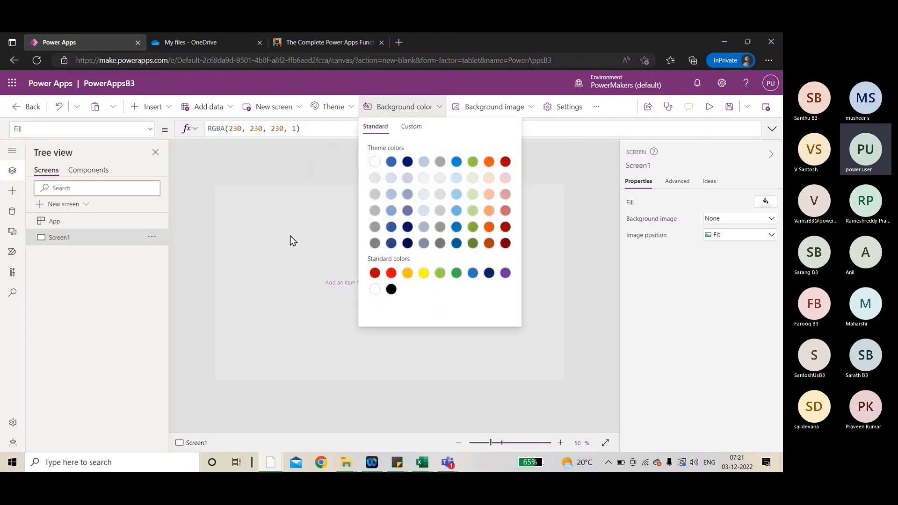
{"action": "left_click", "coordinate": [270, 234]}
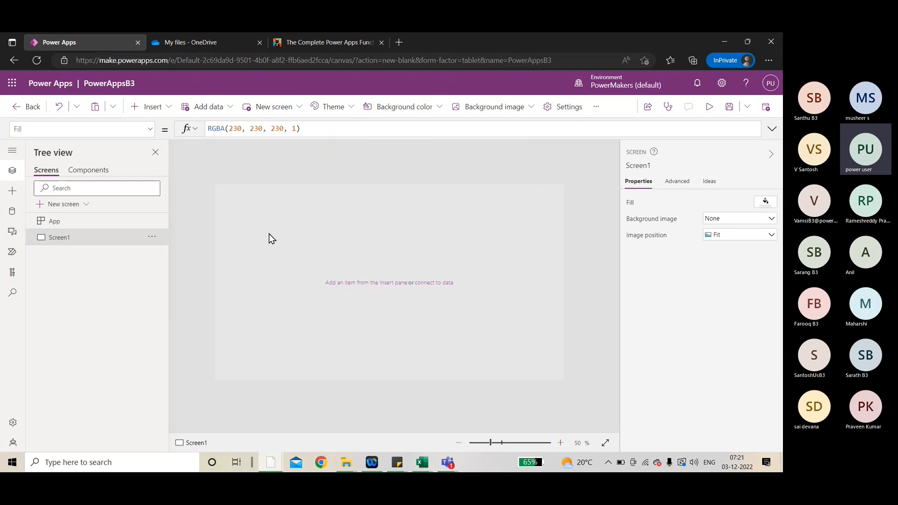
Step: Set Screen1's background color to the light blue theme color, RGBA(186, 202, 226, 1)
{"action": "left_click", "coordinate": [414, 111]}
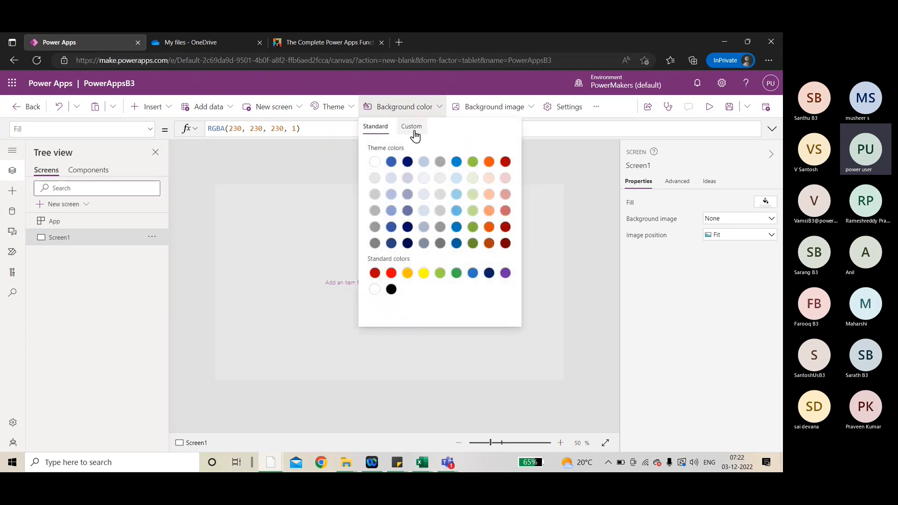
{"action": "left_click", "coordinate": [423, 162]}
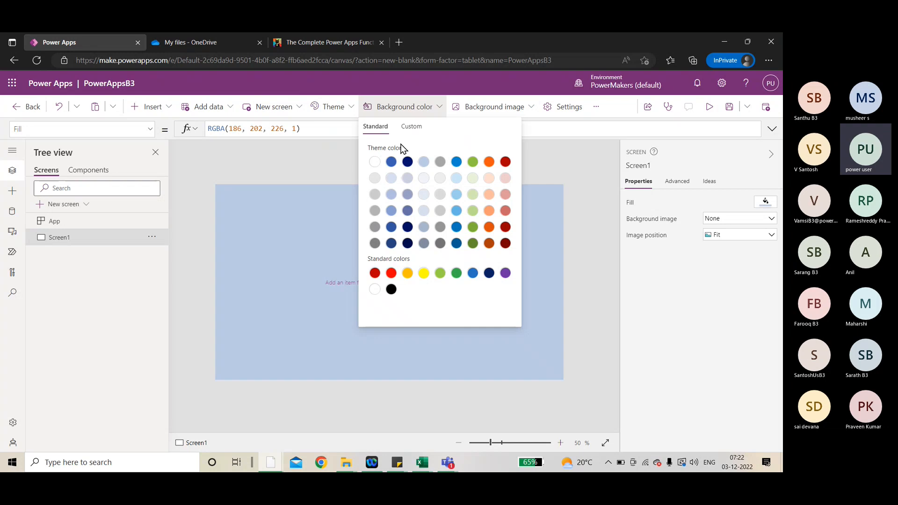
{"action": "left_click", "coordinate": [533, 126]}
Step: Look at the background image upload option, the app's general settings and the additional commands
{"action": "left_click", "coordinate": [527, 113]}
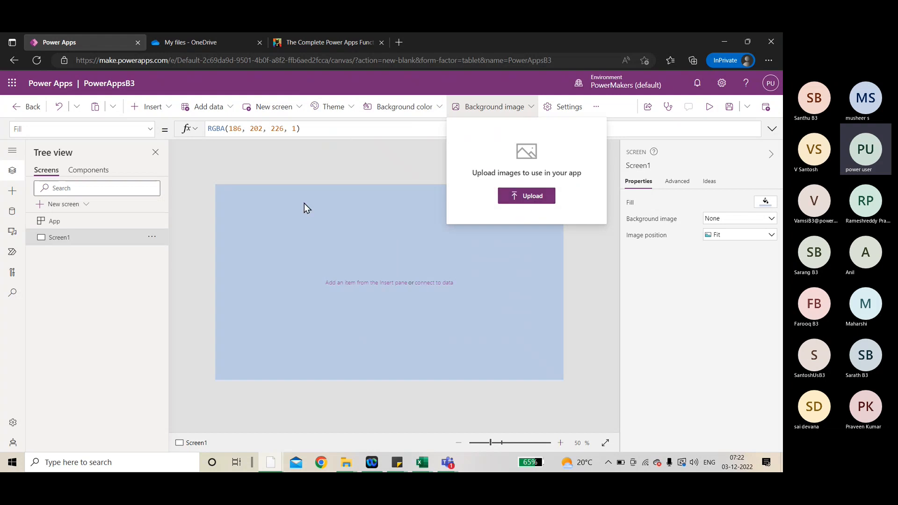
{"action": "left_click", "coordinate": [575, 112]}
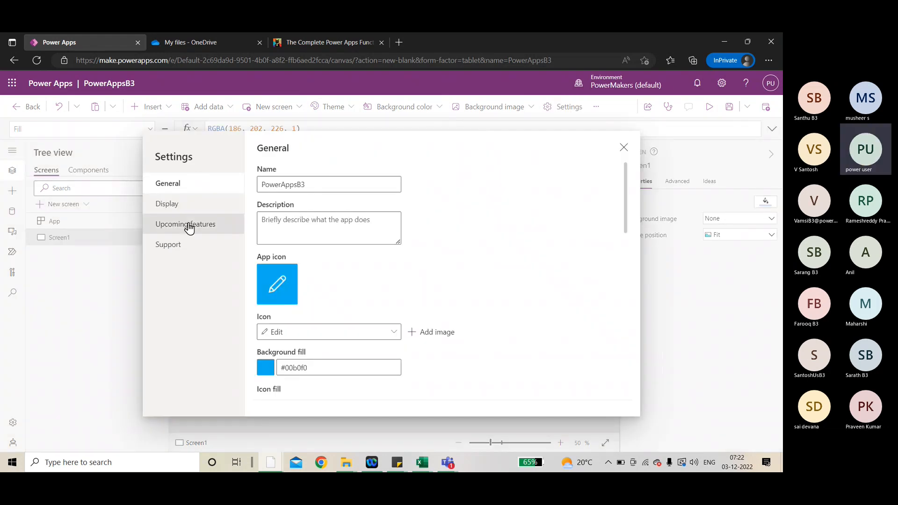
{"action": "left_click", "coordinate": [625, 149]}
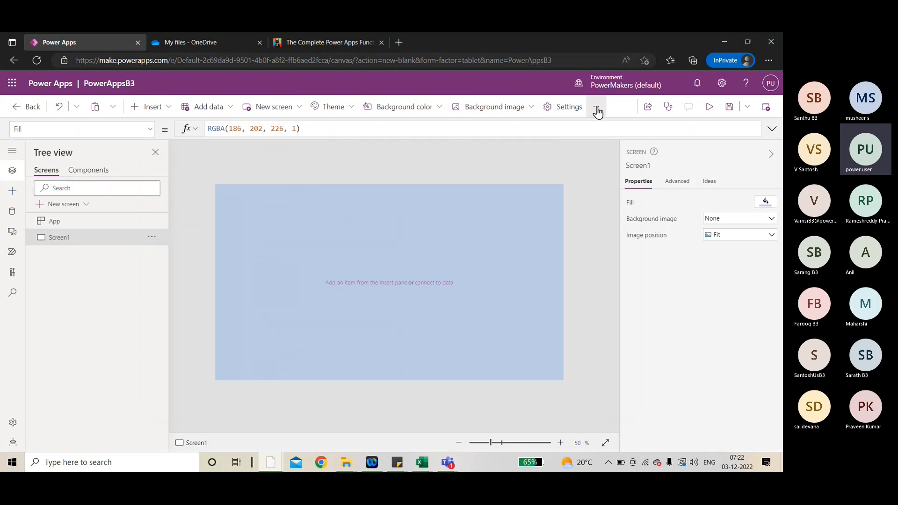
{"action": "left_click", "coordinate": [597, 111]}
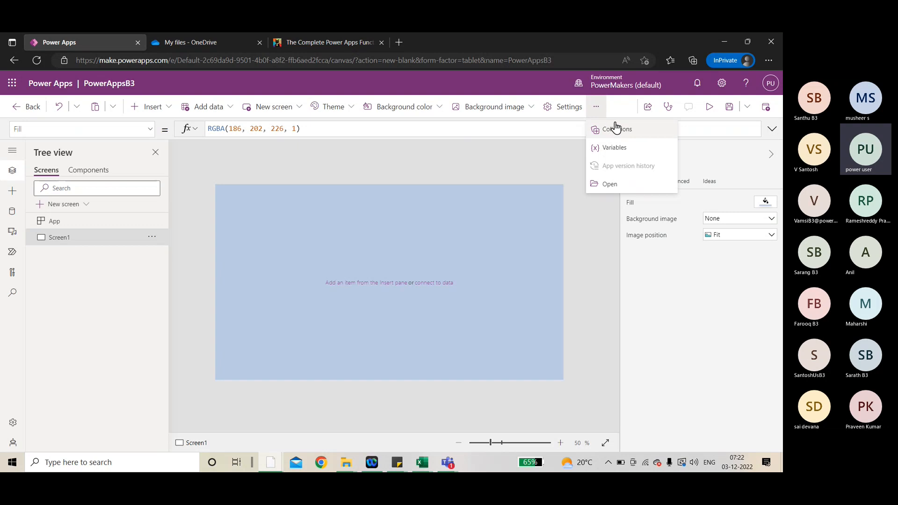
{"action": "left_click", "coordinate": [598, 111]}
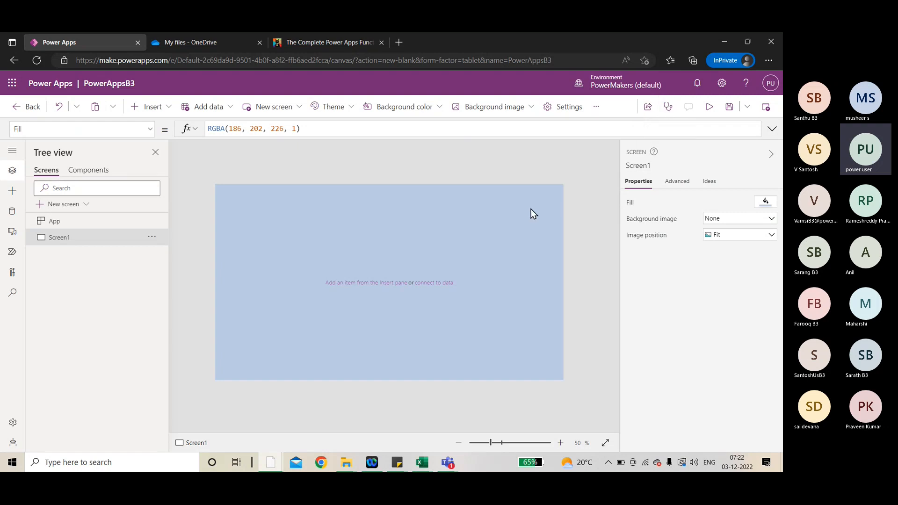
Step: Insert a button on Screen1 and shorten its OnSelect formula to the invalid name fal
{"action": "left_click", "coordinate": [154, 107]}
{"action": "left_click", "coordinate": [157, 189]}
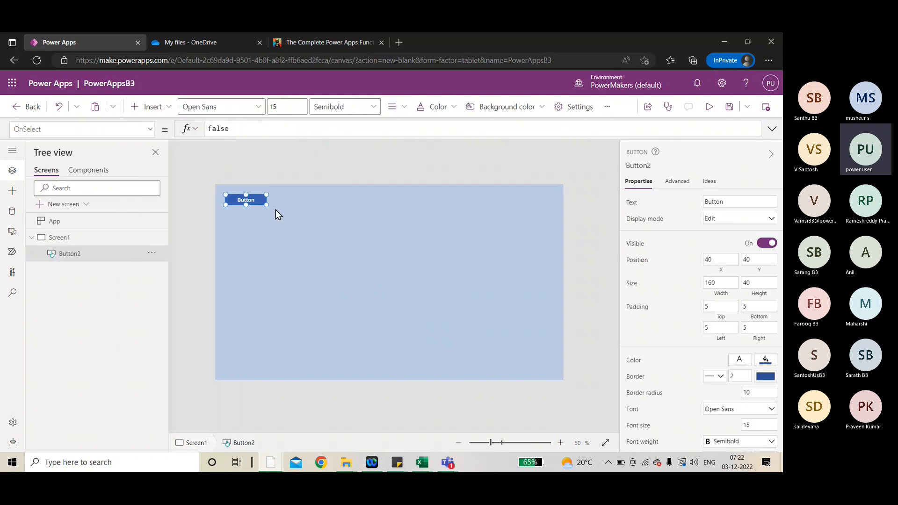
{"action": "left_click", "coordinate": [231, 130]}
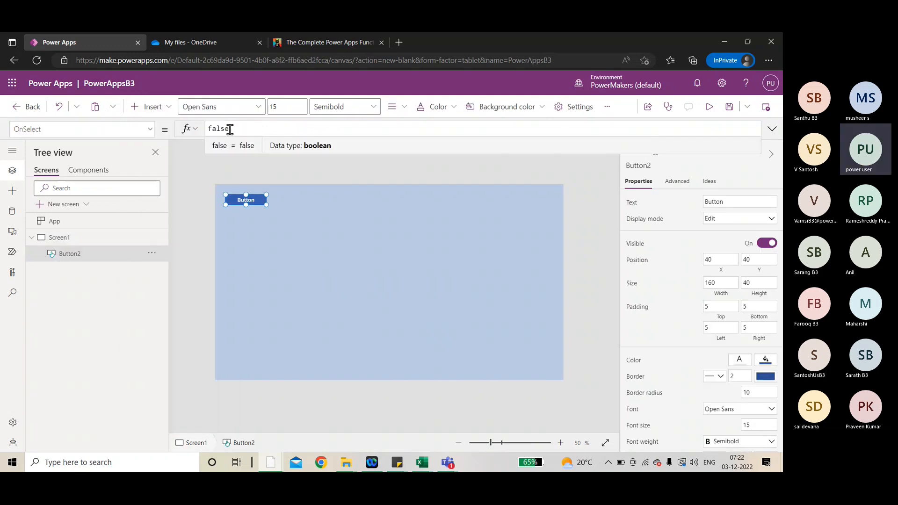
{"action": "left_click_drag", "start_coordinate": [222, 128], "coordinate": [241, 127]}
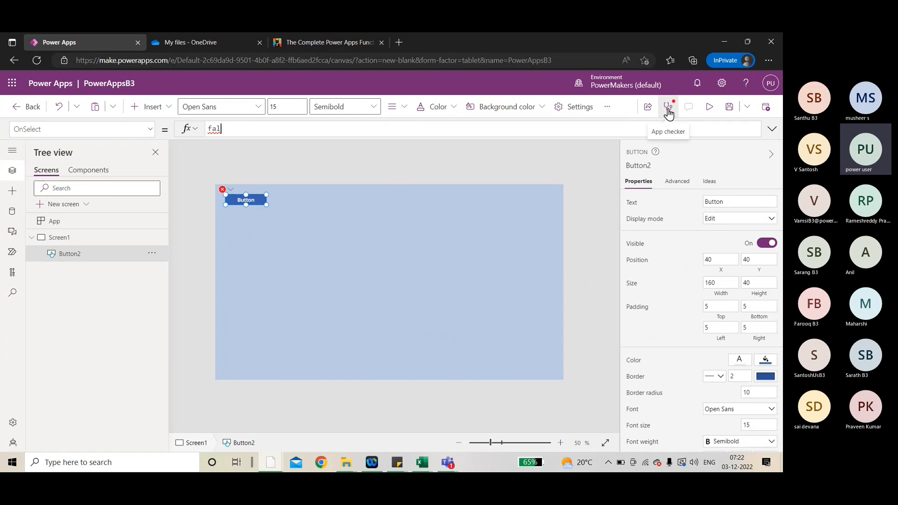
Step: Examine the details of the button's OnSelect formula error in the App checker and delete the button from Screen1
{"action": "left_click", "coordinate": [668, 113]}
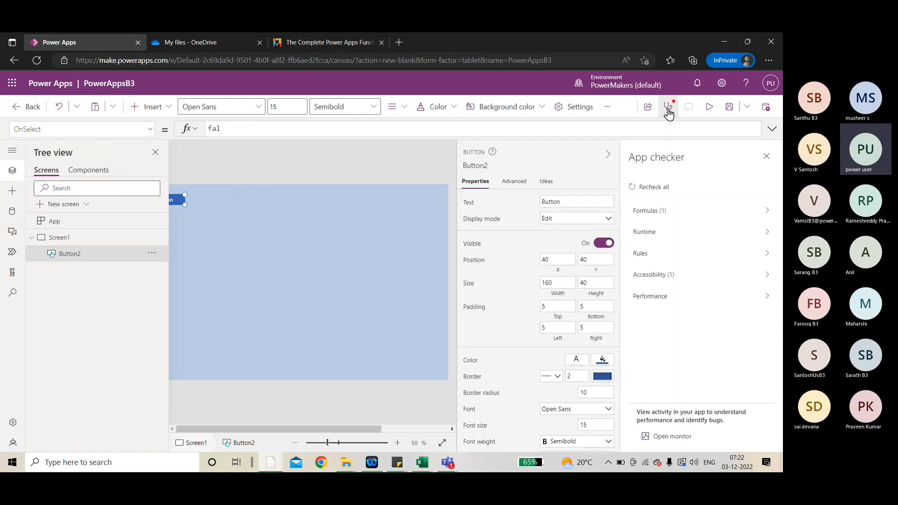
{"action": "left_click", "coordinate": [653, 210]}
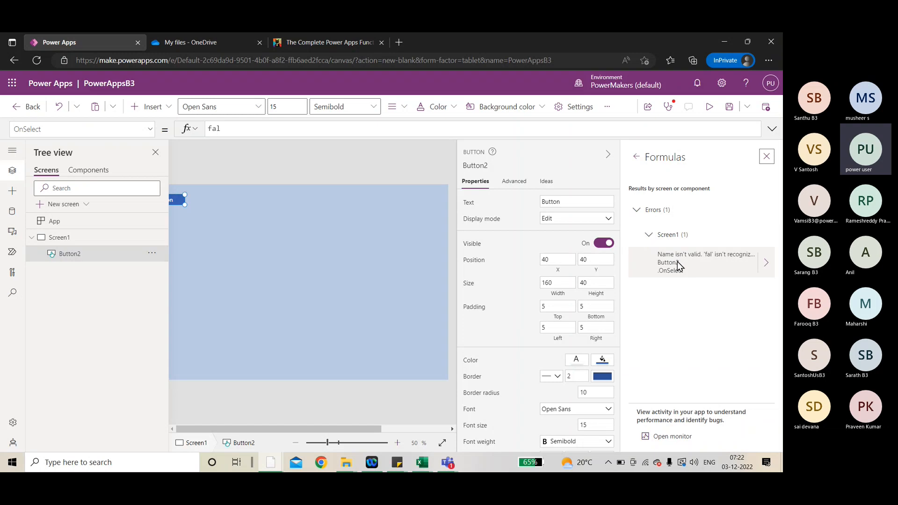
{"action": "left_click", "coordinate": [764, 269]}
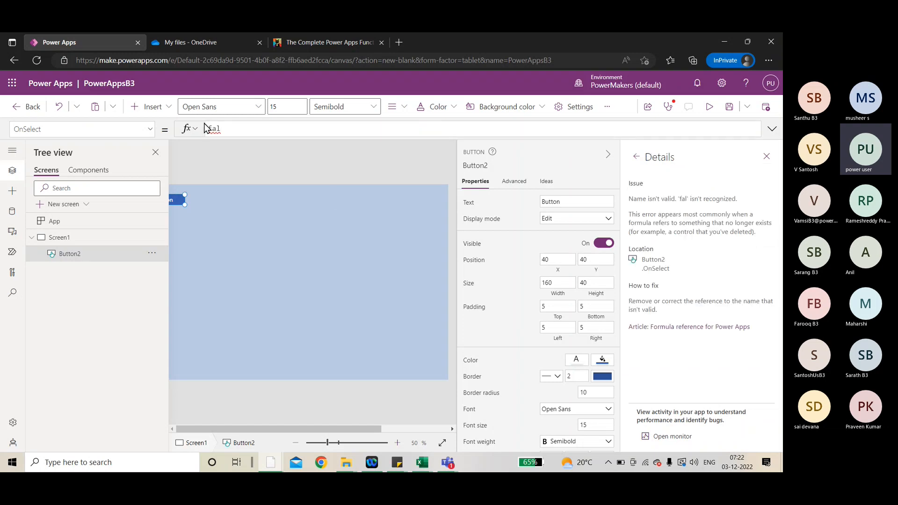
{"action": "left_click", "coordinate": [766, 156]}
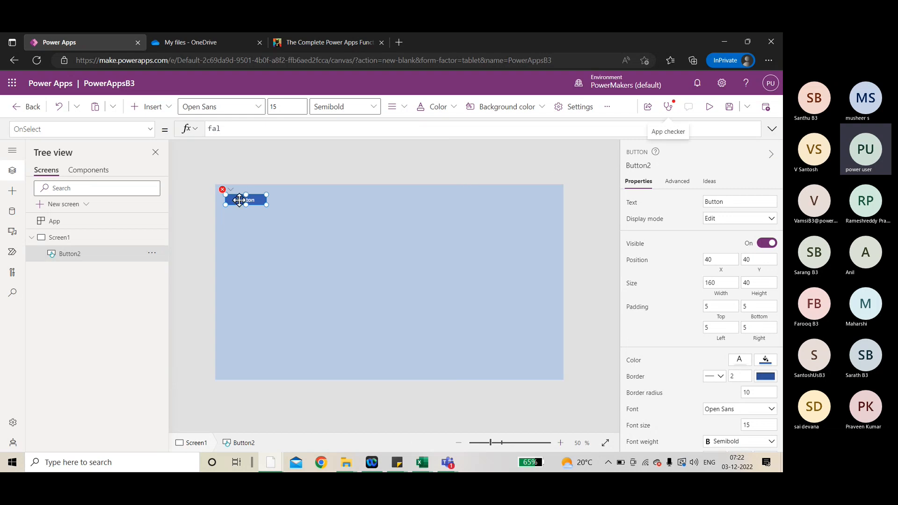
{"action": "key", "text": "Delete"}
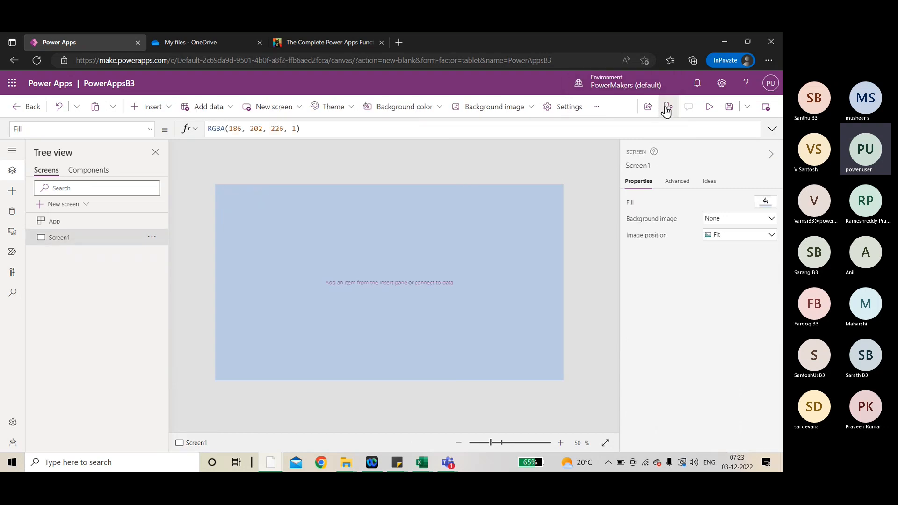
Step: Preview the running app twice, returning to the editor and dismissing the testing tip each time
{"action": "left_click", "coordinate": [709, 111]}
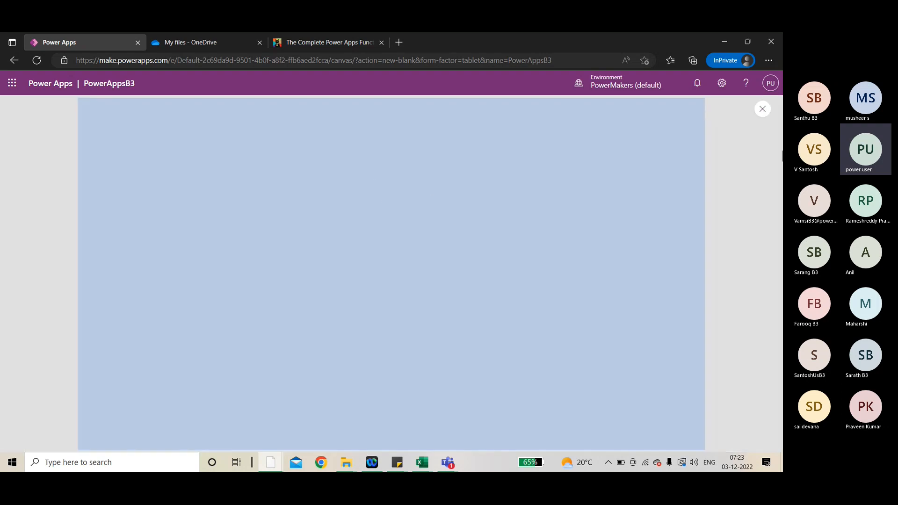
{"action": "left_click", "coordinate": [762, 109]}
{"action": "left_click", "coordinate": [490, 310]}
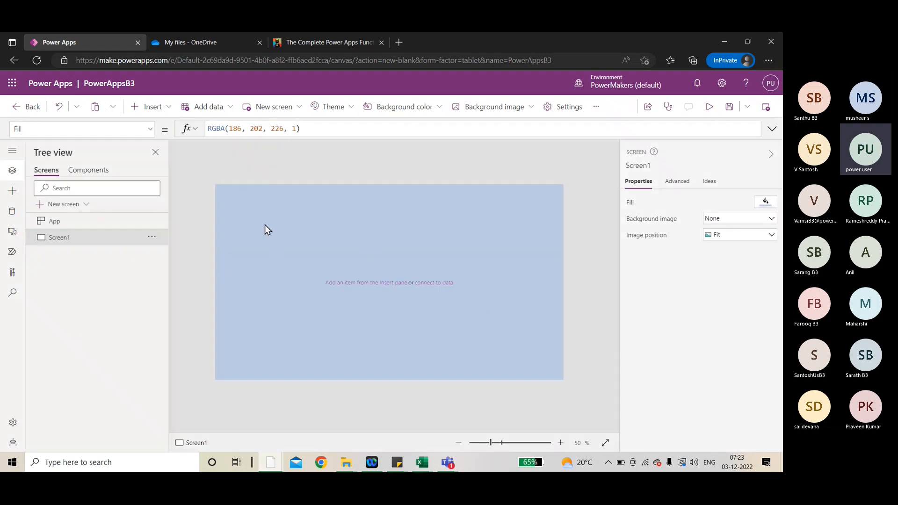
{"action": "left_click", "coordinate": [709, 112]}
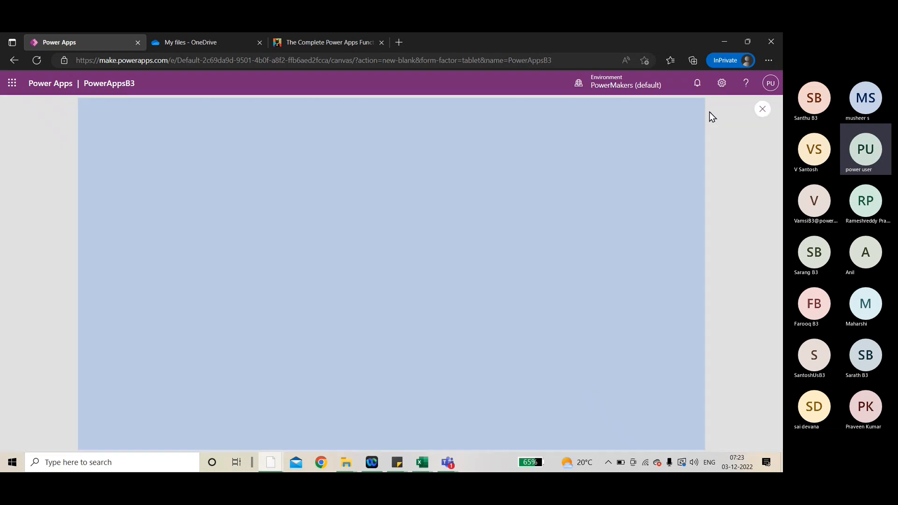
{"action": "left_click", "coordinate": [761, 107]}
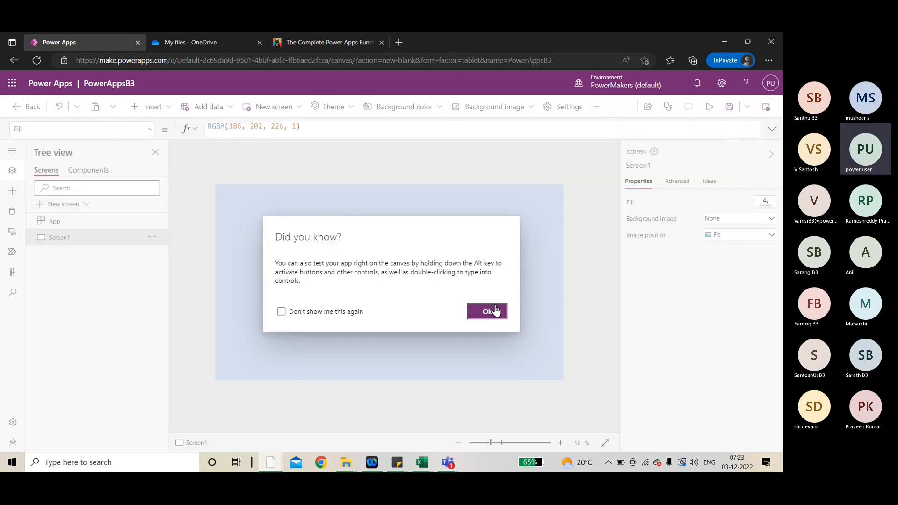
{"action": "left_click", "coordinate": [487, 312]}
Step: Save the app PowerAppsB3
{"action": "left_click", "coordinate": [731, 110]}
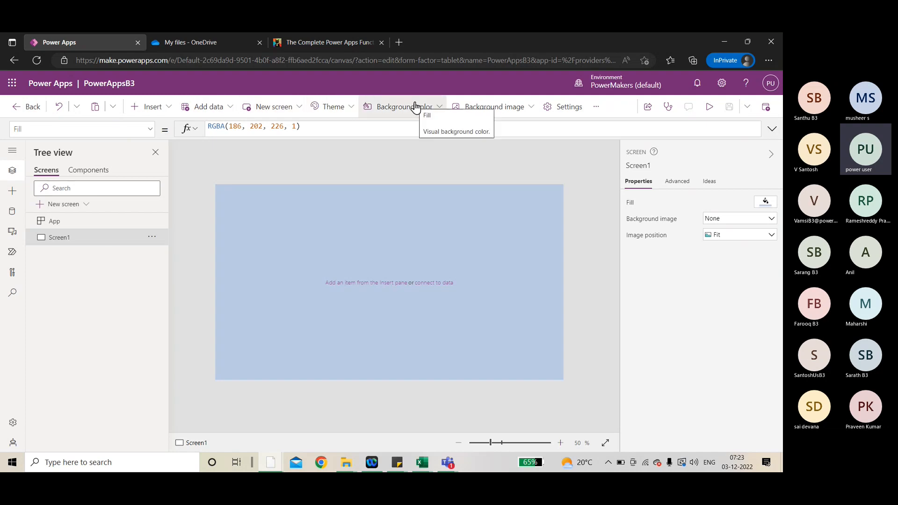
Step: Look through Screen1's list of properties and show its OnVisible formula
{"action": "left_click", "coordinate": [150, 129]}
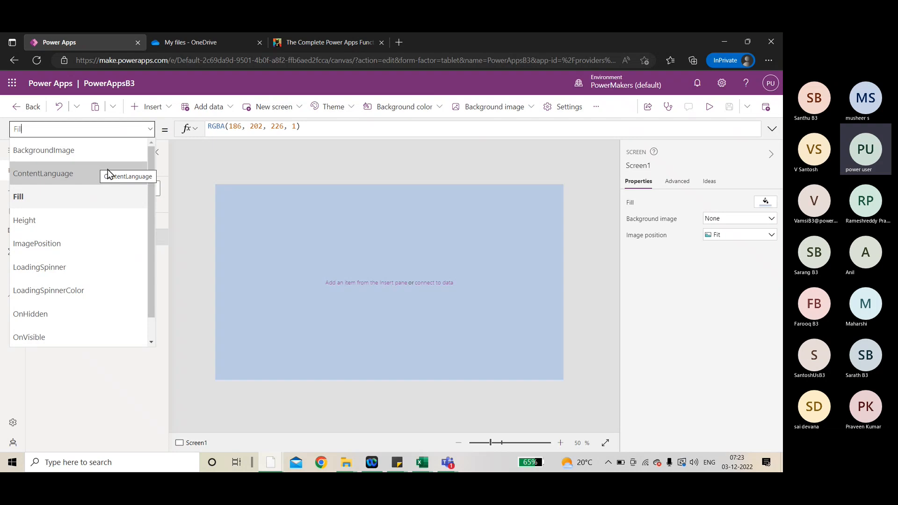
{"action": "left_click", "coordinate": [260, 169]}
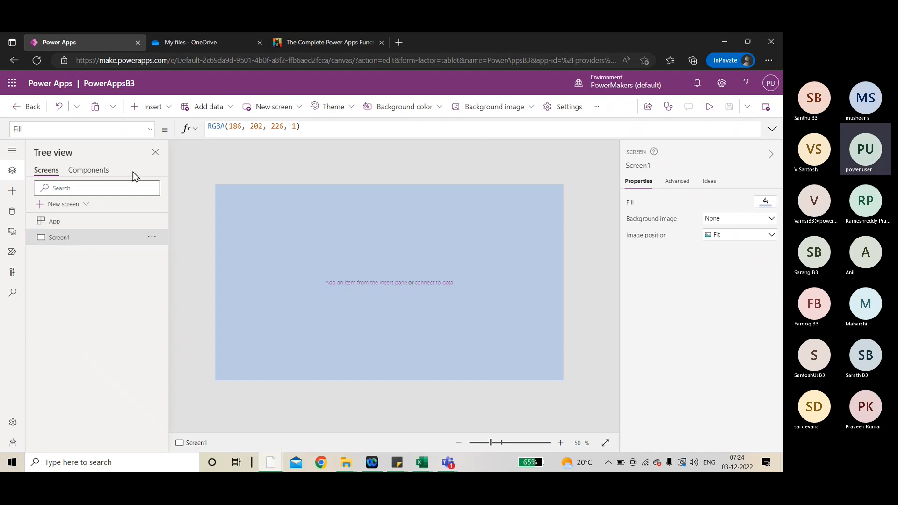
{"action": "left_click", "coordinate": [151, 131]}
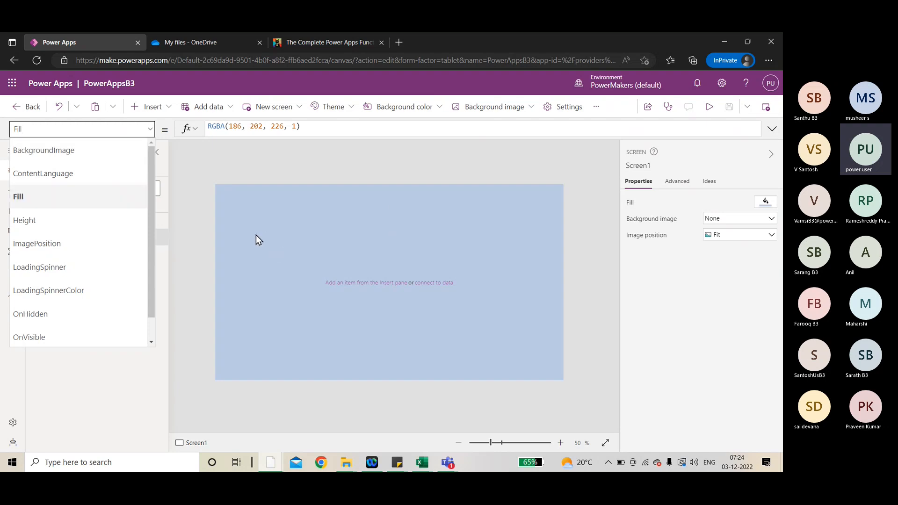
{"action": "scroll", "coordinate": [57, 236], "scroll_direction": "down", "scroll_amount": 1}
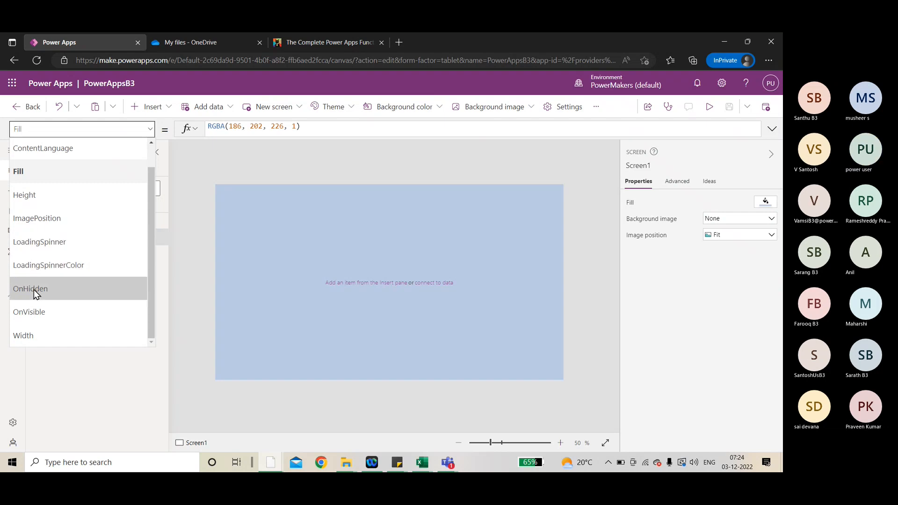
{"action": "left_click", "coordinate": [37, 311]}
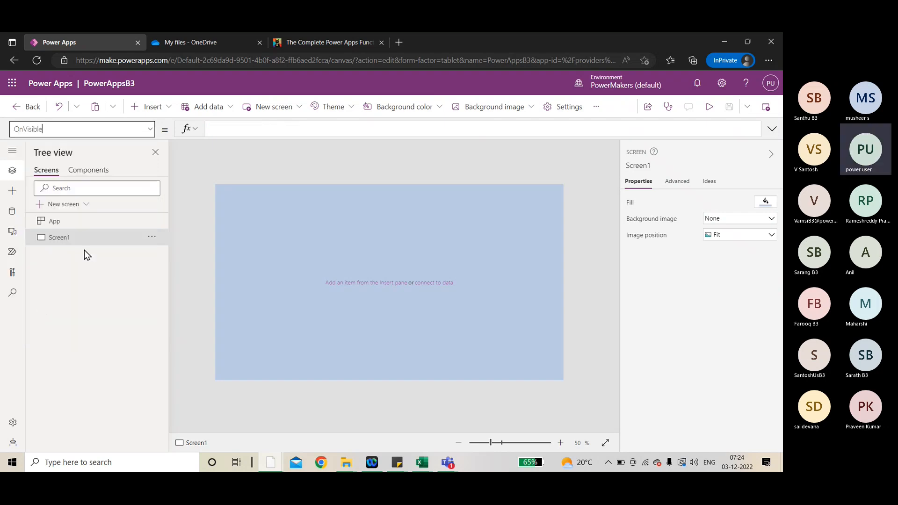
Step: Look through the App object's properties and show its OnStart formula
{"action": "left_click", "coordinate": [73, 229]}
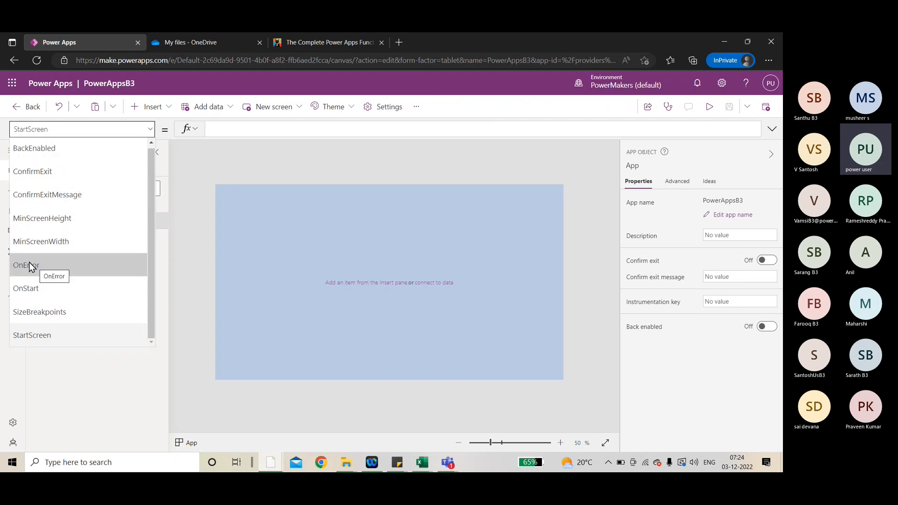
{"action": "left_click", "coordinate": [32, 288]}
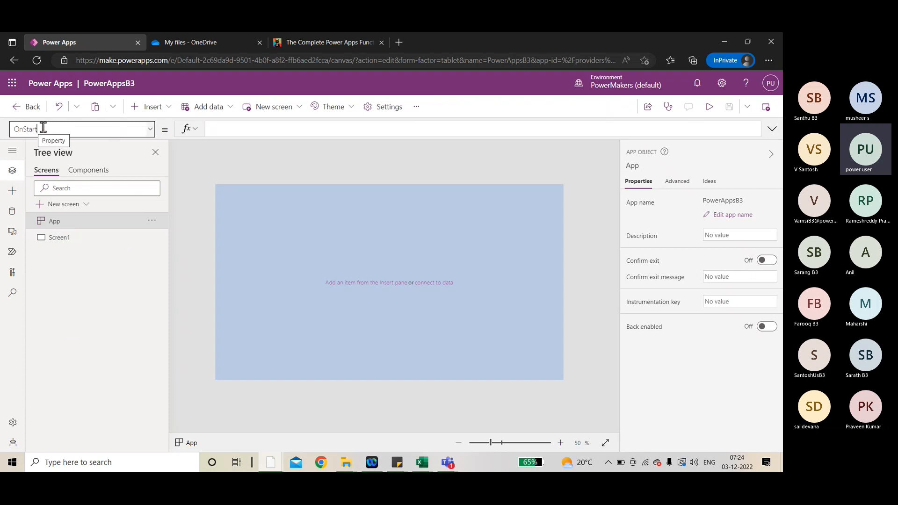
Step: Review the property selector and the formula entry area for the App object's OnStart property
{"action": "left_click", "coordinate": [149, 129]}
{"action": "left_click", "coordinate": [38, 289]}
{"action": "left_click", "coordinate": [239, 132]}
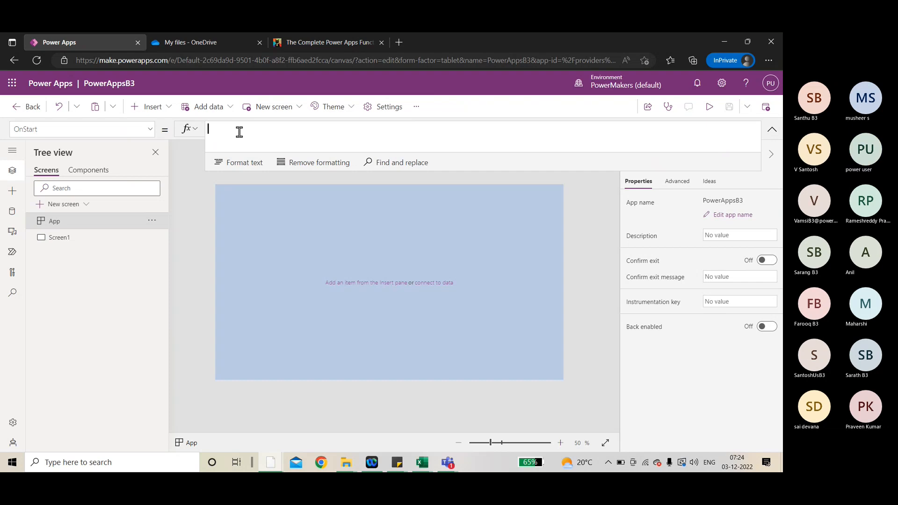
{"action": "left_click", "coordinate": [329, 166]}
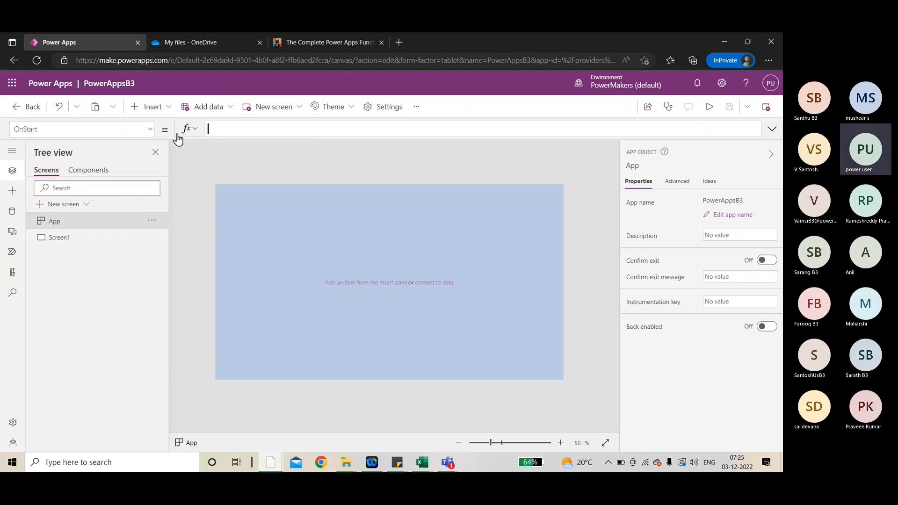
{"action": "left_click", "coordinate": [117, 128]}
{"action": "left_click", "coordinate": [243, 127]}
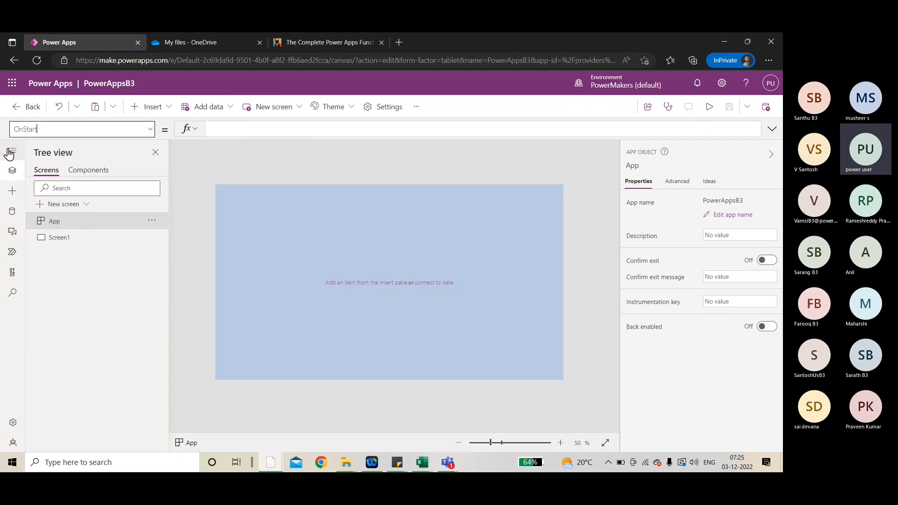
Step: Select Screen1 in the Tree view and review the new-screen layouts and scenarios
{"action": "left_click", "coordinate": [11, 171]}
{"action": "left_click", "coordinate": [11, 172]}
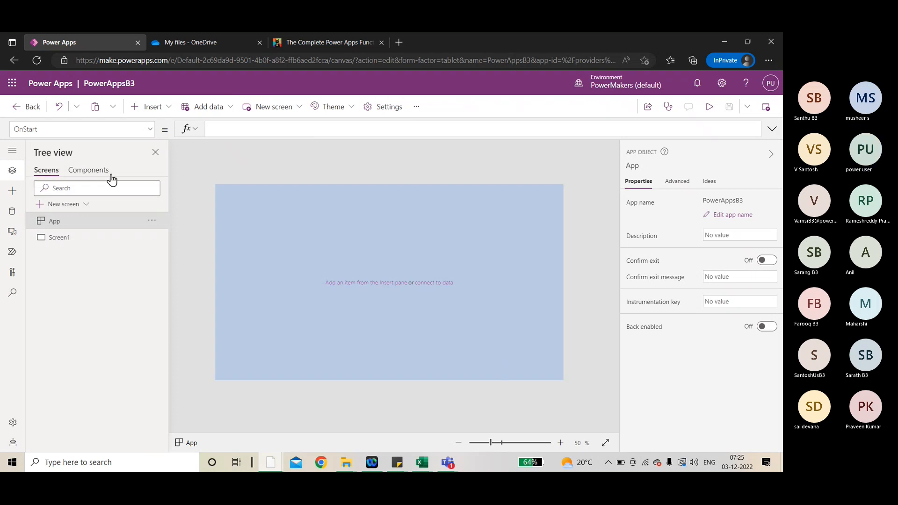
{"action": "left_click", "coordinate": [70, 239]}
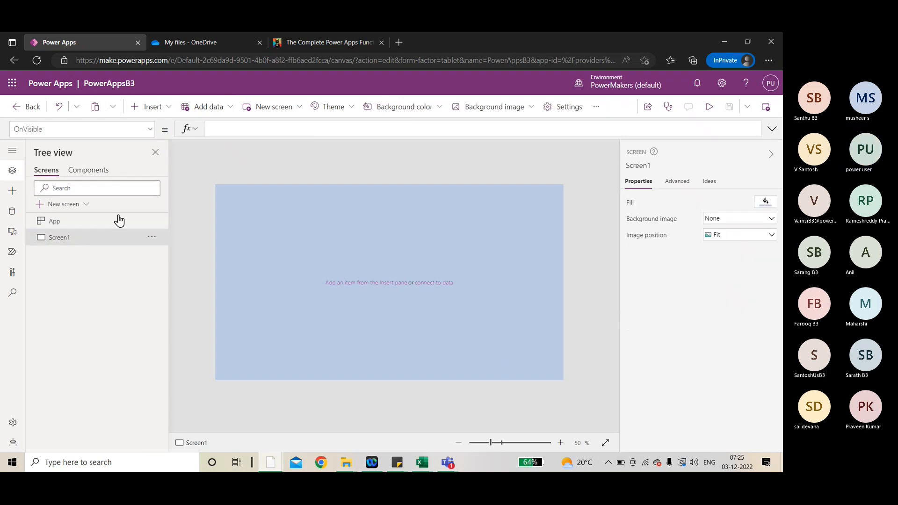
{"action": "left_click", "coordinate": [282, 116]}
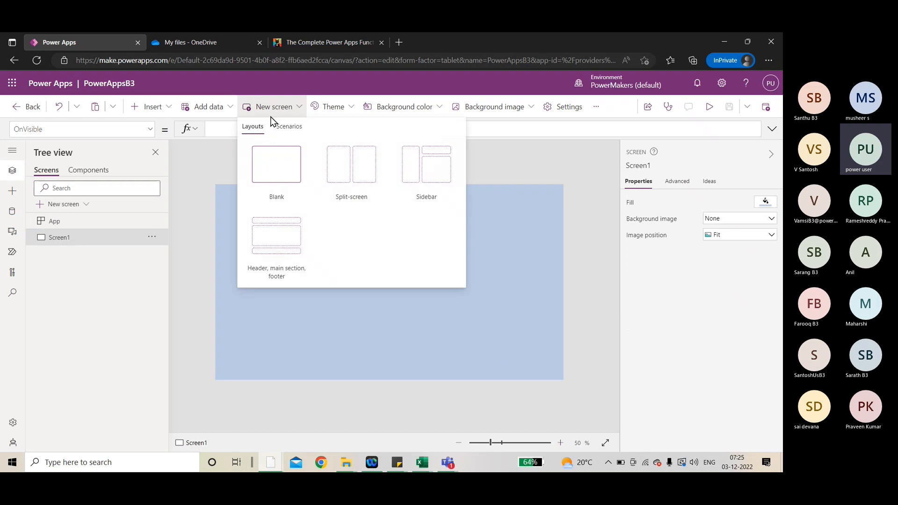
{"action": "left_click", "coordinate": [8, 172]}
{"action": "left_click", "coordinate": [2, 172]}
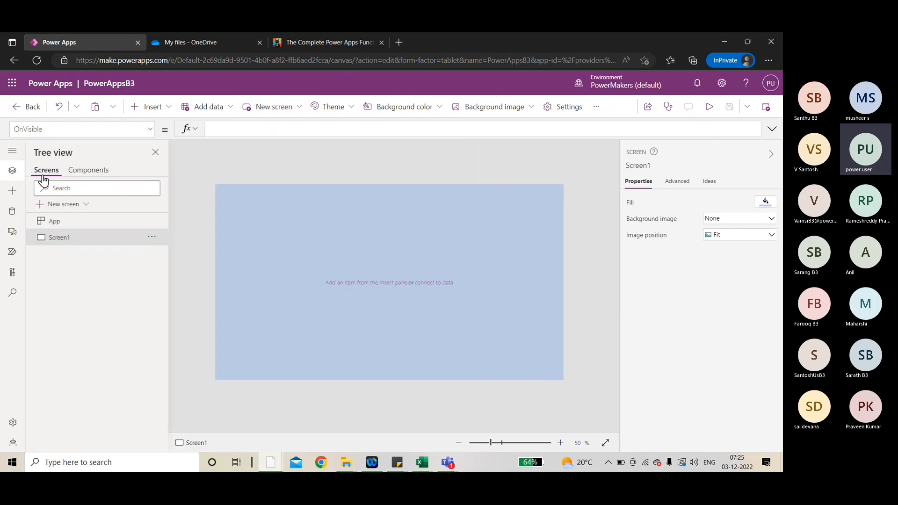
{"action": "left_click", "coordinate": [68, 204]}
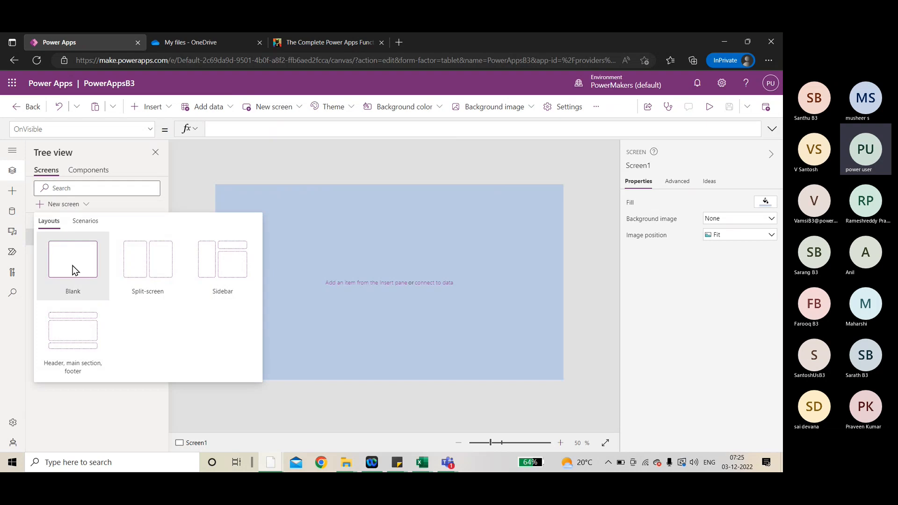
{"action": "left_click", "coordinate": [82, 223]}
{"action": "left_click", "coordinate": [58, 226]}
{"action": "left_click", "coordinate": [9, 173]}
{"action": "left_click", "coordinate": [11, 172]}
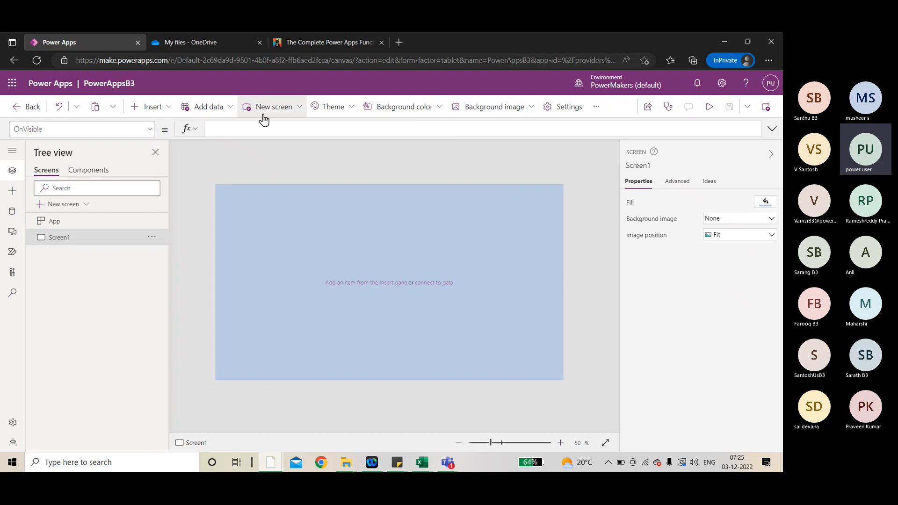
Step: Compare the controls offered in the Insert pane with those in the command bar's insert list
{"action": "left_click", "coordinate": [13, 192]}
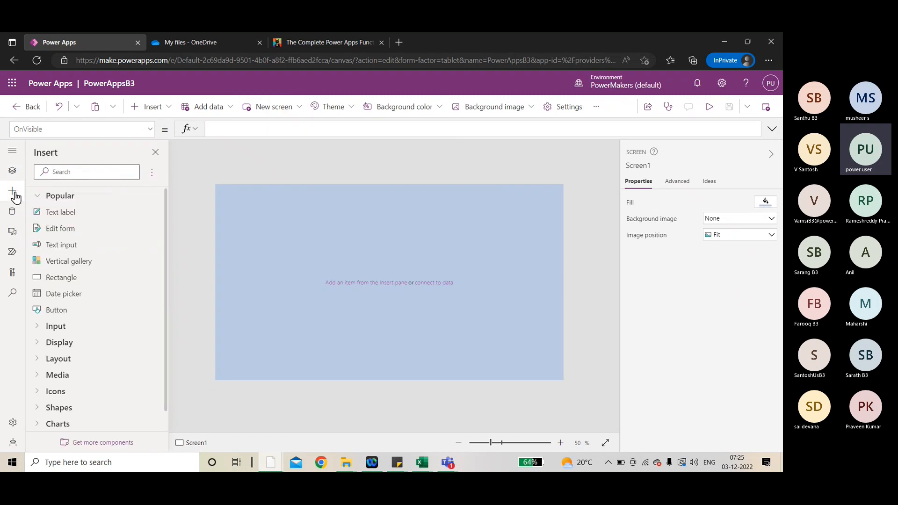
{"action": "left_click", "coordinate": [154, 108]}
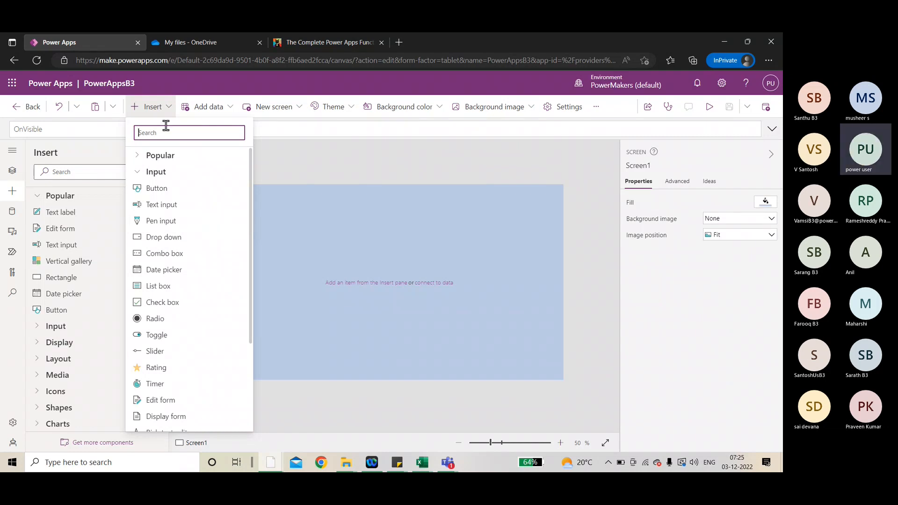
{"action": "left_click", "coordinate": [162, 110]}
{"action": "left_click", "coordinate": [18, 195]}
{"action": "left_click", "coordinate": [15, 194]}
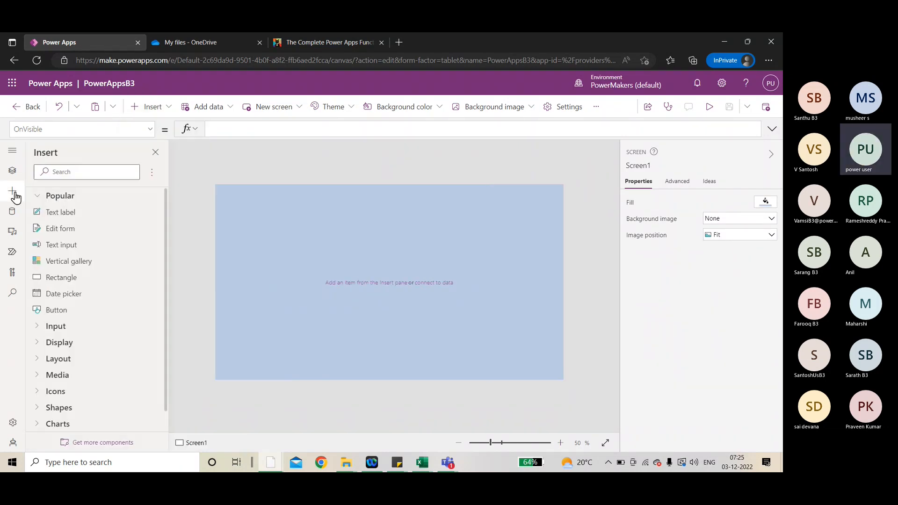
Step: Review the app's data sources and the options for adding data, including tables and connectors
{"action": "left_click", "coordinate": [14, 214]}
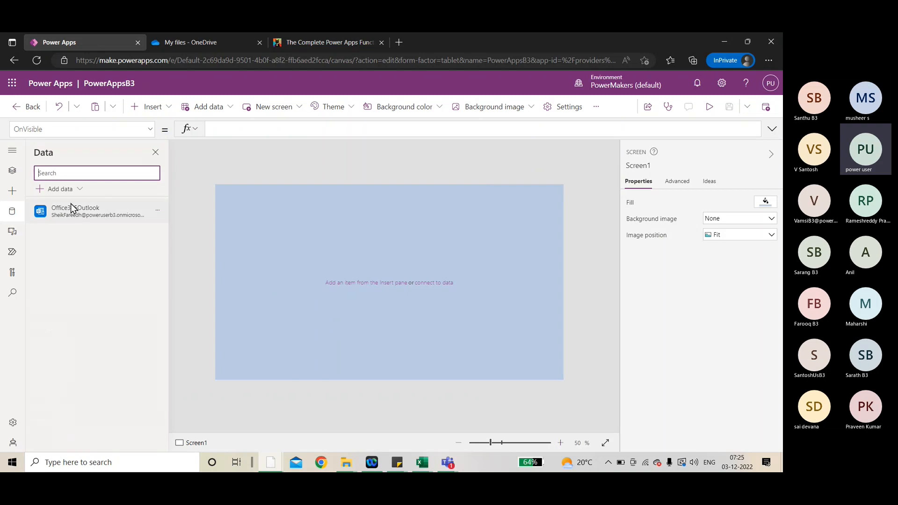
{"action": "left_click", "coordinate": [222, 114]}
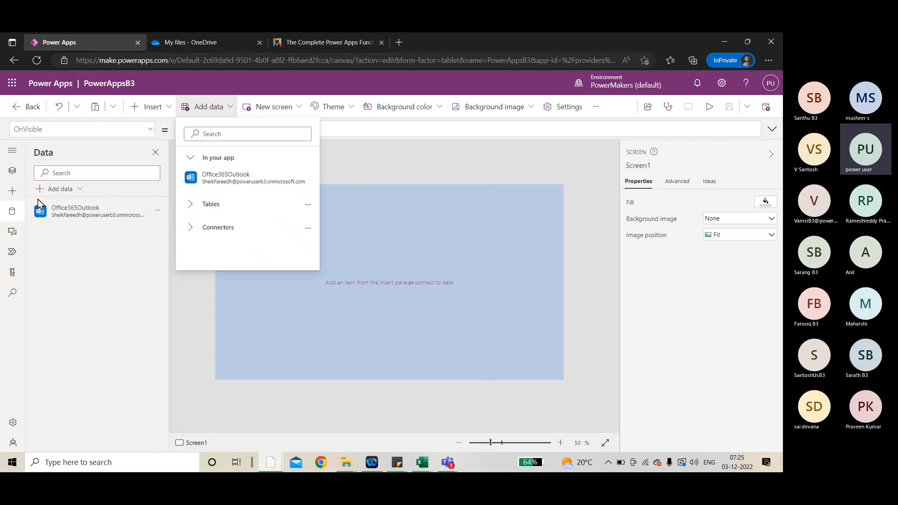
{"action": "left_click", "coordinate": [59, 189]}
{"action": "left_click", "coordinate": [190, 111]}
{"action": "left_click", "coordinate": [213, 134]}
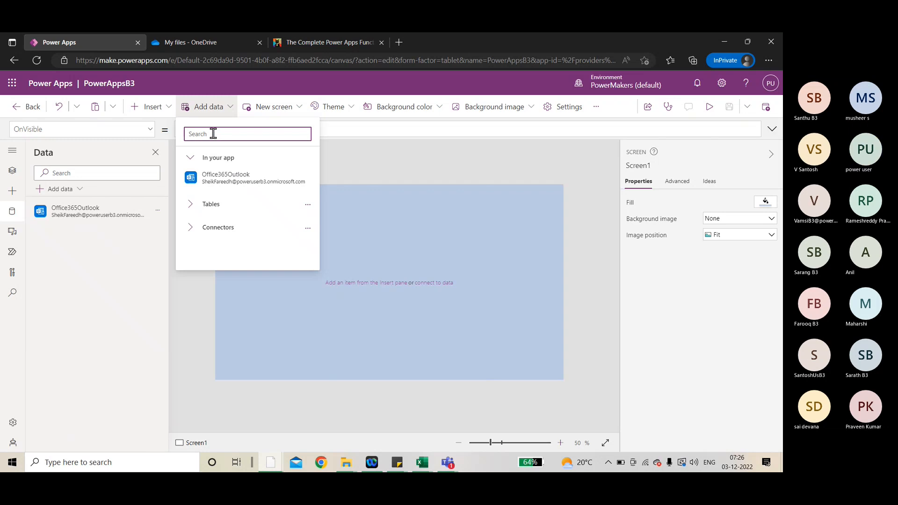
{"action": "left_click", "coordinate": [214, 112]}
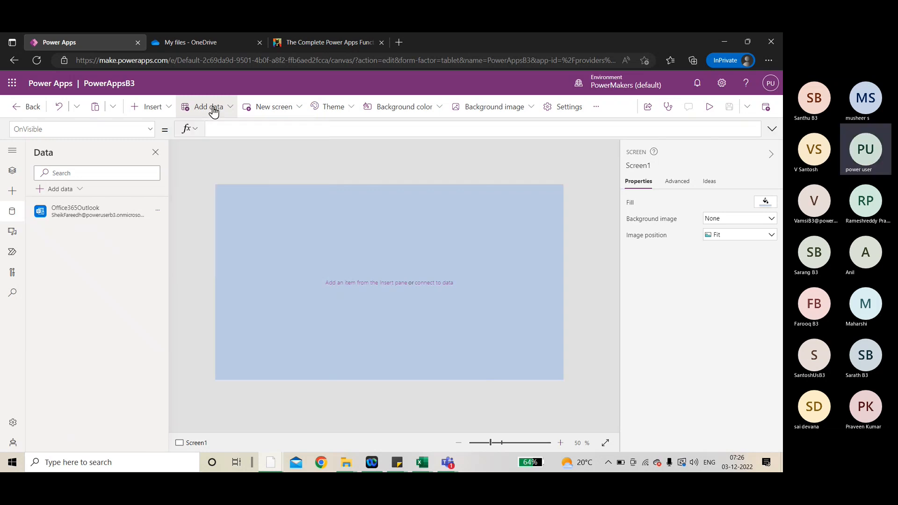
Step: Upload the two 360_F JPG images from the Desktop folder to the app's media
{"action": "left_click", "coordinate": [12, 236]}
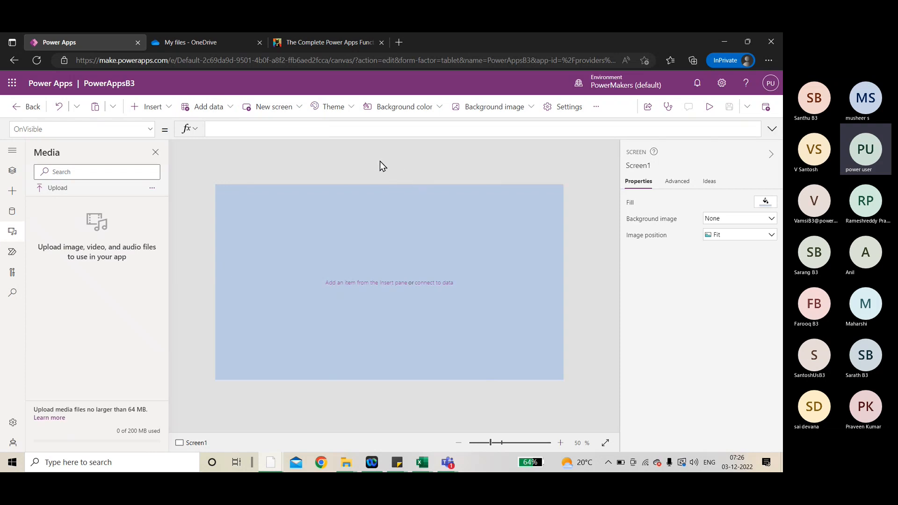
{"action": "left_click", "coordinate": [496, 109]}
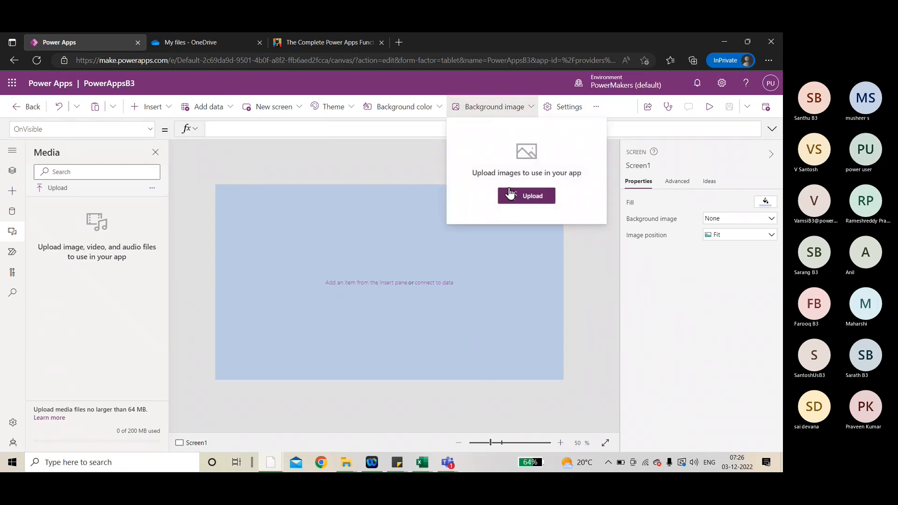
{"action": "left_click", "coordinate": [56, 188]}
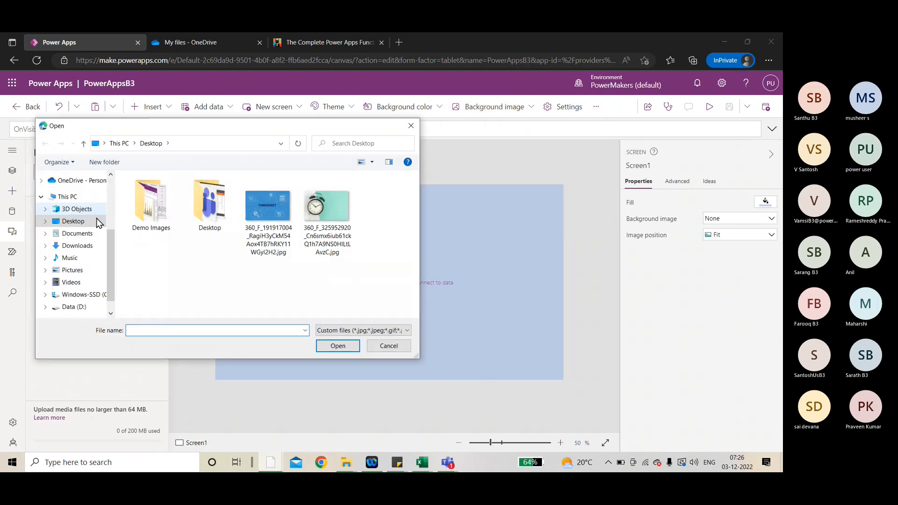
{"action": "left_click", "coordinate": [269, 234]}
{"action": "left_click", "coordinate": [326, 234]}
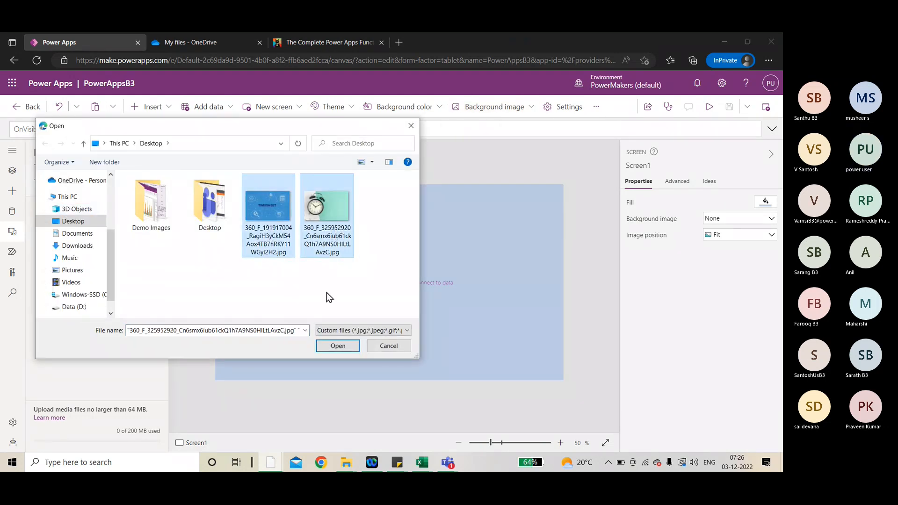
{"action": "left_click", "coordinate": [334, 345]}
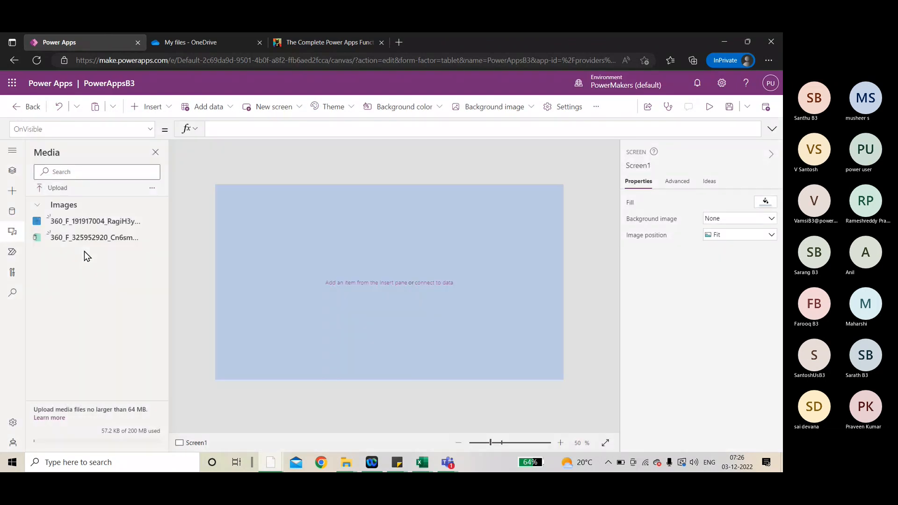
Step: Check the uploaded images among the background image choices and close the list without applying one
{"action": "left_click", "coordinate": [497, 115]}
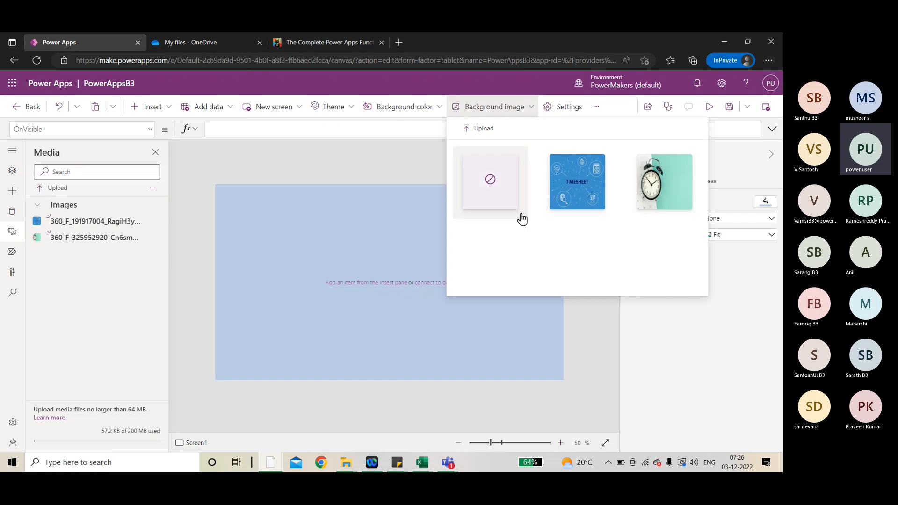
{"action": "left_click", "coordinate": [498, 109]}
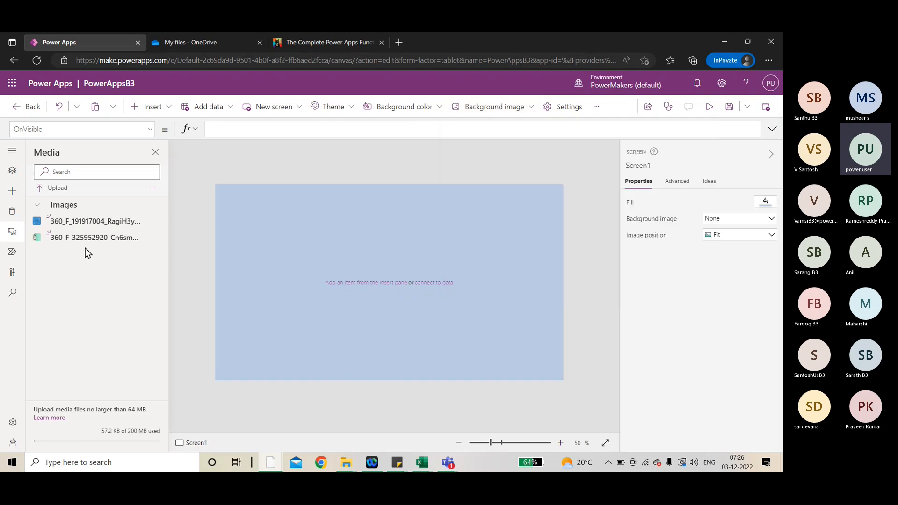
{"action": "left_click", "coordinate": [8, 235]}
{"action": "left_click", "coordinate": [7, 236]}
Step: View the Power Automate, Advanced tools and Search panes, dismissing the flow reference tip
{"action": "left_click", "coordinate": [9, 256]}
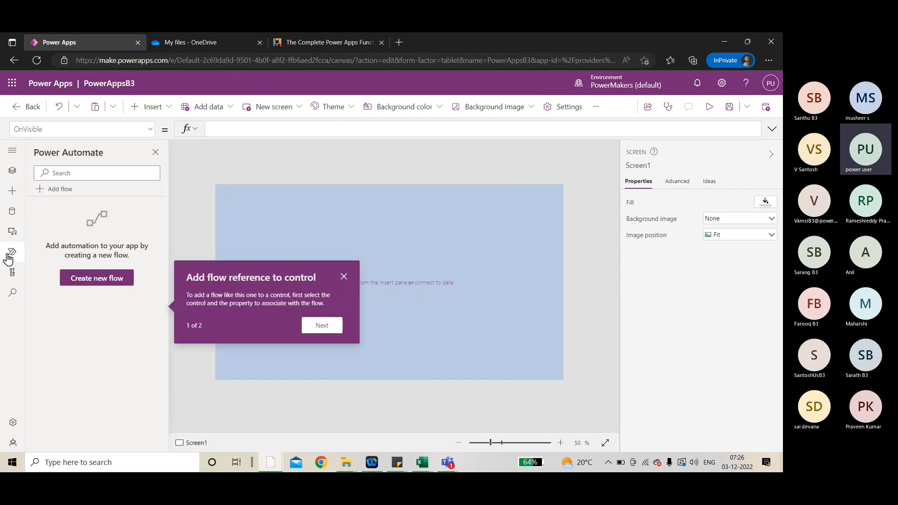
{"action": "left_click", "coordinate": [344, 277]}
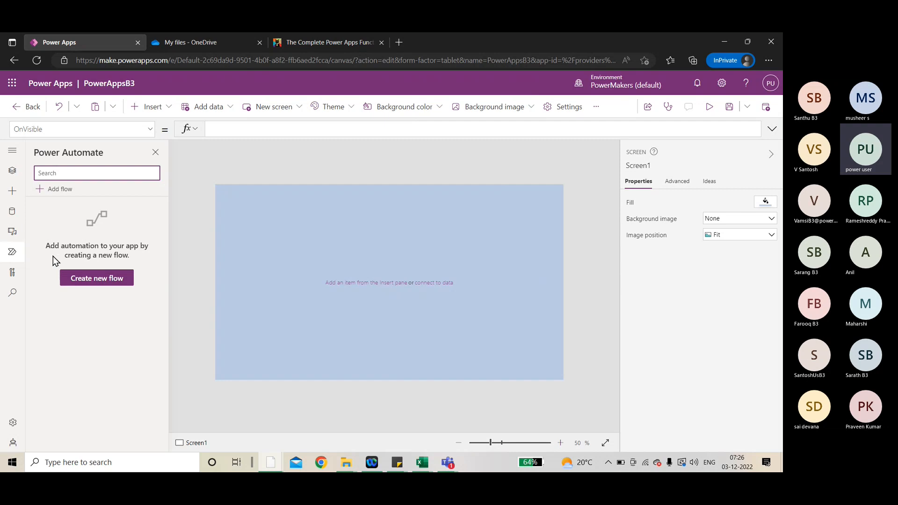
{"action": "left_click", "coordinate": [9, 251]}
{"action": "left_click", "coordinate": [11, 275]}
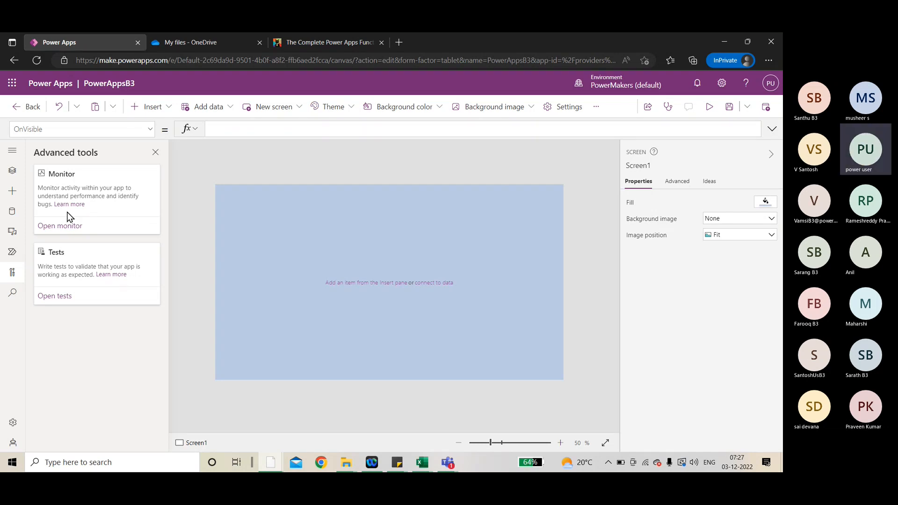
{"action": "left_click", "coordinate": [12, 294]}
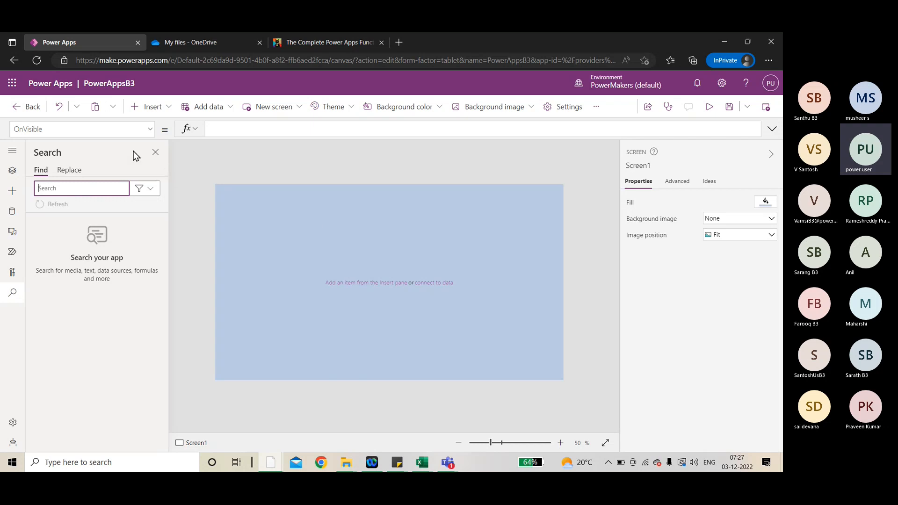
Step: Publish this version of PowerAppsB3 and leave the app editor
{"action": "left_click", "coordinate": [764, 108]}
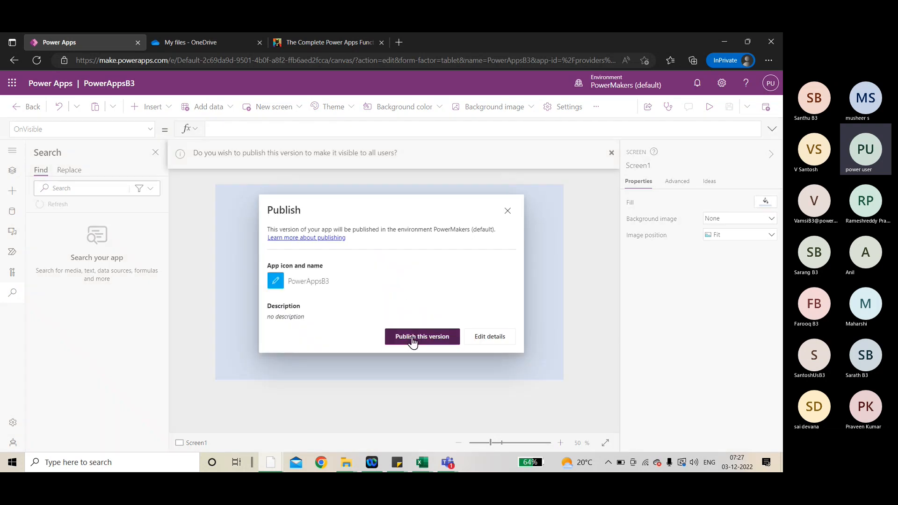
{"action": "left_click", "coordinate": [412, 334]}
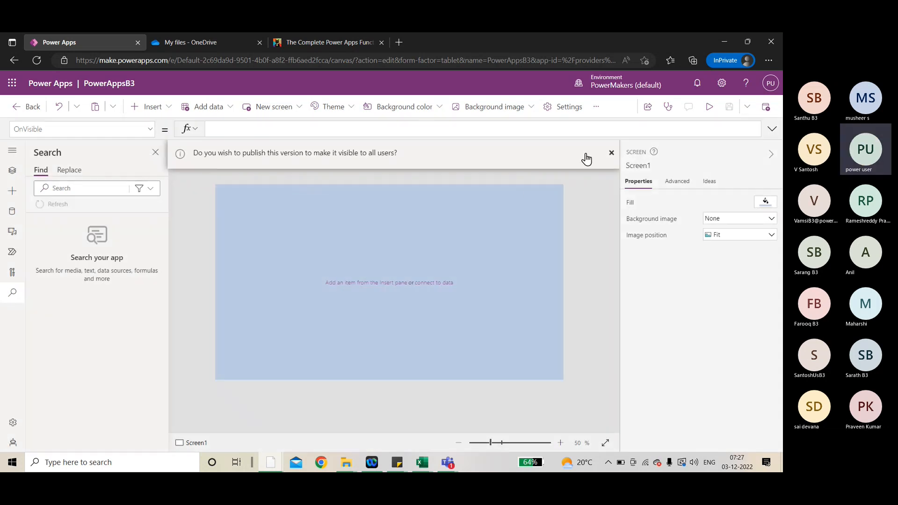
{"action": "left_click", "coordinate": [14, 104]}
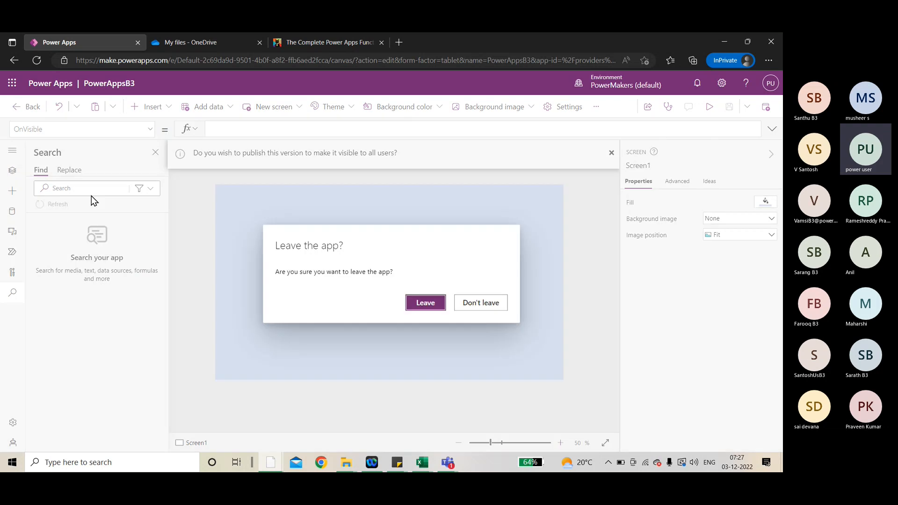
{"action": "left_click", "coordinate": [423, 303]}
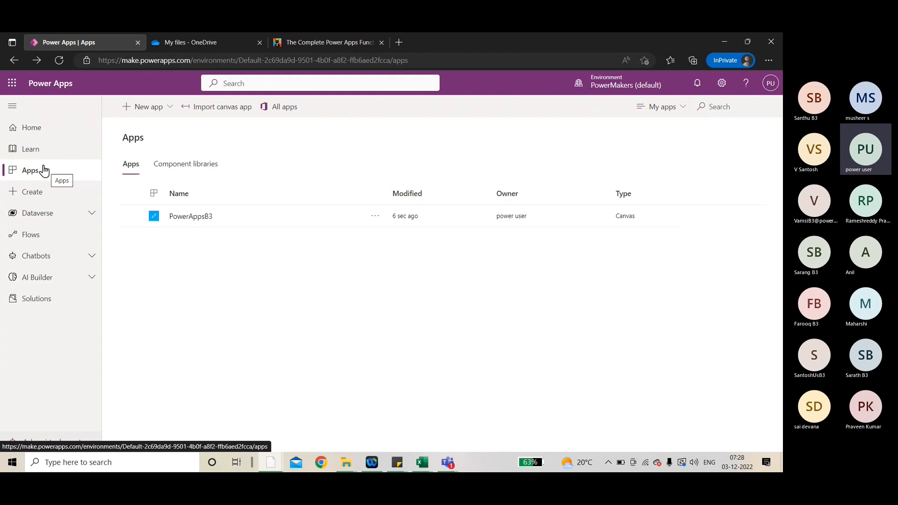
Step: View the blank app types offered on the Home page, close them and go to the Apps list
{"action": "left_click", "coordinate": [47, 138]}
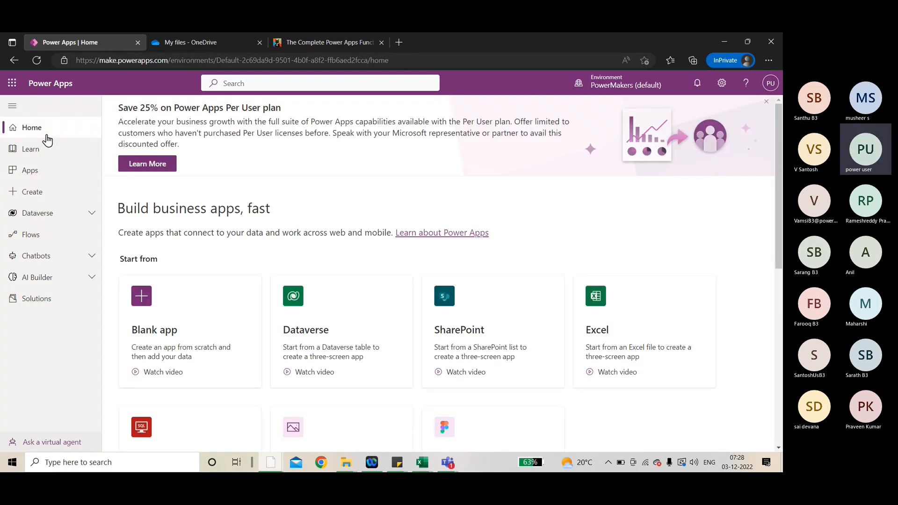
{"action": "left_click", "coordinate": [160, 313]}
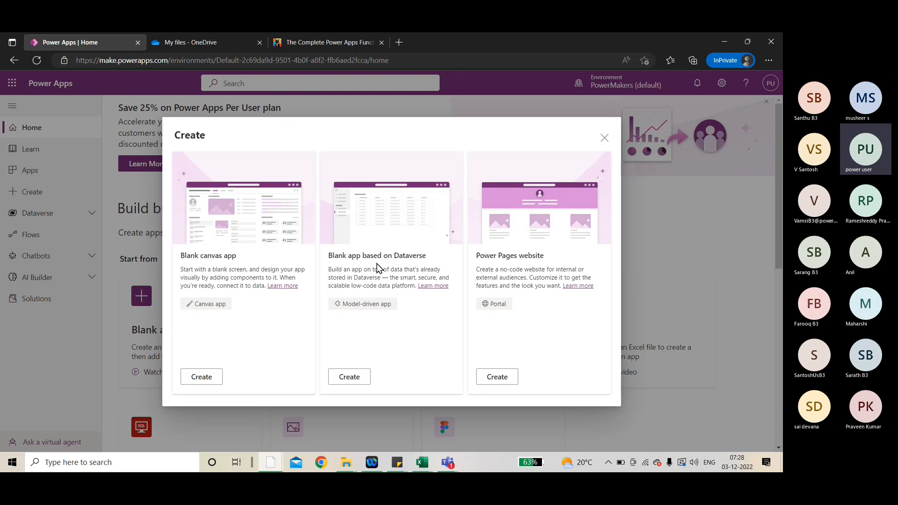
{"action": "left_click", "coordinate": [603, 138]}
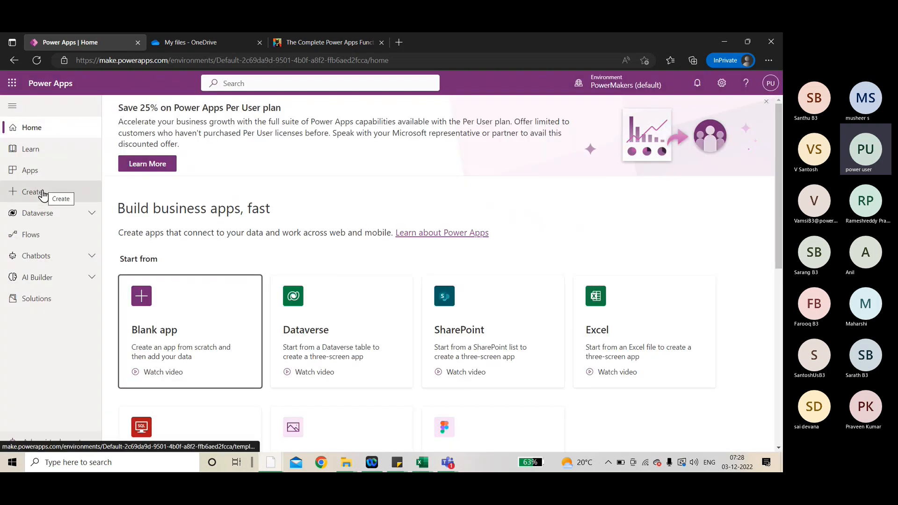
{"action": "left_click", "coordinate": [43, 177]}
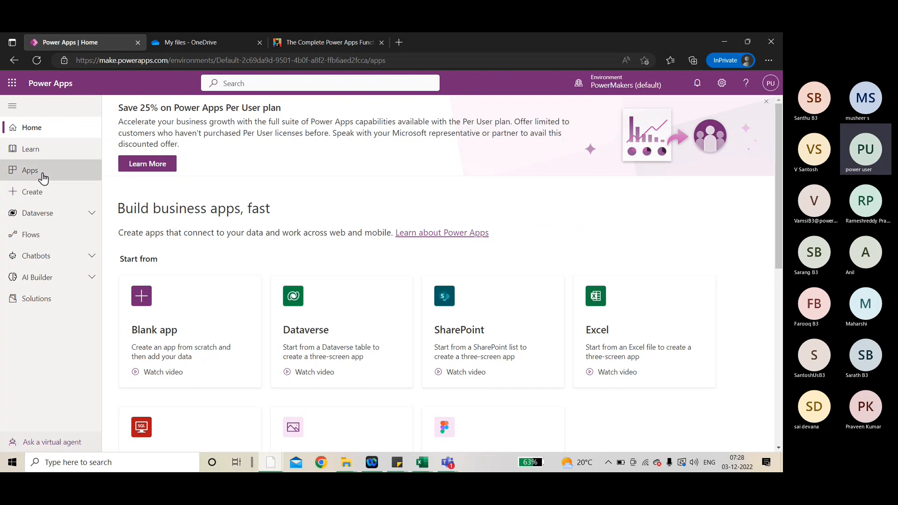
Step: View the new app types in the Apps list and the blank app options on the Create page, closing both
{"action": "left_click", "coordinate": [155, 112]}
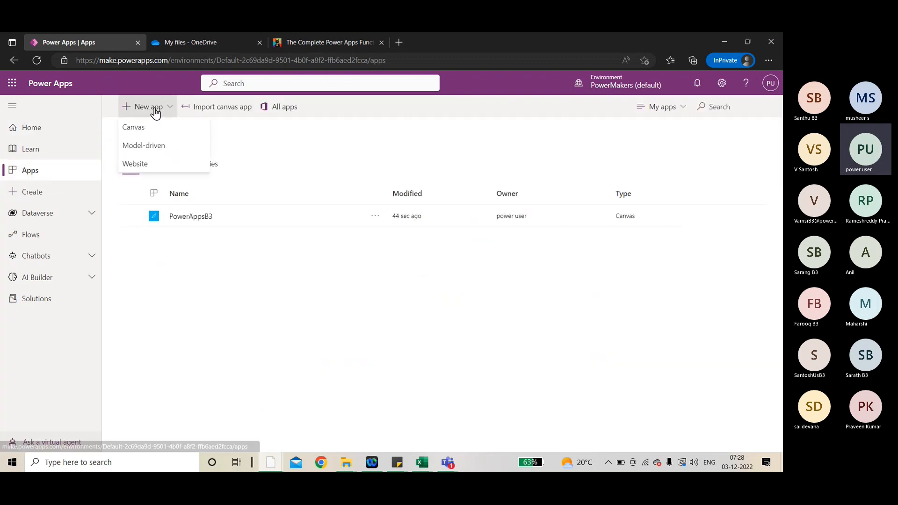
{"action": "left_click", "coordinate": [231, 132]}
{"action": "left_click", "coordinate": [34, 195]}
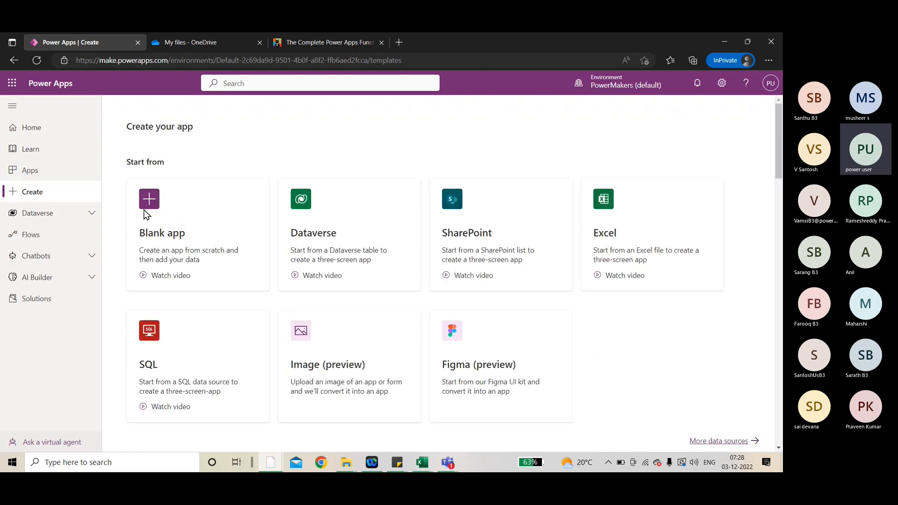
{"action": "left_click", "coordinate": [146, 214]}
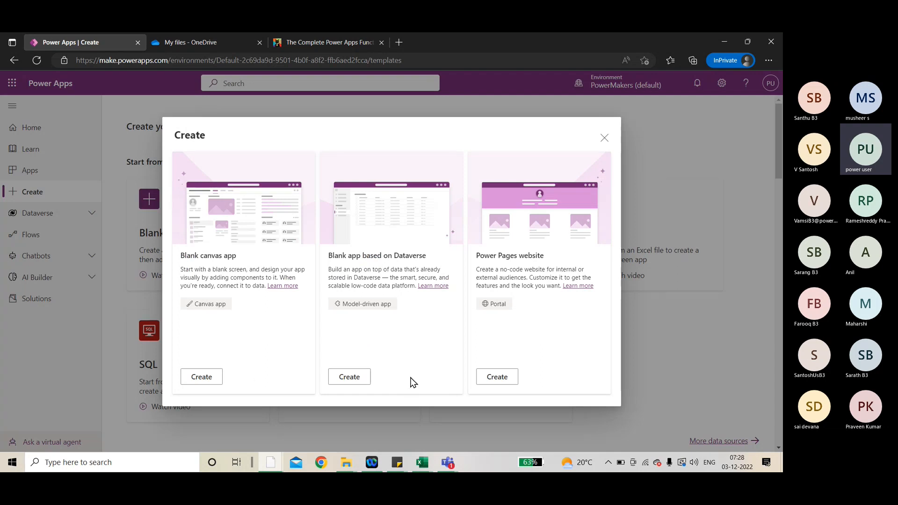
{"action": "left_click", "coordinate": [603, 139]}
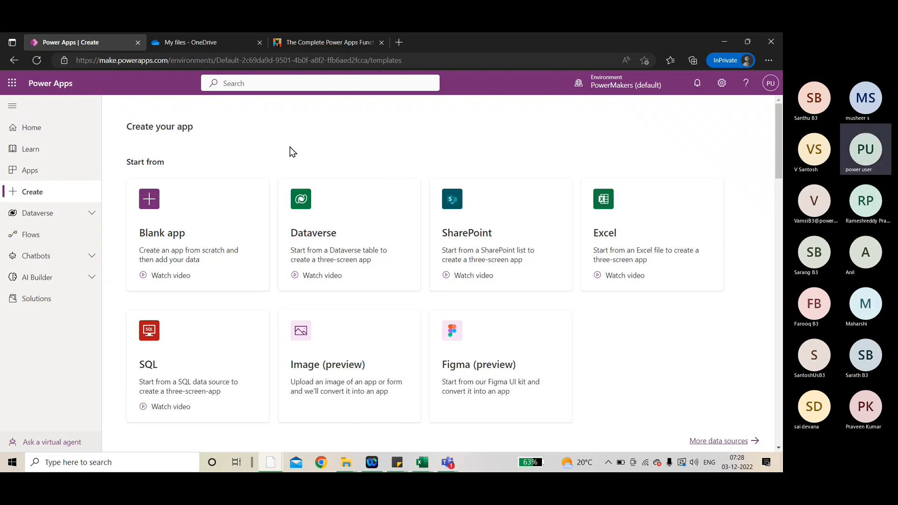
Step: Look through the Microsoft 365 app launcher and switch to My files in OneDrive
{"action": "left_click", "coordinate": [12, 82]}
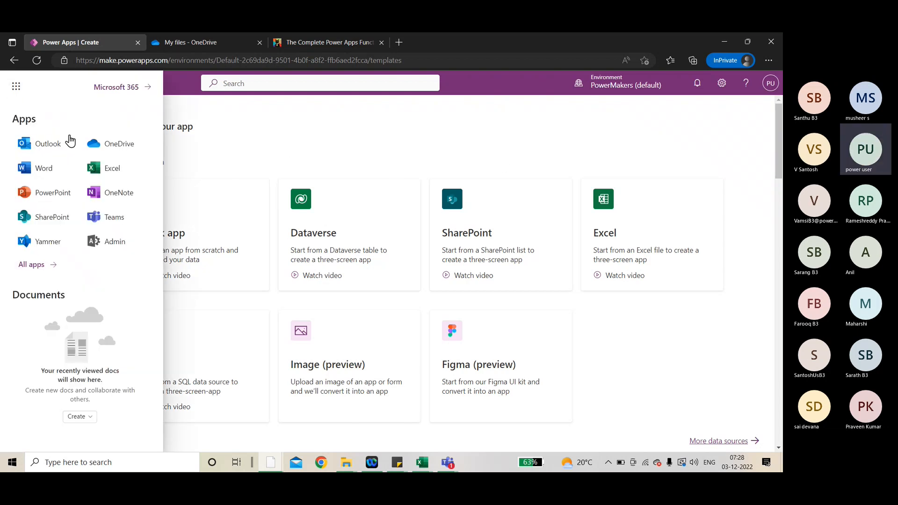
{"action": "left_click", "coordinate": [71, 145]}
{"action": "left_click", "coordinate": [378, 42]}
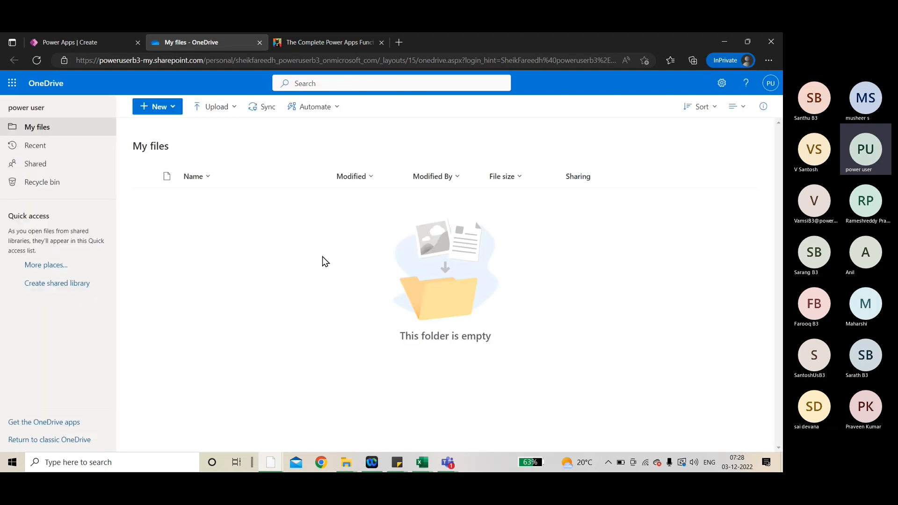
Step: Switch to Excel and review the task table in Gallery Lookbook Sample Data Set.xlsx
{"action": "left_click", "coordinate": [422, 464]}
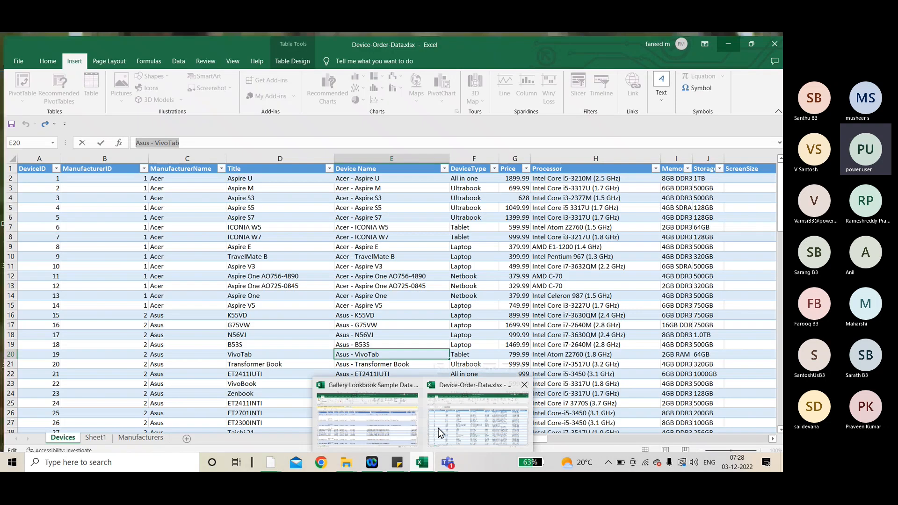
{"action": "left_click", "coordinate": [402, 423]}
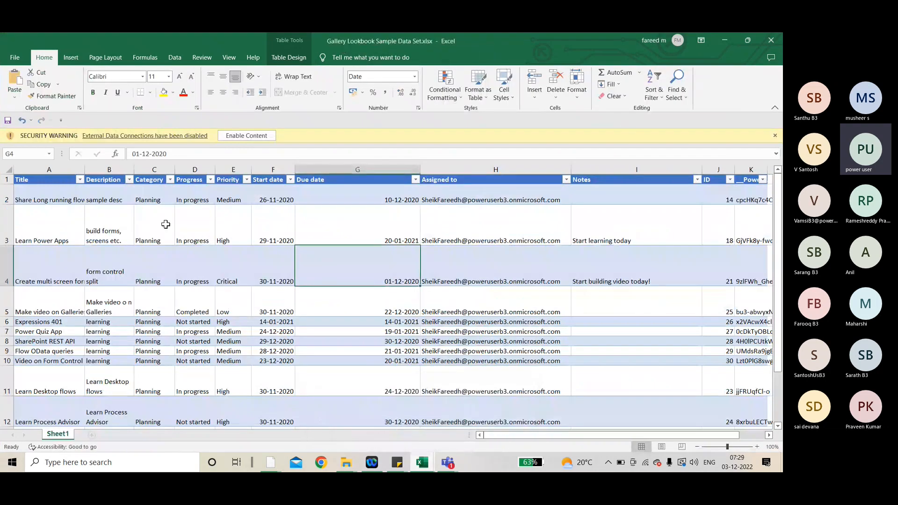
{"action": "scroll", "coordinate": [71, 210], "scroll_direction": "down", "scroll_amount": 3}
{"action": "scroll", "coordinate": [71, 210], "scroll_direction": "up", "scroll_amount": 3}
{"action": "left_click", "coordinate": [258, 223]}
{"action": "left_click", "coordinate": [172, 235]}
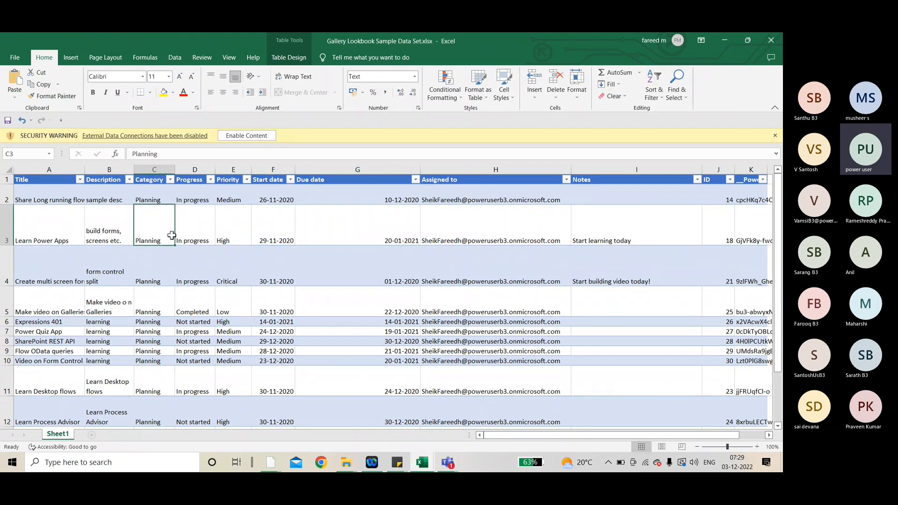
Step: Review the Devices and Manufacturers sheets of Device-Order-Data.xlsx in Excel
{"action": "mouse_move", "coordinate": [422, 463]}
{"action": "left_click", "coordinate": [524, 412]}
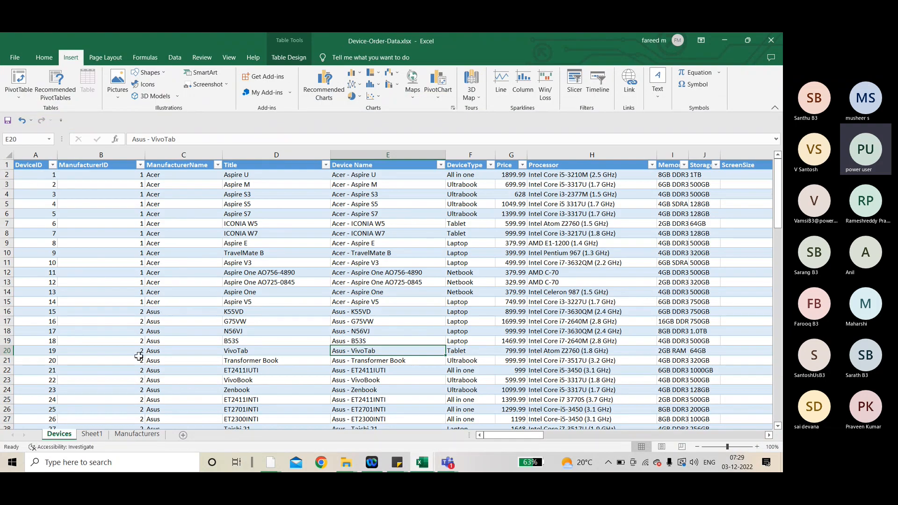
{"action": "left_click_drag", "start_coordinate": [35, 184], "coordinate": [445, 346]}
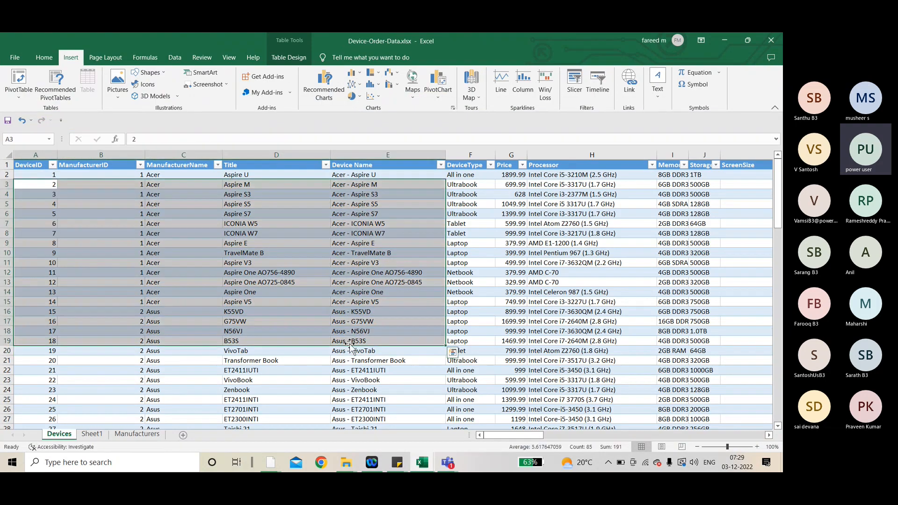
{"action": "left_click", "coordinate": [135, 435]}
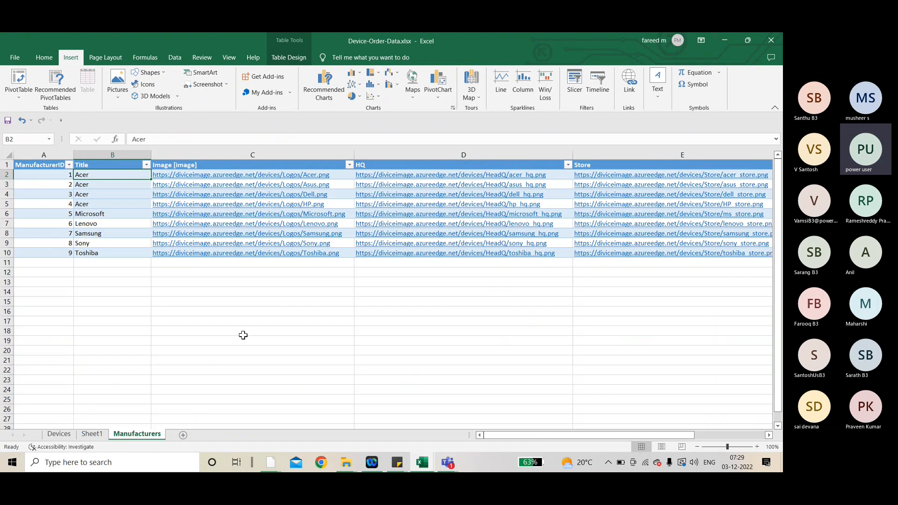
{"action": "key", "text": "alt+Tab"}
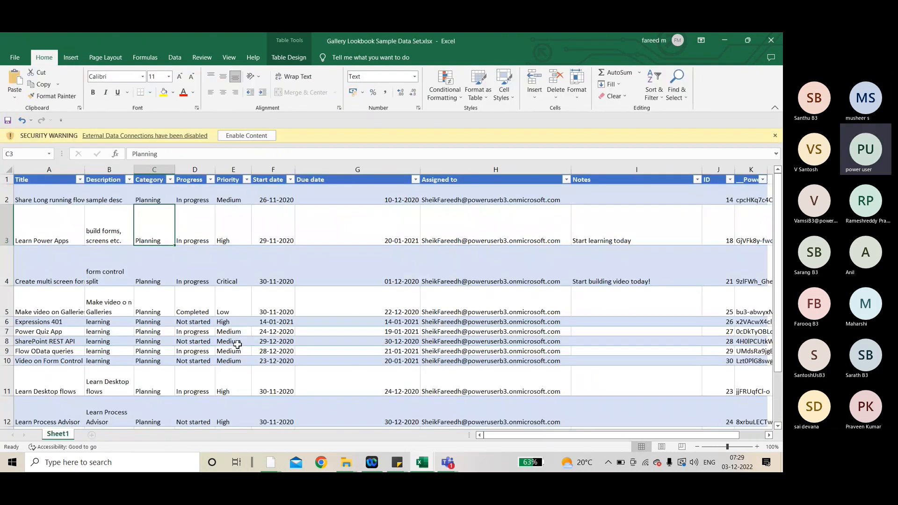
Step: Upload Device-Order-Data.xlsx and Gallery Lookbook Sample Data Set.xlsx from Demo Images > demo files to My files in OneDrive
{"action": "left_click", "coordinate": [307, 433]}
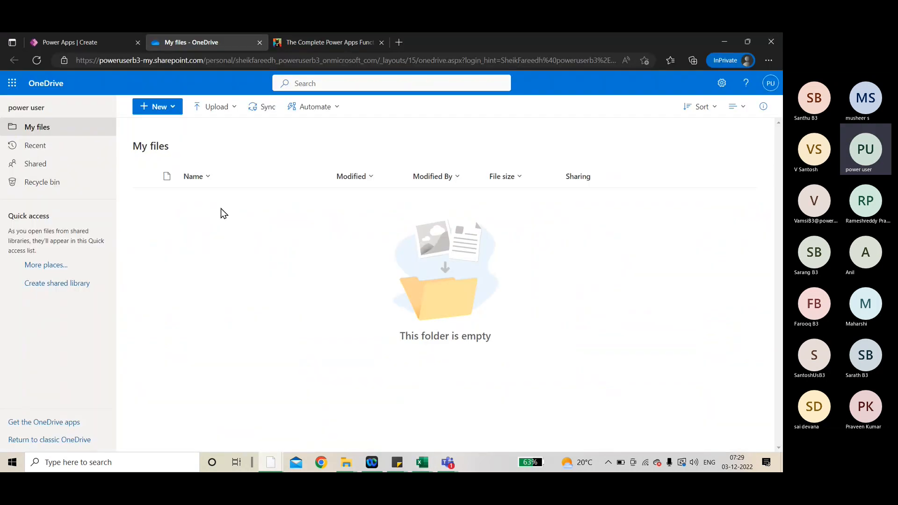
{"action": "left_click", "coordinate": [201, 113]}
{"action": "left_click", "coordinate": [204, 129]}
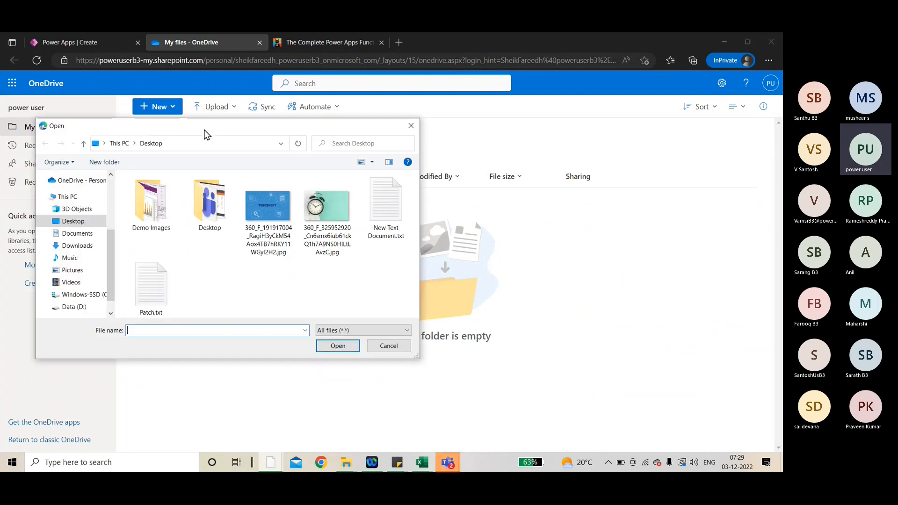
{"action": "left_click", "coordinate": [162, 216]}
{"action": "double_click", "coordinate": [163, 216]}
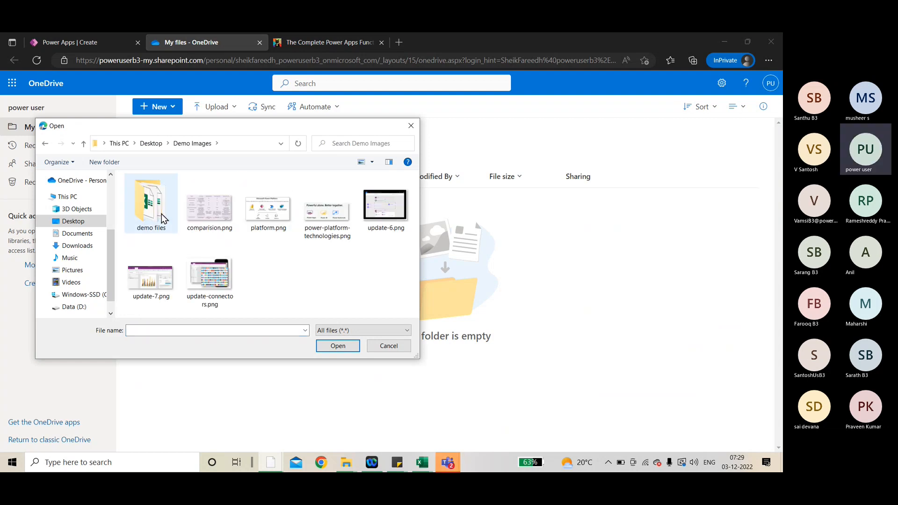
{"action": "double_click", "coordinate": [159, 211]}
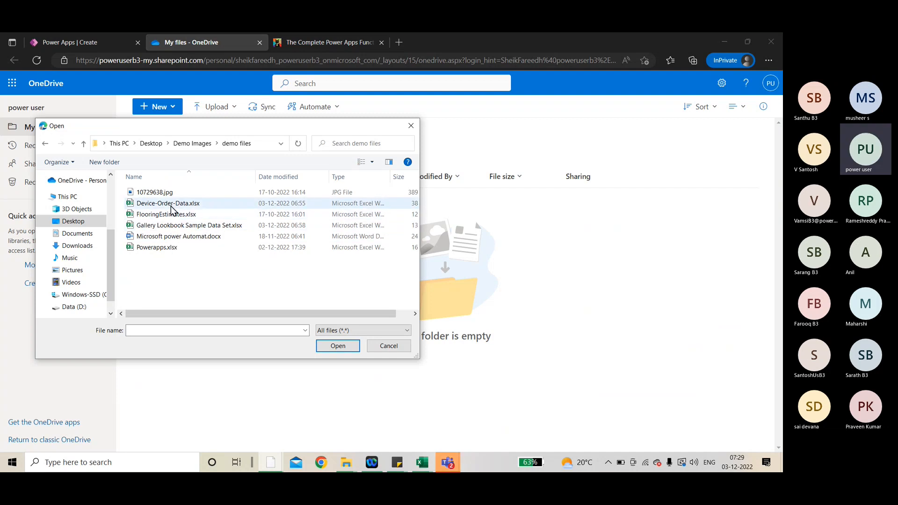
{"action": "left_click", "coordinate": [170, 204]}
{"action": "left_click", "coordinate": [171, 226], "text": "ctrl"}
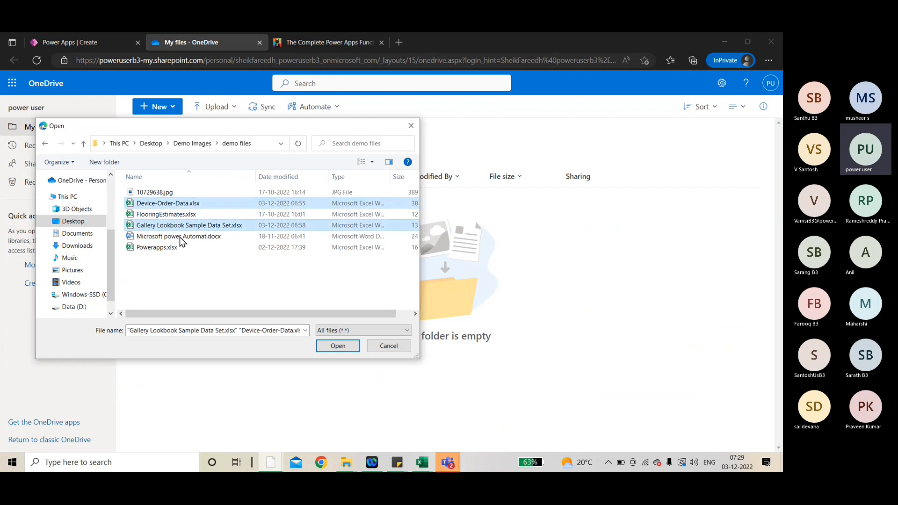
{"action": "left_click", "coordinate": [328, 345]}
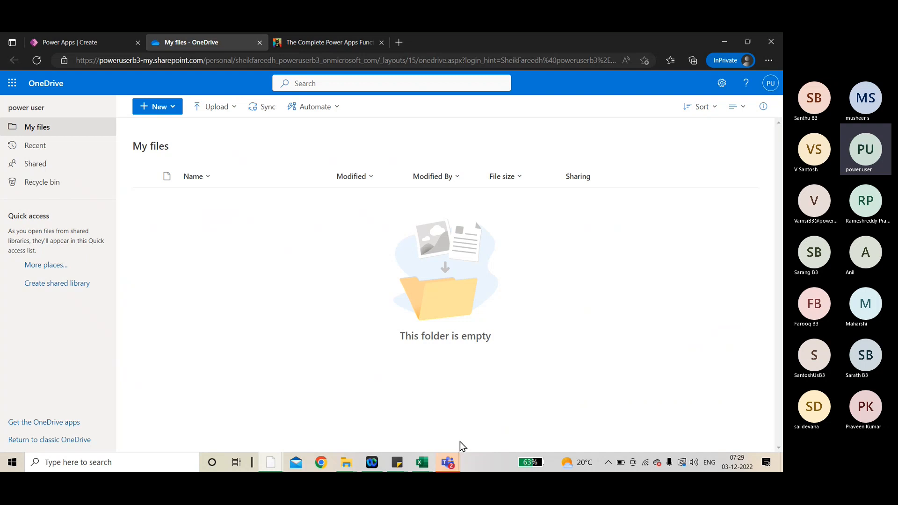
Step: Check the meeting chat in Teams, dismiss the recording notice, close the chat and minimize the meeting window
{"action": "mouse_move", "coordinate": [453, 463]}
{"action": "left_click", "coordinate": [459, 398]}
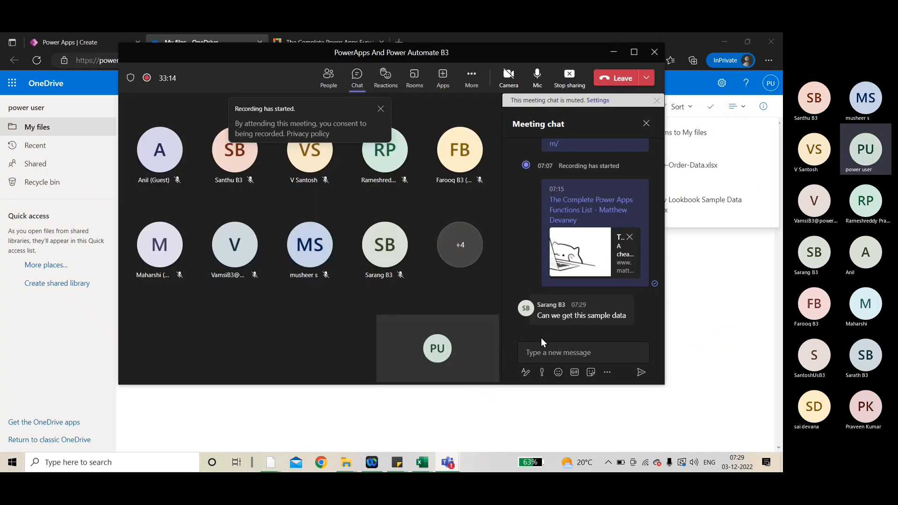
{"action": "left_click", "coordinate": [382, 110]}
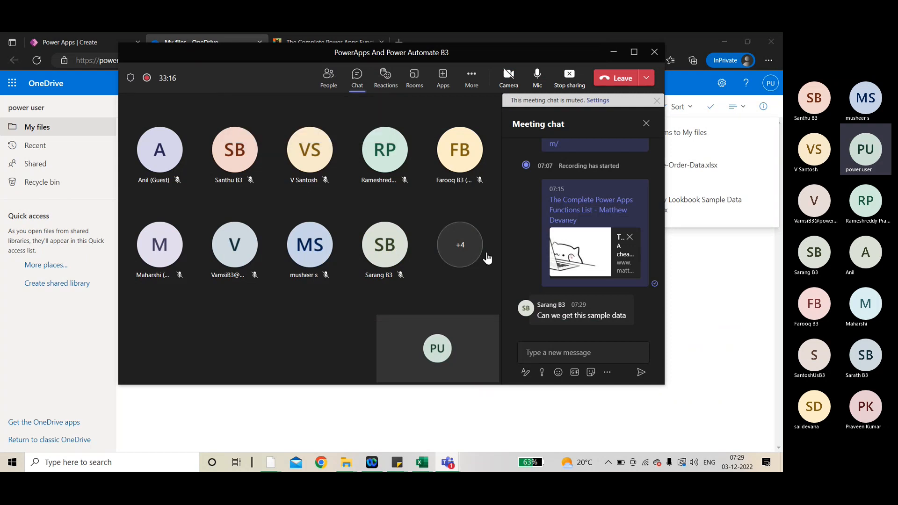
{"action": "left_click", "coordinate": [545, 352]}
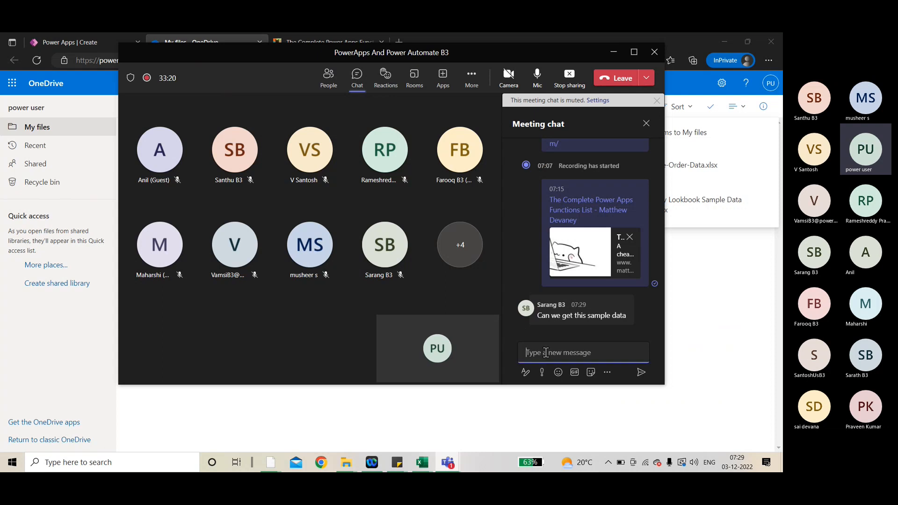
{"action": "left_click", "coordinate": [644, 125]}
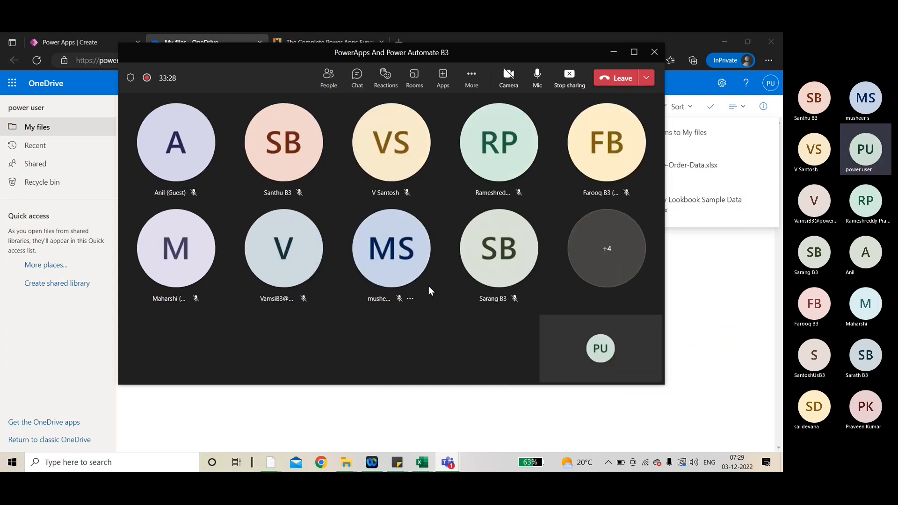
{"action": "left_click", "coordinate": [614, 51]}
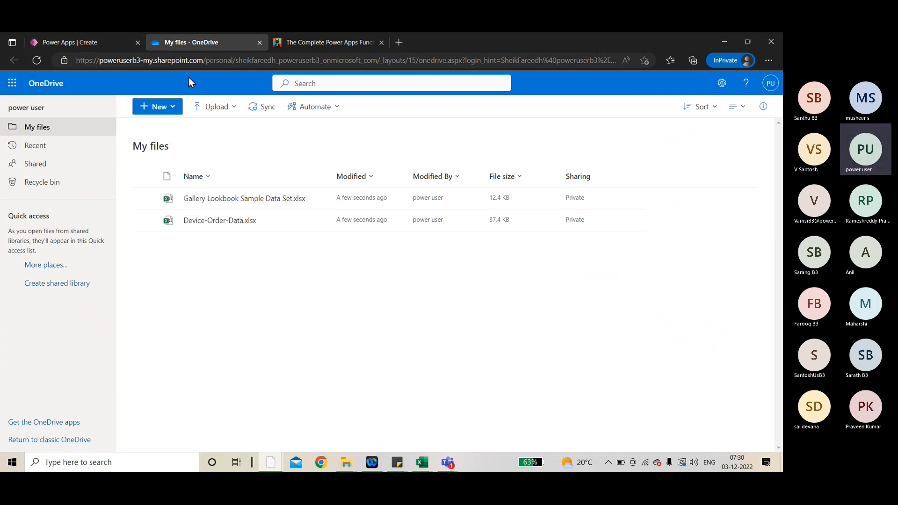
Step: Switch to Power Apps, open PowerAppsB3 from the Apps list for editing and skip the Studio welcome dialog
{"action": "left_click", "coordinate": [78, 46]}
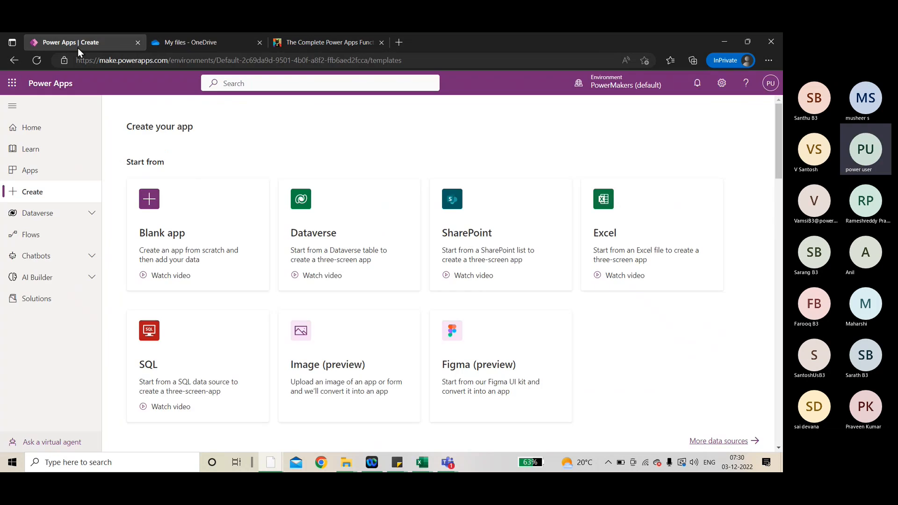
{"action": "left_click", "coordinate": [40, 171]}
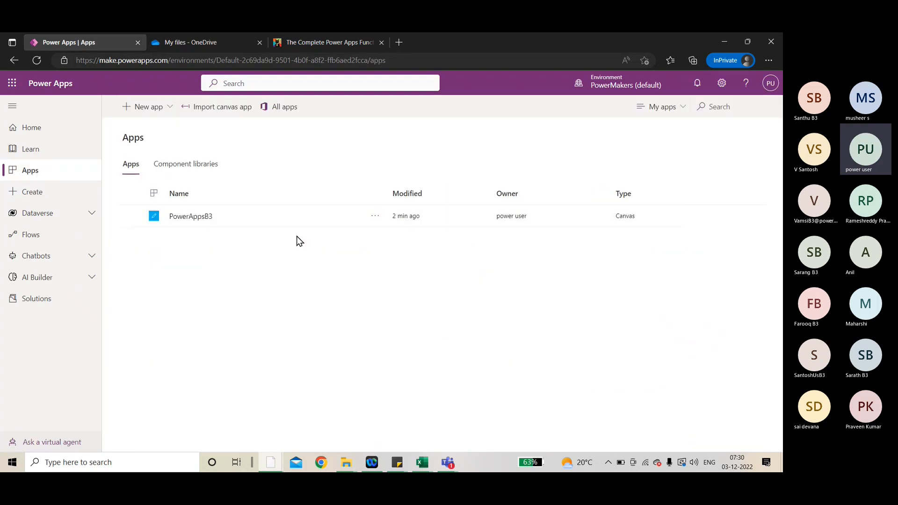
{"action": "left_click", "coordinate": [375, 216]}
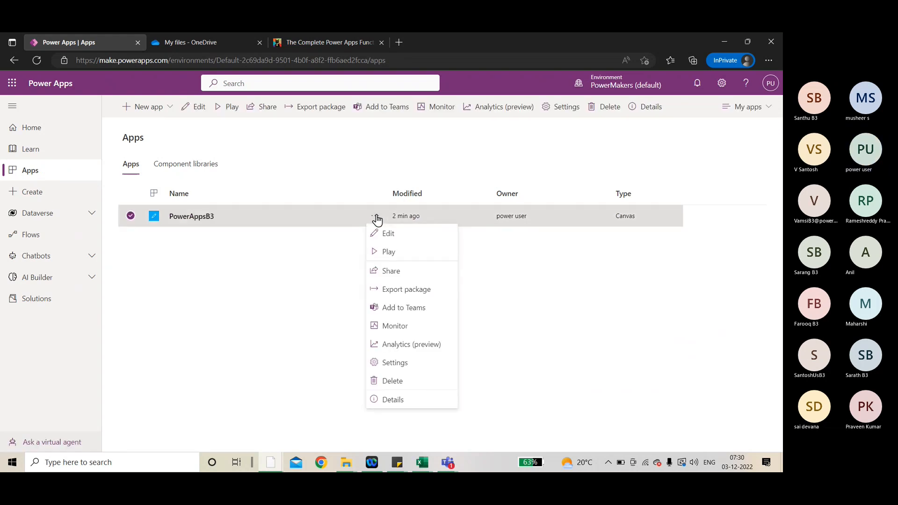
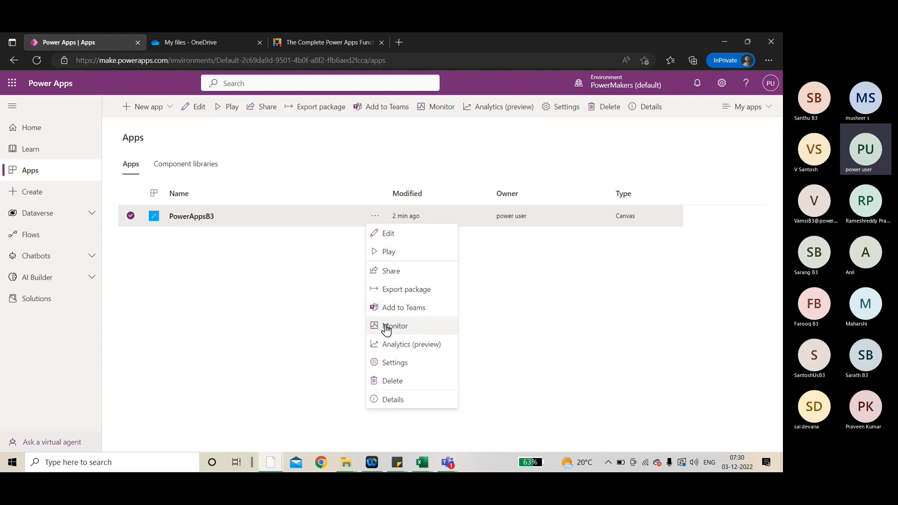
{"action": "left_click", "coordinate": [387, 236]}
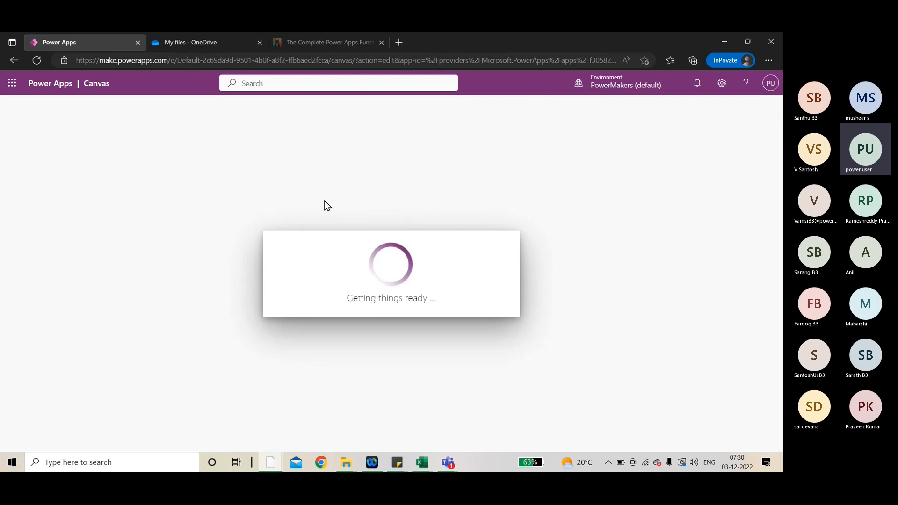
{"action": "left_click", "coordinate": [200, 43]}
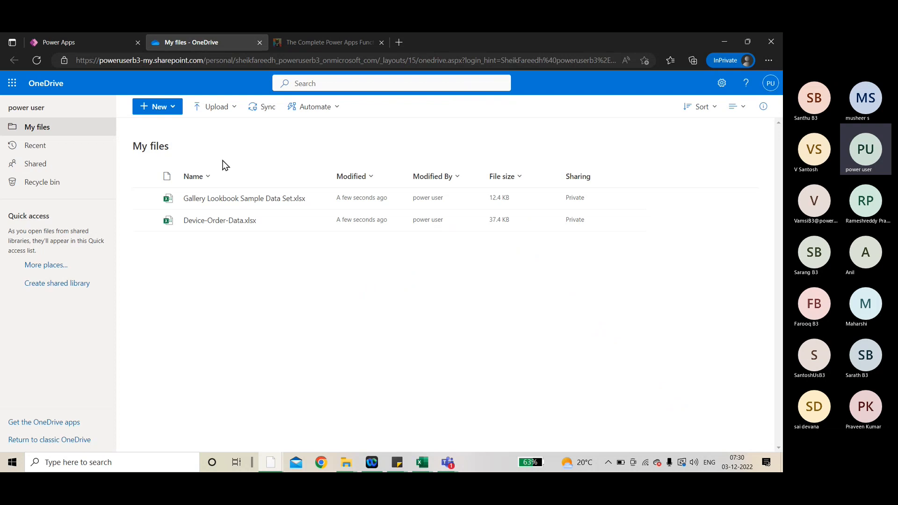
{"action": "left_click", "coordinate": [76, 43]}
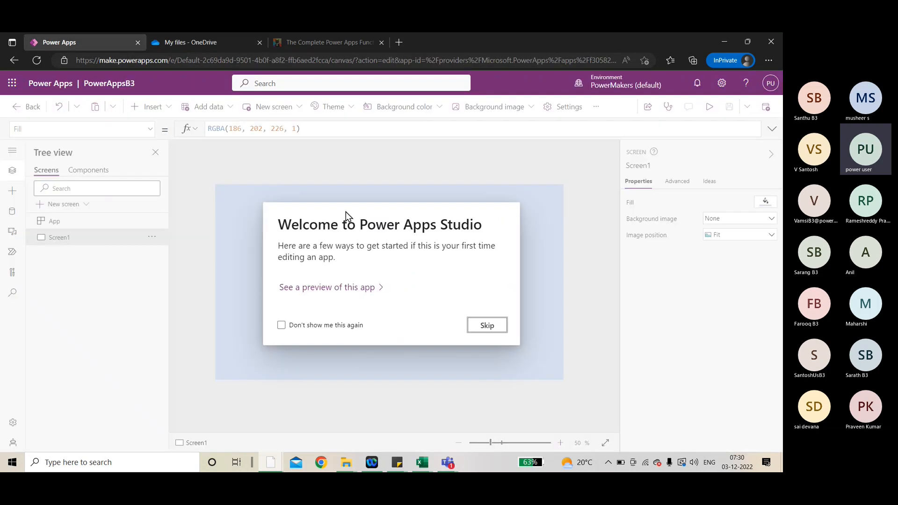
{"action": "left_click", "coordinate": [487, 324]}
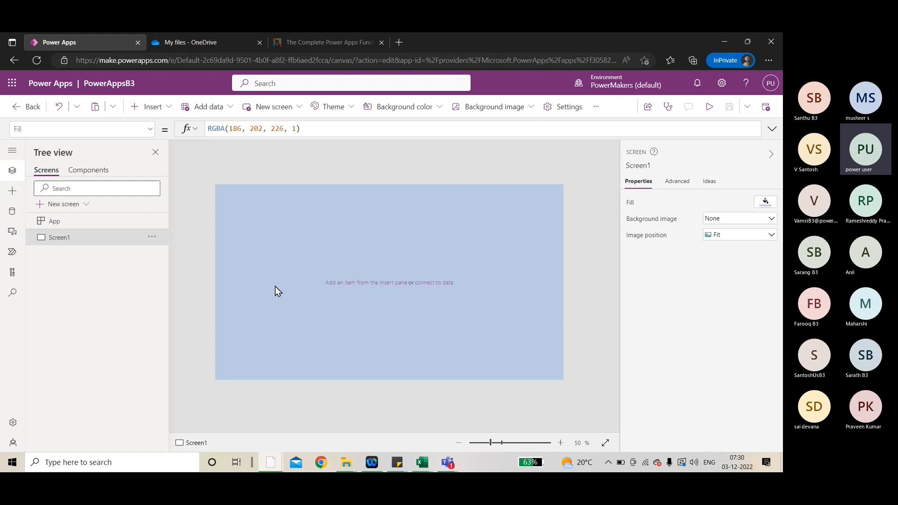
Step: Search the app's data sources for the OneDrive for Business connector and connect to it
{"action": "left_click", "coordinate": [13, 211]}
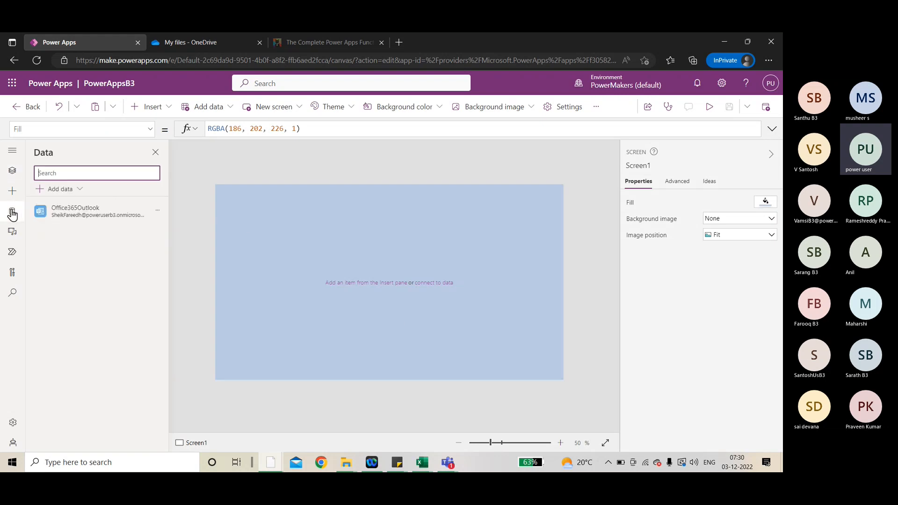
{"action": "left_click", "coordinate": [216, 112]}
{"action": "left_click", "coordinate": [216, 112]}
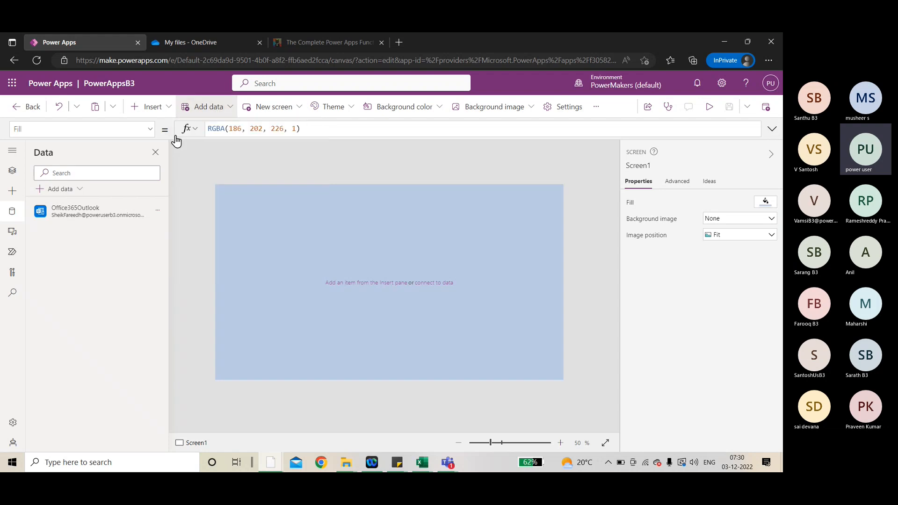
{"action": "left_click", "coordinate": [13, 213]}
{"action": "left_click", "coordinate": [12, 213]}
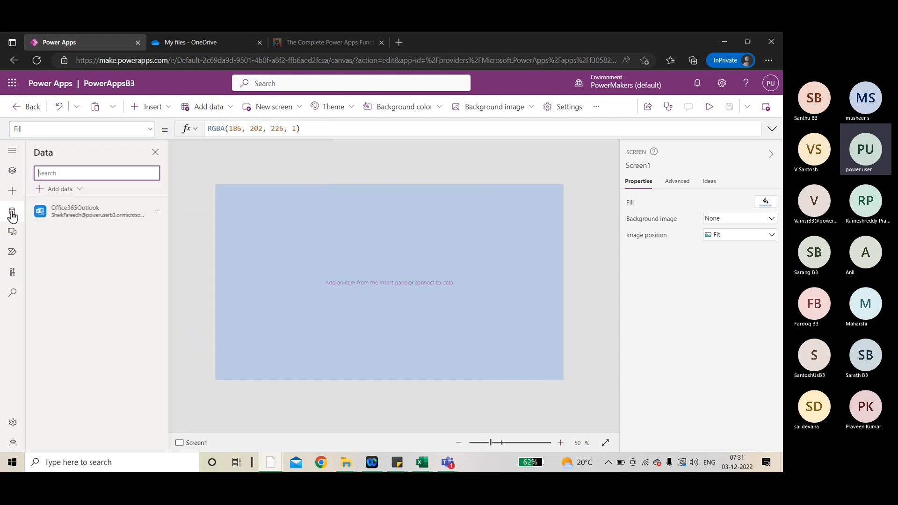
{"action": "left_click", "coordinate": [57, 191]}
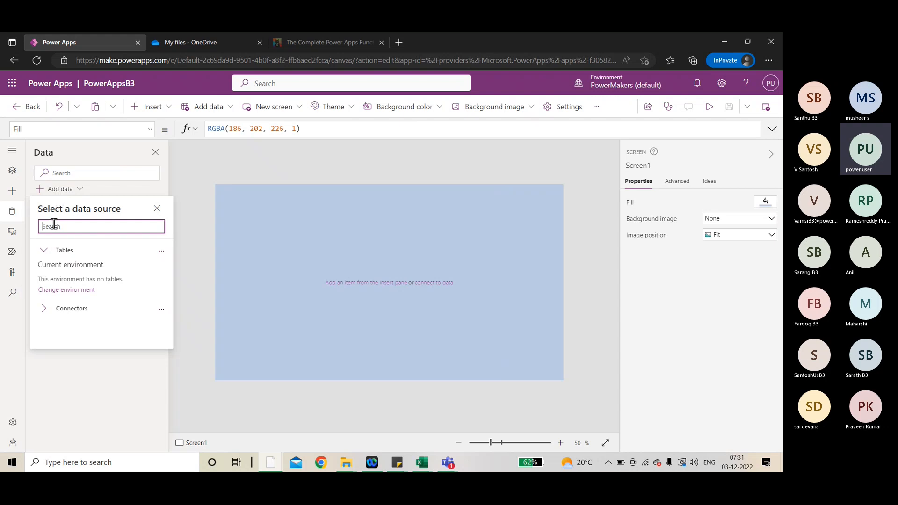
{"action": "type", "text": "one"}
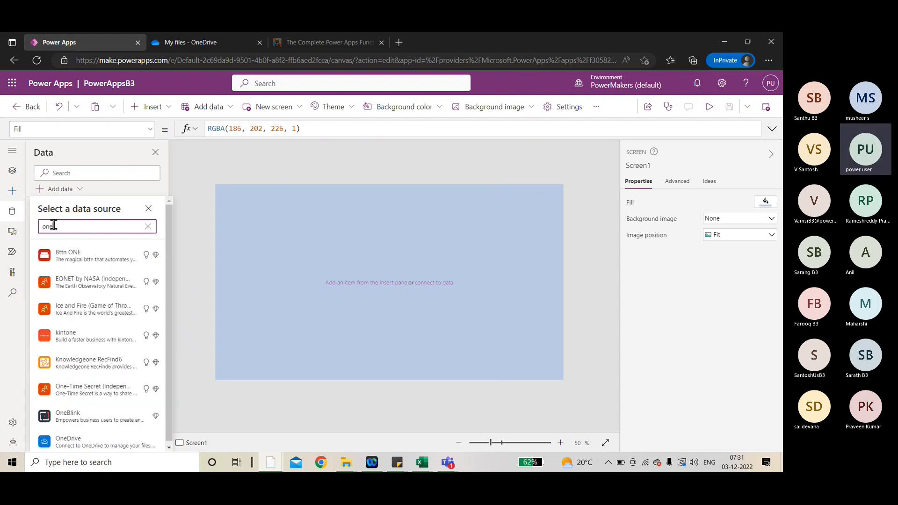
{"action": "type", "text": "dri"}
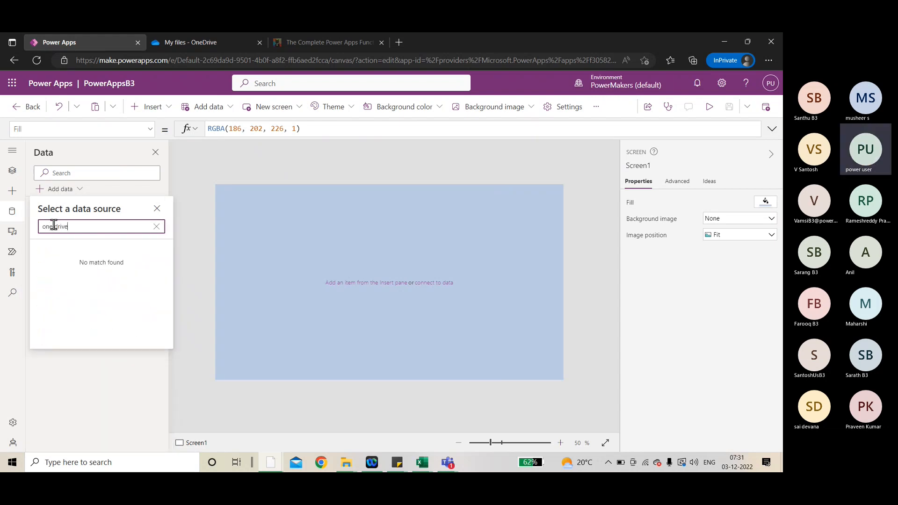
{"action": "type", "text": "ve"}
{"action": "key", "text": "BackSpace"}
{"action": "key", "text": "BackSpace"}
{"action": "key", "text": "BackSpace"}
{"action": "key", "text": "BackSpace"}
{"action": "key", "text": "BackSpace"}
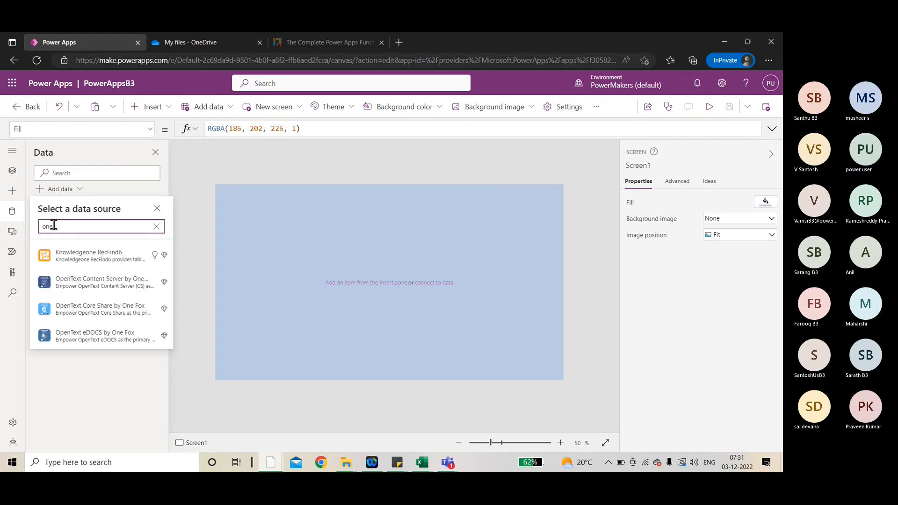
{"action": "scroll", "coordinate": [93, 307], "scroll_direction": "down", "scroll_amount": 4}
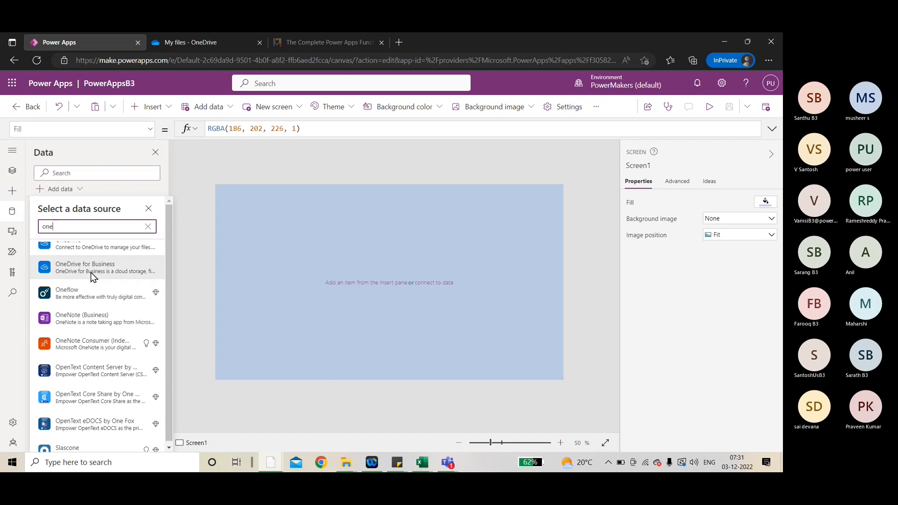
{"action": "left_click", "coordinate": [90, 271]}
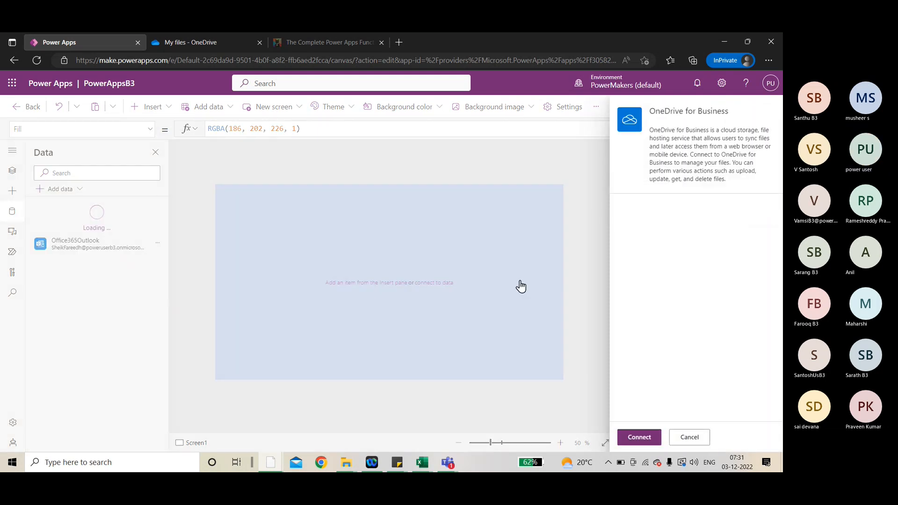
{"action": "left_click", "coordinate": [644, 437]}
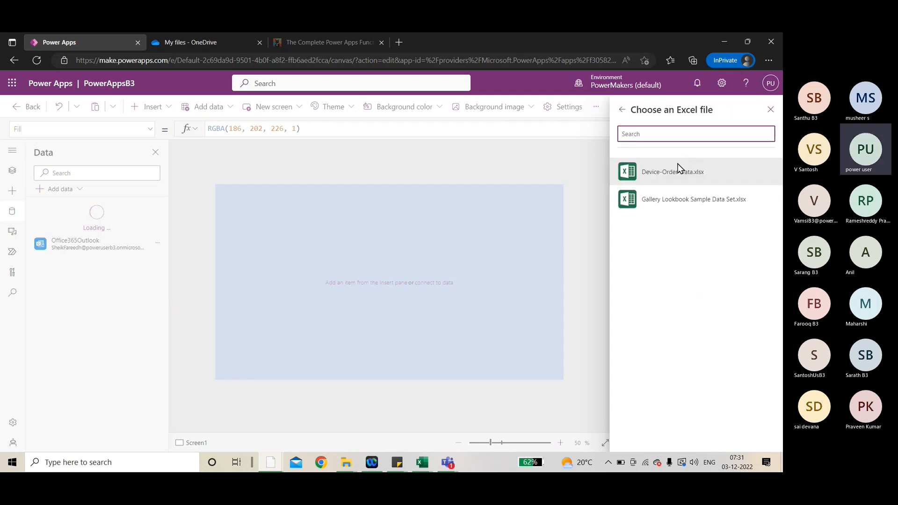
Step: Connect the Devices and Manufacturers tables from Device-Order-Data.xlsx to the app
{"action": "left_click", "coordinate": [657, 178]}
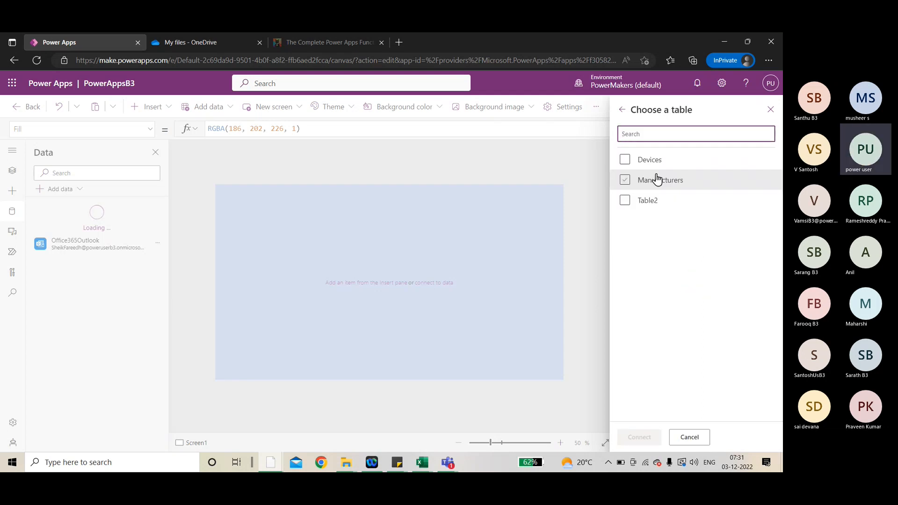
{"action": "left_click", "coordinate": [657, 162]}
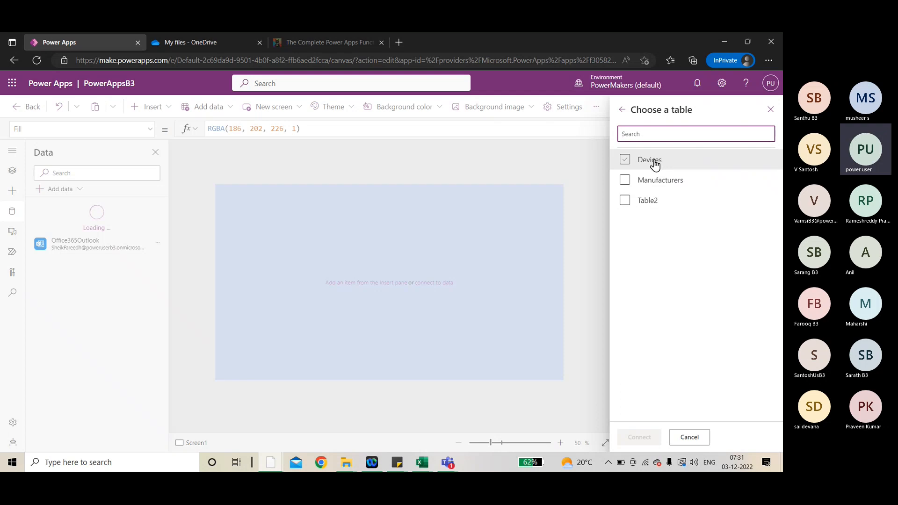
{"action": "left_click", "coordinate": [655, 162]}
{"action": "left_click", "coordinate": [655, 180]}
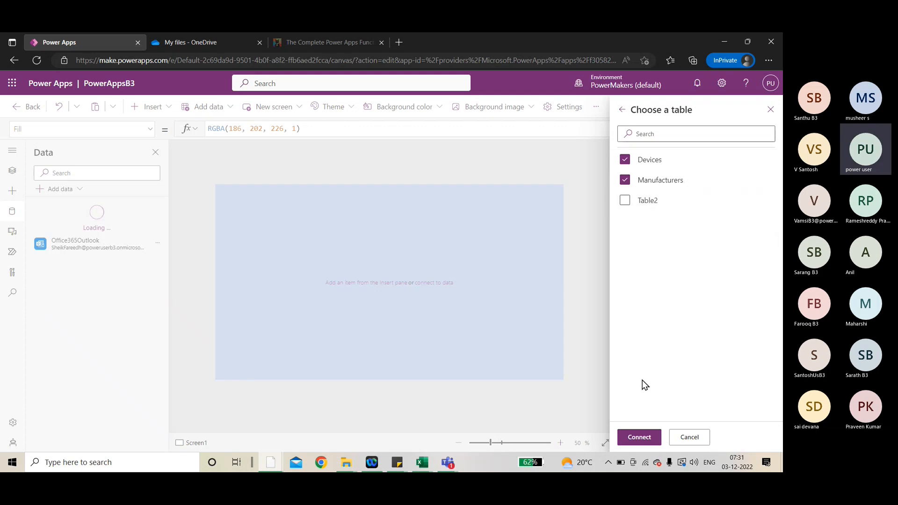
{"action": "left_click", "coordinate": [639, 437]}
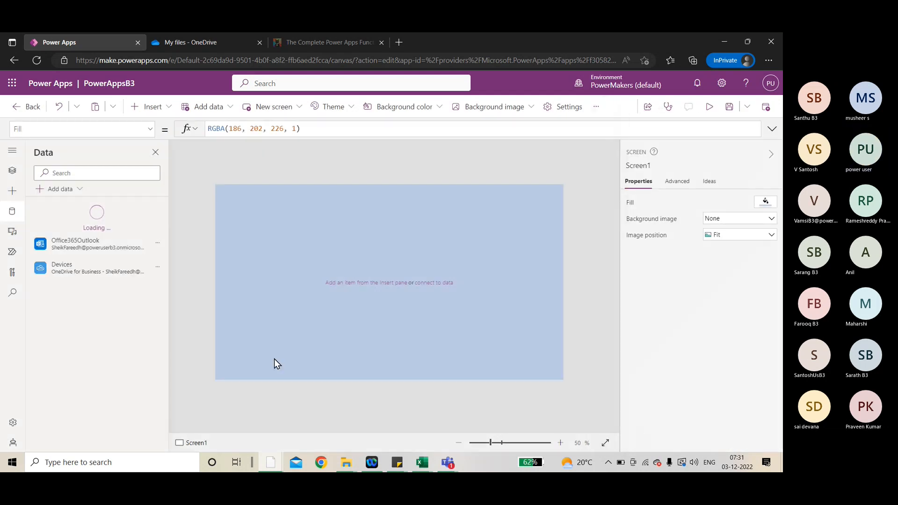
Step: Add Table_query from Gallery Lookbook Sample Data Set.xlsx as another data source through OneDrive for Business
{"action": "left_click", "coordinate": [74, 190]}
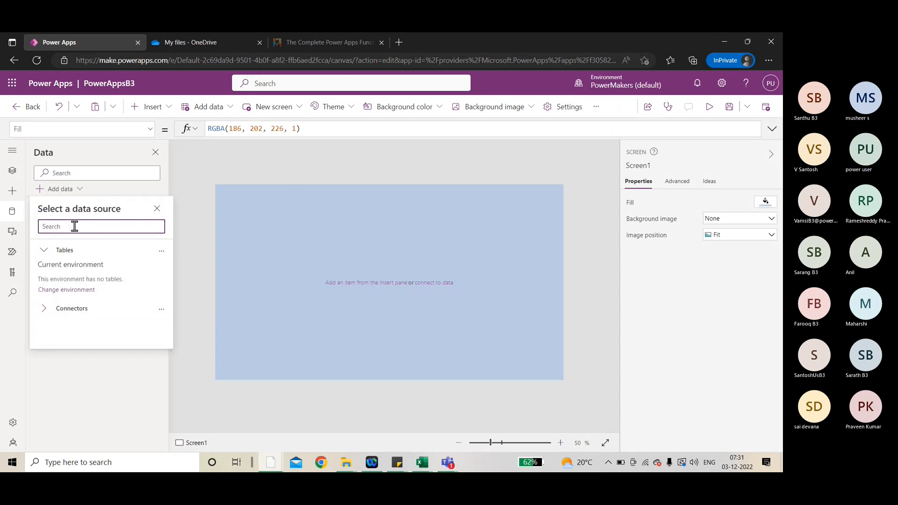
{"action": "type", "text": "one"}
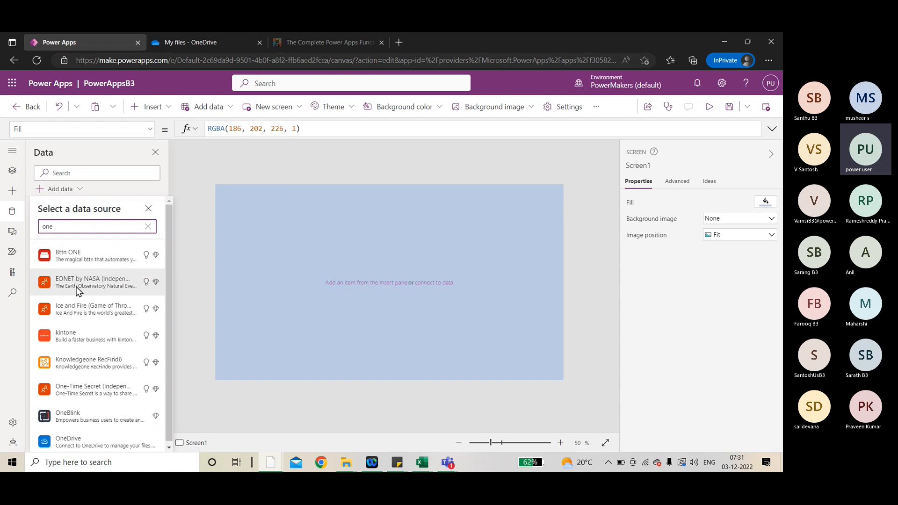
{"action": "scroll", "coordinate": [78, 298], "scroll_direction": "down", "scroll_amount": 3}
{"action": "left_click", "coordinate": [76, 332]}
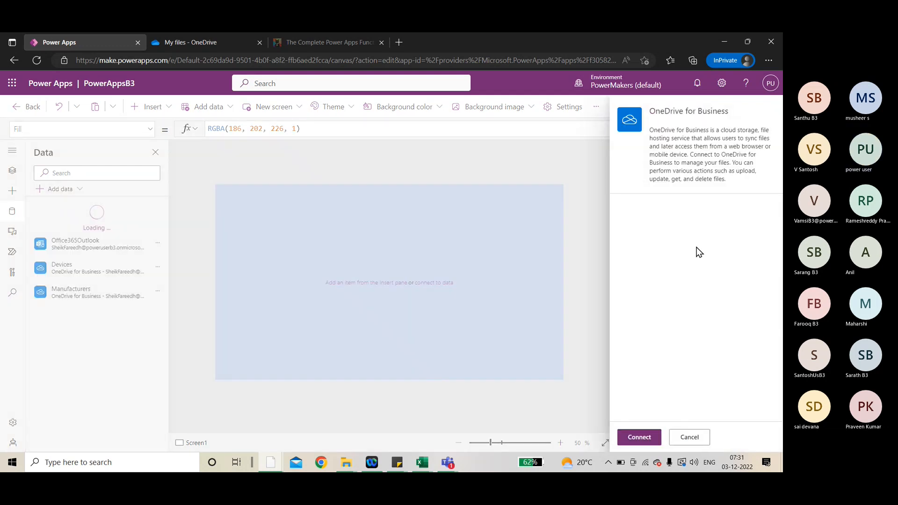
{"action": "left_click", "coordinate": [639, 437]}
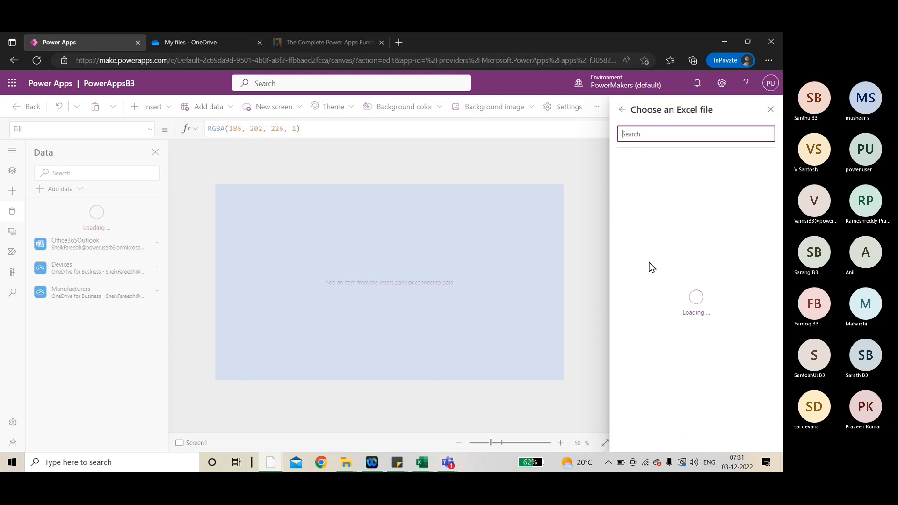
{"action": "left_click", "coordinate": [671, 213]}
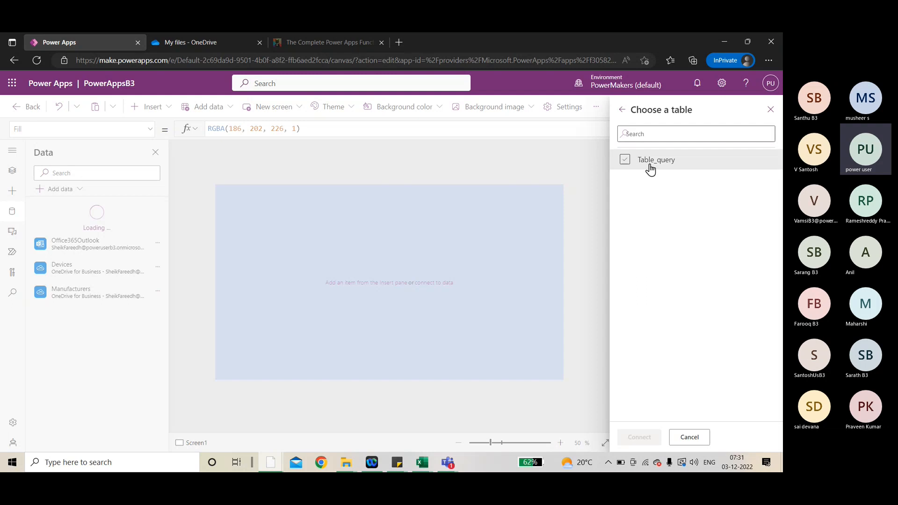
{"action": "left_click", "coordinate": [650, 160]}
{"action": "left_click", "coordinate": [638, 436]}
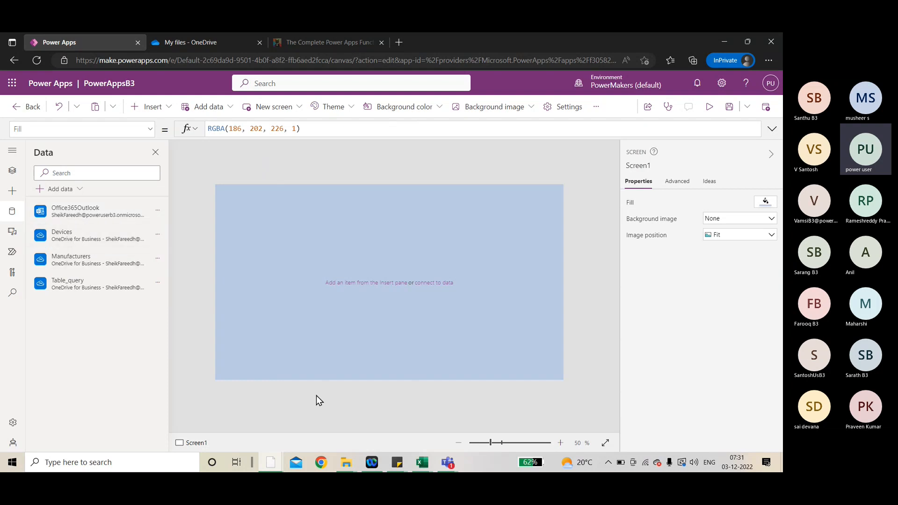
Step: Switch to Gallery Lookbook Sample Data Set.xlsx in Excel and select the named table Table_query to inspect its range
{"action": "mouse_move", "coordinate": [422, 462]}
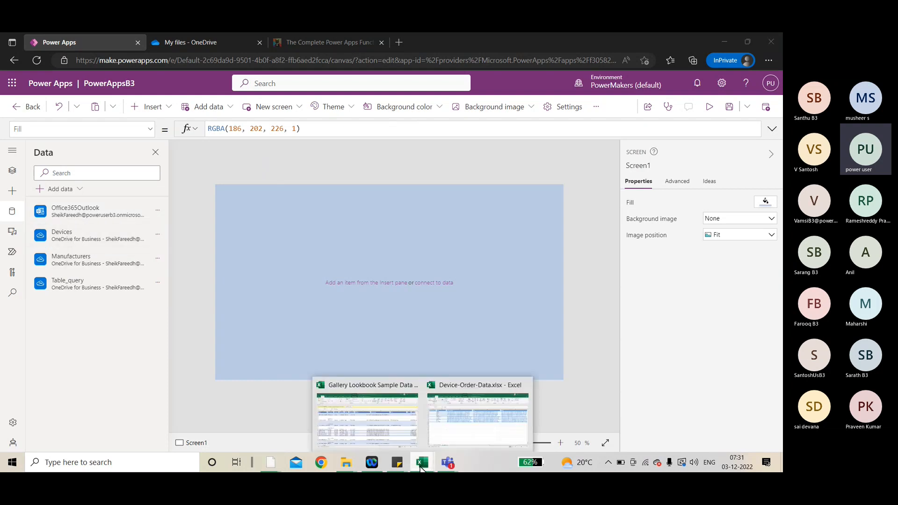
{"action": "left_click", "coordinate": [397, 422]}
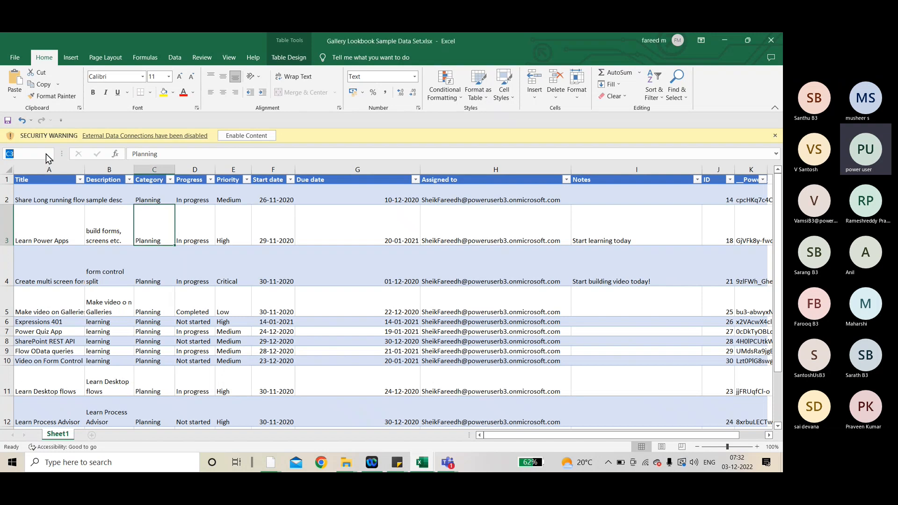
{"action": "left_click", "coordinate": [49, 154]}
{"action": "left_click", "coordinate": [21, 175]}
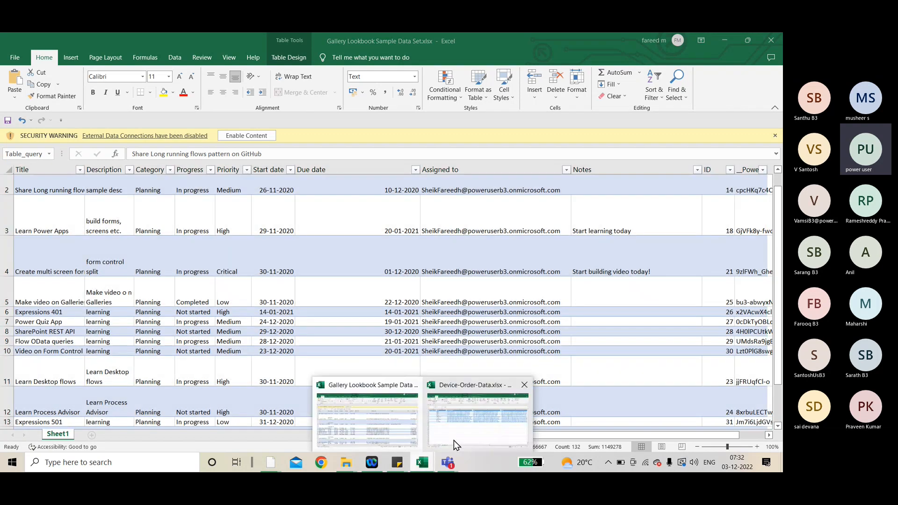
Step: Switch to Device-Order-Data.xlsx and select the named tables Devices and Manufacturers in turn to inspect their ranges
{"action": "left_click", "coordinate": [453, 439]}
{"action": "left_click", "coordinate": [59, 433]}
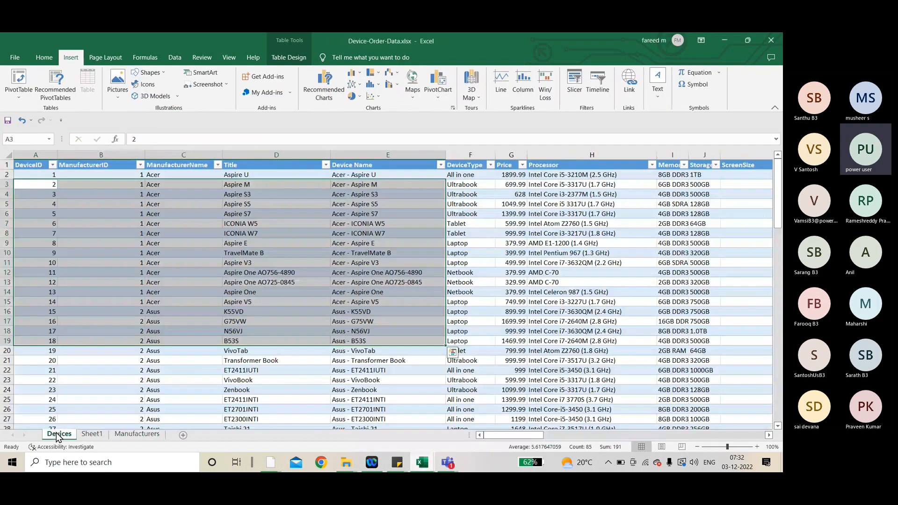
{"action": "left_click", "coordinate": [125, 435]}
{"action": "left_click", "coordinate": [49, 139]}
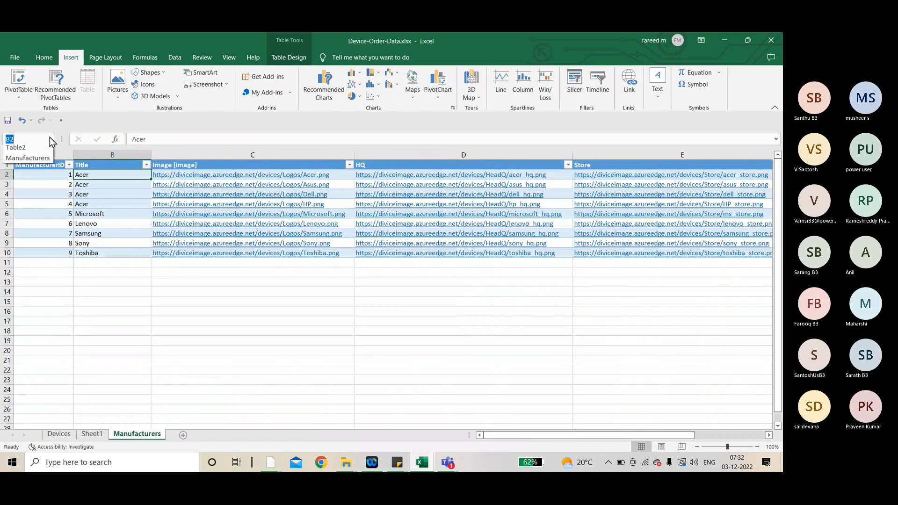
{"action": "left_click", "coordinate": [36, 150]}
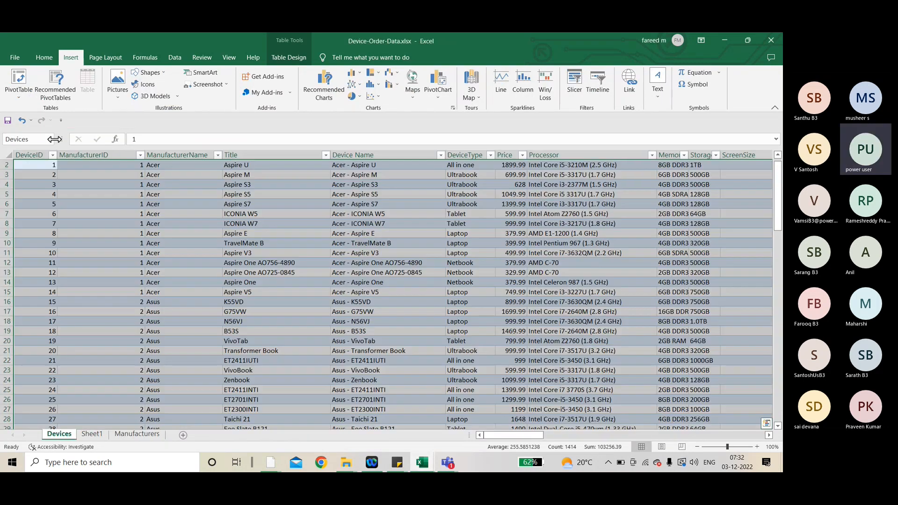
{"action": "left_click", "coordinate": [49, 140]}
{"action": "left_click", "coordinate": [26, 171]}
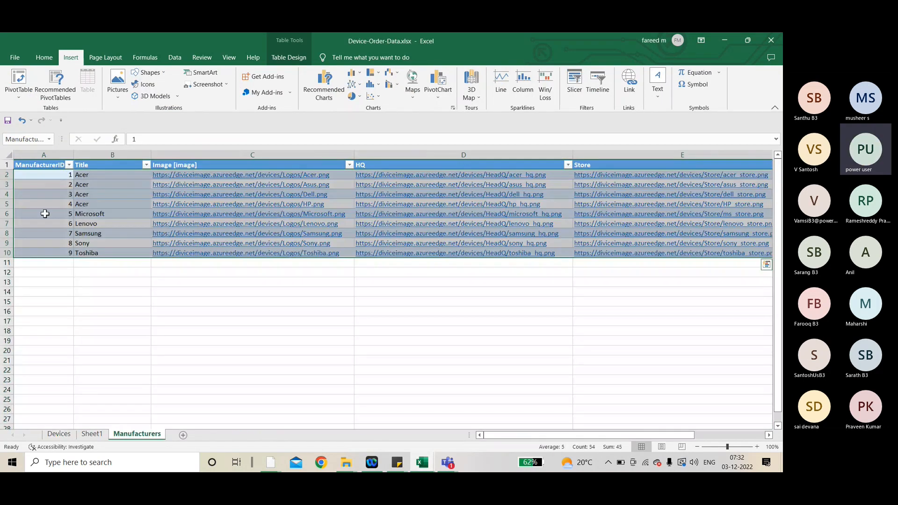
Step: Switch back to Power Apps and examine the connection details of the Manufacturers data source
{"action": "key", "text": "alt+Tab"}
{"action": "key", "text": "alt+Tab"}
{"action": "key", "text": "alt+Tab"}
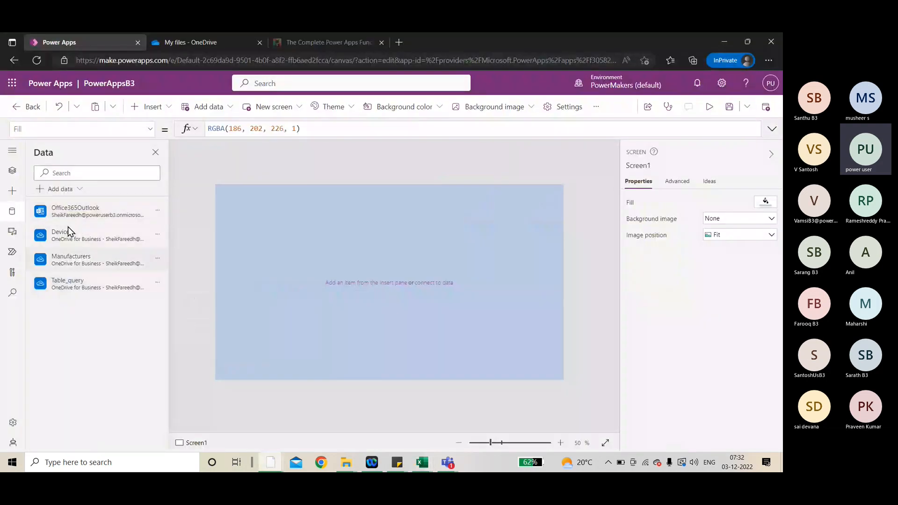
{"action": "mouse_move", "coordinate": [78, 258]}
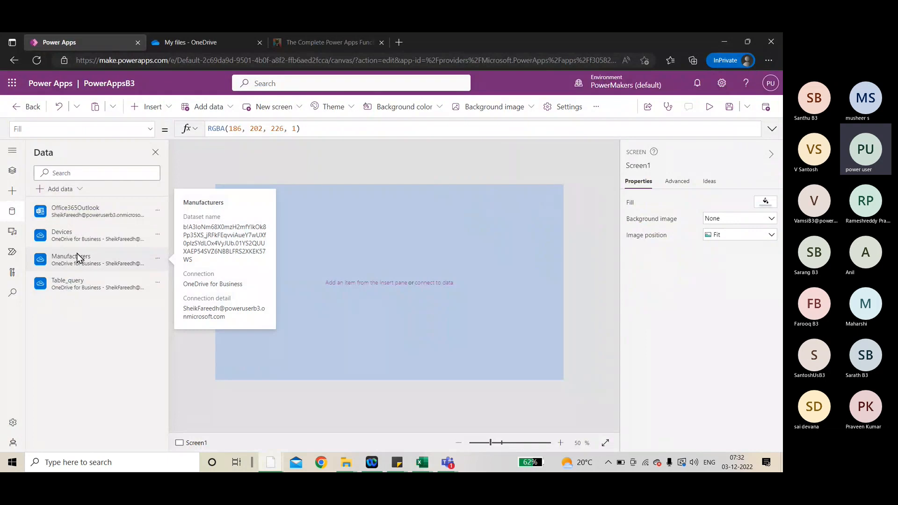
Step: Add a new screen with the Blank layout to the app and rename it "Gallery - 1"
{"action": "left_click", "coordinate": [11, 172]}
{"action": "left_click", "coordinate": [152, 237]}
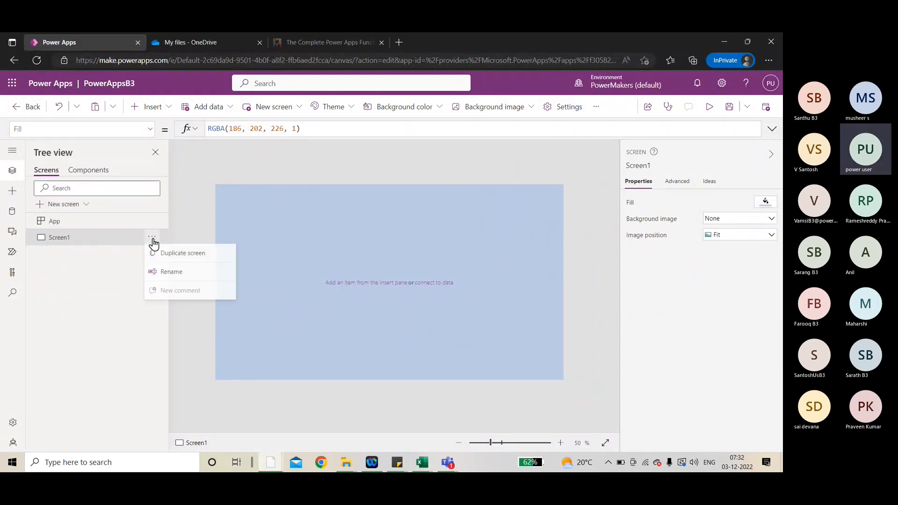
{"action": "left_click", "coordinate": [65, 286]}
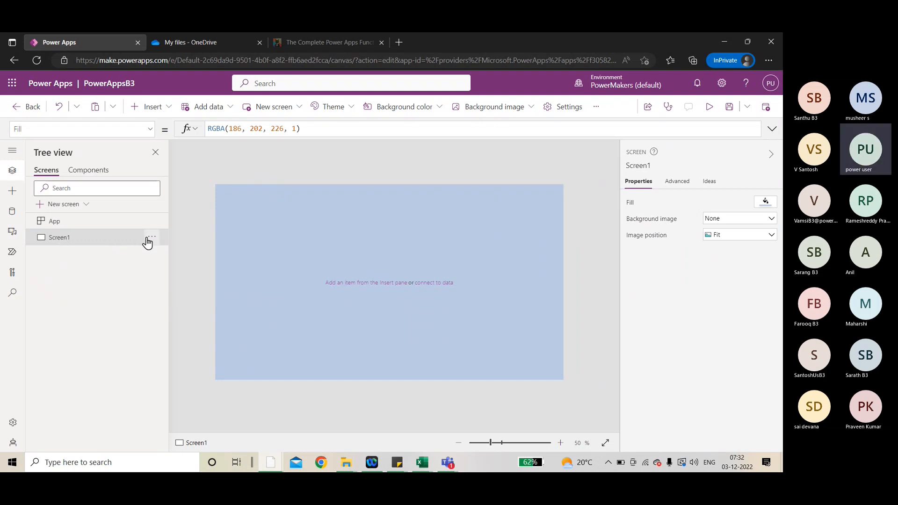
{"action": "left_click", "coordinate": [85, 206]}
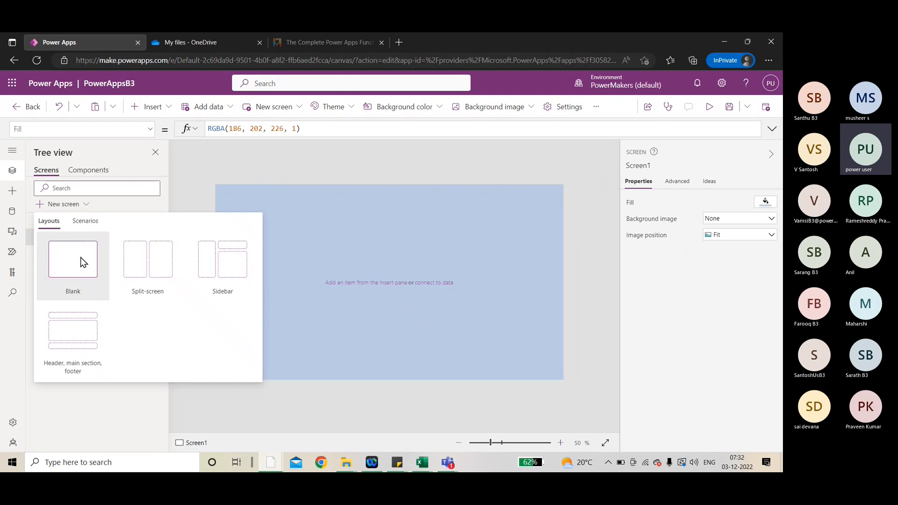
{"action": "left_click", "coordinate": [80, 258]}
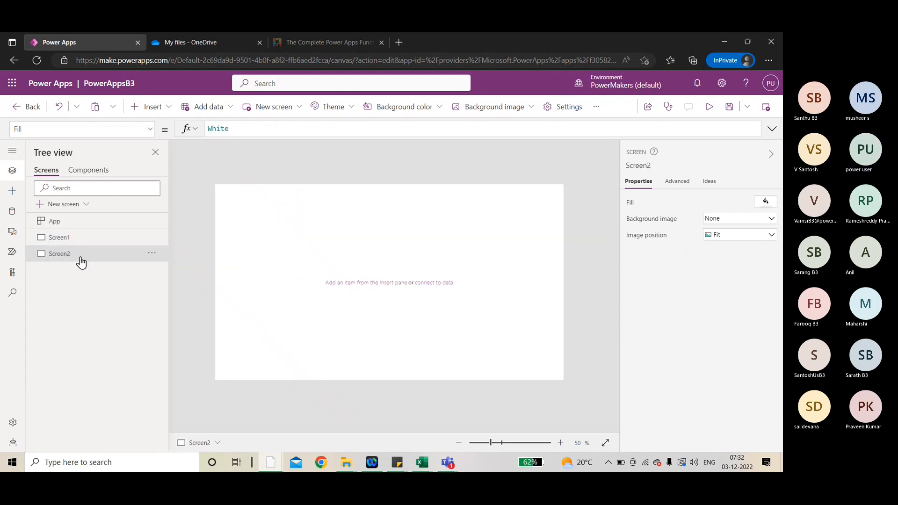
{"action": "double_click", "coordinate": [68, 255]}
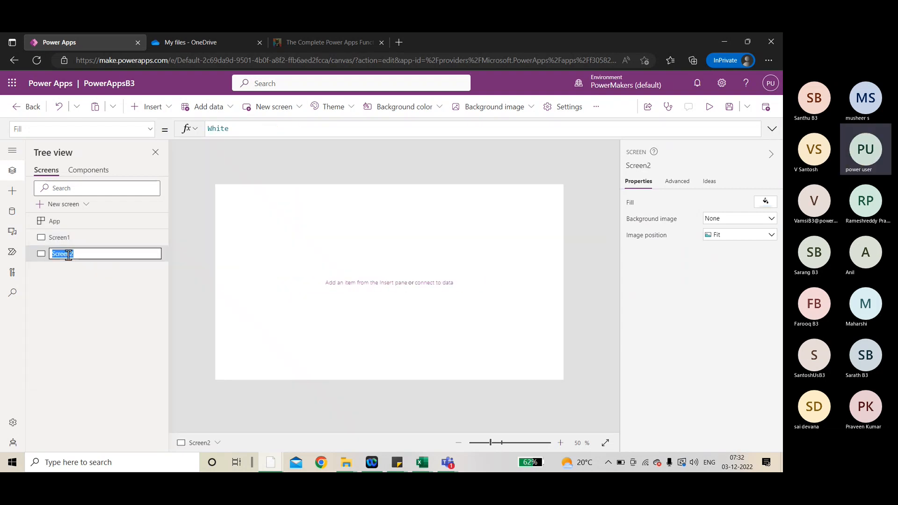
{"action": "type", "text": "Gallery -"}
{"action": "type", "text": "1"}
{"action": "key", "text": "Return"}
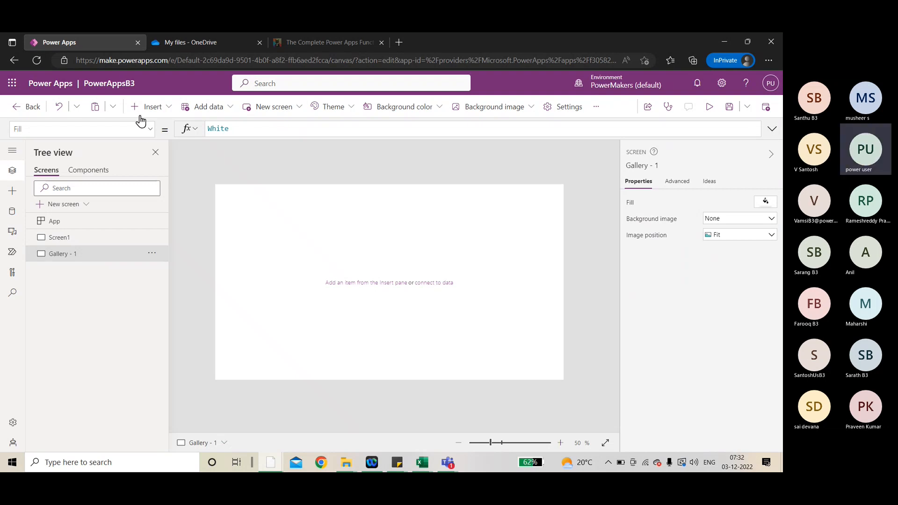
Step: Insert a text label across the full width of the screen's upper edge, 1366 wide and 52 high, and set its text to "Gallery 1"
{"action": "left_click", "coordinate": [161, 117]}
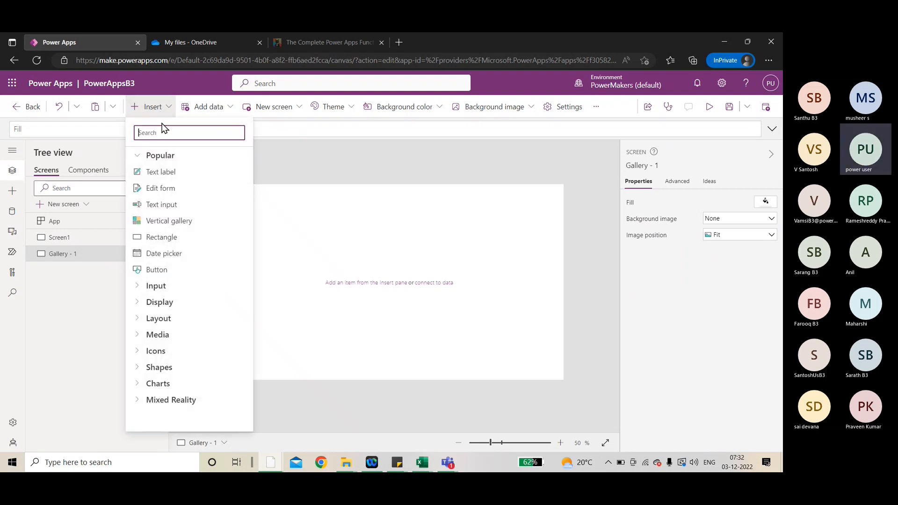
{"action": "left_click", "coordinate": [161, 173]}
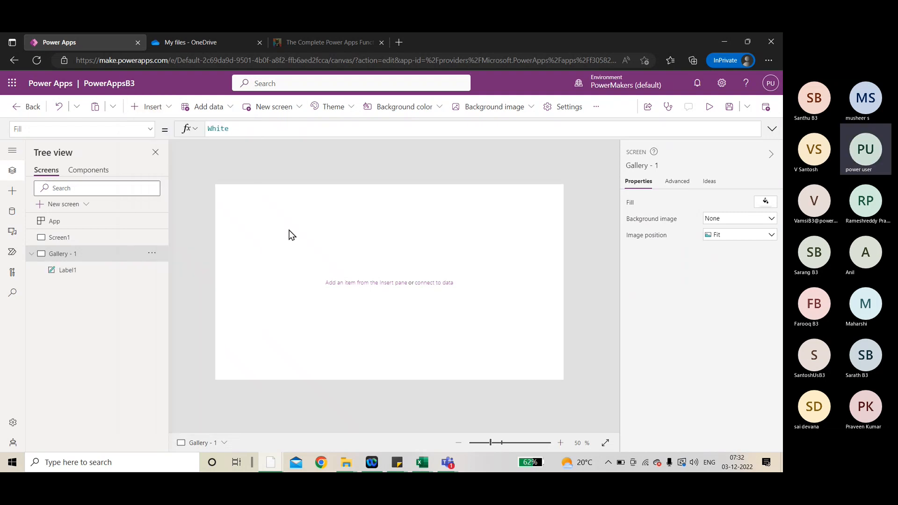
{"action": "left_click_drag", "start_coordinate": [238, 187], "coordinate": [568, 201]}
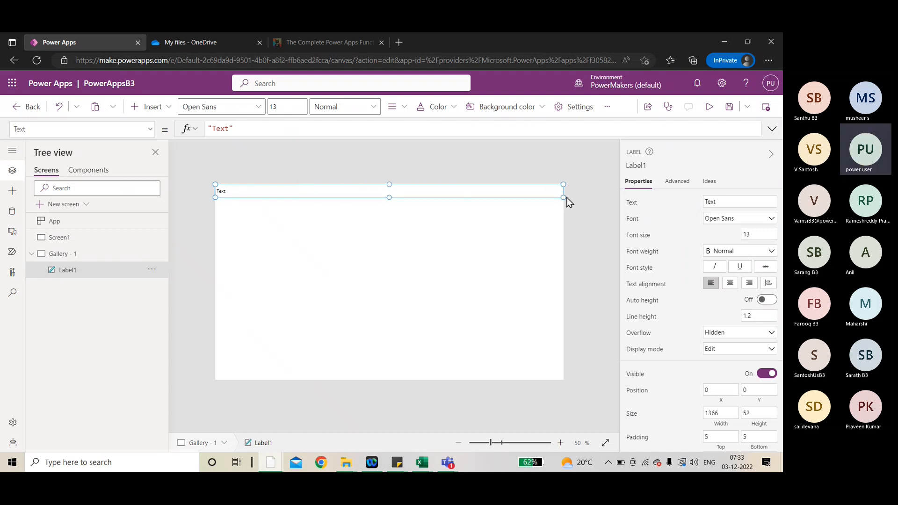
{"action": "left_click", "coordinate": [723, 201]}
{"action": "type", "text": "Gallery 1"}
{"action": "left_click", "coordinate": [692, 203]}
{"action": "left_click", "coordinate": [744, 226]}
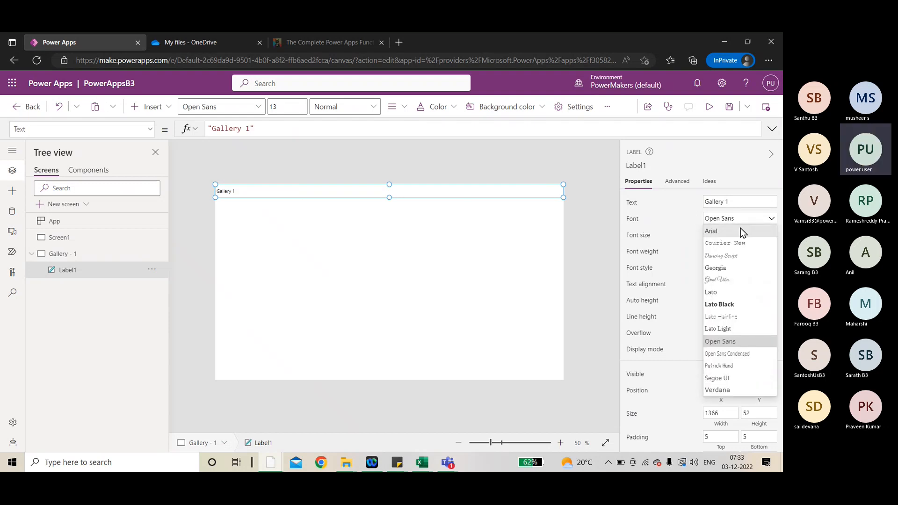
{"action": "left_click", "coordinate": [693, 225]}
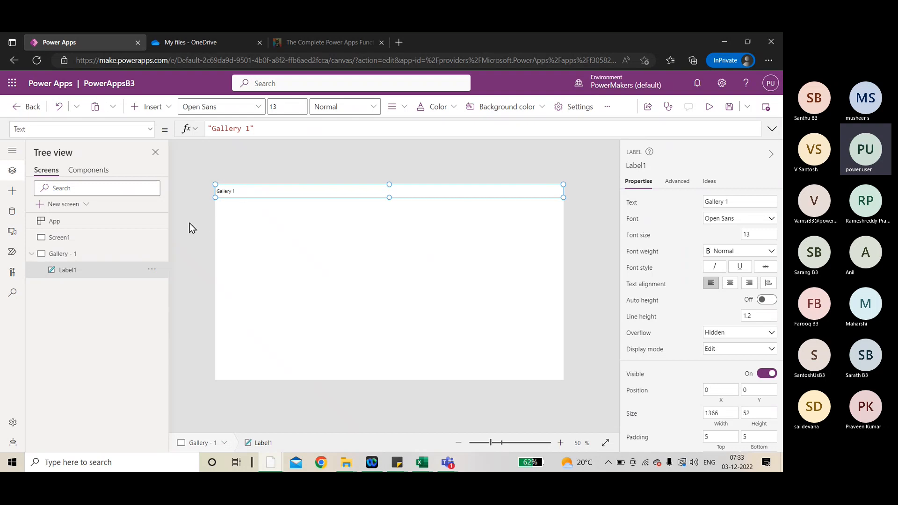
{"action": "left_click", "coordinate": [31, 254]}
{"action": "left_click", "coordinate": [29, 256]}
{"action": "left_click", "coordinate": [153, 109]}
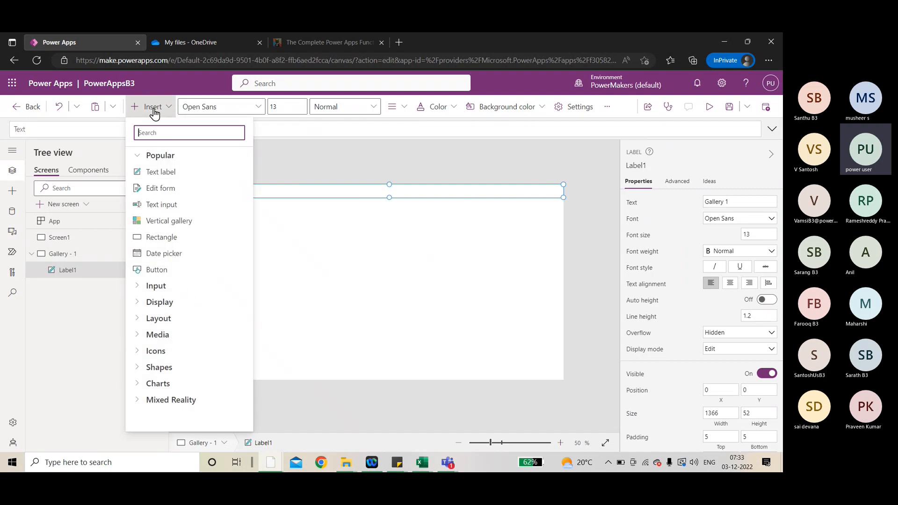
{"action": "left_click", "coordinate": [155, 113]}
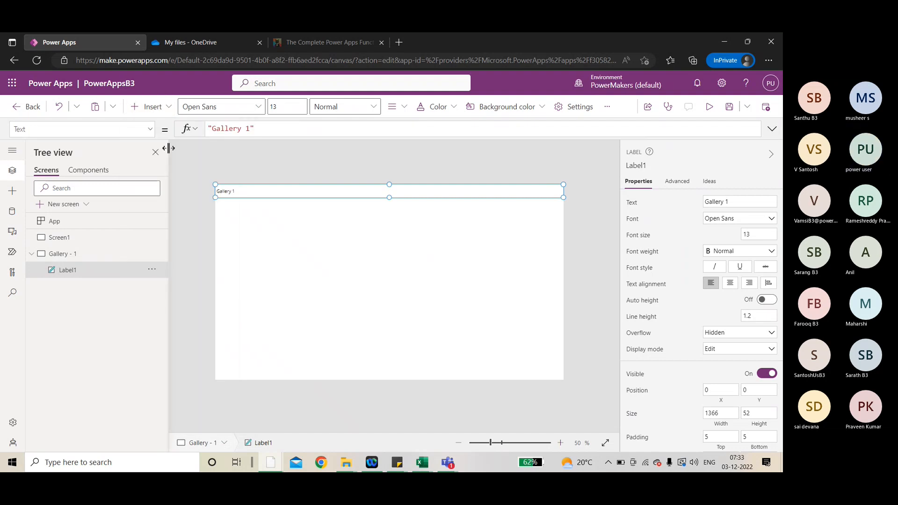
Step: Examine the properties available for the Gallery 1 label, including its text, position, size, padding and color settings
{"action": "left_click", "coordinate": [150, 130]}
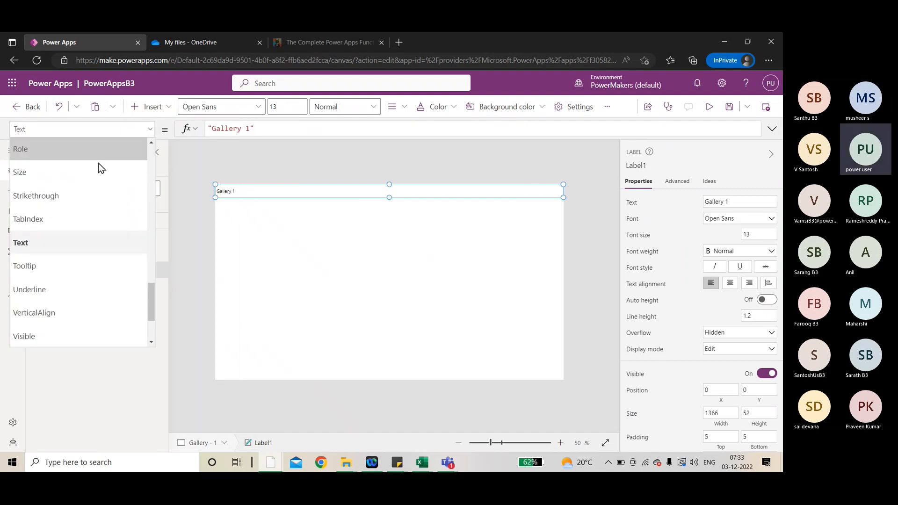
{"action": "scroll", "coordinate": [101, 168], "scroll_direction": "down", "scroll_amount": 2}
{"action": "scroll", "coordinate": [66, 234], "scroll_direction": "up", "scroll_amount": 15}
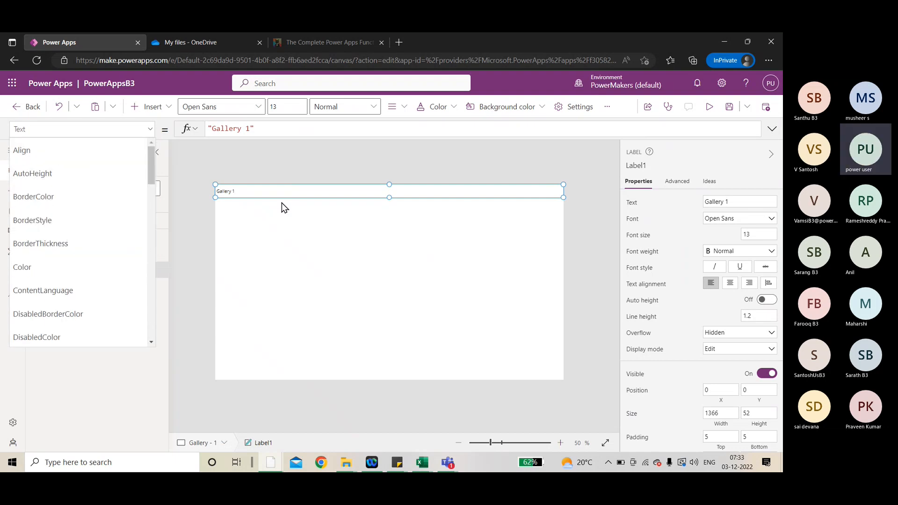
{"action": "left_click", "coordinate": [151, 131]}
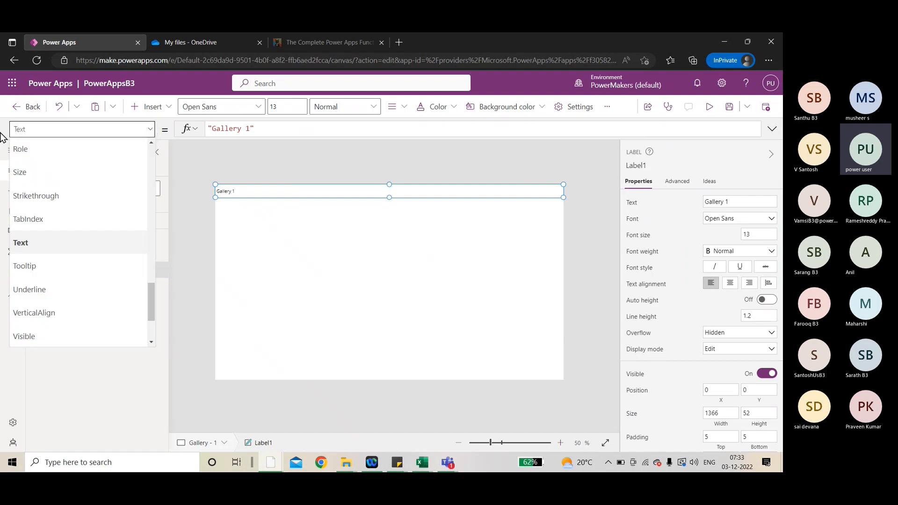
{"action": "left_click", "coordinate": [347, 193]}
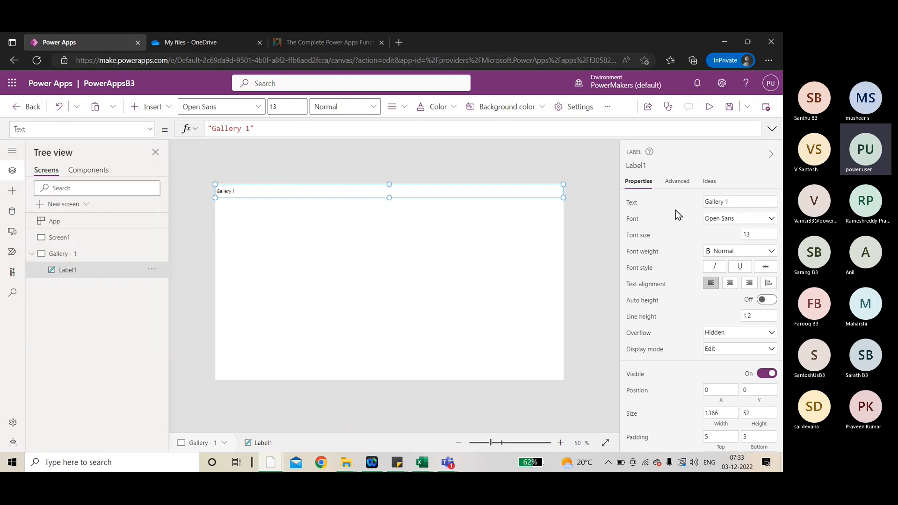
{"action": "scroll", "coordinate": [675, 210], "scroll_direction": "down", "scroll_amount": 5}
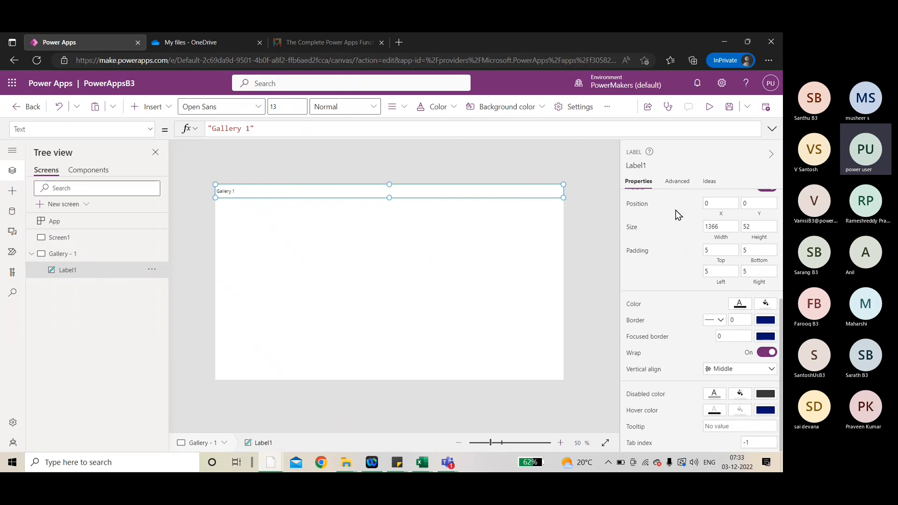
{"action": "scroll", "coordinate": [676, 210], "scroll_direction": "up", "scroll_amount": 4}
{"action": "scroll", "coordinate": [676, 209], "scroll_direction": "up", "scroll_amount": 1}
{"action": "left_click", "coordinate": [750, 202]}
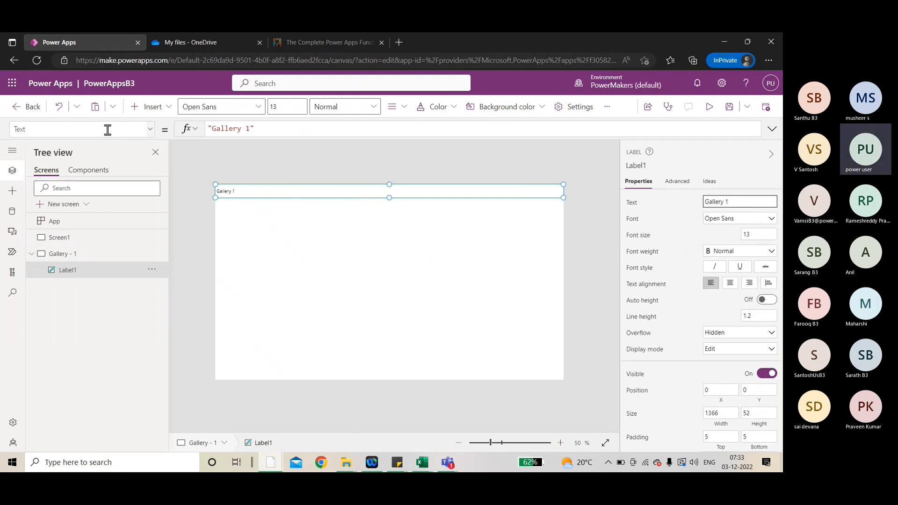
Step: Find the Gallery 1 label's Font property among its formula properties and view its formula
{"action": "left_click", "coordinate": [90, 130]}
{"action": "left_click", "coordinate": [725, 220]}
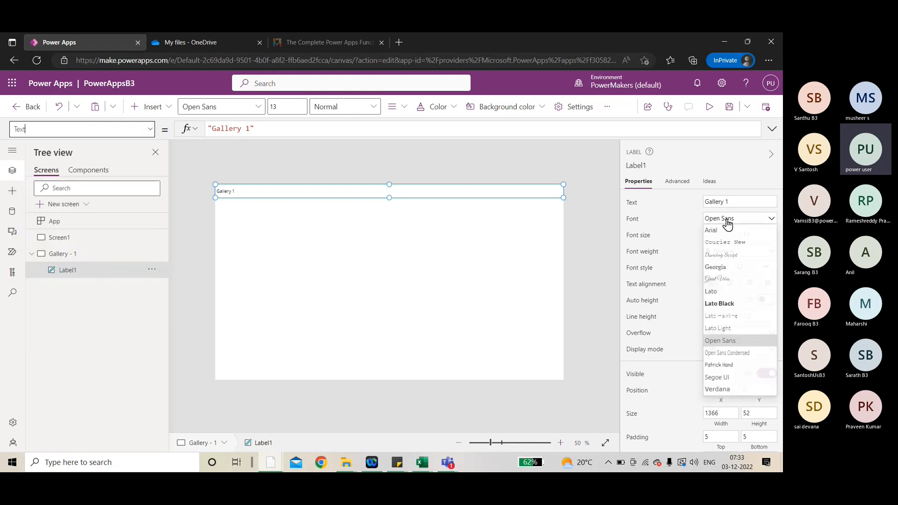
{"action": "left_click", "coordinate": [148, 130]}
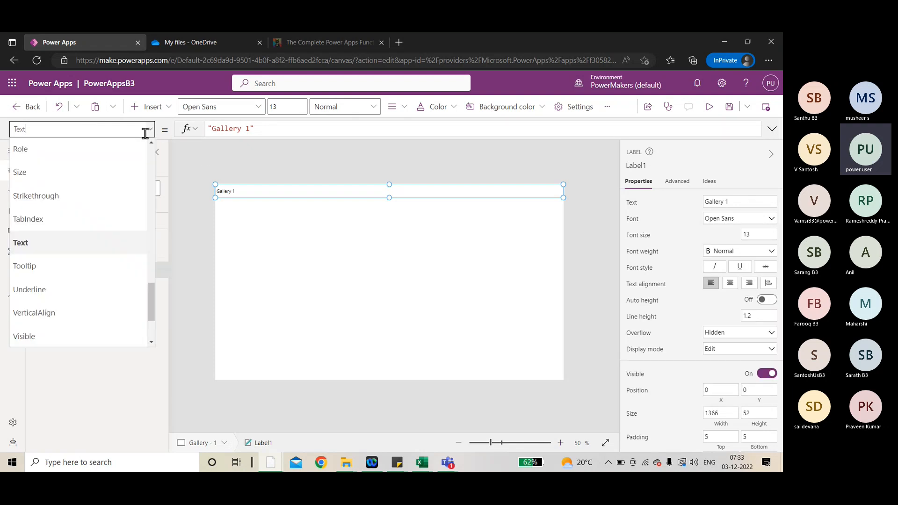
{"action": "scroll", "coordinate": [92, 195], "scroll_direction": "up", "scroll_amount": 5}
{"action": "scroll", "coordinate": [92, 193], "scroll_direction": "up", "scroll_amount": 2}
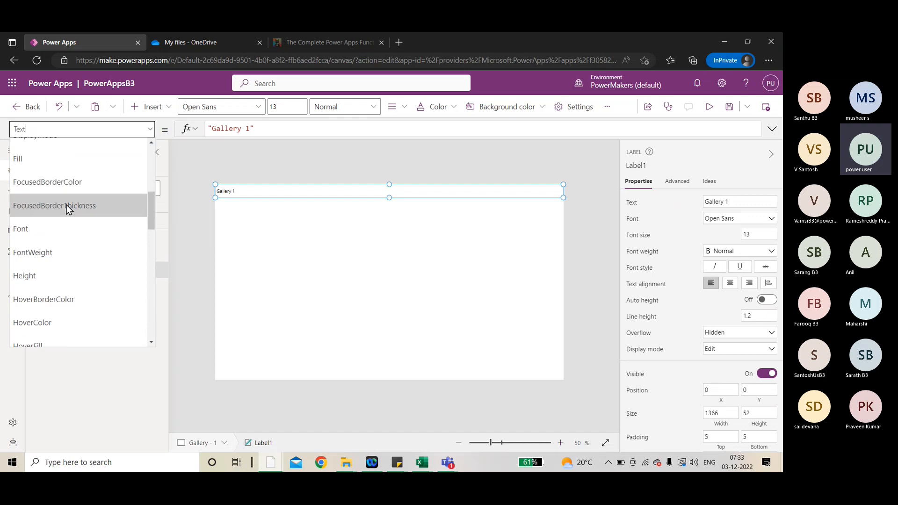
{"action": "left_click", "coordinate": [54, 229]}
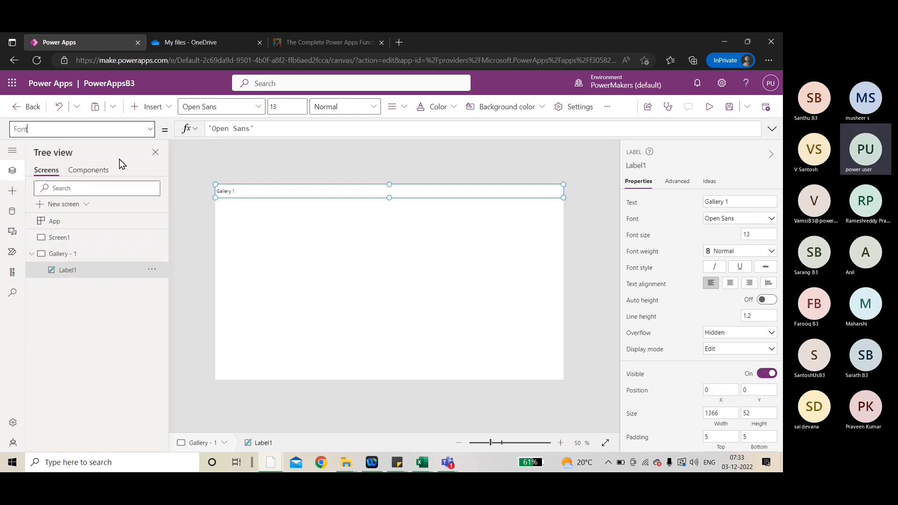
{"action": "left_click", "coordinate": [134, 129]}
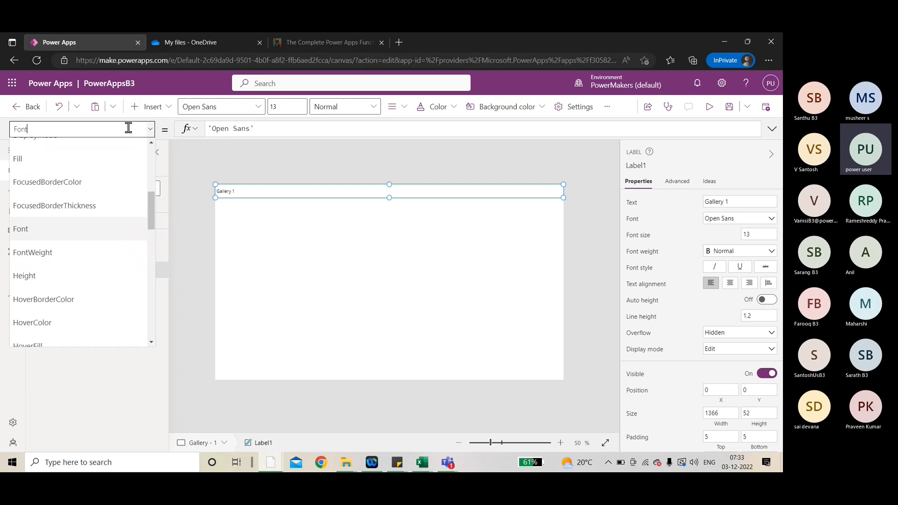
{"action": "left_click", "coordinate": [268, 128]}
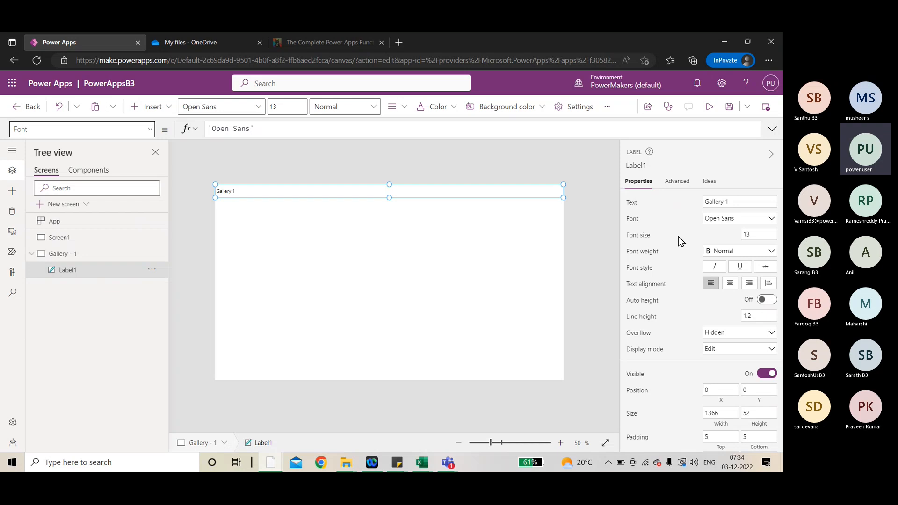
Step: Try the fonts Dancing Script and Arial on the Gallery 1 label
{"action": "left_click", "coordinate": [715, 225]}
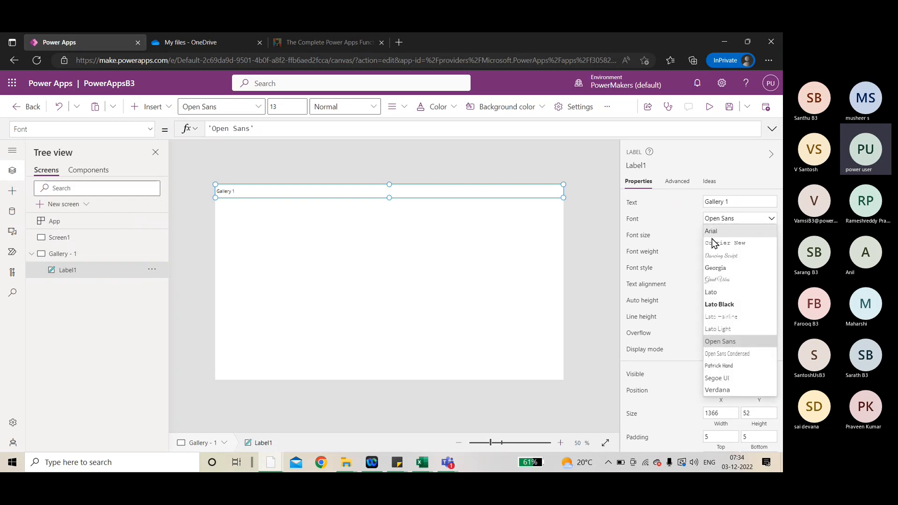
{"action": "left_click", "coordinate": [710, 255]}
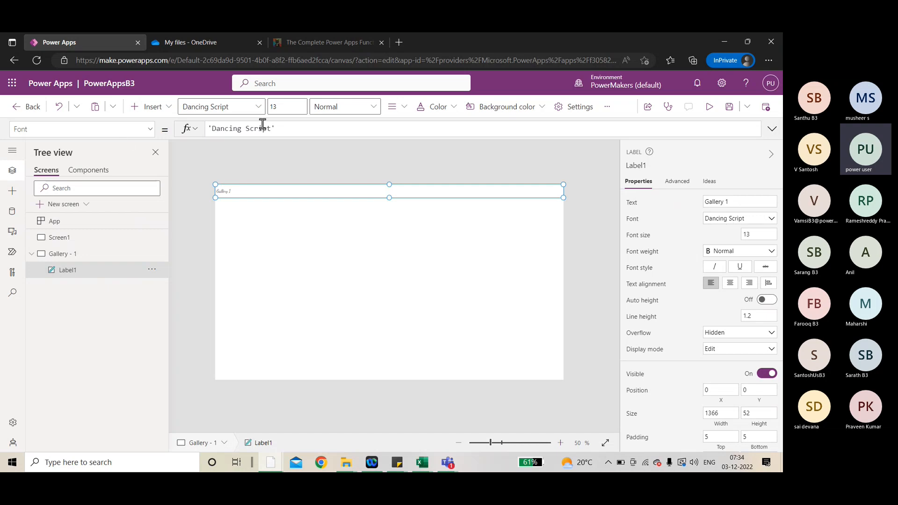
{"action": "left_click", "coordinate": [715, 220]}
{"action": "left_click", "coordinate": [720, 234]}
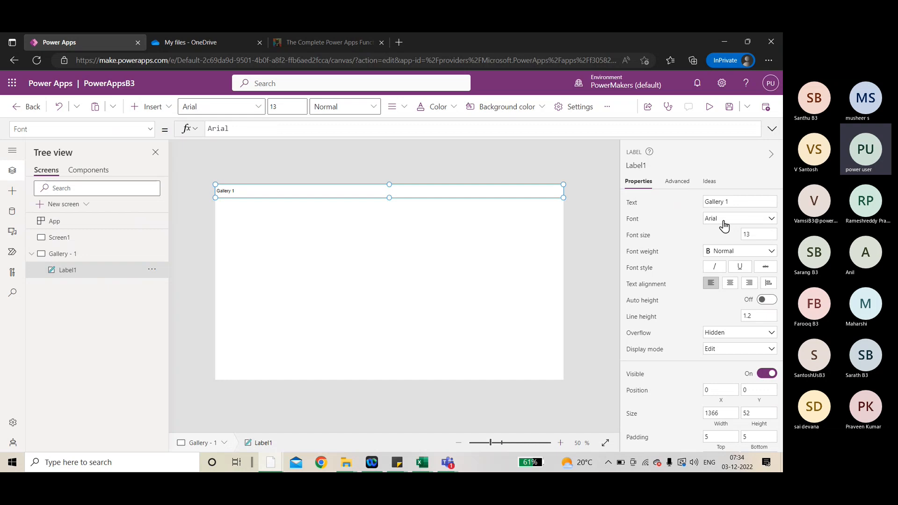
Step: Set the Gallery 1 label's font to Courier New and its font size to 20
{"action": "left_click", "coordinate": [724, 224]}
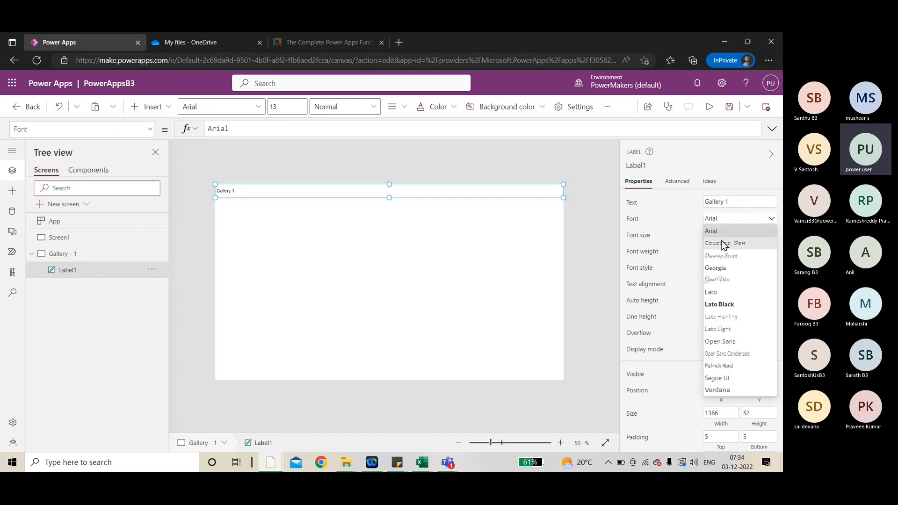
{"action": "left_click", "coordinate": [724, 243]}
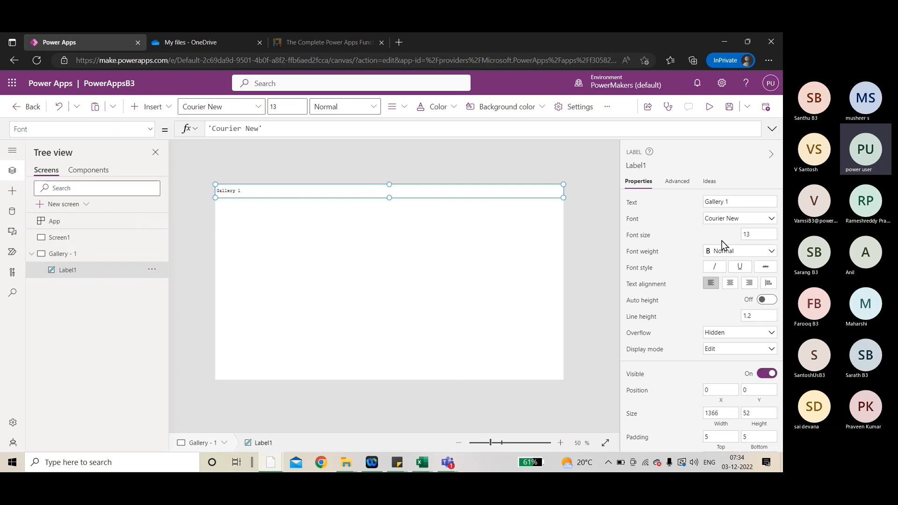
{"action": "key", "text": "Tab"}
{"action": "type", "text": "130"}
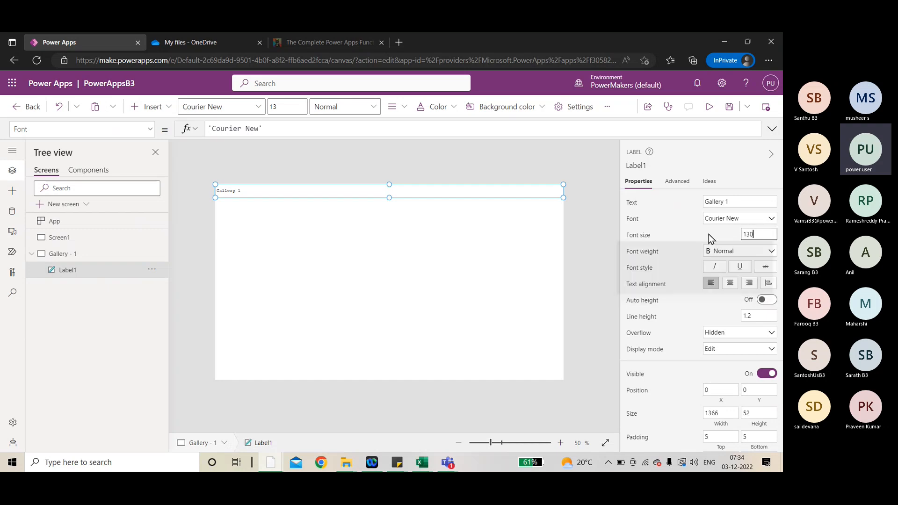
{"action": "key", "text": "BackSpace"}
{"action": "key", "text": "BackSpace"}
{"action": "key", "text": "BackSpace"}
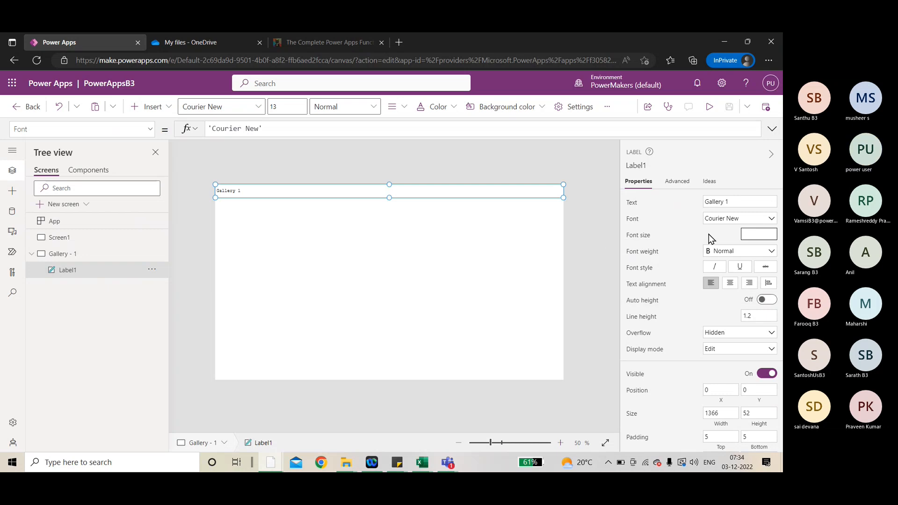
{"action": "type", "text": "20"}
{"action": "key", "text": "Return"}
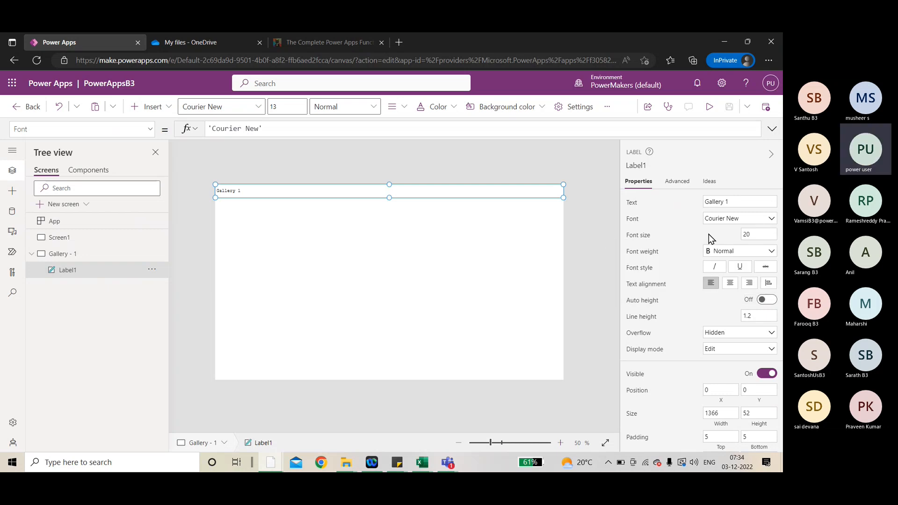
Step: Make the Gallery 1 label's text bold and center it horizontally
{"action": "left_click", "coordinate": [720, 251]}
{"action": "left_click", "coordinate": [720, 265]}
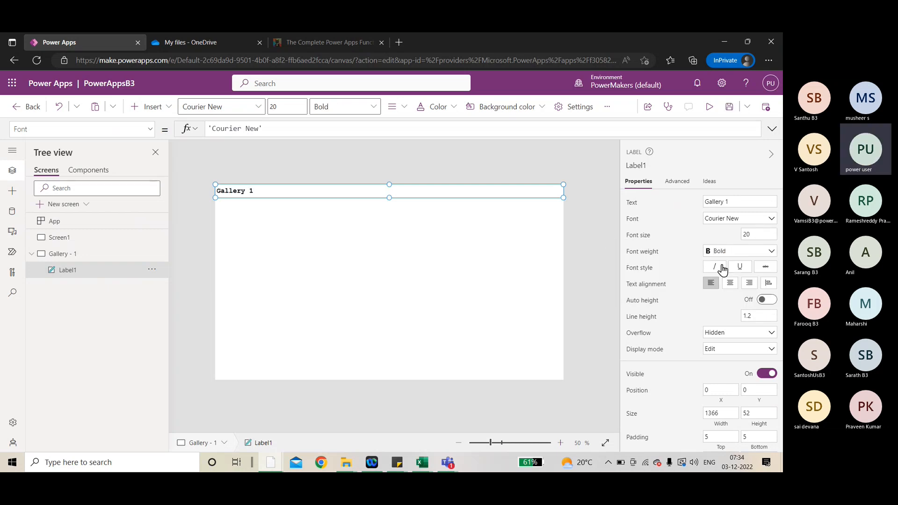
{"action": "left_click", "coordinate": [729, 283]}
Step: Give the Gallery 1 label white text and a blue RGBA(56, 96, 178, 1) fill, and return to the screen itself
{"action": "scroll", "coordinate": [721, 315], "scroll_direction": "down", "scroll_amount": 3}
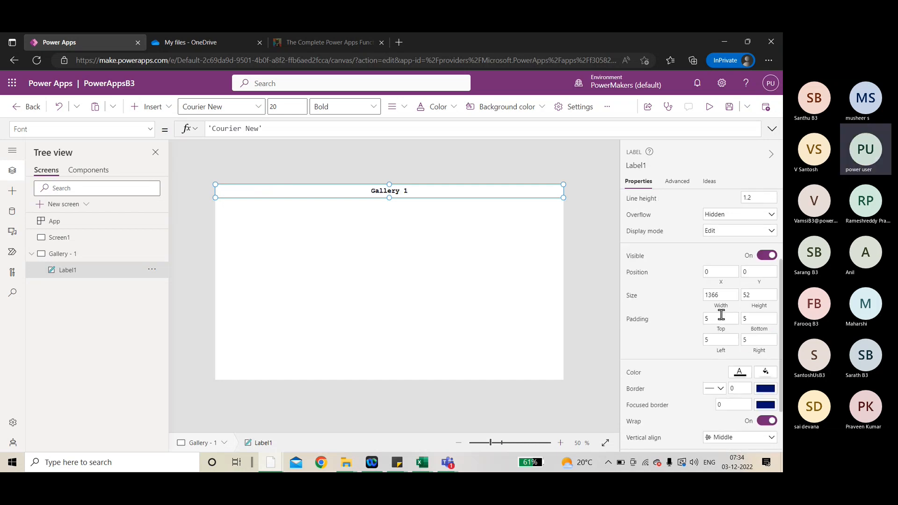
{"action": "scroll", "coordinate": [678, 262], "scroll_direction": "up", "scroll_amount": 1}
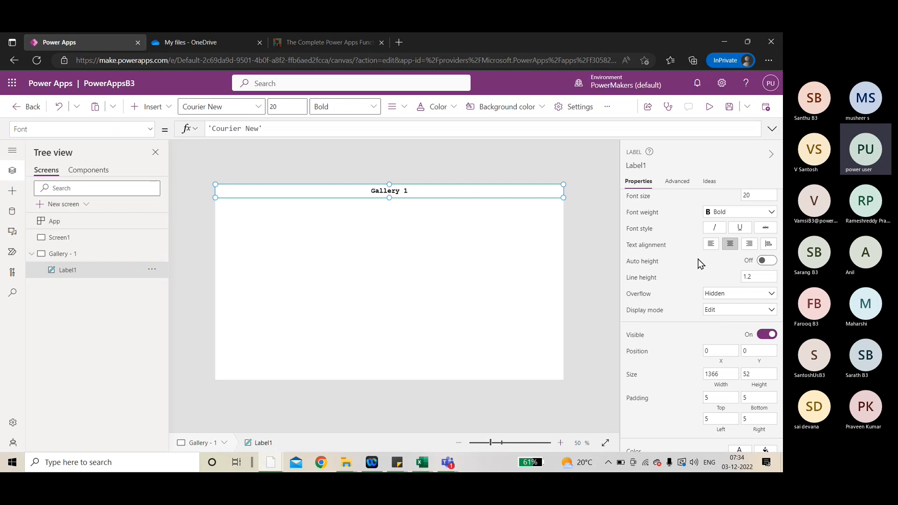
{"action": "scroll", "coordinate": [699, 262], "scroll_direction": "down", "scroll_amount": 2}
{"action": "scroll", "coordinate": [698, 259], "scroll_direction": "down", "scroll_amount": 3}
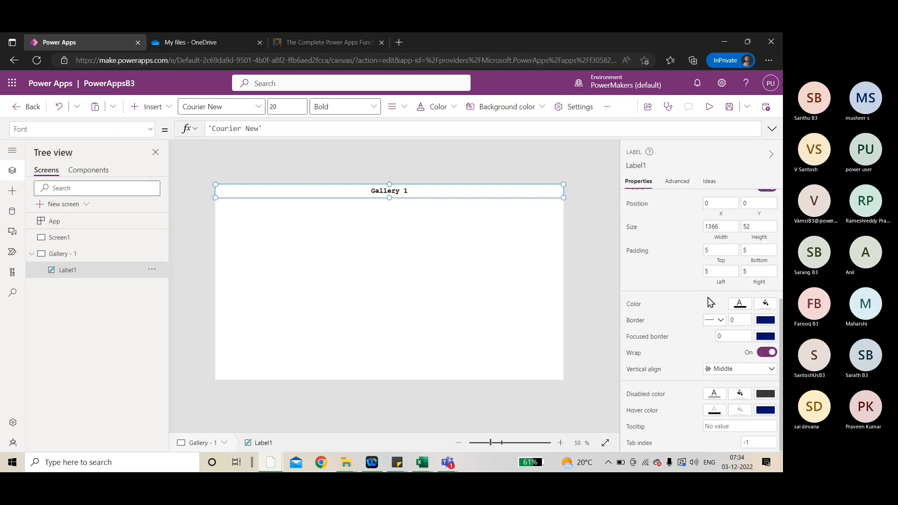
{"action": "left_click", "coordinate": [739, 305]}
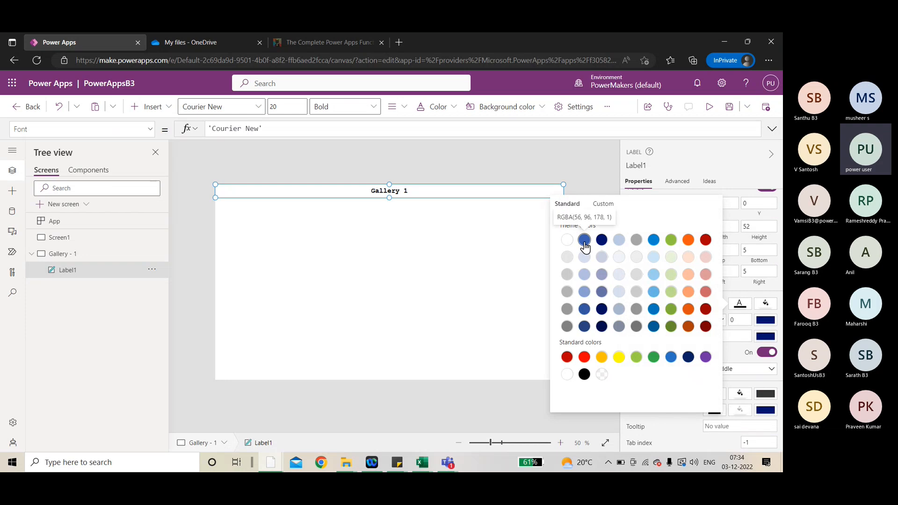
{"action": "left_click", "coordinate": [567, 240]}
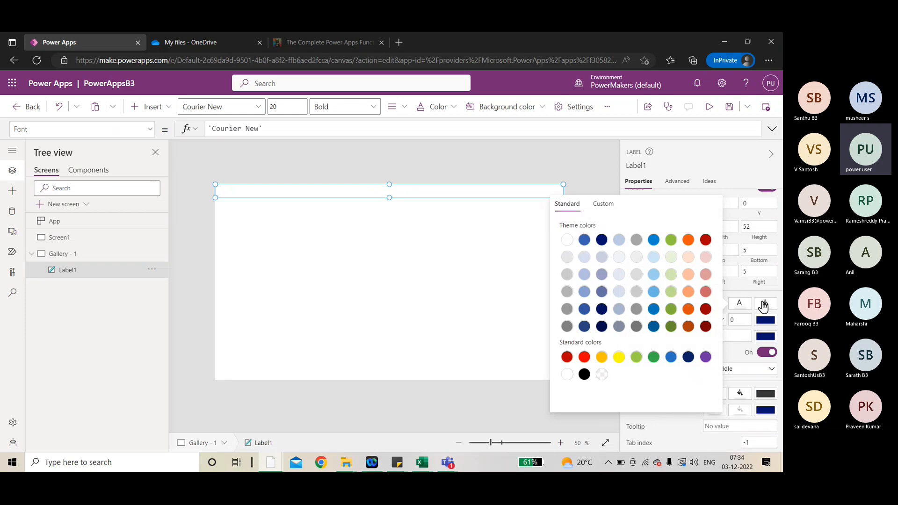
{"action": "left_click", "coordinate": [764, 305]}
{"action": "left_click", "coordinate": [609, 241]}
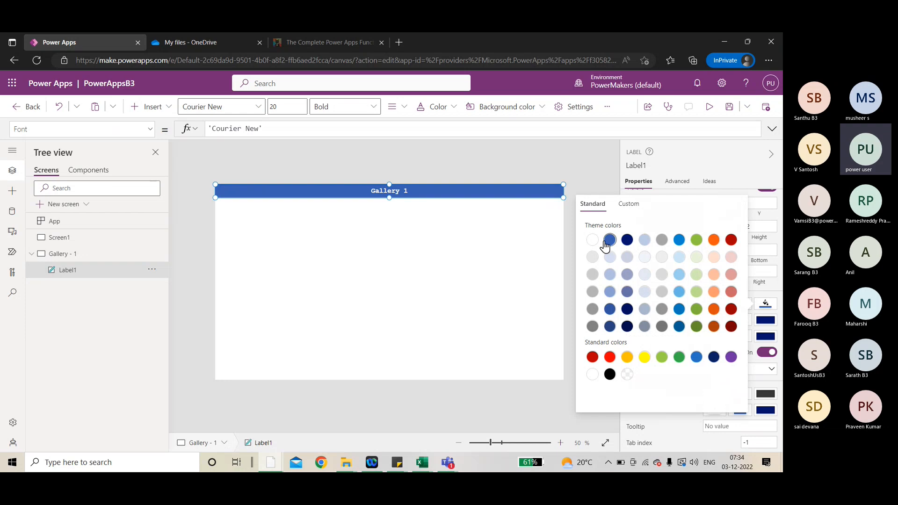
{"action": "left_click", "coordinate": [508, 256]}
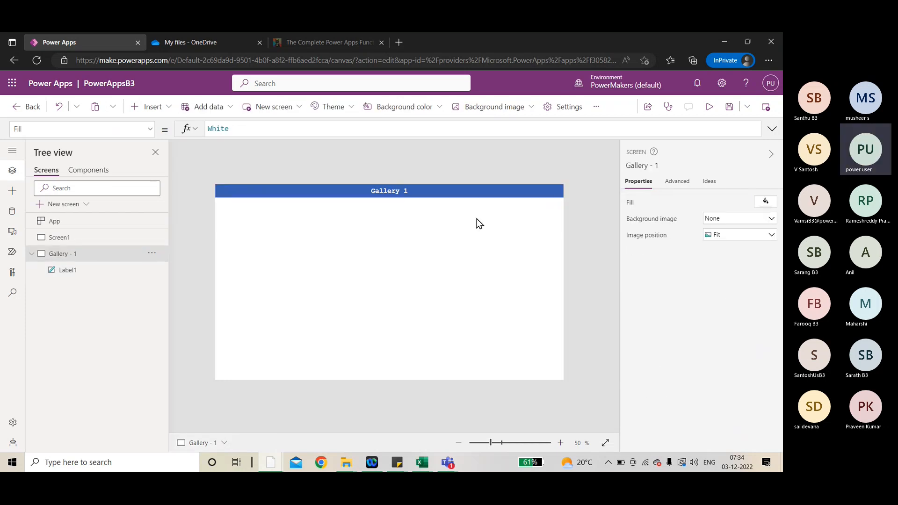
Step: Change the Gallery 1 header label's font to Lato Black and return to the screen itself
{"action": "left_click", "coordinate": [464, 190]}
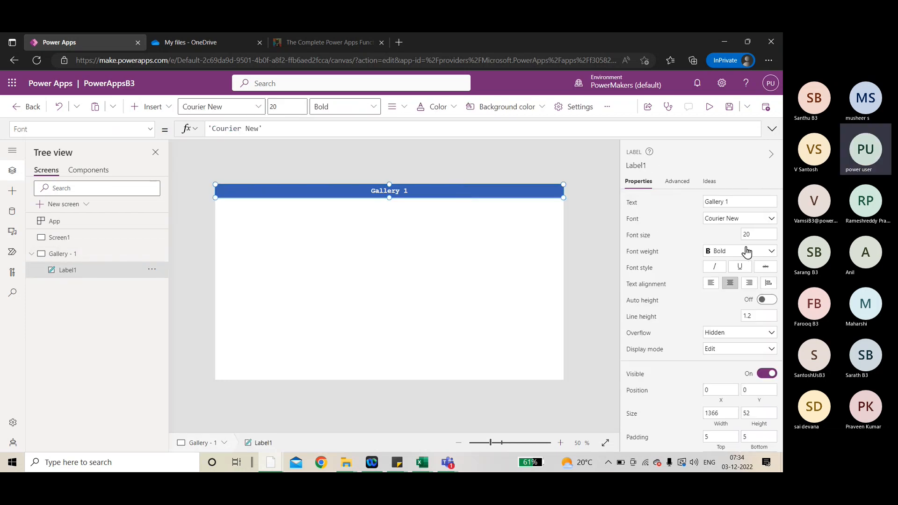
{"action": "left_click", "coordinate": [741, 223]}
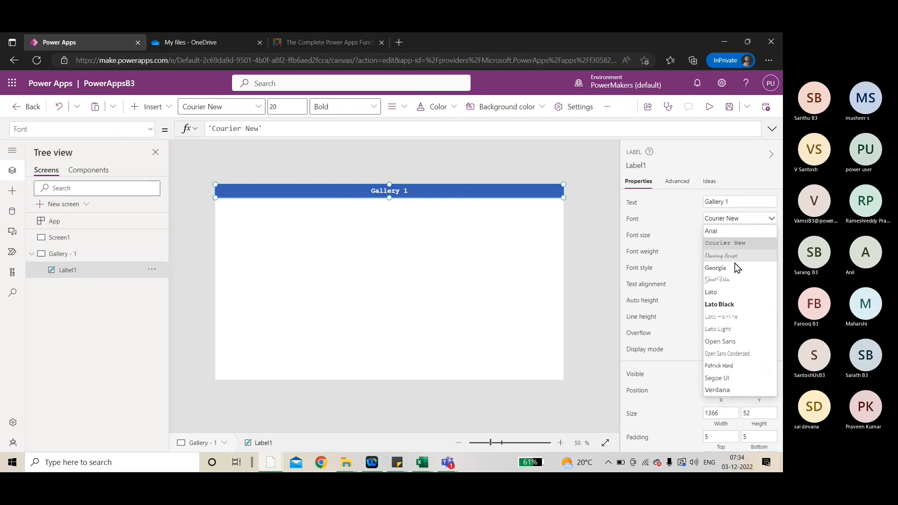
{"action": "left_click", "coordinate": [725, 305]}
{"action": "left_click", "coordinate": [510, 259]}
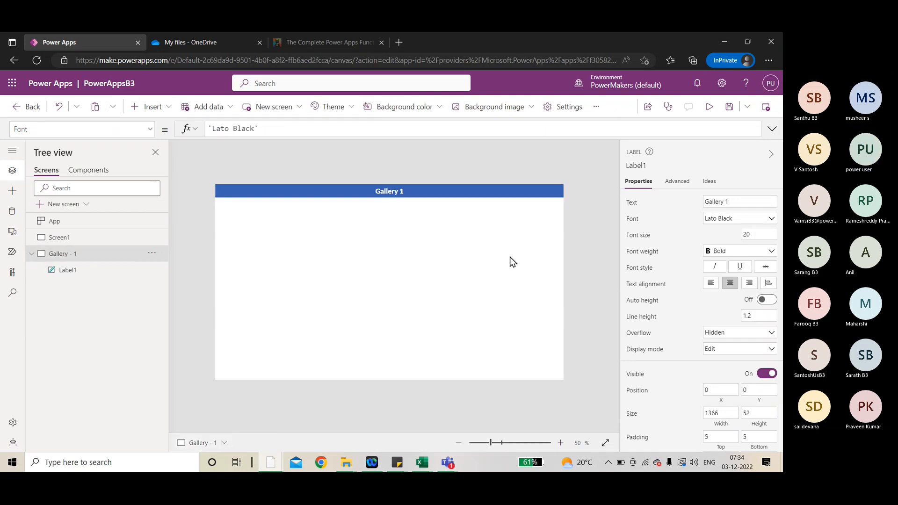
{"action": "left_click", "coordinate": [402, 193]}
{"action": "left_click", "coordinate": [406, 232]}
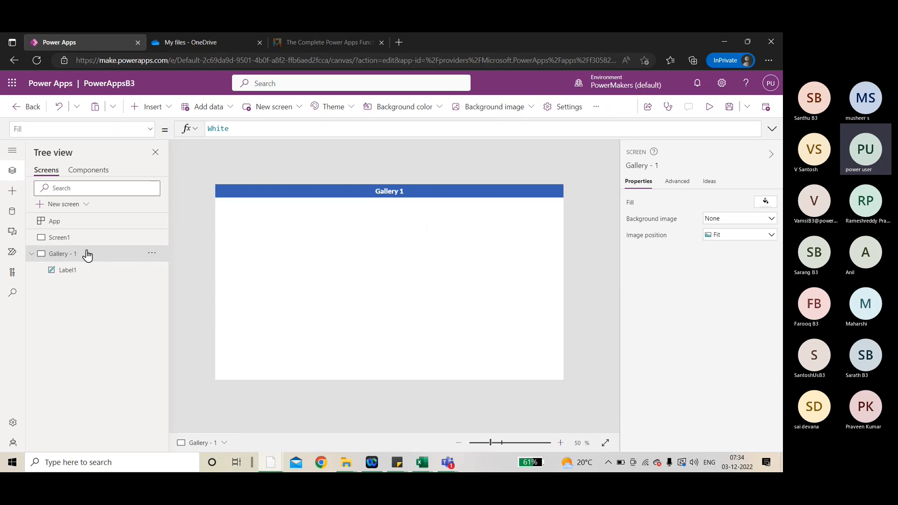
Step: Look at the header label's list of properties and save the app
{"action": "left_click", "coordinate": [69, 271]}
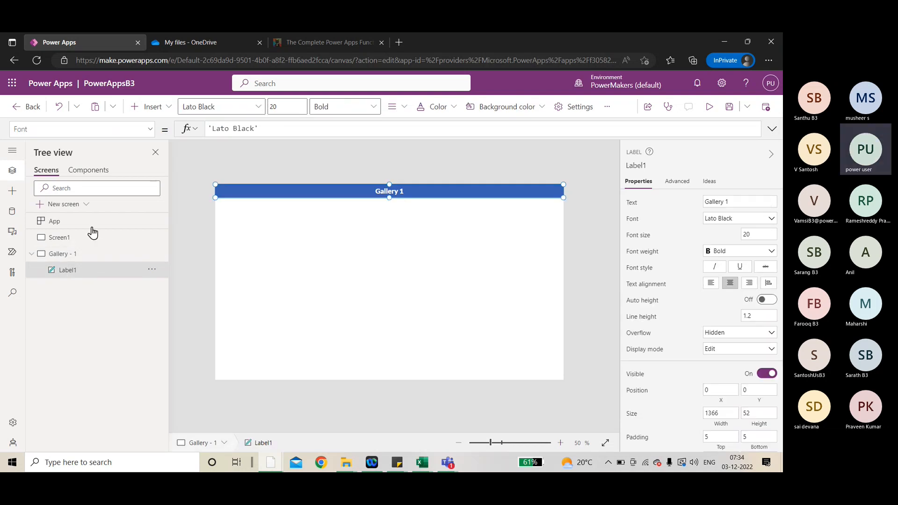
{"action": "left_click", "coordinate": [160, 112]}
{"action": "left_click", "coordinate": [161, 113]}
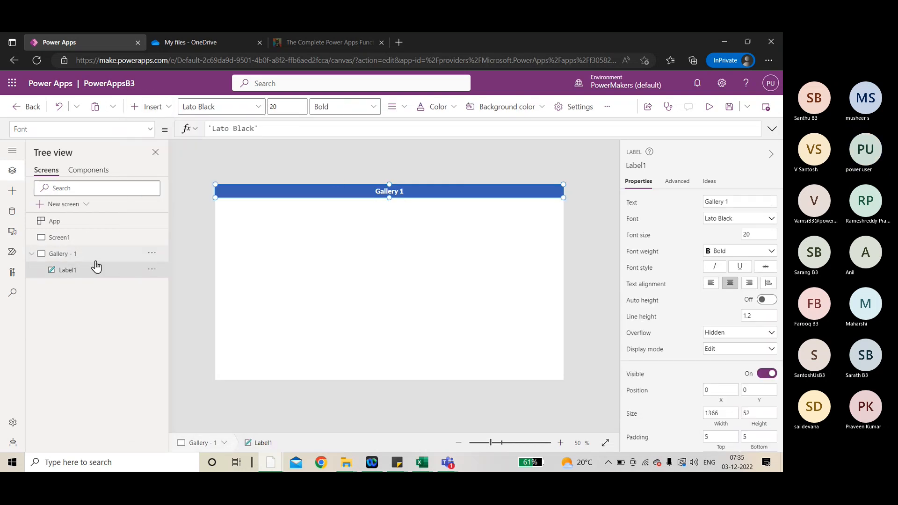
{"action": "left_click", "coordinate": [150, 133]}
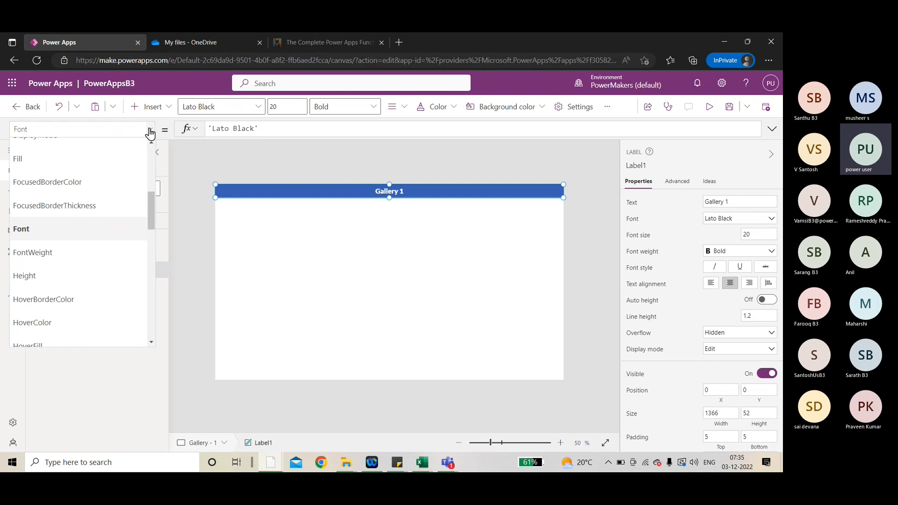
{"action": "left_click", "coordinate": [150, 132]}
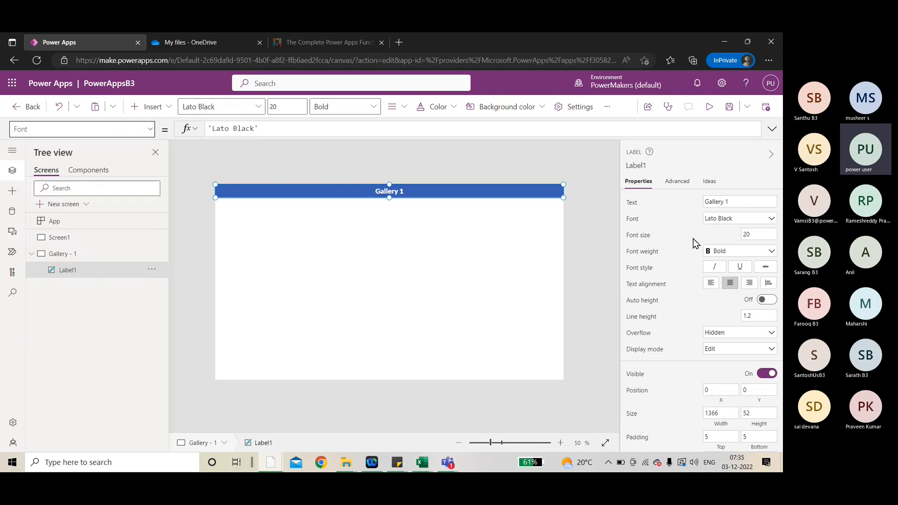
{"action": "left_click", "coordinate": [451, 221]}
{"action": "left_click", "coordinate": [449, 192]}
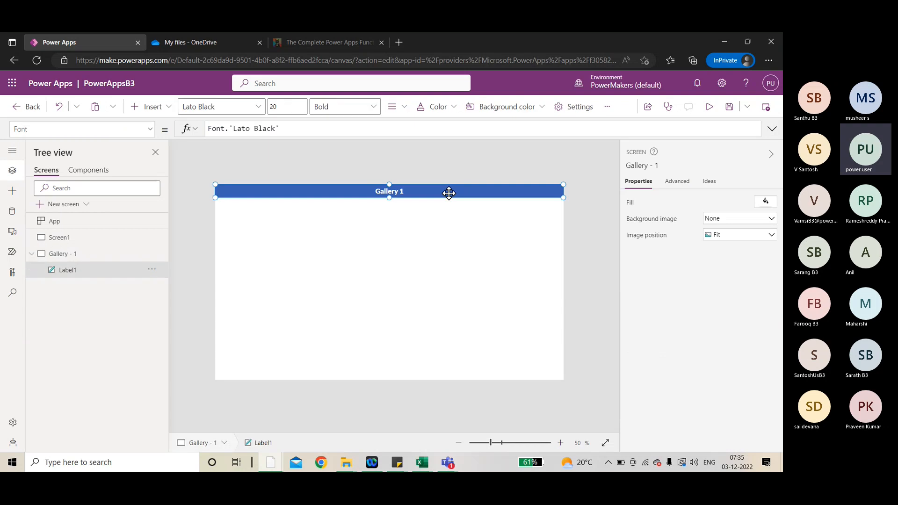
{"action": "left_click", "coordinate": [446, 225]}
{"action": "key", "text": "ctrl+s"}
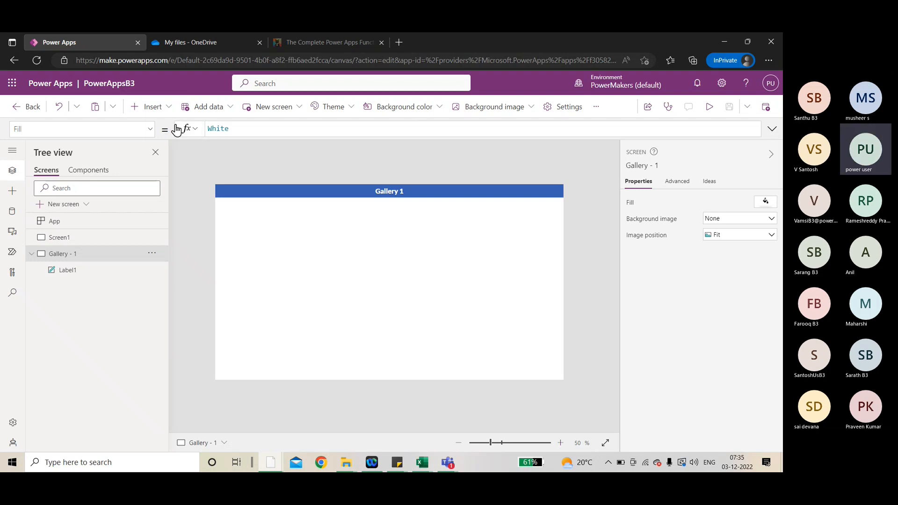
Step: Insert a vertical gallery on the Gallery - 1 screen and move it below the header to about X 33, Y 114
{"action": "left_click", "coordinate": [164, 109]}
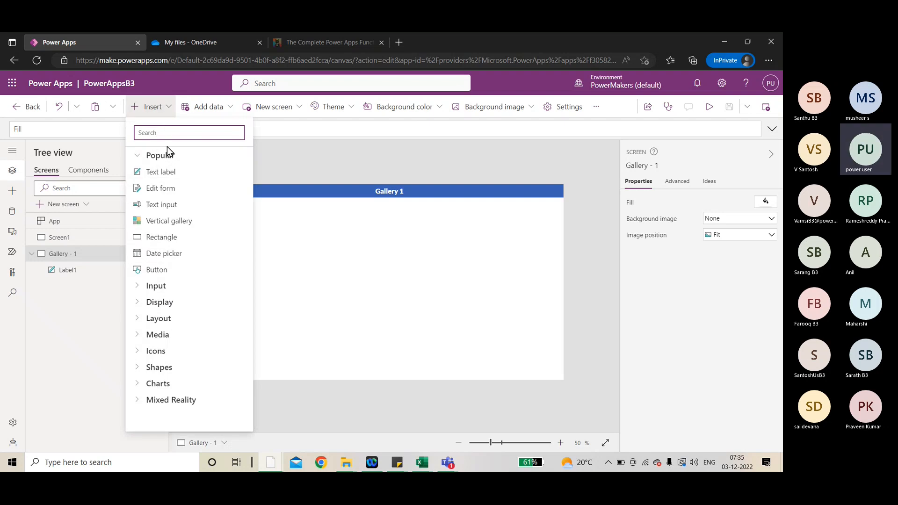
{"action": "type", "text": "gall"}
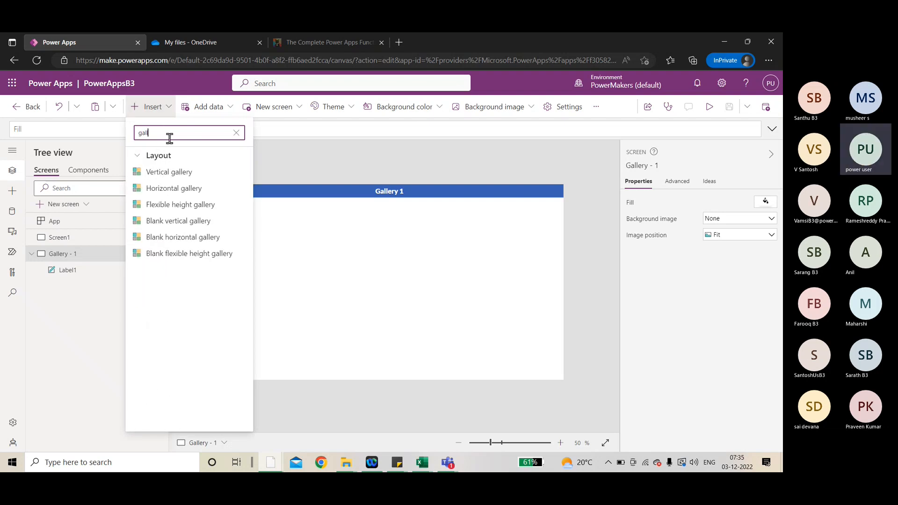
{"action": "left_click", "coordinate": [165, 172]}
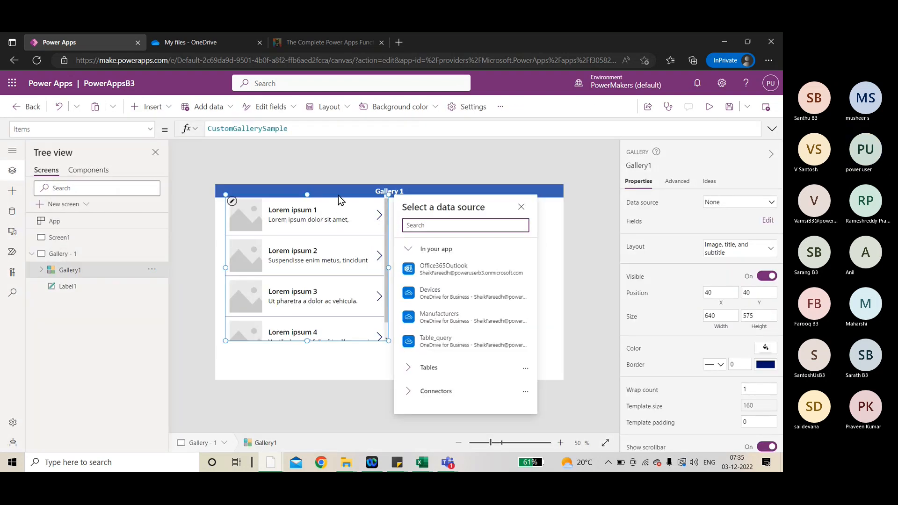
{"action": "left_click_drag", "start_coordinate": [338, 193], "coordinate": [336, 213]}
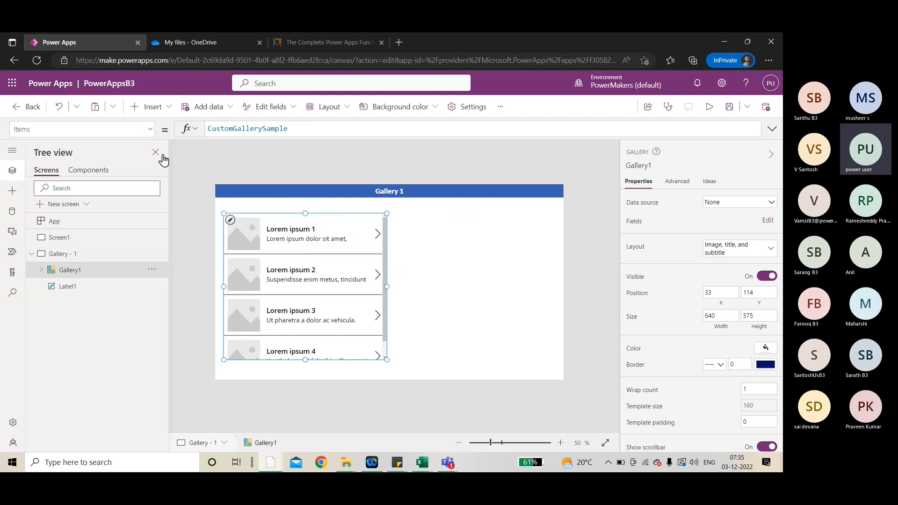
Step: Try Table_query as the vertical gallery's data source
{"action": "left_click", "coordinate": [45, 131]}
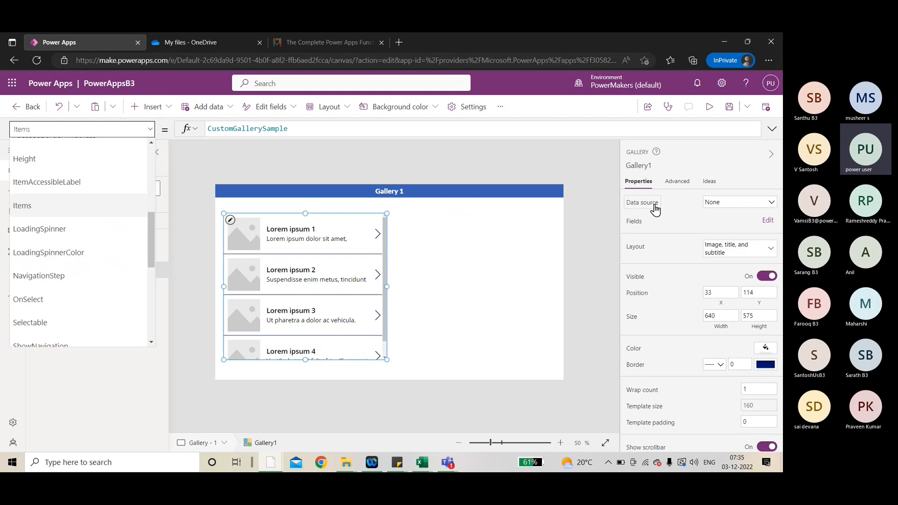
{"action": "left_click", "coordinate": [718, 208]}
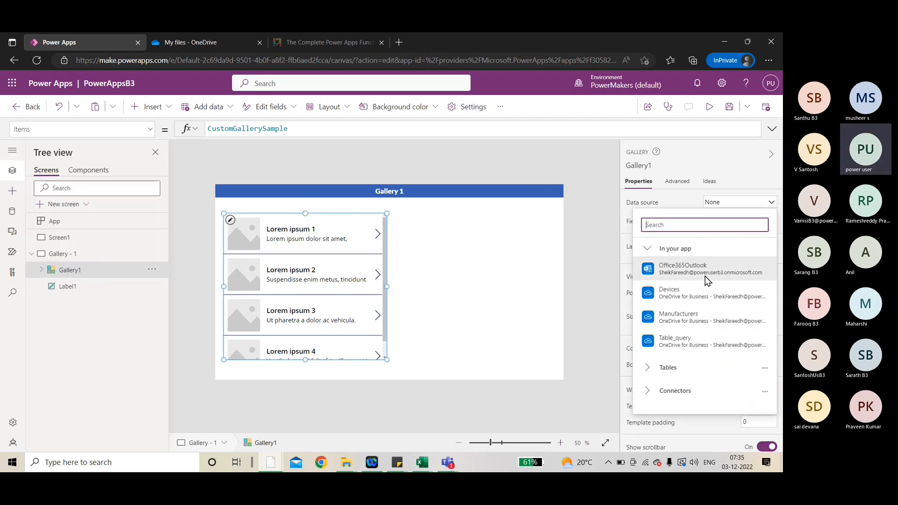
{"action": "mouse_move", "coordinate": [676, 316]}
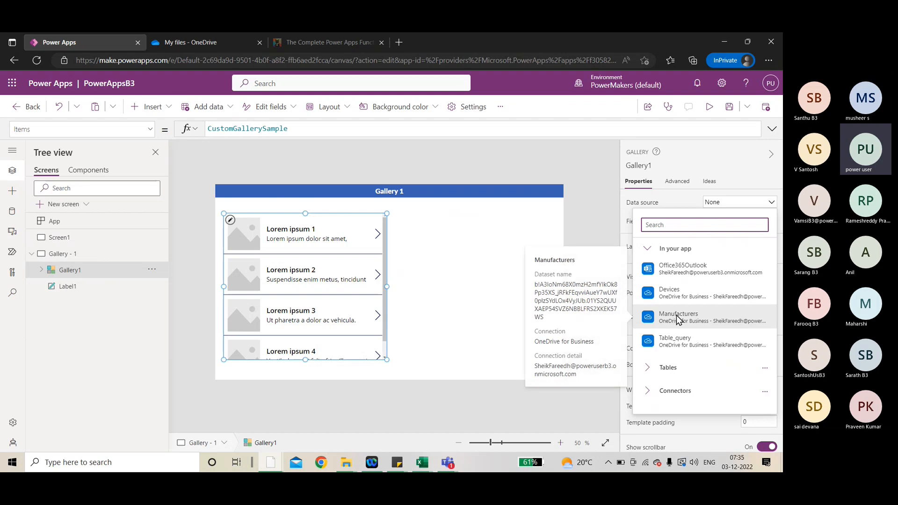
{"action": "left_click", "coordinate": [677, 340]}
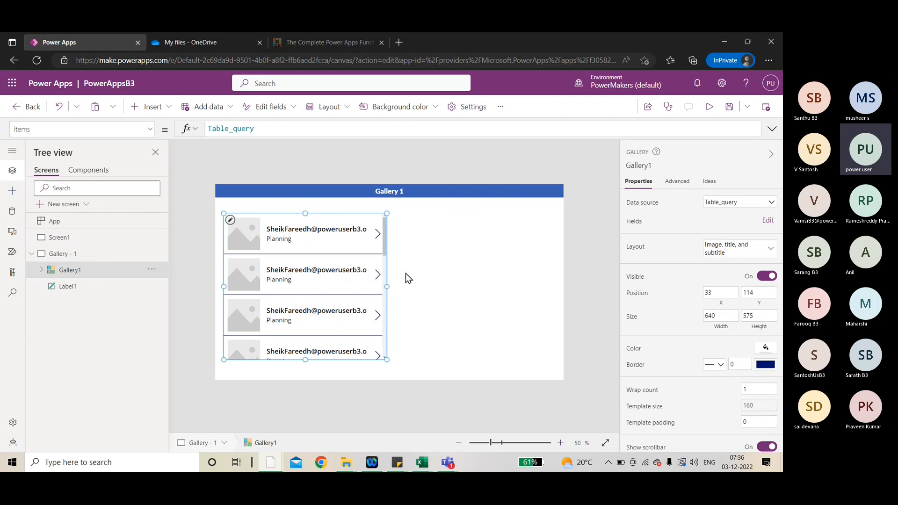
Step: Widen the gallery to about 728 and look through its records
{"action": "left_click_drag", "start_coordinate": [386, 286], "coordinate": [409, 286]}
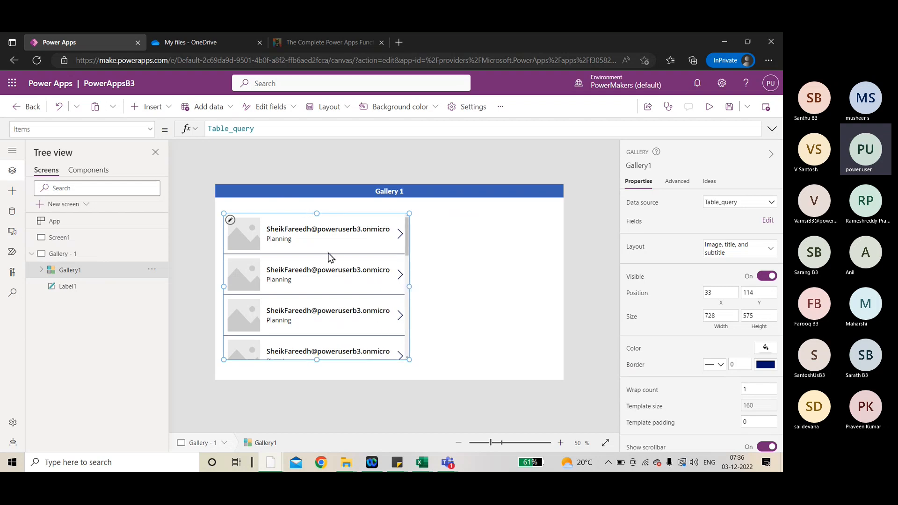
{"action": "scroll", "coordinate": [331, 257], "scroll_direction": "down", "scroll_amount": 3}
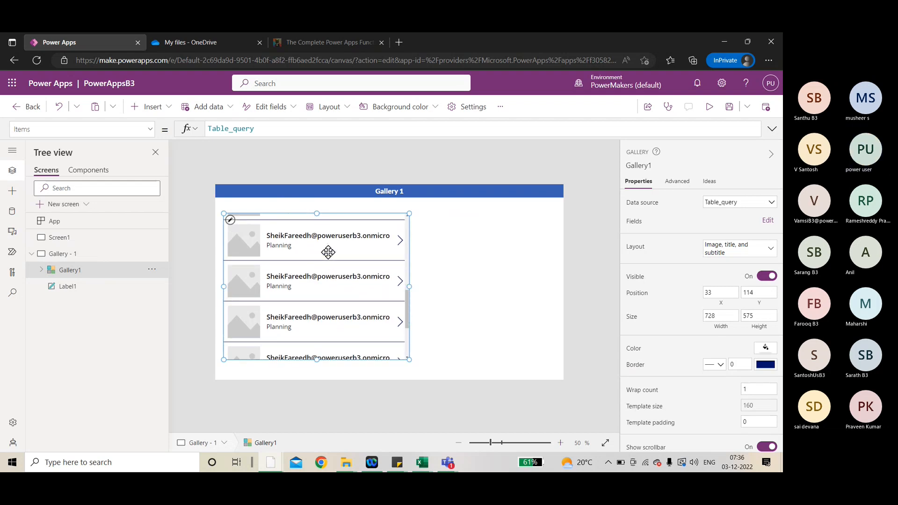
{"action": "scroll", "coordinate": [328, 253], "scroll_direction": "down", "scroll_amount": 1}
{"action": "scroll", "coordinate": [328, 253], "scroll_direction": "up", "scroll_amount": 3}
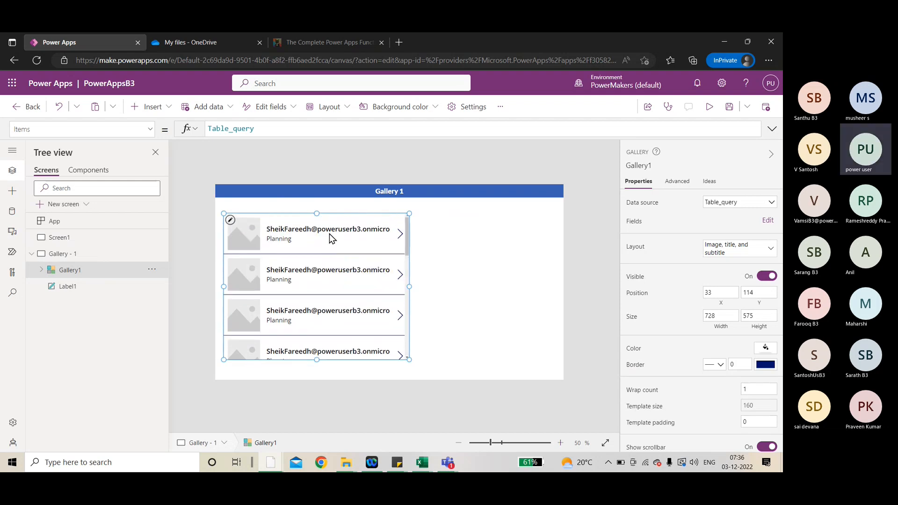
Step: Try Devices as the gallery's data source, and settle on Manufacturers instead
{"action": "left_click", "coordinate": [749, 207]}
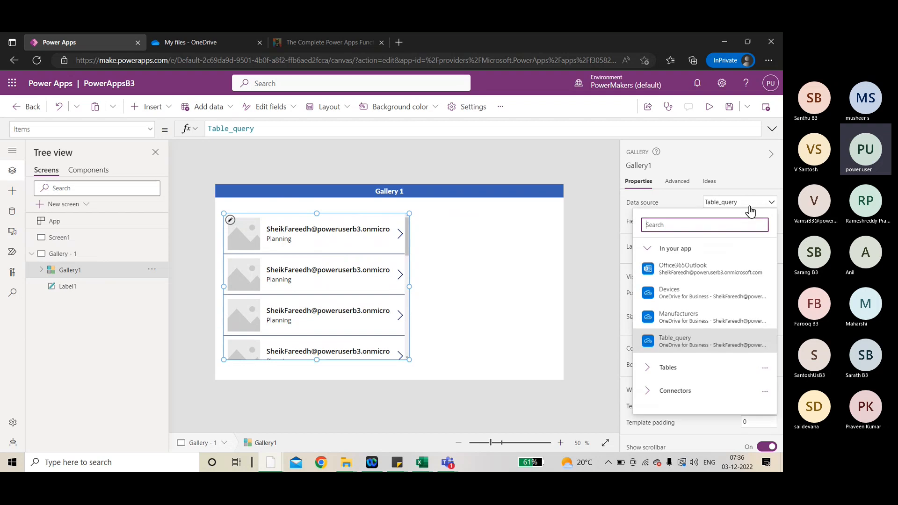
{"action": "left_click", "coordinate": [688, 294]}
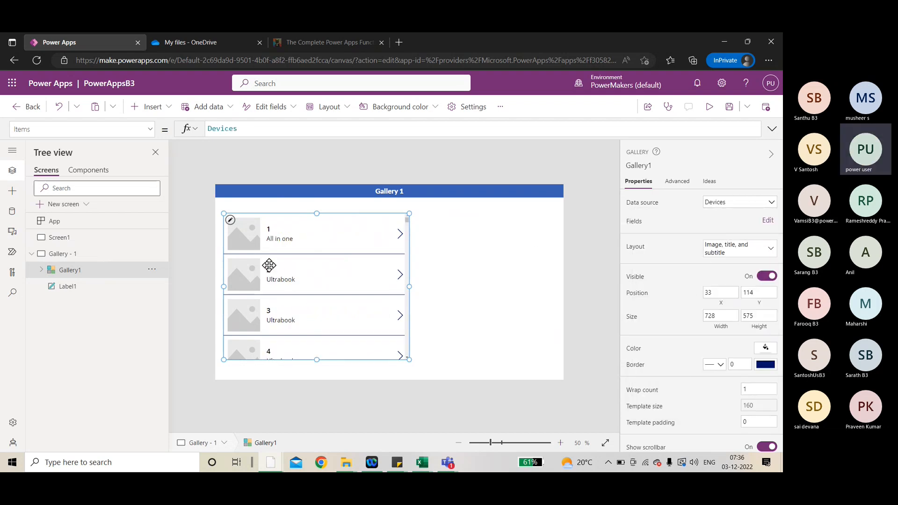
{"action": "left_click", "coordinate": [728, 206]}
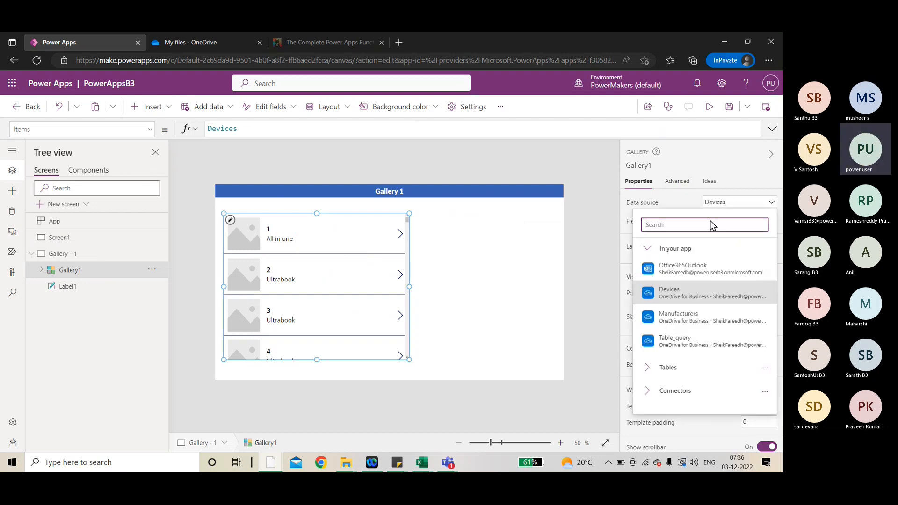
{"action": "left_click", "coordinate": [677, 314]}
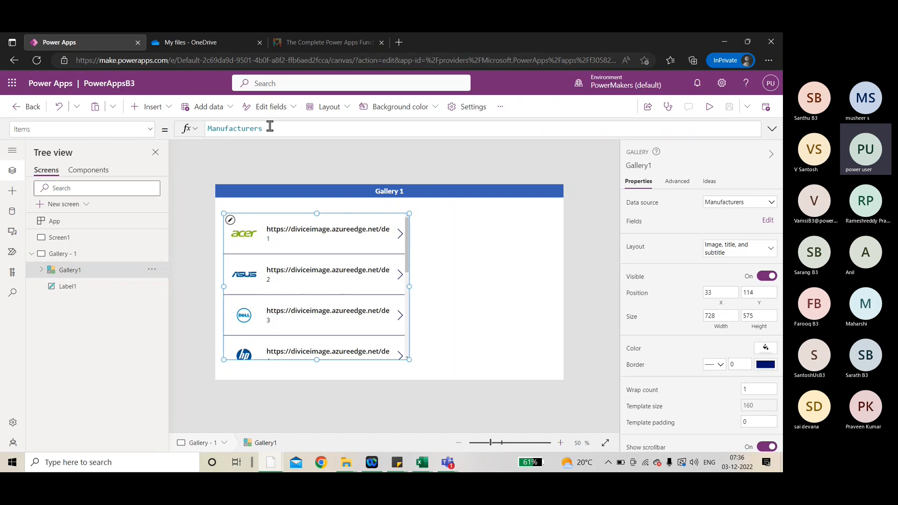
Step: Resize the gallery to about 716 by 633 and place it just under the header at about X 21, Y 69
{"action": "left_click", "coordinate": [334, 256]}
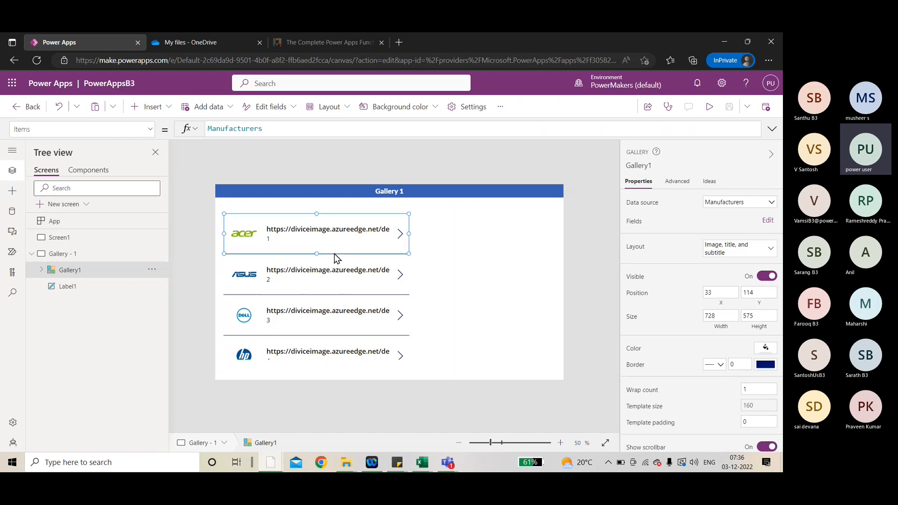
{"action": "left_click", "coordinate": [361, 277]}
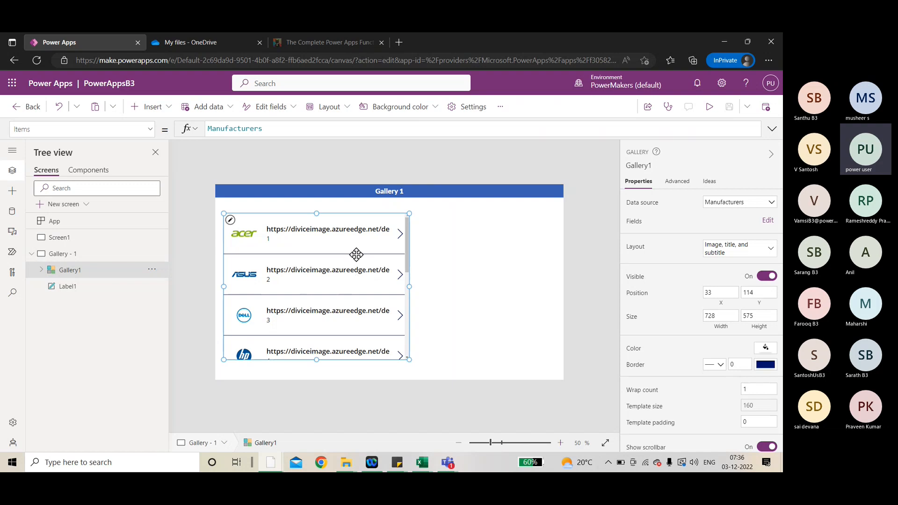
{"action": "mouse_move", "coordinate": [410, 286]}
{"action": "left_mouse_down"}
{"action": "mouse_move", "coordinate": [366, 279]}
{"action": "mouse_move", "coordinate": [395, 292]}
{"action": "mouse_move", "coordinate": [407, 287]}
{"action": "left_mouse_up"}
{"action": "left_click_drag", "start_coordinate": [326, 261], "coordinate": [326, 253]}
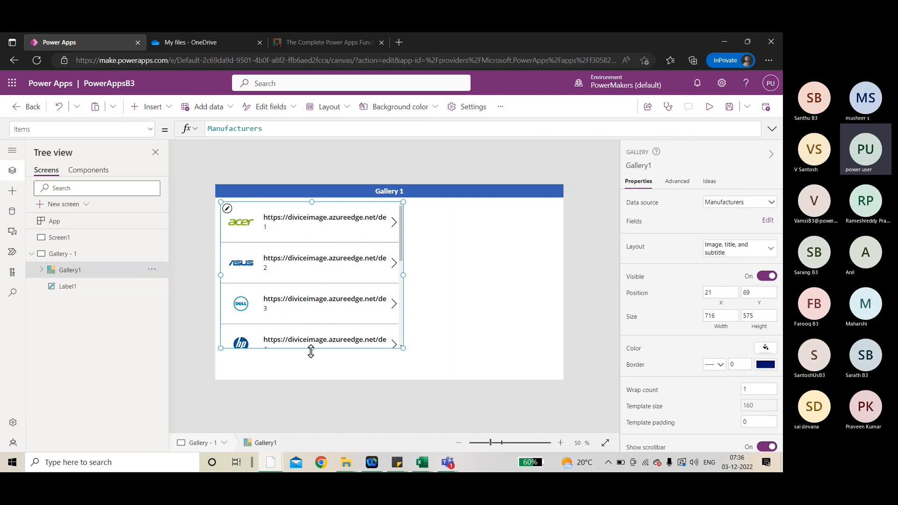
{"action": "left_click_drag", "start_coordinate": [312, 348], "coordinate": [310, 364]}
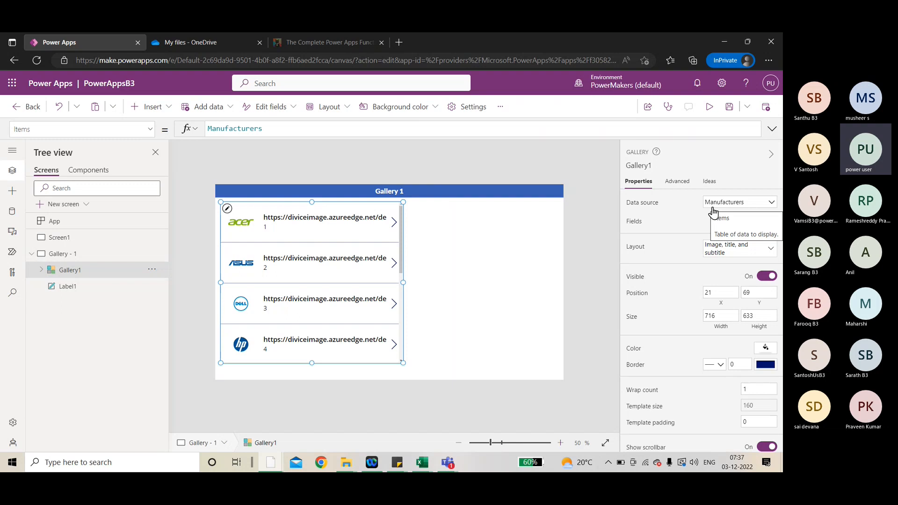
Step: Examine the ManufacturerID, Title, Image, HQ and Store columns of the Manufacturers sheet in Excel's Device-Order-Data.xlsx, and return to Power Apps
{"action": "mouse_move", "coordinate": [422, 463]}
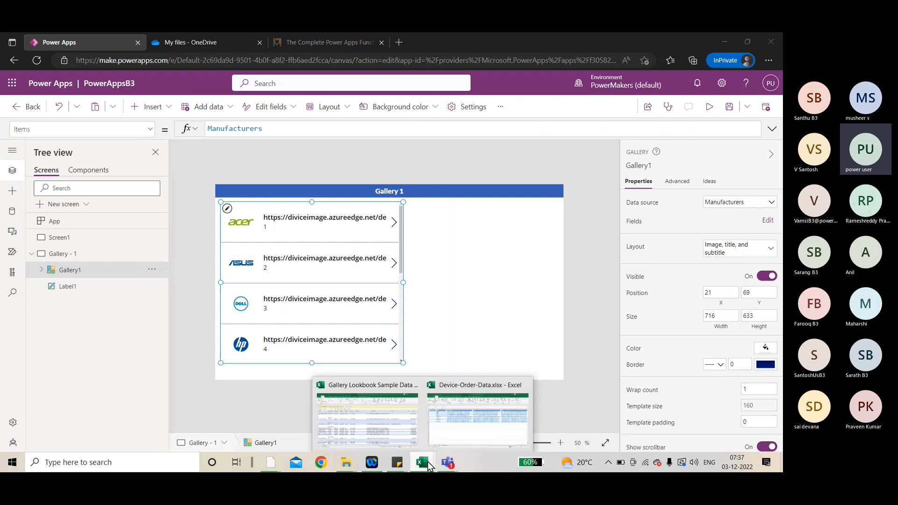
{"action": "left_click", "coordinate": [460, 417]}
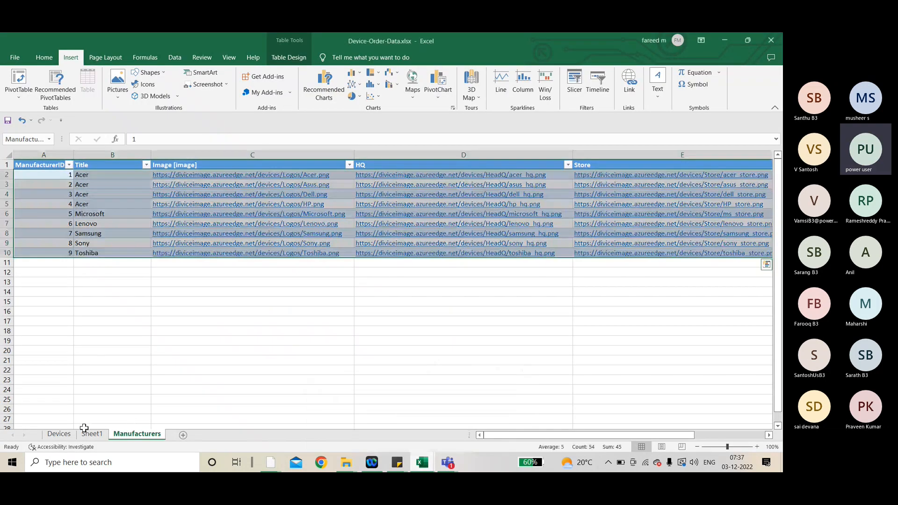
{"action": "left_click", "coordinate": [156, 321]}
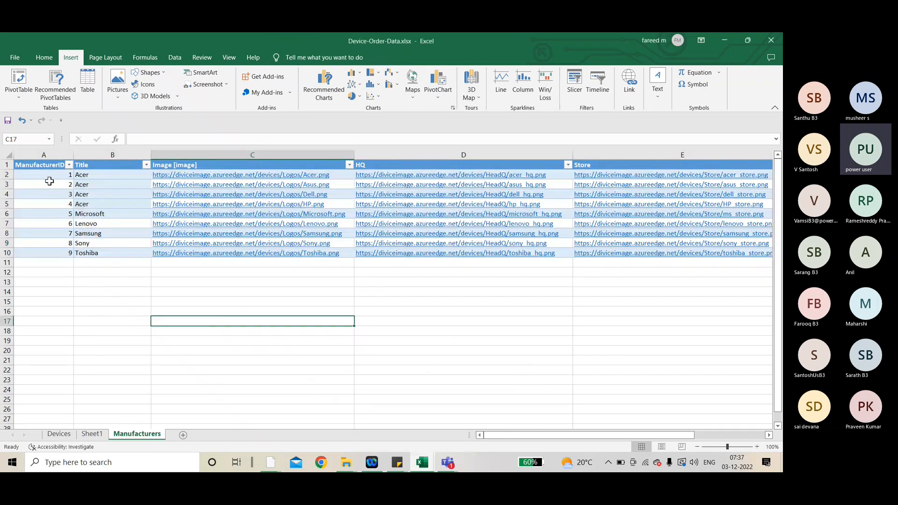
{"action": "left_click", "coordinate": [43, 155]}
{"action": "left_click", "coordinate": [112, 154]}
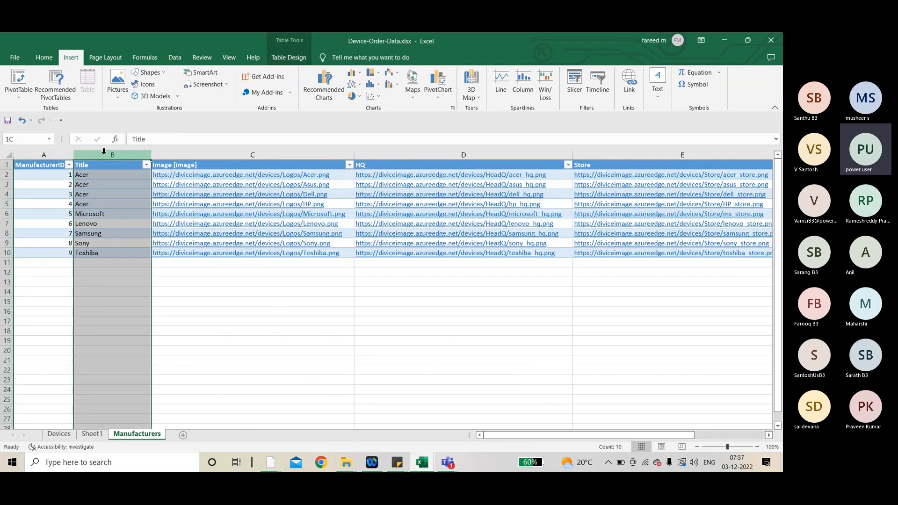
{"action": "left_click", "coordinate": [230, 155]}
{"action": "left_click", "coordinate": [463, 155]}
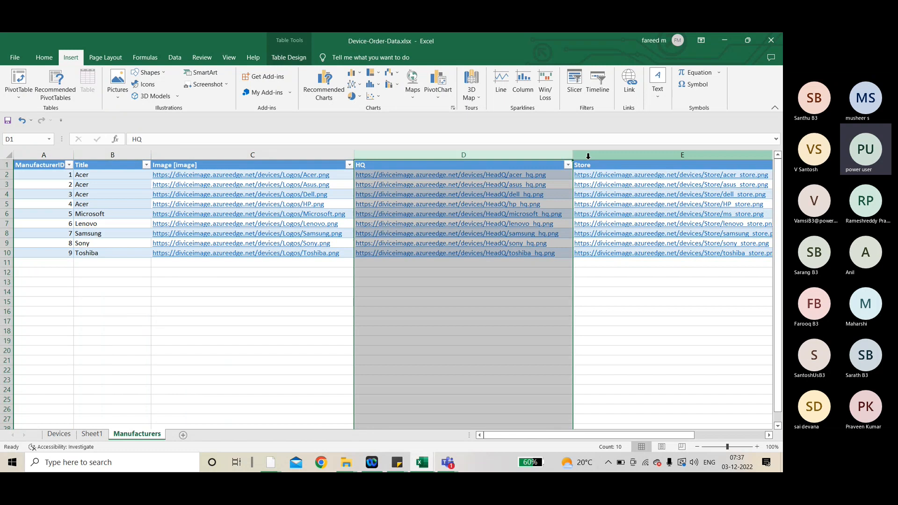
{"action": "left_click", "coordinate": [619, 154]}
{"action": "left_click_drag", "start_coordinate": [535, 439], "coordinate": [501, 418]}
{"action": "key", "text": "alt+Tab"}
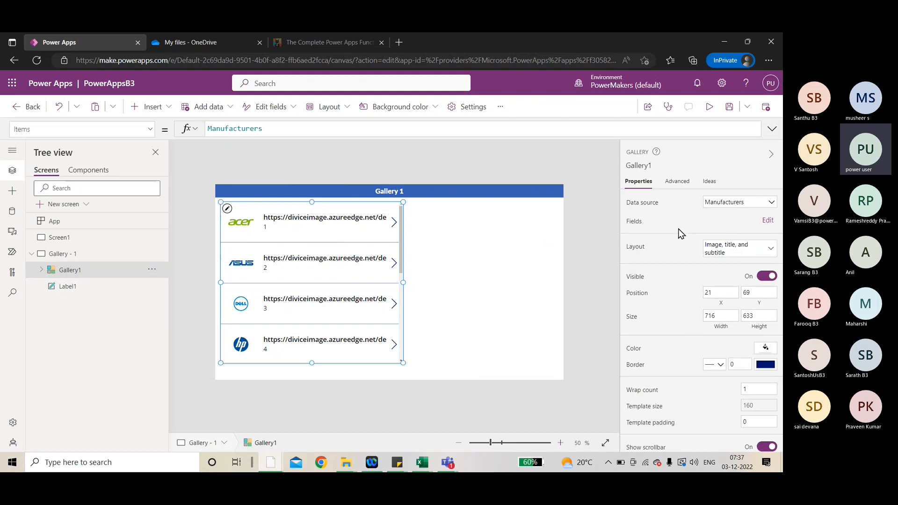
Step: Review the gallery's data source and compare its Image1, Subtitle1 and Title1 field mappings with the Manufacturers sheet columns in Excel
{"action": "left_click", "coordinate": [712, 206]}
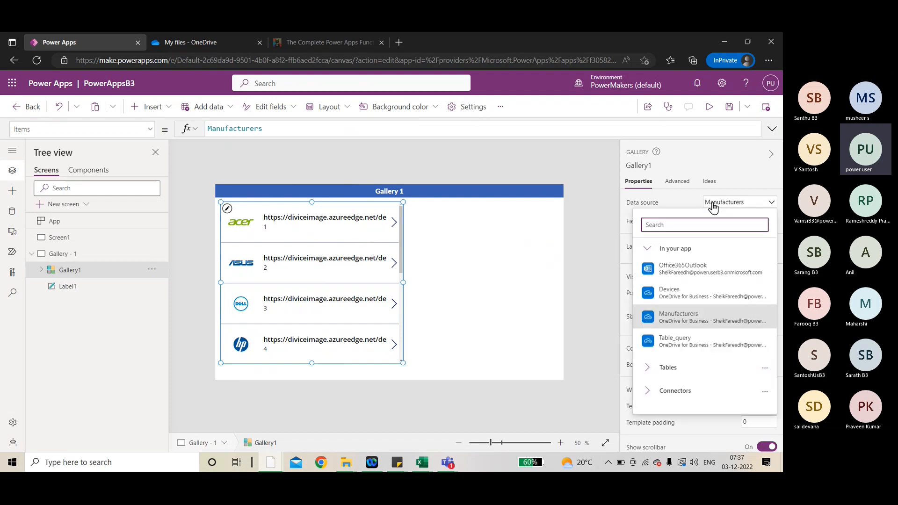
{"action": "left_click", "coordinate": [713, 206]}
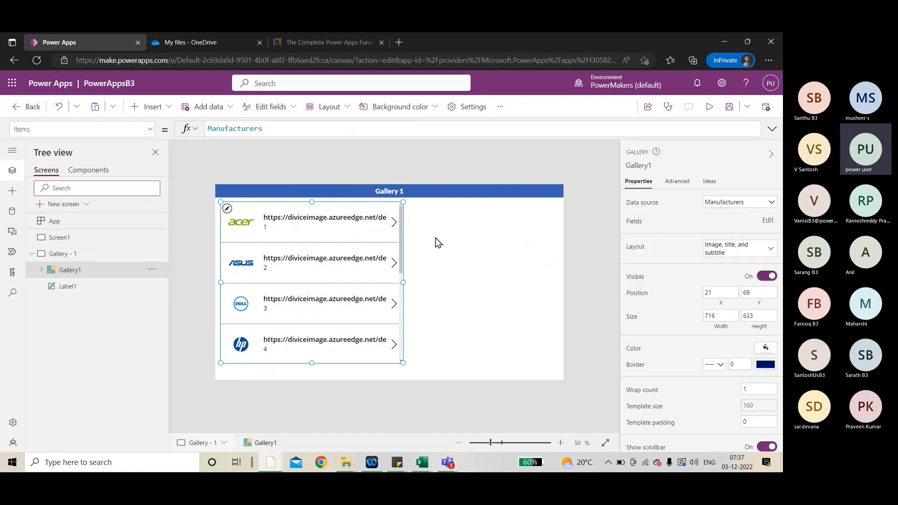
{"action": "left_click", "coordinate": [743, 222]}
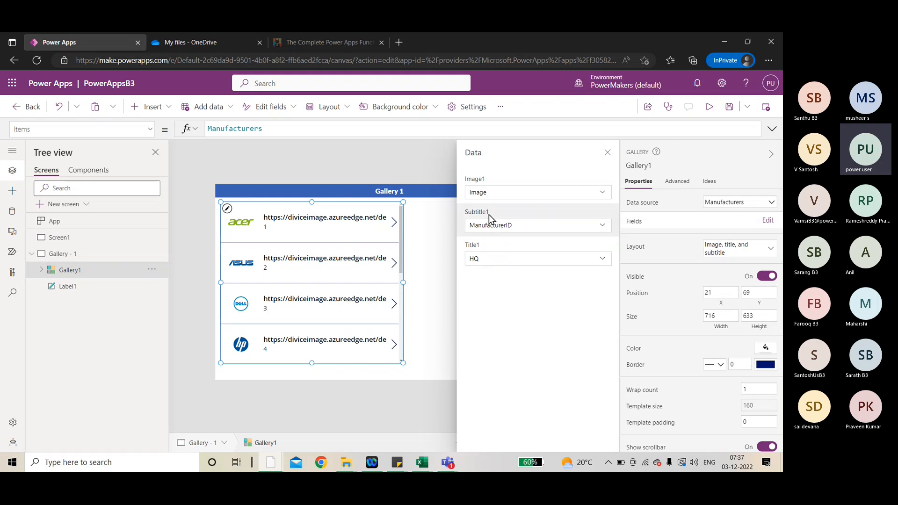
{"action": "key", "text": "alt+Tab"}
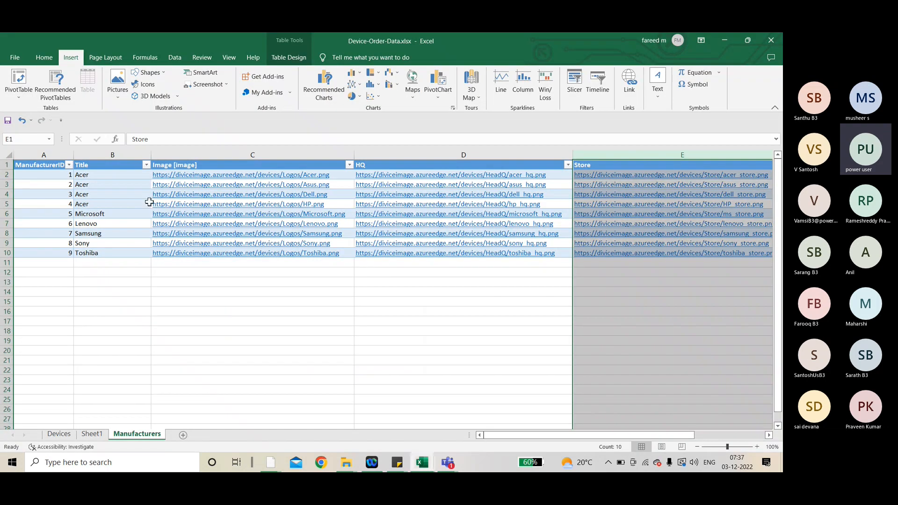
{"action": "left_click_drag", "start_coordinate": [572, 436], "coordinate": [702, 430]}
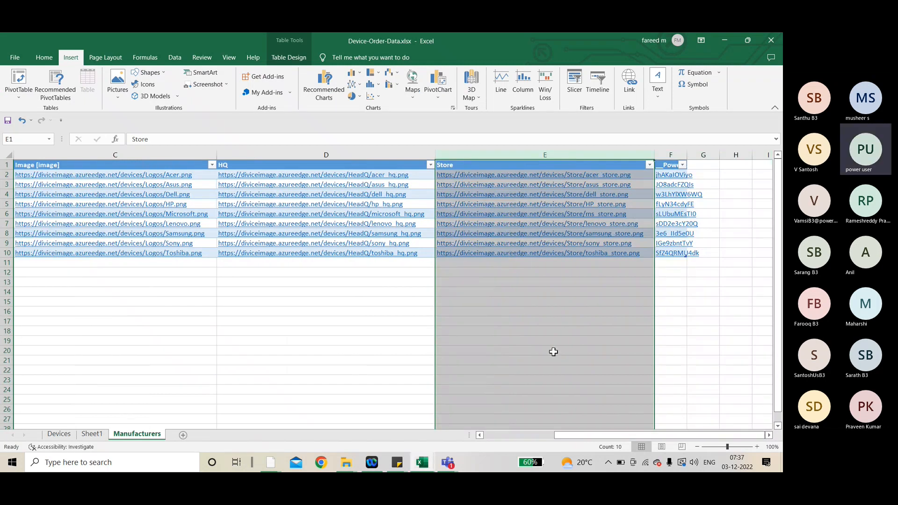
{"action": "left_click", "coordinate": [374, 154]}
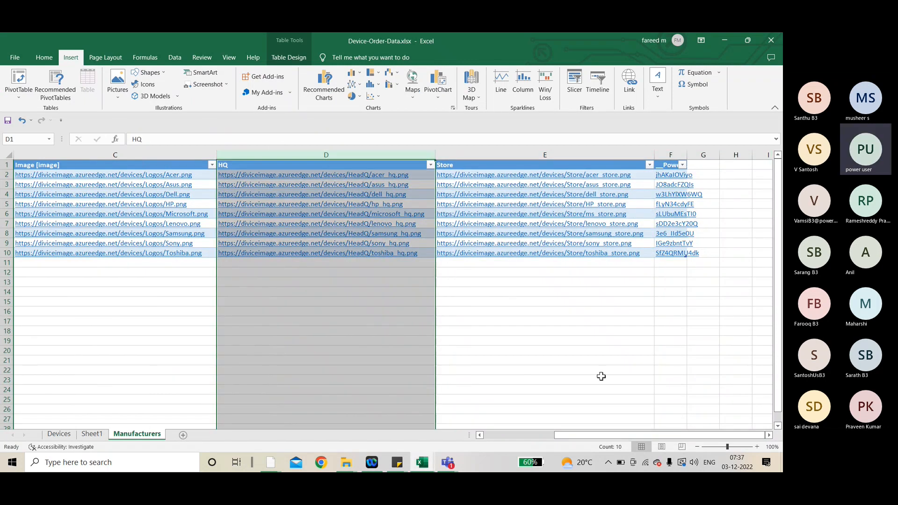
{"action": "left_click_drag", "start_coordinate": [590, 438], "coordinate": [520, 436]}
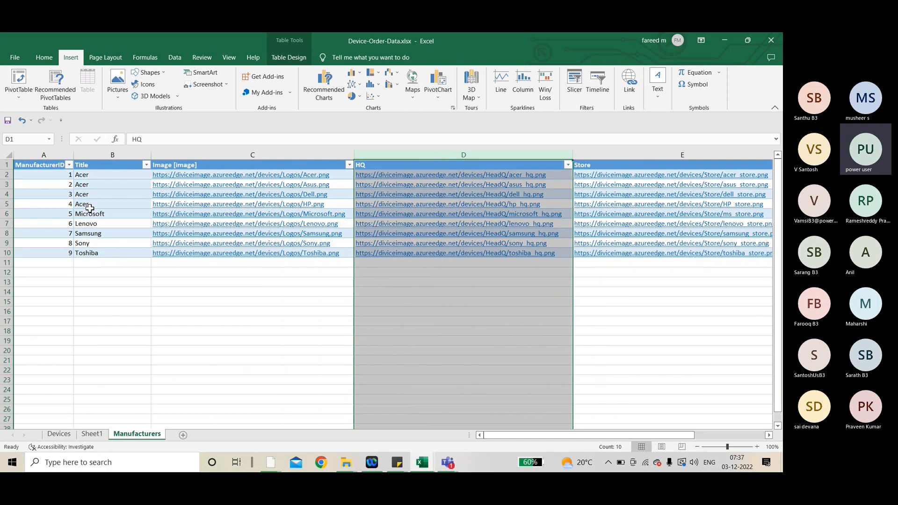
{"action": "left_click", "coordinate": [44, 155]}
{"action": "key", "text": "alt+Tab"}
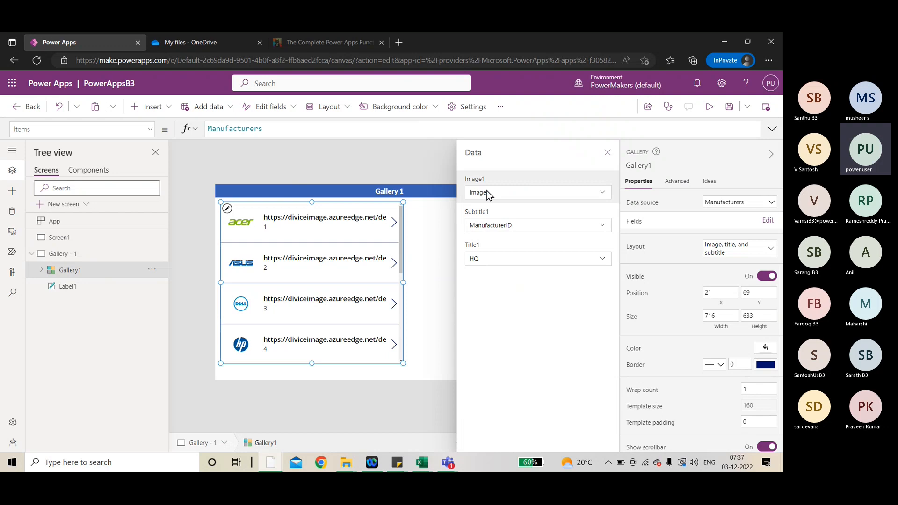
{"action": "key", "text": "alt+Tab"}
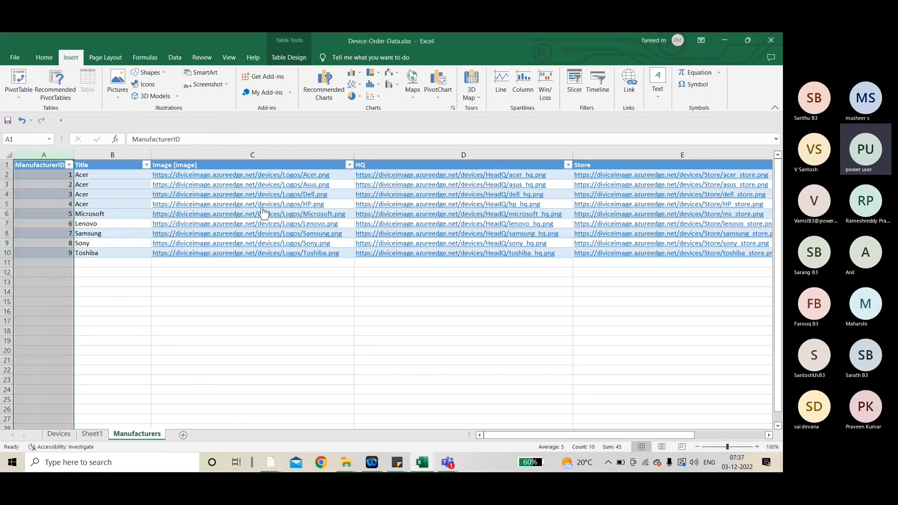
{"action": "key", "text": "alt+Tab"}
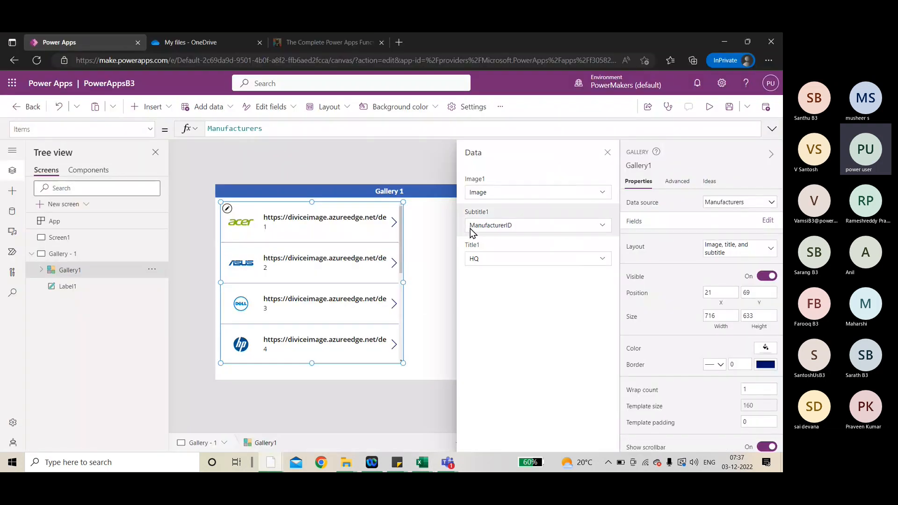
Step: Check the Manufacturers column headers in Excel, map the gallery's Title1 field to the Title column in Power Apps, and compare with the sheet
{"action": "left_click", "coordinate": [482, 259]}
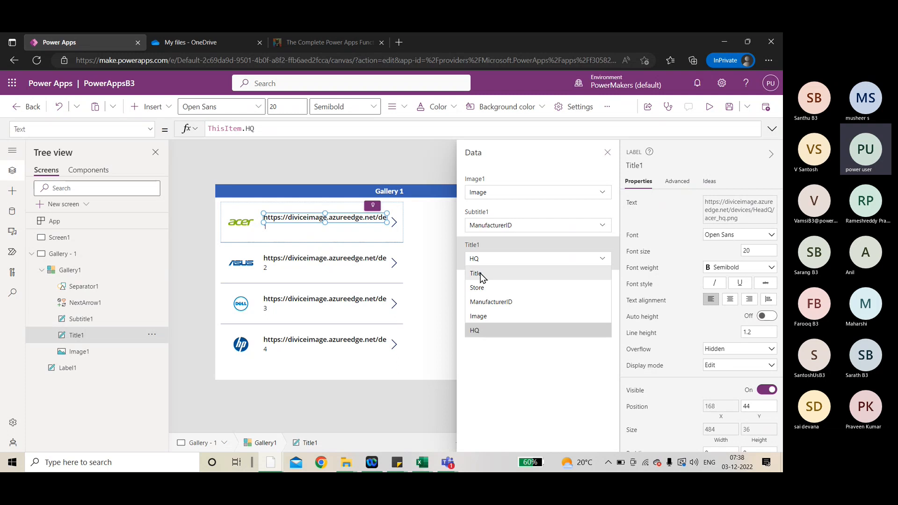
{"action": "left_click", "coordinate": [477, 319]}
{"action": "key", "text": "alt+Tab"}
{"action": "left_click", "coordinate": [36, 165]}
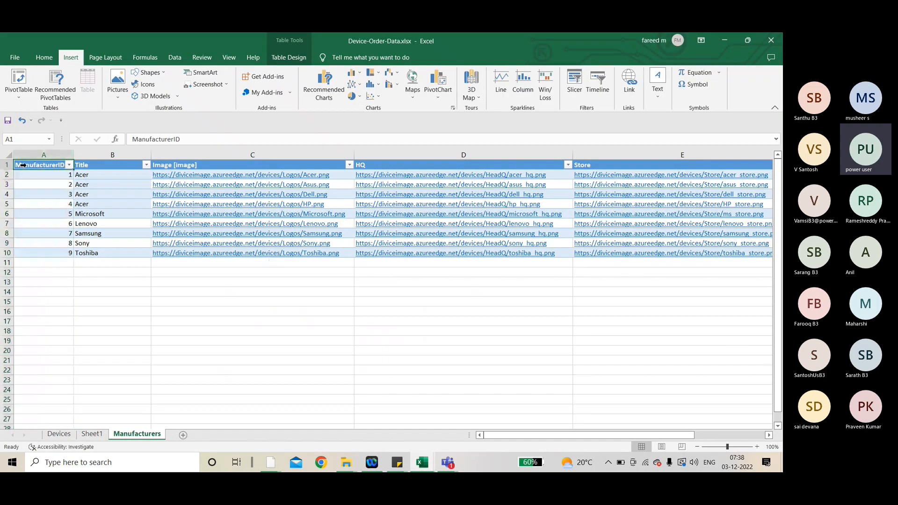
{"action": "left_click", "coordinate": [22, 165]}
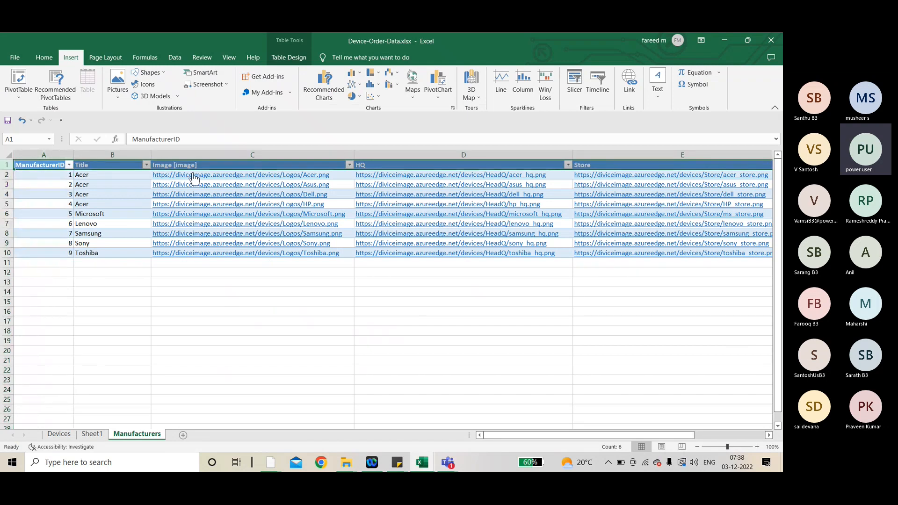
{"action": "left_click", "coordinate": [86, 164]}
{"action": "key", "text": "alt+Tab"}
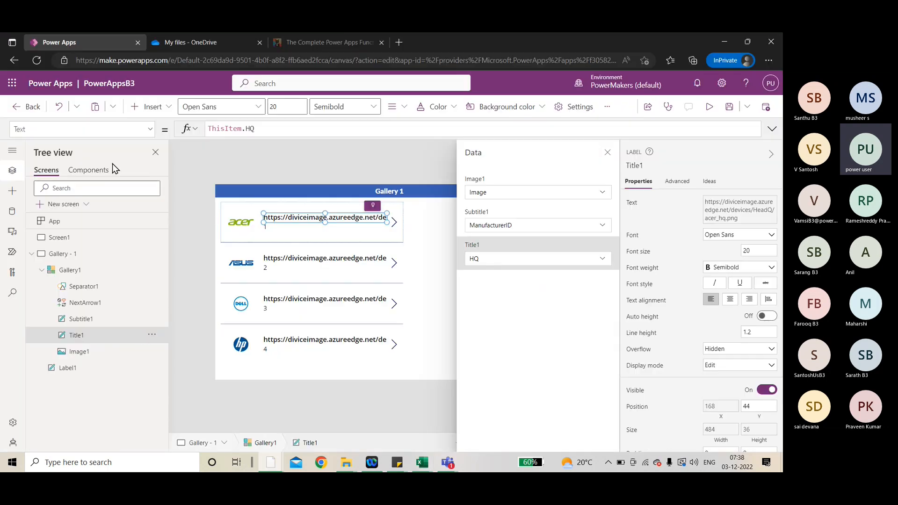
{"action": "left_click", "coordinate": [478, 259]}
{"action": "left_click", "coordinate": [479, 271]}
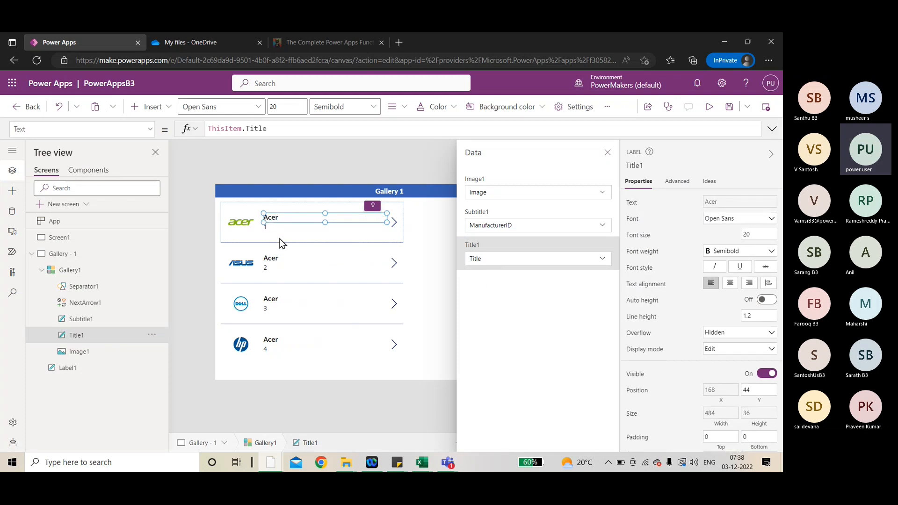
{"action": "key", "text": "alt+Tab"}
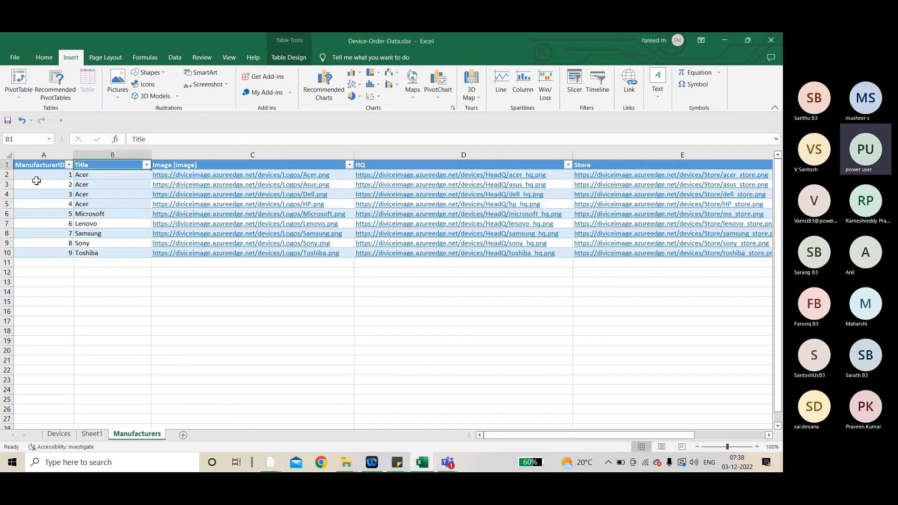
{"action": "key", "text": "alt+Tab"}
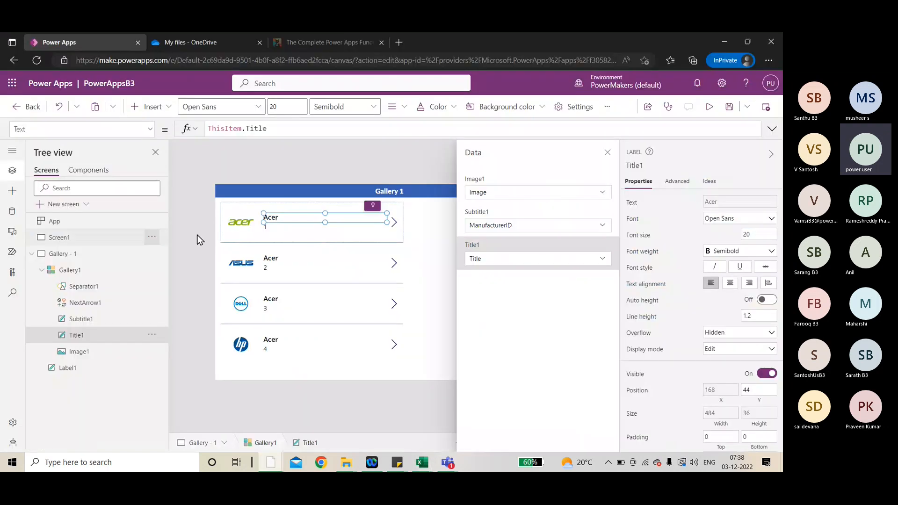
Step: Inspect the formula behind Image1 in the gallery's first record and close the field mapping pane
{"action": "left_click", "coordinate": [236, 226]}
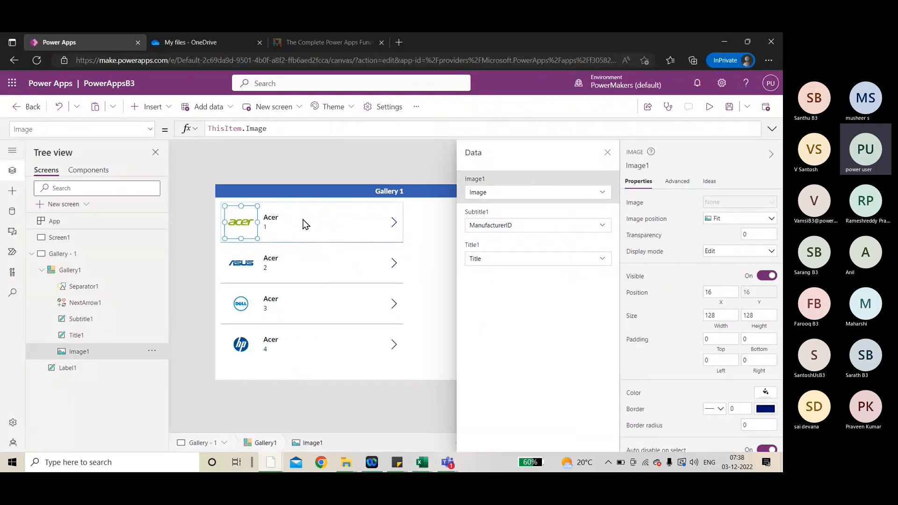
{"action": "left_click", "coordinate": [283, 126]}
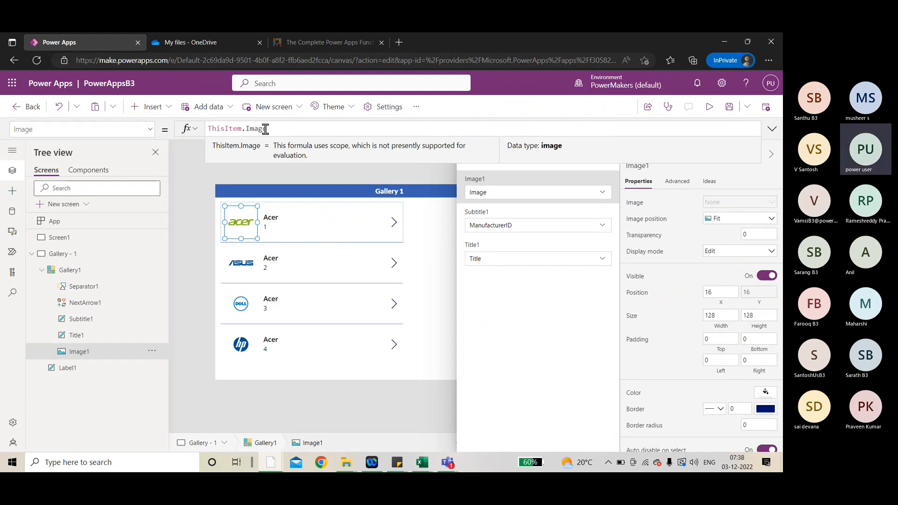
{"action": "left_click", "coordinate": [772, 155]}
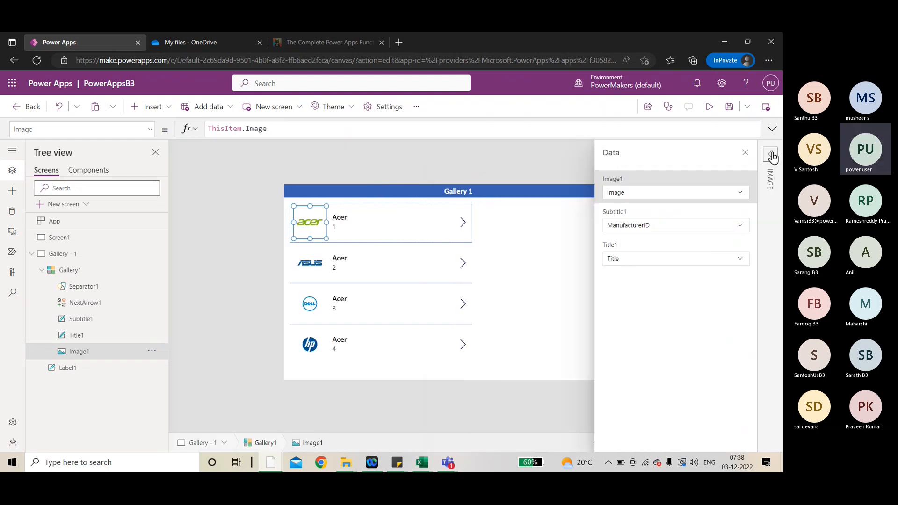
{"action": "left_click", "coordinate": [772, 155]}
{"action": "left_click", "coordinate": [608, 152]}
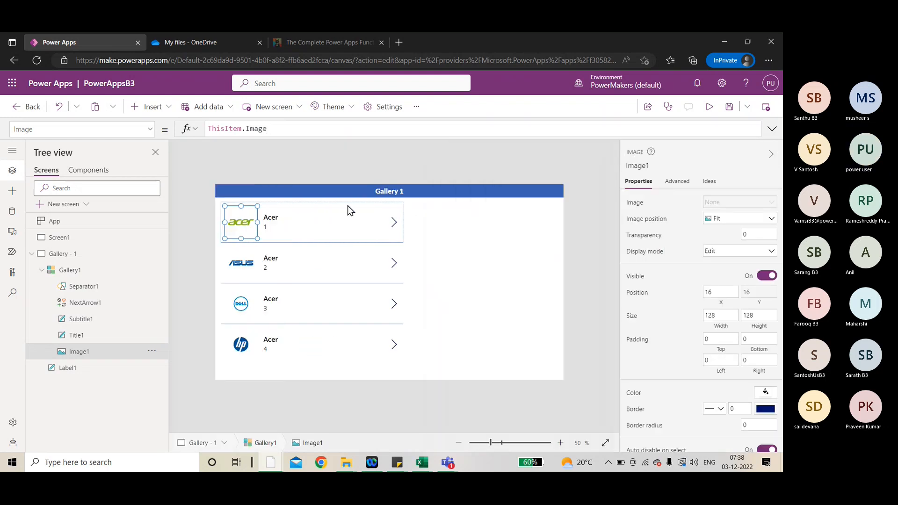
Step: Examine the ThisItem formulas behind Title1, Image1 and Subtitle1 in the gallery's first record
{"action": "left_click", "coordinate": [286, 218]}
{"action": "left_click", "coordinate": [231, 129]}
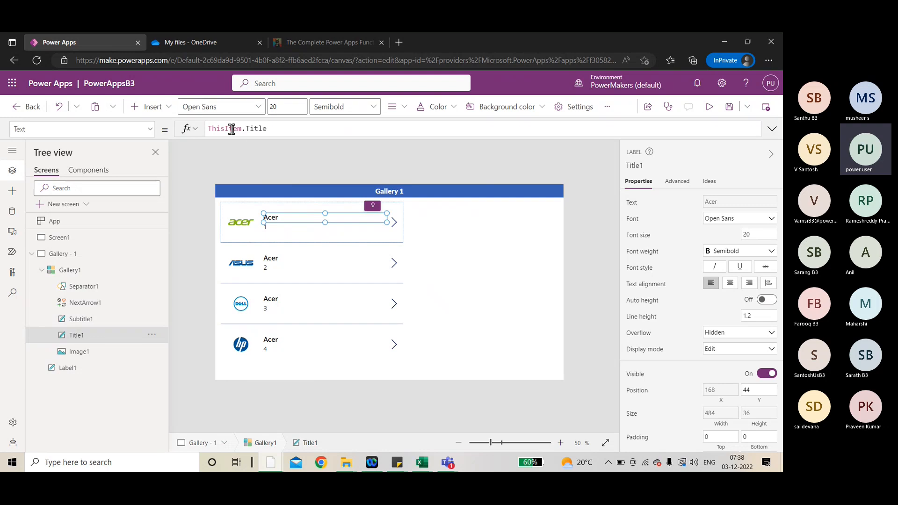
{"action": "left_click", "coordinate": [253, 128]}
{"action": "left_click", "coordinate": [243, 232]}
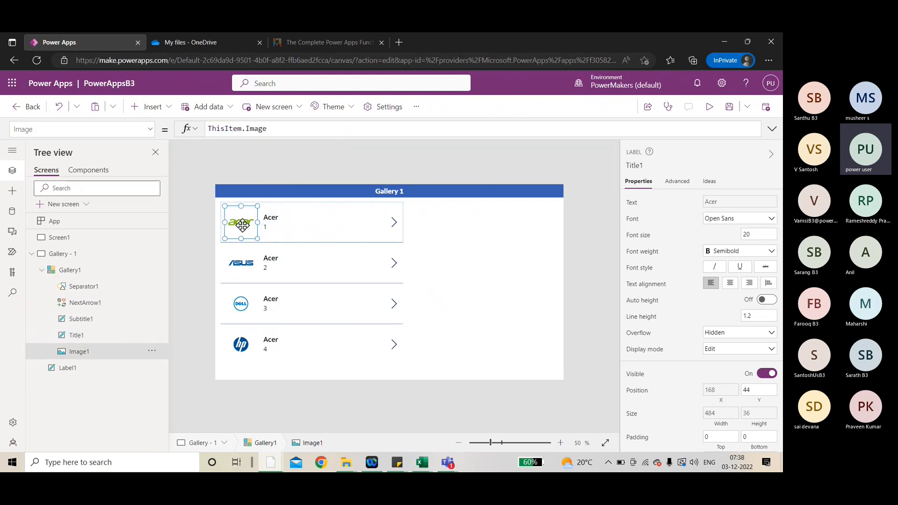
{"action": "left_click", "coordinate": [255, 128]}
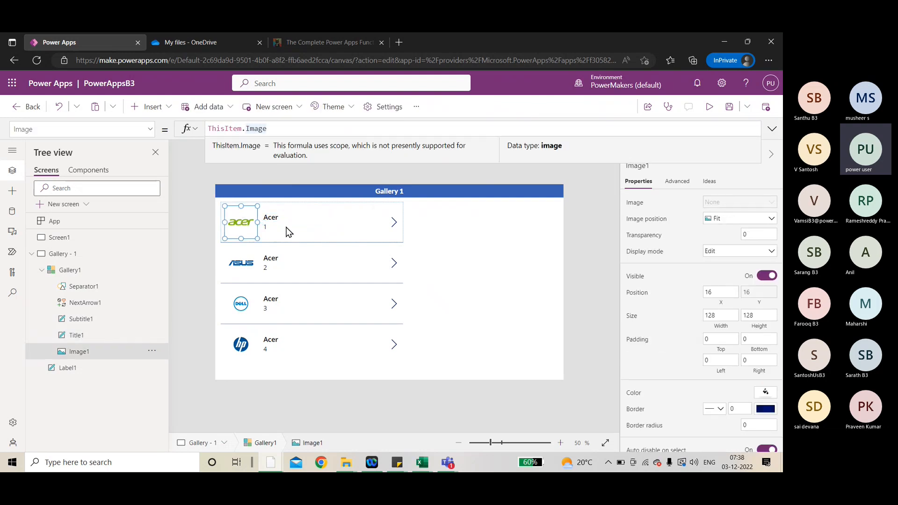
{"action": "left_click", "coordinate": [283, 228]}
{"action": "left_click", "coordinate": [332, 131]}
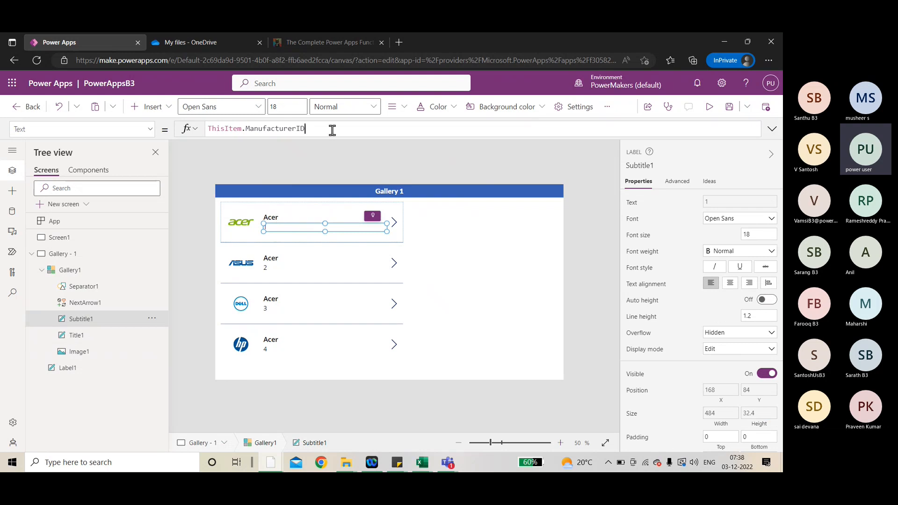
{"action": "double_click", "coordinate": [234, 129]}
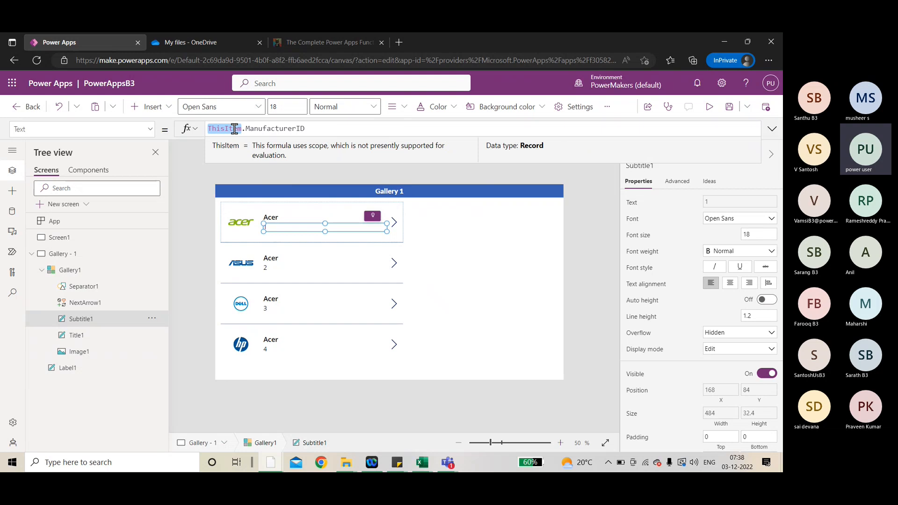
Step: Compare the ThisItem record in the gallery with the first data row of the Manufacturers sheet in Excel, and return to Power Apps
{"action": "key", "text": "alt+Tab"}
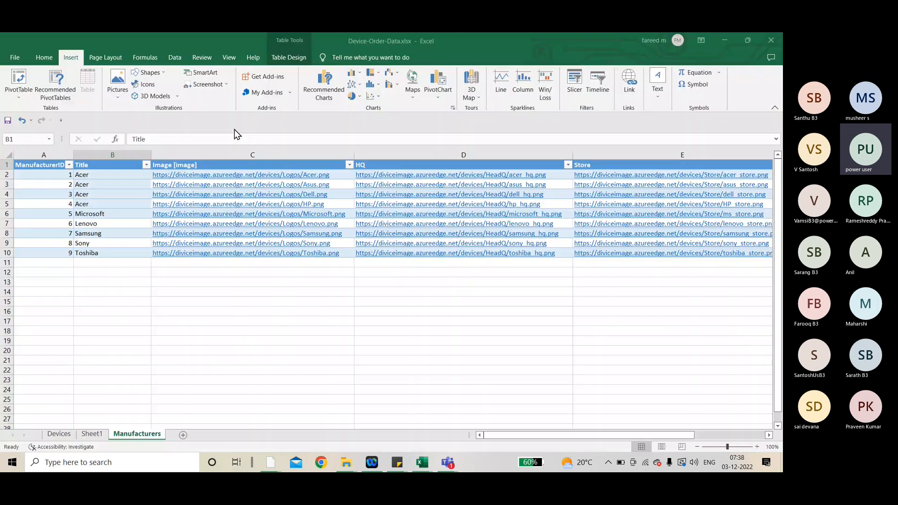
{"action": "left_click", "coordinate": [3, 174]}
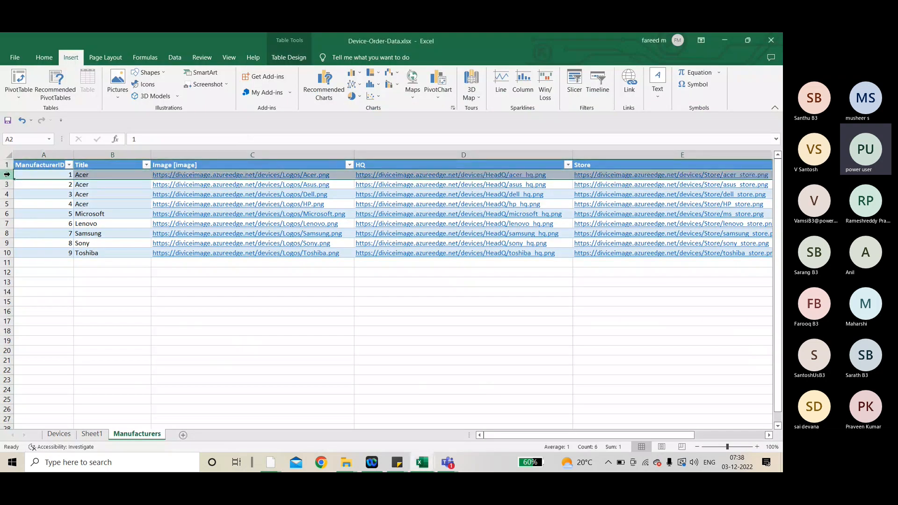
{"action": "key", "text": "alt+Tab"}
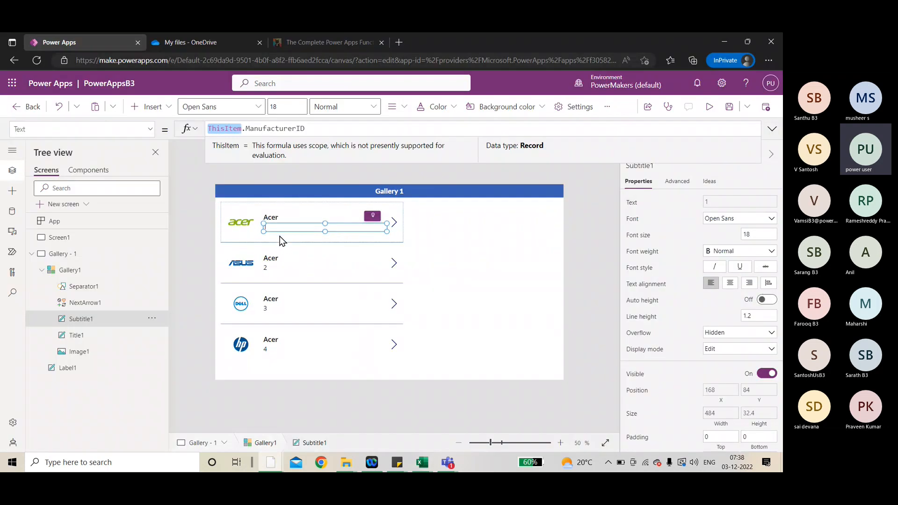
{"action": "key", "text": "alt+Tab"}
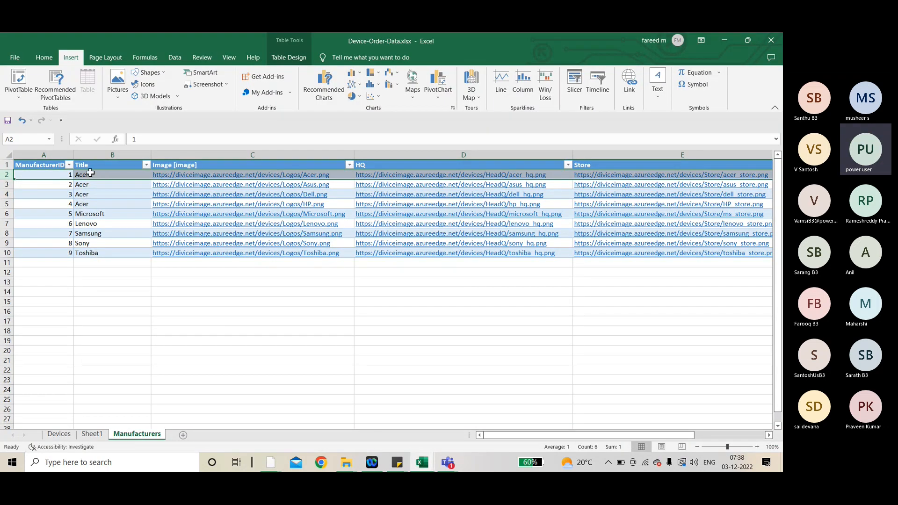
{"action": "key", "text": "alt+Tab"}
{"action": "key", "text": "alt+Tab"}
{"action": "key", "text": "alt+Tab"}
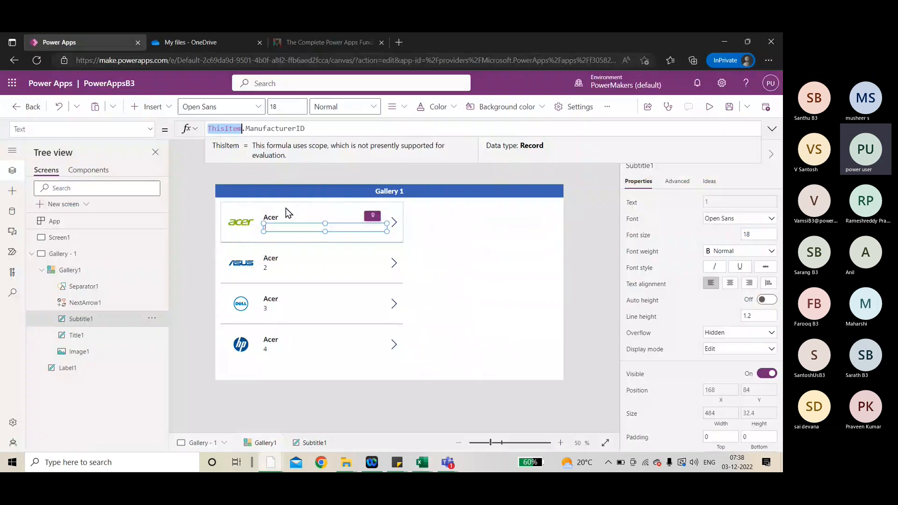
Step: Edit the template of the Manufacturers gallery and insert a text label inside it
{"action": "left_click", "coordinate": [291, 241]}
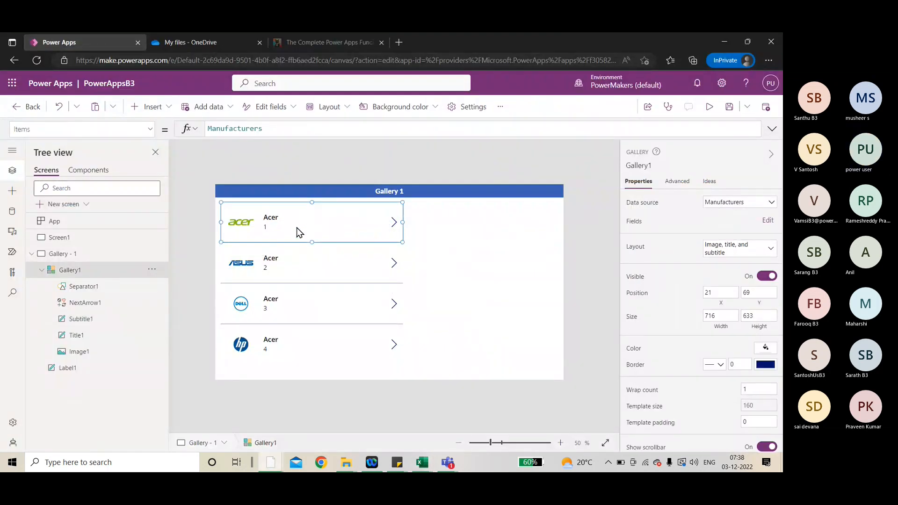
{"action": "left_click", "coordinate": [511, 253]}
{"action": "left_click", "coordinate": [299, 246]}
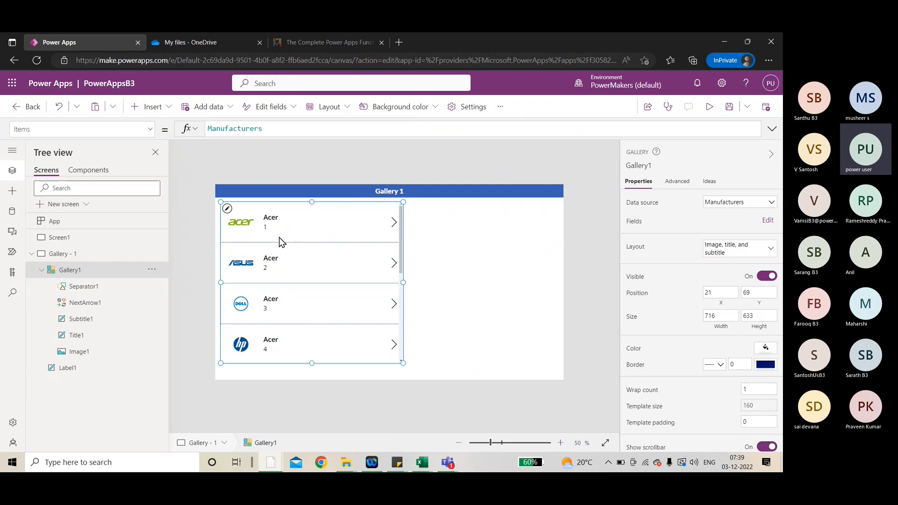
{"action": "left_click", "coordinate": [228, 208]}
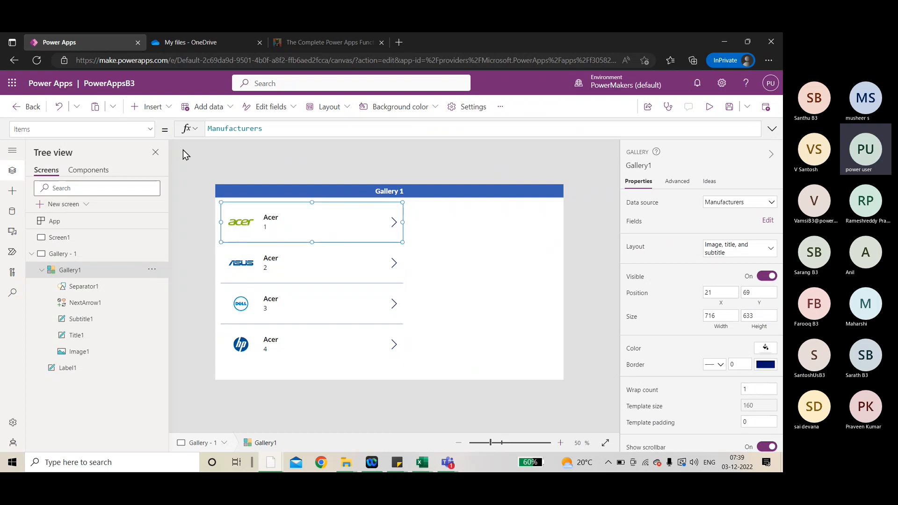
{"action": "left_click", "coordinate": [158, 108]}
{"action": "left_click", "coordinate": [161, 172]}
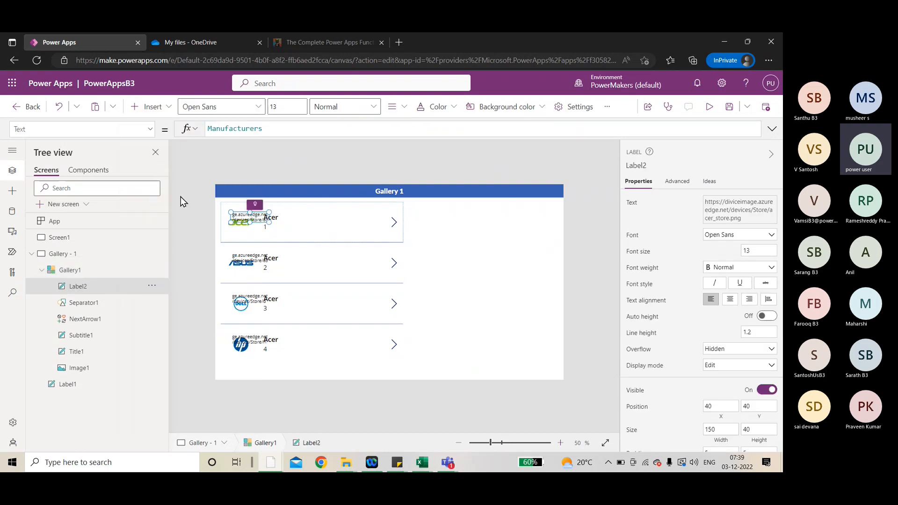
Step: Place the template's Store label beneath the subtitle at X 168, Y 120 with width 543, and compare it with the Store column in Excel
{"action": "left_click_drag", "start_coordinate": [255, 219], "coordinate": [402, 243]}
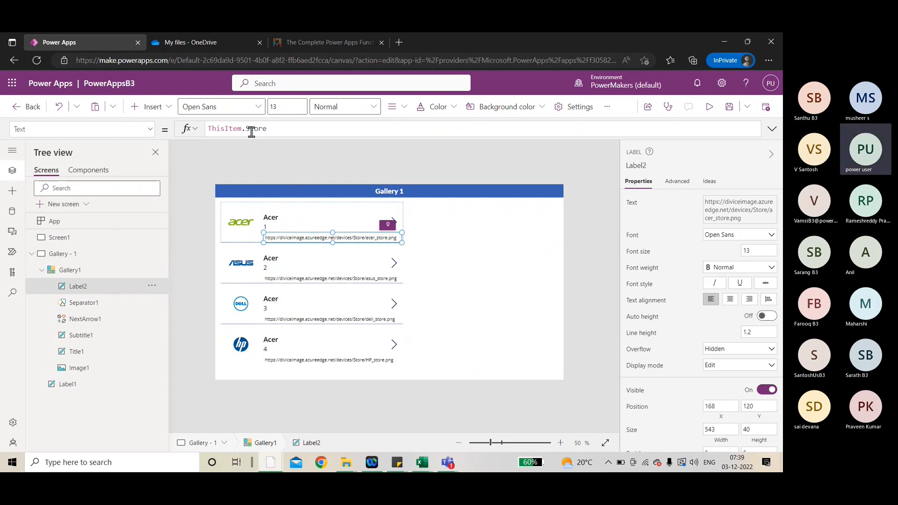
{"action": "key", "text": "alt+Tab"}
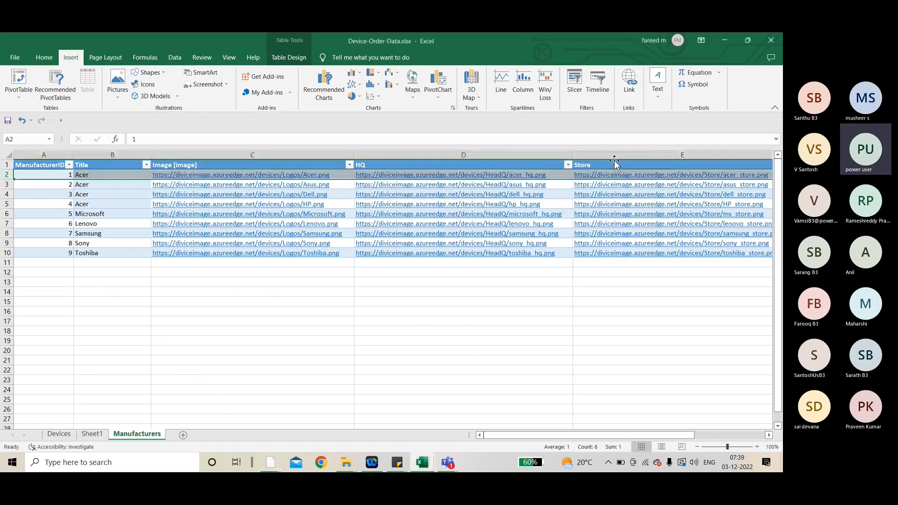
{"action": "left_click", "coordinate": [615, 153]}
{"action": "key", "text": "alt+Tab"}
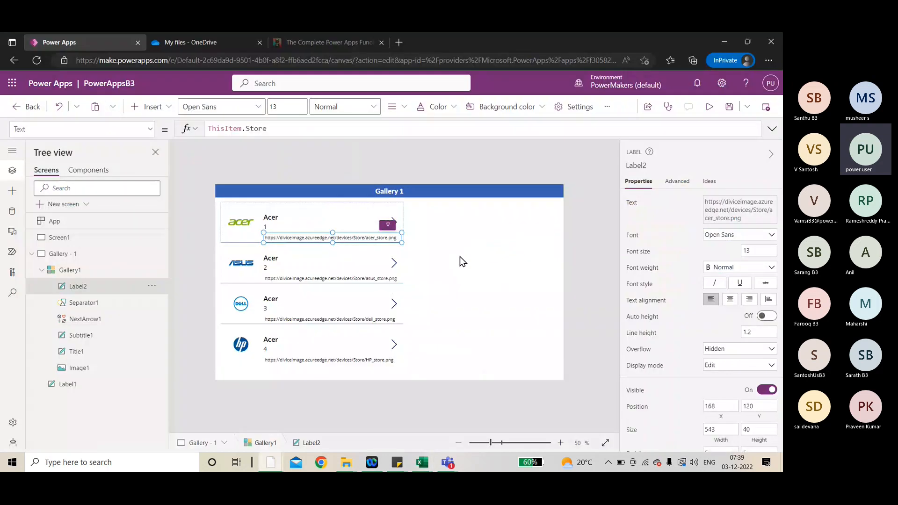
Step: Change the layout of the Manufacturers gallery to Blank
{"action": "left_click", "coordinate": [353, 269]}
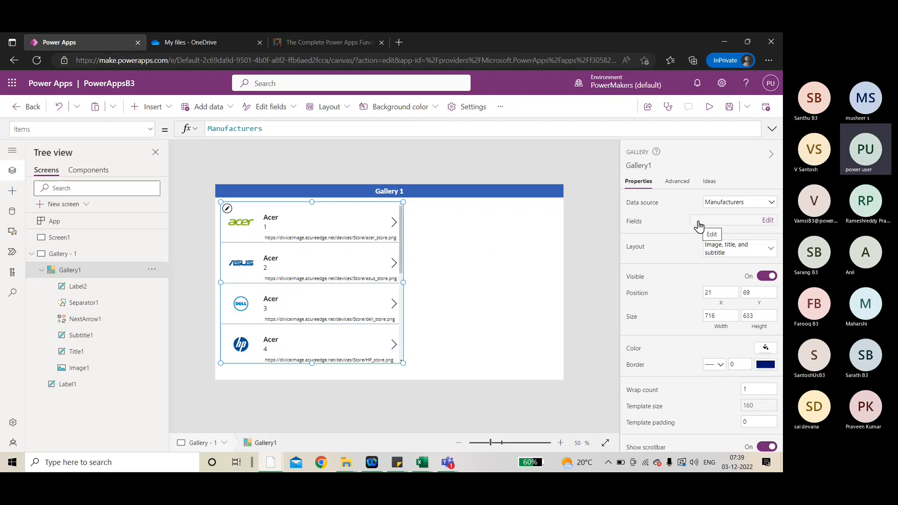
{"action": "left_click", "coordinate": [724, 249]}
{"action": "scroll", "coordinate": [687, 288], "scroll_direction": "down", "scroll_amount": 1}
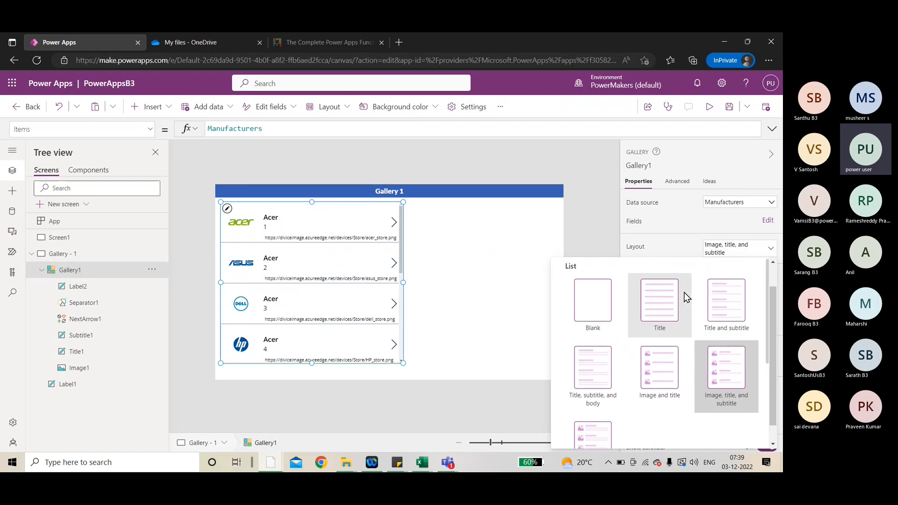
{"action": "left_click", "coordinate": [584, 300]}
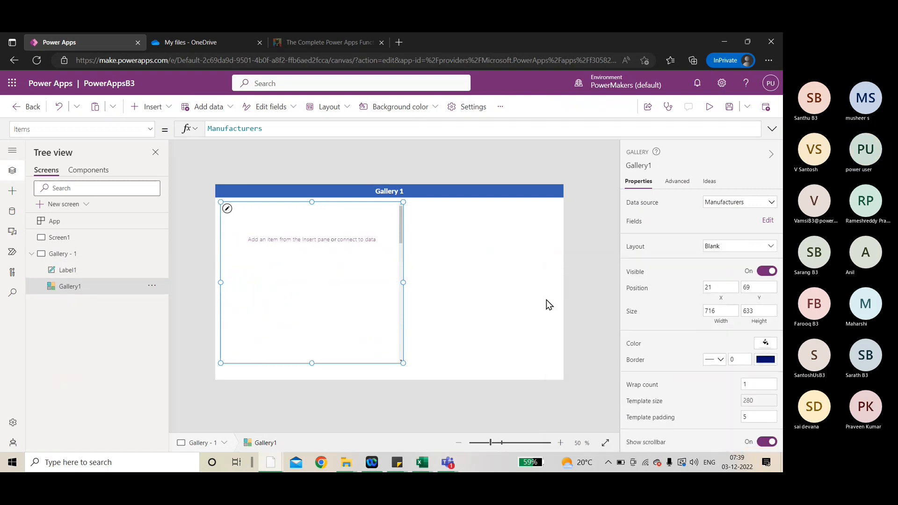
Step: Switch the Manufacturers gallery from the blank layout to the Title layout and reopen the layout choices
{"action": "left_click", "coordinate": [730, 249]}
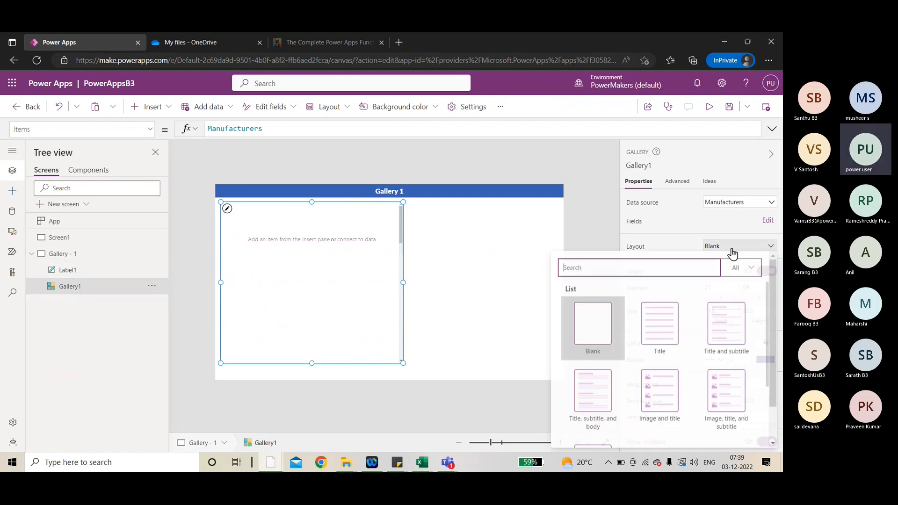
{"action": "left_click", "coordinate": [670, 316]}
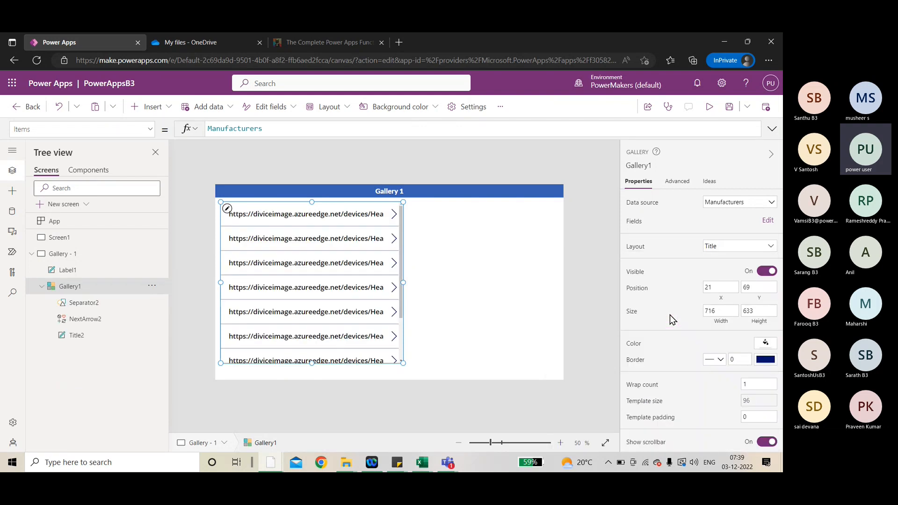
{"action": "left_click", "coordinate": [727, 247]}
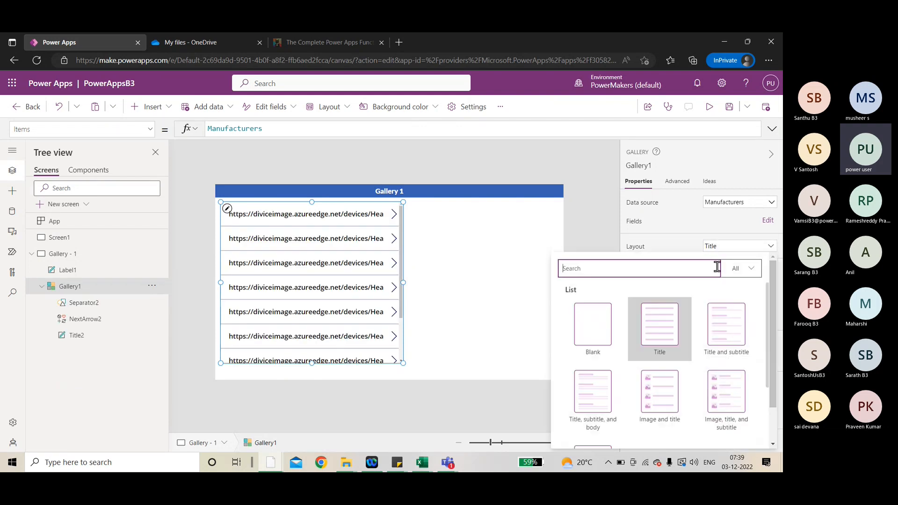
Step: Try the "Title and subtitle" and the "Title, subtitle, and body" layouts on Gallery1
{"action": "left_click", "coordinate": [722, 325]}
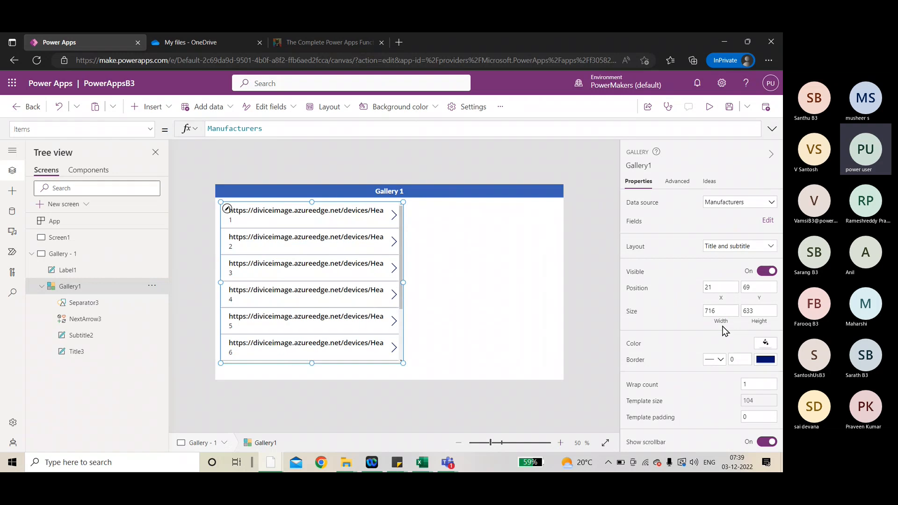
{"action": "left_click", "coordinate": [739, 246]}
{"action": "scroll", "coordinate": [654, 327], "scroll_direction": "down", "scroll_amount": 2}
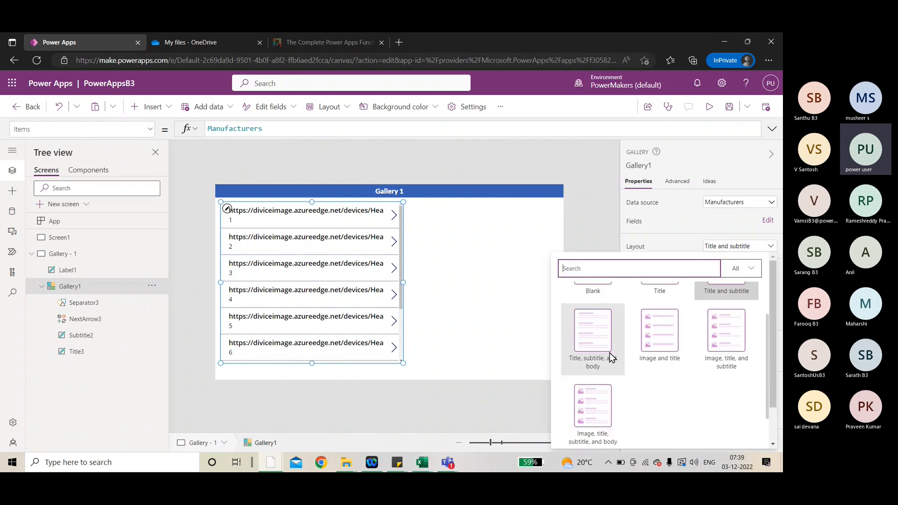
{"action": "left_click", "coordinate": [588, 347]}
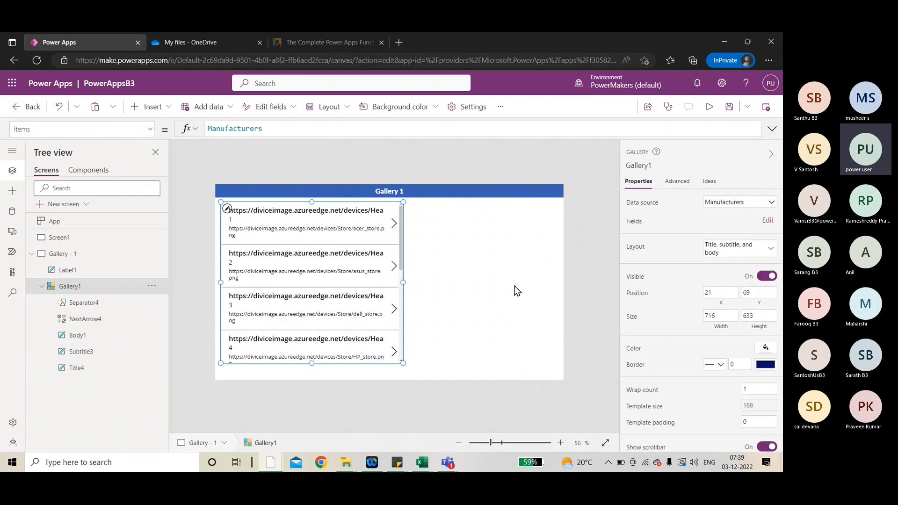
Step: Set Gallery1's layout to "Image, title, and subtitle"
{"action": "left_click", "coordinate": [730, 253]}
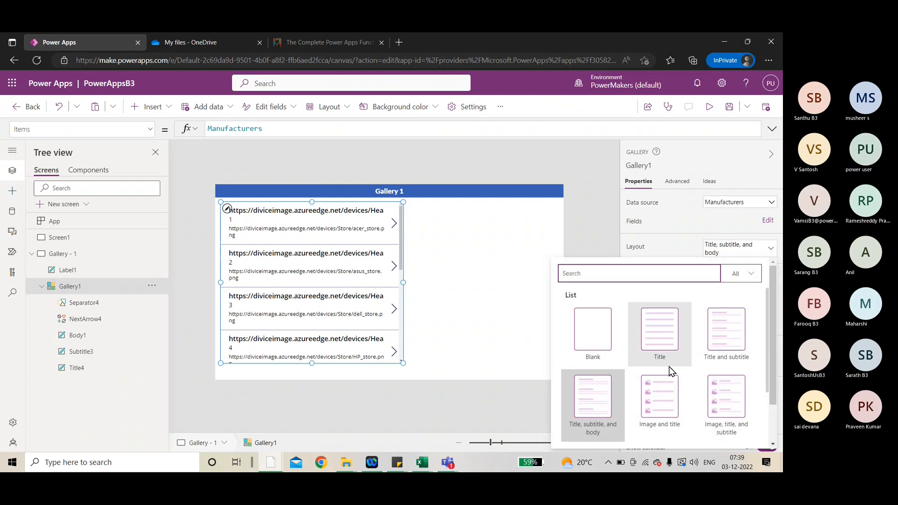
{"action": "scroll", "coordinate": [672, 371], "scroll_direction": "down", "scroll_amount": 1}
{"action": "left_click", "coordinate": [725, 370]}
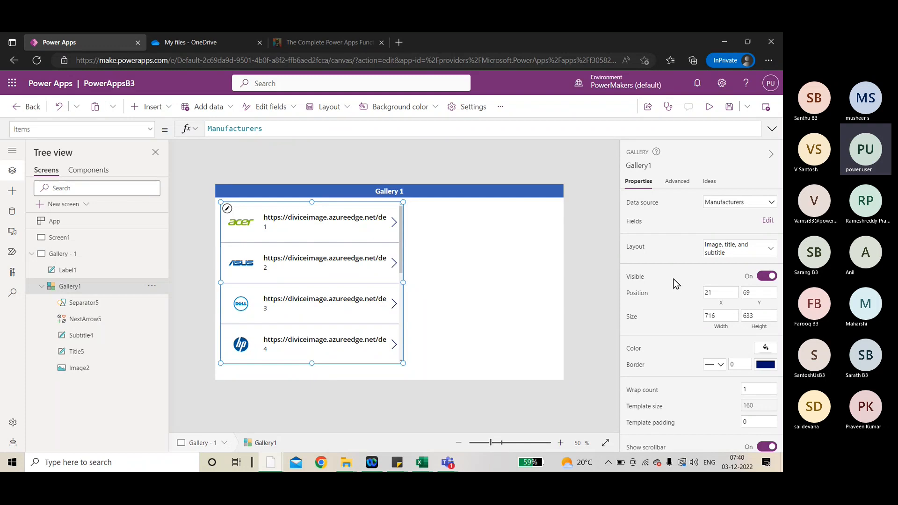
Step: Show Gallery1's Visible property in the formula bar and switch the gallery's visibility off and back on
{"action": "left_click", "coordinate": [767, 277]}
{"action": "left_click", "coordinate": [767, 277]}
{"action": "left_click", "coordinate": [149, 129]}
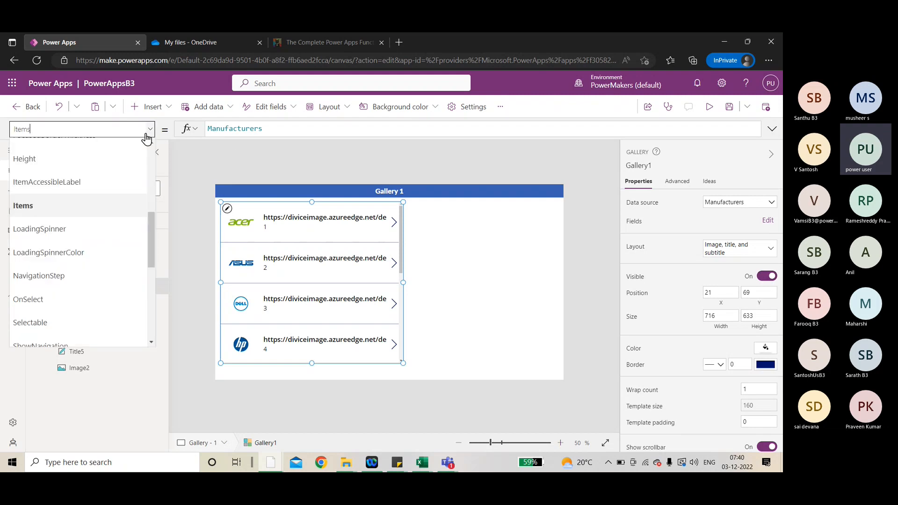
{"action": "scroll", "coordinate": [96, 222], "scroll_direction": "down", "scroll_amount": 4}
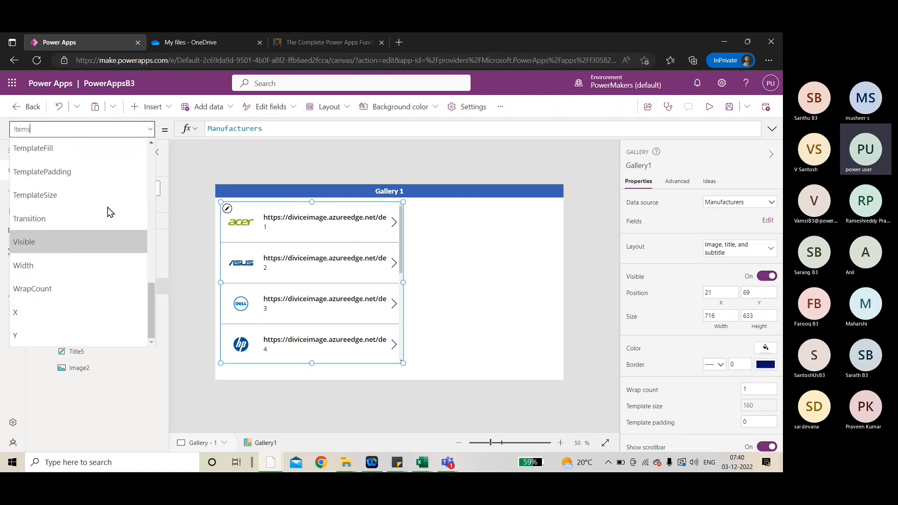
{"action": "left_click", "coordinate": [94, 128]}
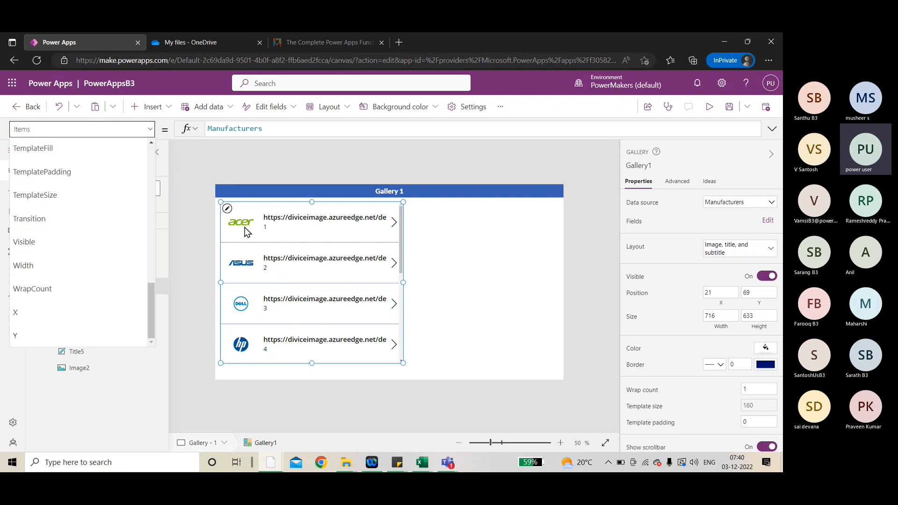
{"action": "left_click", "coordinate": [59, 241]}
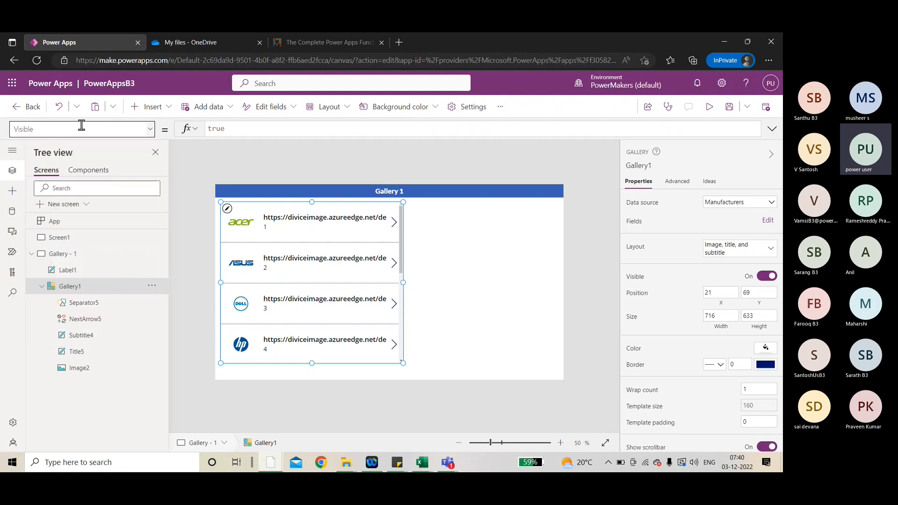
{"action": "left_click", "coordinate": [769, 277]}
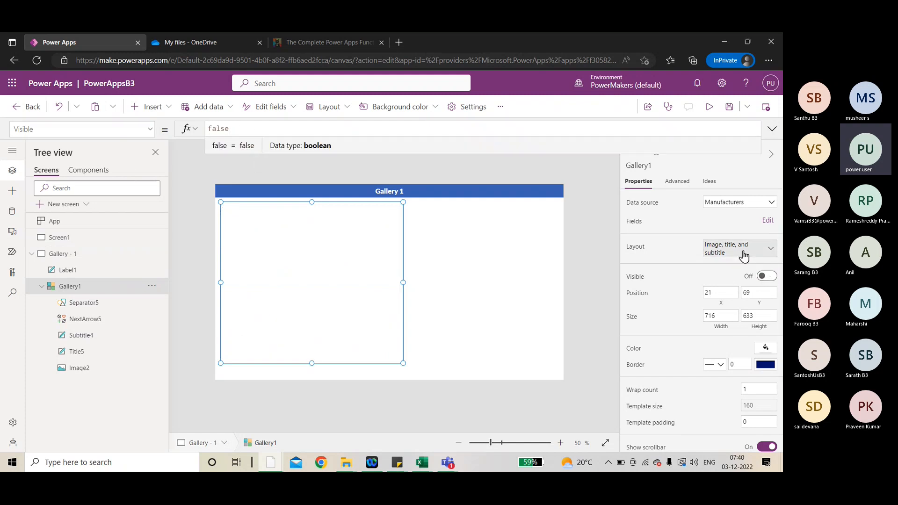
{"action": "left_click", "coordinate": [765, 277]}
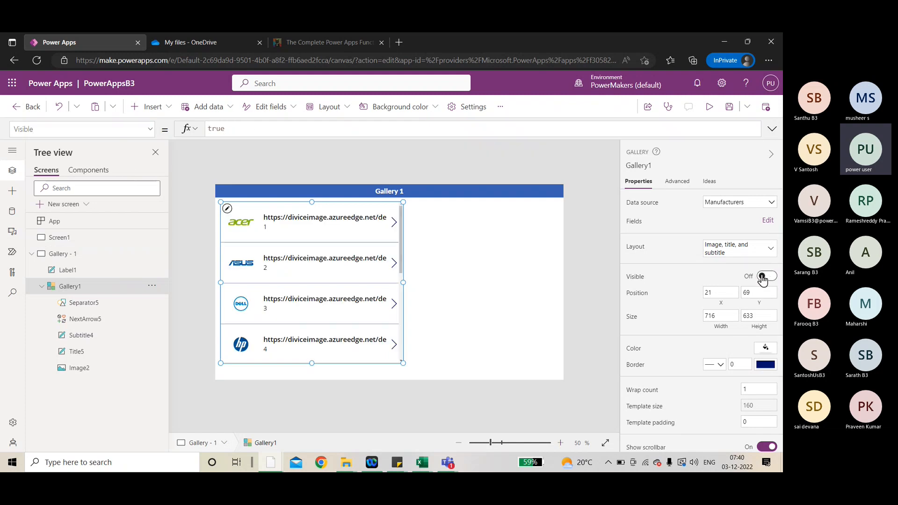
{"action": "left_click", "coordinate": [237, 133]}
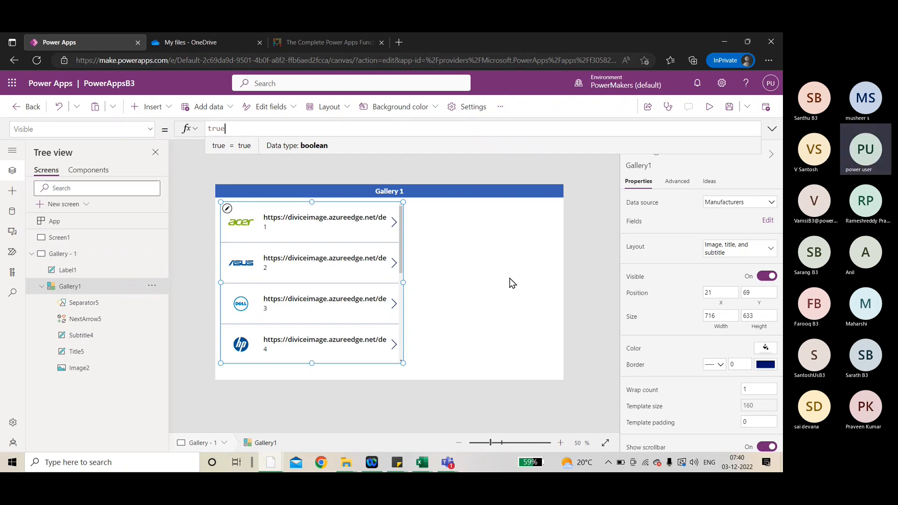
Step: Try a dark blue fill on Gallery1 and settle on light gray, RGBA(230, 230, 230, 1)
{"action": "scroll", "coordinate": [689, 252], "scroll_direction": "down", "scroll_amount": 2}
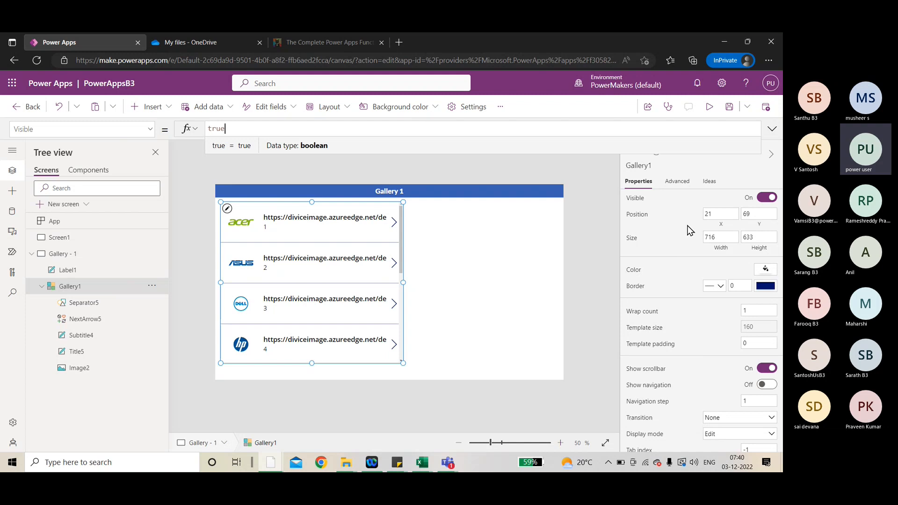
{"action": "left_click", "coordinate": [765, 269]}
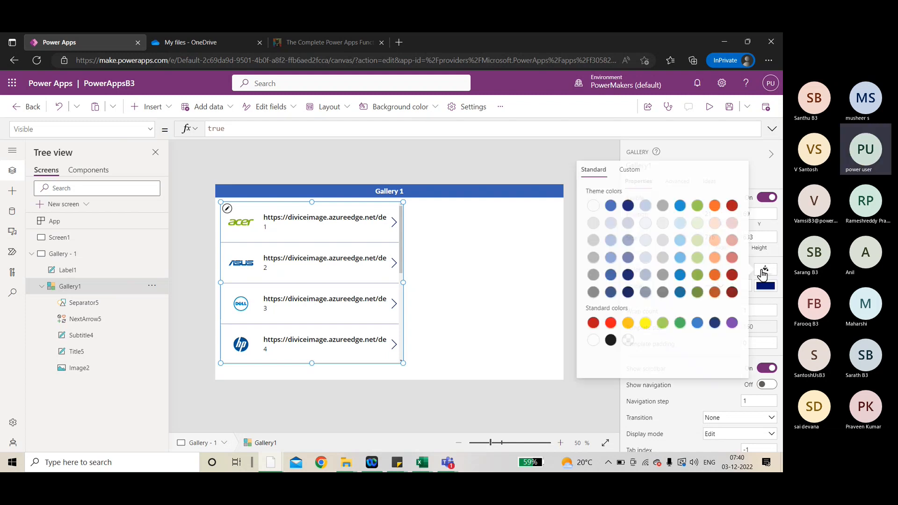
{"action": "left_click", "coordinate": [609, 276]}
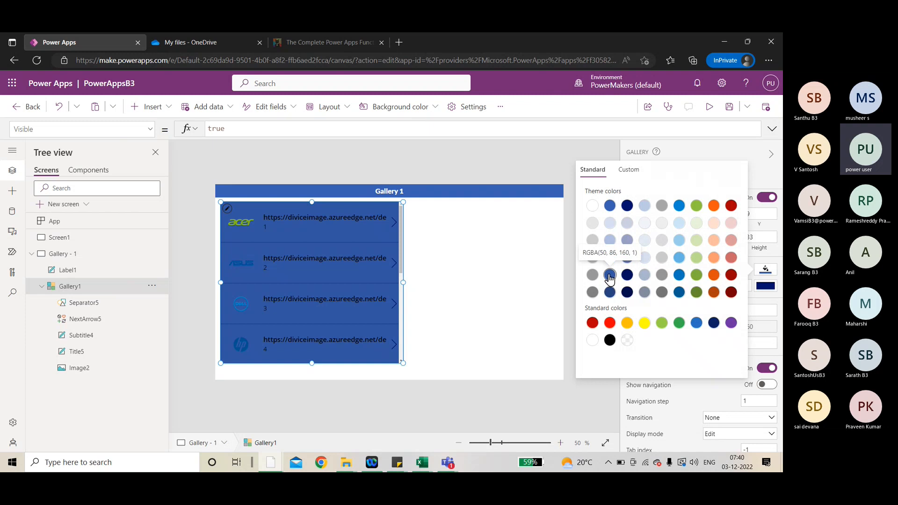
{"action": "left_click", "coordinate": [592, 224]}
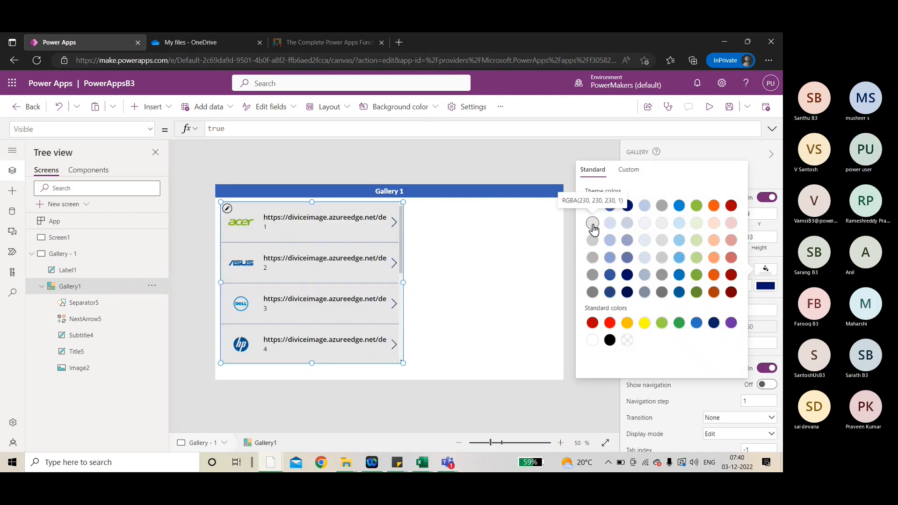
{"action": "left_click", "coordinate": [581, 155]}
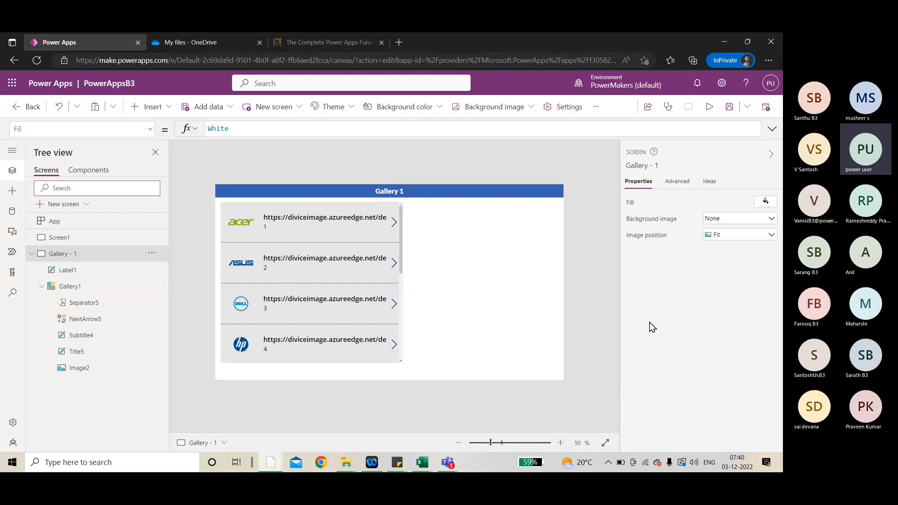
Step: Widen Gallery1 by extending its right edge to a width of about 1088
{"action": "left_click", "coordinate": [395, 303]}
{"action": "scroll", "coordinate": [702, 323], "scroll_direction": "down", "scroll_amount": 2}
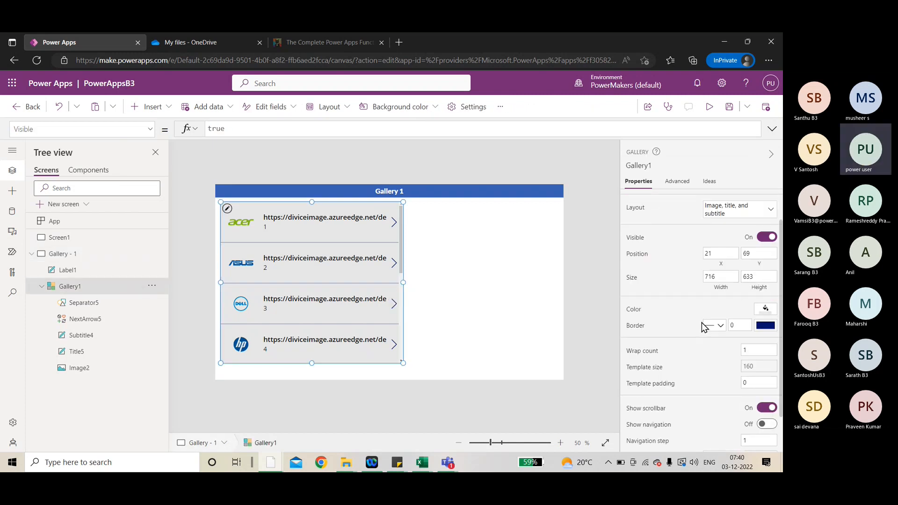
{"action": "scroll", "coordinate": [675, 301], "scroll_direction": "down", "scroll_amount": 1}
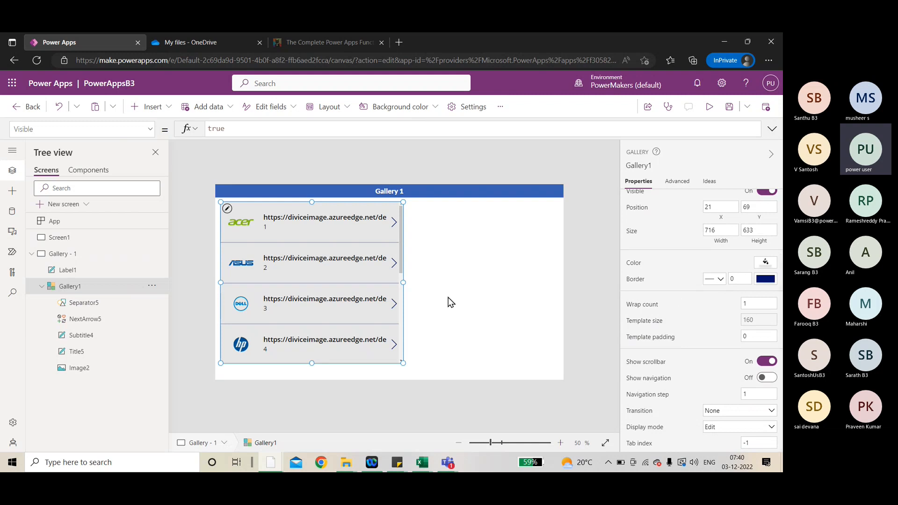
{"action": "left_click_drag", "start_coordinate": [405, 283], "coordinate": [498, 282]}
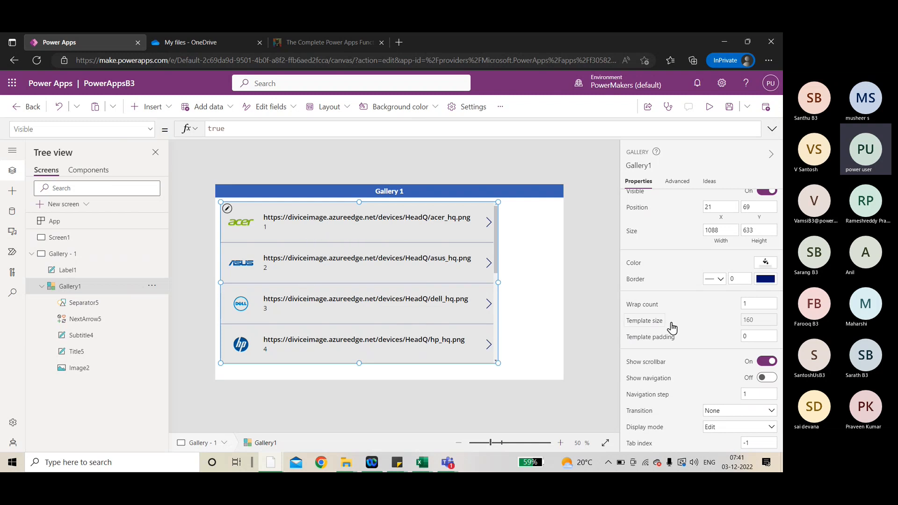
Step: Try a wrap count of 2 and a wrap count of 3 on Gallery1
{"action": "left_click", "coordinate": [766, 303]}
{"action": "type", "text": "2"}
{"action": "key", "text": "Return"}
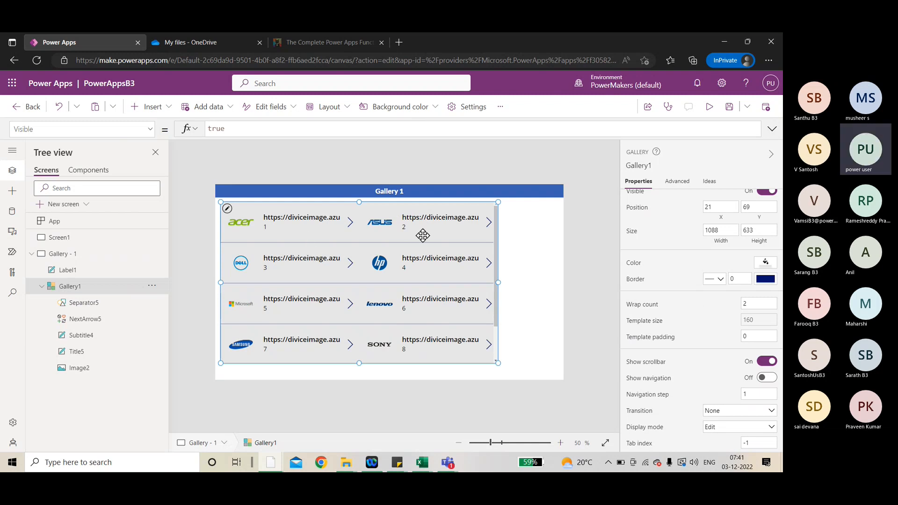
{"action": "left_click", "coordinate": [745, 309]}
{"action": "type", "text": "3"}
{"action": "key", "text": "Return"}
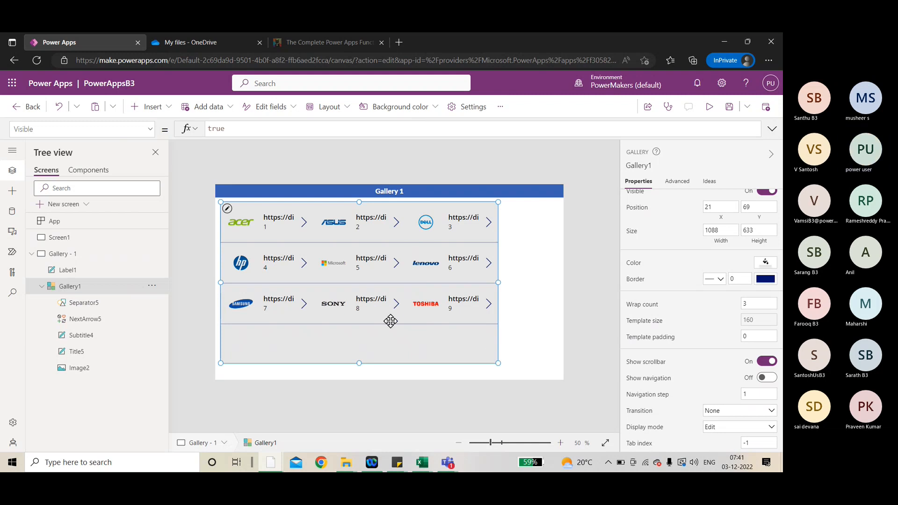
Step: Try a template padding of 30 on Gallery1 and settle on 15
{"action": "left_click", "coordinate": [754, 323]}
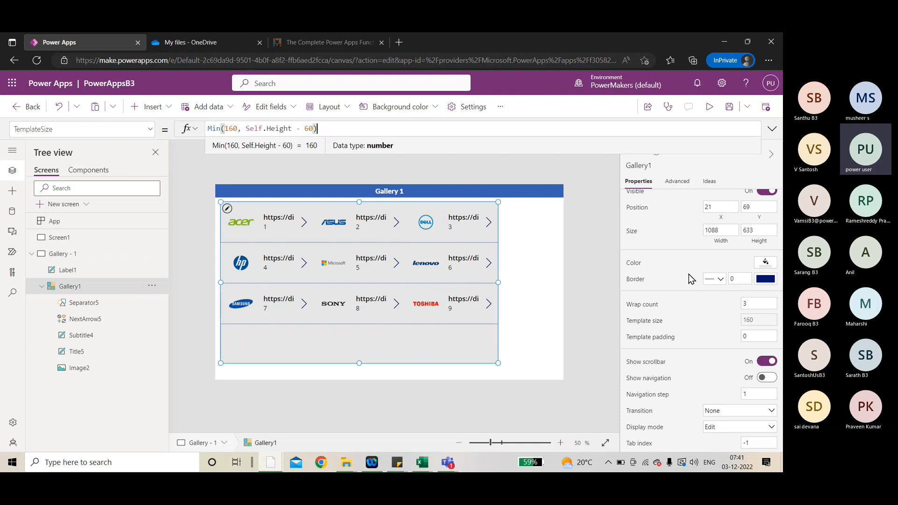
{"action": "left_click", "coordinate": [744, 336]}
{"action": "type", "text": "30"}
{"action": "key", "text": "Return"}
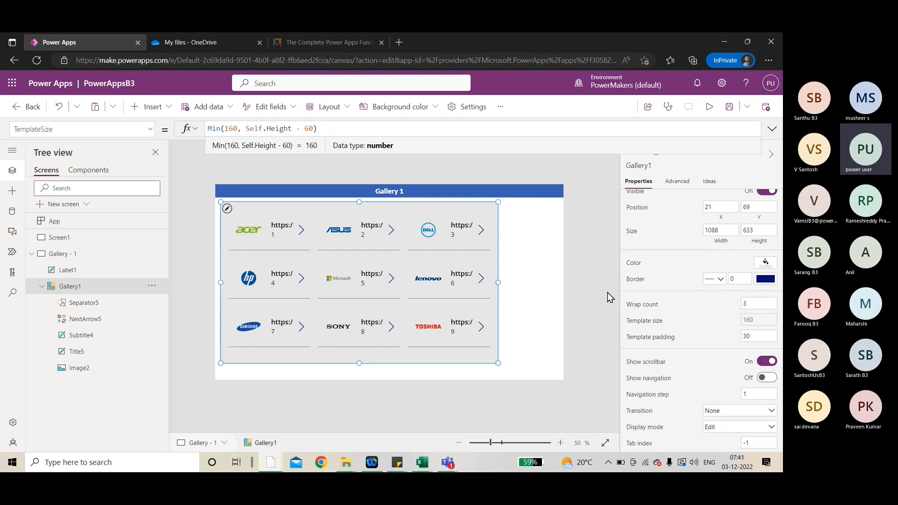
{"action": "left_click", "coordinate": [730, 330]}
{"action": "left_click", "coordinate": [716, 337]}
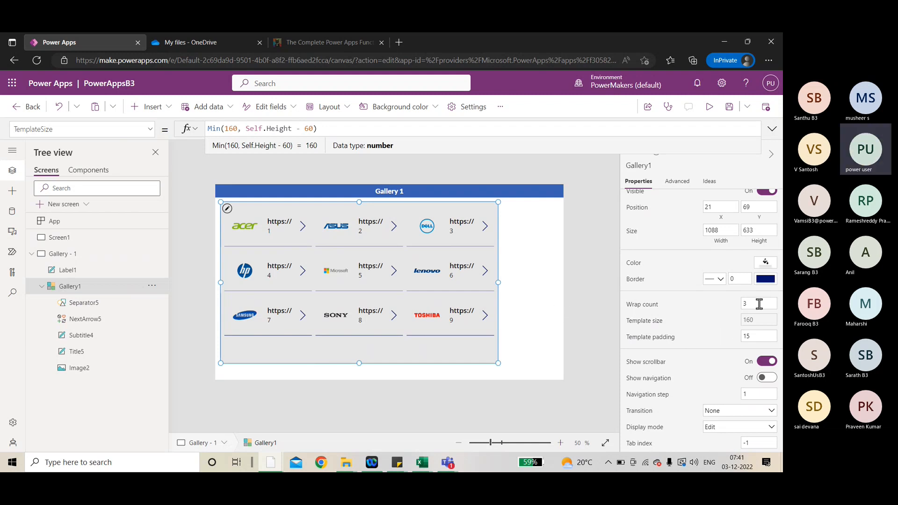
Step: Set Gallery1's wrap count to 2
{"action": "left_click", "coordinate": [730, 304]}
{"action": "type", "text": "2"}
{"action": "left_click", "coordinate": [728, 305]}
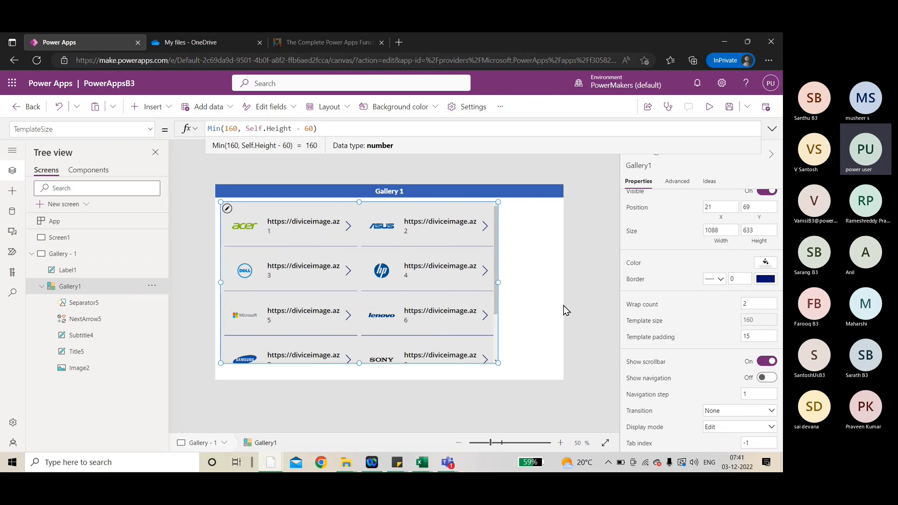
Step: Preview the app, look through all manufacturer items in the gallery, and return to editing
{"action": "left_click", "coordinate": [709, 106]}
{"action": "scroll", "coordinate": [460, 237], "scroll_direction": "down", "scroll_amount": 3}
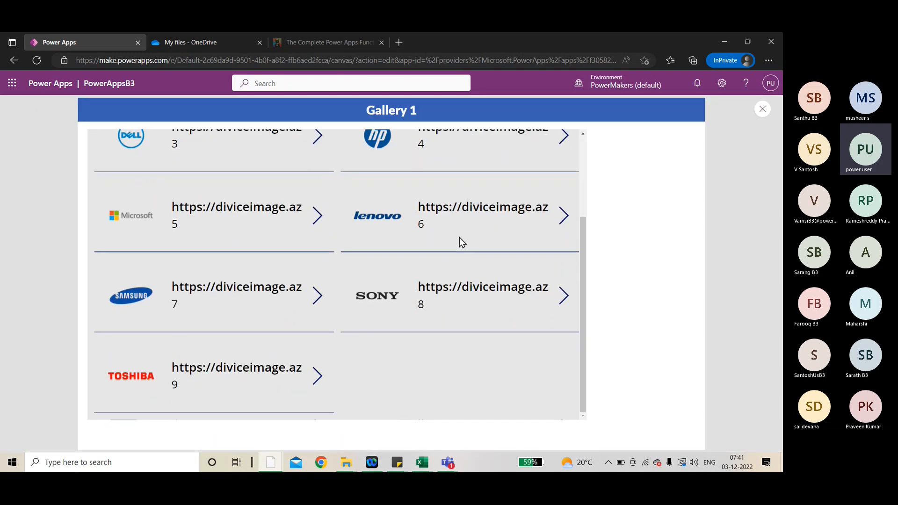
{"action": "scroll", "coordinate": [460, 238], "scroll_direction": "up", "scroll_amount": 3}
{"action": "left_click", "coordinate": [763, 110]}
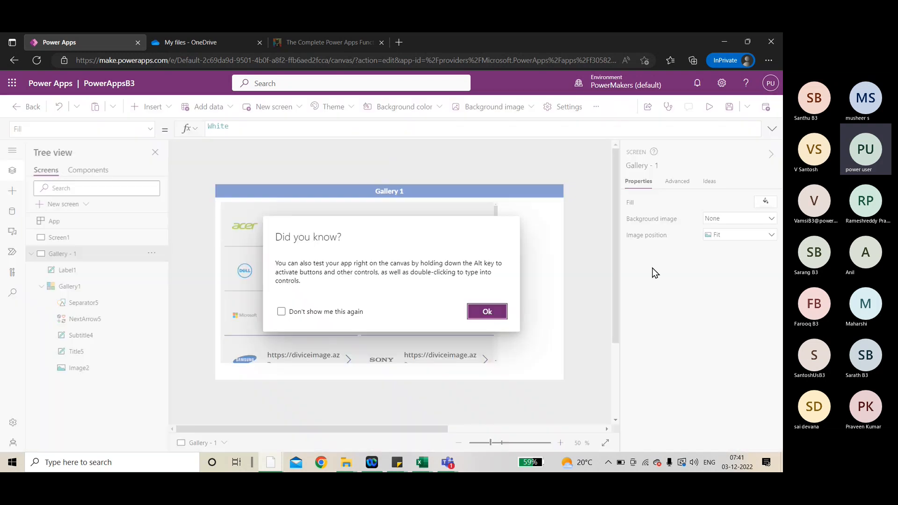
{"action": "left_click", "coordinate": [487, 312]}
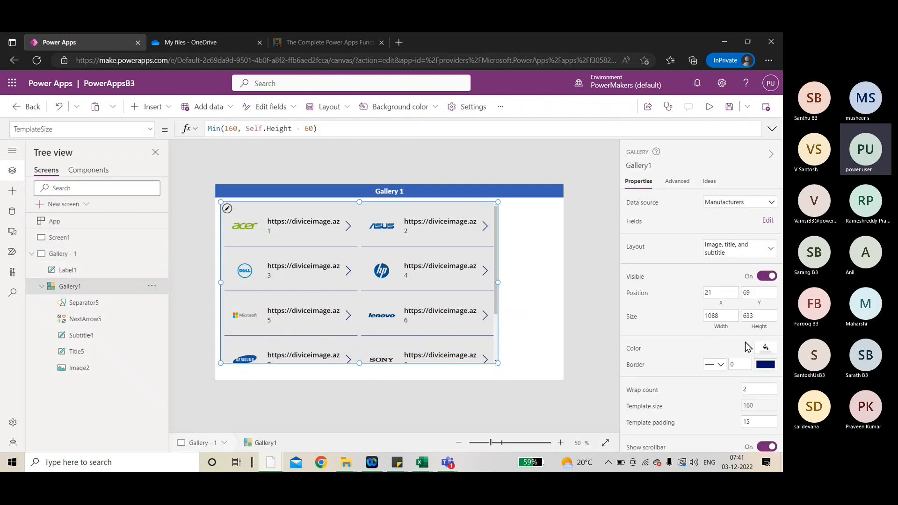
Step: Turn off Gallery1's scrollbar and check scrolling through the items in the app preview
{"action": "scroll", "coordinate": [745, 347], "scroll_direction": "down", "scroll_amount": 3}
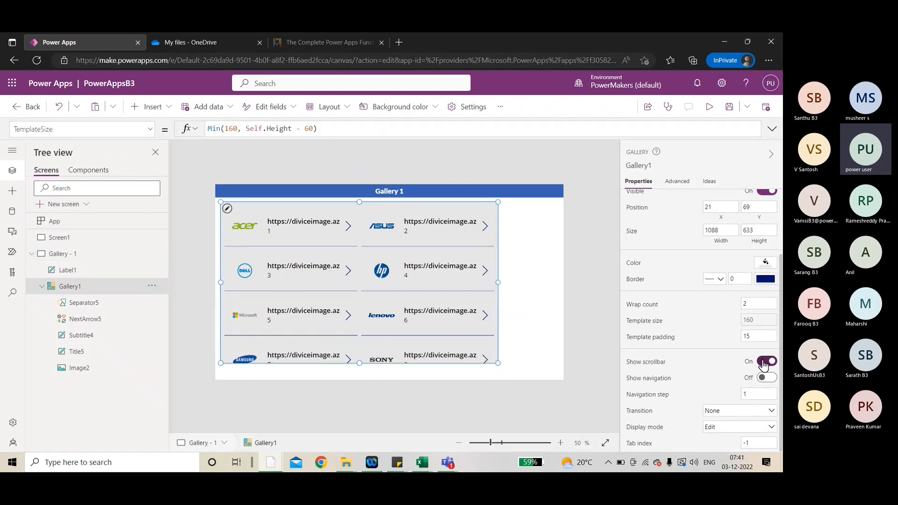
{"action": "left_click", "coordinate": [764, 363]}
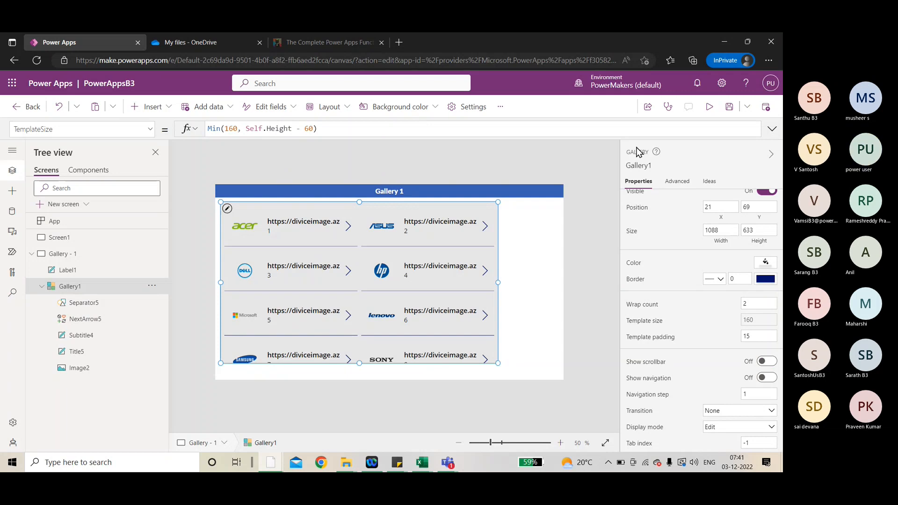
{"action": "left_click", "coordinate": [709, 106]}
{"action": "scroll", "coordinate": [468, 220], "scroll_direction": "down", "scroll_amount": 3}
{"action": "scroll", "coordinate": [457, 228], "scroll_direction": "up", "scroll_amount": 3}
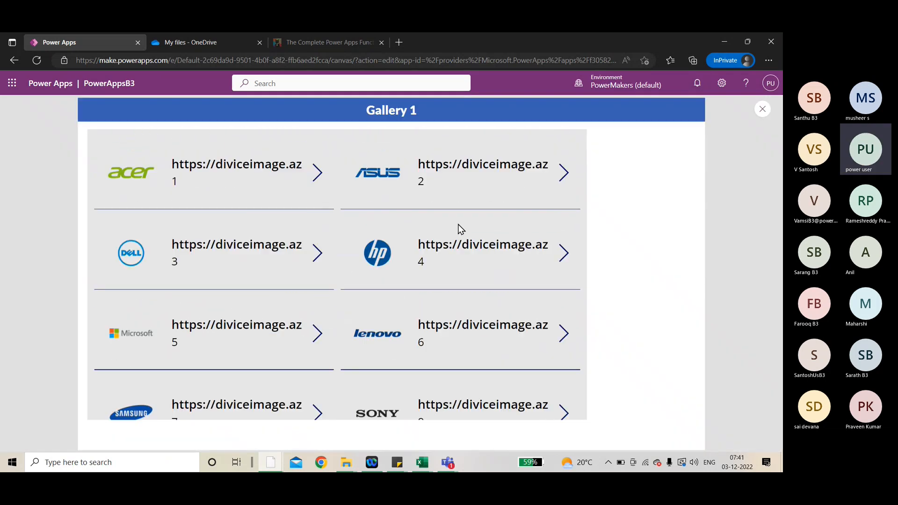
{"action": "scroll", "coordinate": [464, 183], "scroll_direction": "down", "scroll_amount": 3}
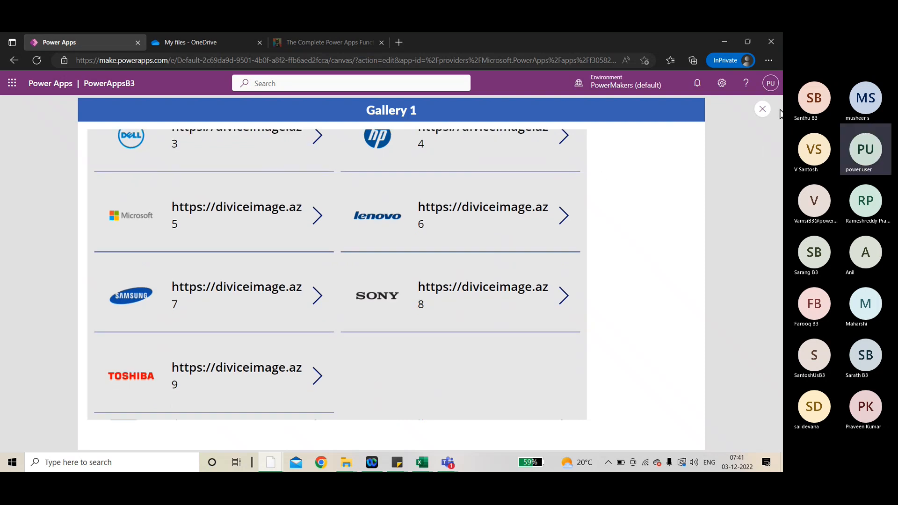
{"action": "key", "text": "Escape"}
{"action": "left_click", "coordinate": [490, 312]}
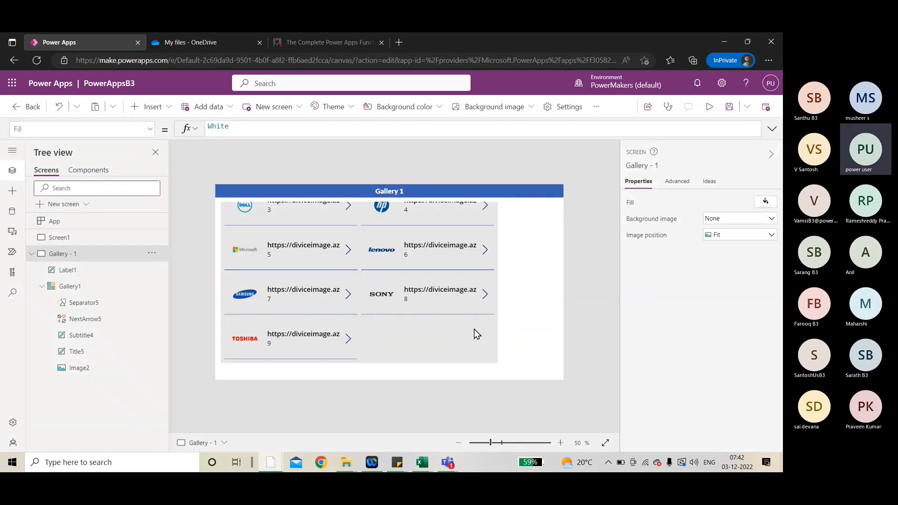
Step: Turn on the Show navigation option for Gallery1
{"action": "left_click", "coordinate": [475, 333]}
{"action": "scroll", "coordinate": [709, 297], "scroll_direction": "down", "scroll_amount": 2}
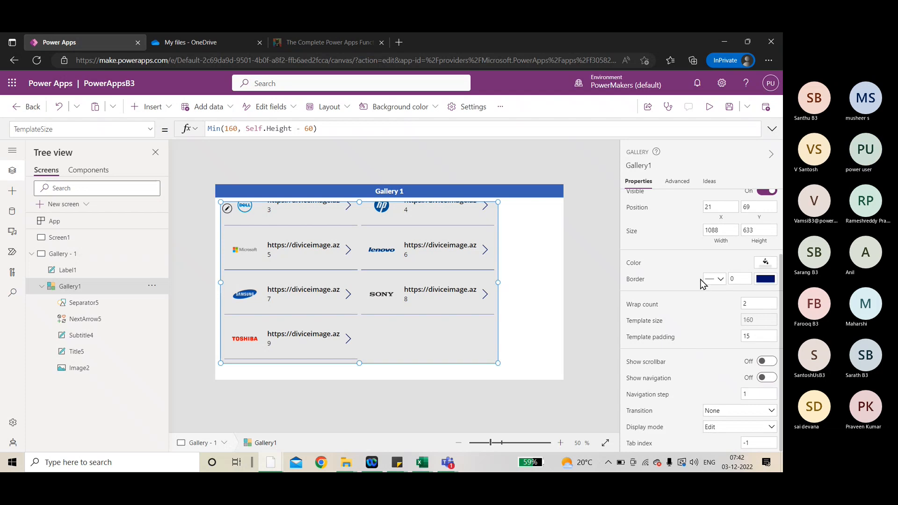
{"action": "left_click", "coordinate": [766, 377]}
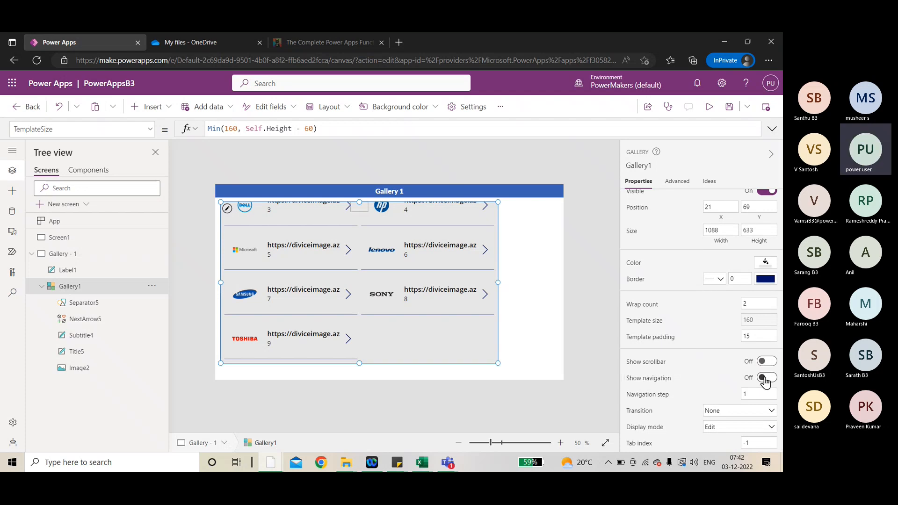
Step: Preview the app, page down and up through the gallery with its navigation arrows, and return to editing
{"action": "left_click", "coordinate": [709, 106]}
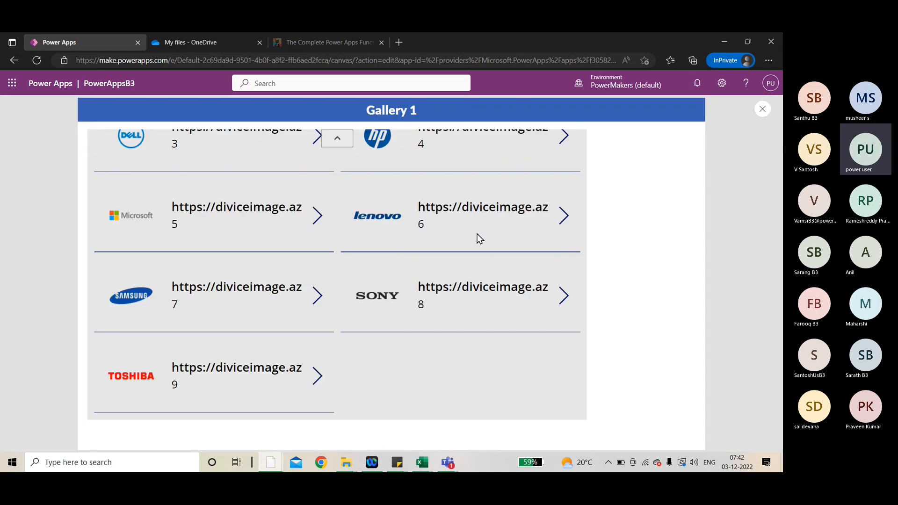
{"action": "left_click", "coordinate": [341, 140]}
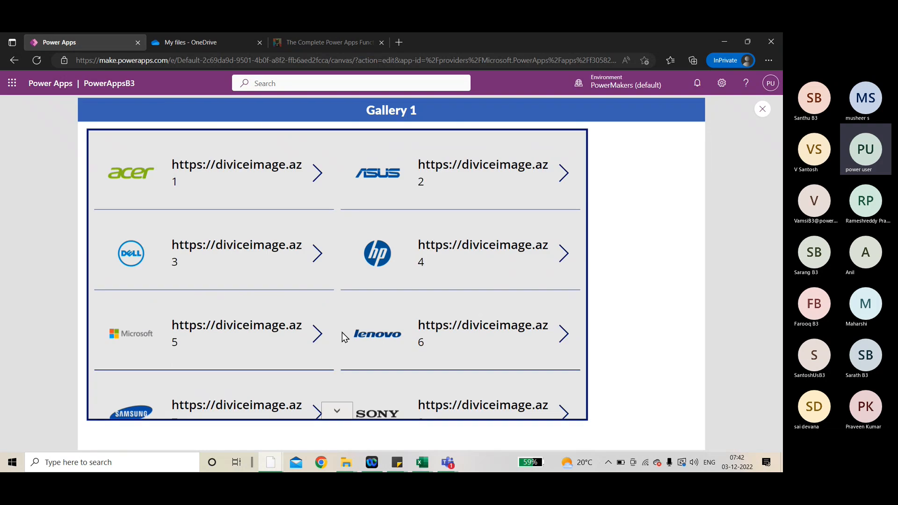
{"action": "left_click", "coordinate": [337, 411]}
{"action": "left_click", "coordinate": [337, 140]}
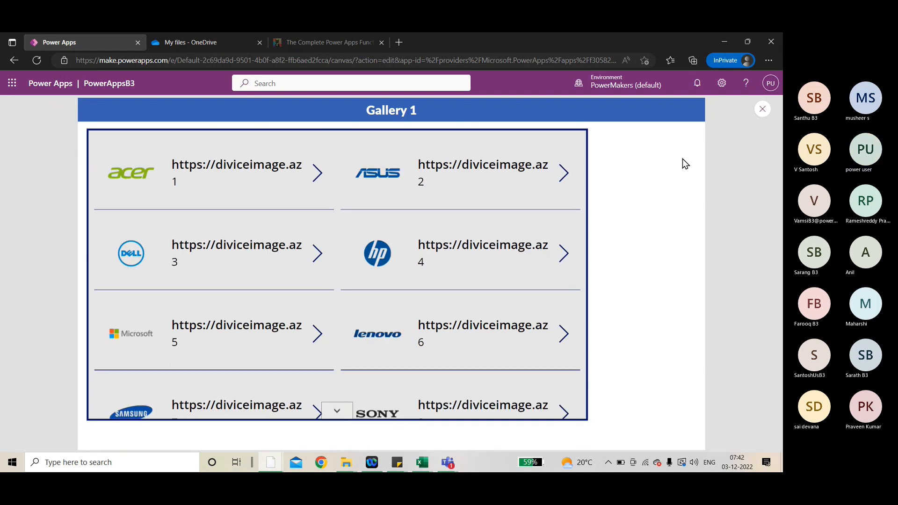
{"action": "left_click", "coordinate": [763, 109]}
{"action": "left_click", "coordinate": [486, 311]}
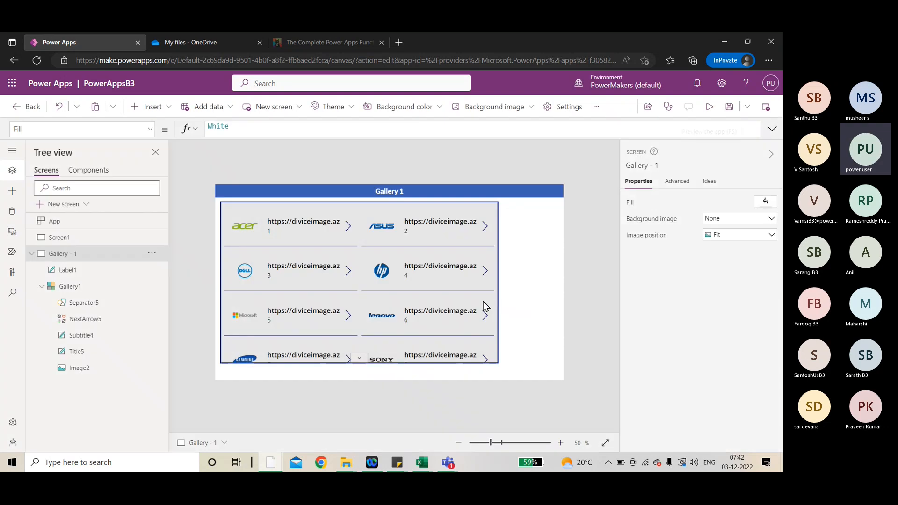
Step: Set Gallery1's template padding to 30
{"action": "left_click", "coordinate": [483, 301]}
{"action": "scroll", "coordinate": [711, 309], "scroll_direction": "down", "scroll_amount": 3}
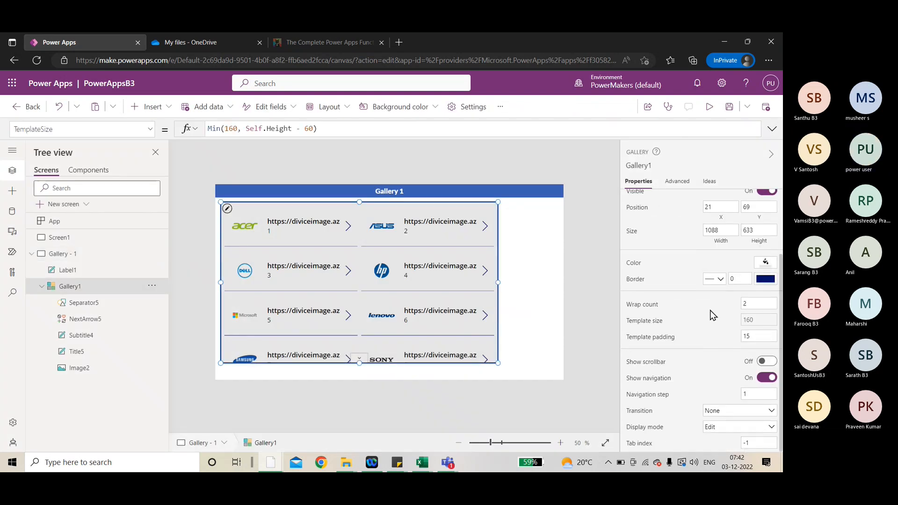
{"action": "left_click", "coordinate": [751, 337]}
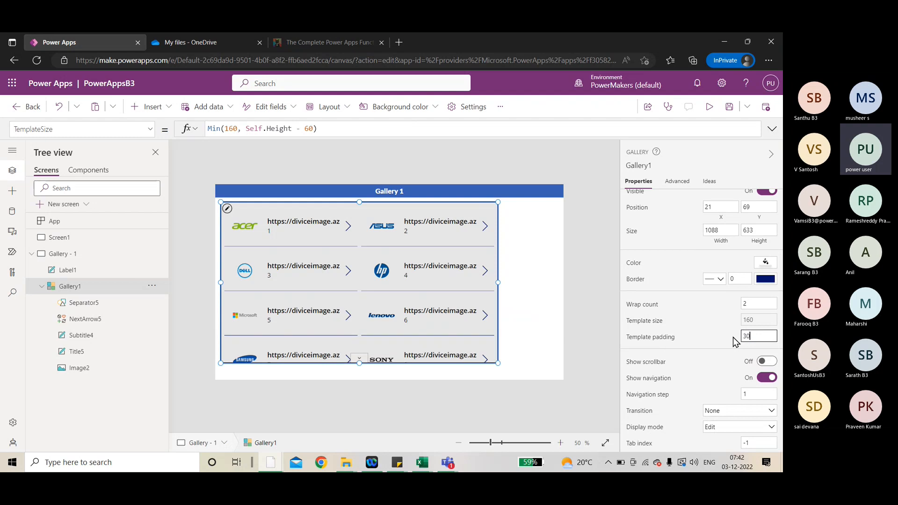
{"action": "left_click", "coordinate": [734, 341]}
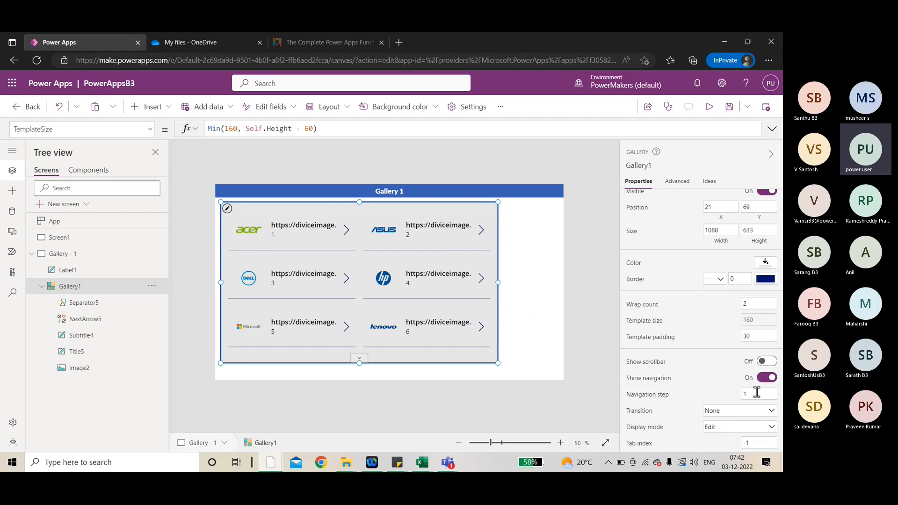
Step: Set Gallery1's navigation step to 2 and test paging through the items in the app preview
{"action": "left_click", "coordinate": [733, 393]}
{"action": "left_click", "coordinate": [709, 110]}
{"action": "left_click", "coordinate": [710, 107]}
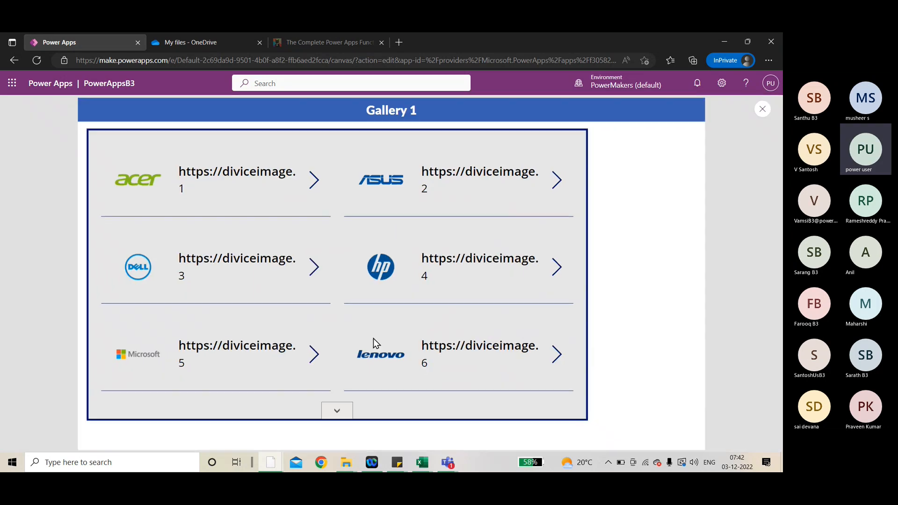
{"action": "left_click", "coordinate": [346, 412]}
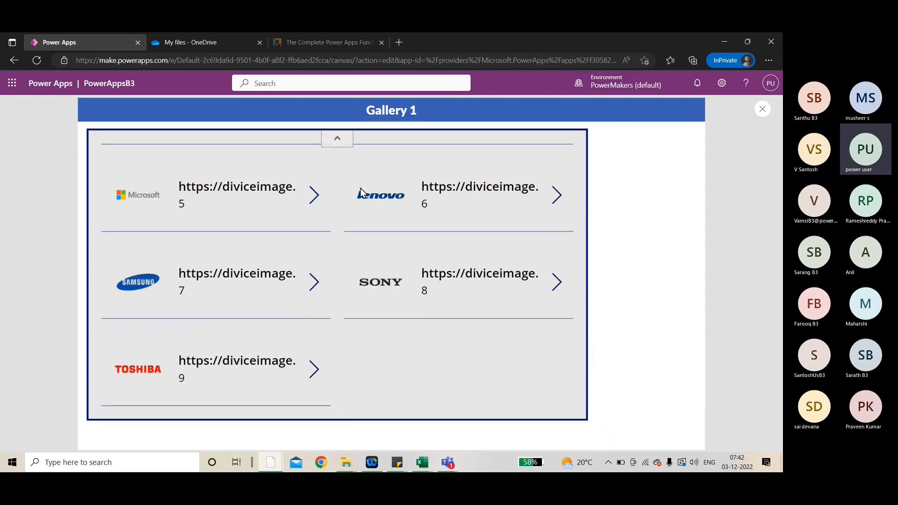
{"action": "left_click", "coordinate": [342, 141]}
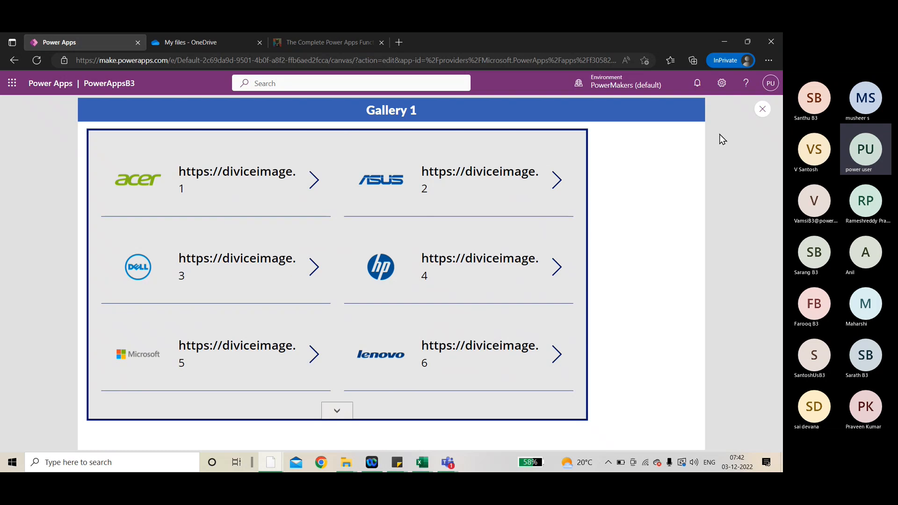
{"action": "left_click", "coordinate": [763, 112]}
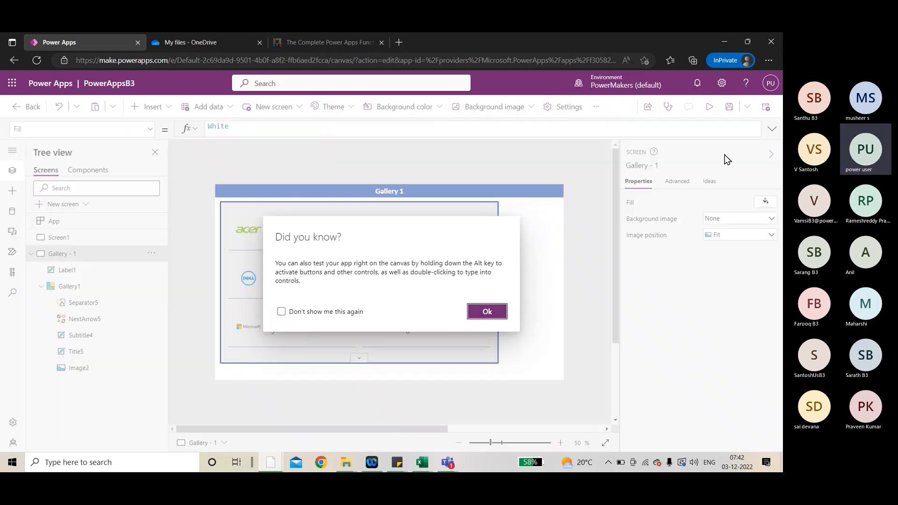
{"action": "left_click", "coordinate": [485, 310]}
Step: Try the Pop transition on Gallery1 and check its effect on the items in the app preview
{"action": "left_click", "coordinate": [488, 338]}
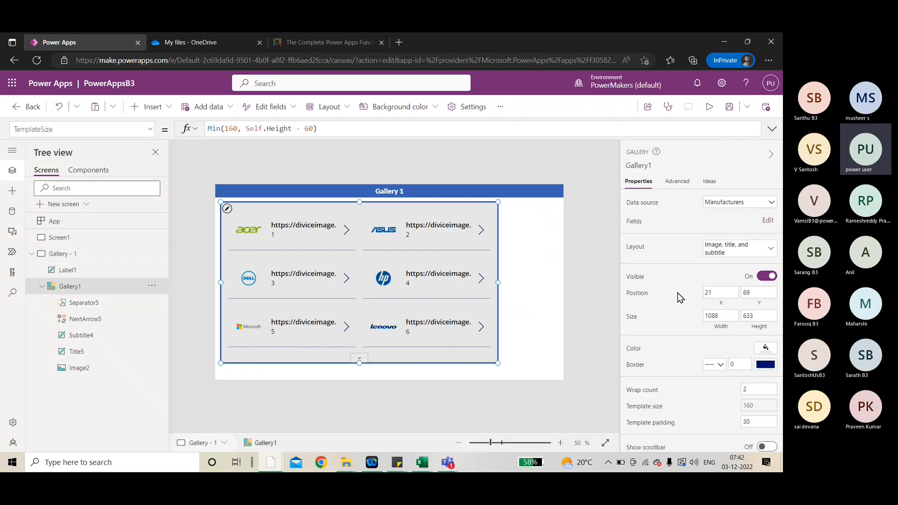
{"action": "scroll", "coordinate": [679, 297], "scroll_direction": "down", "scroll_amount": 2}
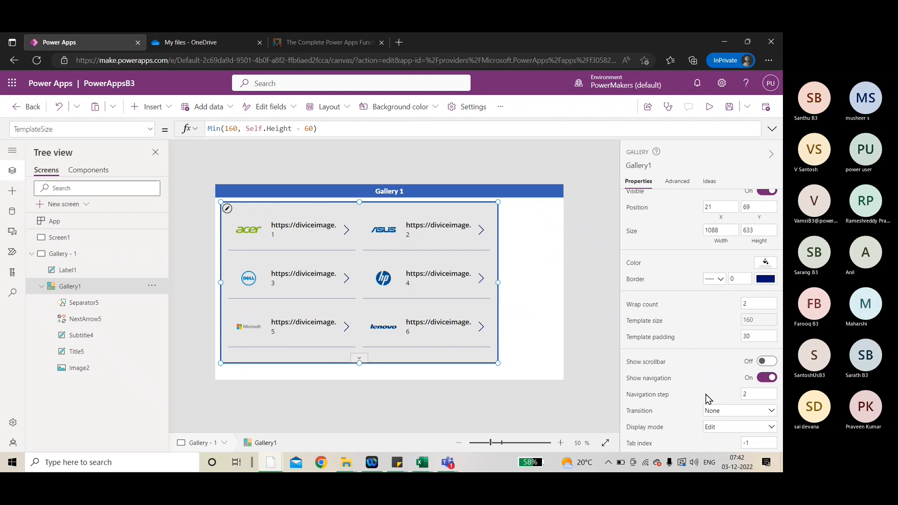
{"action": "left_click", "coordinate": [710, 412]}
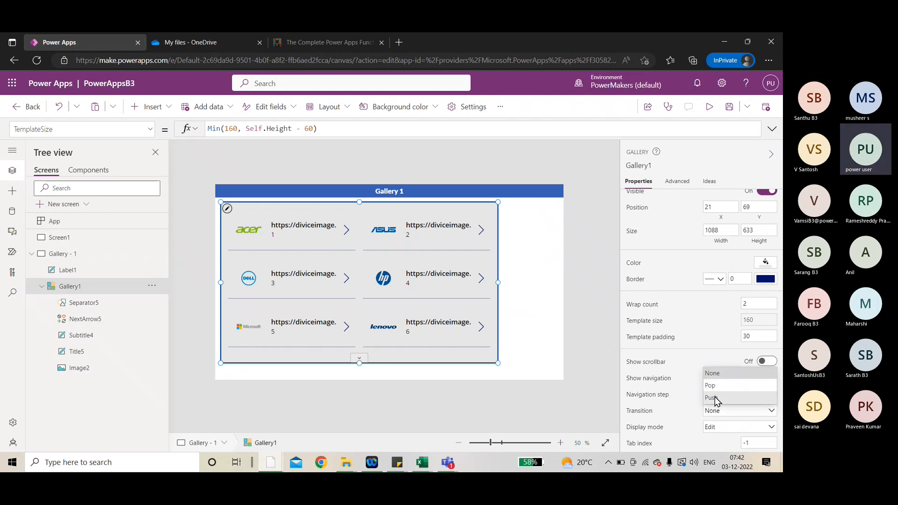
{"action": "left_click", "coordinate": [715, 389]}
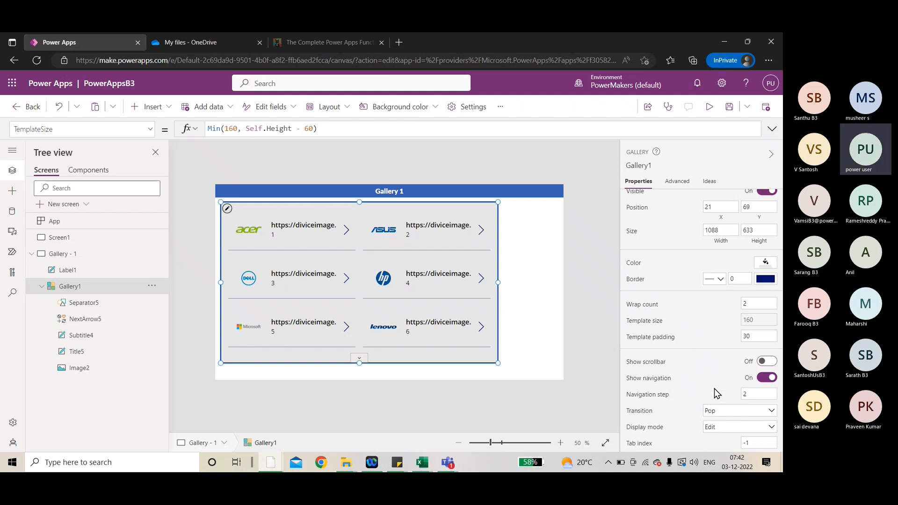
{"action": "left_click", "coordinate": [709, 107]}
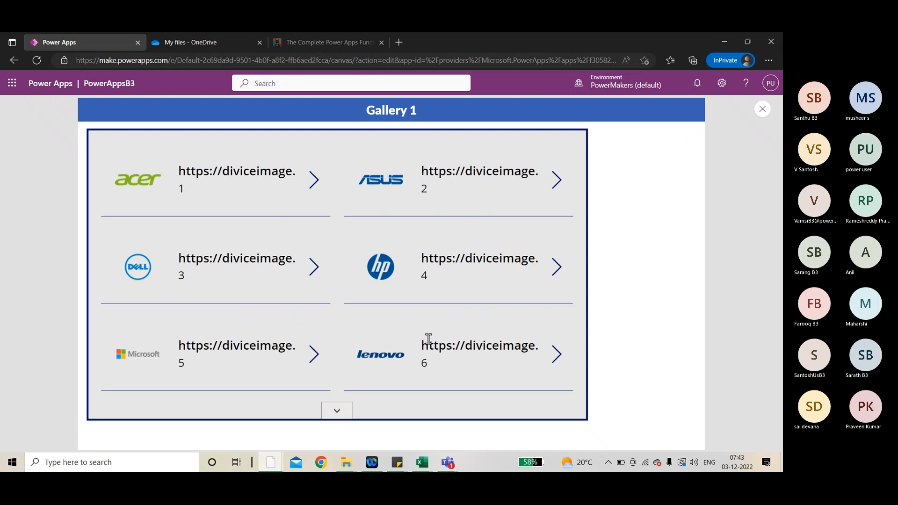
{"action": "left_click", "coordinate": [763, 110]}
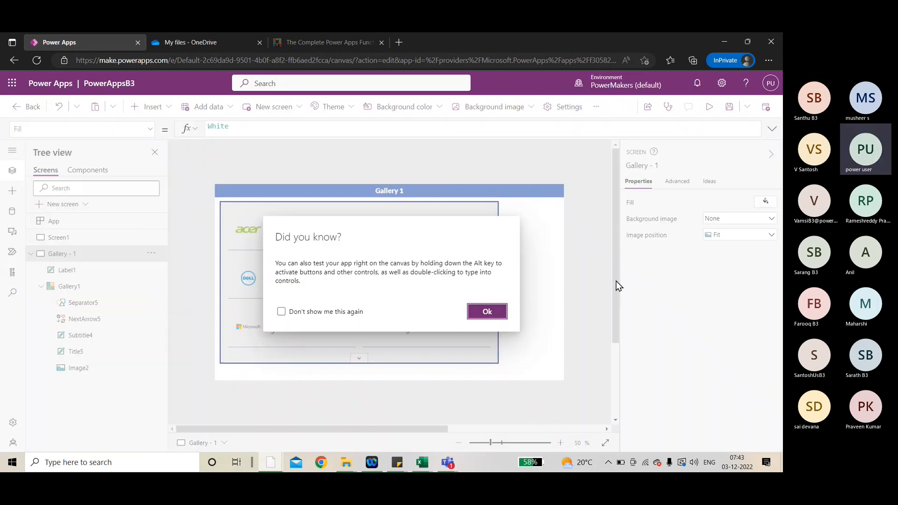
{"action": "left_click", "coordinate": [485, 310]}
Step: Set Gallery1's transition to Push and check its effect on the items in the app preview
{"action": "left_click", "coordinate": [486, 312]}
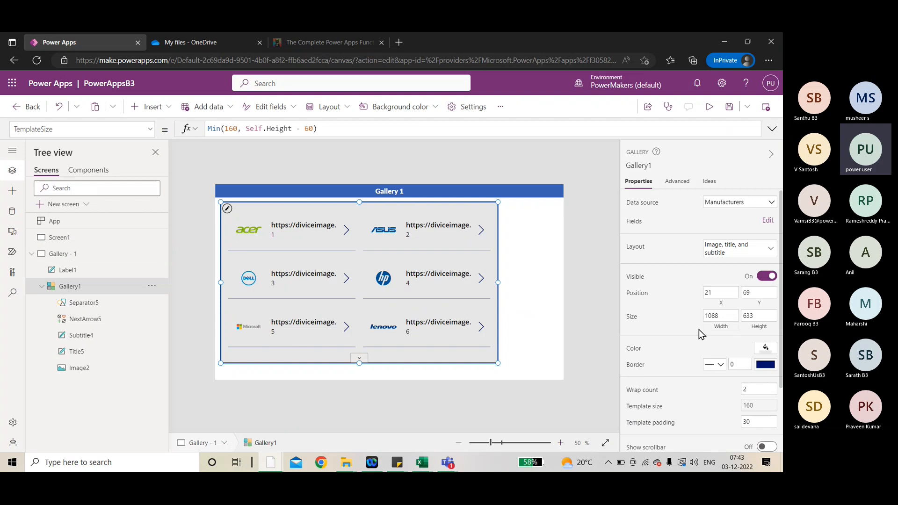
{"action": "scroll", "coordinate": [715, 346], "scroll_direction": "down", "scroll_amount": 2}
{"action": "left_click", "coordinate": [732, 416]}
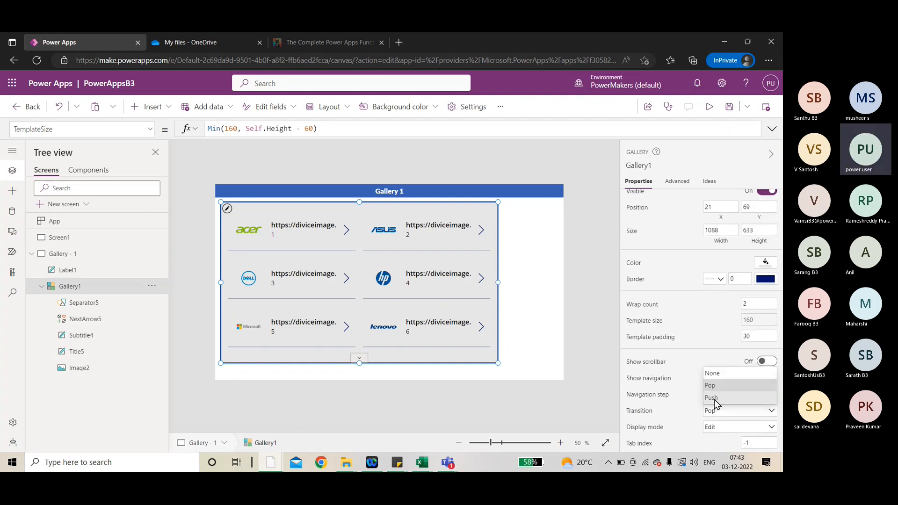
{"action": "left_click", "coordinate": [712, 401]}
{"action": "left_click", "coordinate": [709, 107]}
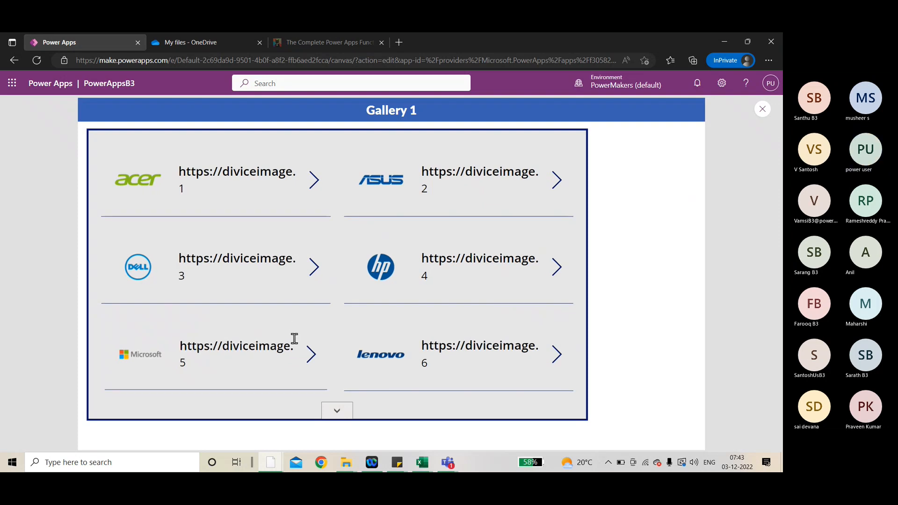
{"action": "left_click", "coordinate": [760, 113]}
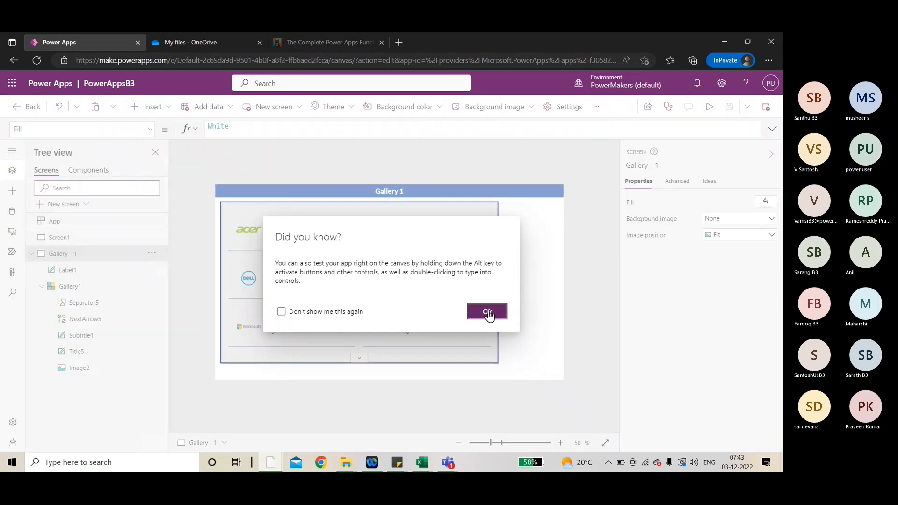
{"action": "left_click", "coordinate": [489, 312]}
Step: Try the Disabled and View display modes on Gallery1 and restore the Edit mode
{"action": "left_click", "coordinate": [483, 323]}
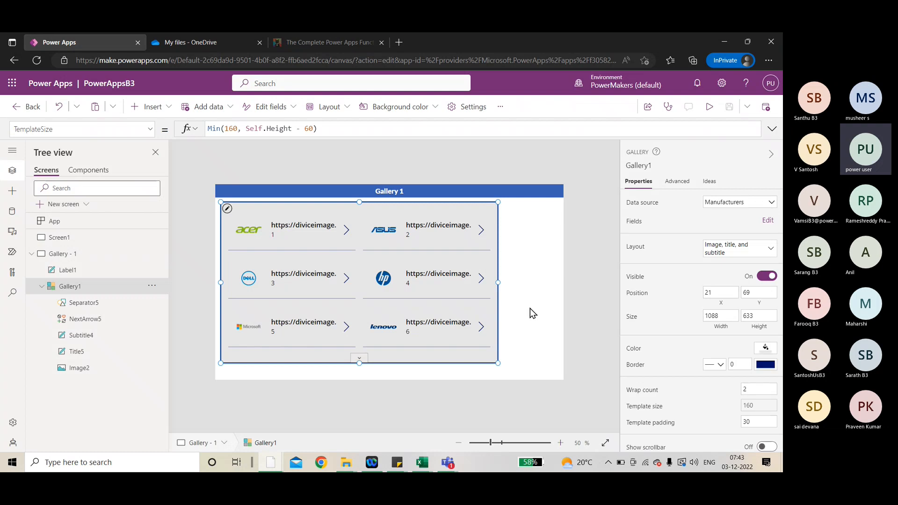
{"action": "scroll", "coordinate": [684, 311], "scroll_direction": "down", "scroll_amount": 2}
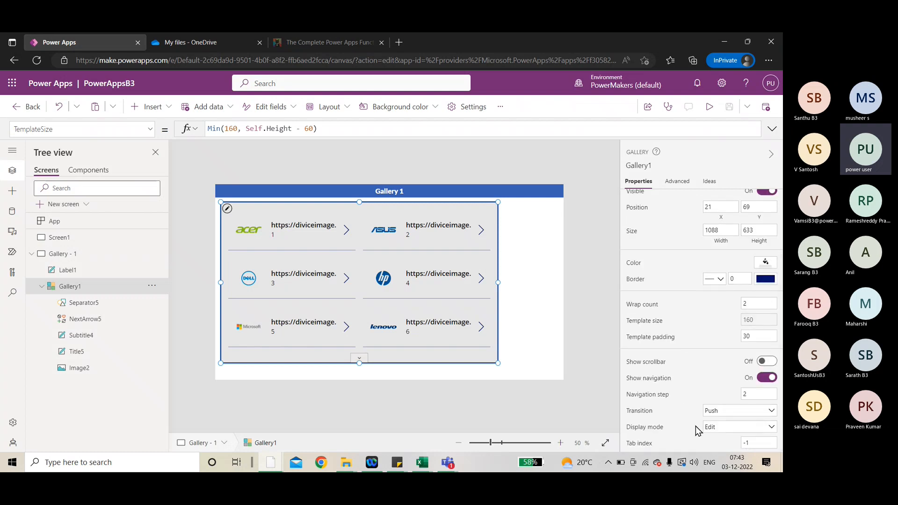
{"action": "left_click", "coordinate": [715, 429]}
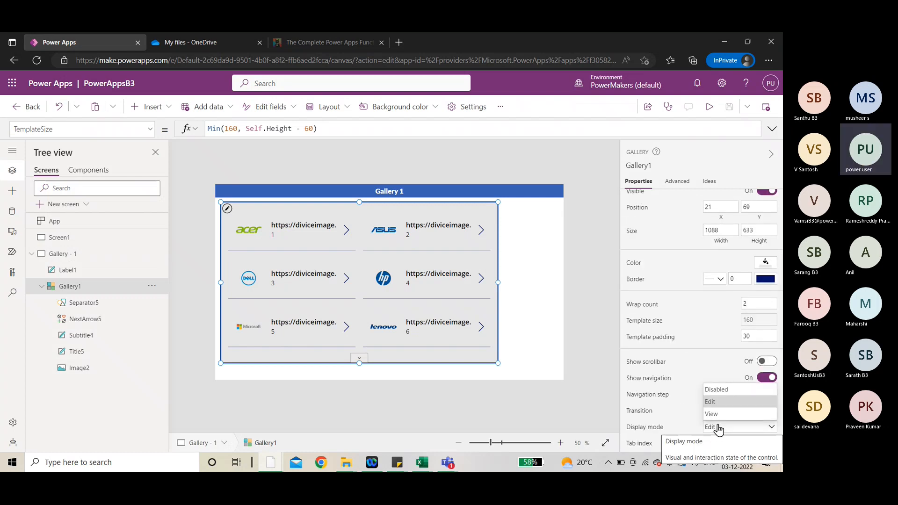
{"action": "left_click", "coordinate": [720, 389]}
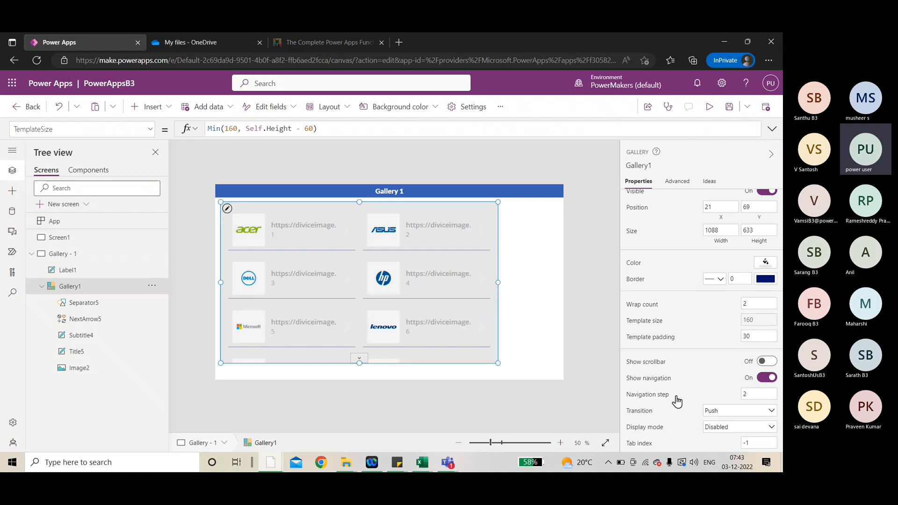
{"action": "left_click", "coordinate": [724, 427]}
{"action": "left_click", "coordinate": [725, 414]}
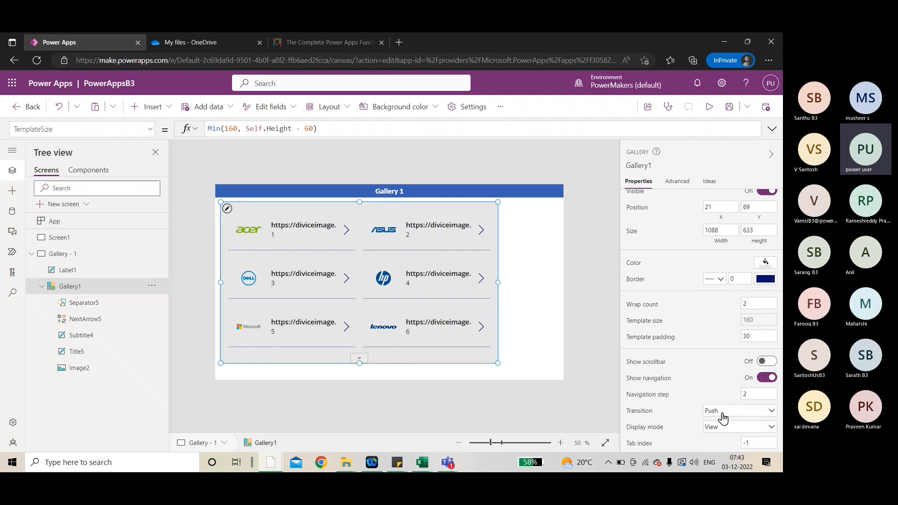
{"action": "left_click", "coordinate": [739, 430]}
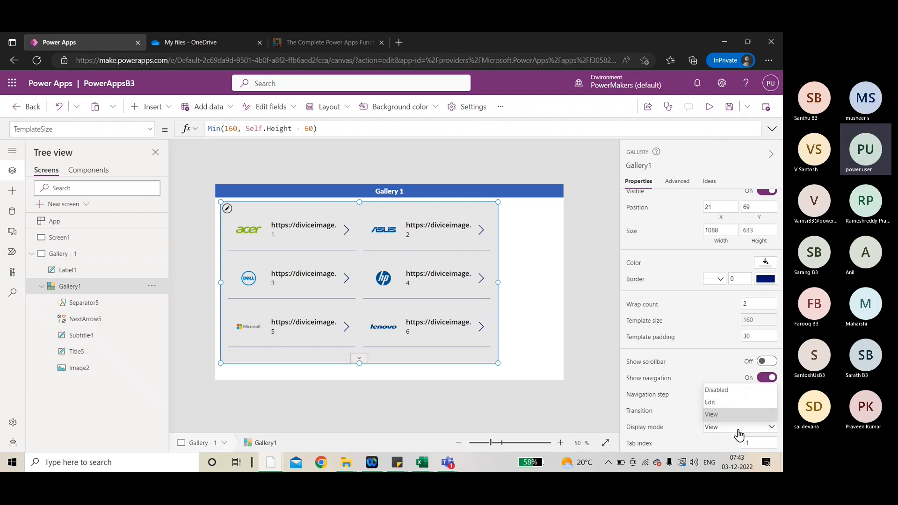
{"action": "left_click", "coordinate": [725, 402]}
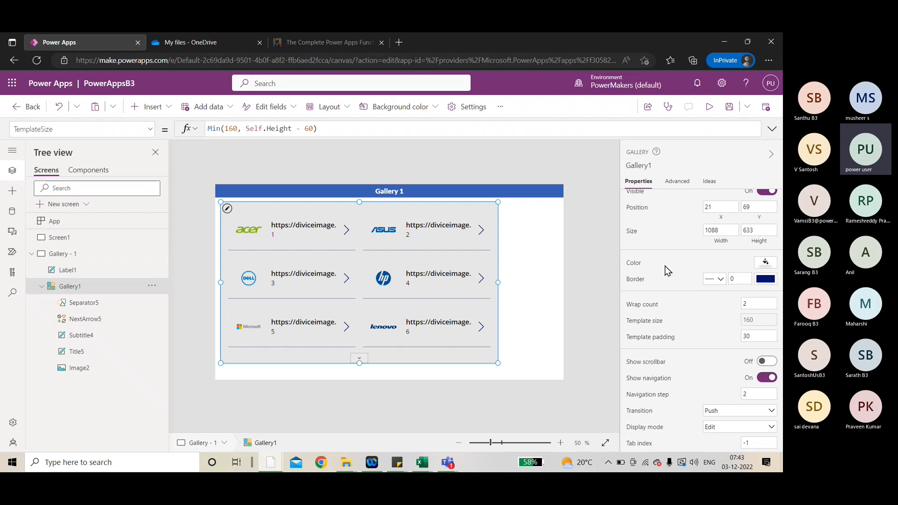
Step: Review Gallery1's properties and choose the Title and subtitle on overlay layout for it
{"action": "scroll", "coordinate": [680, 269], "scroll_direction": "up", "scroll_amount": 2}
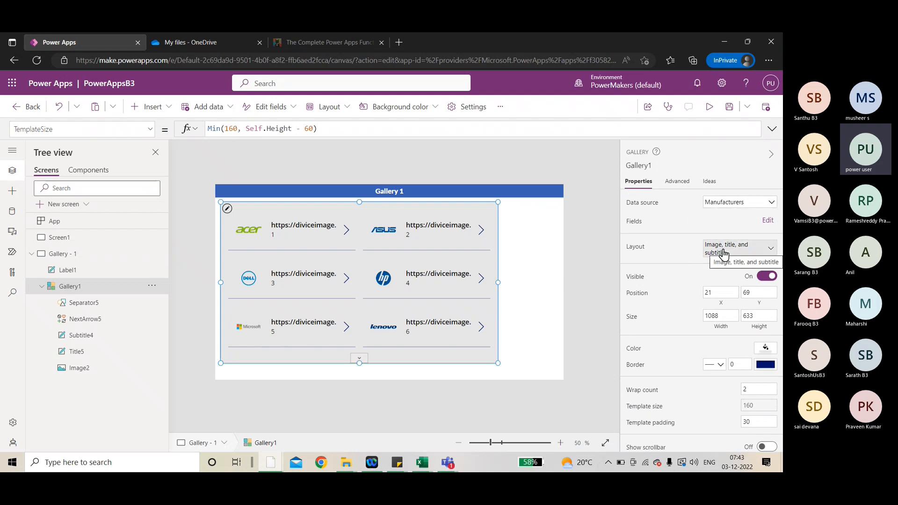
{"action": "scroll", "coordinate": [699, 266], "scroll_direction": "down", "scroll_amount": 2}
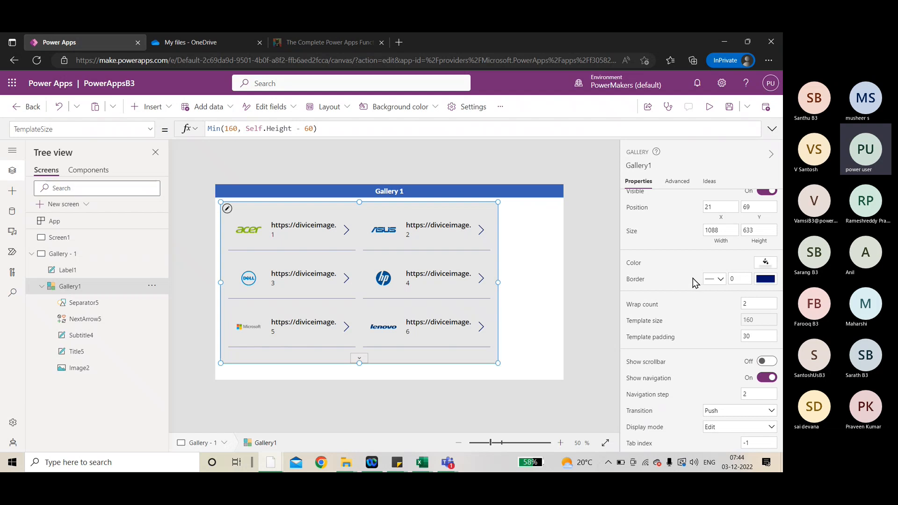
{"action": "scroll", "coordinate": [693, 282], "scroll_direction": "up", "scroll_amount": 2}
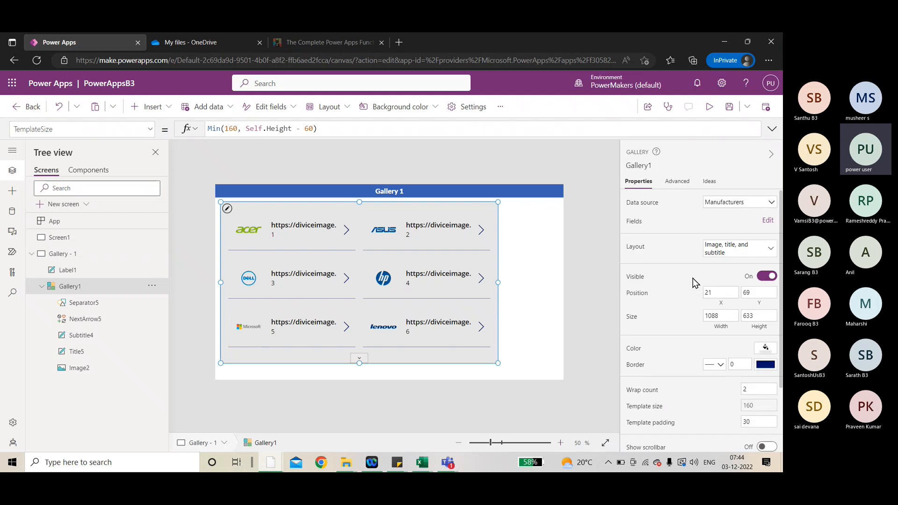
{"action": "left_click", "coordinate": [709, 256]}
{"action": "scroll", "coordinate": [687, 301], "scroll_direction": "down", "scroll_amount": 1}
{"action": "scroll", "coordinate": [687, 301], "scroll_direction": "down", "scroll_amount": 3}
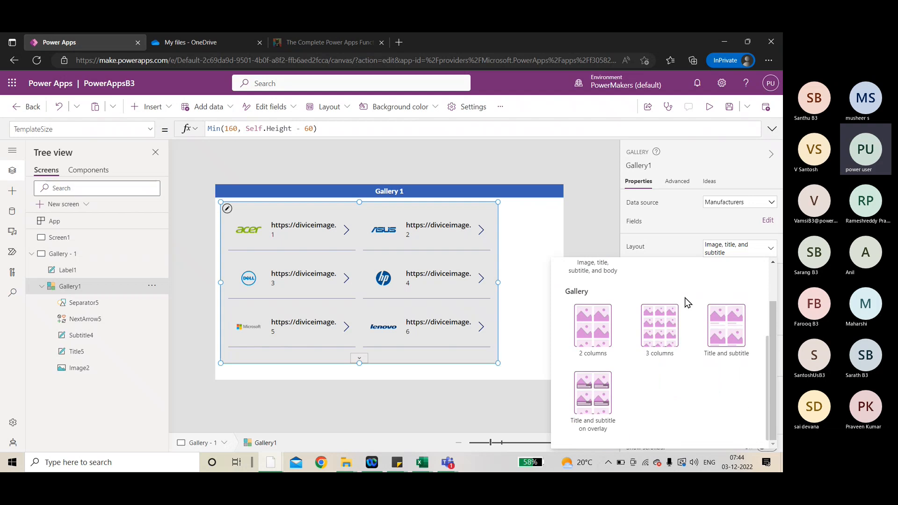
{"action": "left_click", "coordinate": [597, 392]}
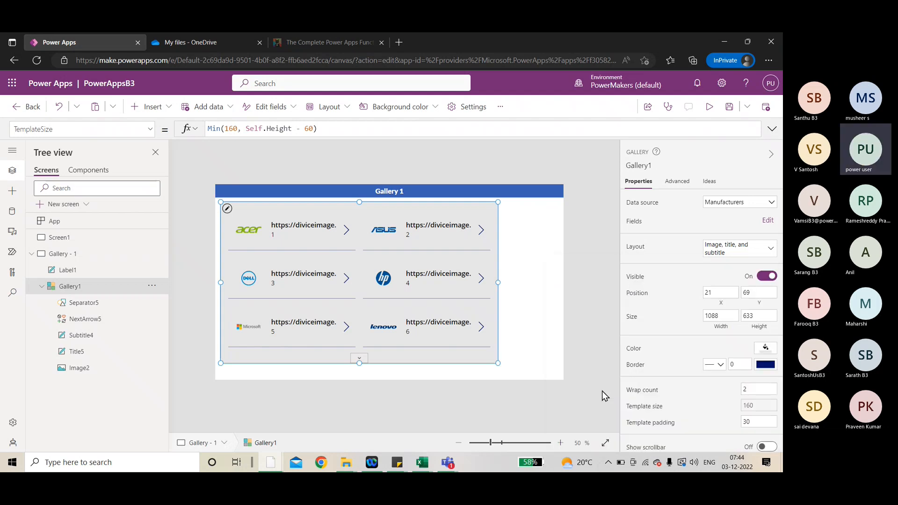
Step: Preview the app with the overlay gallery layout and look through Gallery1's layout options without choosing another one
{"action": "left_click", "coordinate": [709, 107]}
{"action": "left_click", "coordinate": [764, 111]}
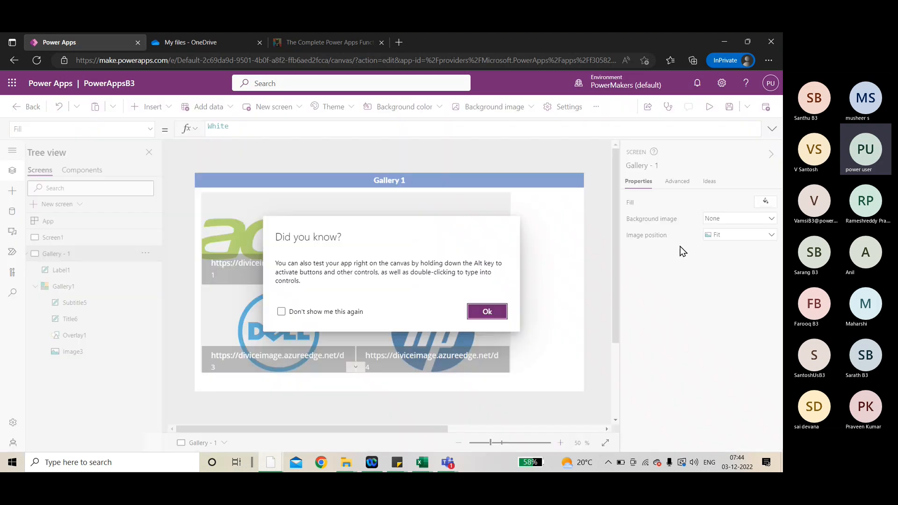
{"action": "left_click", "coordinate": [482, 311]}
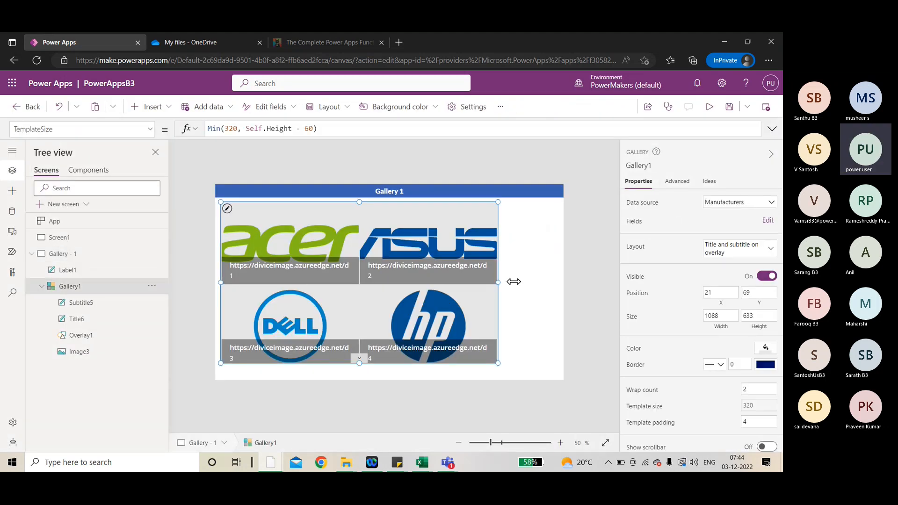
{"action": "left_click", "coordinate": [738, 251]}
{"action": "scroll", "coordinate": [658, 280], "scroll_direction": "down", "scroll_amount": 3}
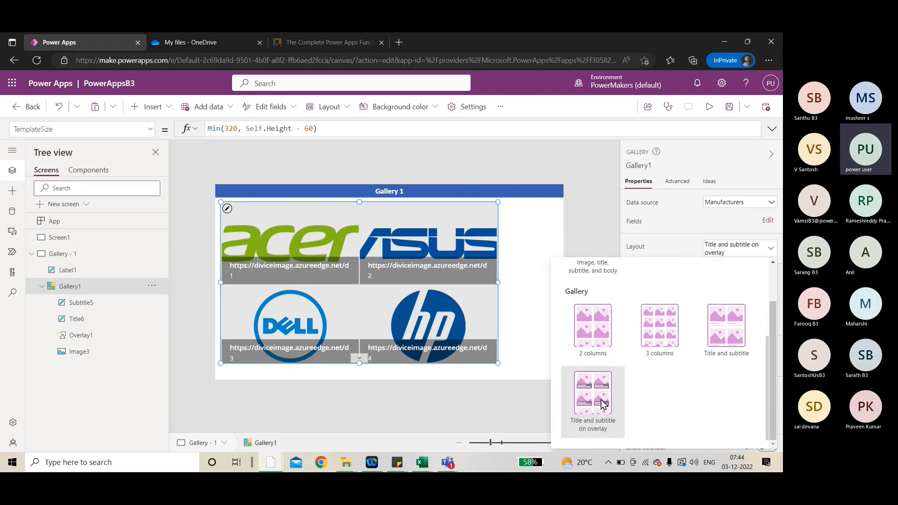
{"action": "left_click", "coordinate": [700, 211]}
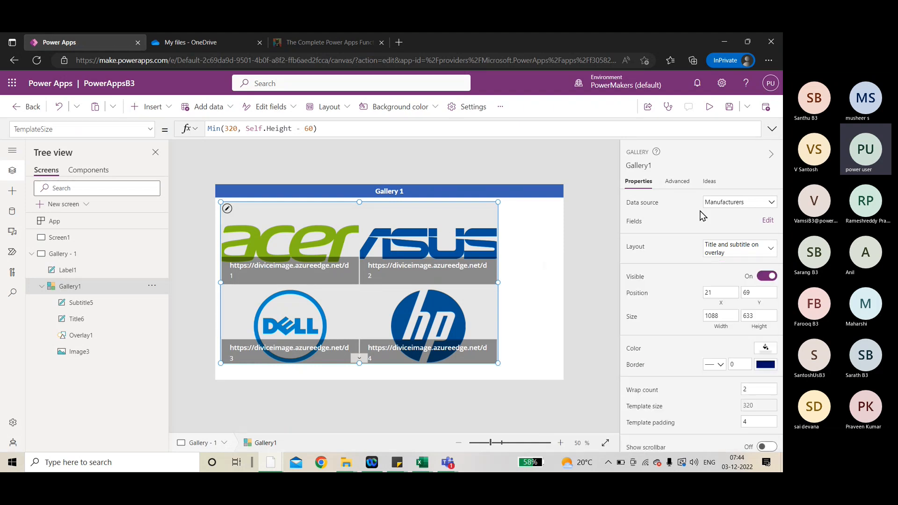
Step: Set Gallery1's wrap count to 3 and its template padding to 2
{"action": "scroll", "coordinate": [703, 295], "scroll_direction": "down", "scroll_amount": 3}
{"action": "left_click", "coordinate": [748, 304]}
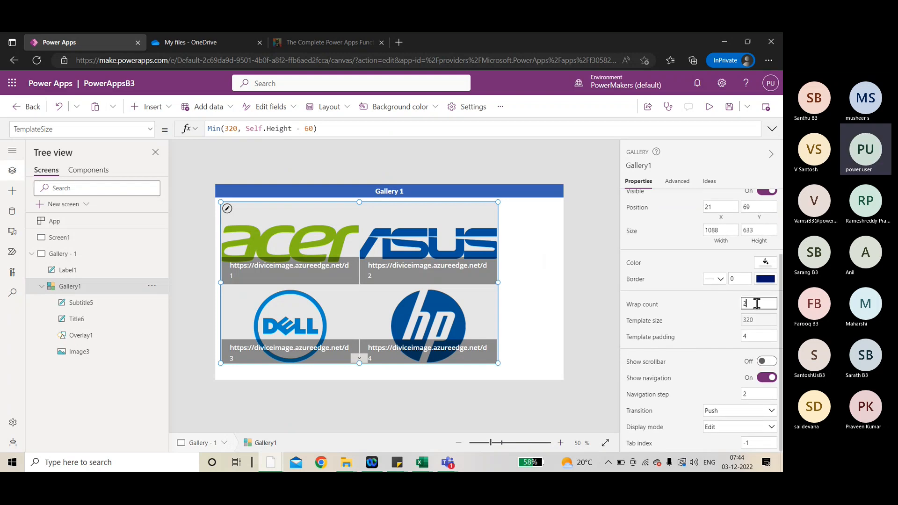
{"action": "type", "text": "3"}
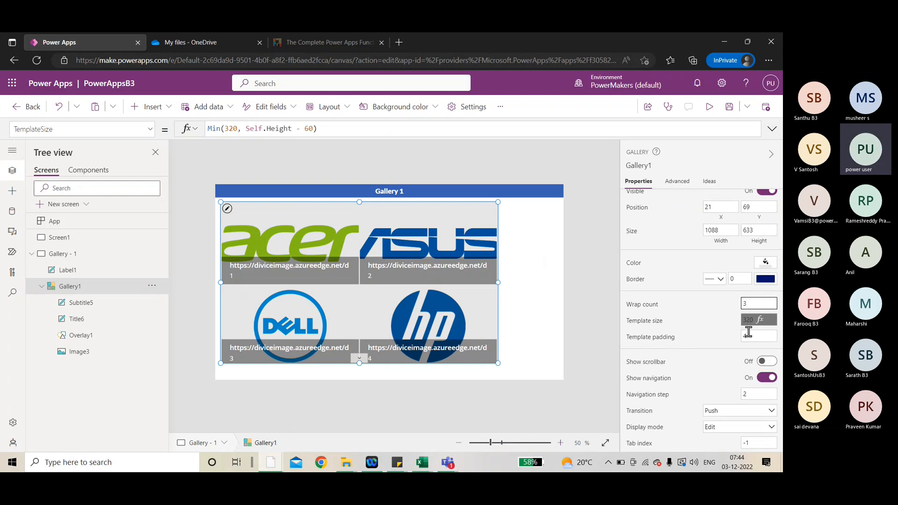
{"action": "key", "text": "Tab"}
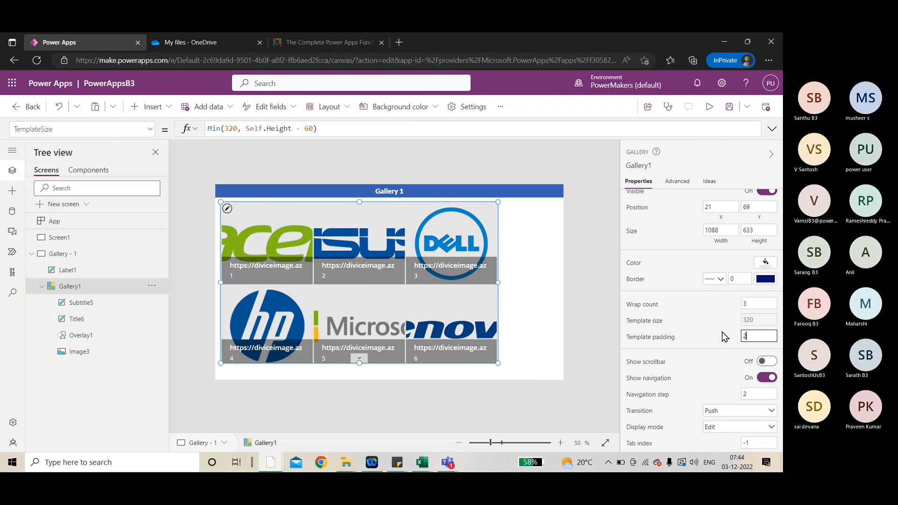
{"action": "type", "text": "2"}
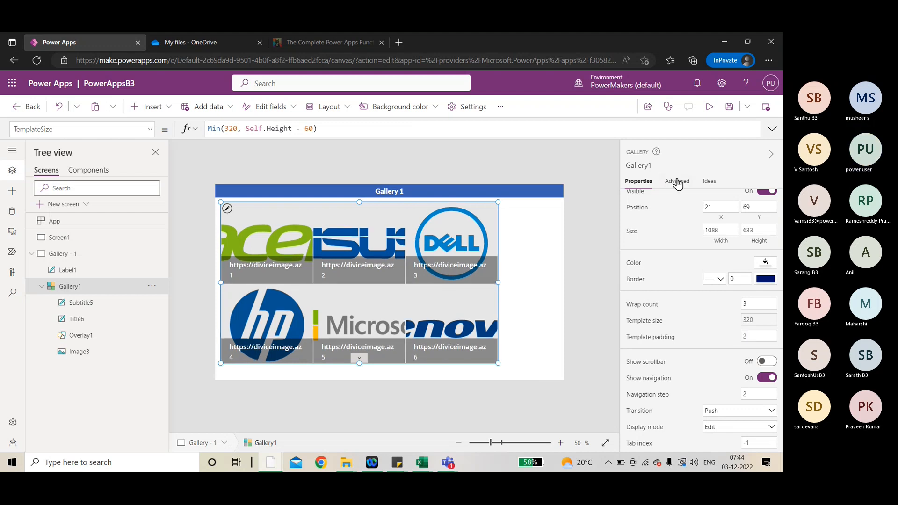
Step: Preview the three-column gallery, compare it with the Manufacturers table in the Excel workbook Device-Order-Data.xlsx, and return to editing the app
{"action": "left_click", "coordinate": [709, 106]}
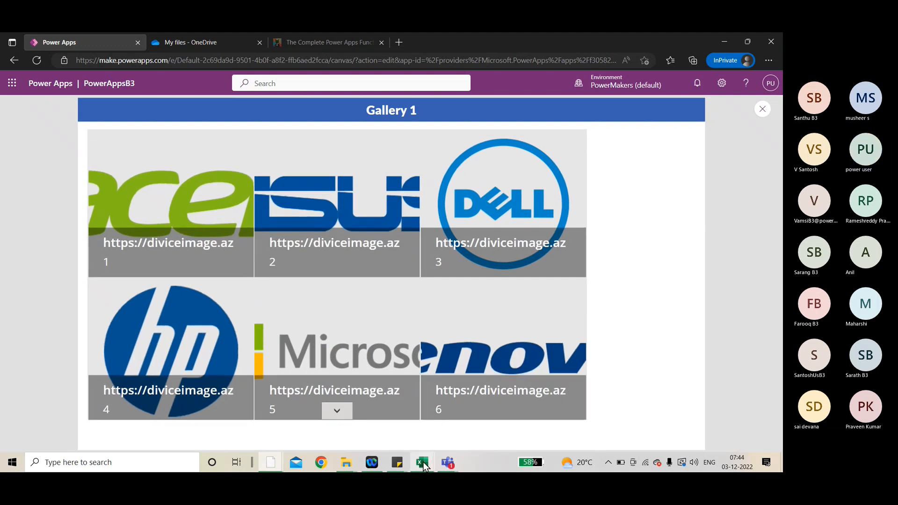
{"action": "mouse_move", "coordinate": [422, 462]}
{"action": "left_click", "coordinate": [461, 438]}
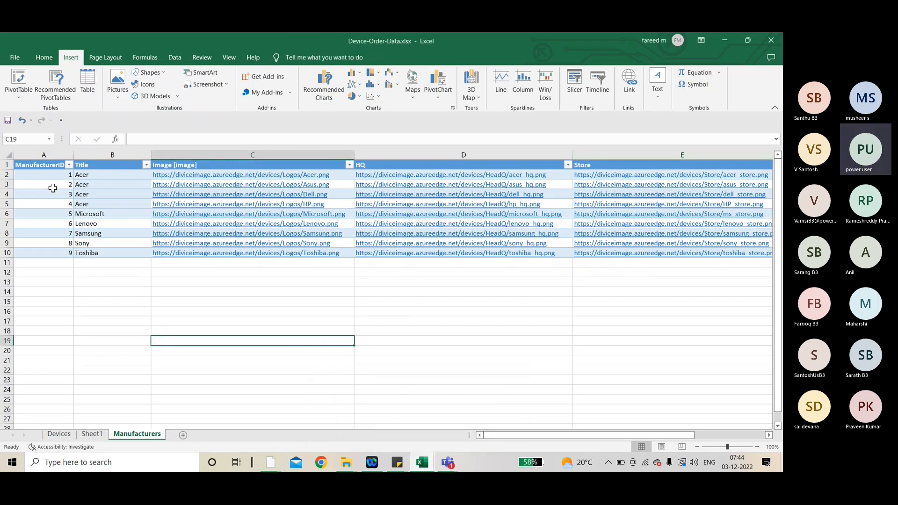
{"action": "left_click_drag", "start_coordinate": [47, 174], "coordinate": [666, 308]}
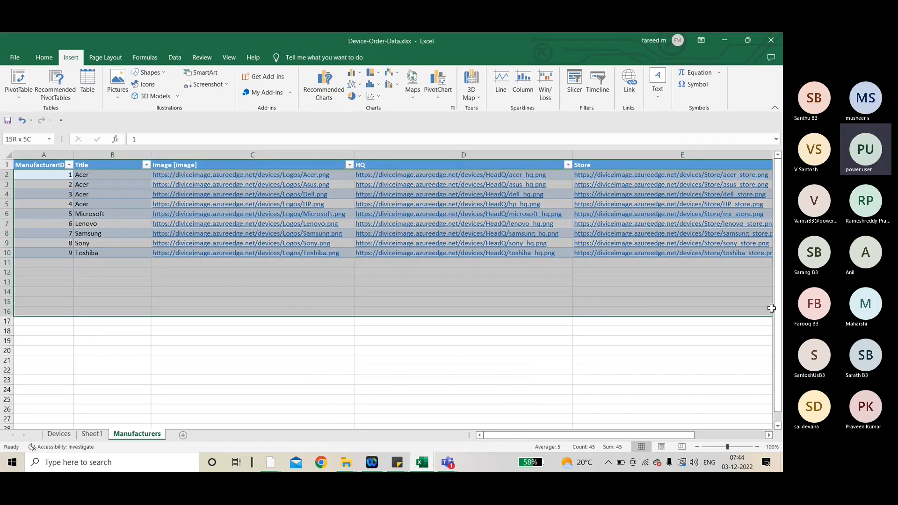
{"action": "left_click_drag", "start_coordinate": [771, 309], "coordinate": [508, 310]}
{"action": "left_click", "coordinate": [525, 366]}
{"action": "key", "text": "alt+Tab"}
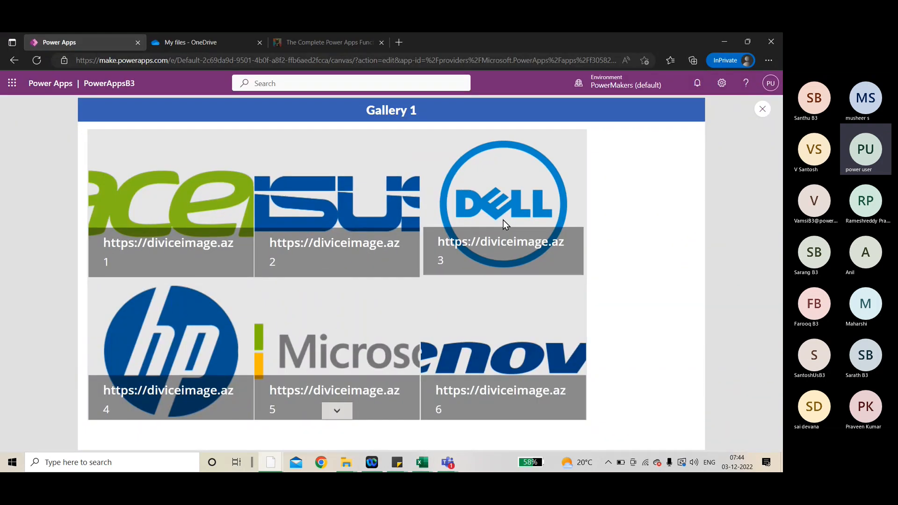
{"action": "left_click", "coordinate": [763, 109]}
{"action": "left_click", "coordinate": [487, 311]}
Step: Shrink the logo image in Gallery1's template to a height of 92, keeping its full width of 360
{"action": "left_click", "coordinate": [268, 223]}
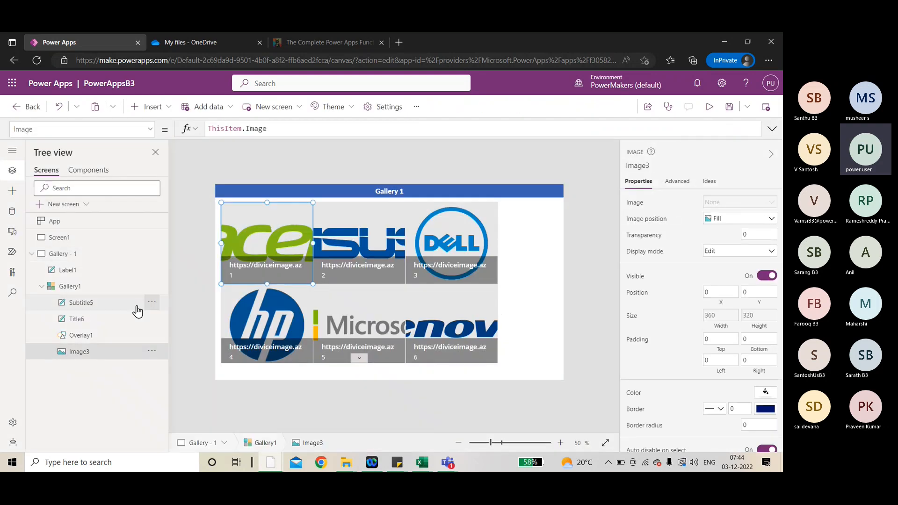
{"action": "left_click_drag", "start_coordinate": [313, 283], "coordinate": [311, 227]}
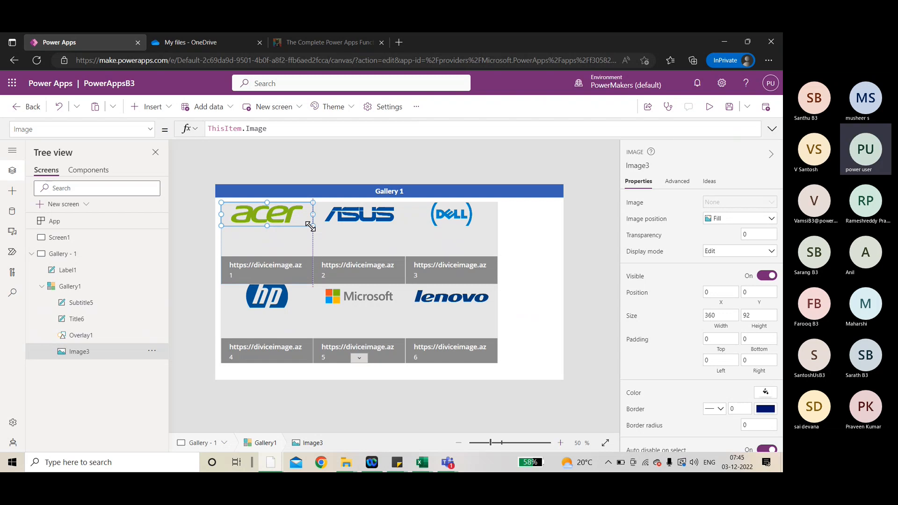
{"action": "left_click", "coordinate": [302, 241]}
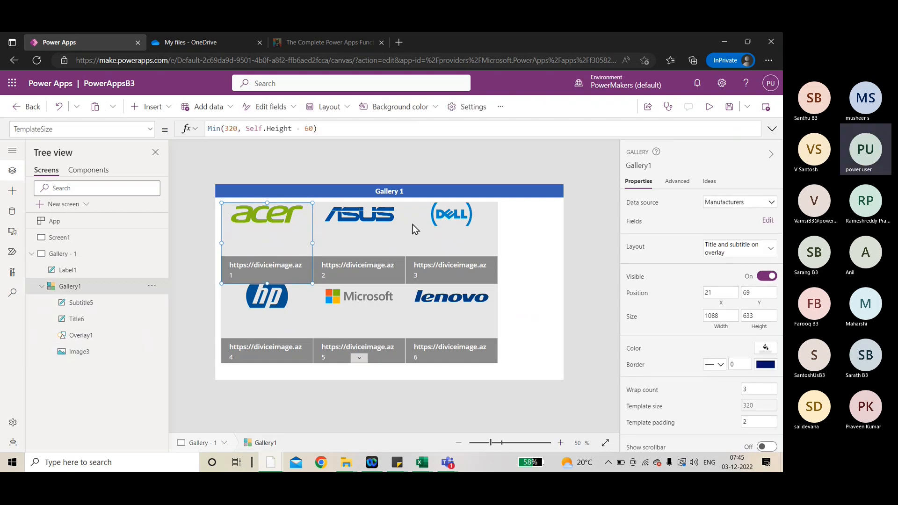
Step: Move the title label in Gallery1's template up to Y 212 and center-align the ManufacturerID subtitle
{"action": "left_click", "coordinate": [268, 266]}
{"action": "left_click_drag", "start_coordinate": [271, 263], "coordinate": [273, 258]}
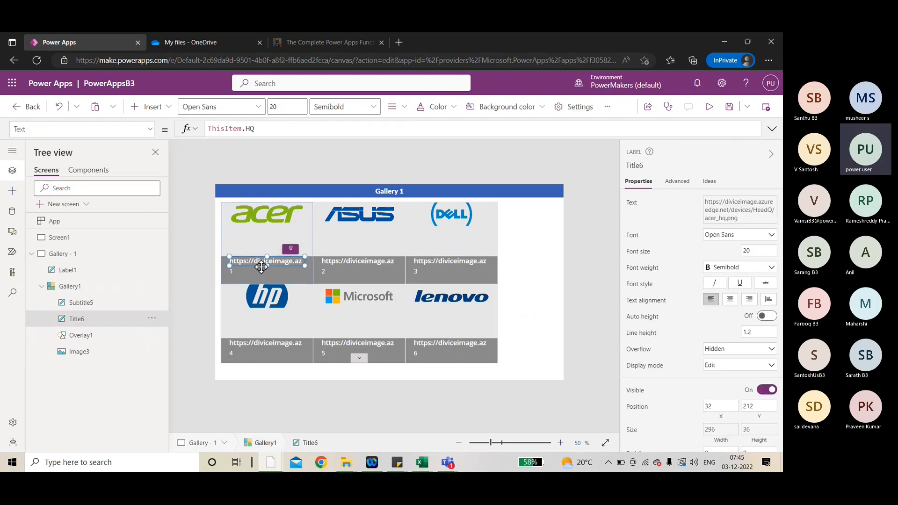
{"action": "left_click", "coordinate": [237, 273]}
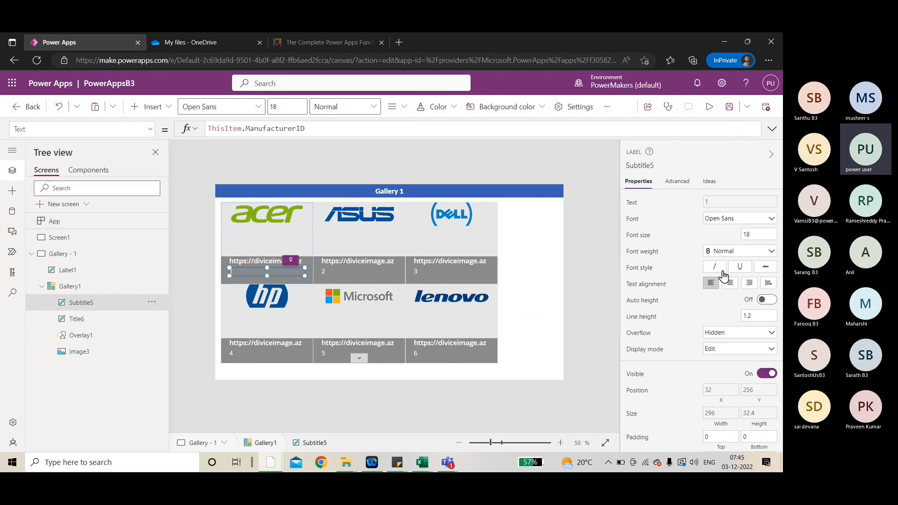
{"action": "left_click", "coordinate": [729, 283]}
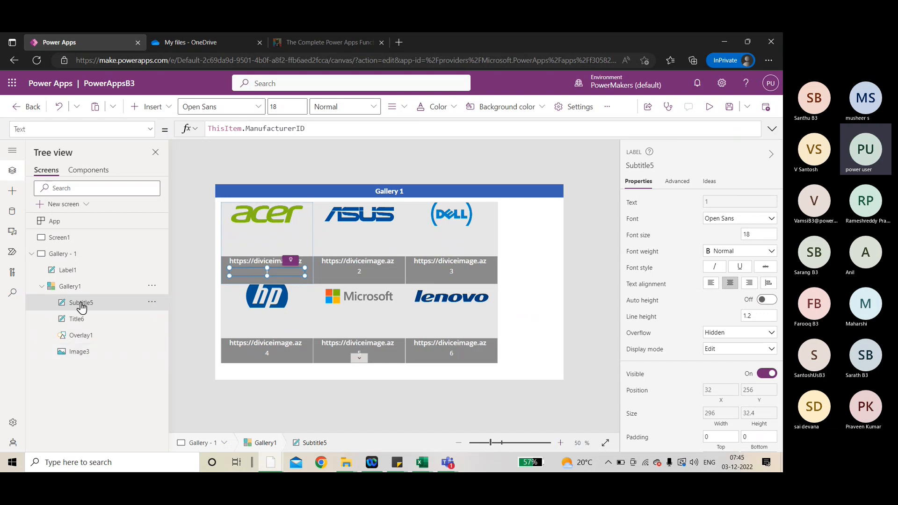
{"action": "left_click", "coordinate": [285, 234]}
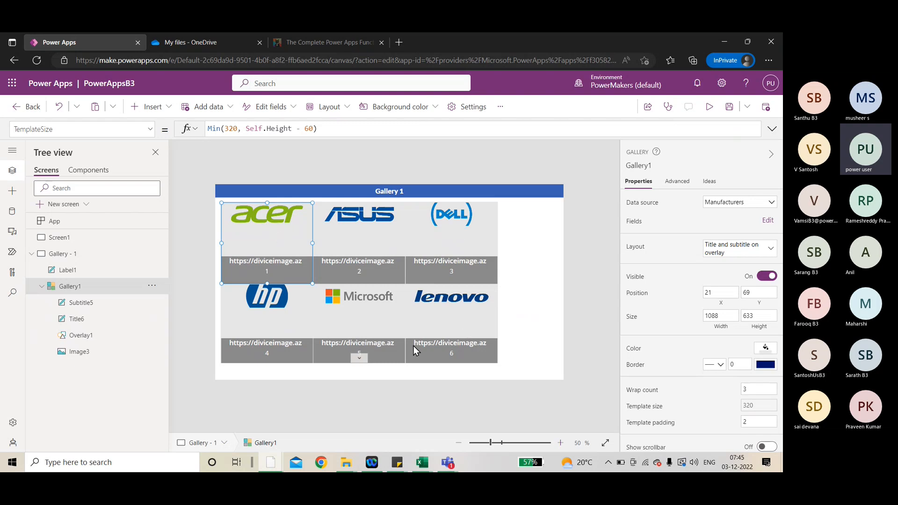
Step: Collapse the Gallery - 1 screen in the tree and delete the empty Screen1
{"action": "left_click", "coordinate": [33, 253]}
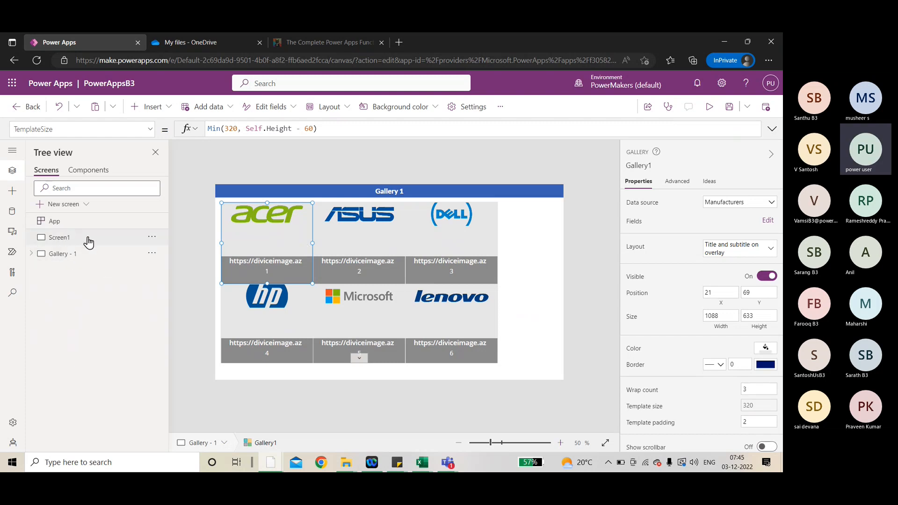
{"action": "left_click", "coordinate": [153, 237]}
{"action": "left_click", "coordinate": [163, 291]}
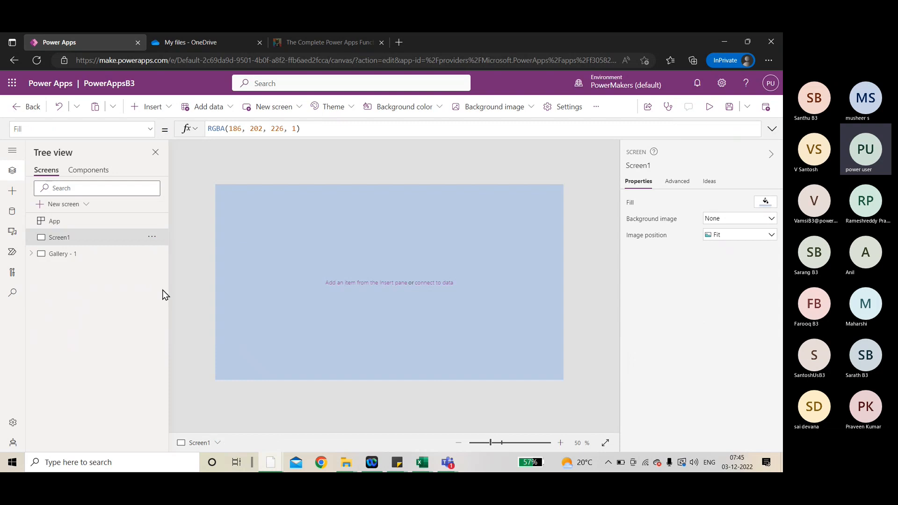
Step: Add a new blank screen and rename it Gallery -2
{"action": "left_click", "coordinate": [85, 205]}
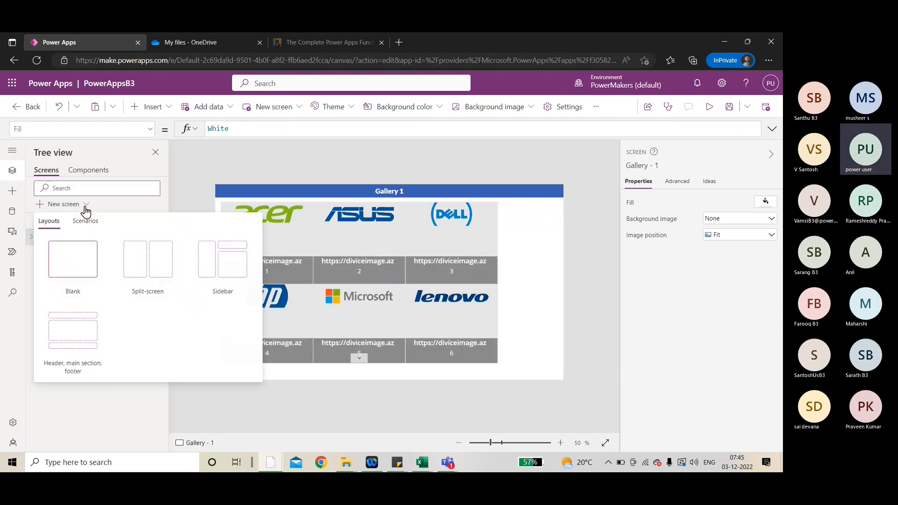
{"action": "left_click", "coordinate": [74, 253]}
{"action": "double_click", "coordinate": [68, 256]}
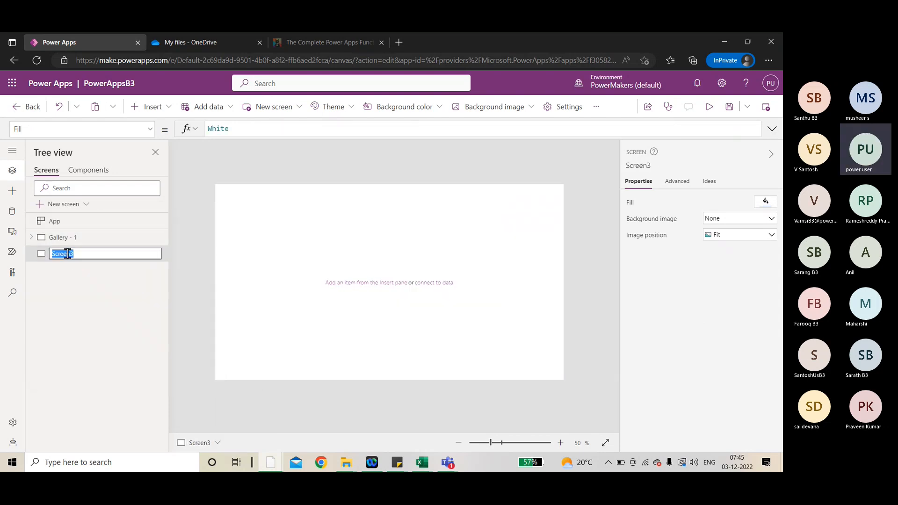
{"action": "type", "text": "Gal"}
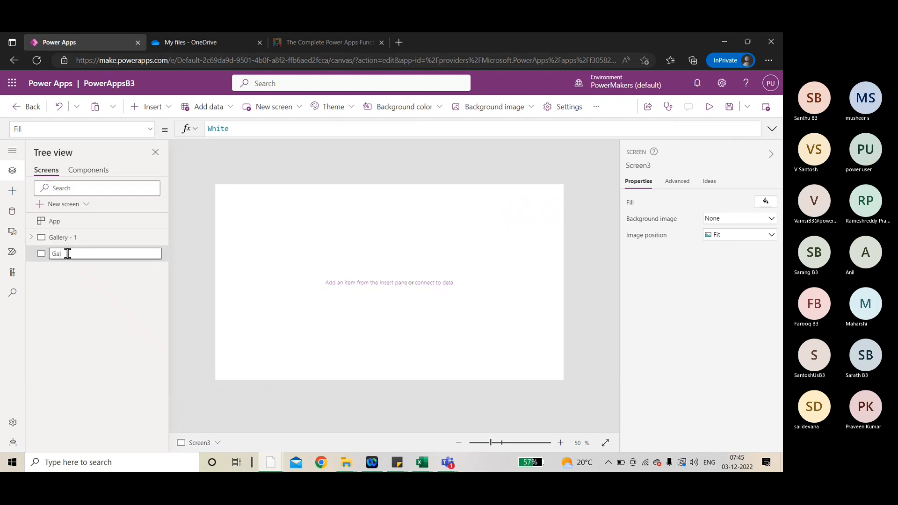
{"action": "type", "text": "lery -"}
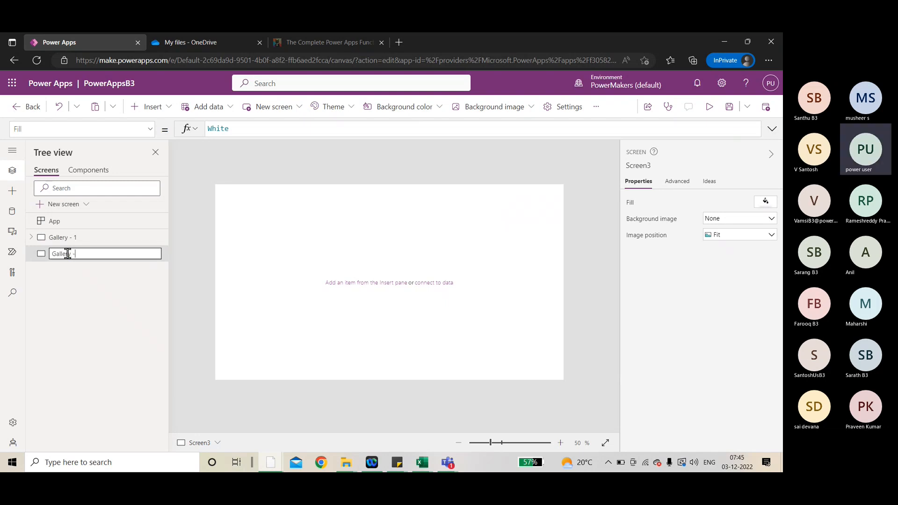
{"action": "type", "text": "2"}
{"action": "left_click", "coordinate": [90, 298]}
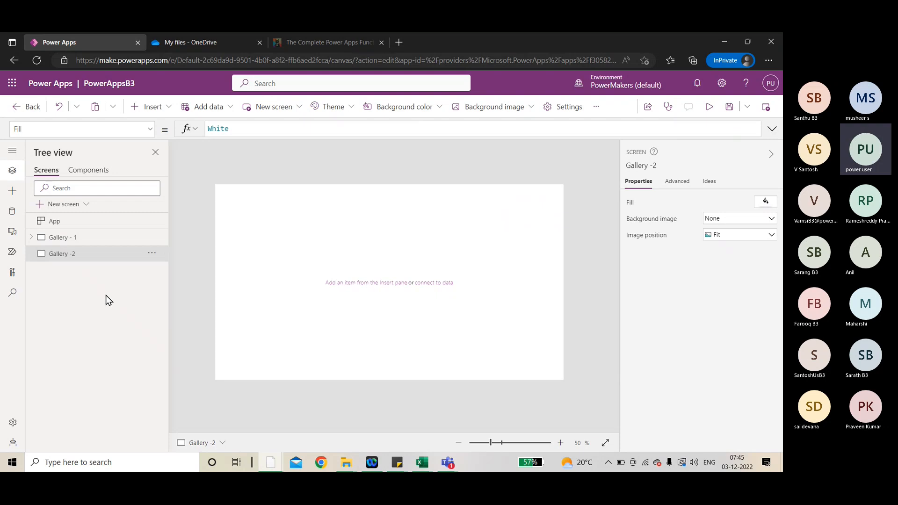
Step: Copy the header label from the Gallery - 1 screen to Gallery -2 and change its text to "Gallery 2"
{"action": "left_click", "coordinate": [77, 237]}
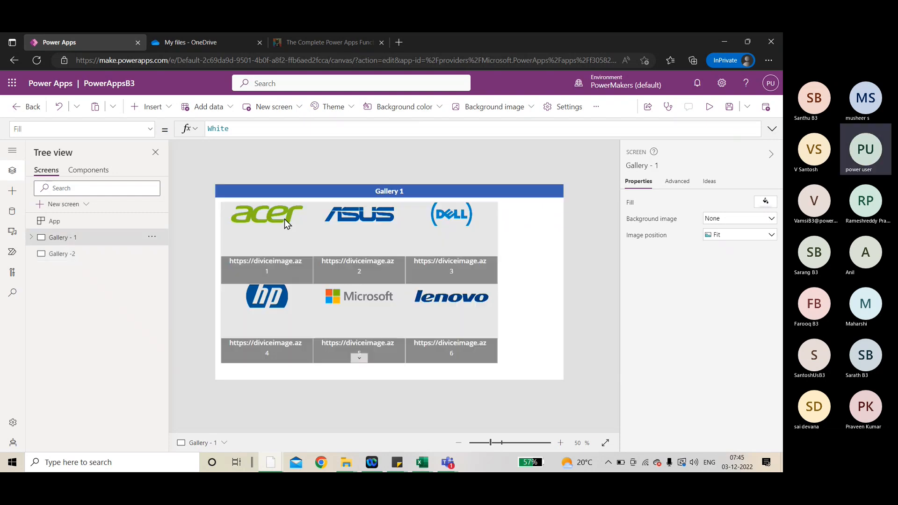
{"action": "left_click", "coordinate": [315, 192]}
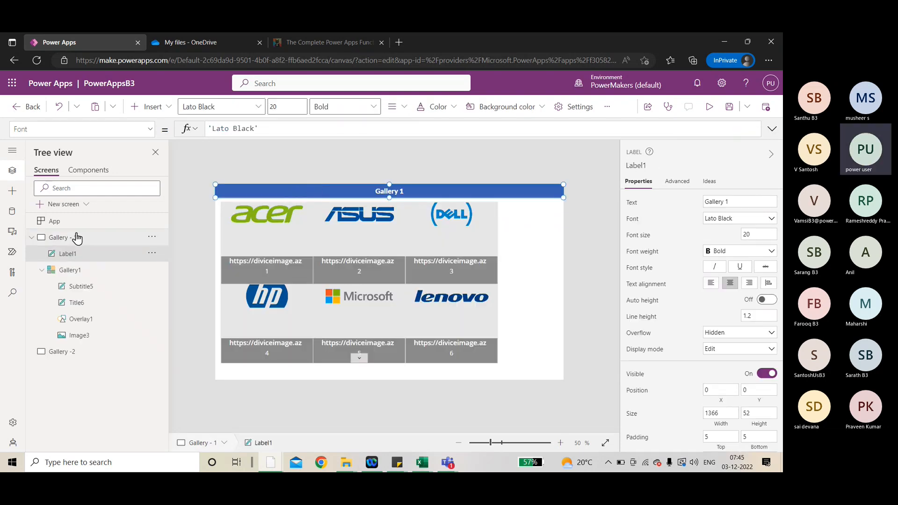
{"action": "left_click", "coordinate": [32, 237]}
{"action": "left_click", "coordinate": [62, 254]}
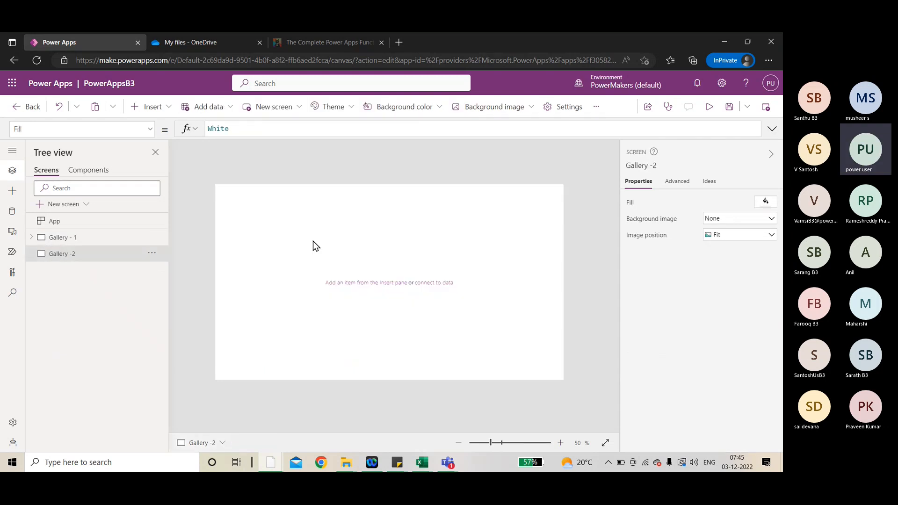
{"action": "key", "text": "ctrl+v"}
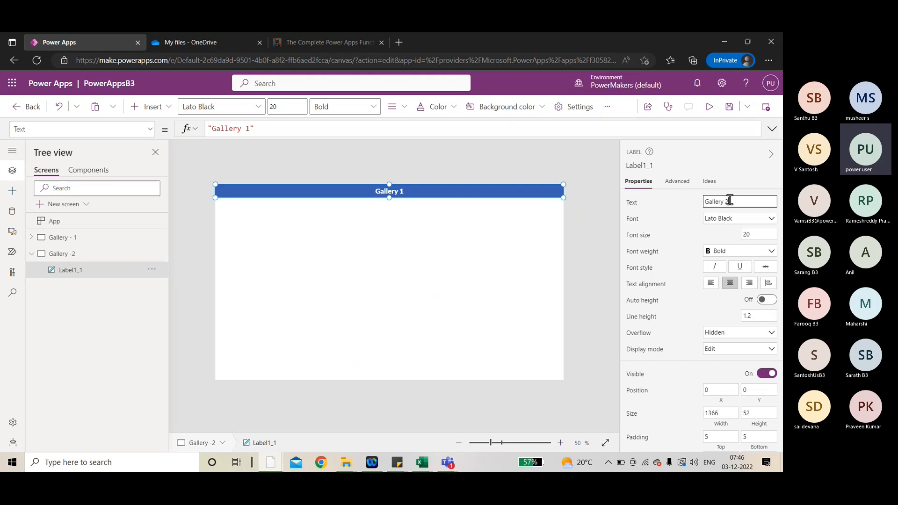
{"action": "left_click", "coordinate": [490, 267]}
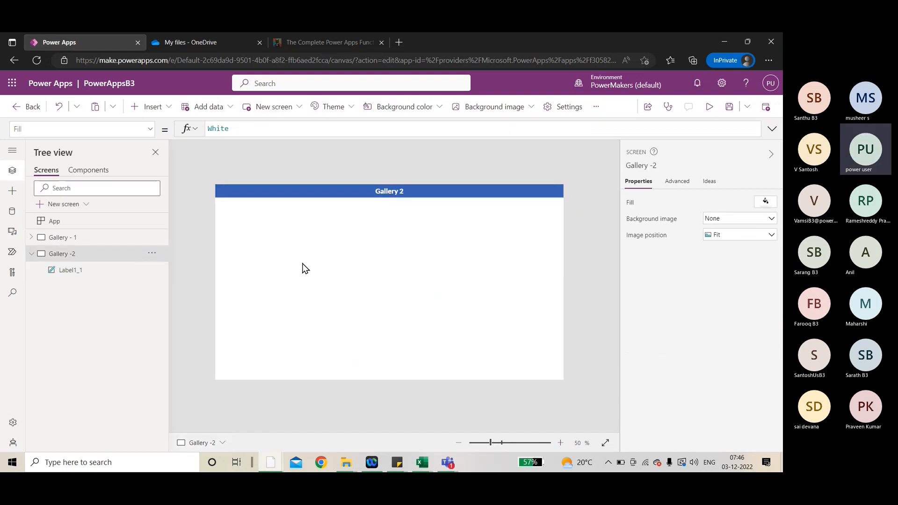
{"action": "left_click", "coordinate": [31, 253]}
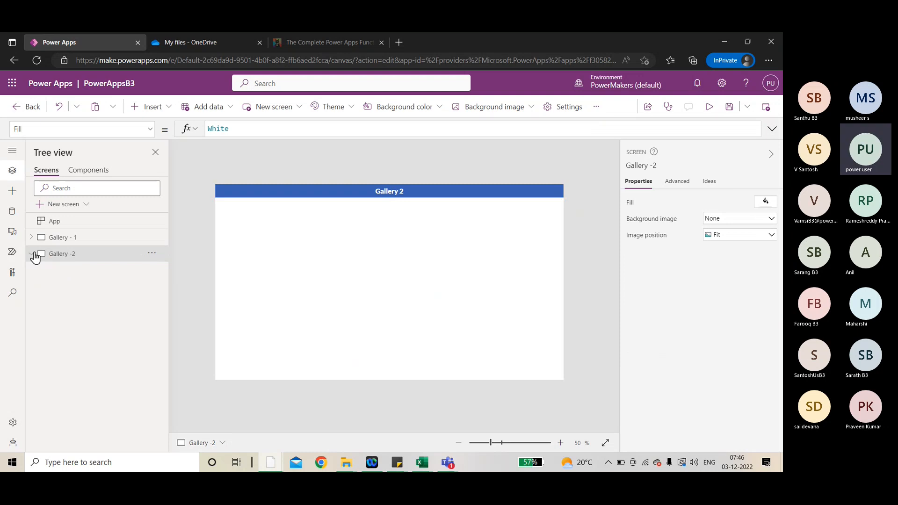
Step: Insert a vertical gallery on the Gallery -2 screen and move it below the header to X 27, Y 87
{"action": "left_click", "coordinate": [166, 110]}
{"action": "type", "text": "gallery"}
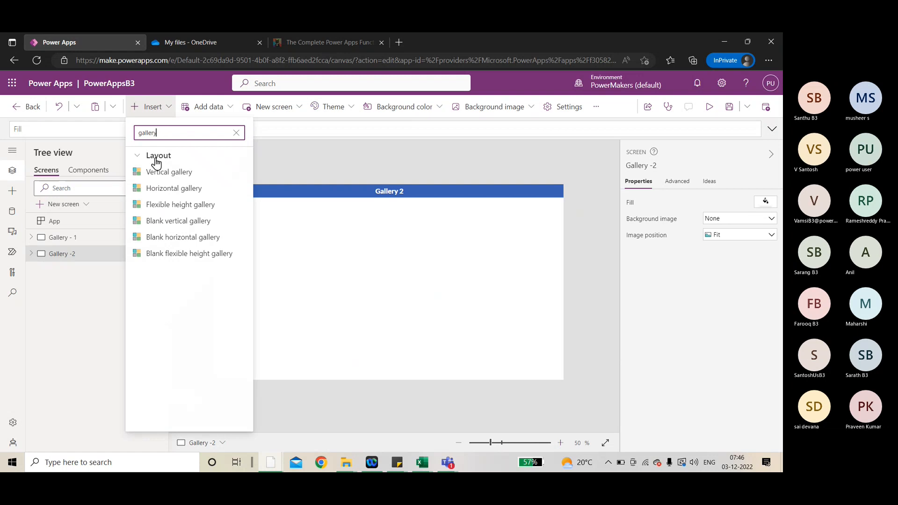
{"action": "left_click", "coordinate": [158, 172]}
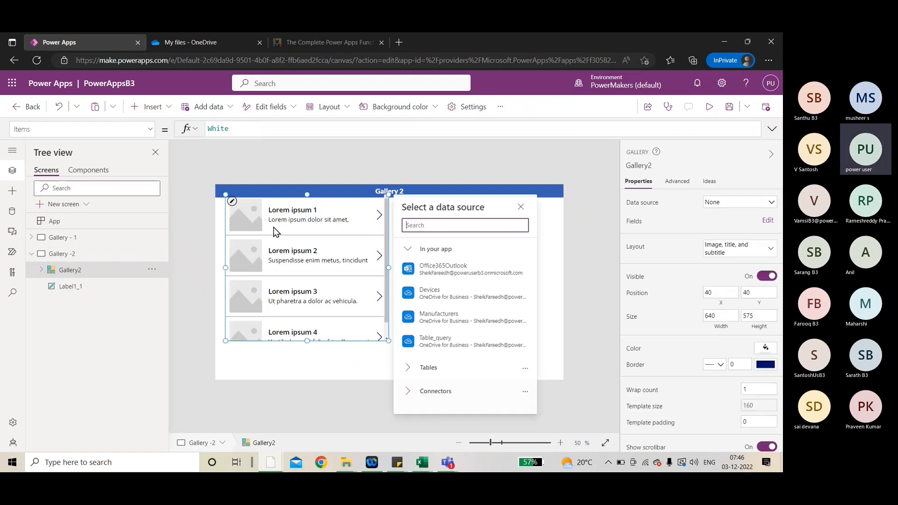
{"action": "left_click", "coordinate": [292, 248]}
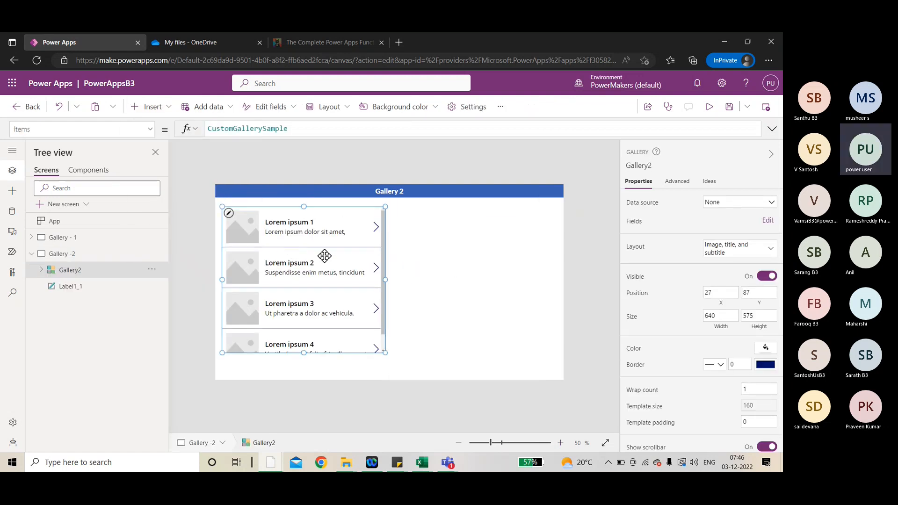
Step: Narrow the new gallery on the Gallery -2 screen to a width of 514 and connect it to the Table_query data source
{"action": "left_click_drag", "start_coordinate": [385, 280], "coordinate": [365, 280]}
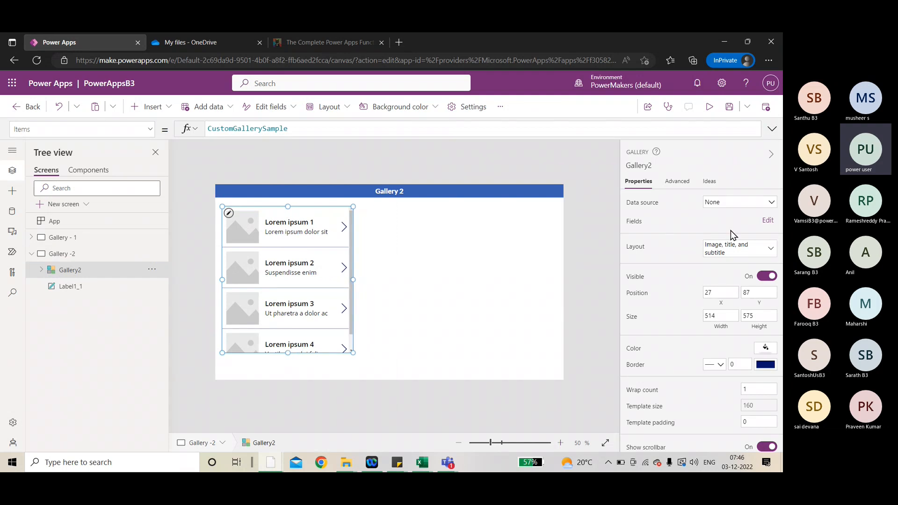
{"action": "left_click", "coordinate": [723, 203]}
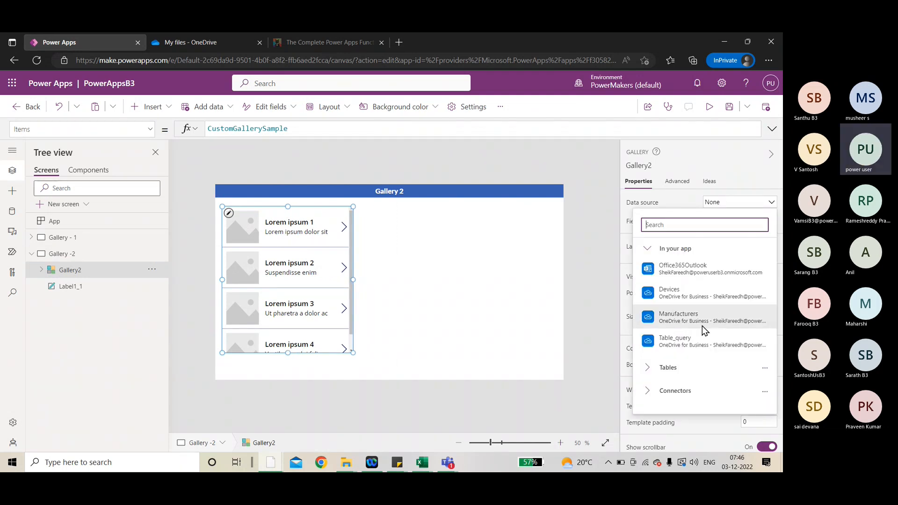
{"action": "left_click", "coordinate": [677, 341]}
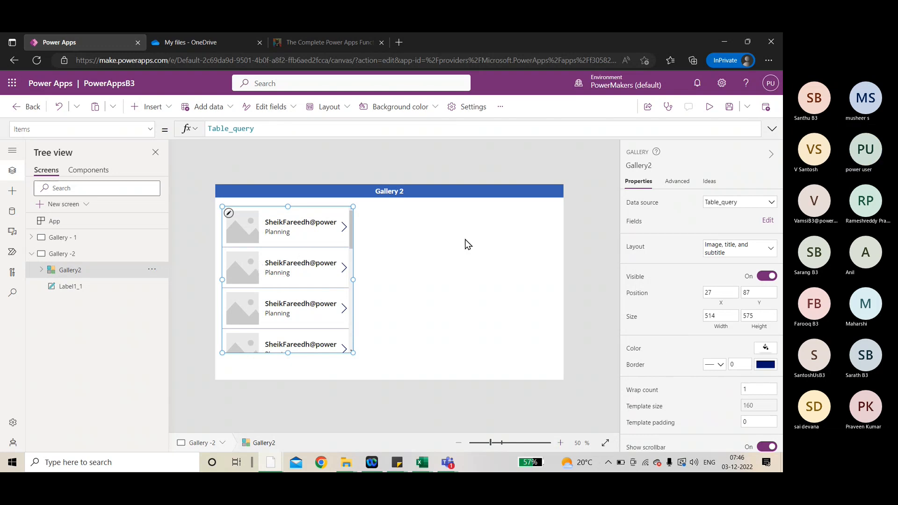
Step: Switch to the Gallery Lookbook Sample Data Set workbook in Excel, review the columns from Description to Assigned to, and return to Power Apps
{"action": "mouse_move", "coordinate": [422, 462]}
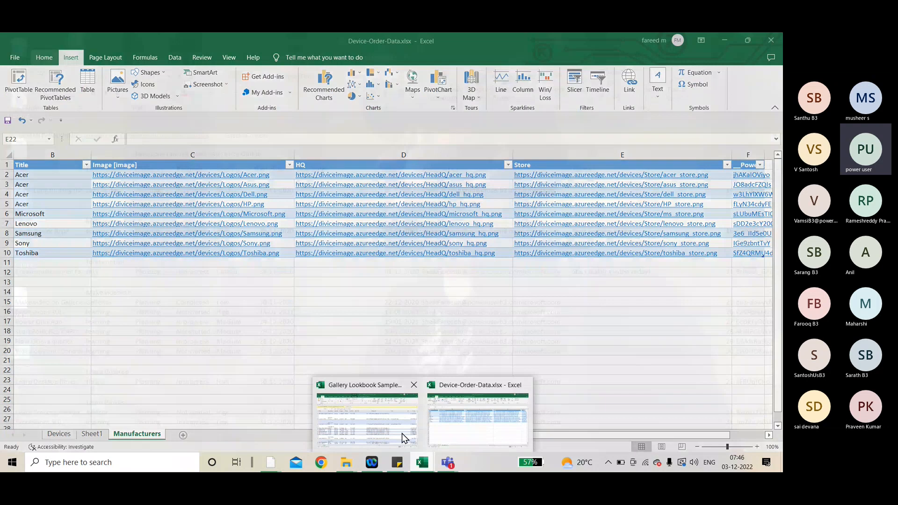
{"action": "left_click", "coordinate": [402, 433]}
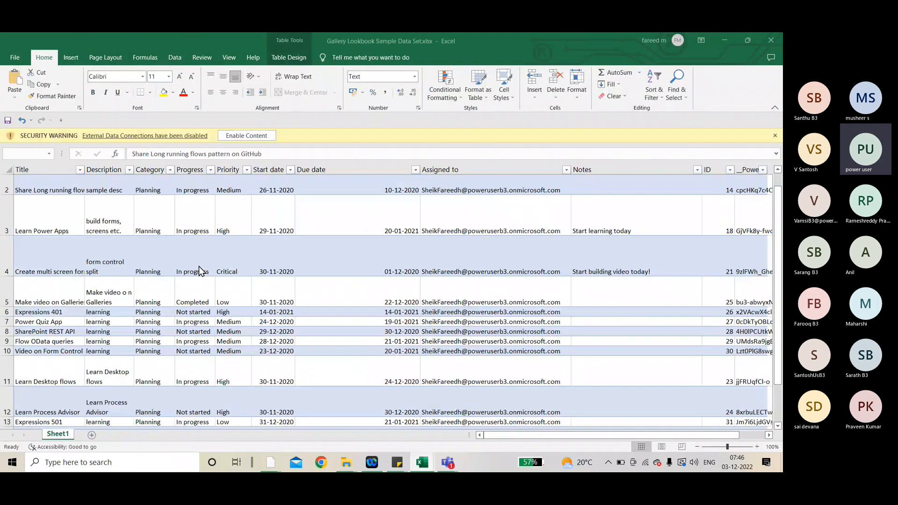
{"action": "left_click", "coordinate": [164, 226]}
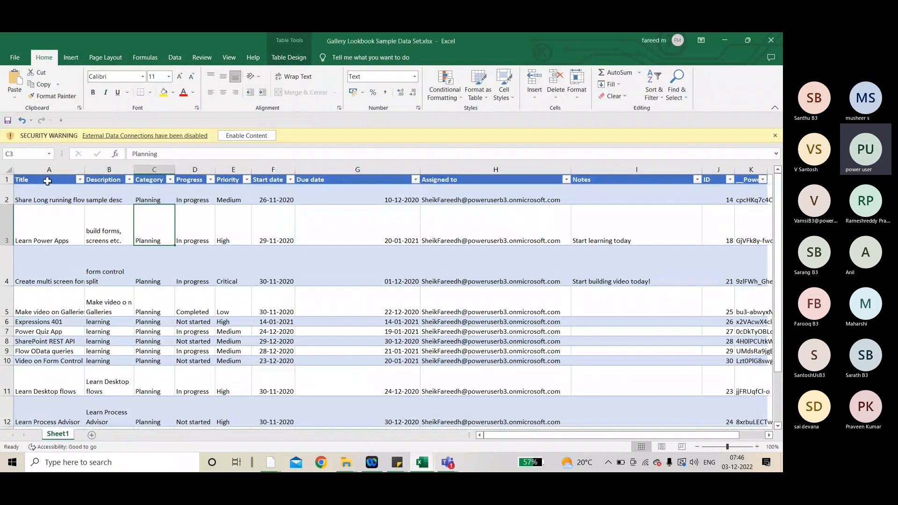
{"action": "left_click", "coordinate": [109, 167]}
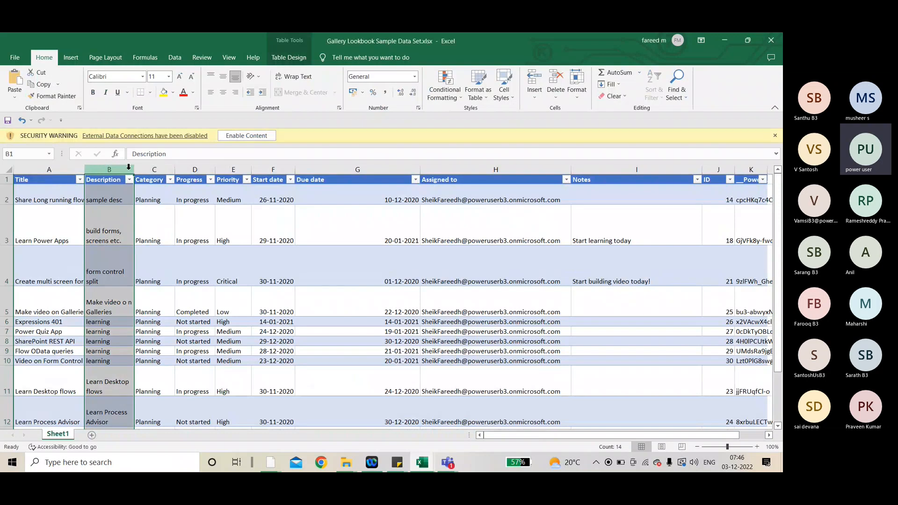
{"action": "left_click", "coordinate": [150, 164]}
{"action": "left_click", "coordinate": [195, 169]}
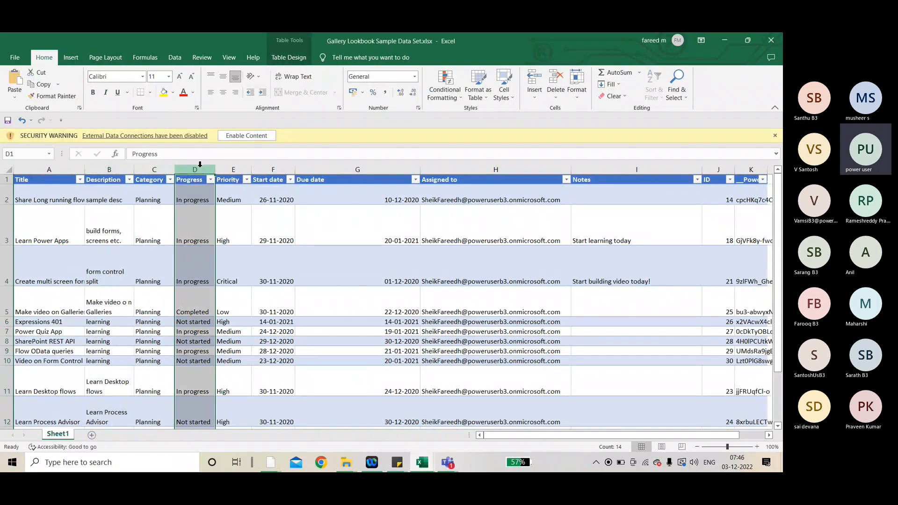
{"action": "left_click", "coordinate": [227, 168]}
{"action": "left_click", "coordinate": [273, 169]}
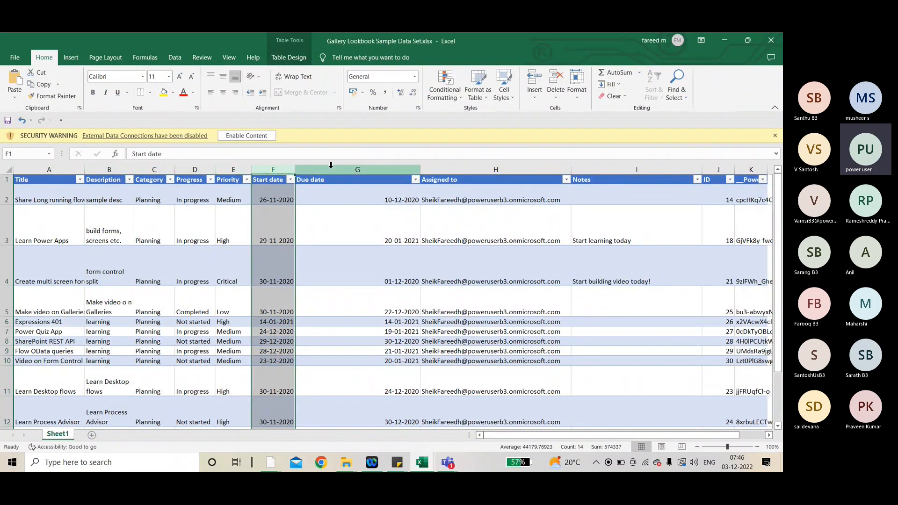
{"action": "left_click", "coordinate": [357, 169]}
{"action": "left_click", "coordinate": [473, 166]}
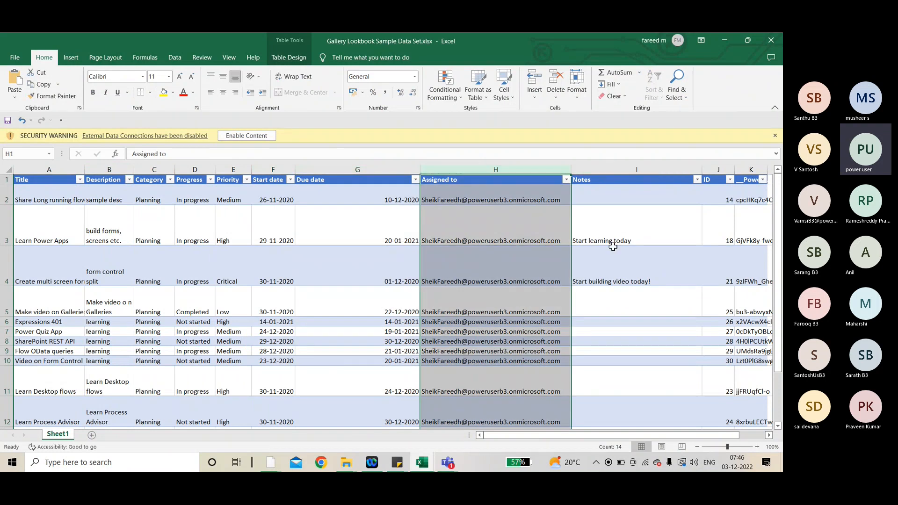
{"action": "key", "text": "alt+Tab"}
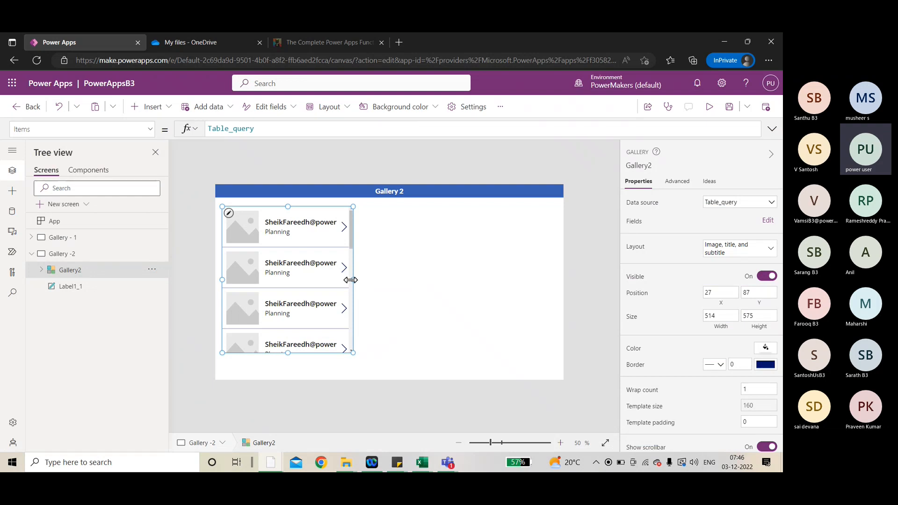
Step: Enlarge the gallery to X 0, width 1347 and height 631, and change its layout to Blank
{"action": "left_click_drag", "start_coordinate": [351, 280], "coordinate": [556, 274]}
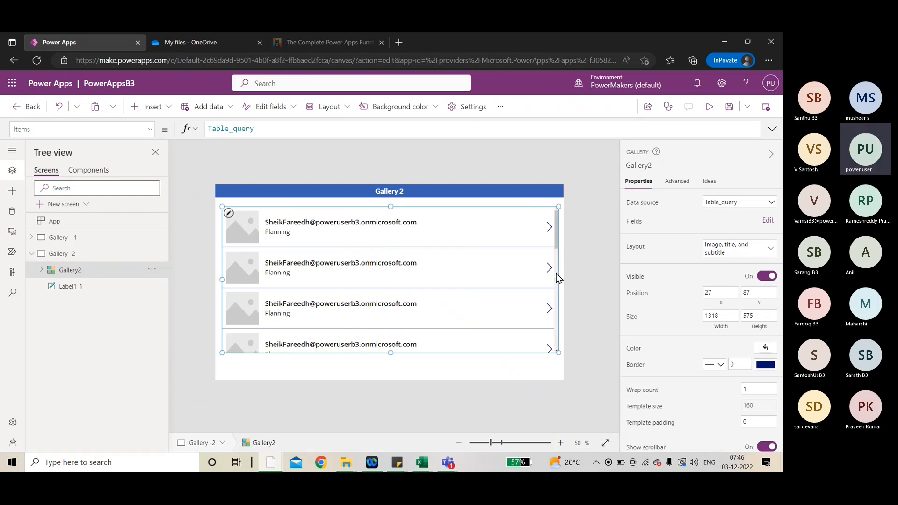
{"action": "left_click_drag", "start_coordinate": [222, 279], "coordinate": [218, 280]}
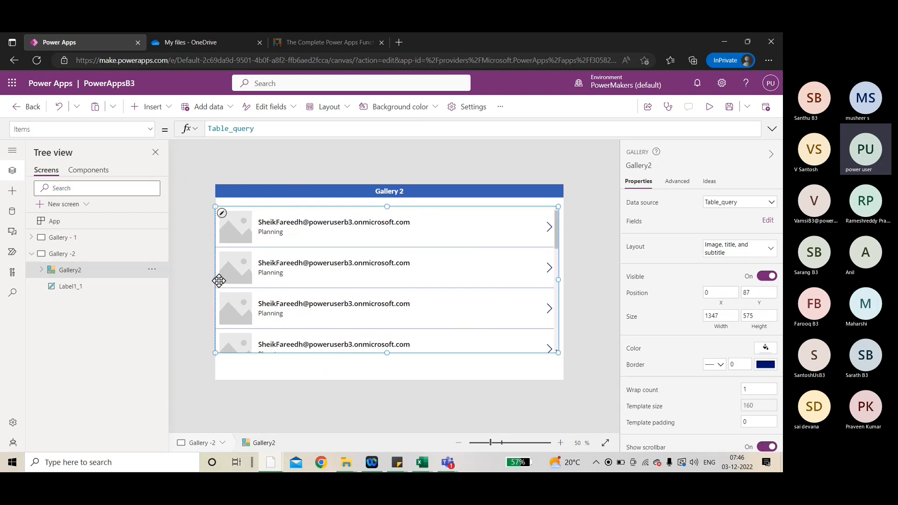
{"action": "left_click_drag", "start_coordinate": [387, 353], "coordinate": [387, 370]}
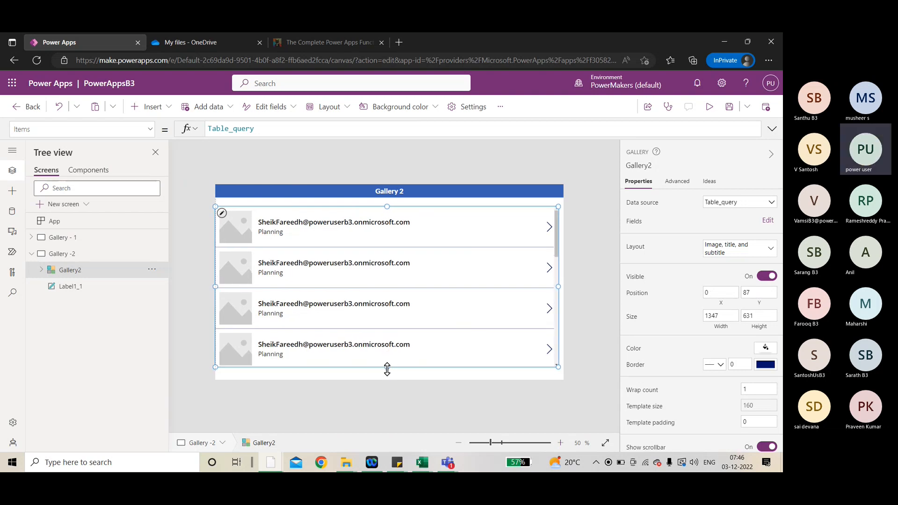
{"action": "left_click", "coordinate": [726, 253]}
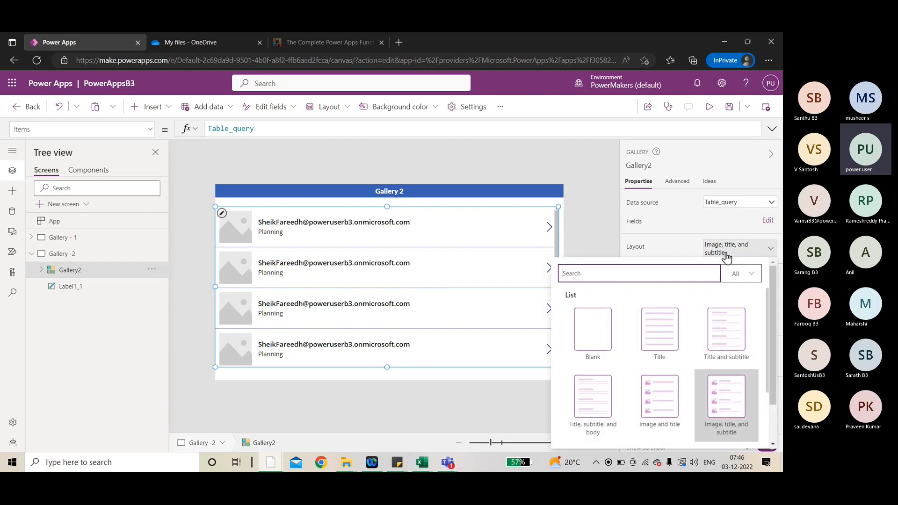
{"action": "left_click", "coordinate": [575, 328]}
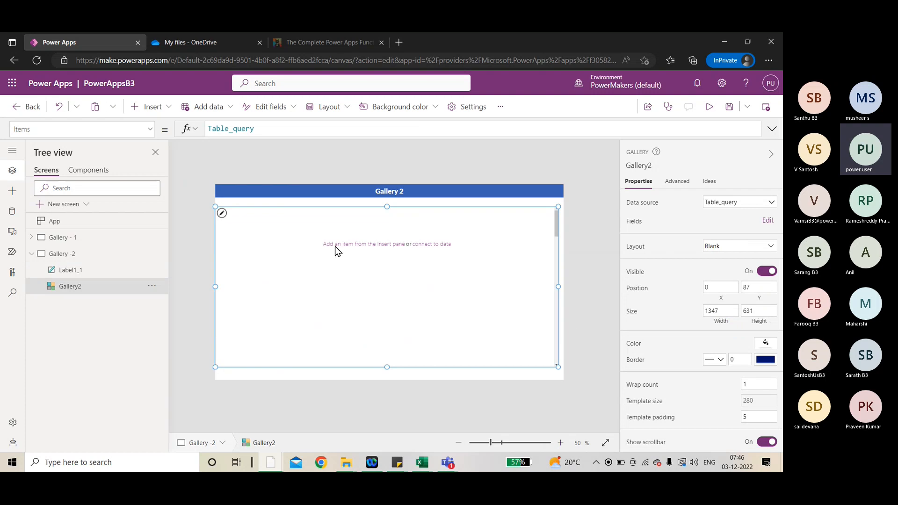
Step: Insert a text label into the gallery template and place it at X 0, Y 30 with a size of 402 by 44
{"action": "left_click", "coordinate": [222, 214]}
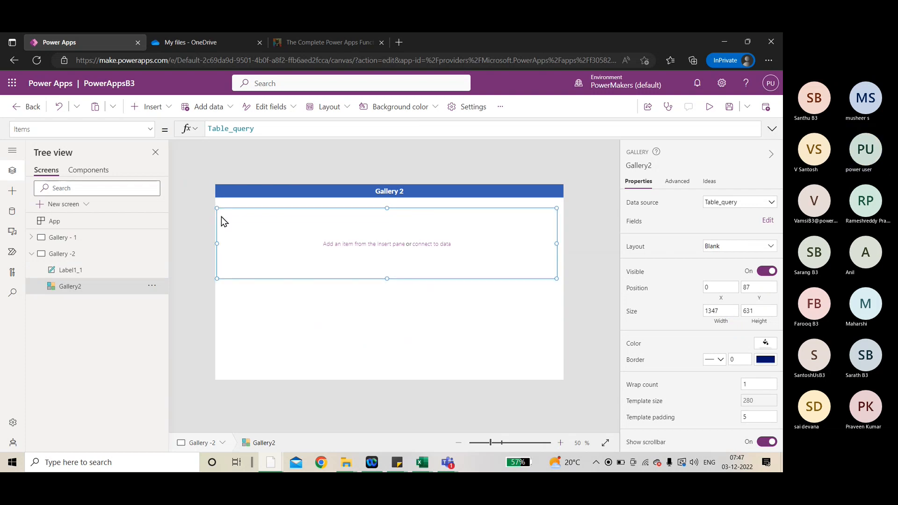
{"action": "left_click", "coordinate": [167, 109]}
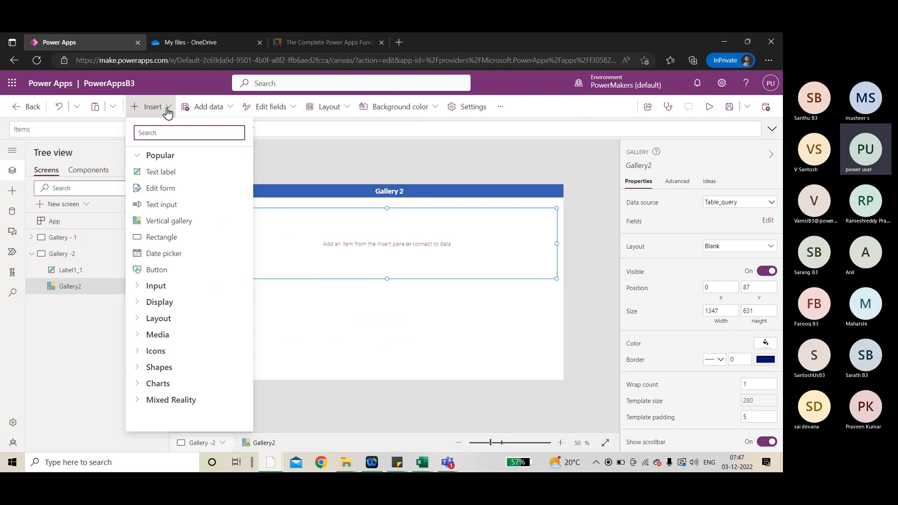
{"action": "left_click", "coordinate": [156, 172]}
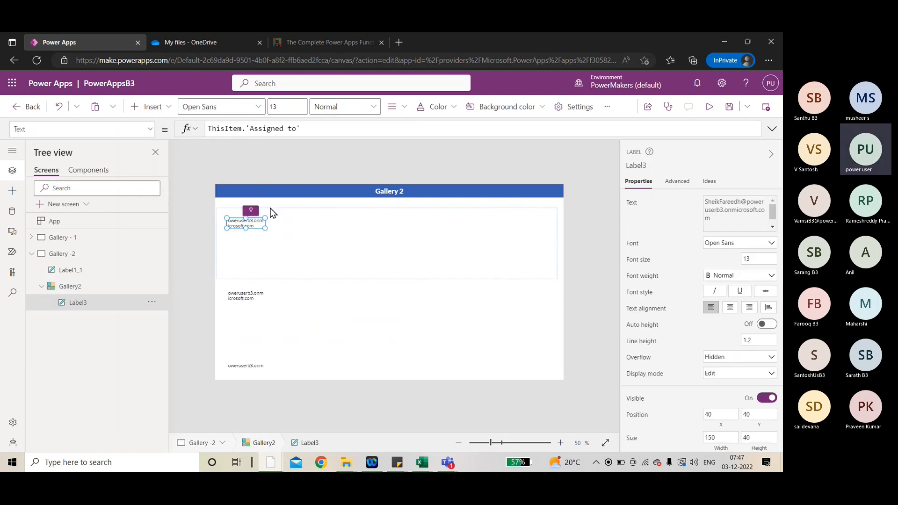
{"action": "left_click_drag", "start_coordinate": [261, 228], "coordinate": [319, 226]}
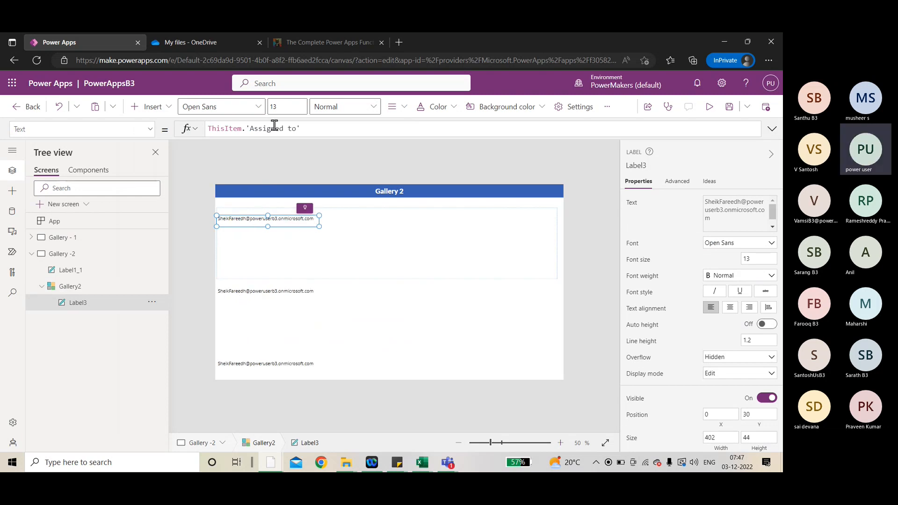
Step: Check the column names in the Excel workbook and set the gallery label's text formula to ThisItem.Title
{"action": "left_click", "coordinate": [254, 127]}
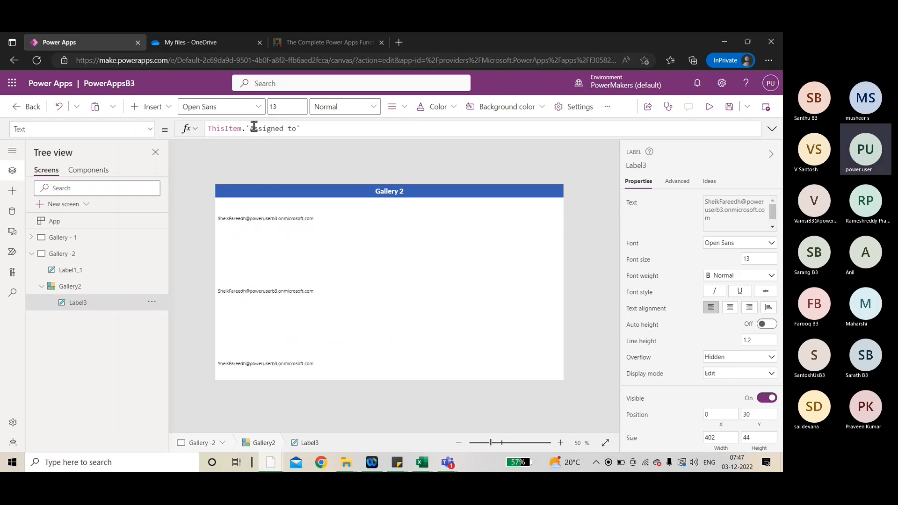
{"action": "key", "text": "alt+Tab"}
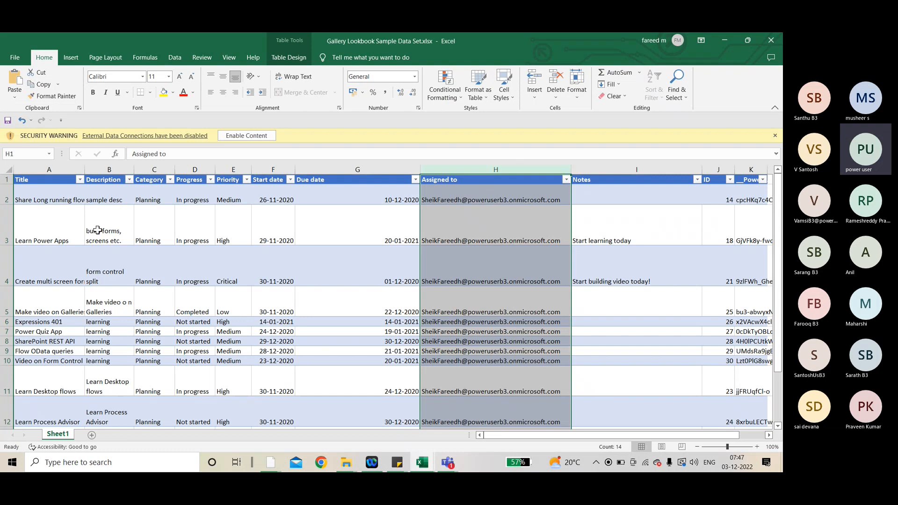
{"action": "key", "text": "alt+Tab"}
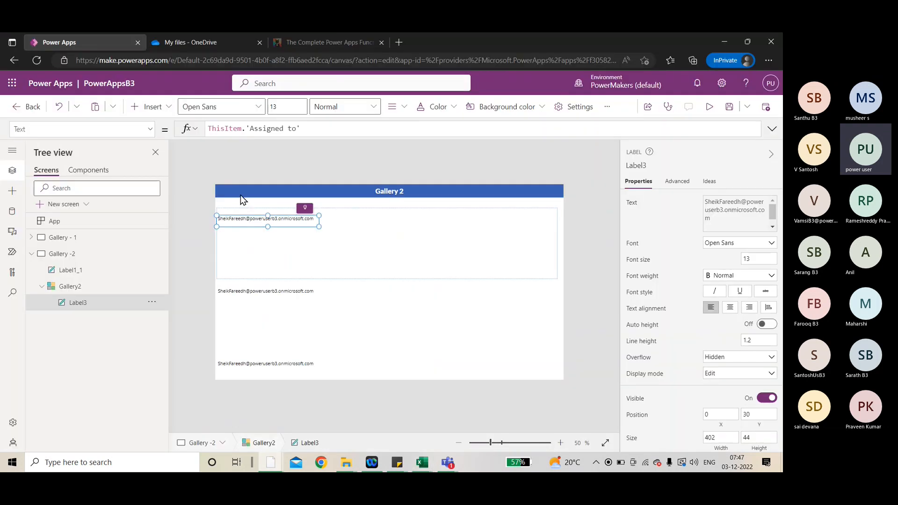
{"action": "left_click_drag", "start_coordinate": [246, 128], "coordinate": [303, 130]}
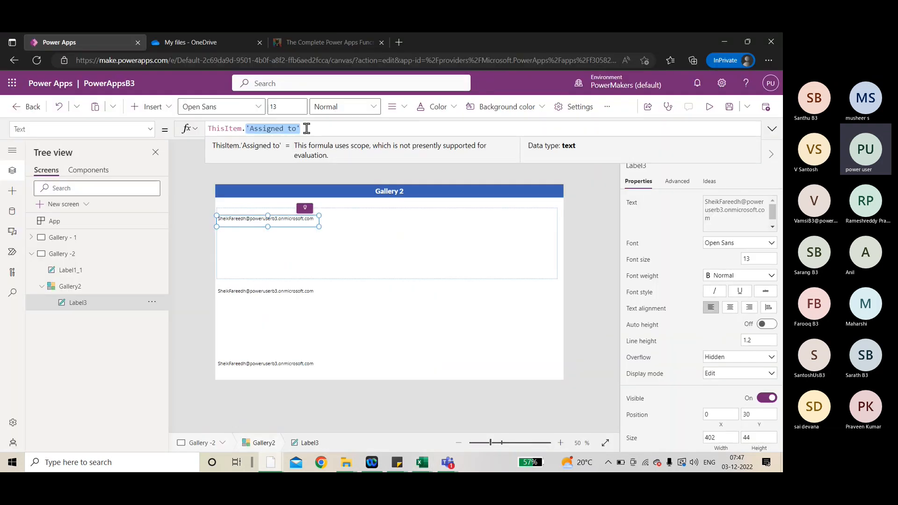
{"action": "key", "text": "BackSpace"}
{"action": "type", "text": "ThisItem.T"}
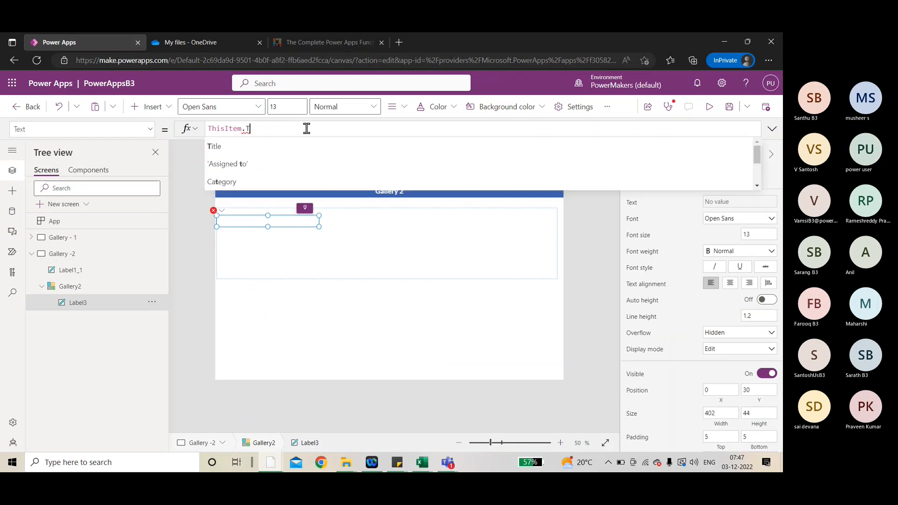
{"action": "left_click", "coordinate": [242, 147]}
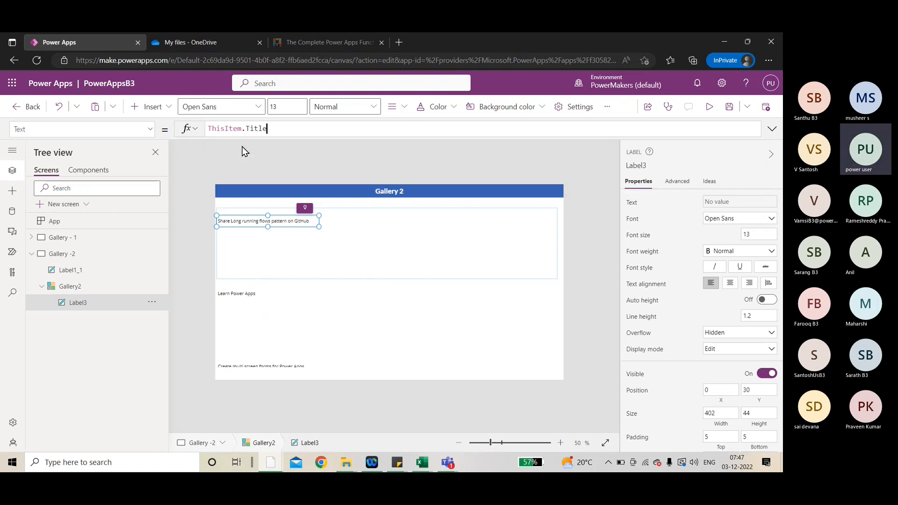
Step: Duplicate the title label inside the gallery template and place the copy directly below it at X 0, Y 74
{"action": "left_click", "coordinate": [276, 218]}
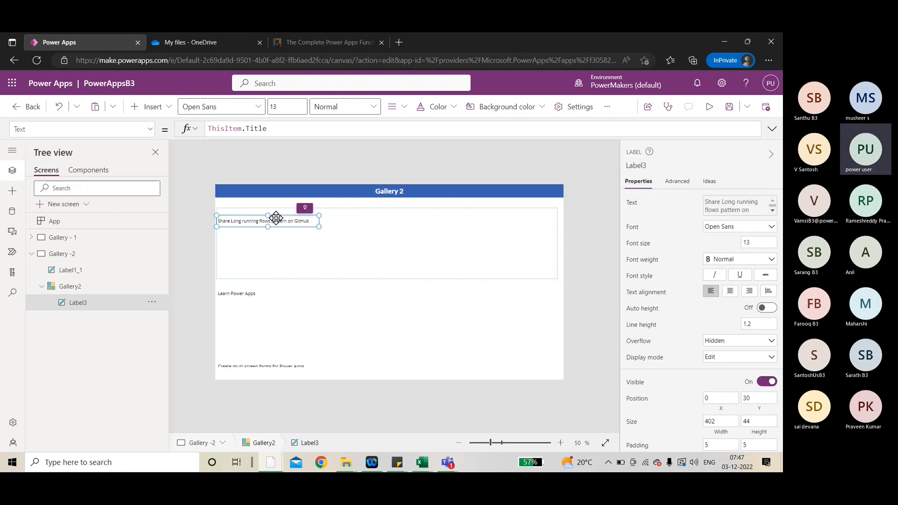
{"action": "key", "text": "ctrl+c"}
{"action": "key", "text": "ctrl+v"}
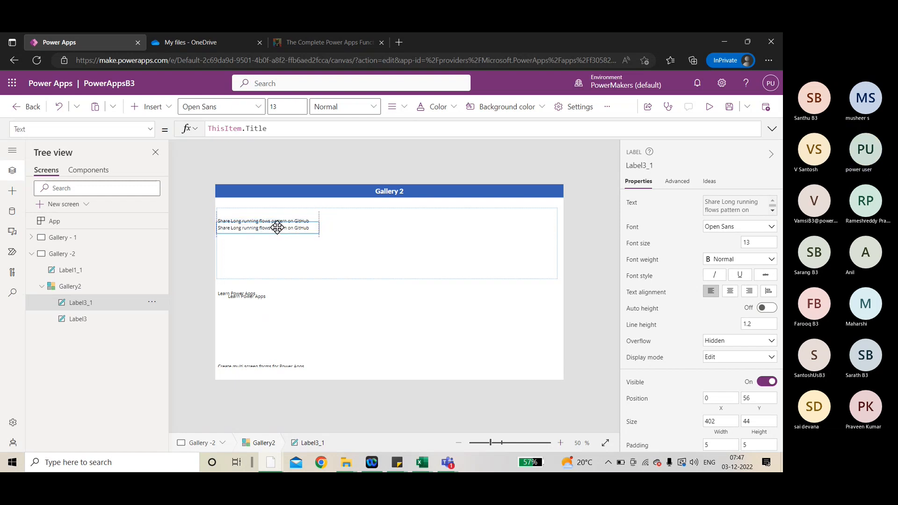
{"action": "left_click_drag", "start_coordinate": [278, 228], "coordinate": [277, 232]}
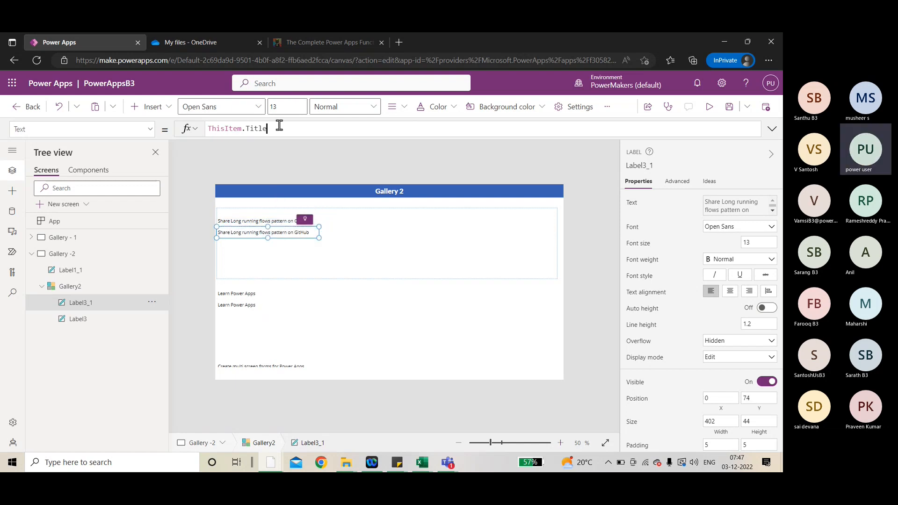
Step: Change the copied label's text formula to ThisItem.Progress, checking the available columns in the Excel workbook
{"action": "key", "text": "BackSpace"}
{"action": "key", "text": "BackSpace"}
{"action": "key", "text": "BackSpace"}
{"action": "key", "text": "BackSpace"}
{"action": "key", "text": "BackSpace"}
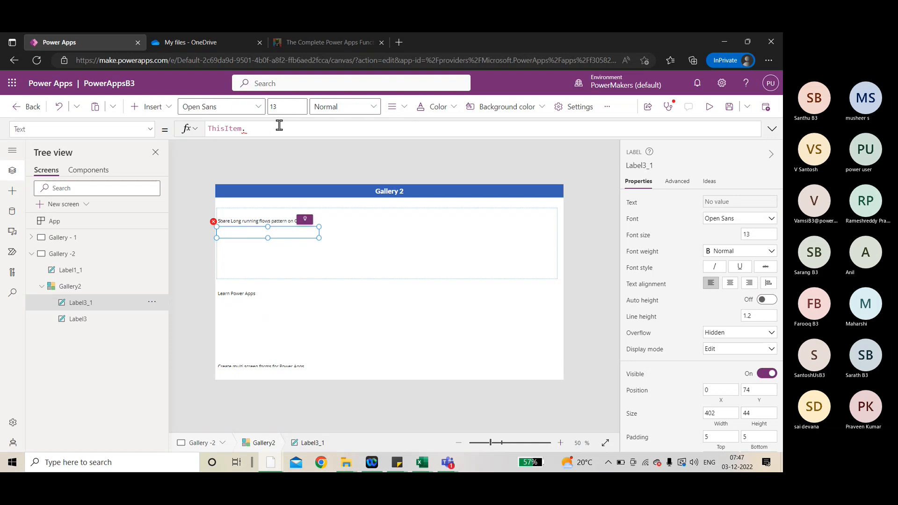
{"action": "key", "text": "BackSpace"}
{"action": "type", "text": "."}
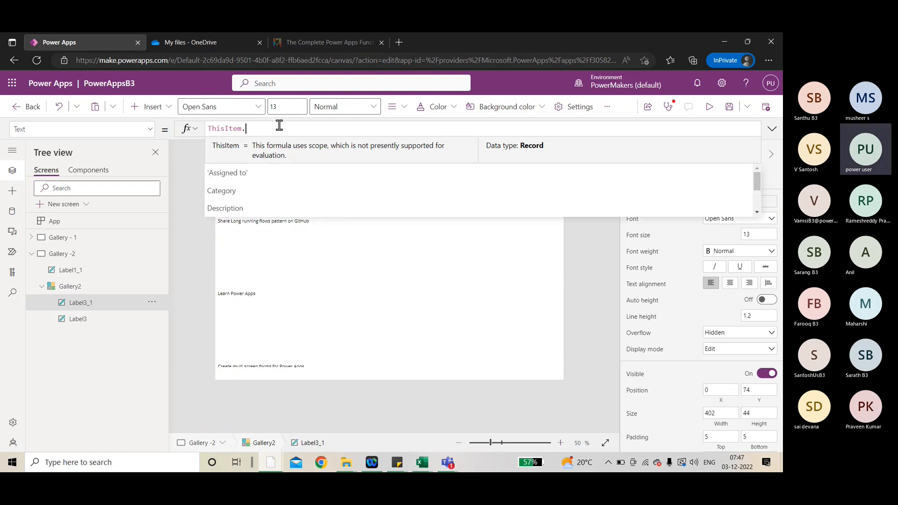
{"action": "key", "text": "alt+Tab"}
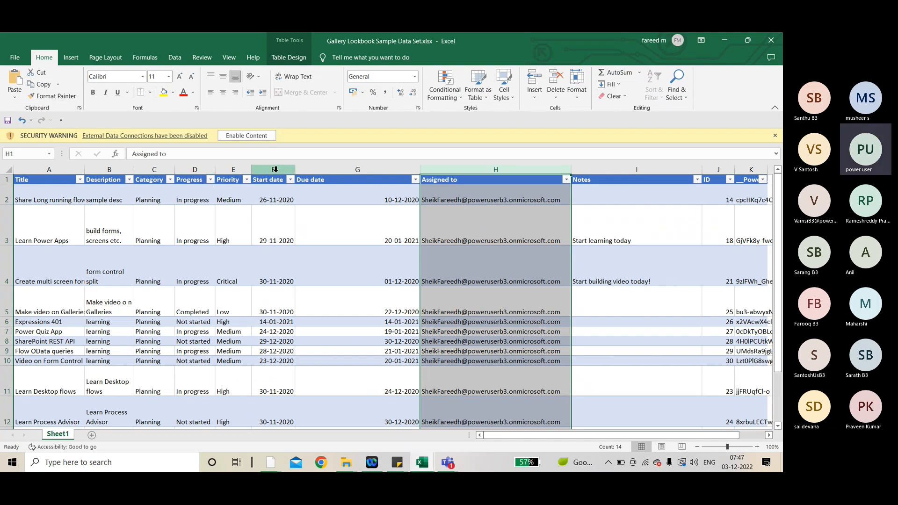
{"action": "key", "text": "alt+Tab"}
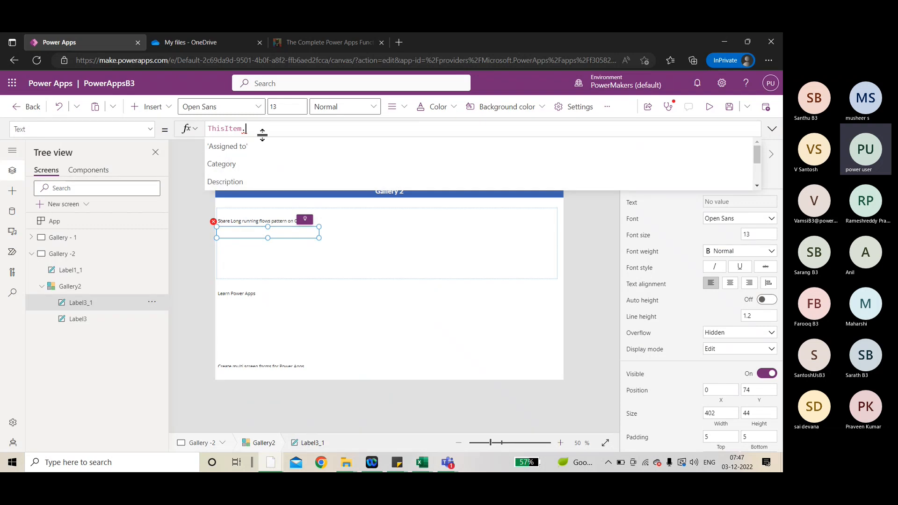
{"action": "type", "text": "pr"}
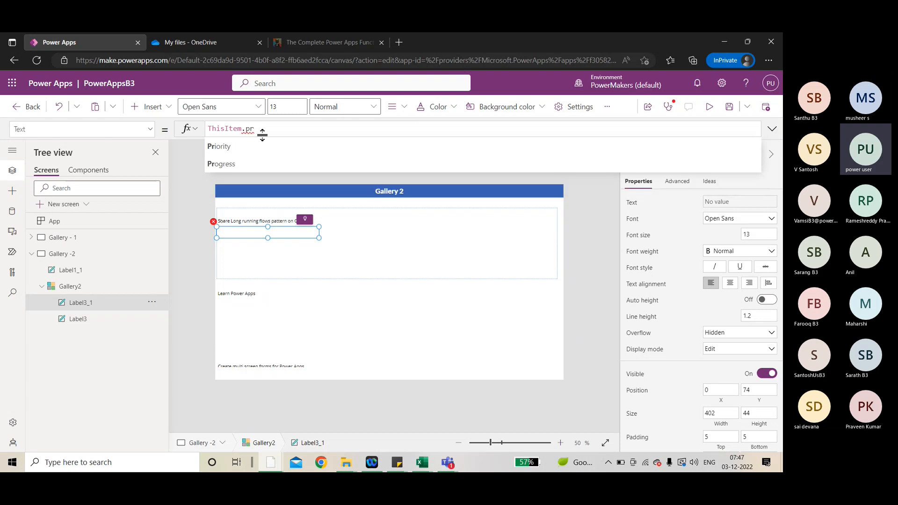
{"action": "left_click", "coordinate": [248, 163]}
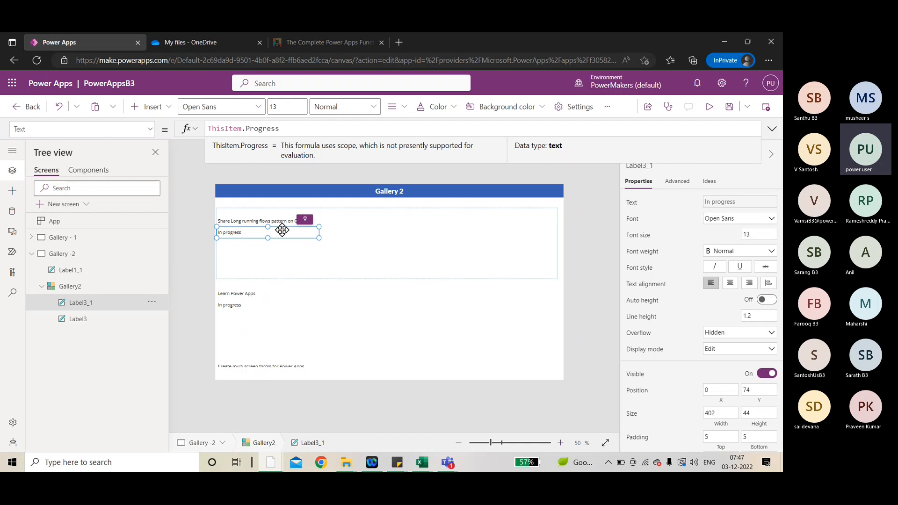
Step: Duplicate the progress label twice inside the gallery template, stacking the copies below it at X 0, Y 118 and Y 162
{"action": "key", "text": "ctrl+v"}
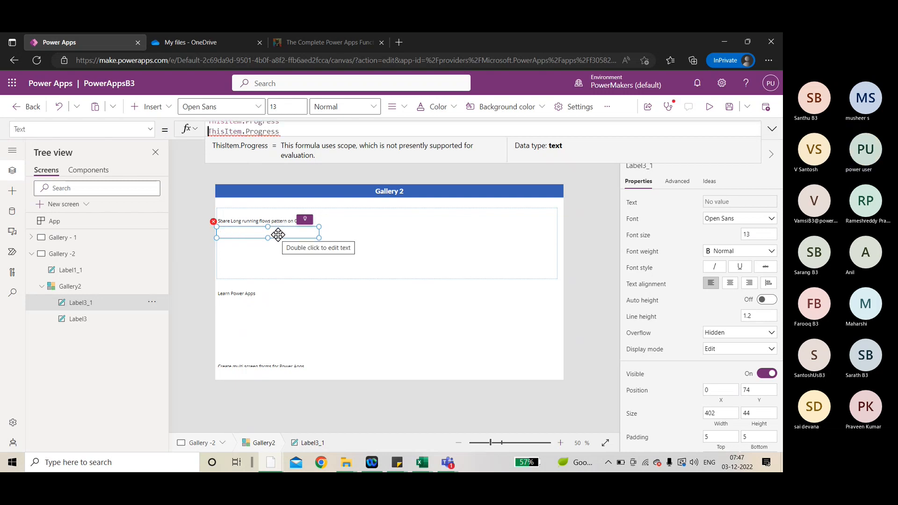
{"action": "key", "text": "ctrl+z"}
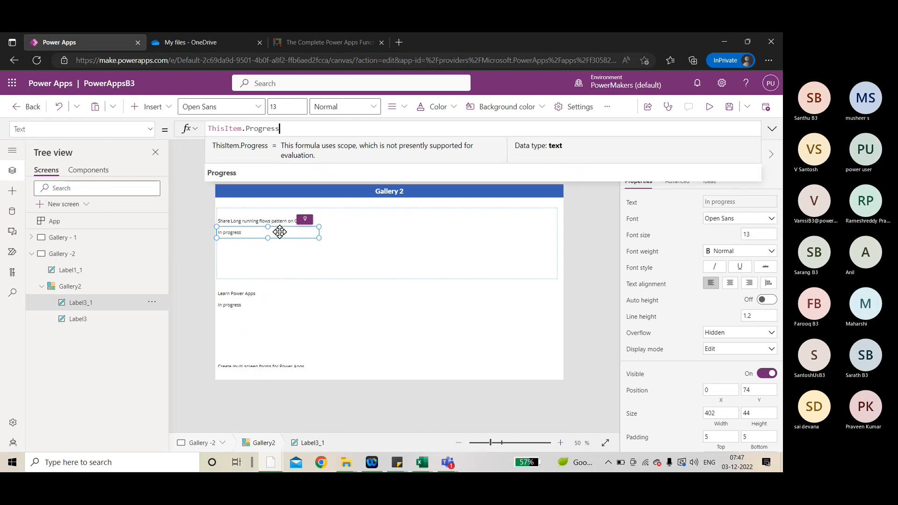
{"action": "left_click", "coordinate": [279, 232]}
{"action": "key", "text": "ctrl+c"}
{"action": "key", "text": "ctrl+v"}
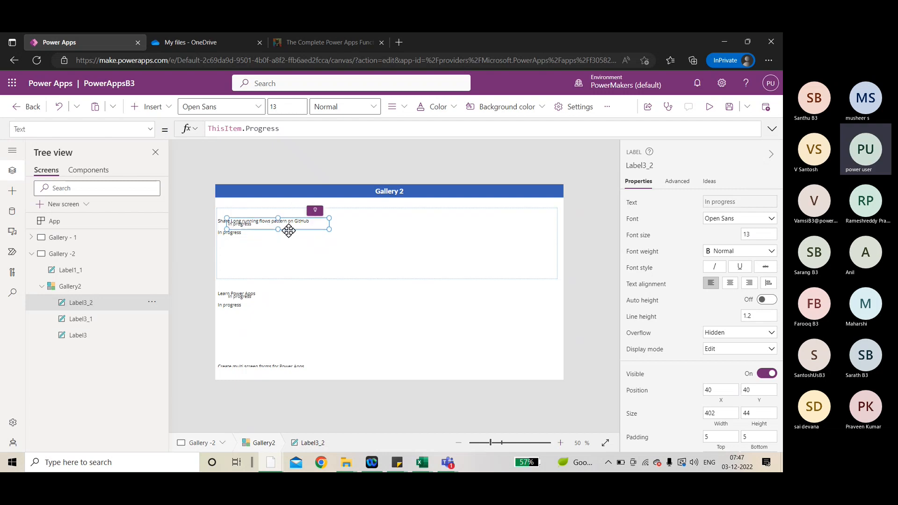
{"action": "left_click_drag", "start_coordinate": [288, 230], "coordinate": [284, 256]}
{"action": "key", "text": "ctrl+v"}
Step: Change the text formula of the third label in the gallery template to ThisItem.'Due date'
{"action": "left_click", "coordinate": [272, 243]}
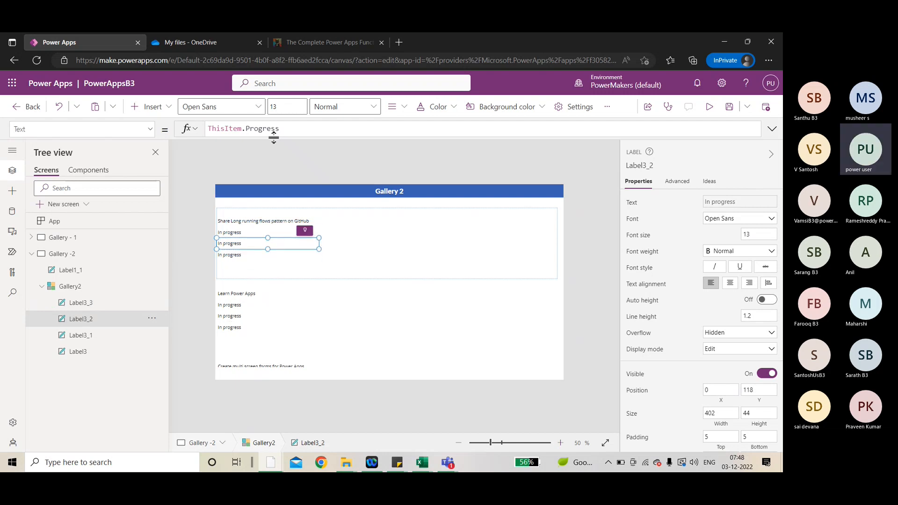
{"action": "double_click", "coordinate": [254, 129]}
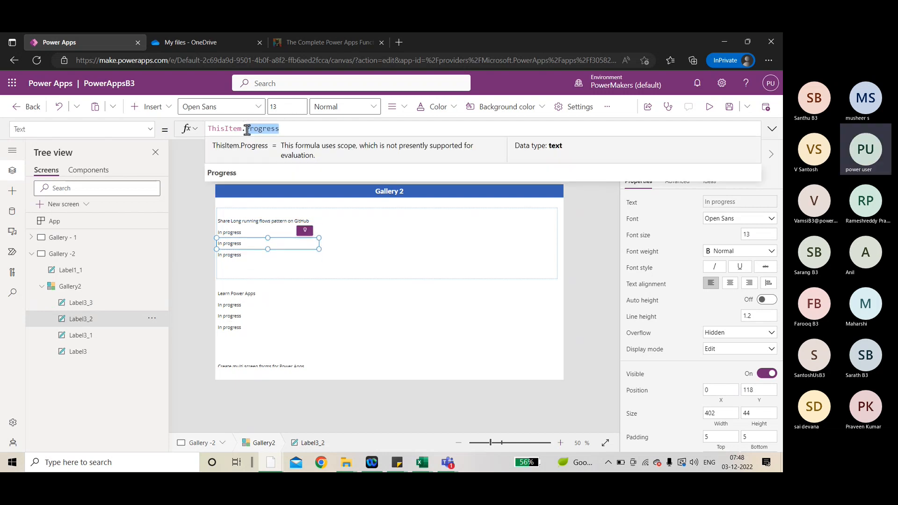
{"action": "key", "text": "BackSpace"}
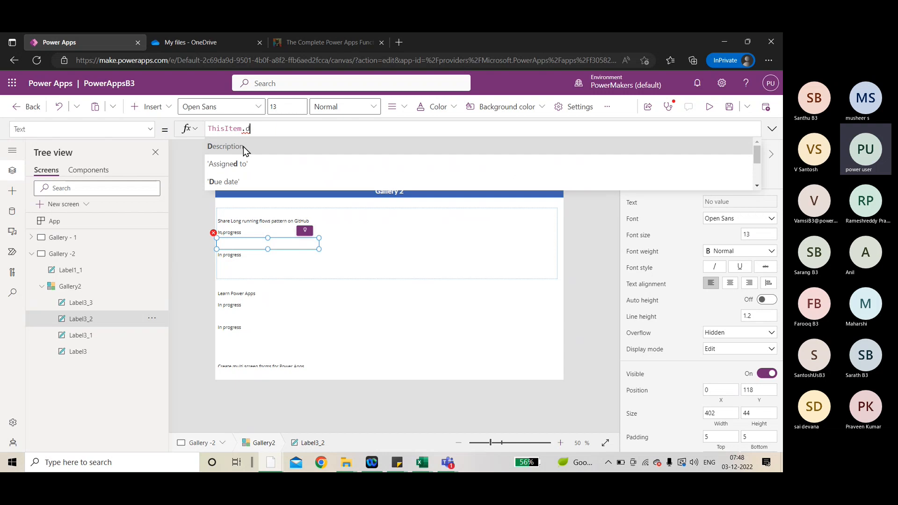
{"action": "type", "text": "d"}
{"action": "left_click", "coordinate": [240, 181]}
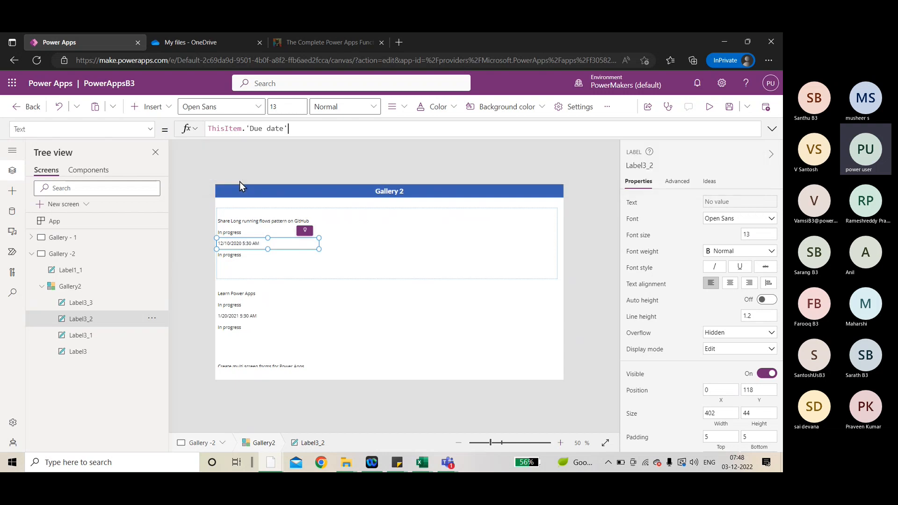
Step: Change the text formula of the fourth label in the gallery template to ThisItem.'Assigned to'
{"action": "left_click", "coordinate": [249, 254]}
{"action": "double_click", "coordinate": [268, 129]}
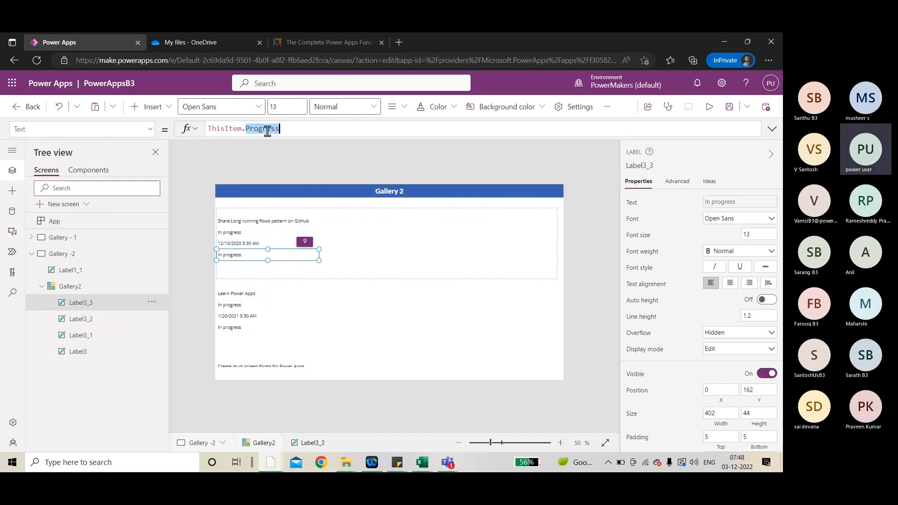
{"action": "type", "text": "ass"}
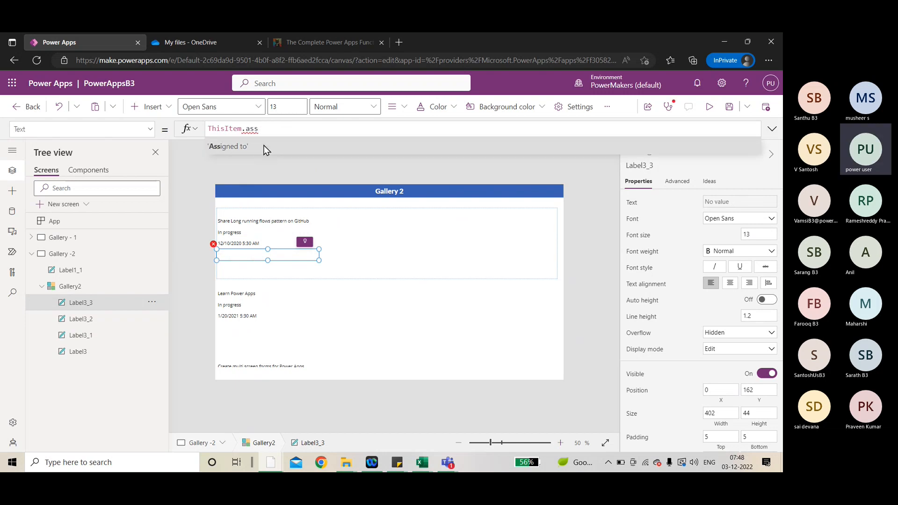
{"action": "left_click", "coordinate": [264, 145]}
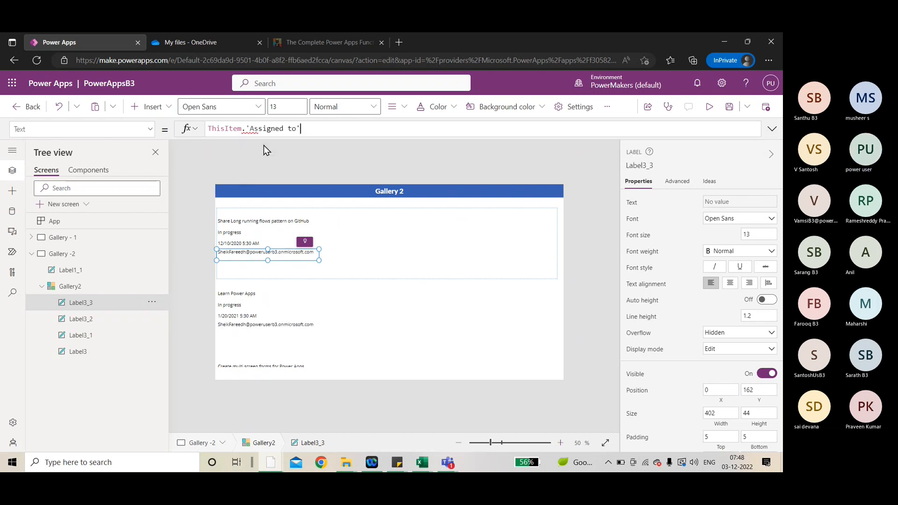
{"action": "left_click", "coordinate": [381, 232]}
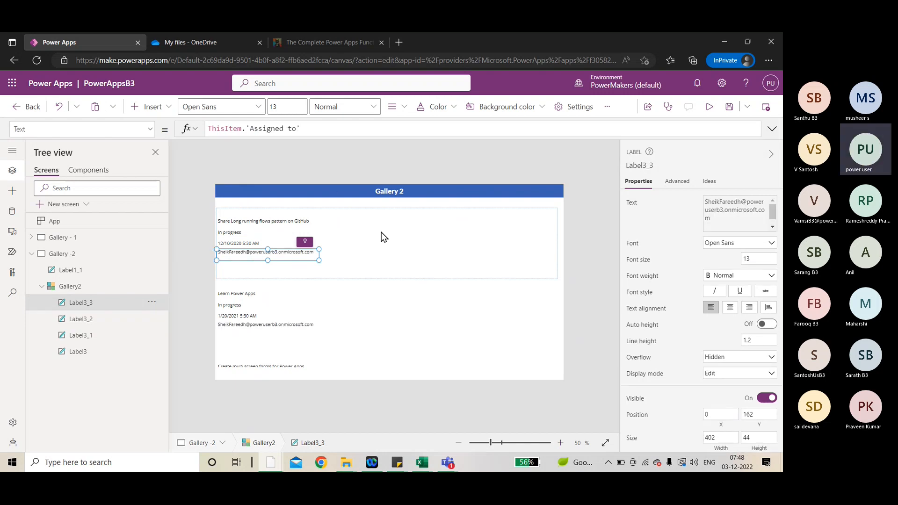
Step: Preview the app, look through the records in the gallery, and return to editing
{"action": "left_click", "coordinate": [709, 107]}
{"action": "scroll", "coordinate": [386, 236], "scroll_direction": "down", "scroll_amount": 12}
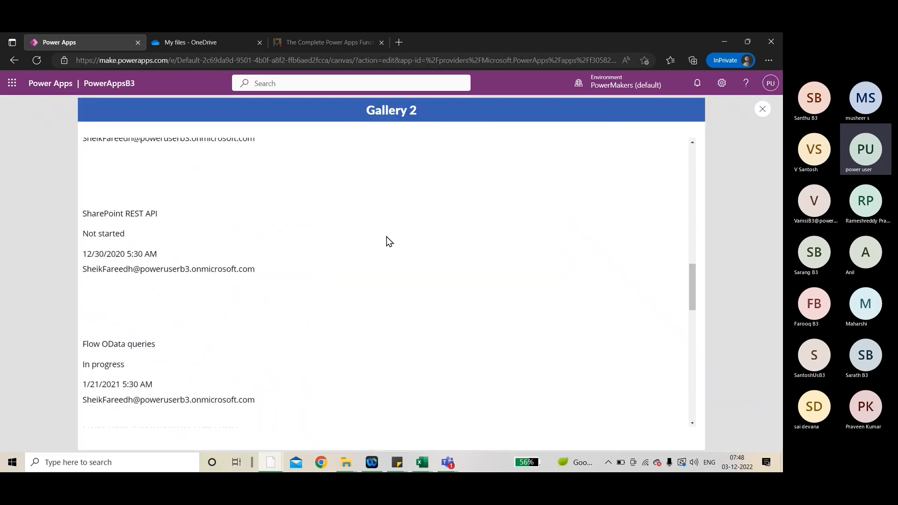
{"action": "scroll", "coordinate": [388, 236], "scroll_direction": "down", "scroll_amount": 12}
{"action": "scroll", "coordinate": [388, 236], "scroll_direction": "up", "scroll_amount": 10}
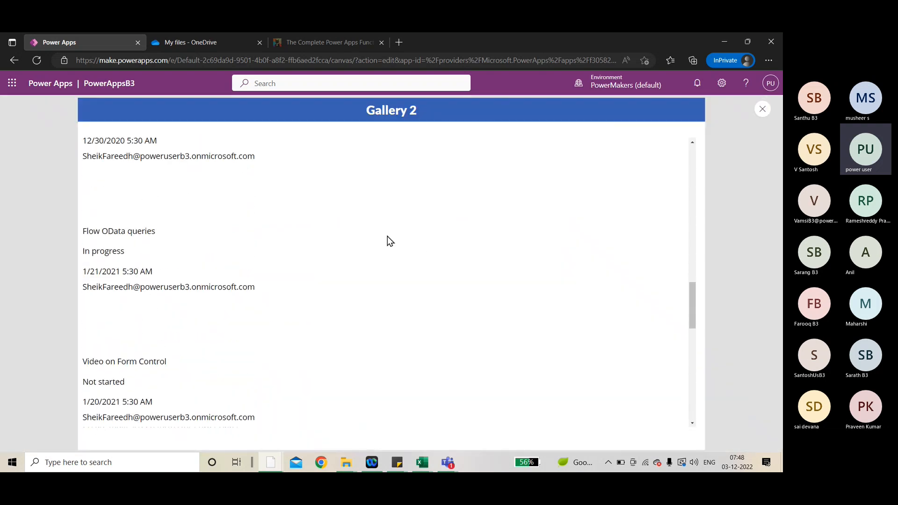
{"action": "scroll", "coordinate": [387, 237], "scroll_direction": "up", "scroll_amount": 6}
{"action": "left_click", "coordinate": [762, 109]}
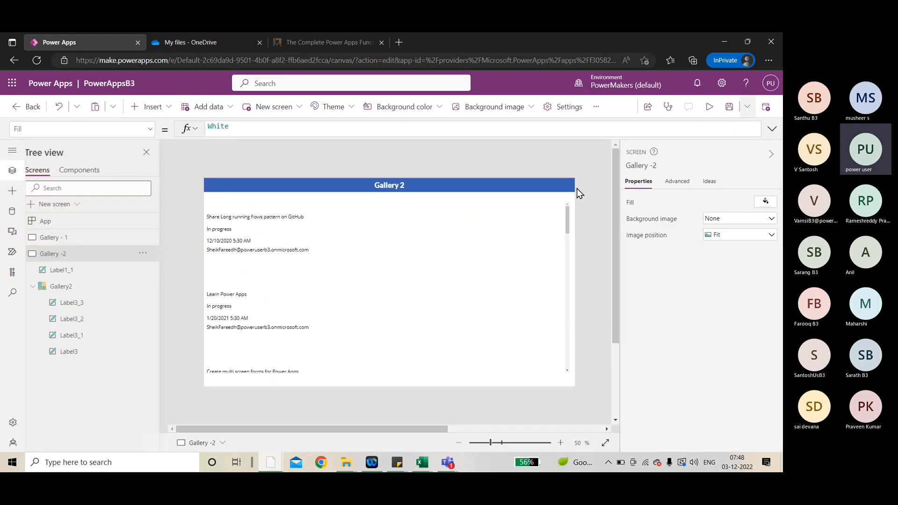
Step: Set the gallery's wrap count to 3 and shrink its template height to about 222
{"action": "left_click", "coordinate": [487, 311]}
{"action": "left_click", "coordinate": [356, 248]}
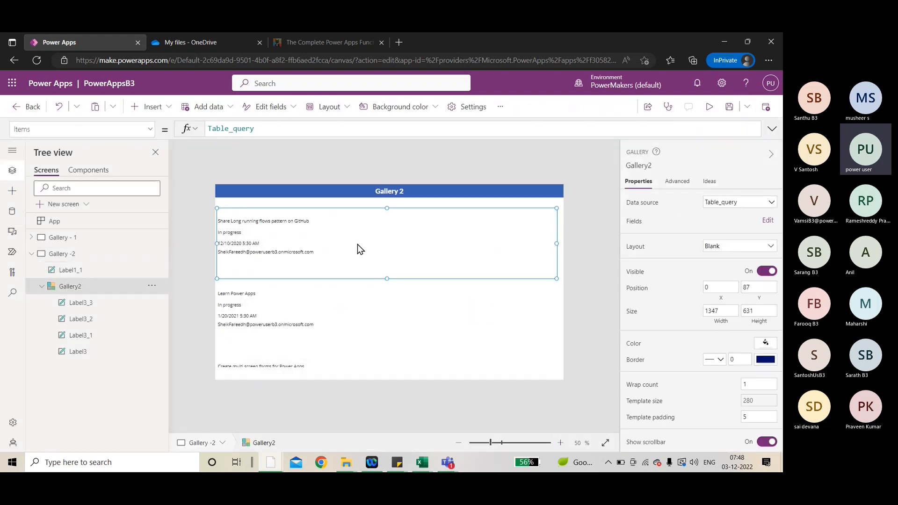
{"action": "left_click", "coordinate": [419, 319]}
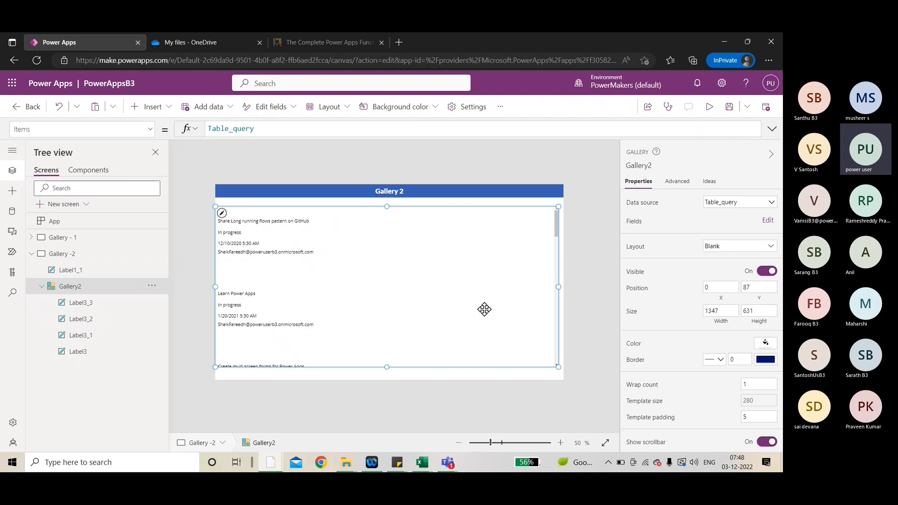
{"action": "scroll", "coordinate": [673, 286], "scroll_direction": "down", "scroll_amount": 3}
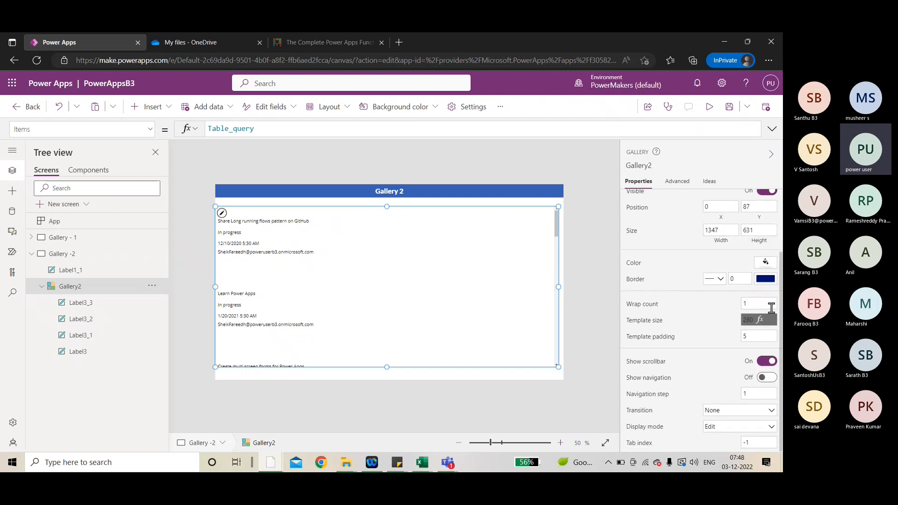
{"action": "left_click", "coordinate": [743, 304]}
{"action": "type", "text": "3"}
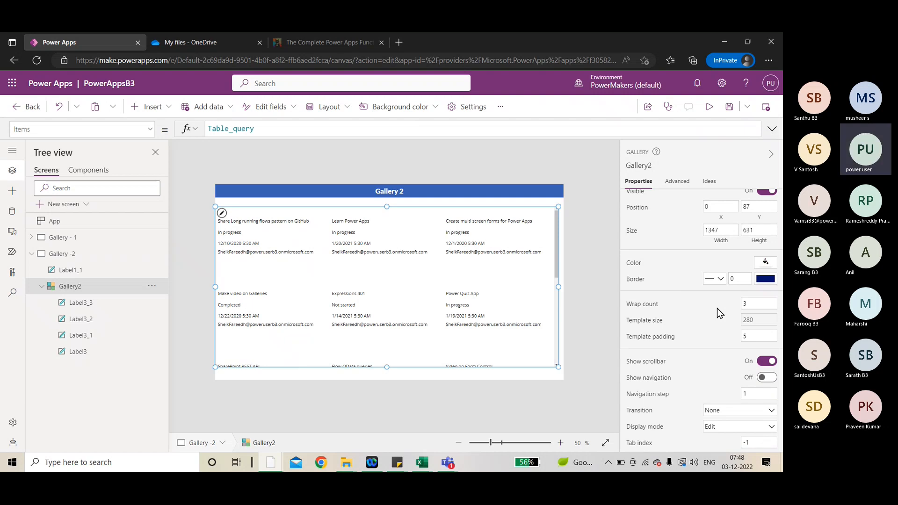
{"action": "left_click", "coordinate": [299, 269]}
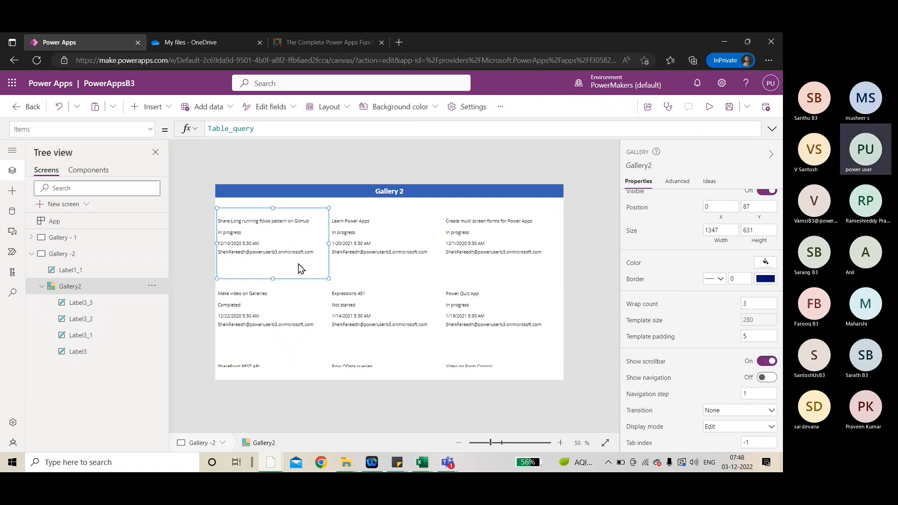
{"action": "left_click_drag", "start_coordinate": [273, 279], "coordinate": [276, 263]}
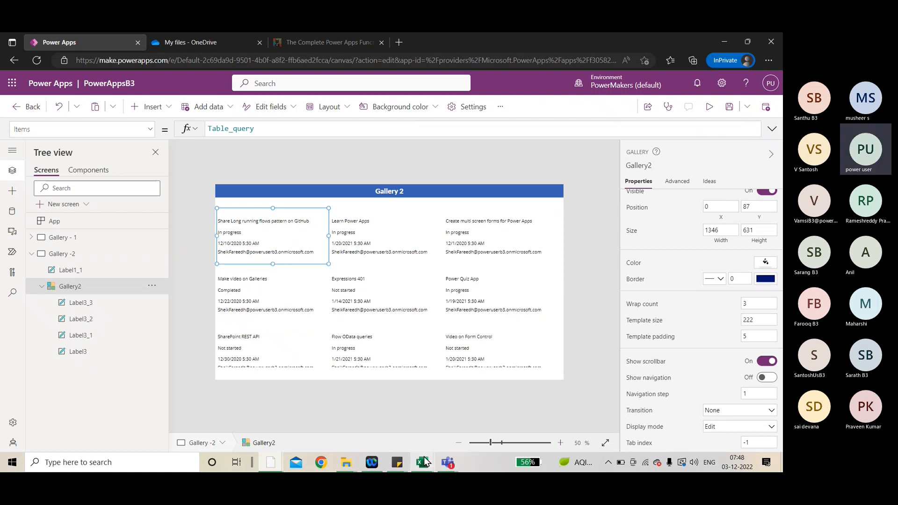
Step: Review the columns in the Excel workbook and add a 440 by 30 rectangle at X 0, Y 0 of the gallery template
{"action": "mouse_move", "coordinate": [422, 462]}
{"action": "left_click", "coordinate": [432, 430]}
{"action": "left_click", "coordinate": [406, 425]}
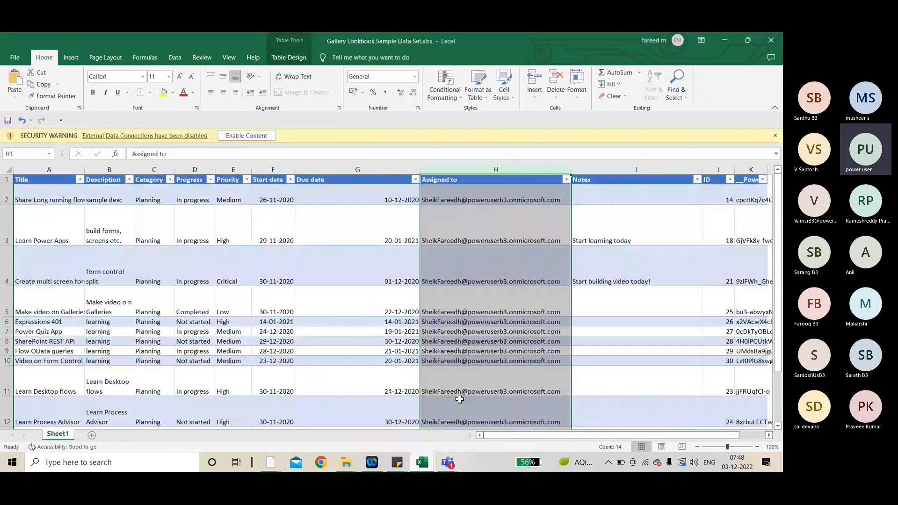
{"action": "left_click_drag", "start_coordinate": [504, 437], "coordinate": [453, 426]}
{"action": "key", "text": "alt+Tab"}
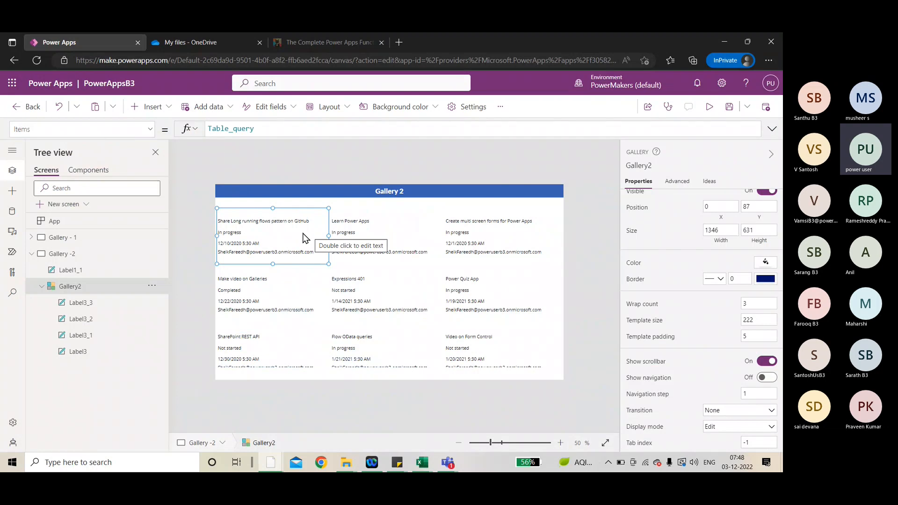
{"action": "left_click", "coordinate": [297, 233]}
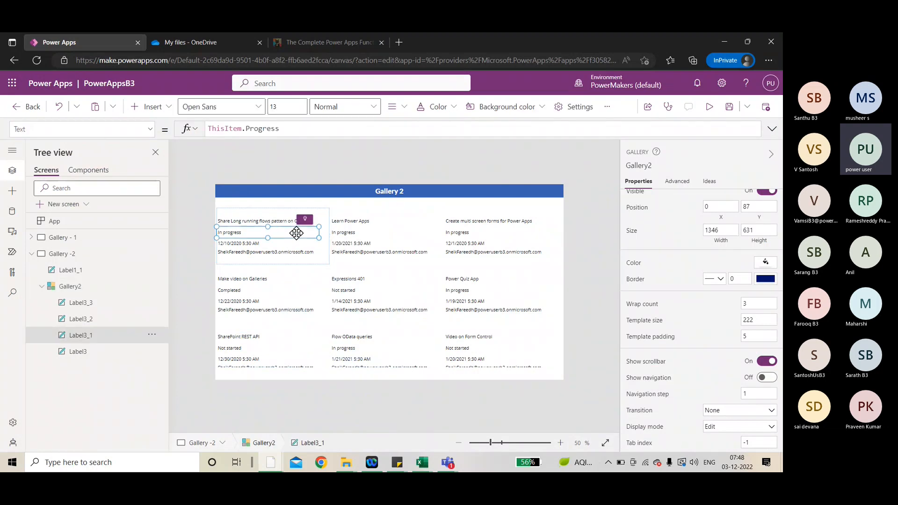
{"action": "left_click", "coordinate": [260, 218]}
{"action": "left_click", "coordinate": [166, 107]}
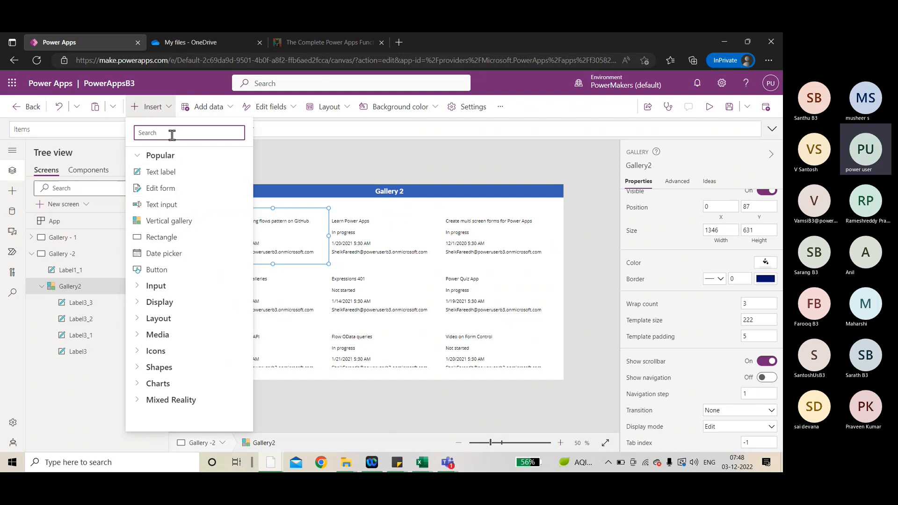
{"action": "type", "text": "rec"}
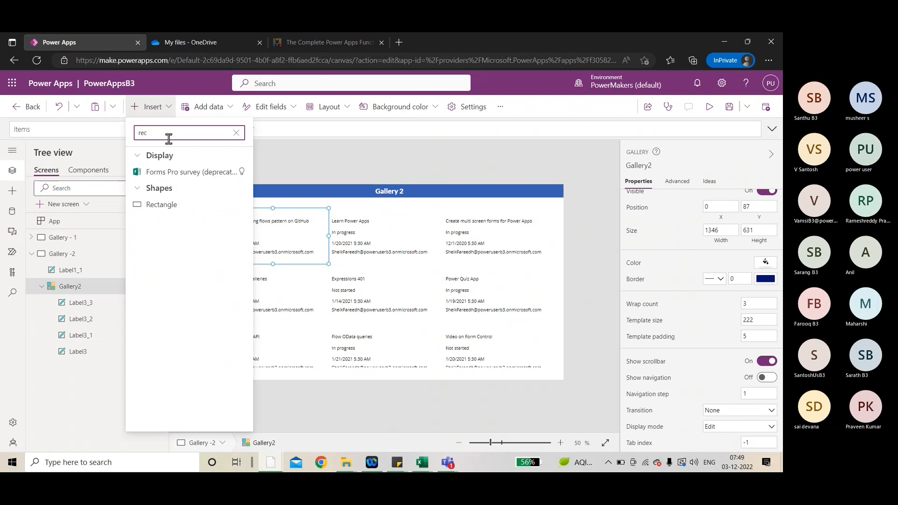
{"action": "left_click", "coordinate": [167, 205]}
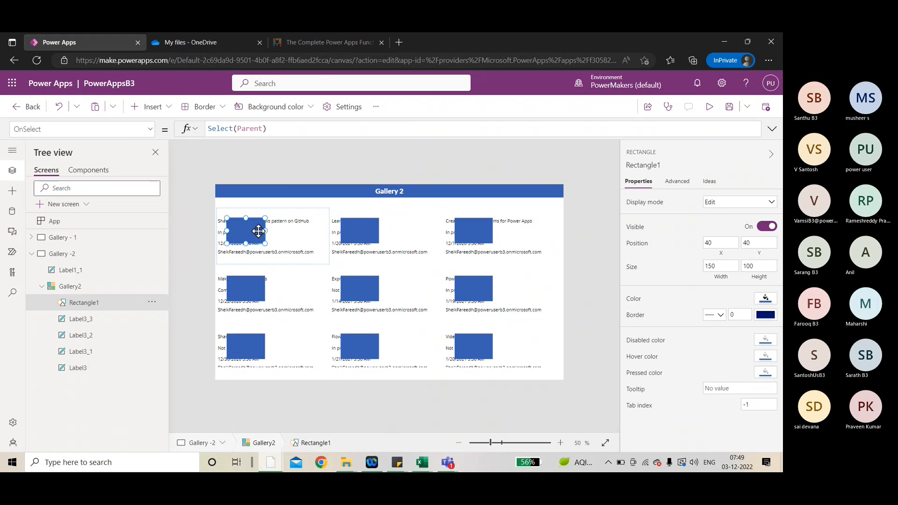
{"action": "left_click_drag", "start_coordinate": [239, 217], "coordinate": [329, 214]}
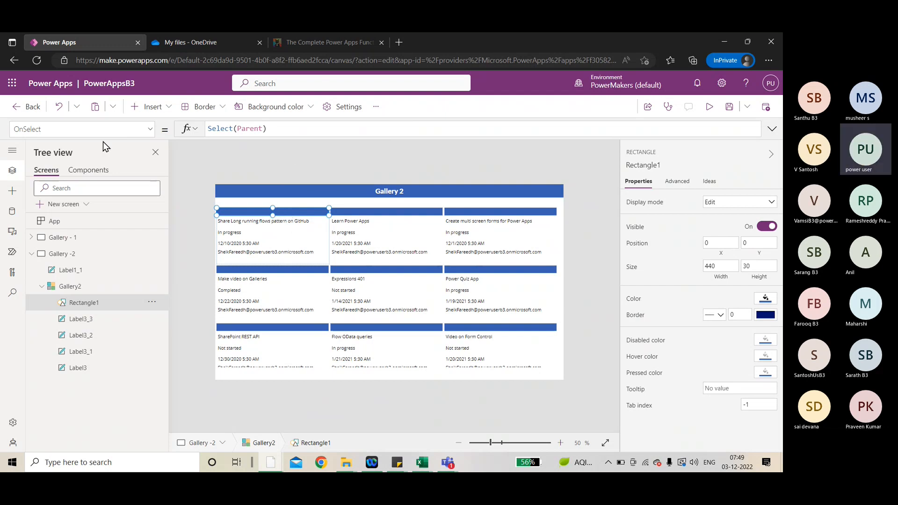
Step: Replace the rectangle's Fill formula with a Switch function that evaluates ThisItem.Progress
{"action": "left_click", "coordinate": [151, 132]}
{"action": "scroll", "coordinate": [56, 248], "scroll_direction": "up", "scroll_amount": 6}
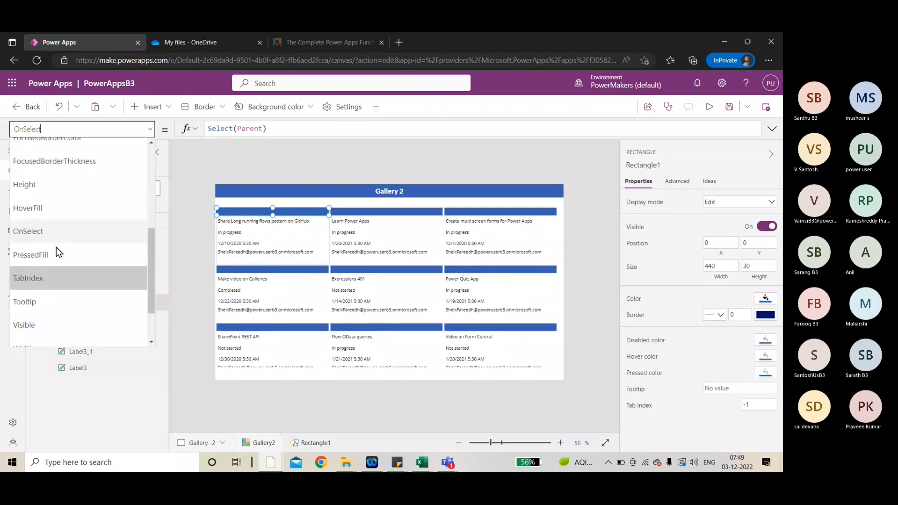
{"action": "scroll", "coordinate": [56, 247], "scroll_direction": "down", "scroll_amount": 3}
{"action": "left_click", "coordinate": [52, 249]}
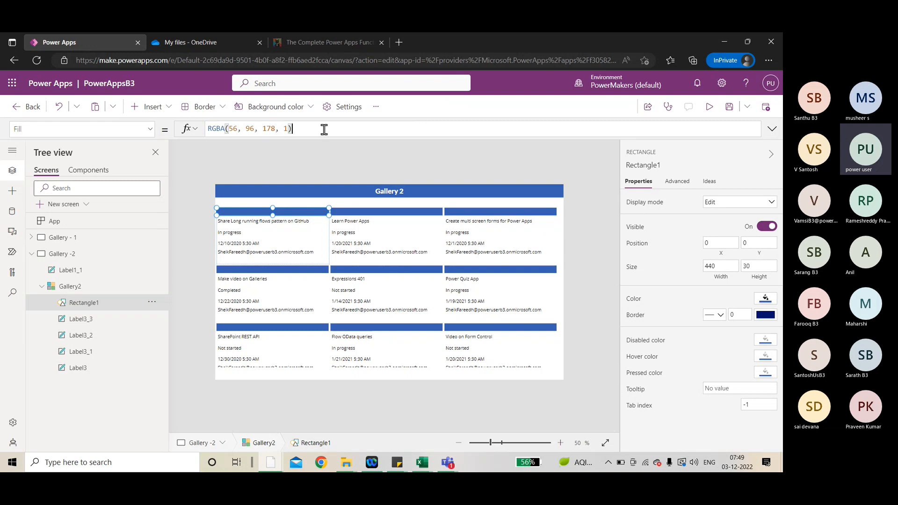
{"action": "left_click_drag", "start_coordinate": [293, 129], "coordinate": [143, 130]}
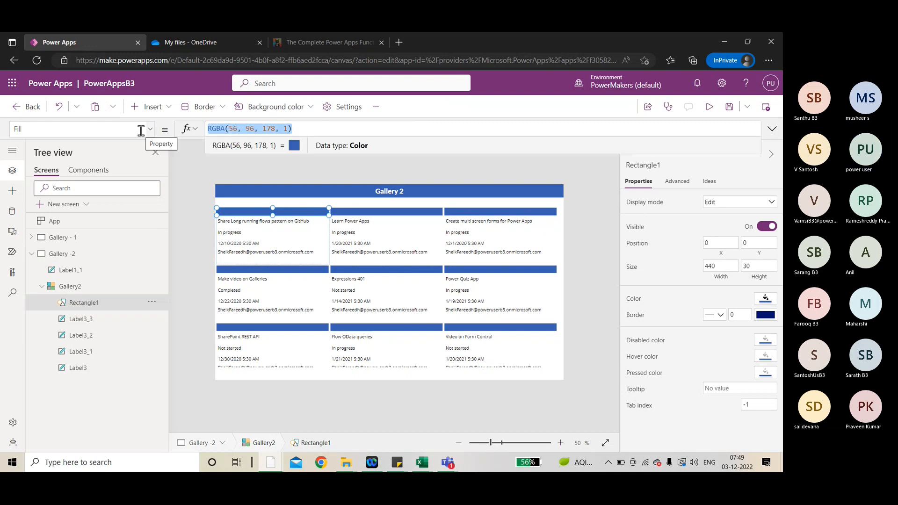
{"action": "type", "text": "swit"}
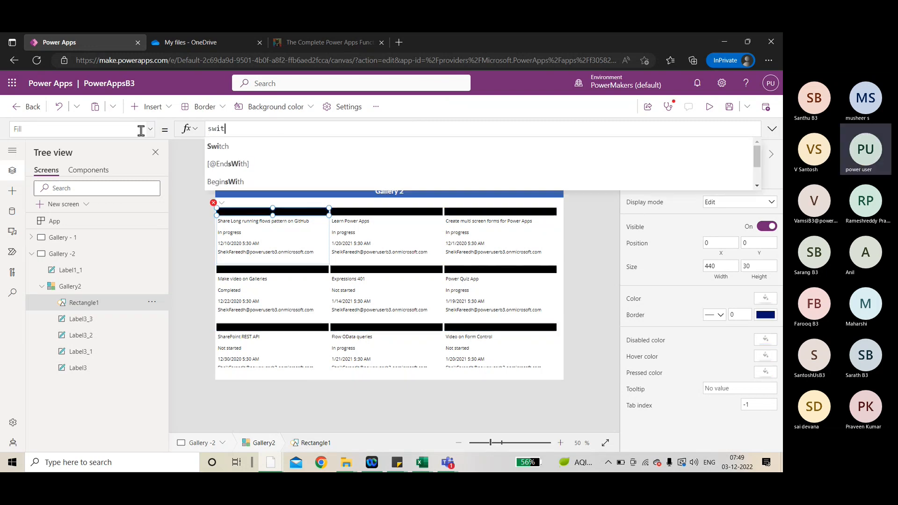
{"action": "left_click", "coordinate": [213, 146]}
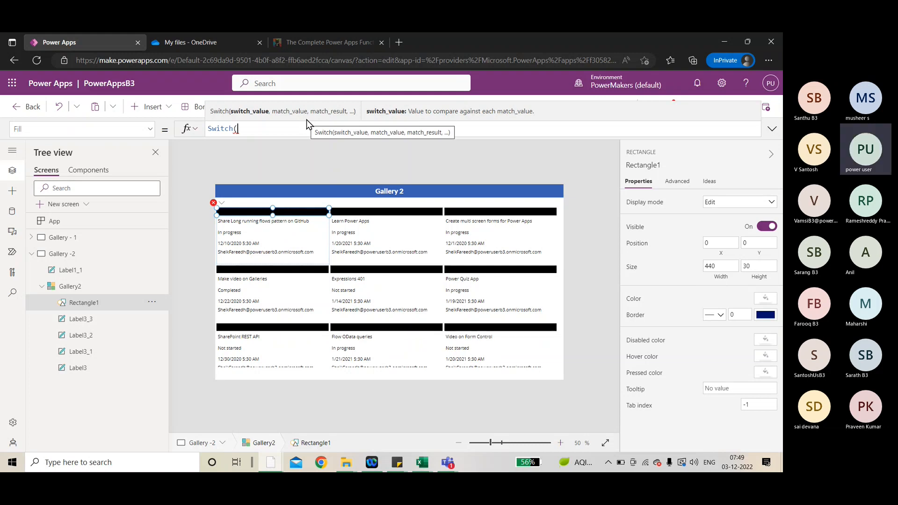
{"action": "type", "text": "this"}
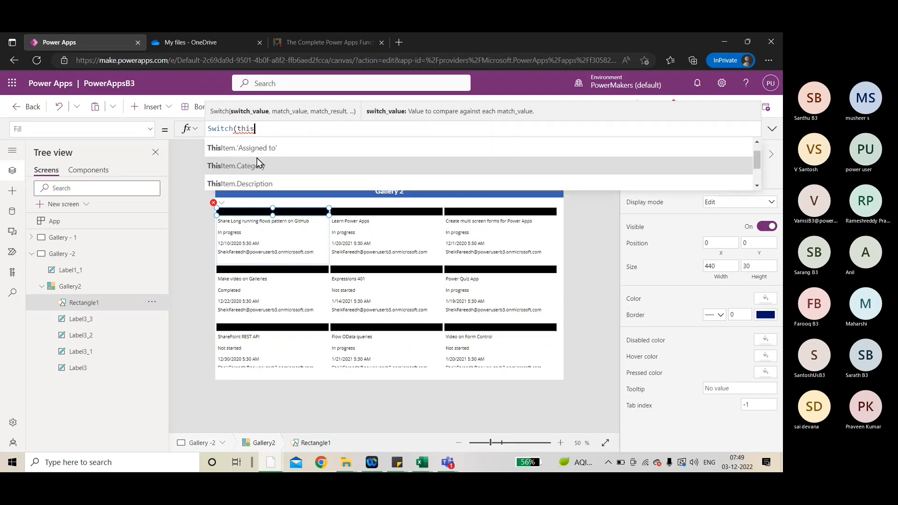
{"action": "scroll", "coordinate": [257, 159], "scroll_direction": "down", "scroll_amount": 3}
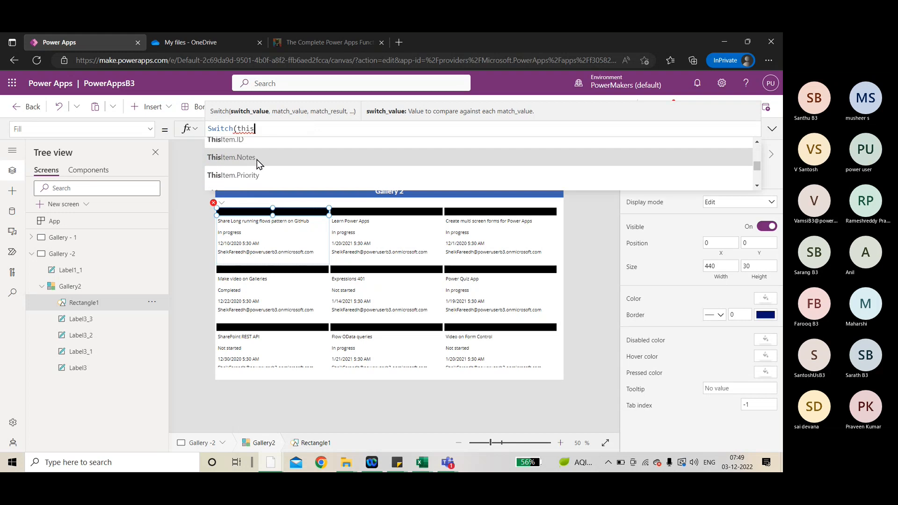
{"action": "scroll", "coordinate": [257, 159], "scroll_direction": "down", "scroll_amount": 1}
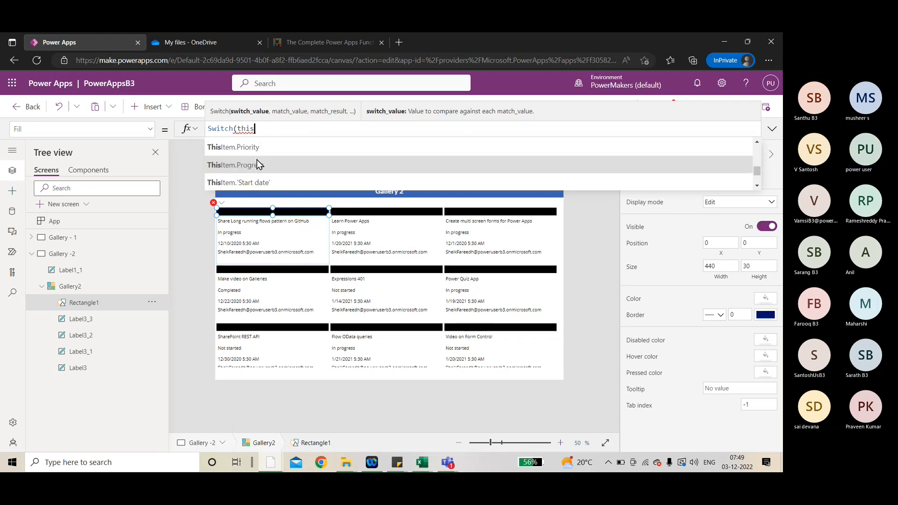
{"action": "left_click", "coordinate": [257, 160]}
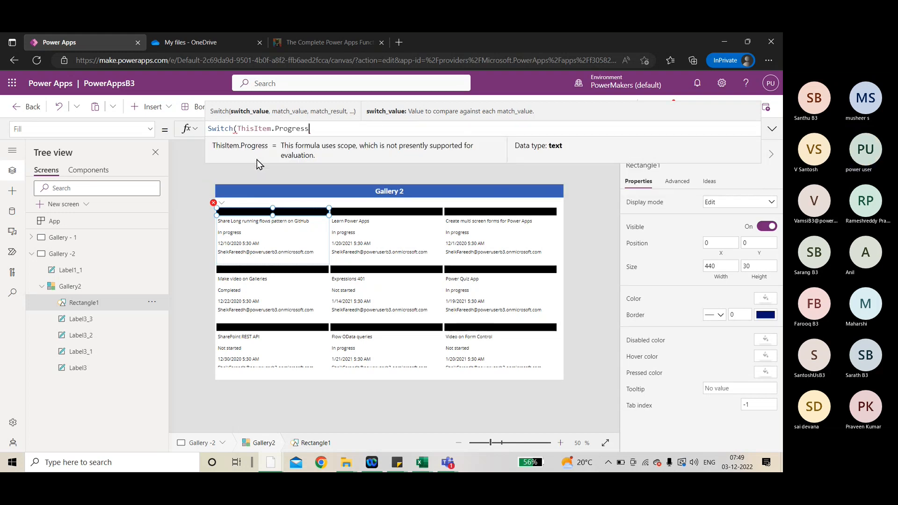
Step: Add a case to the rectangle's Switch formula that returns Green when the progress is "Completed"
{"action": "type", "text": ","}
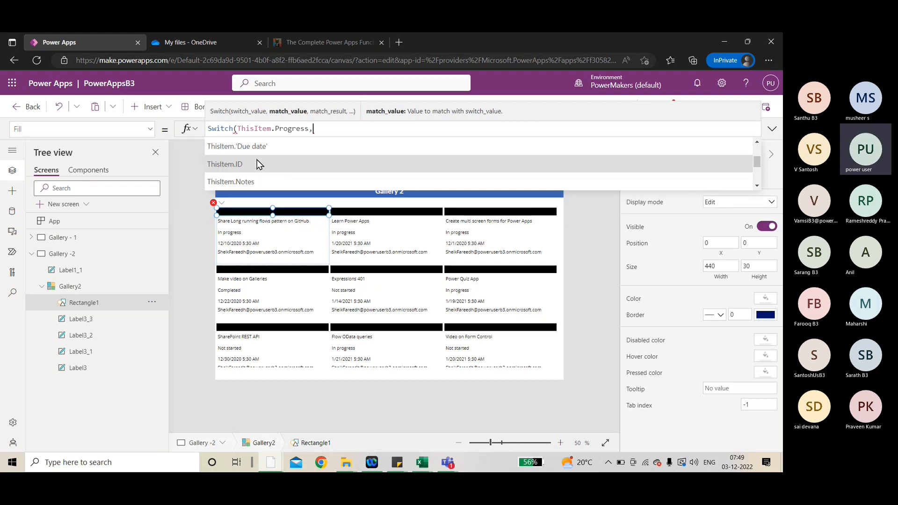
{"action": "type", "text": "\""}
{"action": "type", "text": "Comp"}
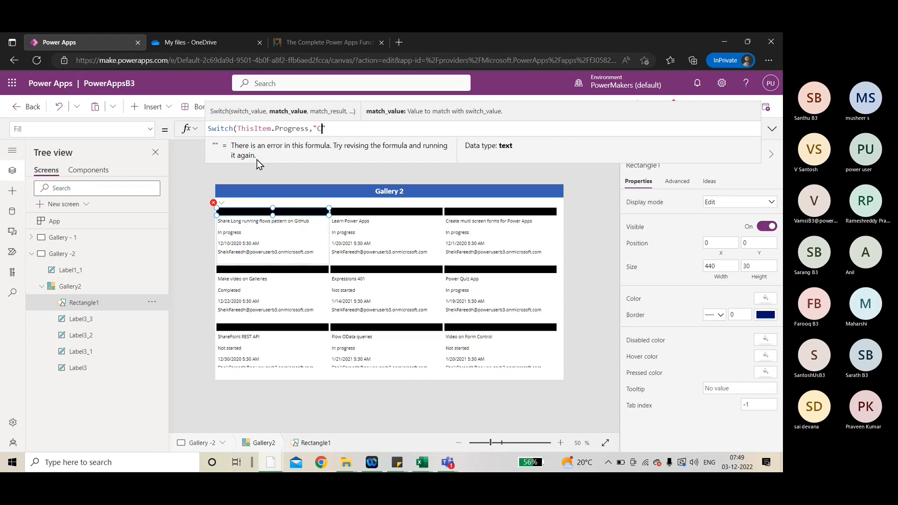
{"action": "type", "text": "lted"}
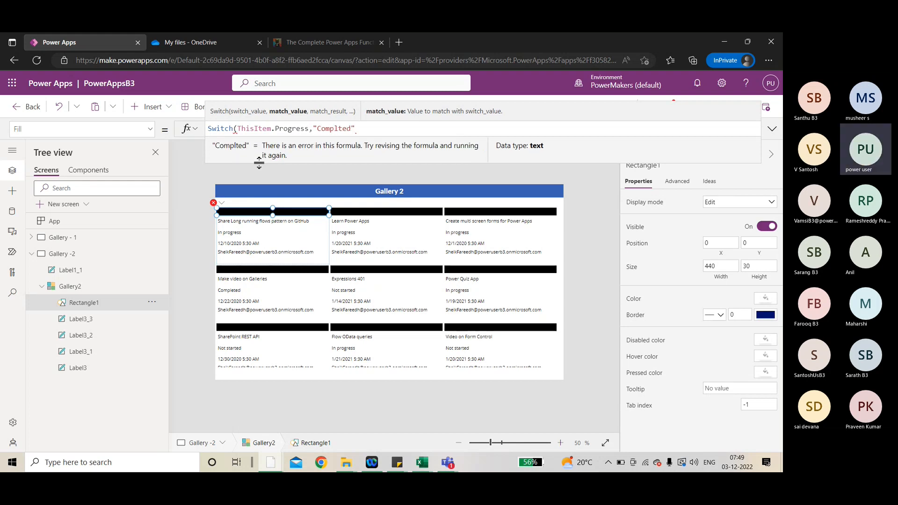
{"action": "type", "text": "\",green"}
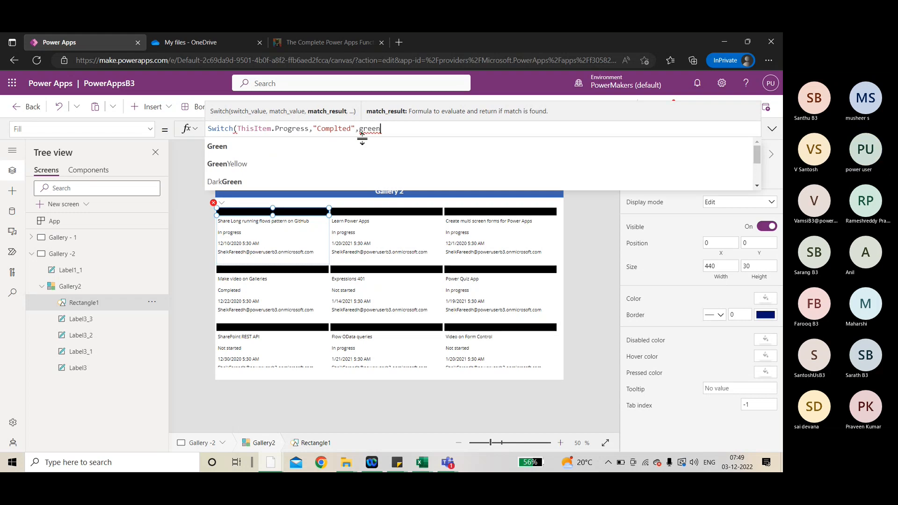
{"action": "left_click", "coordinate": [364, 145]}
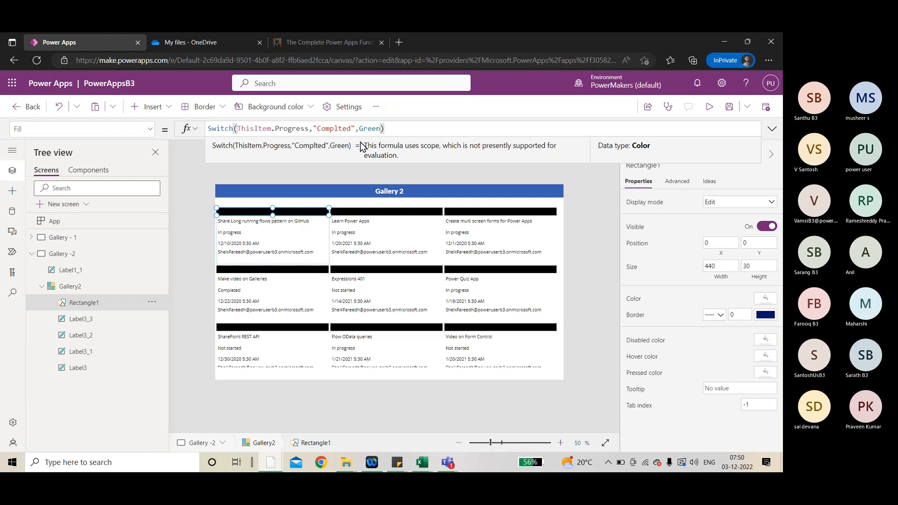
{"action": "left_click", "coordinate": [339, 129]}
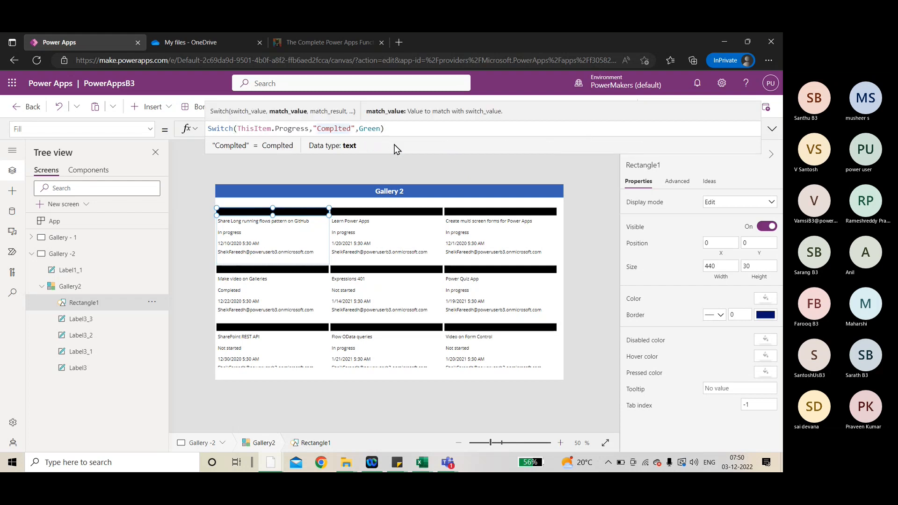
{"action": "type", "text": "e"}
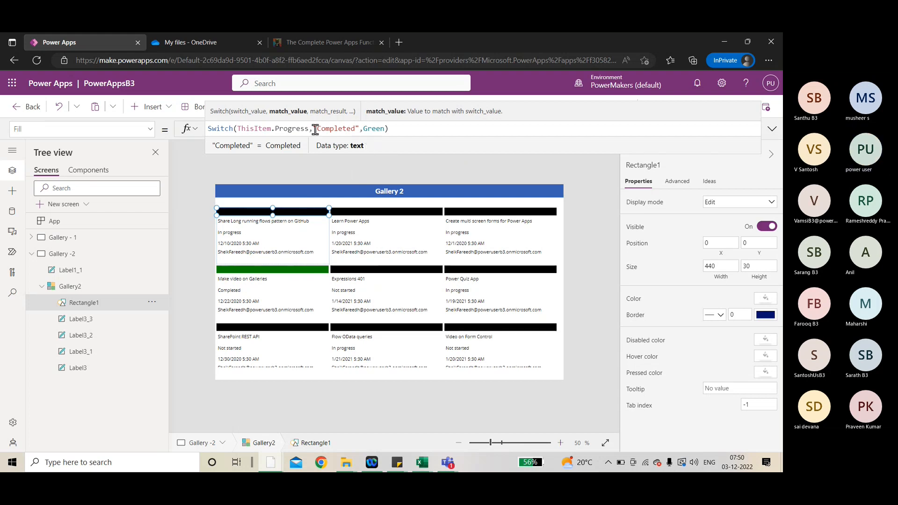
Step: Duplicate the "Completed",Green pair in the Switch formula and change the copy's match value to "In Progress"
{"action": "left_click_drag", "start_coordinate": [314, 129], "coordinate": [386, 128]}
{"action": "key", "text": "ctrl+c"}
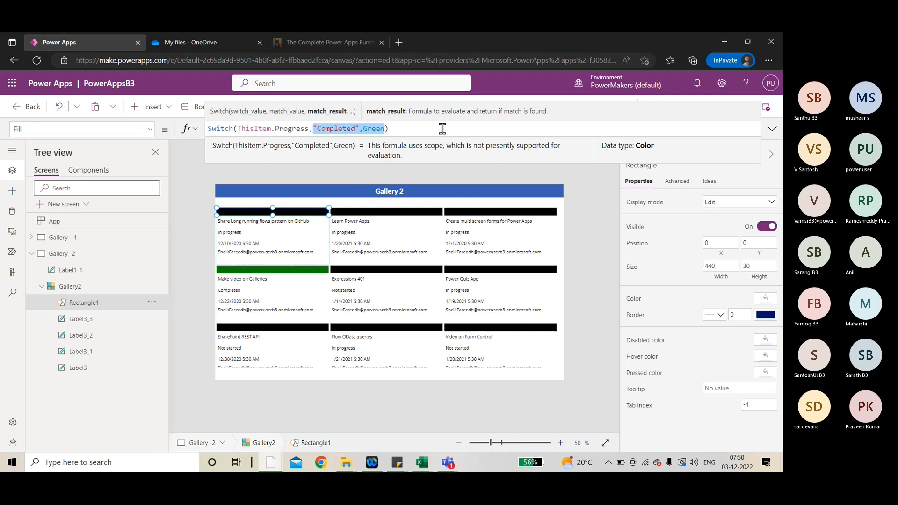
{"action": "key", "text": "Right"}
{"action": "type", "text": ","}
{"action": "key", "text": "ctrl+v"}
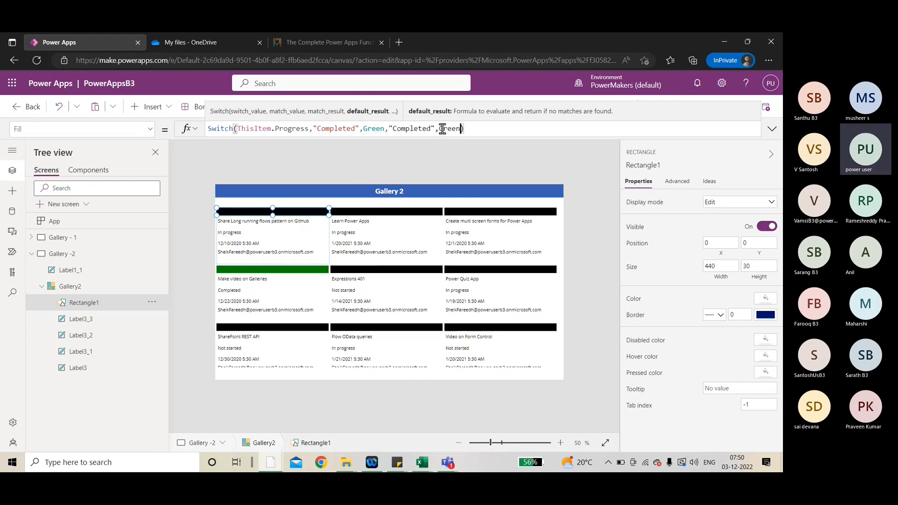
{"action": "double_click", "coordinate": [414, 129]}
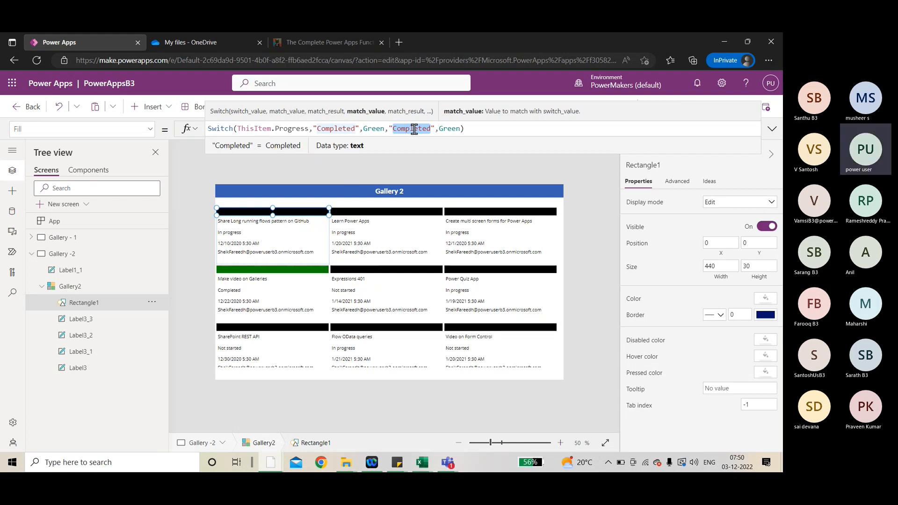
{"action": "type", "text": "In P"}
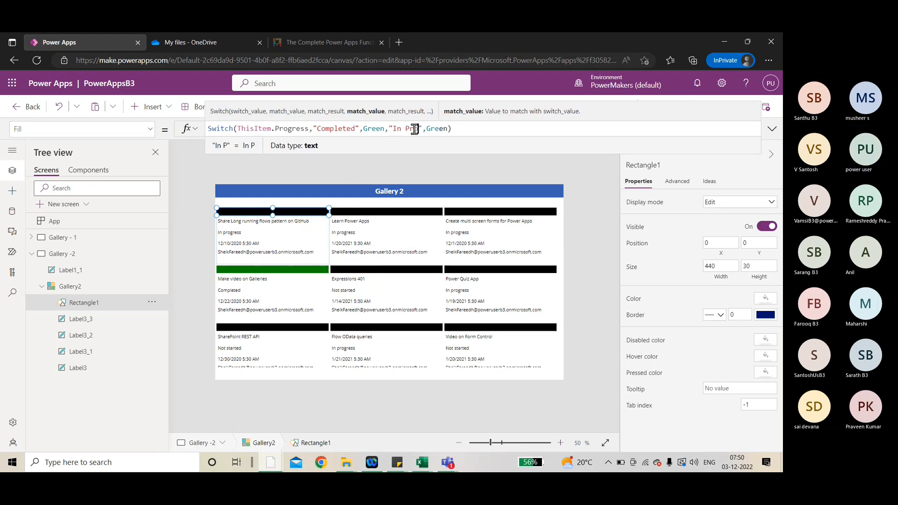
{"action": "type", "text": "rogress"}
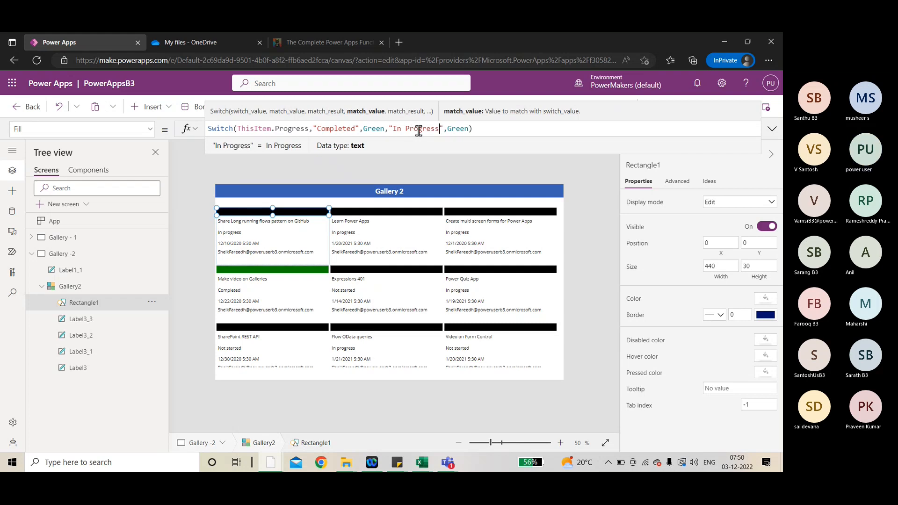
Step: Try Orenge as the result color of the "In Progress" case, and remove that case from the Switch formula
{"action": "double_click", "coordinate": [459, 128]}
{"action": "type", "text": "O"}
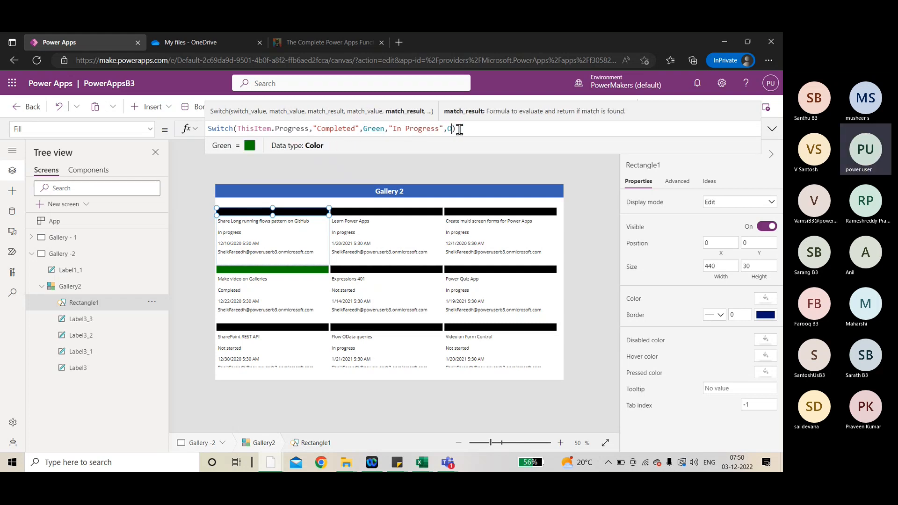
{"action": "type", "text": "r"}
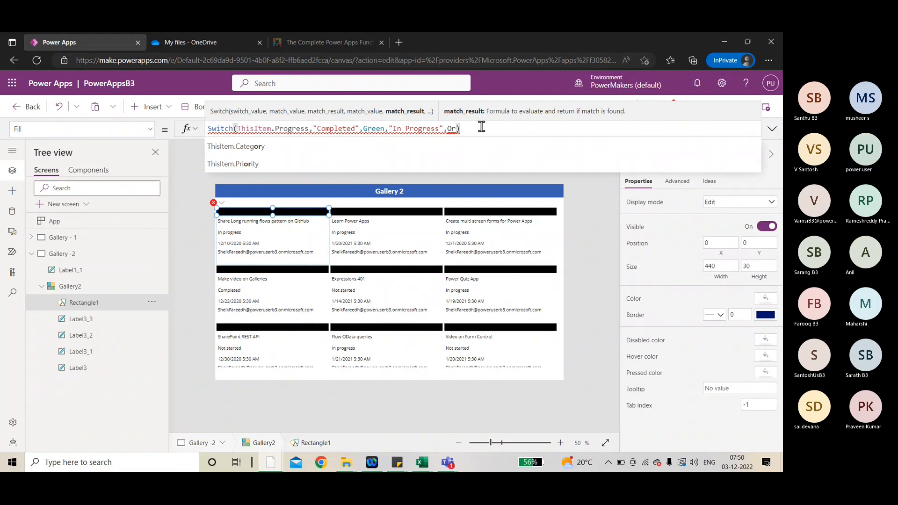
{"action": "type", "text": "enge"}
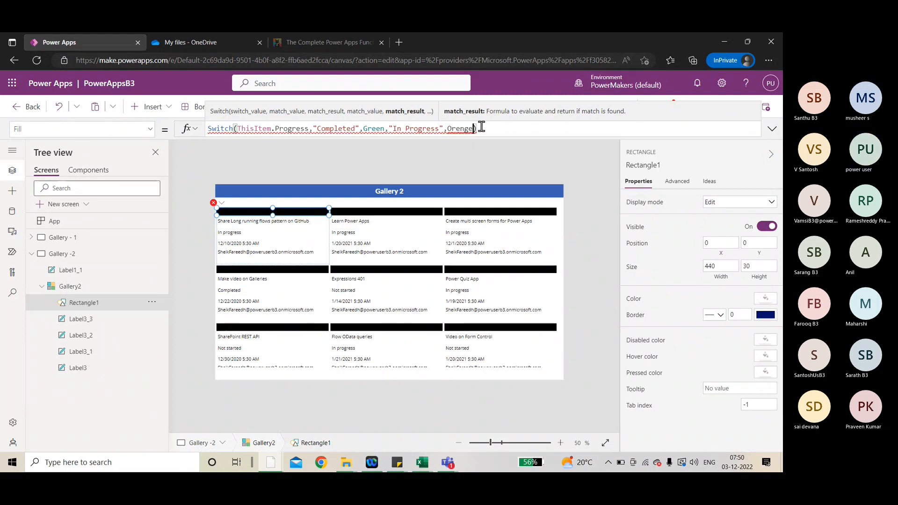
{"action": "mouse_move", "coordinate": [460, 131]}
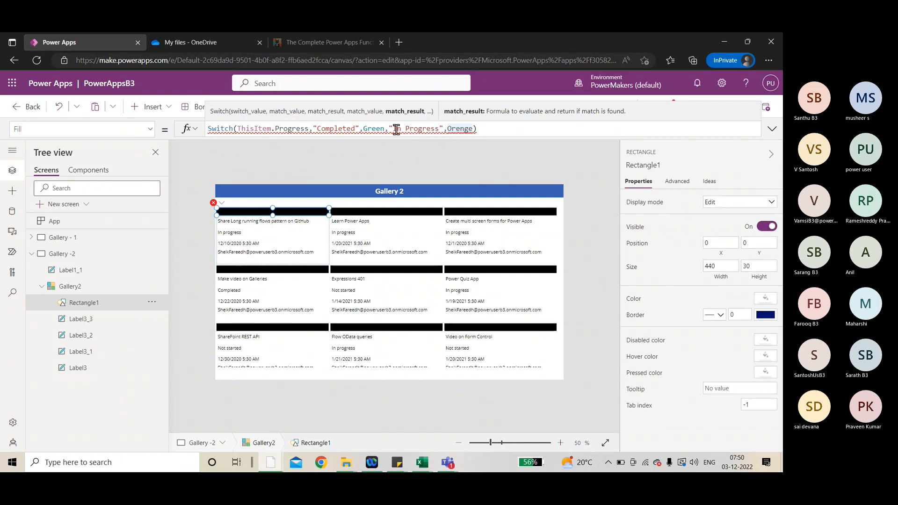
{"action": "left_click_drag", "start_coordinate": [386, 128], "coordinate": [473, 129]}
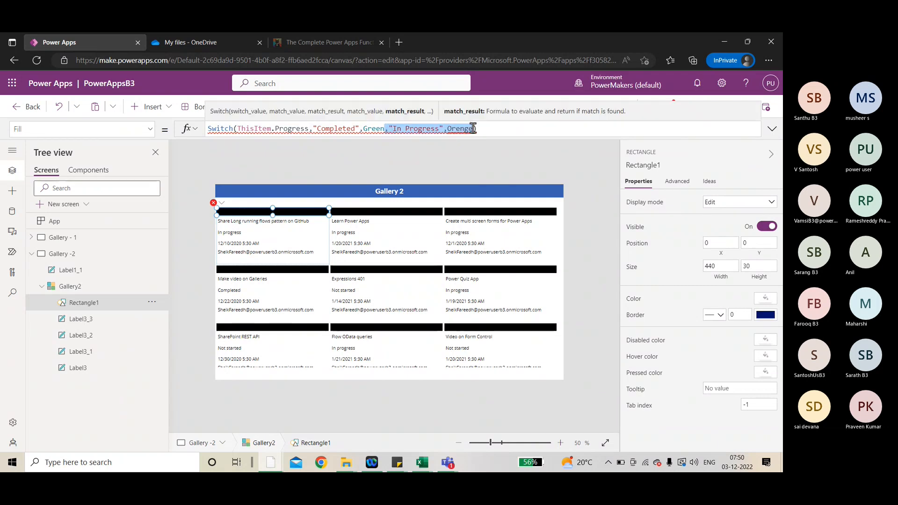
{"action": "key", "text": "BackSpace"}
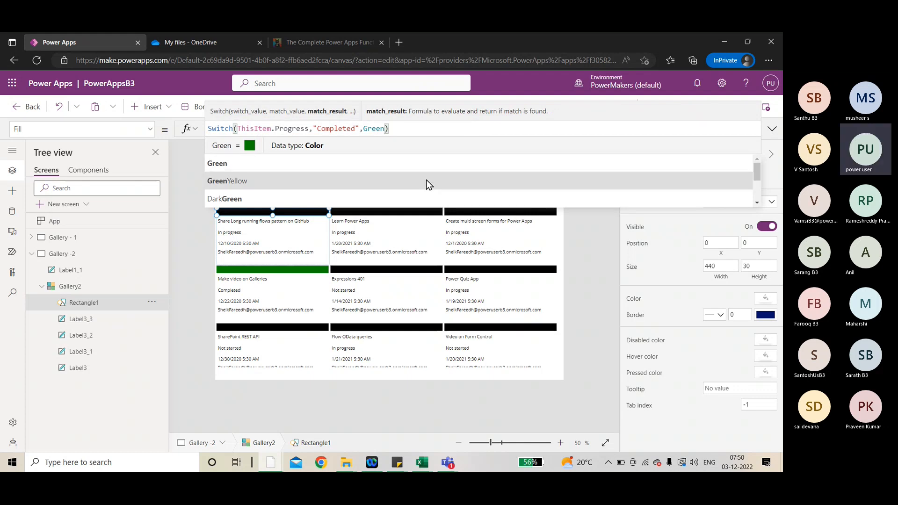
Step: Search the web for "switch powerapps" in a new browser tab and examine the syntax on Microsoft Learn's If and Switch functions page
{"action": "left_click", "coordinate": [401, 43]}
{"action": "type", "text": "swit"}
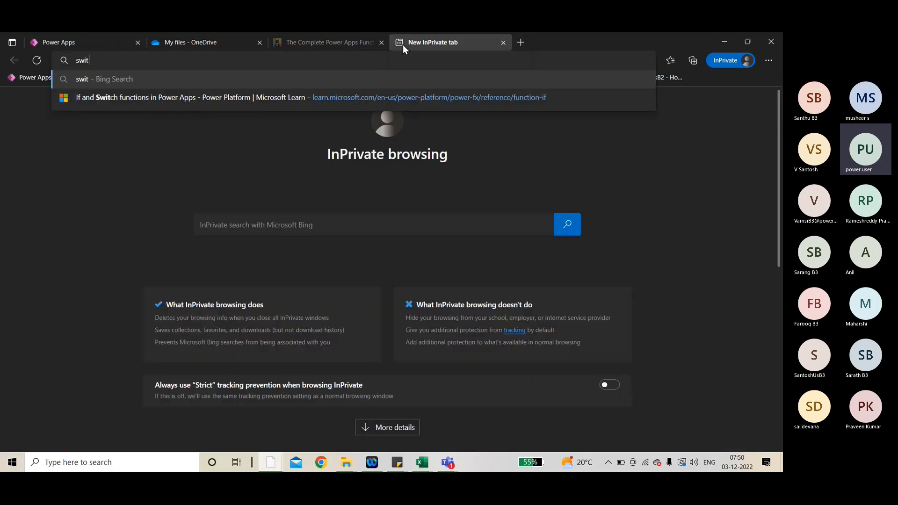
{"action": "type", "text": "ch powerapps"}
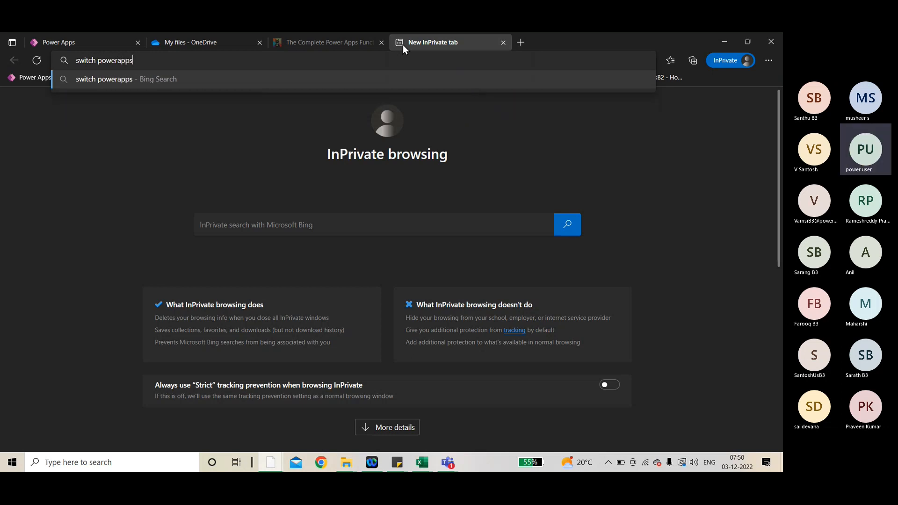
{"action": "key", "text": "Return"}
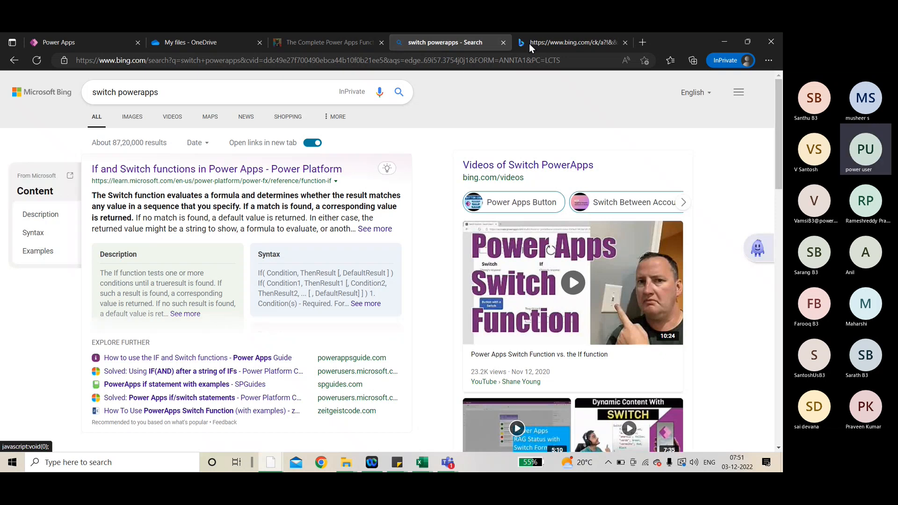
{"action": "left_click", "coordinate": [529, 44]}
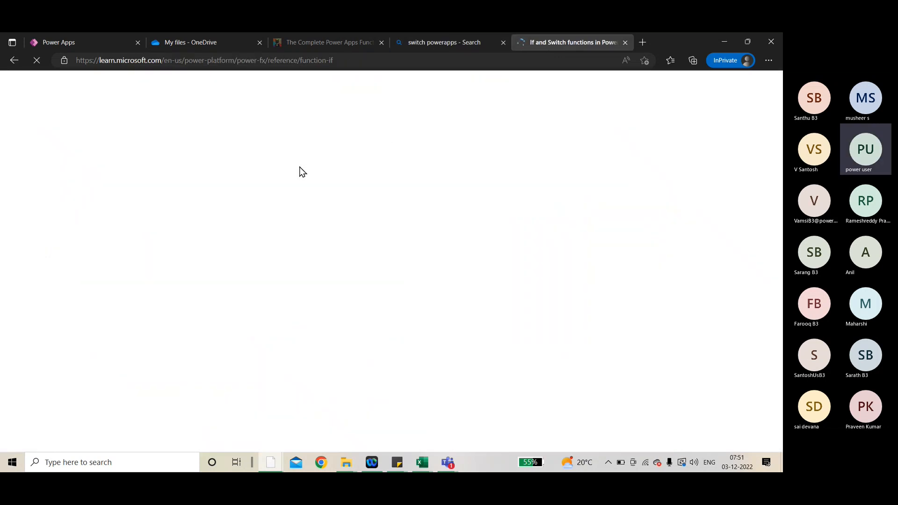
{"action": "scroll", "coordinate": [356, 199], "scroll_direction": "down", "scroll_amount": 6}
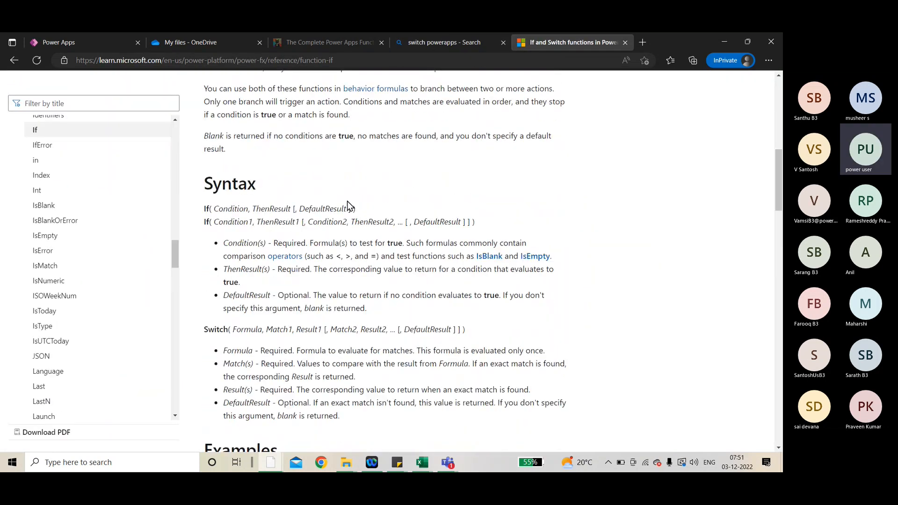
{"action": "scroll", "coordinate": [348, 206], "scroll_direction": "down", "scroll_amount": 1}
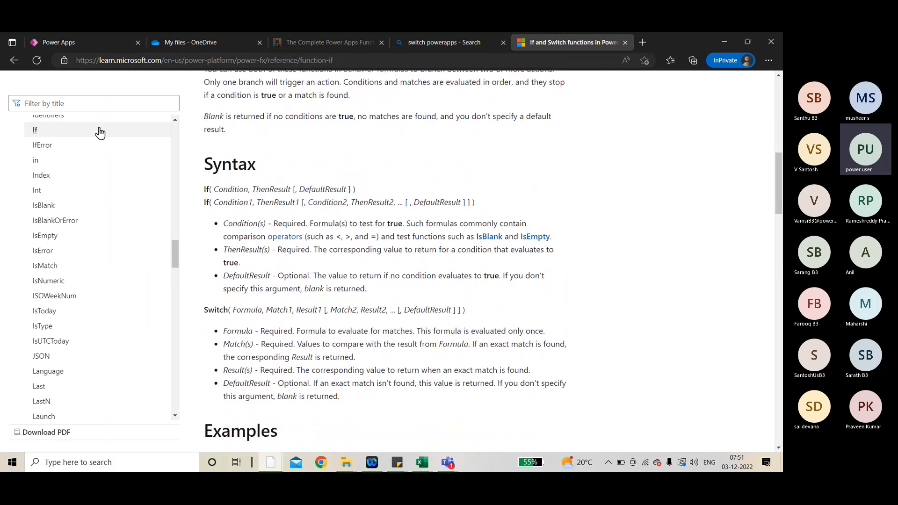
Step: Filter the Microsoft Learn table of contents for "switch" and open the Switch entry in the formula reference
{"action": "left_click", "coordinate": [85, 105]}
{"action": "type", "text": "switch"}
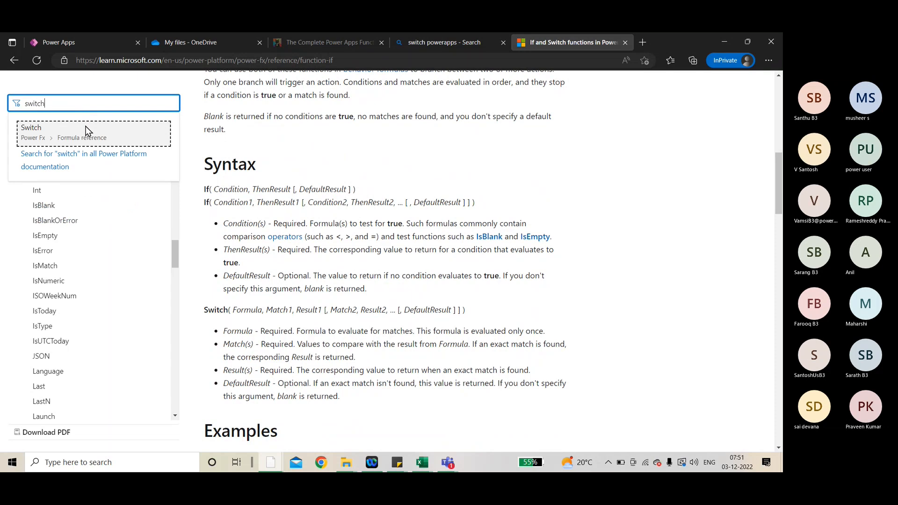
{"action": "left_click", "coordinate": [86, 127]}
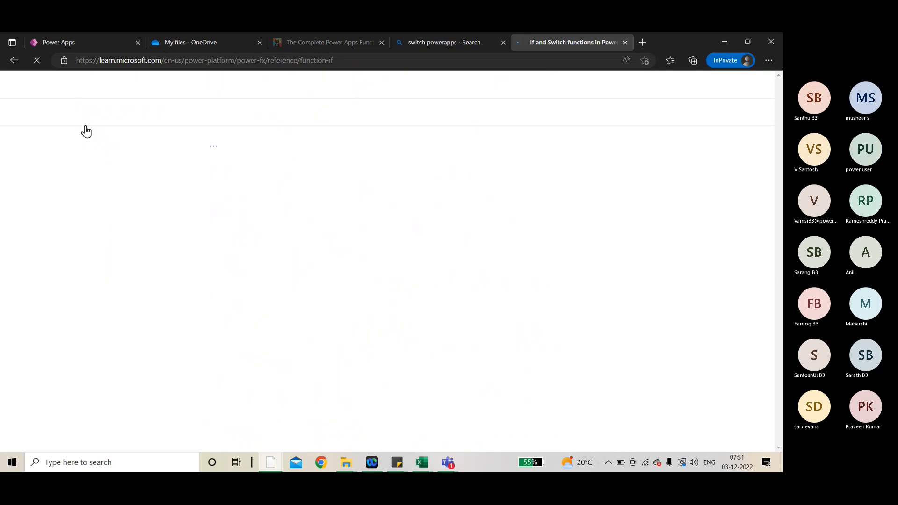
Step: Find the Values in formulas examples on the Microsoft Learn page and copy the three-result Switch example that uses Slider1.Value
{"action": "scroll", "coordinate": [315, 224], "scroll_direction": "down", "scroll_amount": 10}
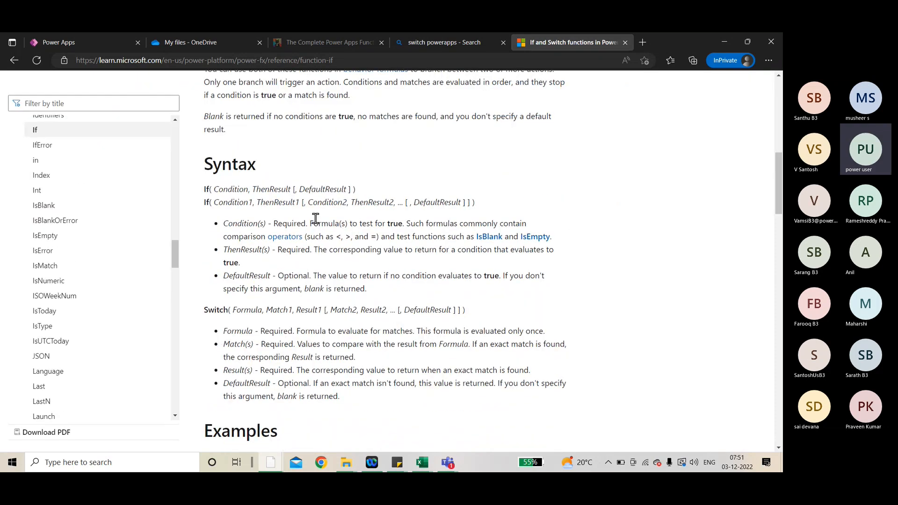
{"action": "scroll", "coordinate": [316, 218], "scroll_direction": "down", "scroll_amount": 7}
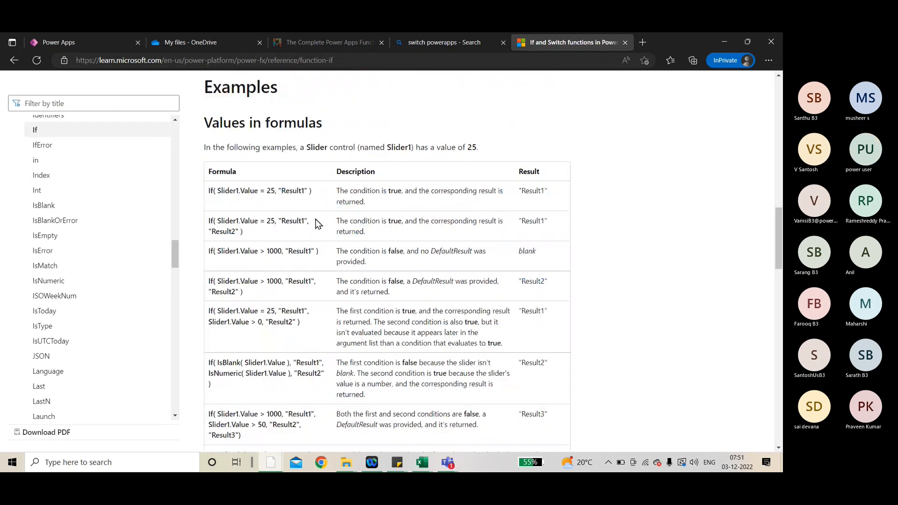
{"action": "scroll", "coordinate": [316, 224], "scroll_direction": "down", "scroll_amount": 3}
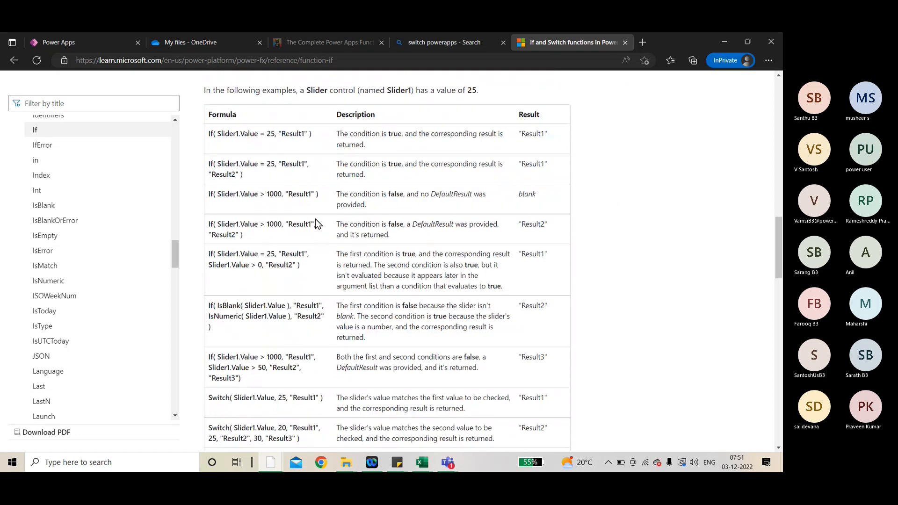
{"action": "scroll", "coordinate": [318, 224], "scroll_direction": "down", "scroll_amount": 2}
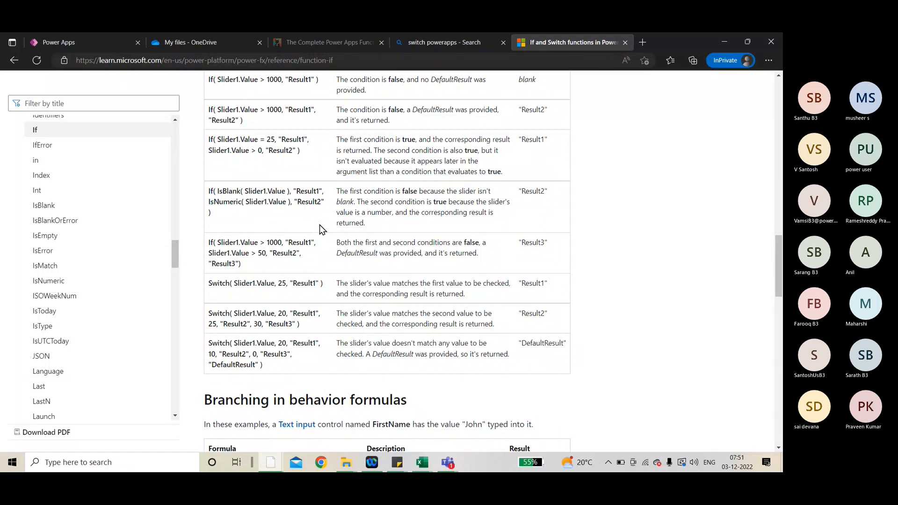
{"action": "left_click_drag", "start_coordinate": [305, 326], "coordinate": [210, 320]}
{"action": "key", "text": "ctrl+c"}
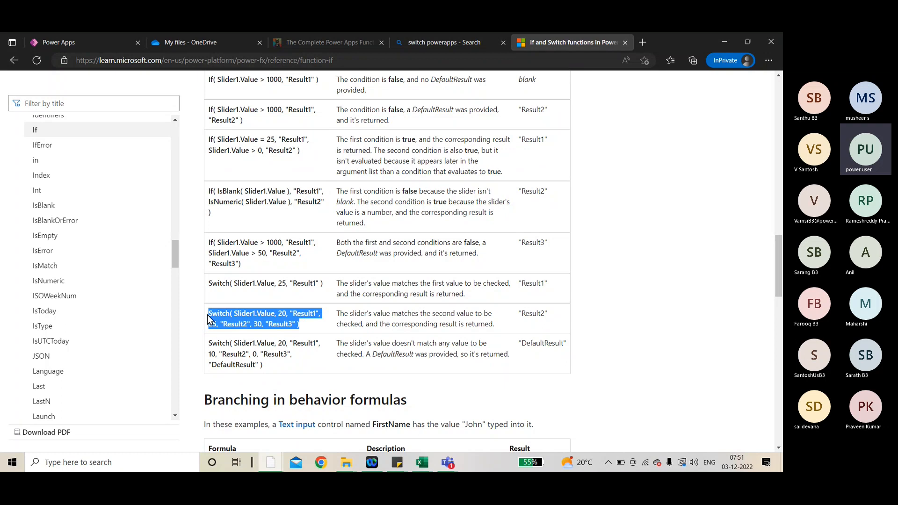
Step: Back in Power Apps, end the rectangle's Fill formula with a semicolon and paste the copied Switch example two lines below it
{"action": "left_click", "coordinate": [92, 45]}
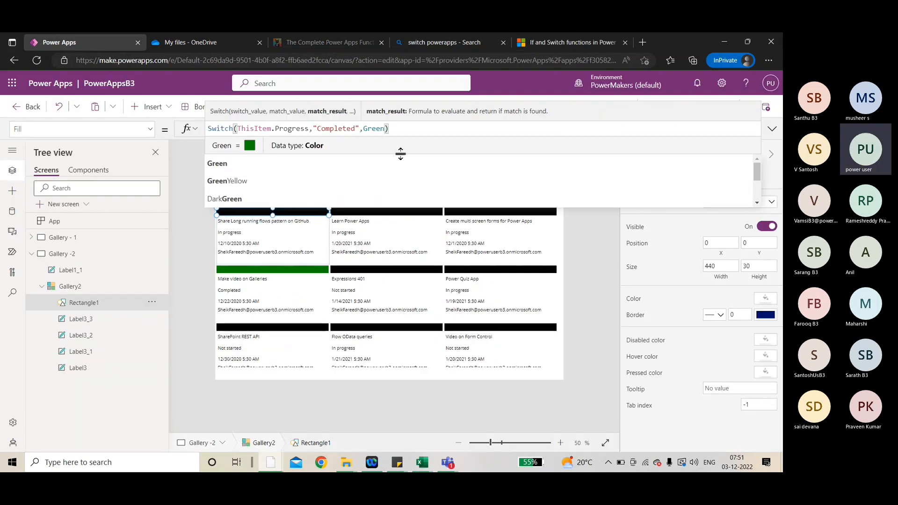
{"action": "left_click_drag", "start_coordinate": [398, 153], "coordinate": [403, 208]}
{"action": "type", "text": ";"}
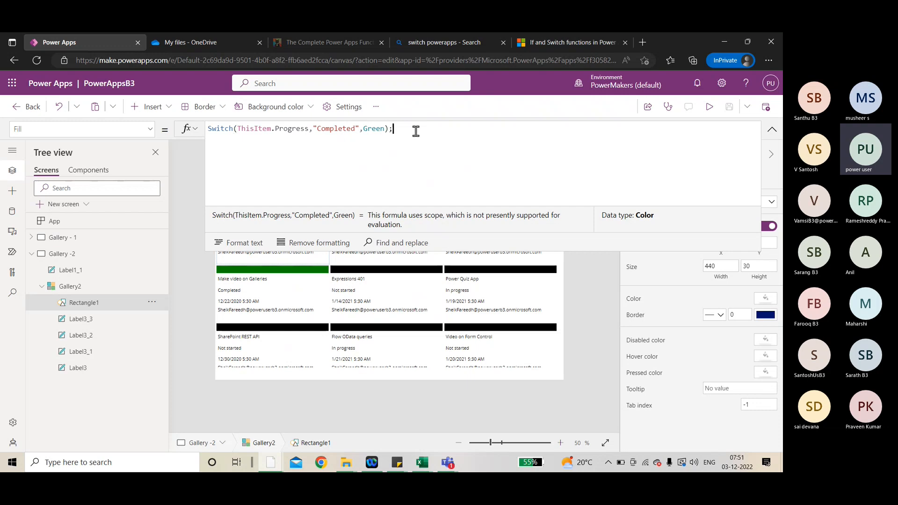
{"action": "key", "text": "shift+Return"}
{"action": "key", "text": "shift+Return"}
{"action": "key", "text": "ctrl+v"}
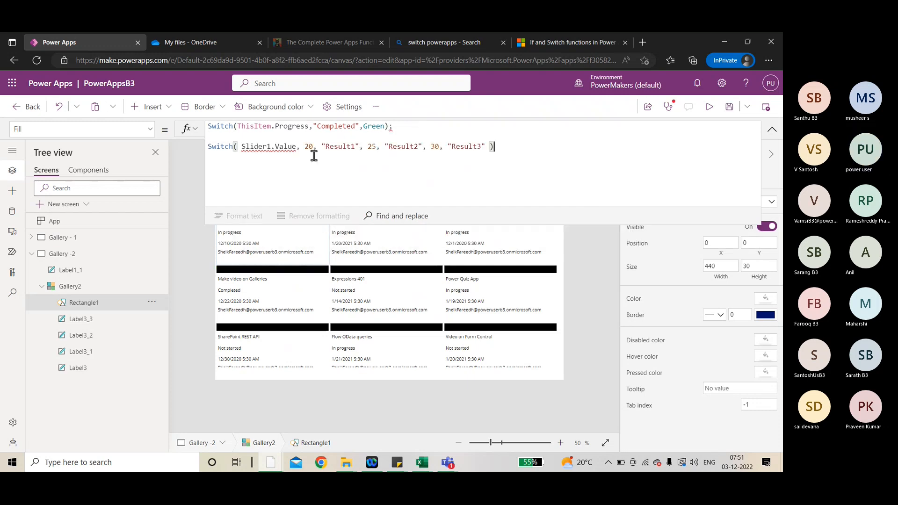
Step: Copy the word Completed from the original formula and replace Result1 with it in the pasted Switch example
{"action": "left_click_drag", "start_coordinate": [310, 129], "coordinate": [248, 127]}
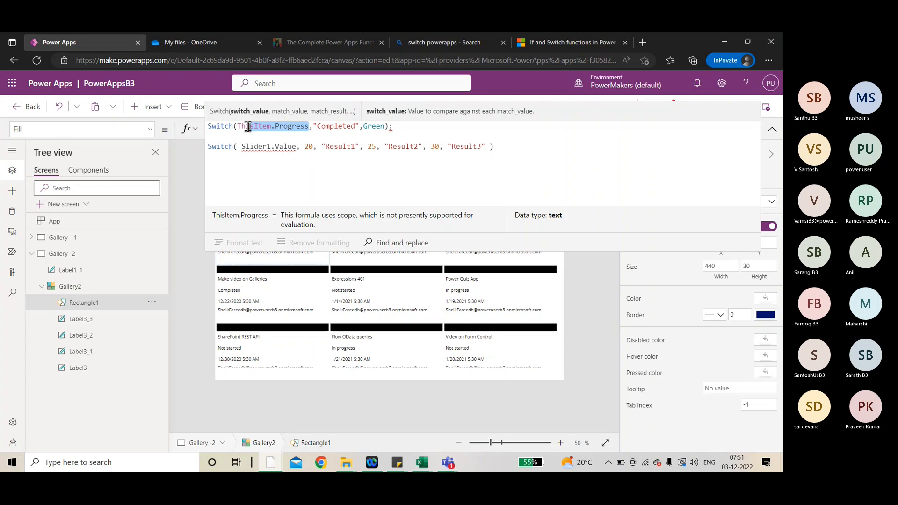
{"action": "double_click", "coordinate": [323, 126]}
{"action": "key", "text": "ctrl+c"}
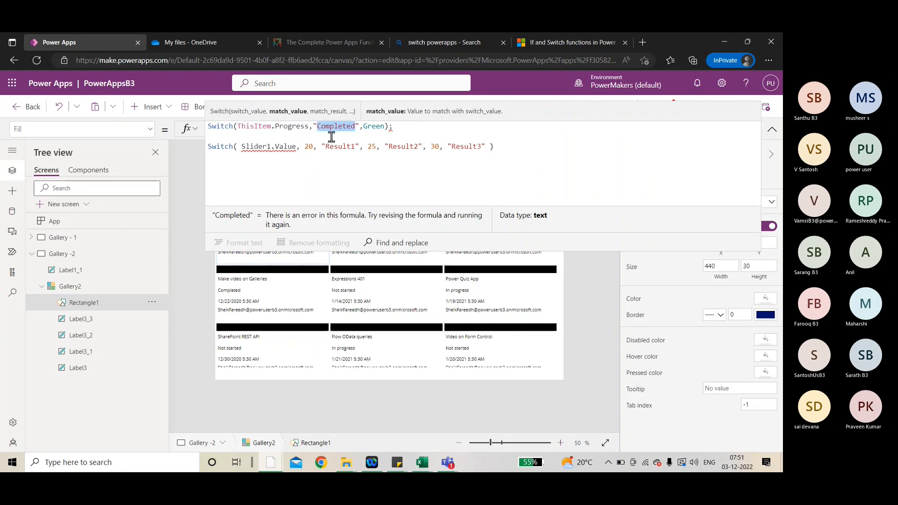
{"action": "double_click", "coordinate": [340, 146]}
{"action": "key", "text": "ctrl+v"}
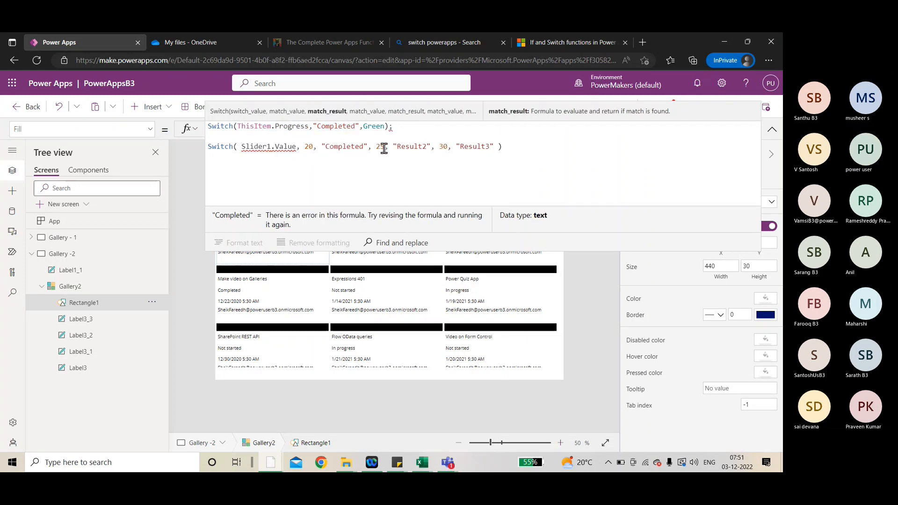
Step: Replace Result2 with In Progress and Result3 with Not started in the pasted Switch formula
{"action": "double_click", "coordinate": [406, 146]}
{"action": "type", "text": "In"}
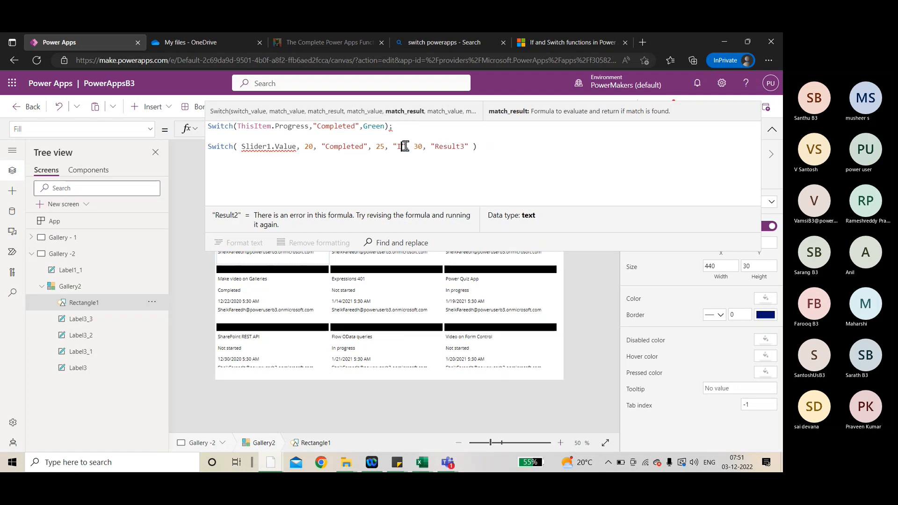
{"action": "type", "text": " Progre"}
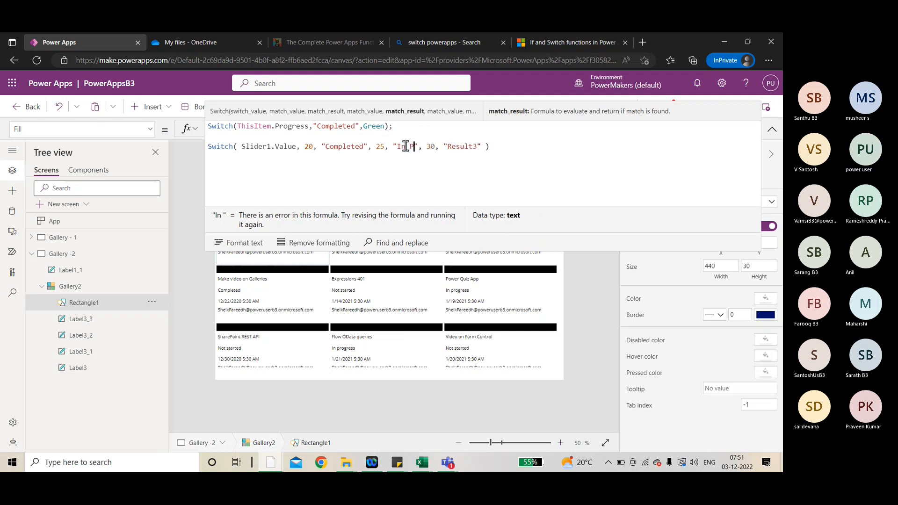
{"action": "type", "text": "ss"}
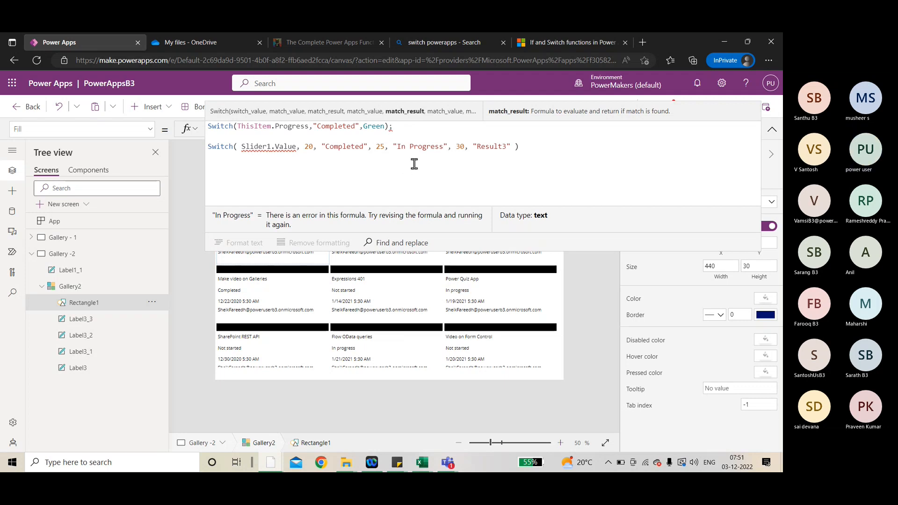
{"action": "double_click", "coordinate": [487, 147]}
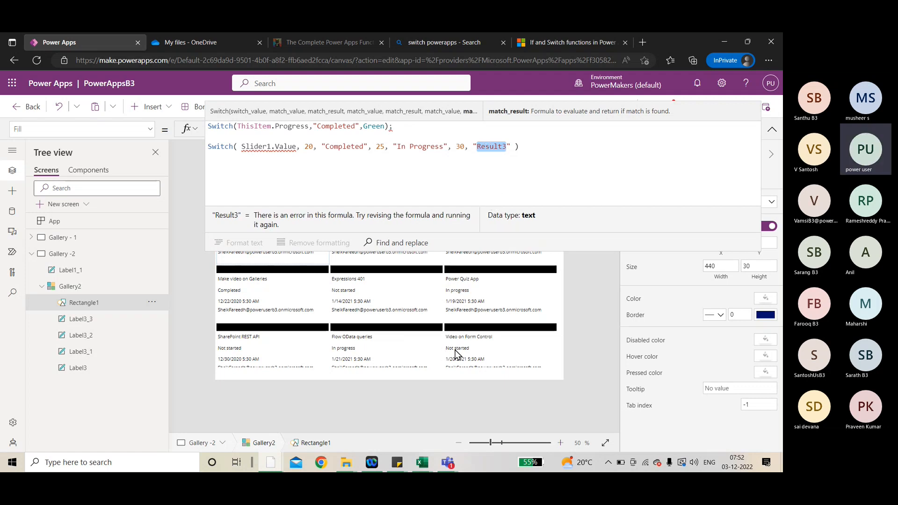
{"action": "type", "text": "Not"}
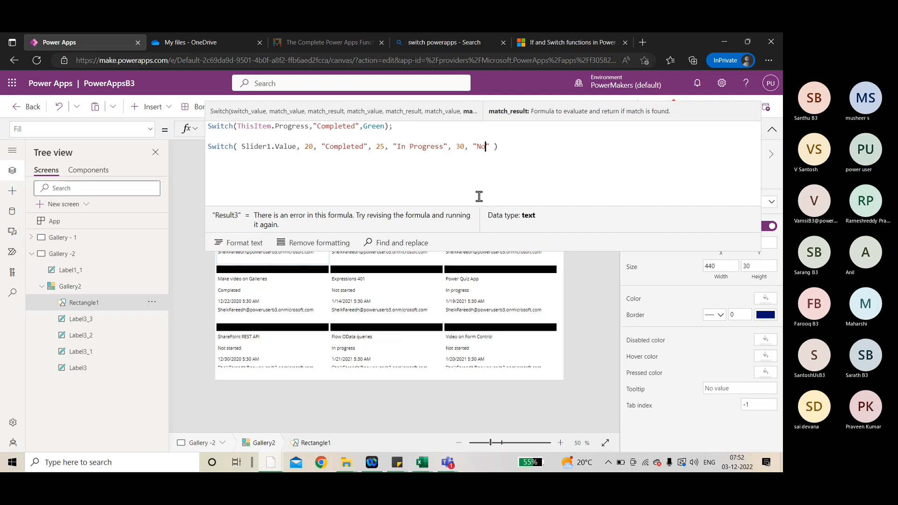
{"action": "type", "text": " star"}
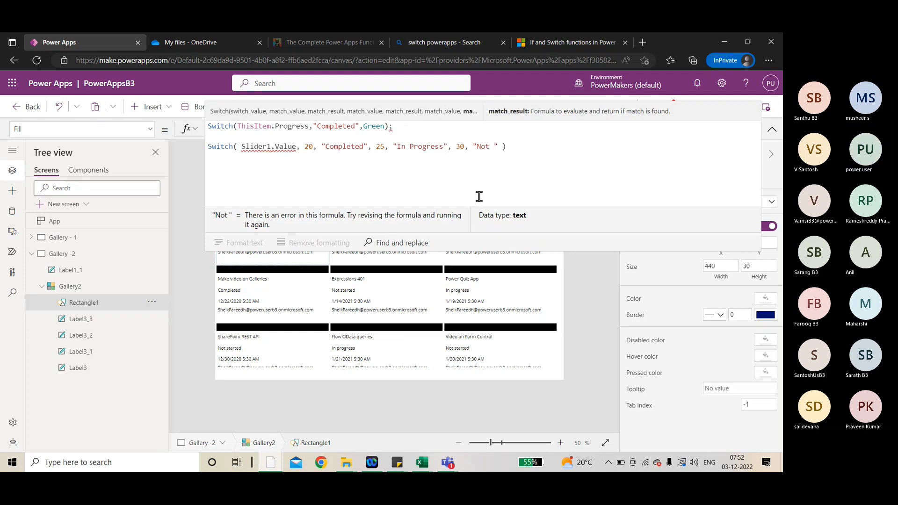
{"action": "type", "text": "ted"}
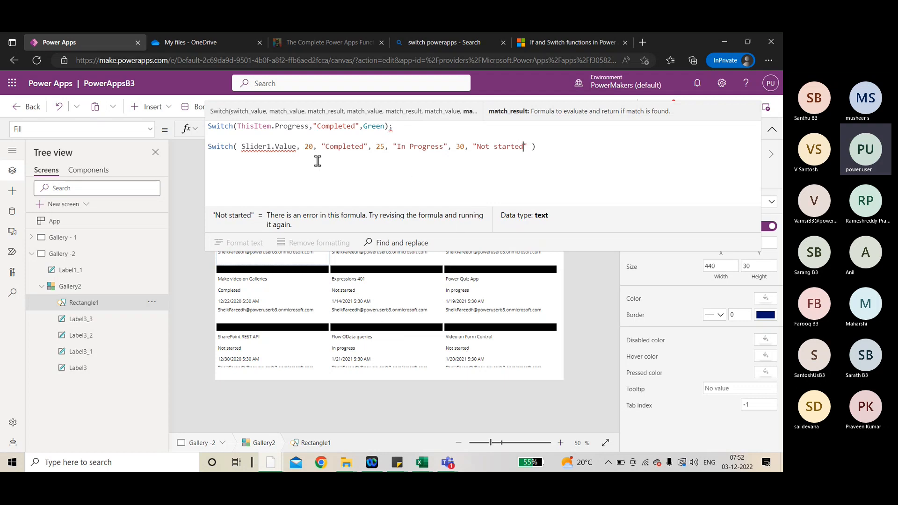
Step: Move ThisItem.Progress out of the original formula to replace Slider1.Value in the pasted Switch formula
{"action": "left_click_drag", "start_coordinate": [309, 126], "coordinate": [242, 127]}
{"action": "key", "text": "ctrl+c"}
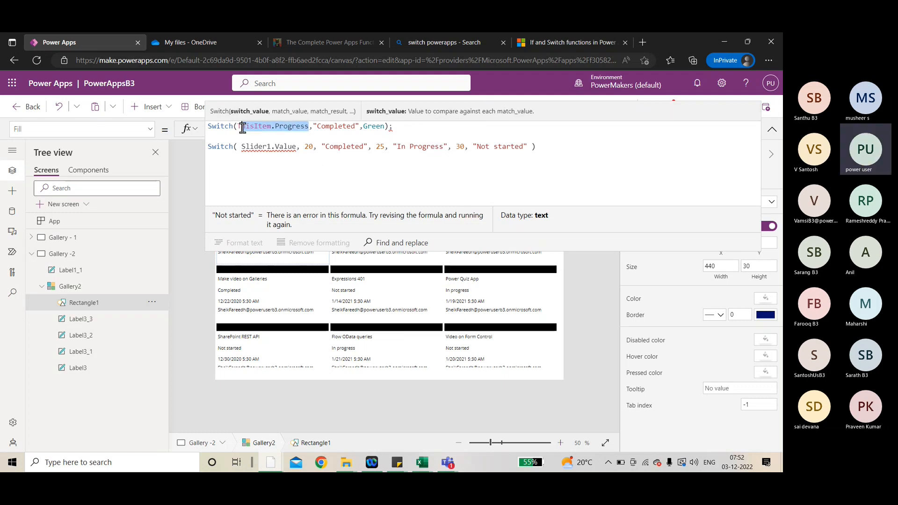
{"action": "key", "text": "BackSpace"}
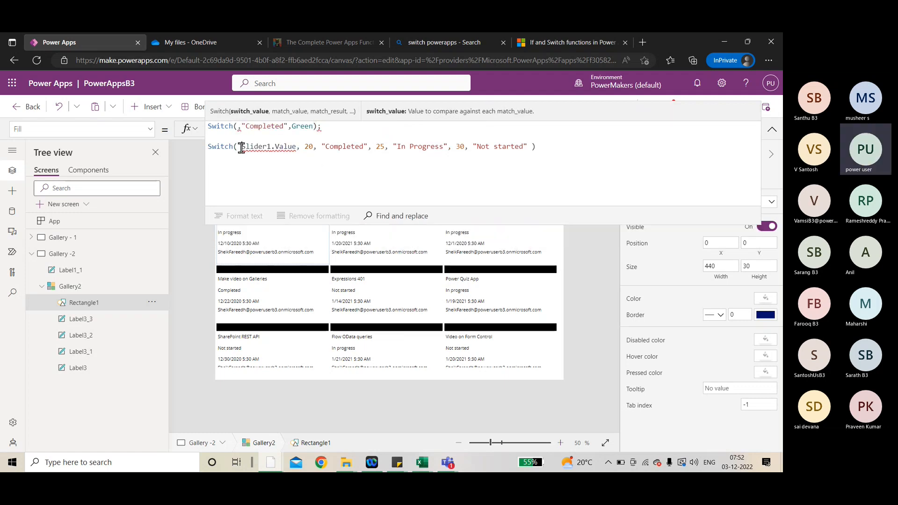
{"action": "left_click", "coordinate": [241, 146]}
{"action": "left_click", "coordinate": [297, 146], "text": "shift"}
{"action": "key", "text": "ctrl+v"}
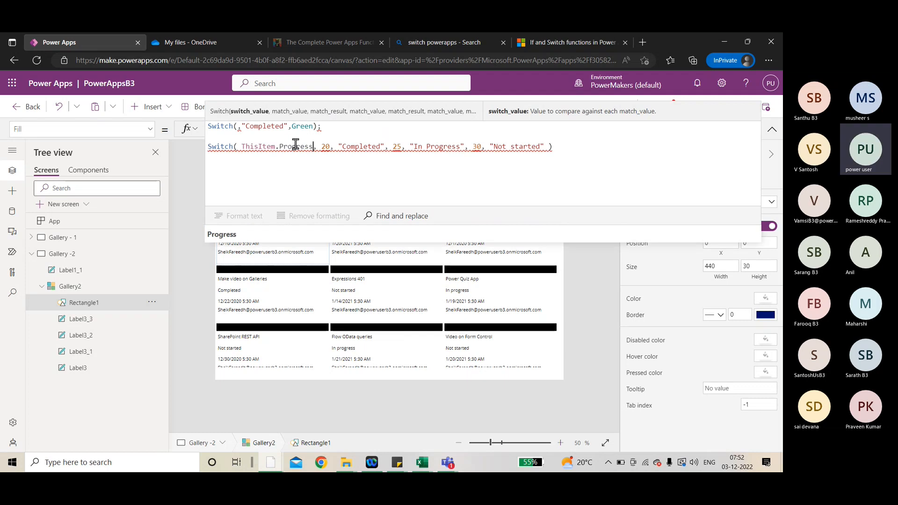
Step: Remove the 20 argument before "Completed" and replace 25 with Green as the result color for "Completed"
{"action": "double_click", "coordinate": [327, 146]}
{"action": "key", "text": "Delete"}
{"action": "key", "text": "Delete"}
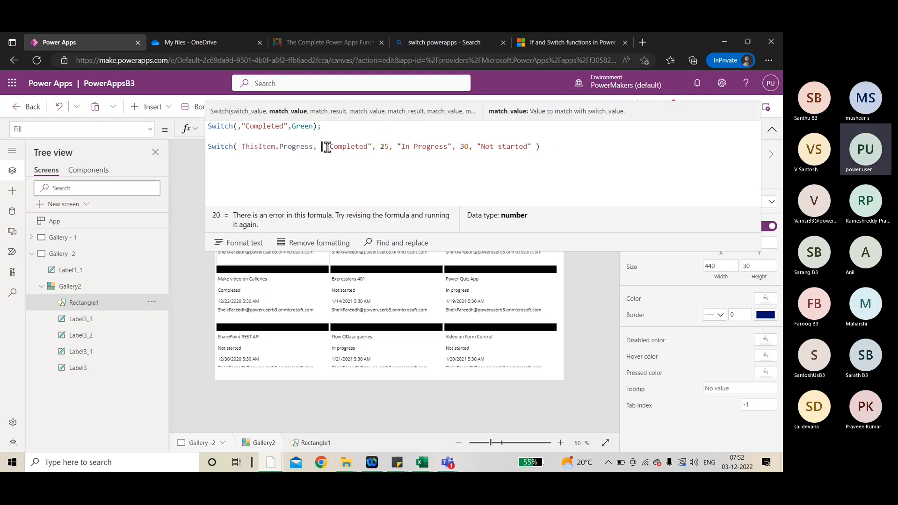
{"action": "left_click", "coordinate": [386, 147]}
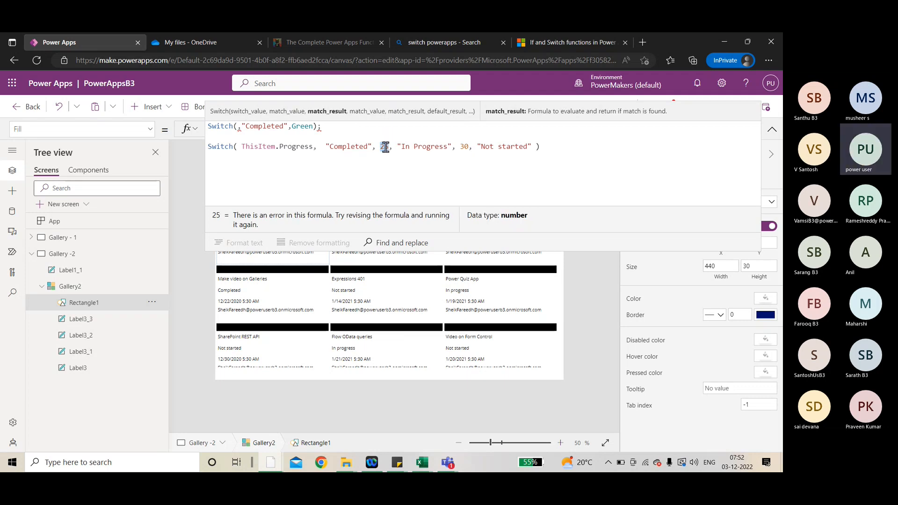
{"action": "key", "text": "BackSpace"}
{"action": "type", "text": "Green"}
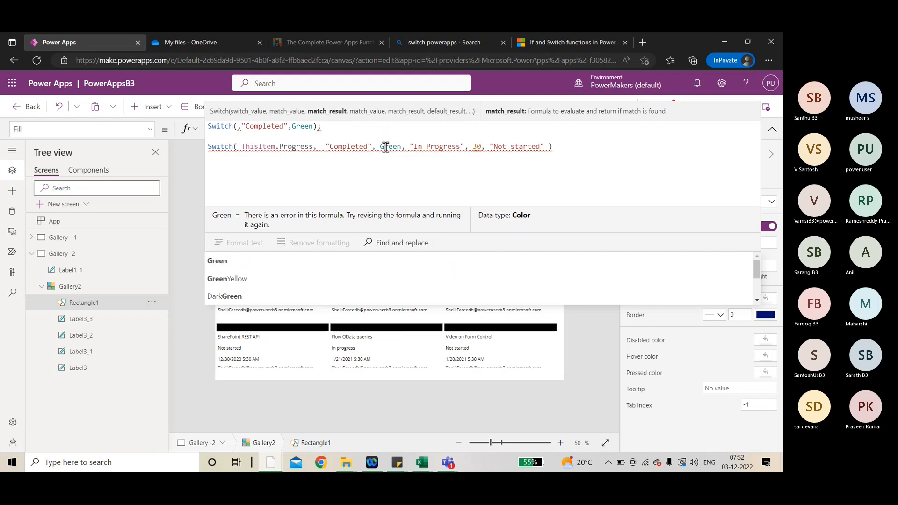
{"action": "left_click", "coordinate": [256, 260]}
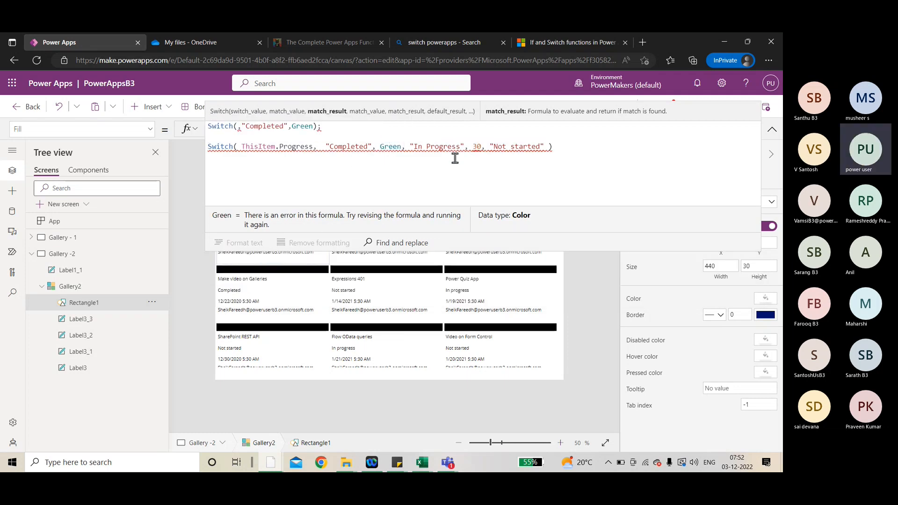
Step: Replace 30 with Orange as the result color for the "In Progress" case
{"action": "double_click", "coordinate": [476, 147]}
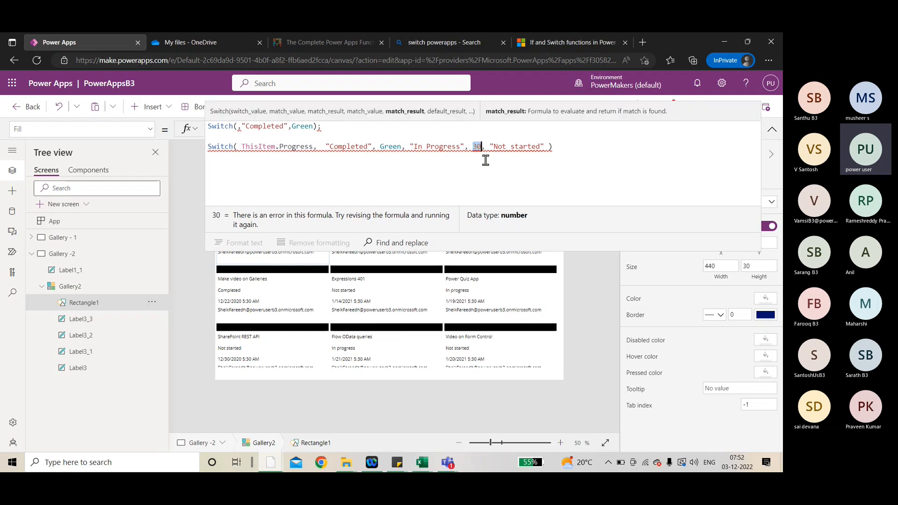
{"action": "key", "text": "BackSpace"}
{"action": "type", "text": "Or"}
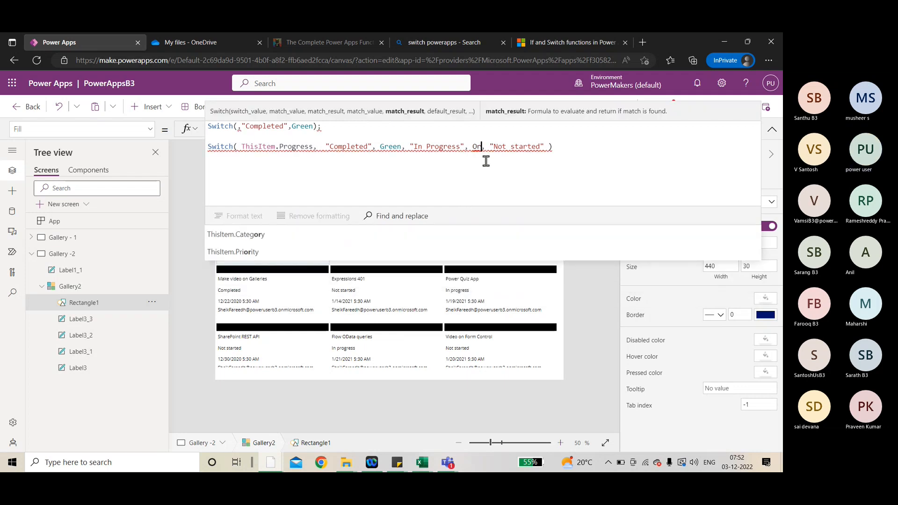
{"action": "type", "text": "an"}
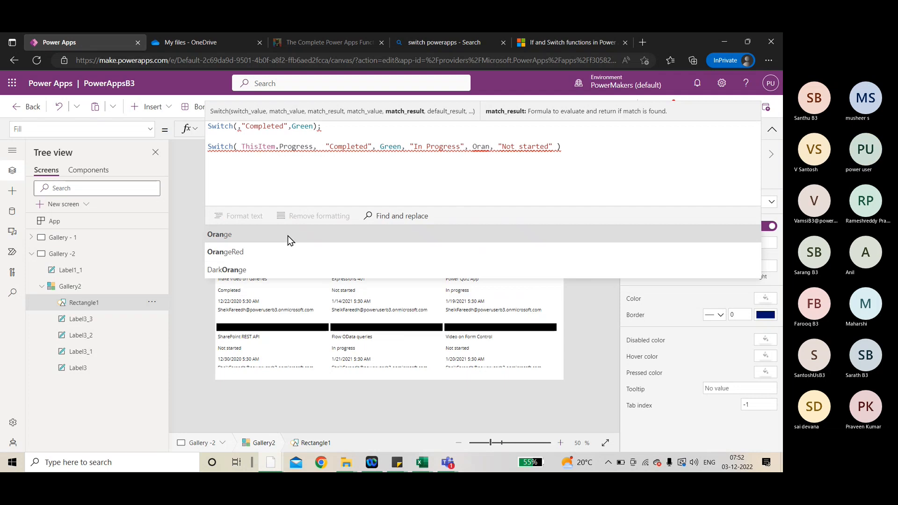
{"action": "left_click", "coordinate": [288, 236]}
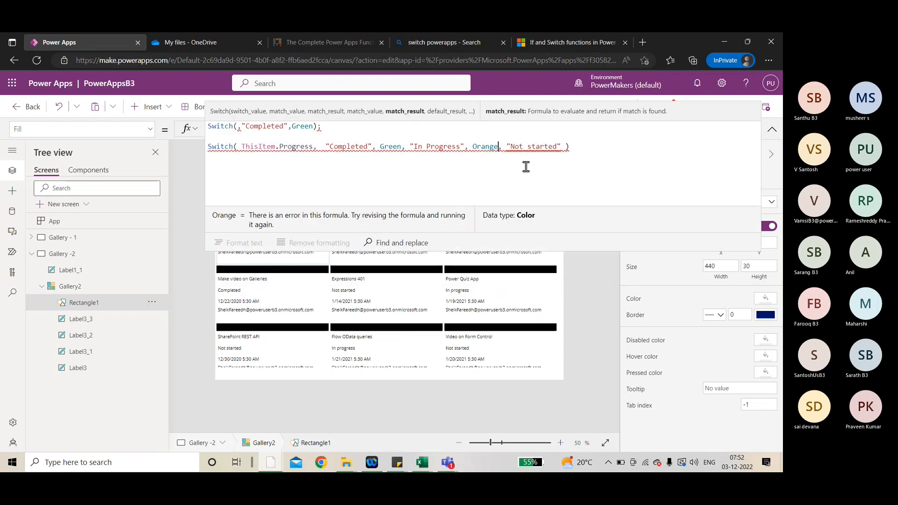
Step: Add Yellow as the result color for the "Not started" case at the end of the Switch formula
{"action": "left_click", "coordinate": [565, 148]}
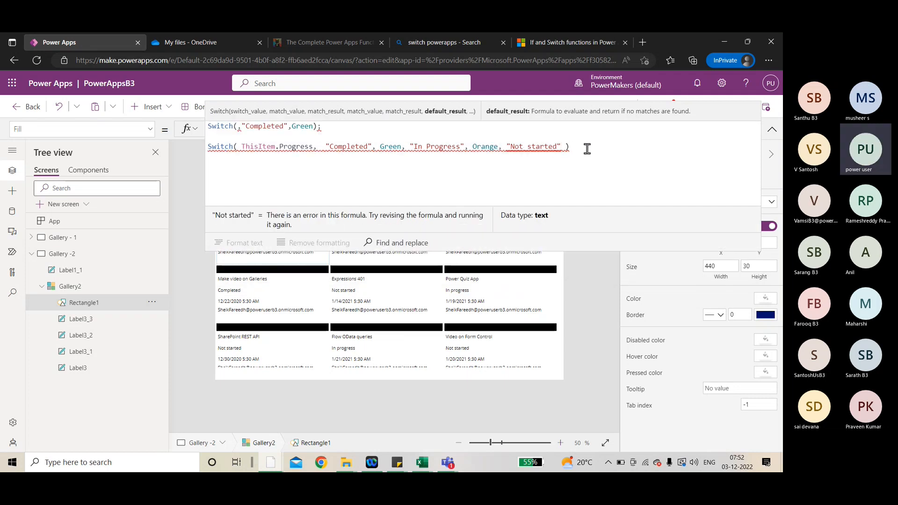
{"action": "type", "text": ","}
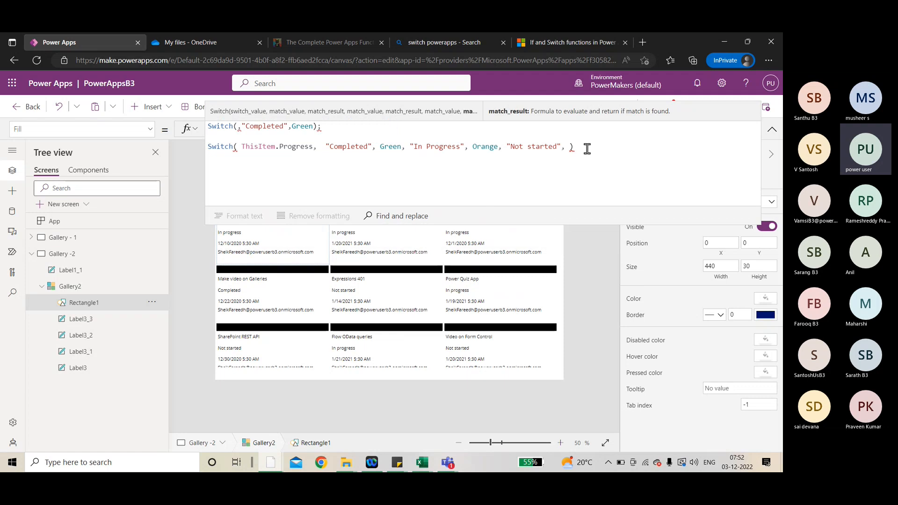
{"action": "type", "text": "Yell"}
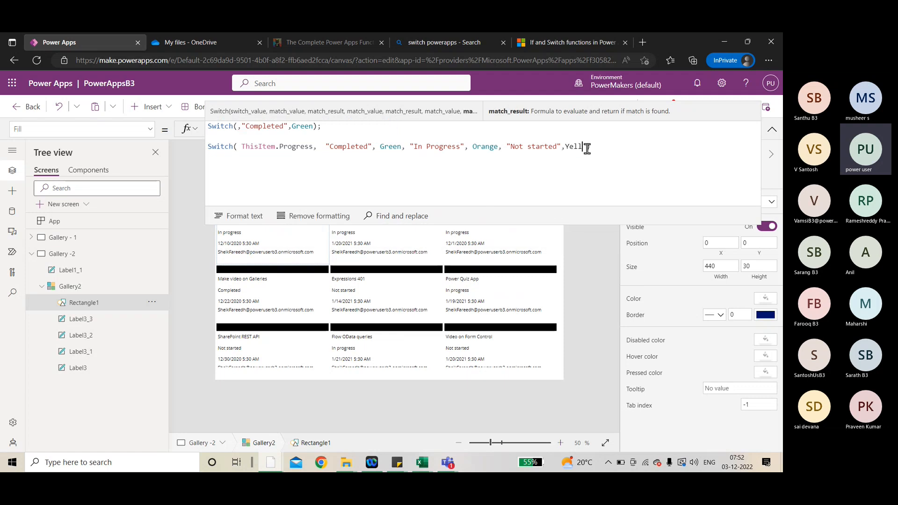
{"action": "type", "text": "ow"}
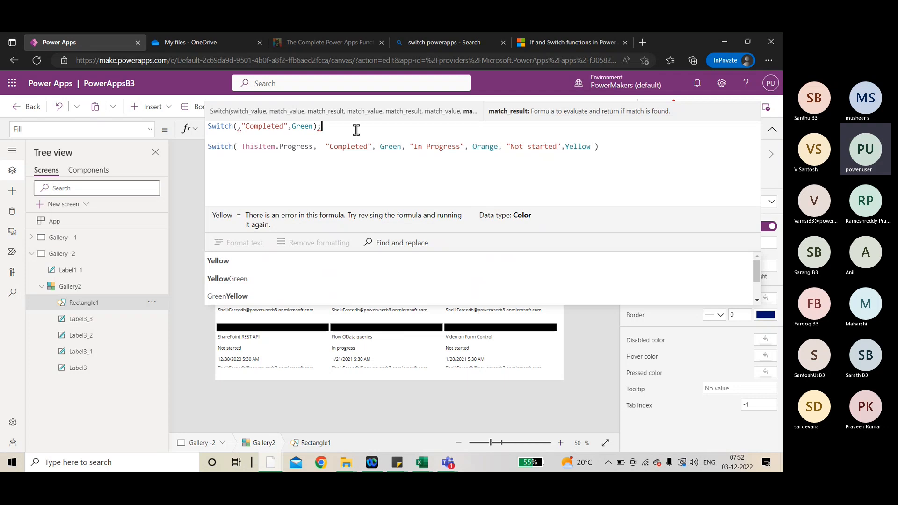
Step: Delete the leftover original Switch line above the new formula and preview the app
{"action": "left_click_drag", "start_coordinate": [355, 128], "coordinate": [141, 122]}
{"action": "key", "text": "BackSpace"}
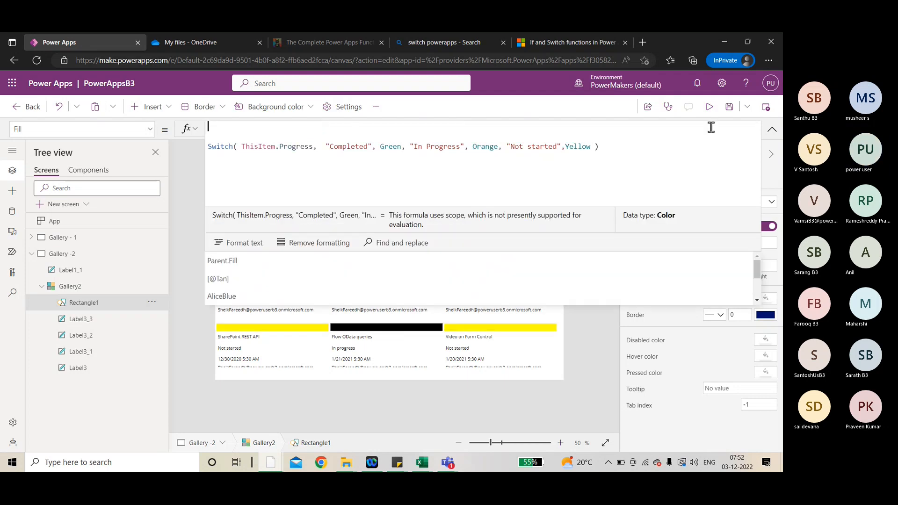
{"action": "left_click", "coordinate": [710, 106]}
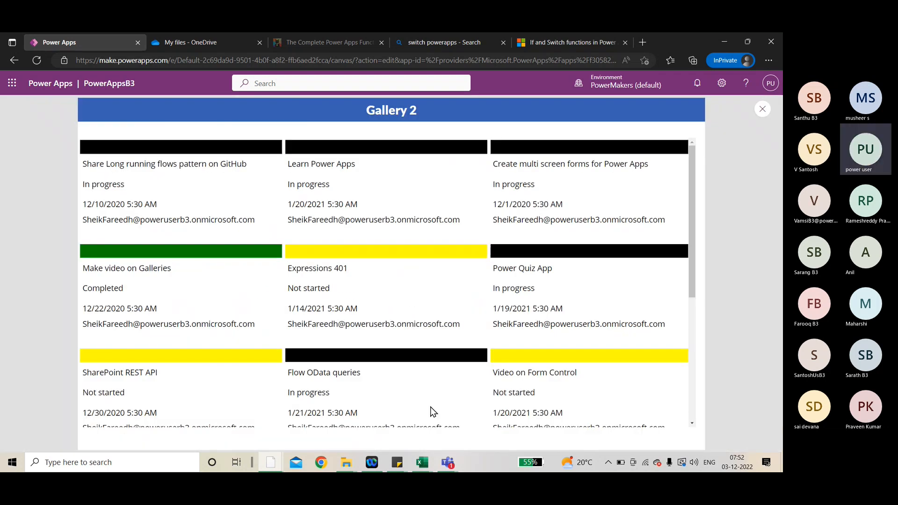
{"action": "mouse_move", "coordinate": [442, 462]}
{"action": "left_click", "coordinate": [546, 402]}
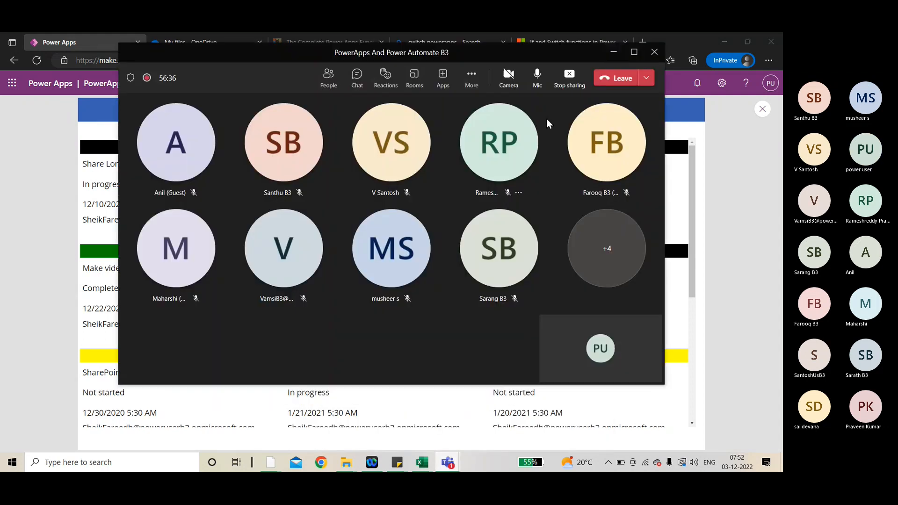
{"action": "left_click", "coordinate": [533, 86]}
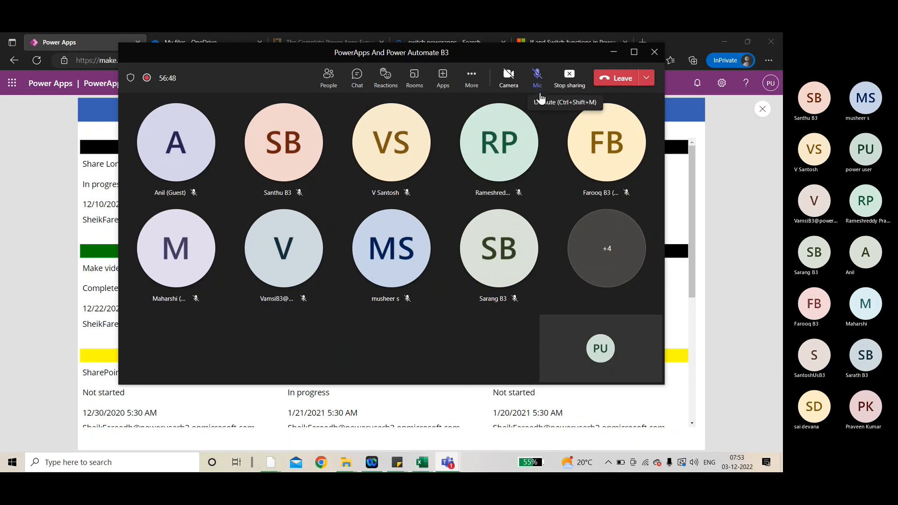
{"action": "left_click", "coordinate": [539, 93]}
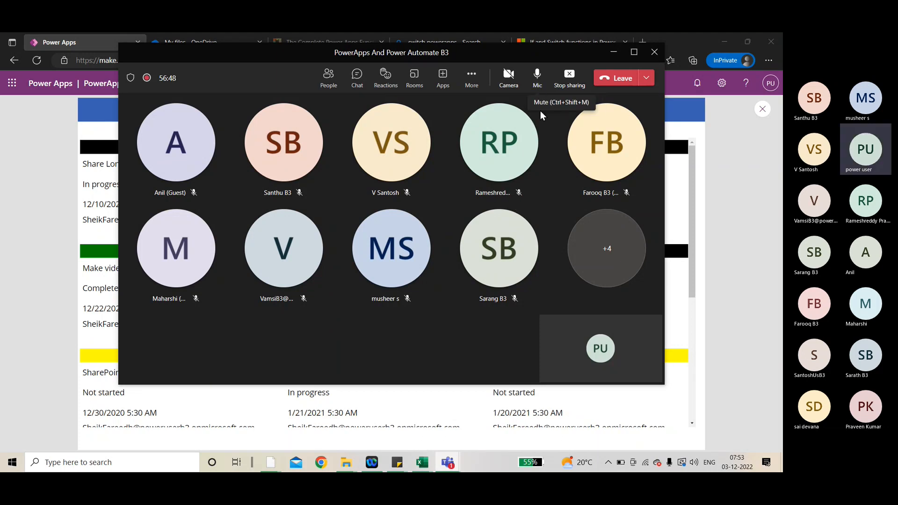
{"action": "left_click", "coordinate": [610, 52]}
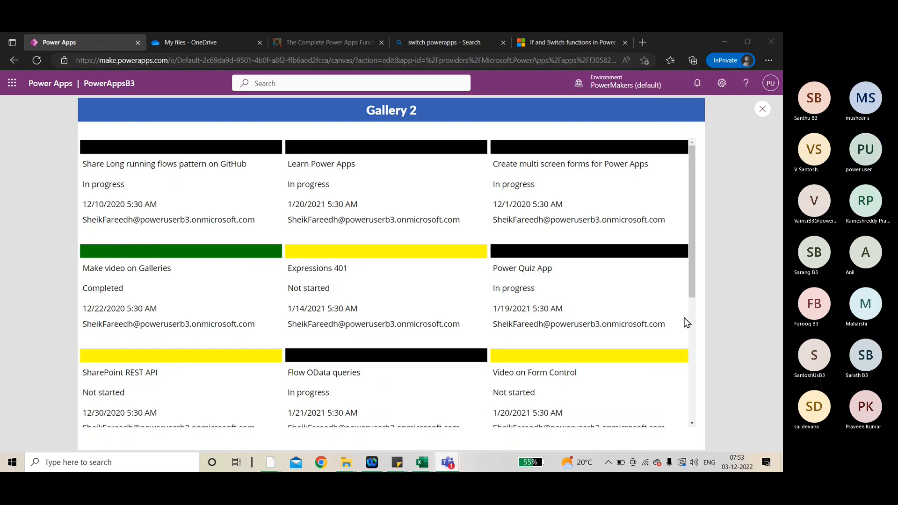
Step: Close the preview and change the "In Progress" match value in the gallery rectangle's Fill formula to "In progress"
{"action": "left_click", "coordinate": [762, 110]}
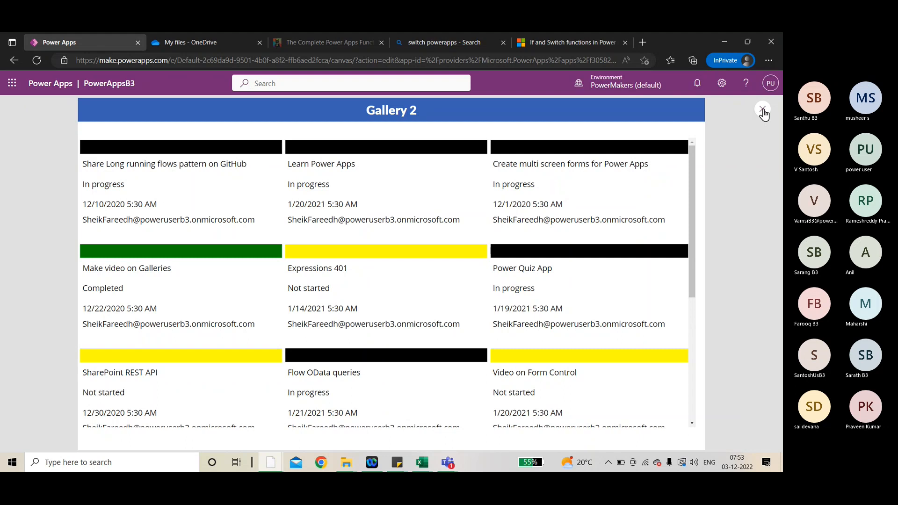
{"action": "left_click", "coordinate": [496, 312]}
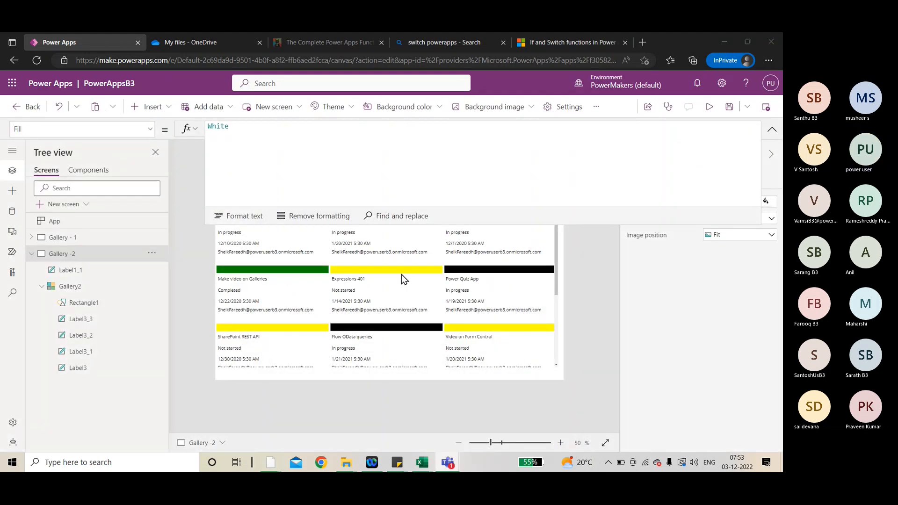
{"action": "left_click", "coordinate": [377, 288]}
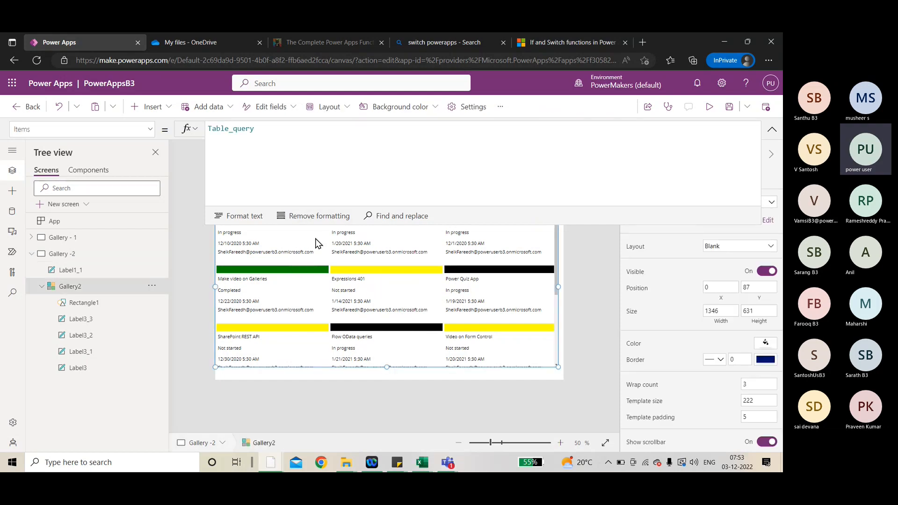
{"action": "left_click", "coordinate": [276, 213]}
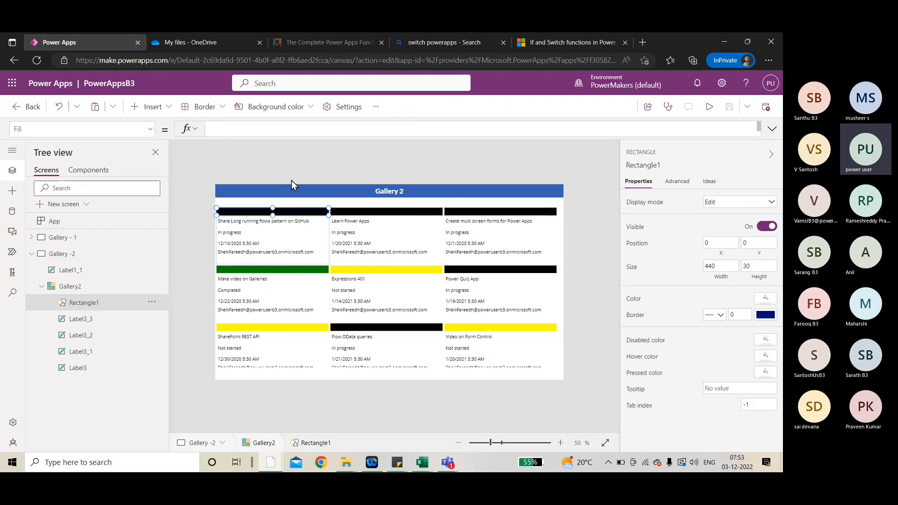
{"action": "left_click_drag", "start_coordinate": [249, 139], "coordinate": [253, 182]}
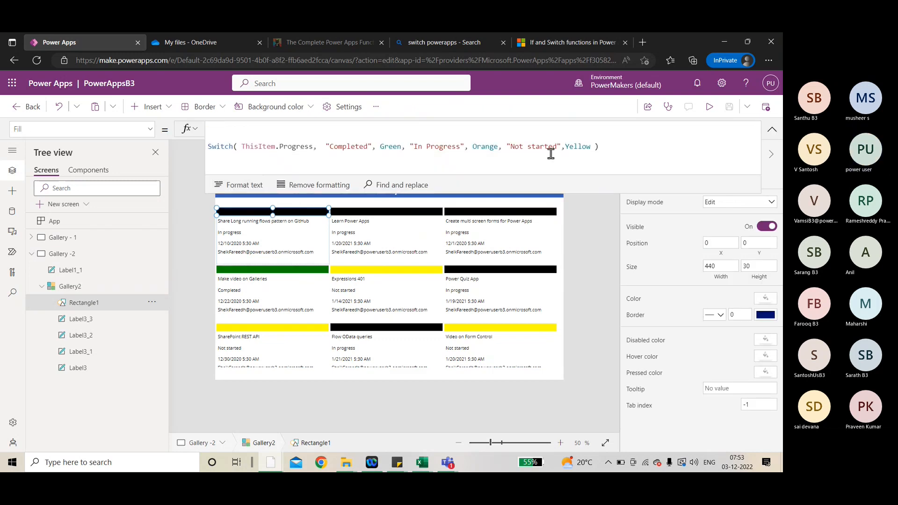
{"action": "left_click", "coordinate": [431, 145]}
{"action": "key", "text": "BackSpace"}
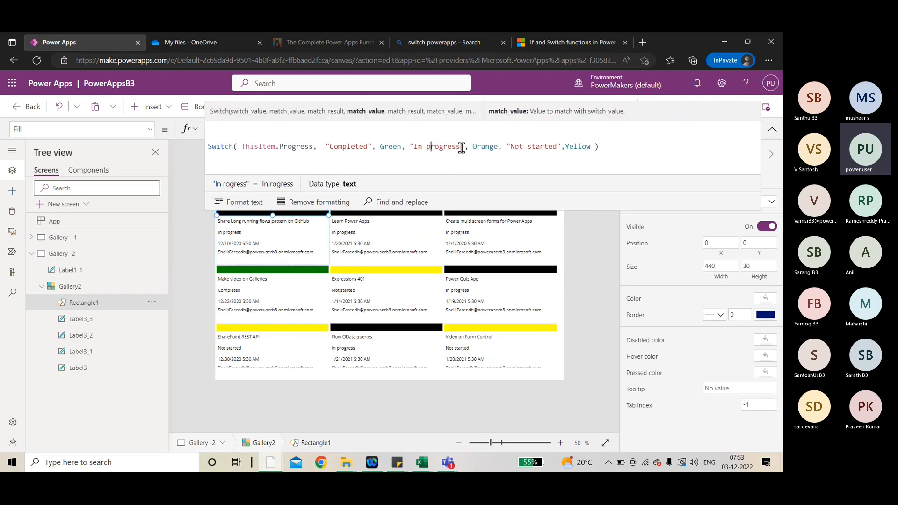
{"action": "type", "text": "p"}
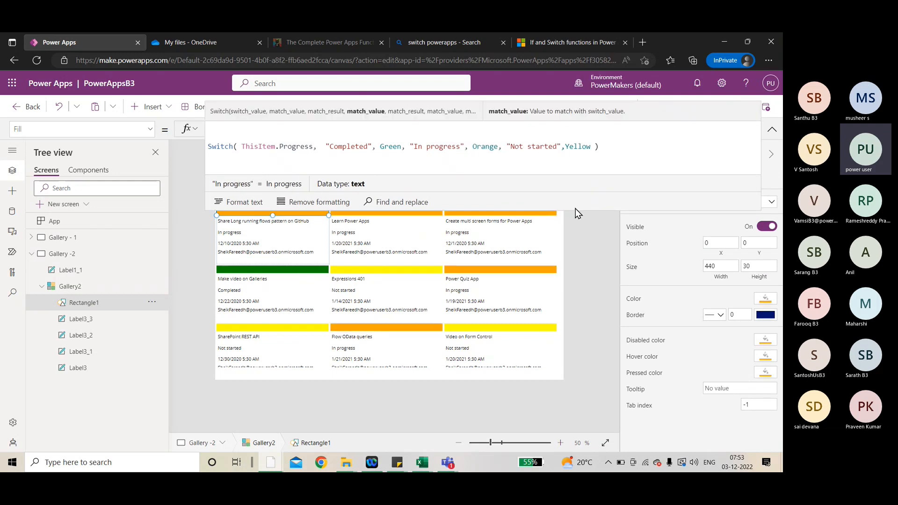
{"action": "left_click_drag", "start_coordinate": [575, 209], "coordinate": [572, 149]}
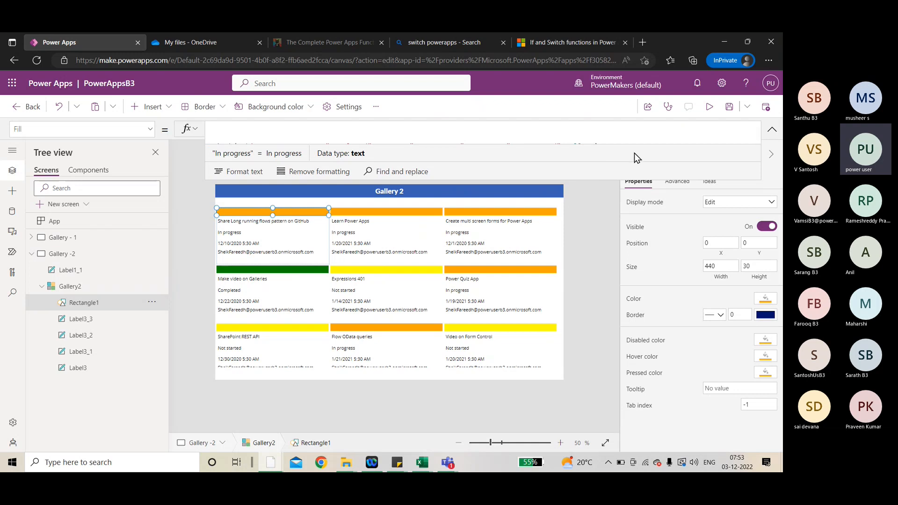
Step: Preview the app to check the rectangle colors, and return to editing
{"action": "left_click", "coordinate": [709, 107]}
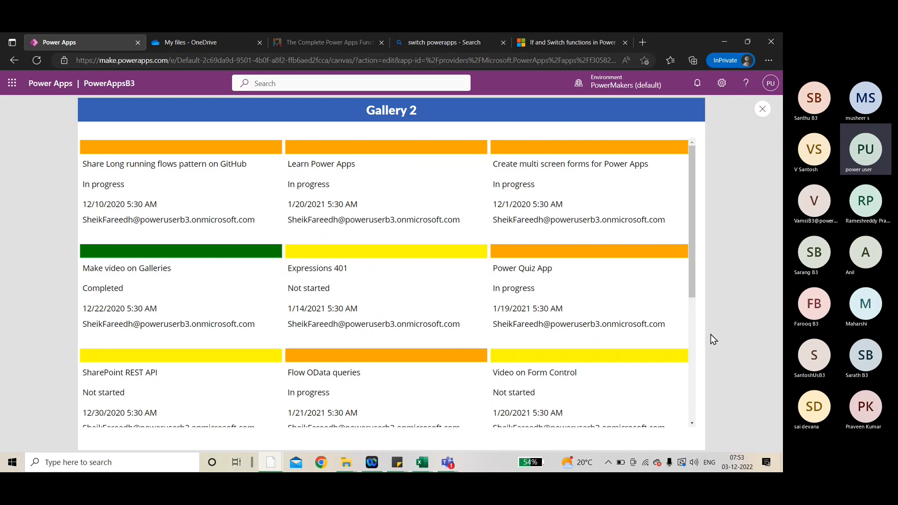
{"action": "left_click", "coordinate": [761, 110]}
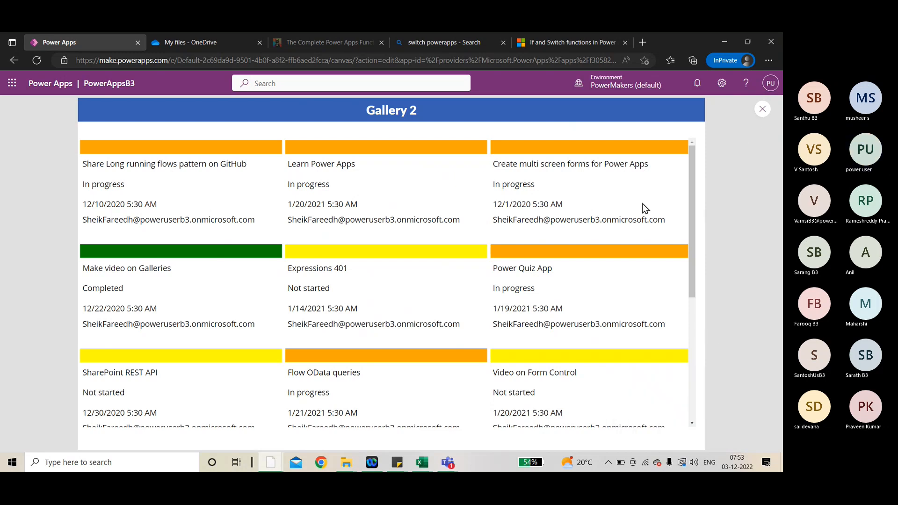
{"action": "left_click", "coordinate": [485, 311]}
Step: Center-align the text of the title, progress, due date and e-mail labels in the gallery together
{"action": "left_click", "coordinate": [278, 231]}
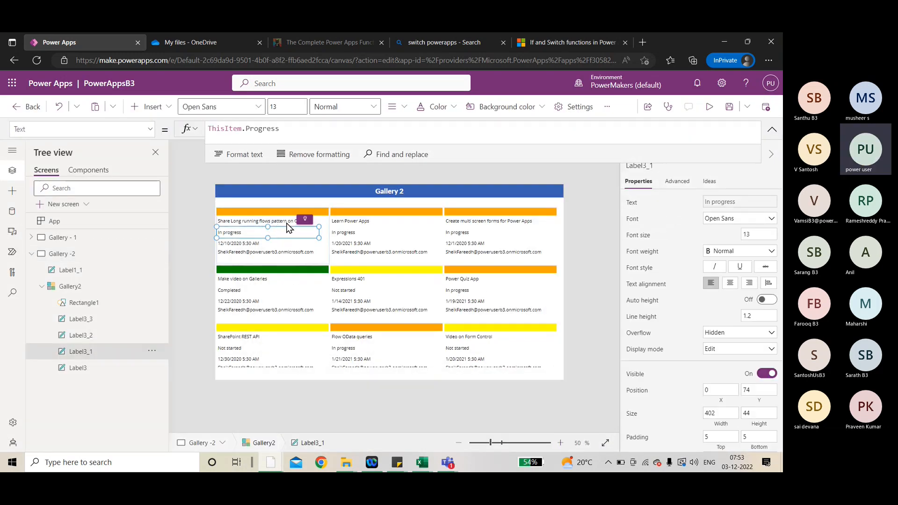
{"action": "left_click", "coordinate": [280, 221]}
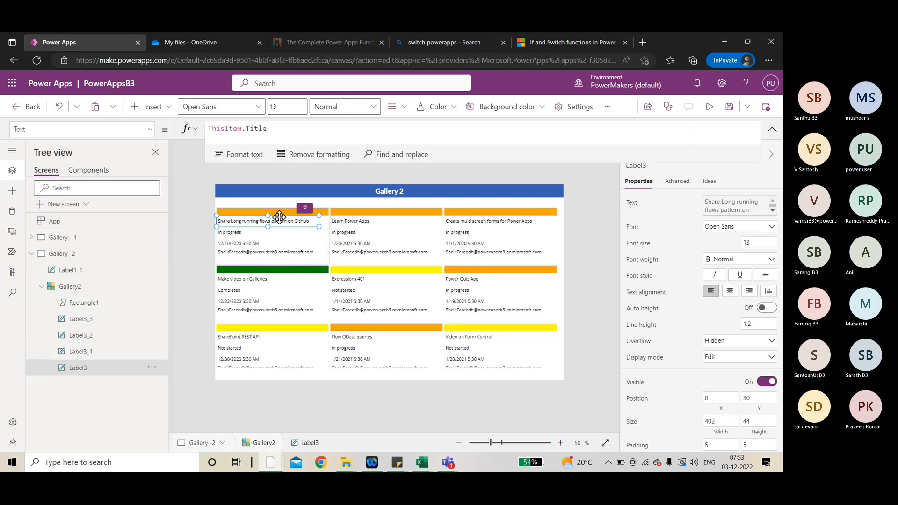
{"action": "left_click", "coordinate": [260, 232], "text": "shift"}
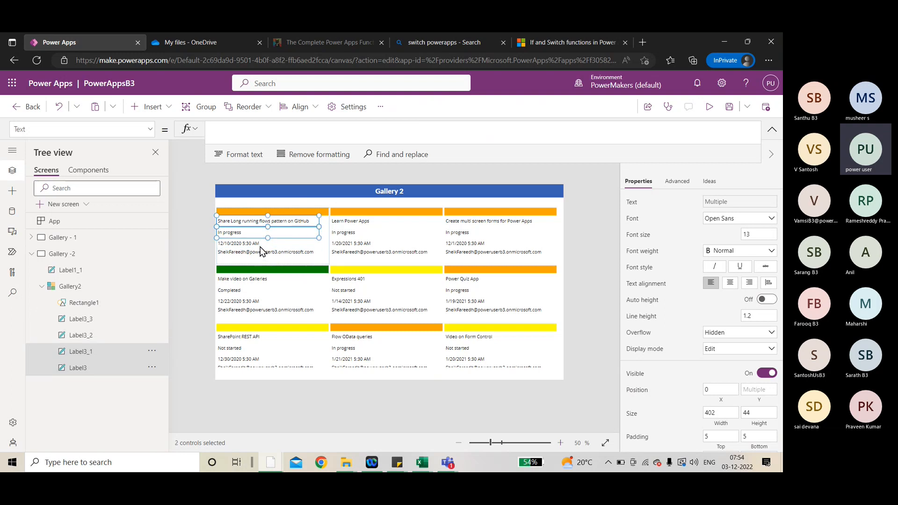
{"action": "left_click", "coordinate": [248, 244], "text": "shift"}
{"action": "left_click", "coordinate": [260, 252], "text": "shift"}
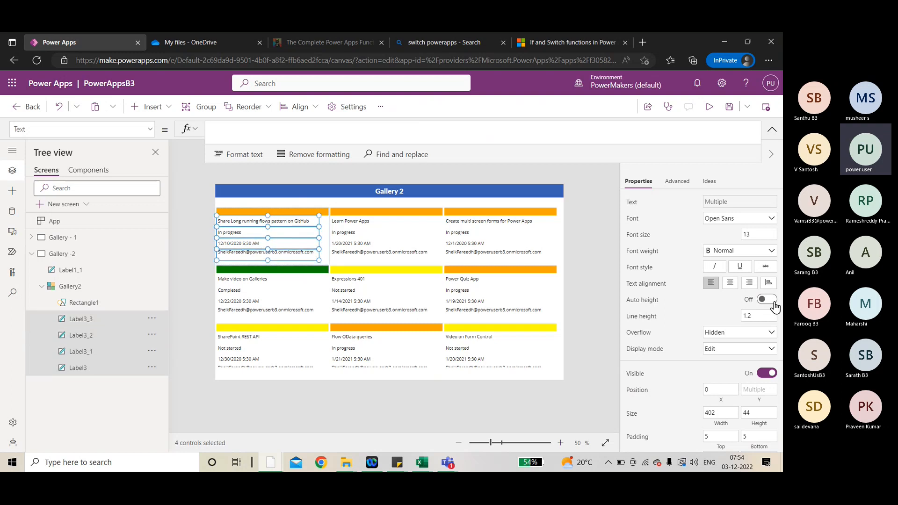
{"action": "left_click", "coordinate": [728, 286]}
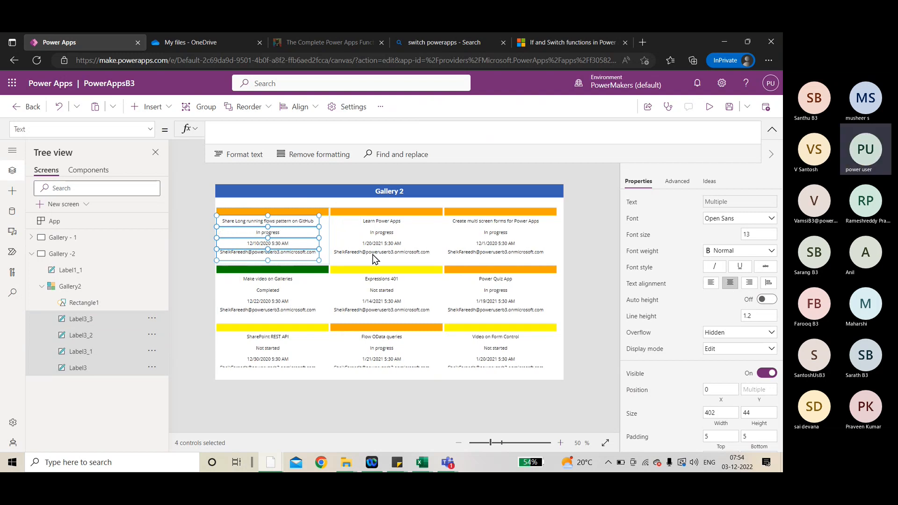
Step: Set the BorderThickness property of Gallery2 to 3
{"action": "left_click", "coordinate": [327, 245]}
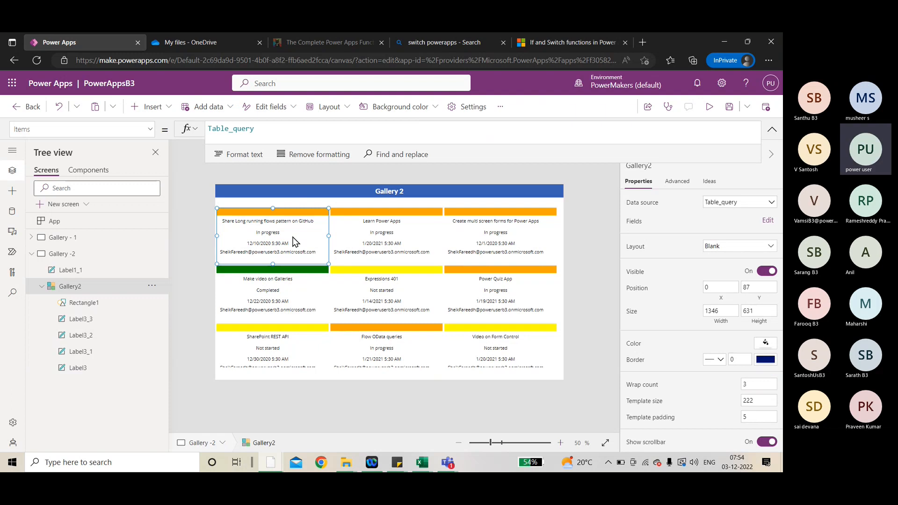
{"action": "left_click", "coordinate": [150, 129]}
{"action": "scroll", "coordinate": [108, 183], "scroll_direction": "up", "scroll_amount": 3}
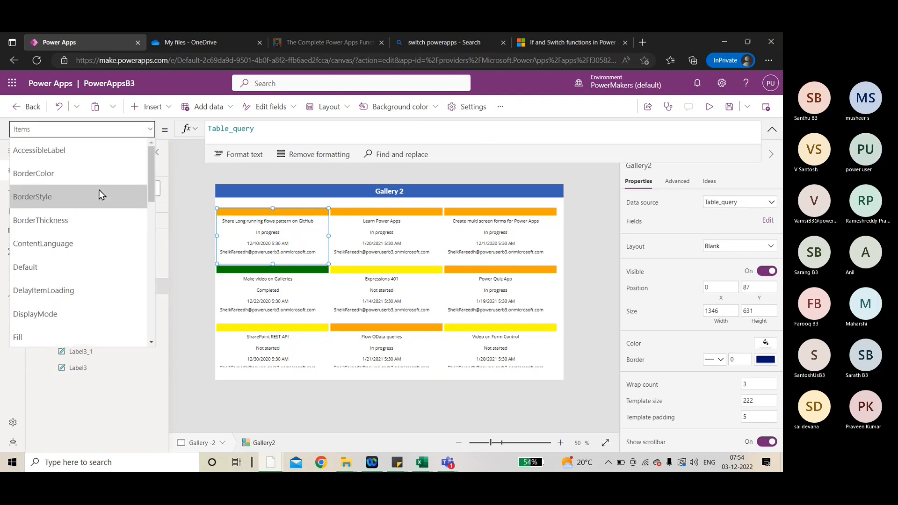
{"action": "scroll", "coordinate": [59, 187], "scroll_direction": "up", "scroll_amount": 1}
{"action": "left_click", "coordinate": [57, 215]}
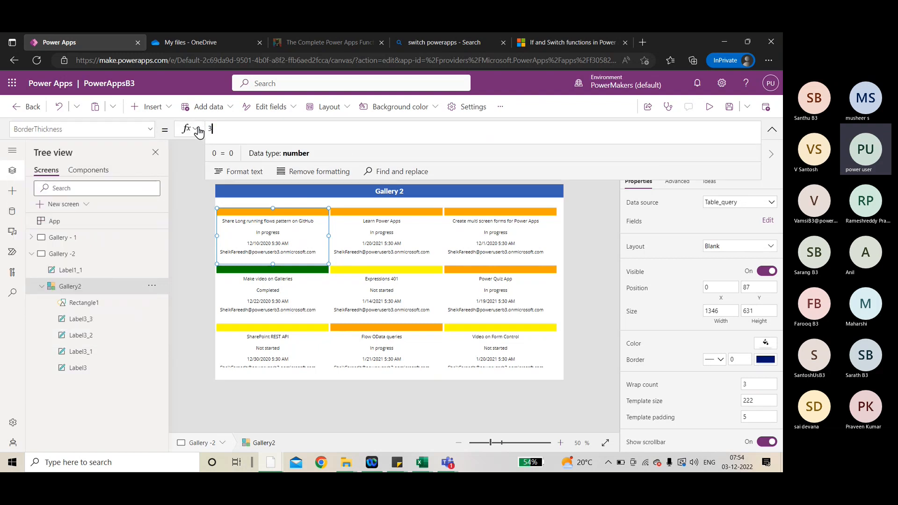
Step: Set the BorderColor property of Gallery2 to Black
{"action": "left_click", "coordinate": [152, 133]}
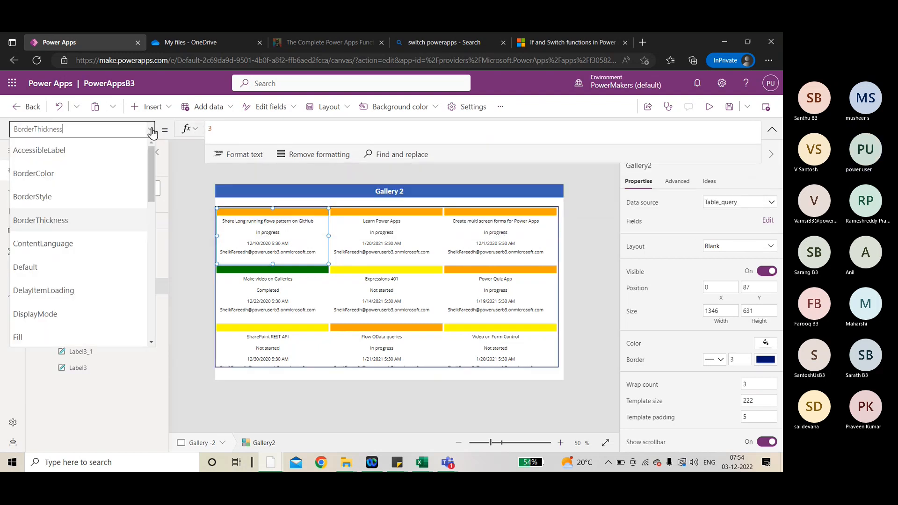
{"action": "left_click", "coordinate": [65, 177]}
{"action": "left_click_drag", "start_coordinate": [303, 128], "coordinate": [180, 131]}
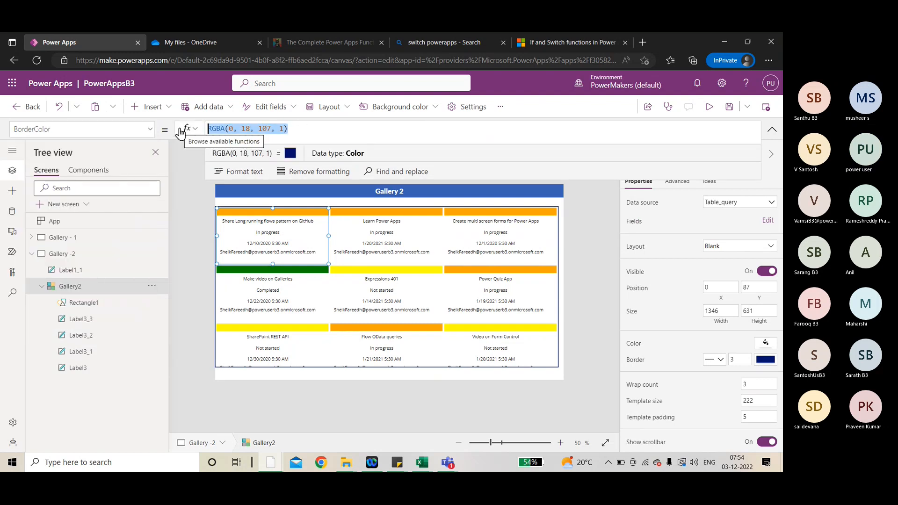
{"action": "type", "text": "nl"}
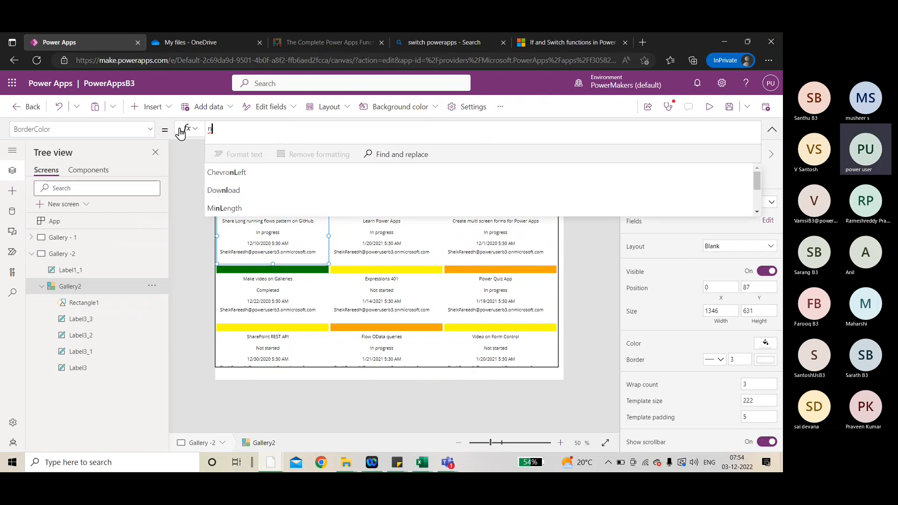
{"action": "key", "text": "BackSpace"}
{"action": "key", "text": "BackSpace"}
{"action": "type", "text": "bla"}
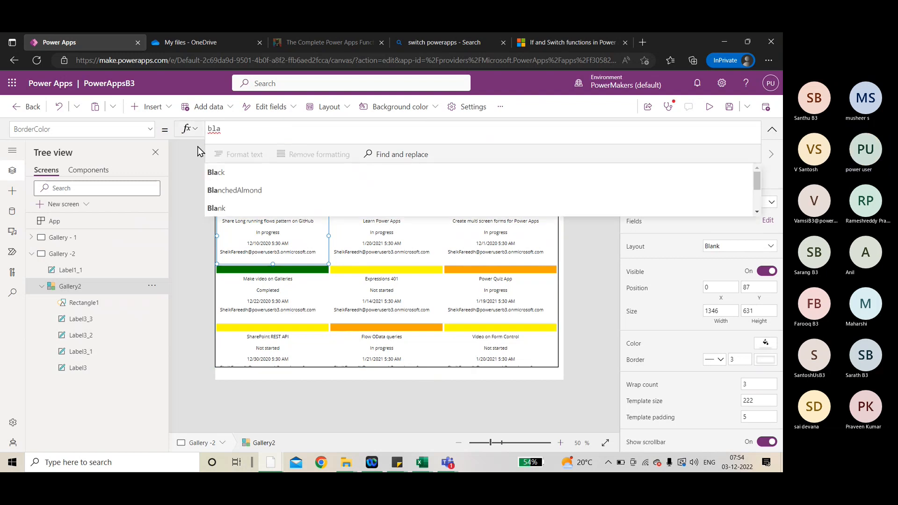
{"action": "left_click", "coordinate": [217, 172]}
{"action": "left_click", "coordinate": [553, 253]}
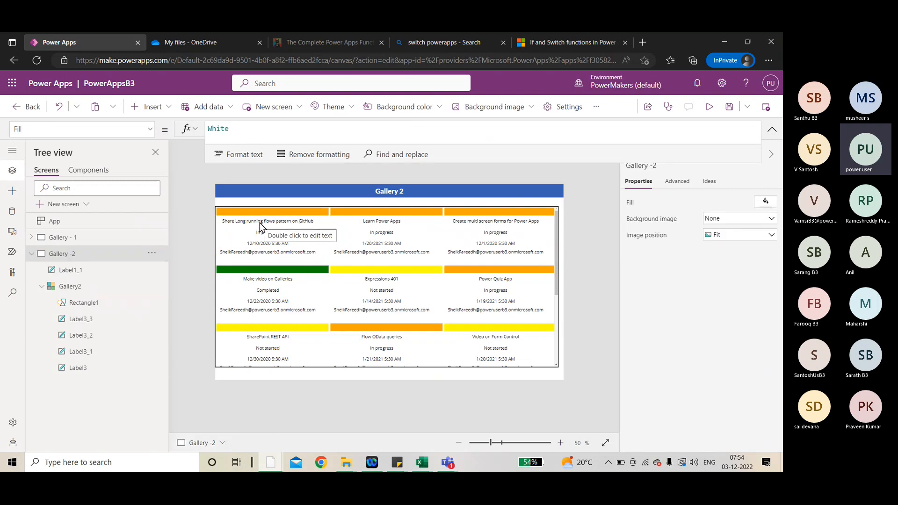
Step: Undo the border color and border thickness changes on Gallery2
{"action": "left_click", "coordinate": [58, 111]}
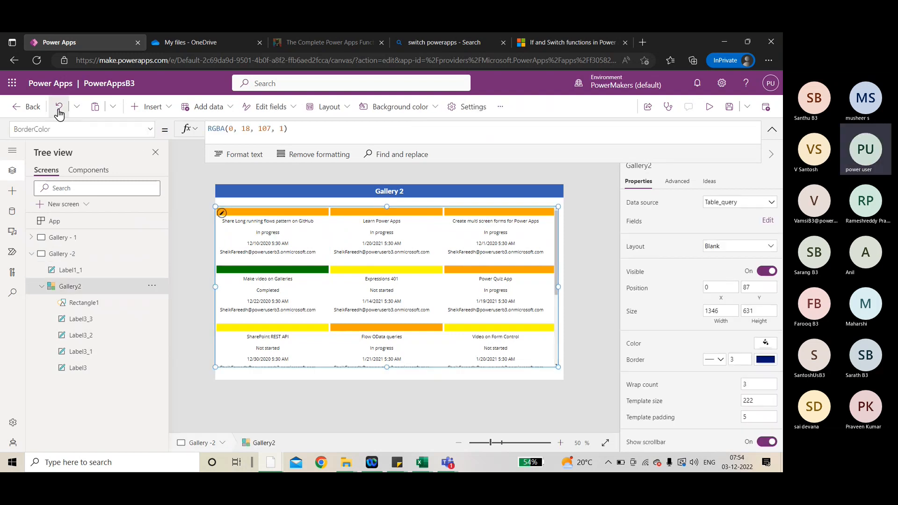
{"action": "left_click", "coordinate": [574, 218]}
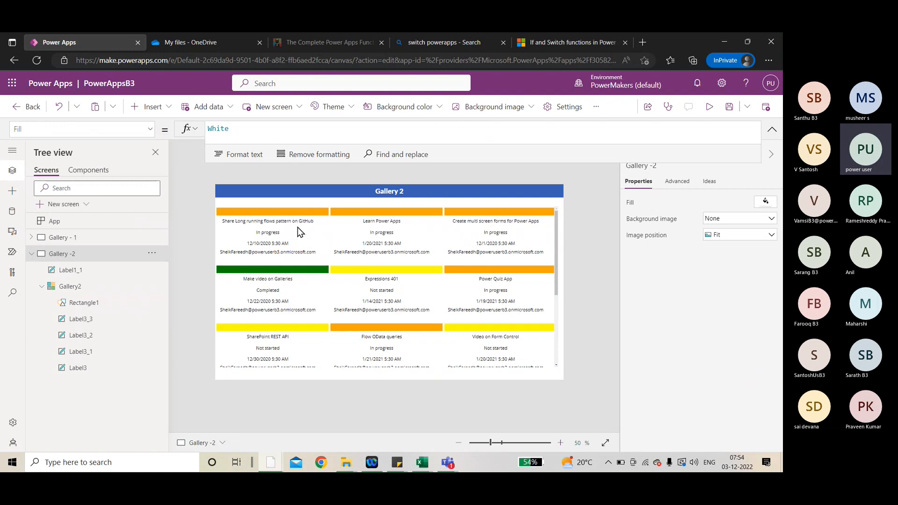
Step: Insert a second rectangle into the gallery template and resize it to about 442 by 220 at position 0, 0, covering the whole item
{"action": "left_click", "coordinate": [307, 229]}
{"action": "left_click", "coordinate": [316, 241]}
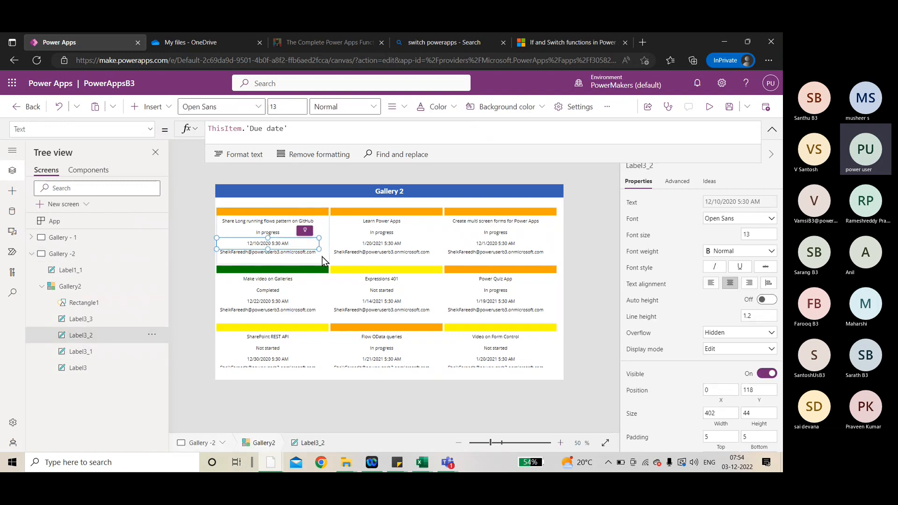
{"action": "left_click", "coordinate": [321, 262]}
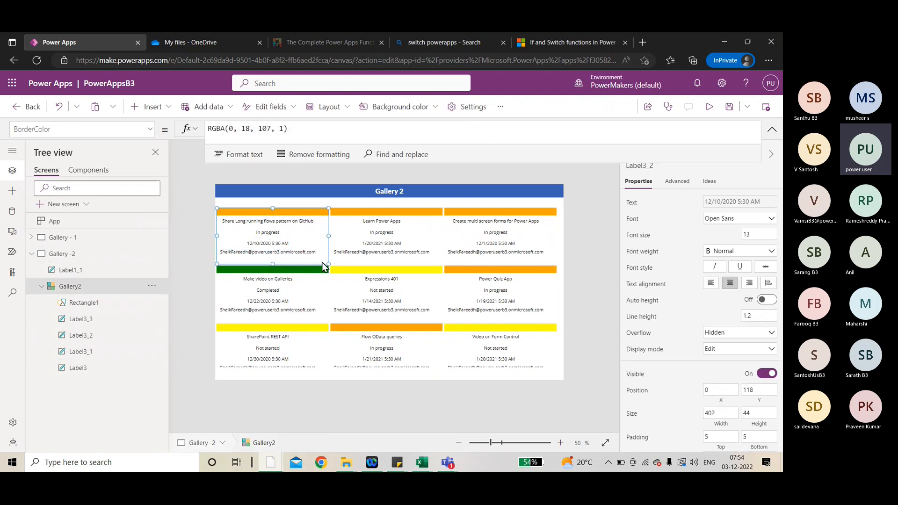
{"action": "left_click", "coordinate": [169, 113]}
{"action": "type", "text": "r"}
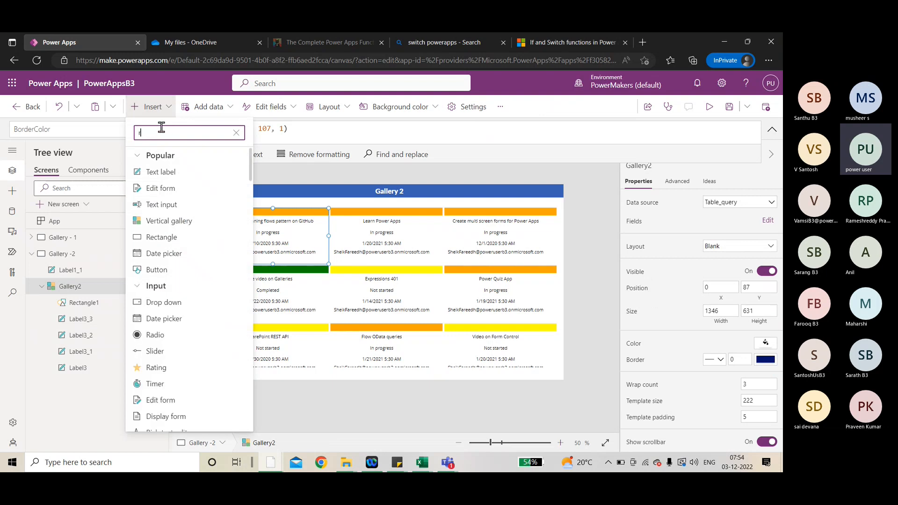
{"action": "type", "text": "ec"}
{"action": "left_click", "coordinate": [167, 203]}
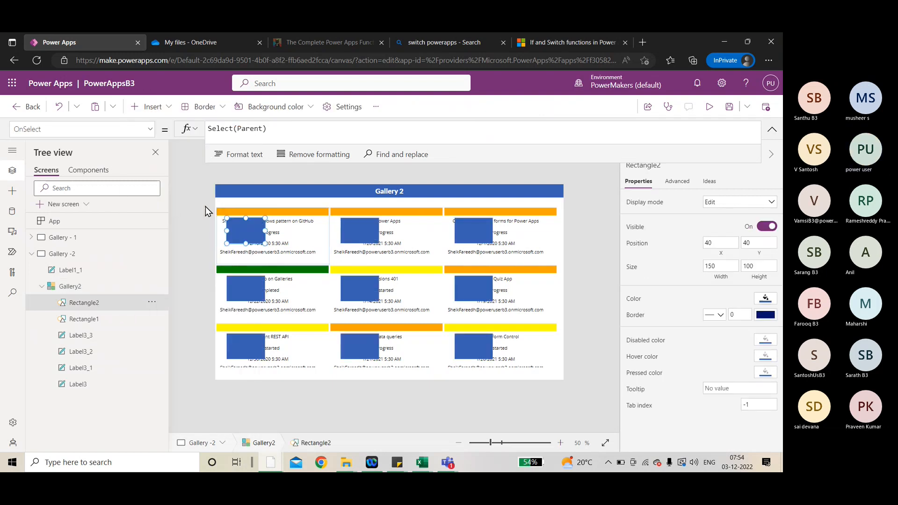
{"action": "left_click_drag", "start_coordinate": [237, 231], "coordinate": [329, 264]}
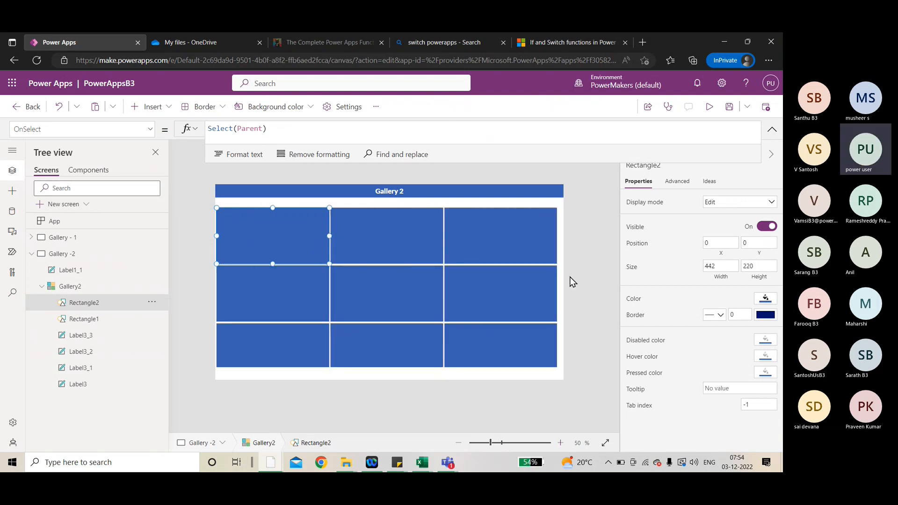
Step: Set the fill color of Rectangle2 to transparent
{"action": "left_click", "coordinate": [766, 300]}
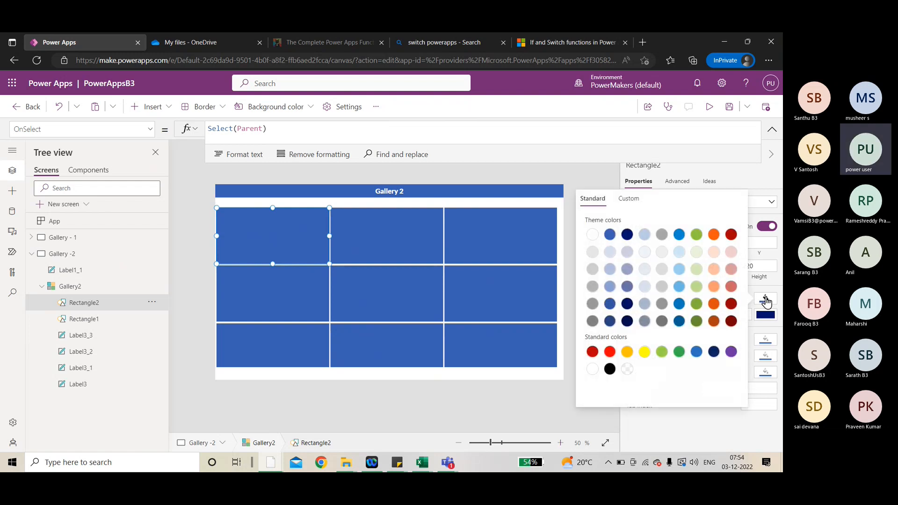
{"action": "left_click", "coordinate": [627, 370]}
{"action": "left_click", "coordinate": [730, 424]}
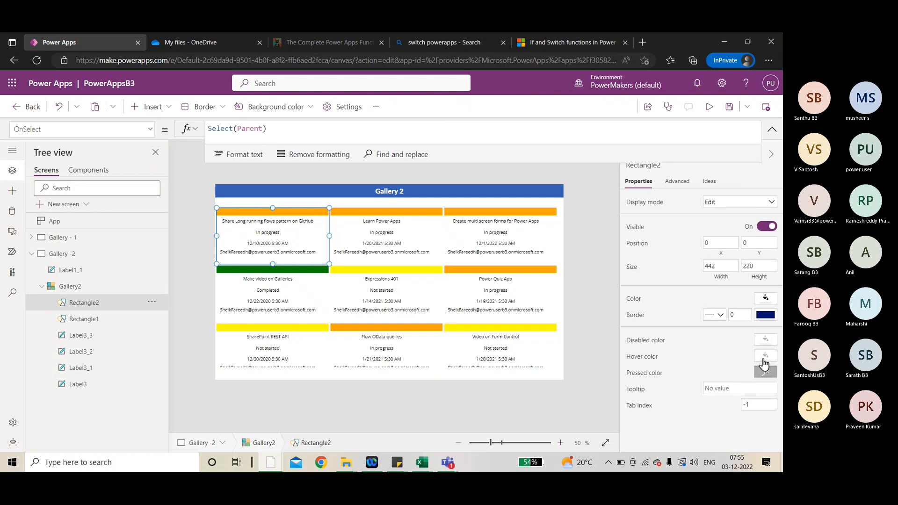
{"action": "left_click", "coordinate": [765, 339]}
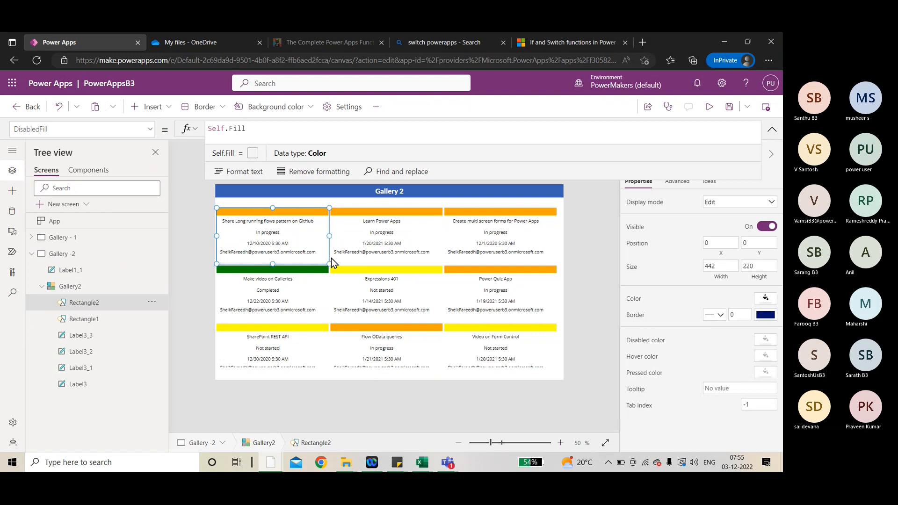
Step: Give Rectangle2 a black border with a thickness of 2
{"action": "left_click", "coordinate": [766, 317]}
{"action": "left_click", "coordinate": [609, 385]}
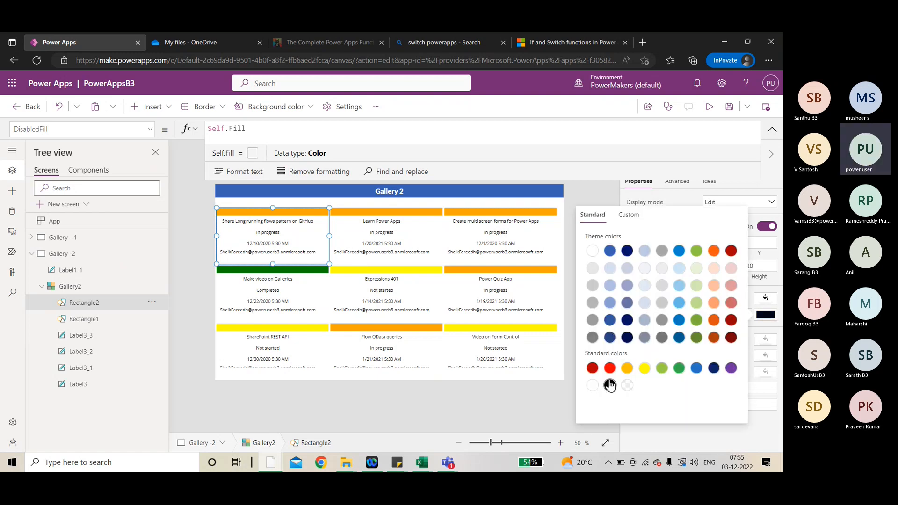
{"action": "left_click", "coordinate": [700, 437]}
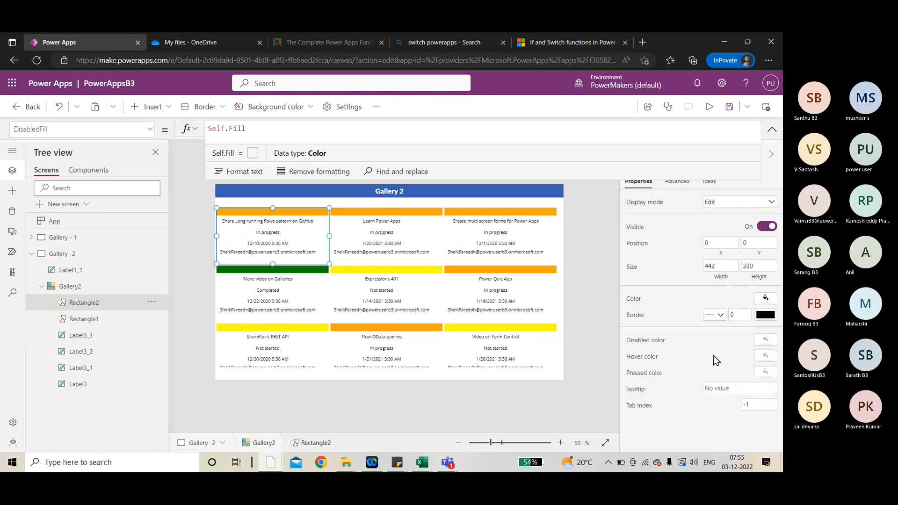
{"action": "left_click", "coordinate": [732, 314]}
{"action": "type", "text": "2"}
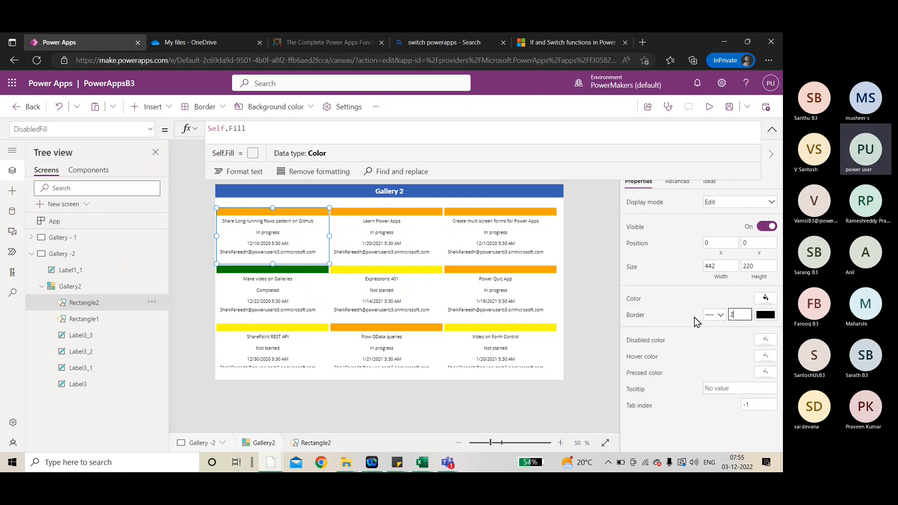
{"action": "left_click", "coordinate": [694, 317]}
Step: Preview the app to check the framed gallery items by scrolling through them, and return to editing
{"action": "left_click", "coordinate": [709, 107]}
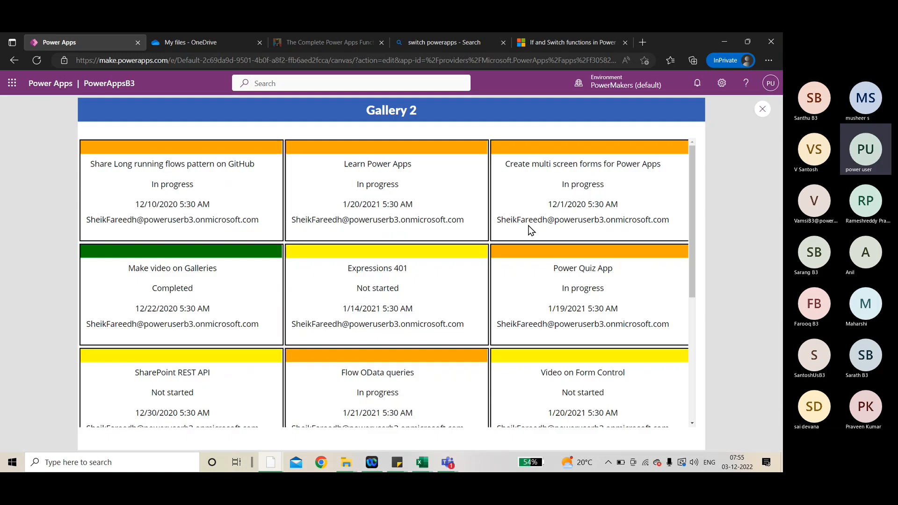
{"action": "scroll", "coordinate": [507, 230], "scroll_direction": "down", "scroll_amount": 5}
{"action": "scroll", "coordinate": [507, 229], "scroll_direction": "up", "scroll_amount": 5}
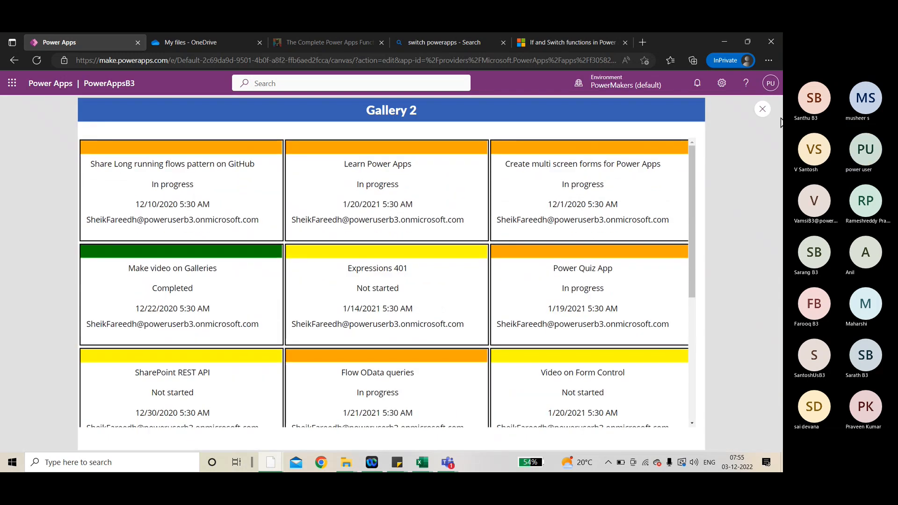
{"action": "left_click", "coordinate": [763, 110]}
{"action": "left_click", "coordinate": [488, 311]}
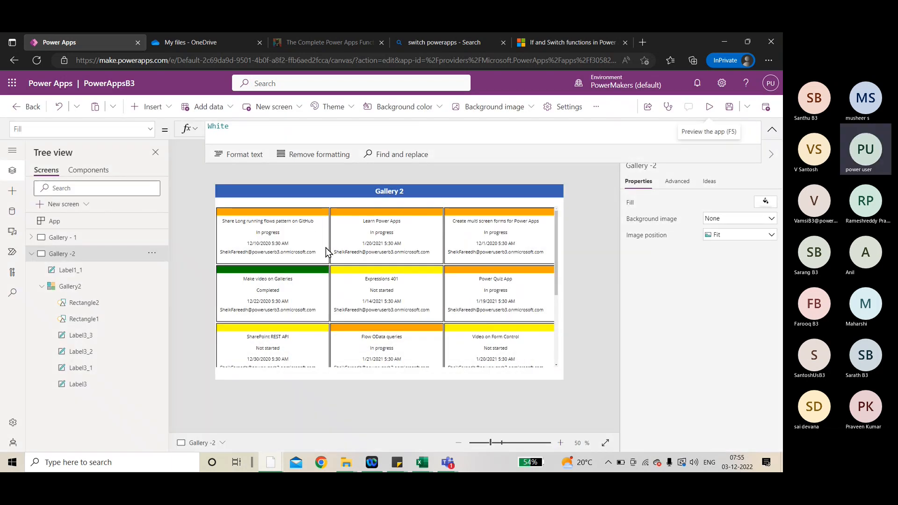
Step: Turn off Show scrollbar and turn on Show navigation for Gallery2
{"action": "left_click", "coordinate": [448, 266]}
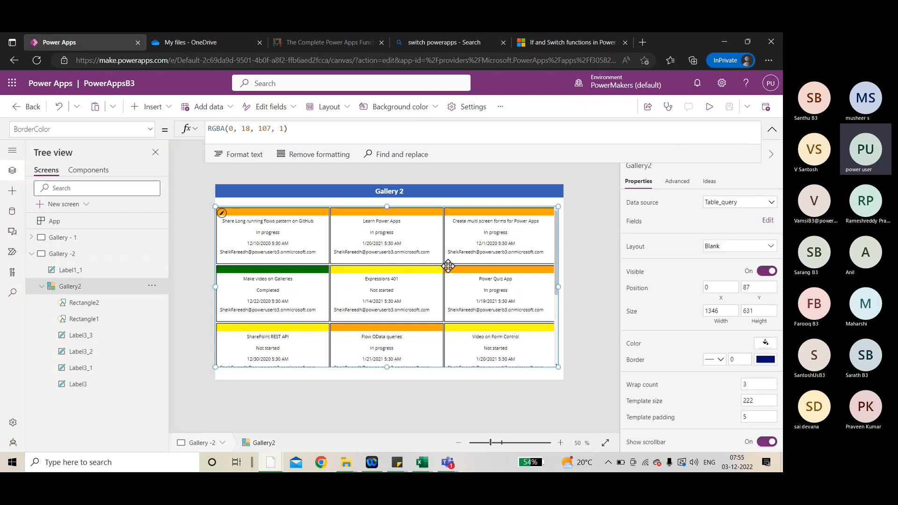
{"action": "scroll", "coordinate": [675, 288], "scroll_direction": "down", "scroll_amount": 2}
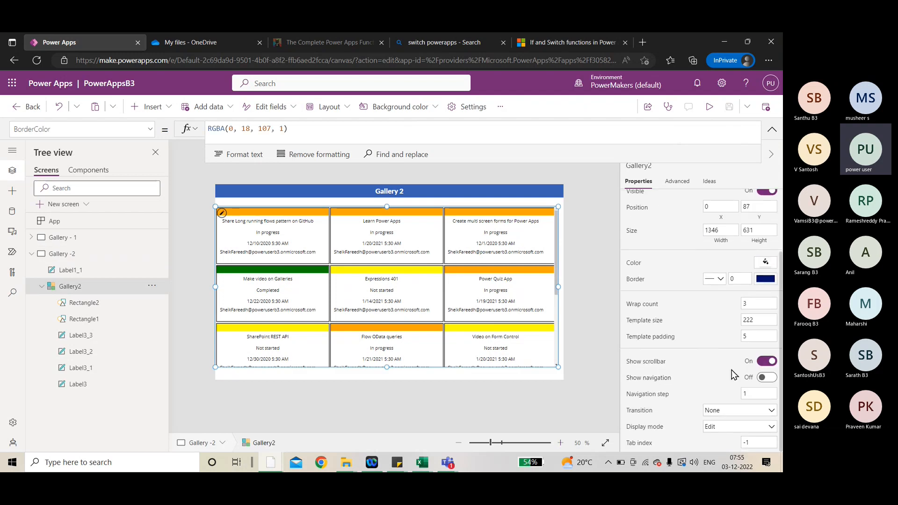
{"action": "left_click", "coordinate": [766, 361]}
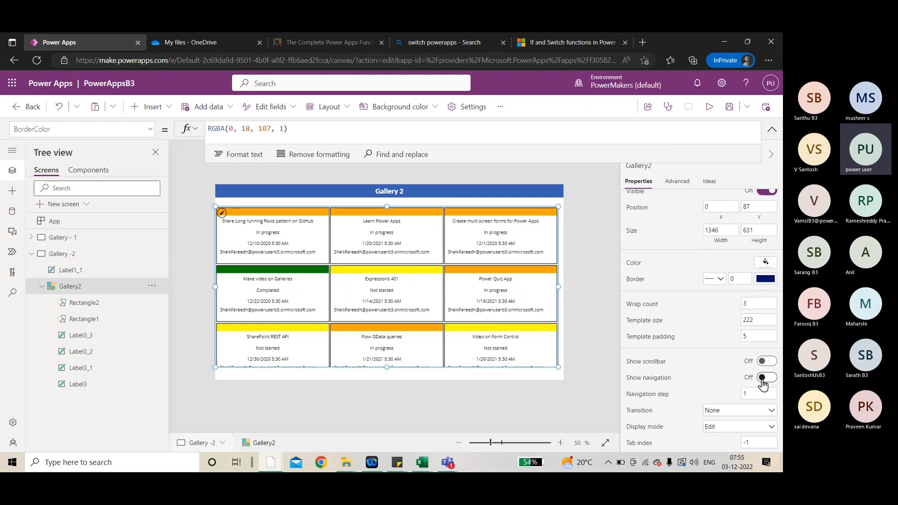
{"action": "left_click", "coordinate": [764, 379]}
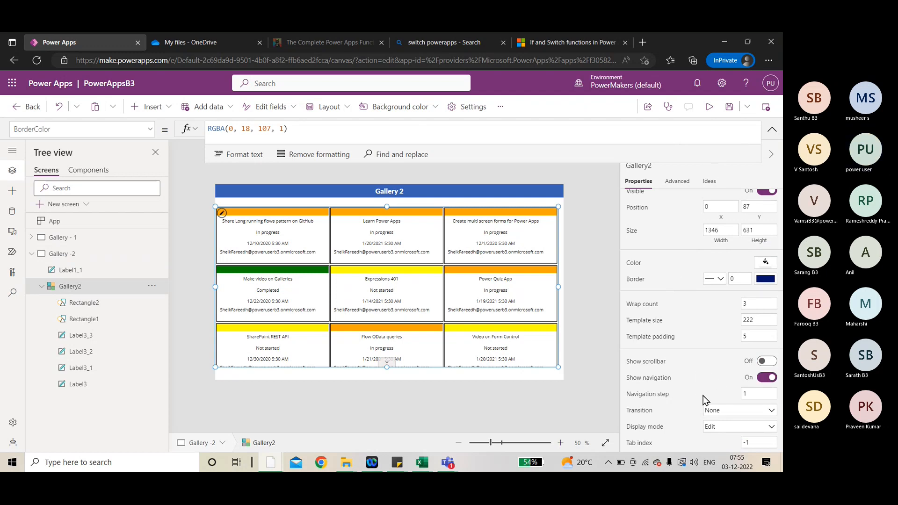
{"action": "left_click", "coordinate": [716, 411]}
{"action": "left_click", "coordinate": [711, 385]}
Step: Preview the gallery without its scrollbar, checking the items down to the last row, and return to editing
{"action": "left_click", "coordinate": [709, 107]}
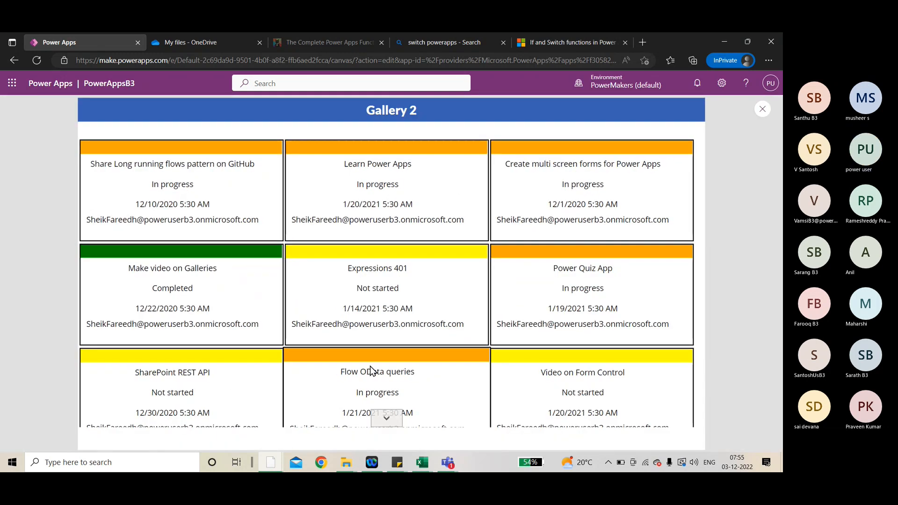
{"action": "scroll", "coordinate": [370, 367], "scroll_direction": "down", "scroll_amount": 5}
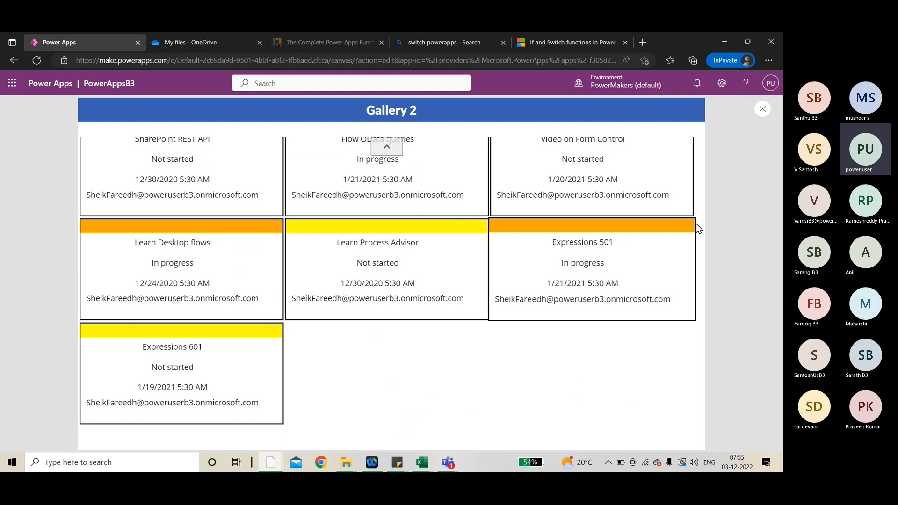
{"action": "left_click", "coordinate": [762, 108]}
{"action": "left_click", "coordinate": [483, 312]}
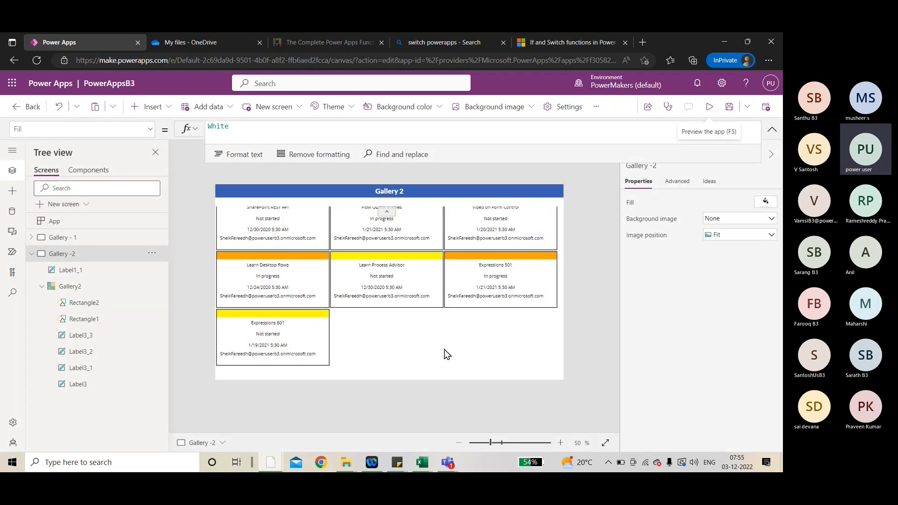
Step: Switch to the Gallery Lookbook Sample Data Set workbook in Excel, review the table's records, and return to Power Apps
{"action": "mouse_move", "coordinate": [422, 463]}
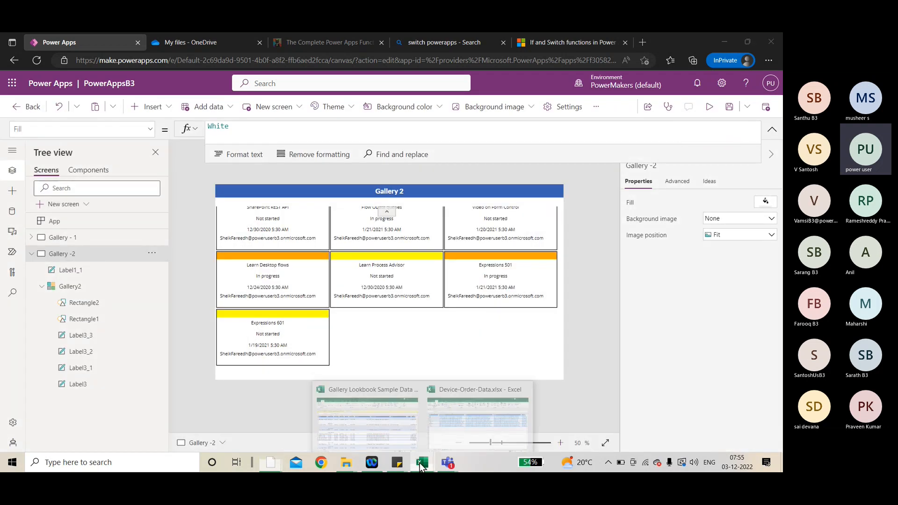
{"action": "left_click", "coordinate": [376, 431]}
{"action": "left_click_drag", "start_coordinate": [32, 205], "coordinate": [736, 409]}
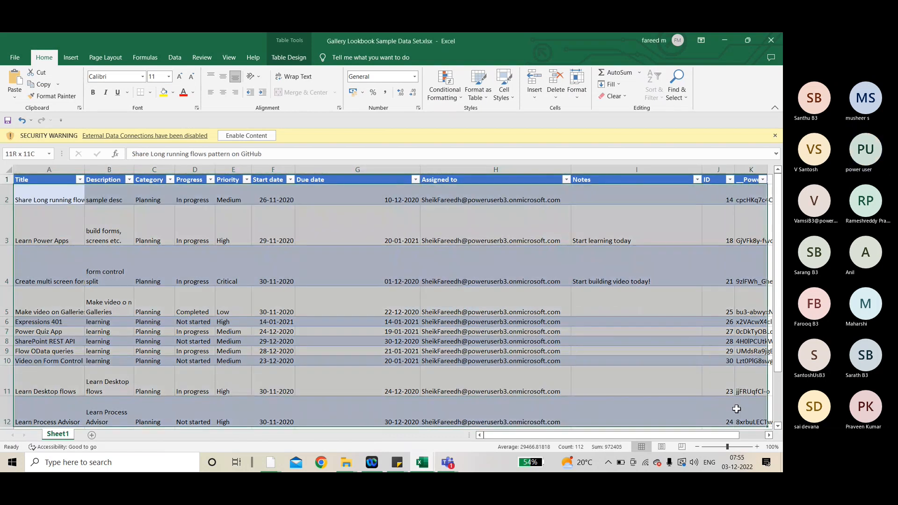
{"action": "left_click", "coordinate": [436, 317]}
{"action": "left_click", "coordinate": [771, 40]}
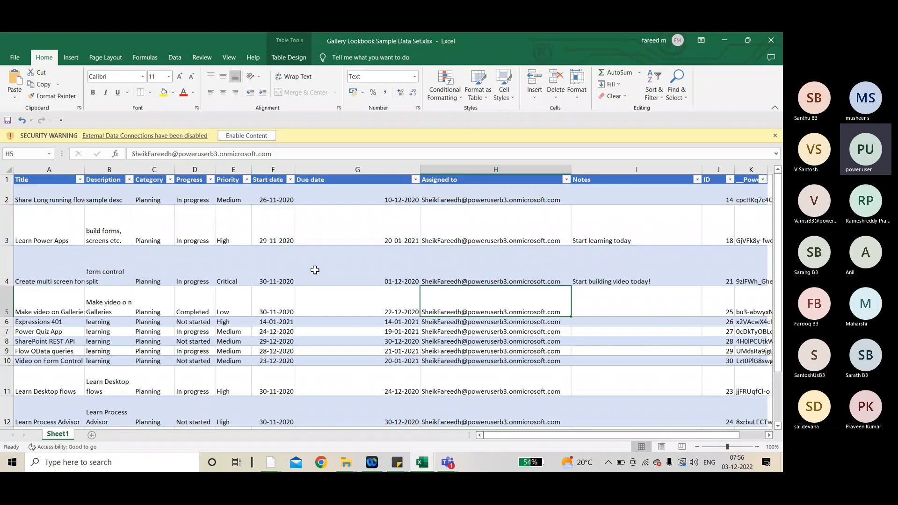
{"action": "left_click", "coordinate": [315, 266]}
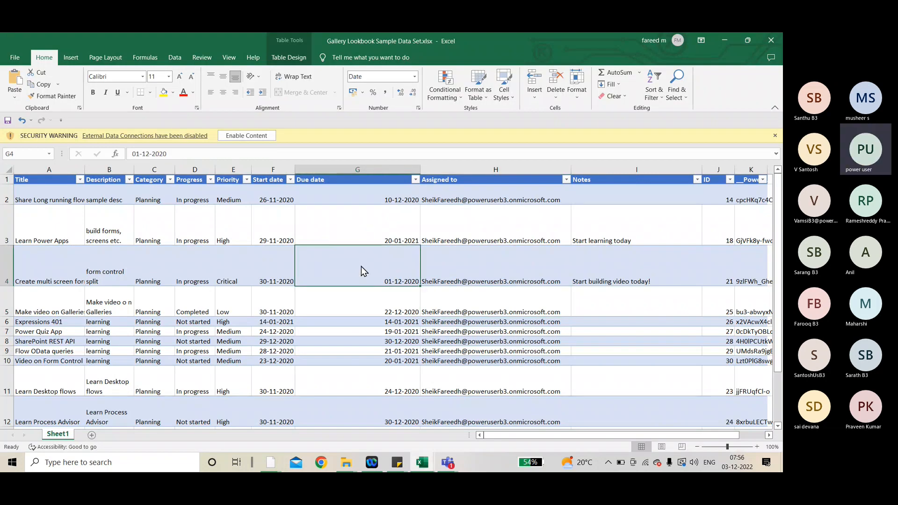
{"action": "key", "text": "alt+Tab"}
Step: Preview the app, test the gallery's navigation arrow by moving back to the first row, and return to editing
{"action": "left_click", "coordinate": [388, 214]}
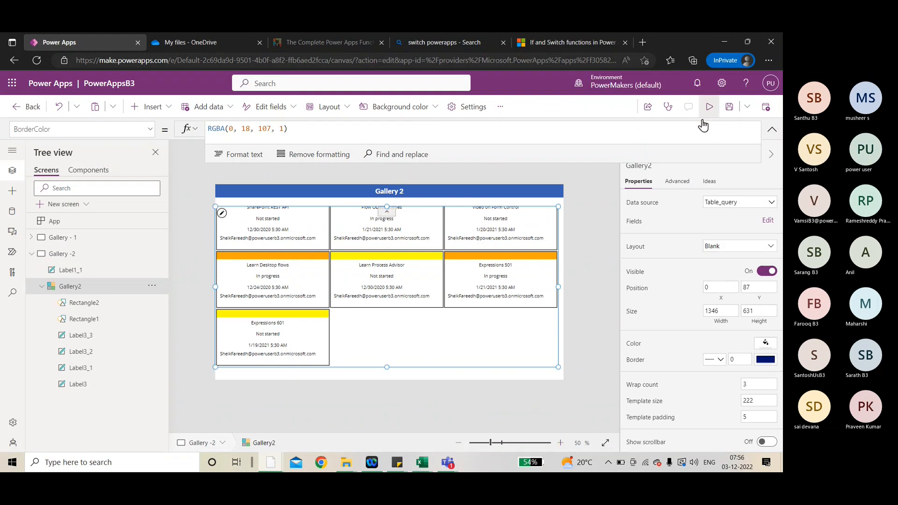
{"action": "left_click", "coordinate": [710, 106]}
{"action": "left_click", "coordinate": [387, 149]}
{"action": "left_click", "coordinate": [387, 149]}
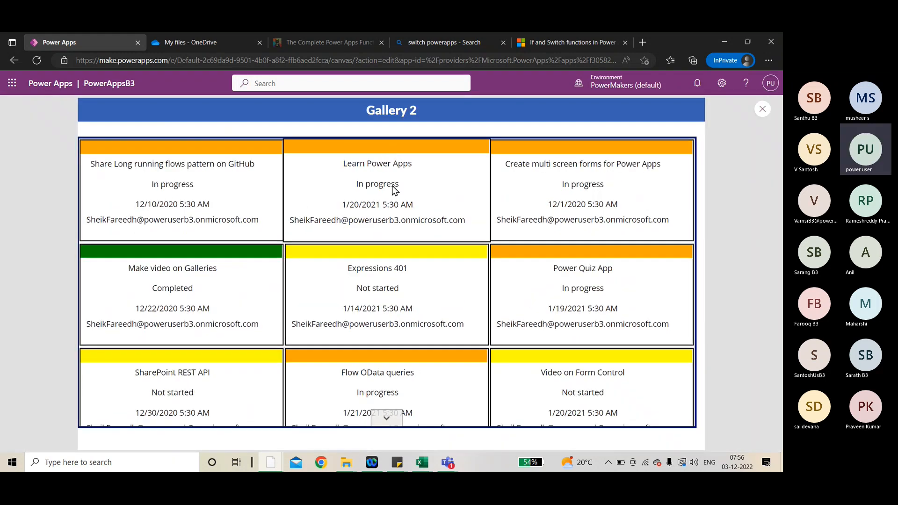
{"action": "key", "text": "Escape"}
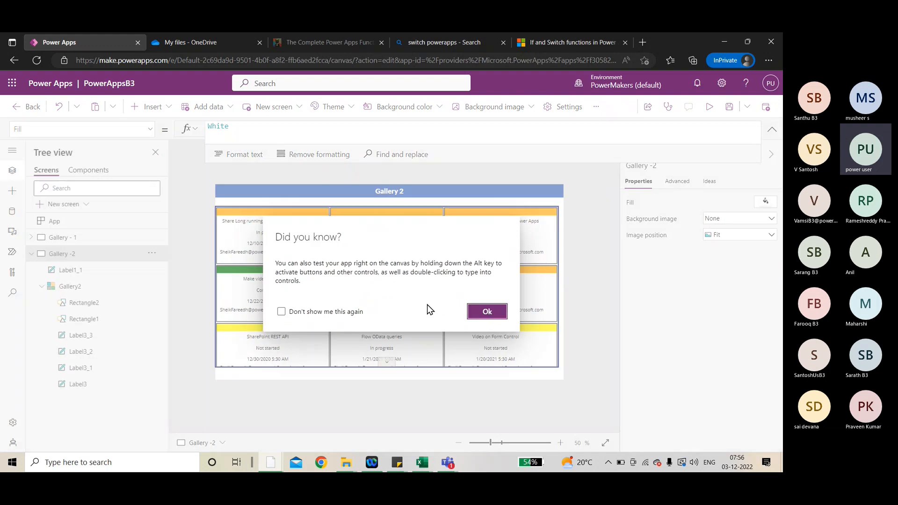
{"action": "left_click", "coordinate": [484, 311]}
{"action": "left_click", "coordinate": [291, 239]}
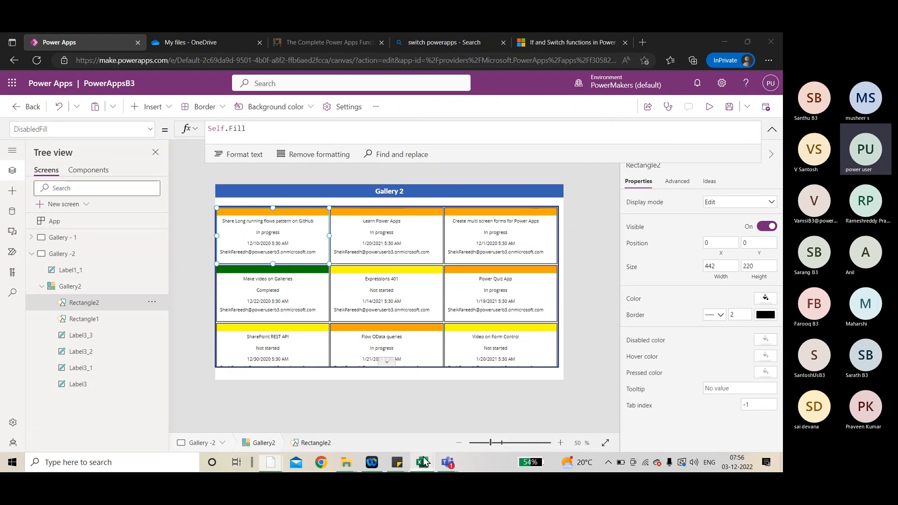
Step: Switch to the sample data workbook in Excel, examine the values in the Priority column, and return to Power Apps
{"action": "mouse_move", "coordinate": [424, 456]}
{"action": "left_click", "coordinate": [370, 421]}
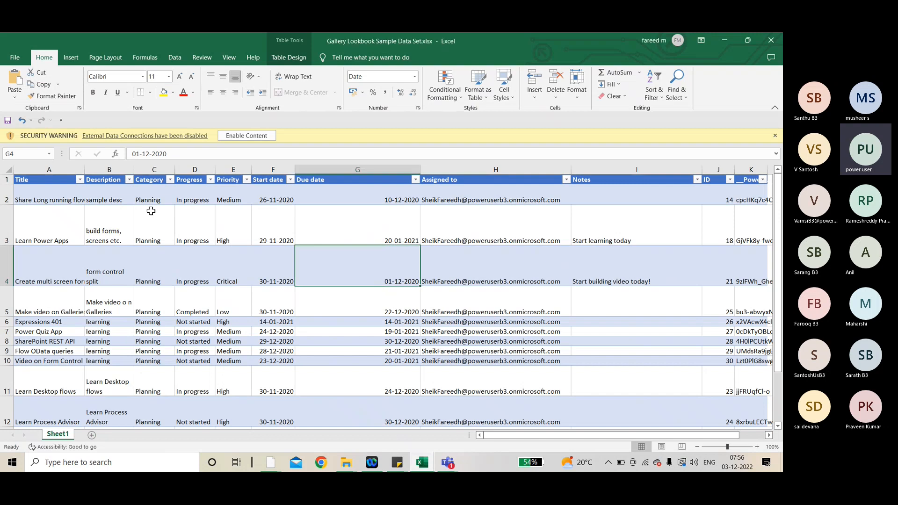
{"action": "left_click", "coordinate": [233, 169]}
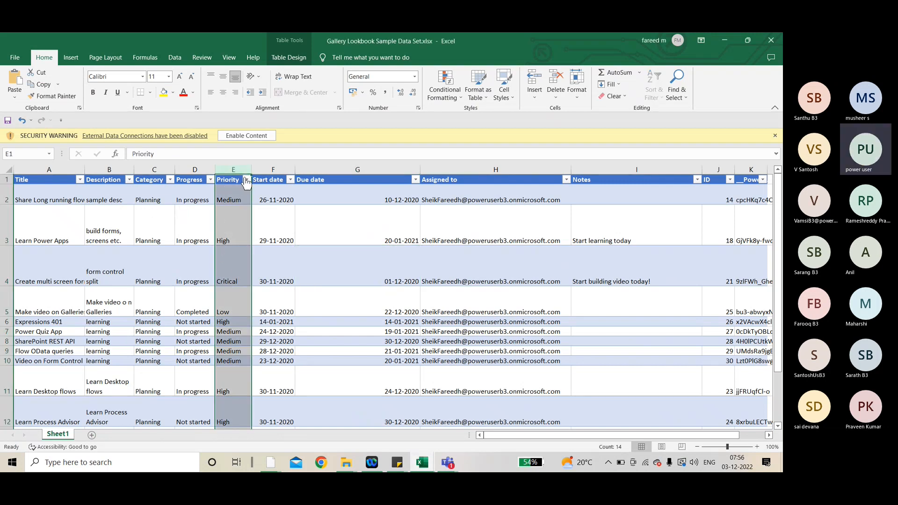
{"action": "left_click", "coordinate": [246, 180]}
{"action": "key", "text": "alt+Tab"}
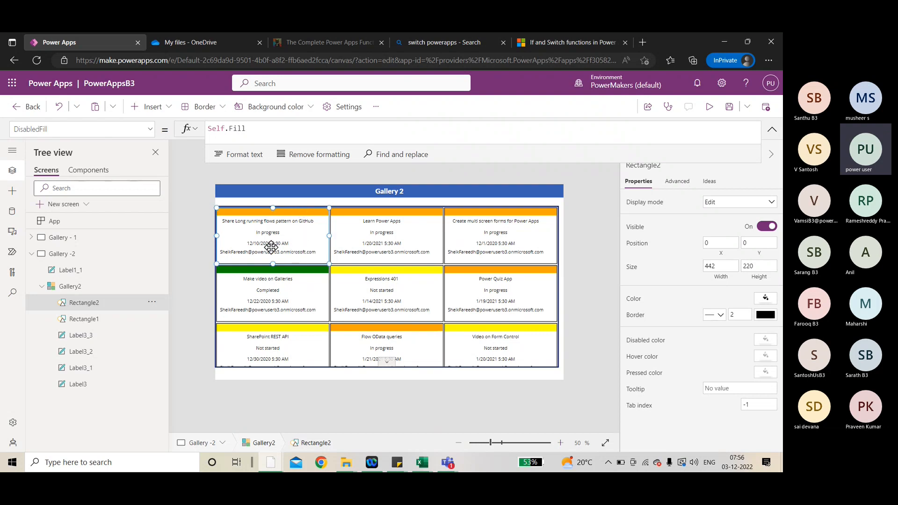
Step: Copy the whole Switch formula from the Fill property of Rectangle1
{"action": "left_click", "coordinate": [79, 320]}
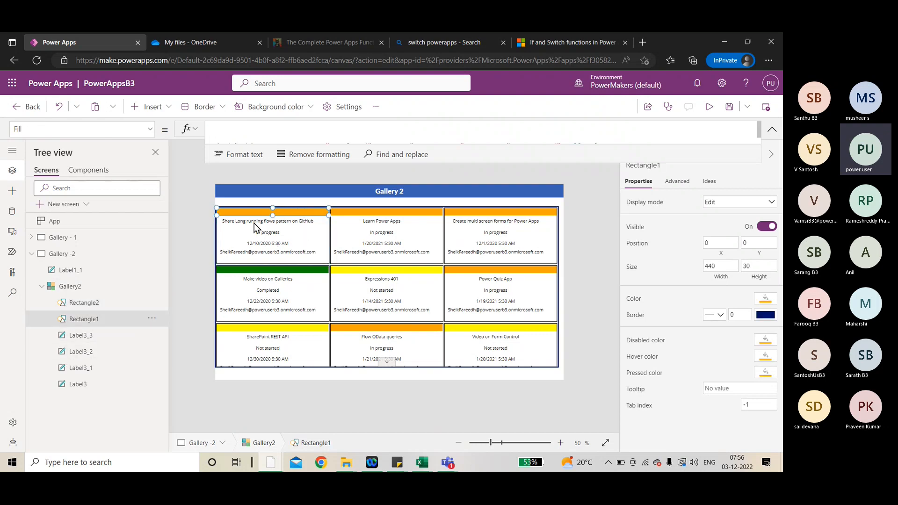
{"action": "left_click", "coordinate": [281, 135]}
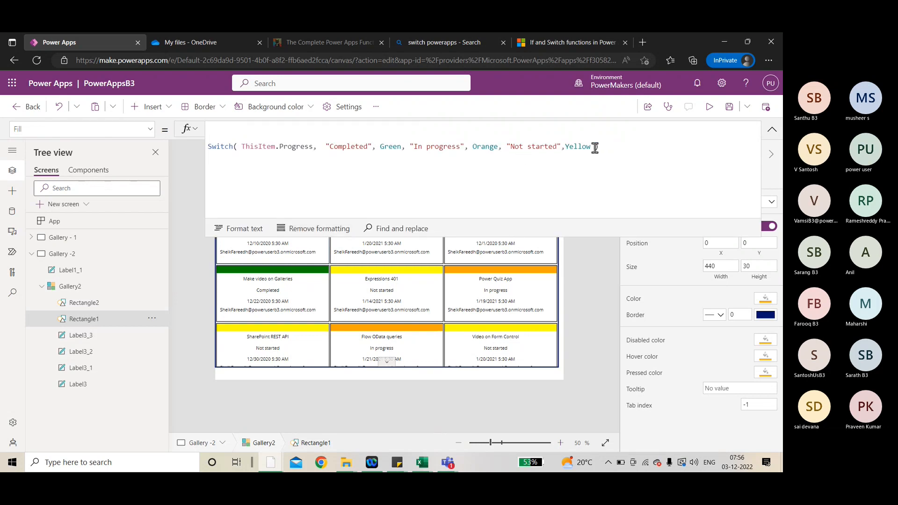
{"action": "left_click_drag", "start_coordinate": [603, 147], "coordinate": [208, 148]}
{"action": "key", "text": "ctrl+c"}
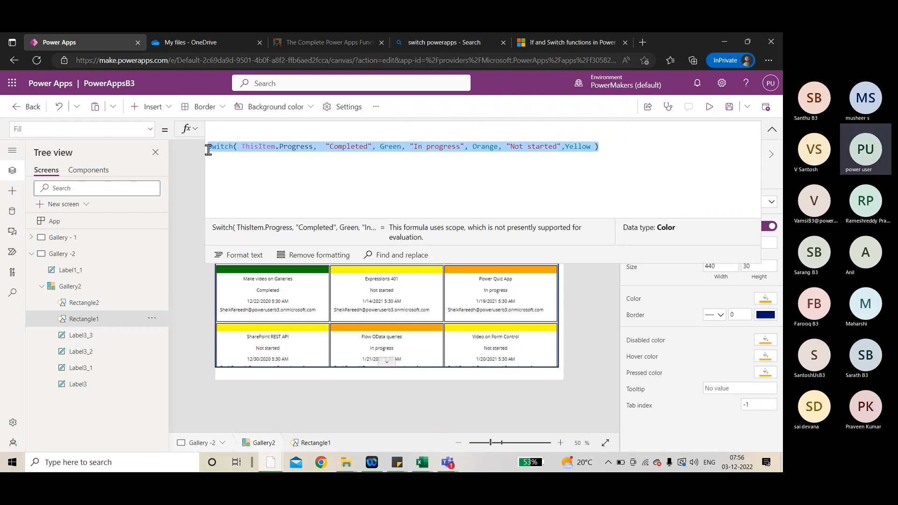
{"action": "left_click", "coordinate": [282, 266]}
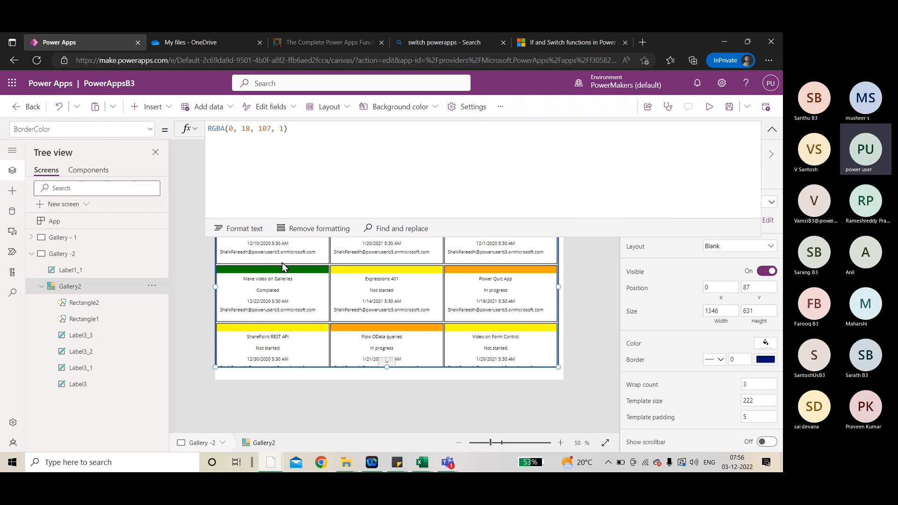
{"action": "left_click", "coordinate": [292, 236]}
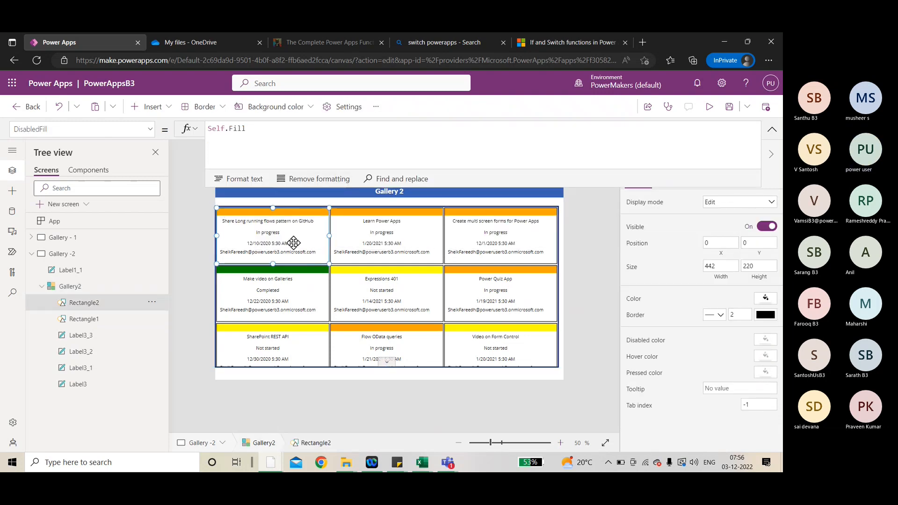
{"action": "left_click", "coordinate": [270, 129]}
{"action": "left_click", "coordinate": [209, 128]}
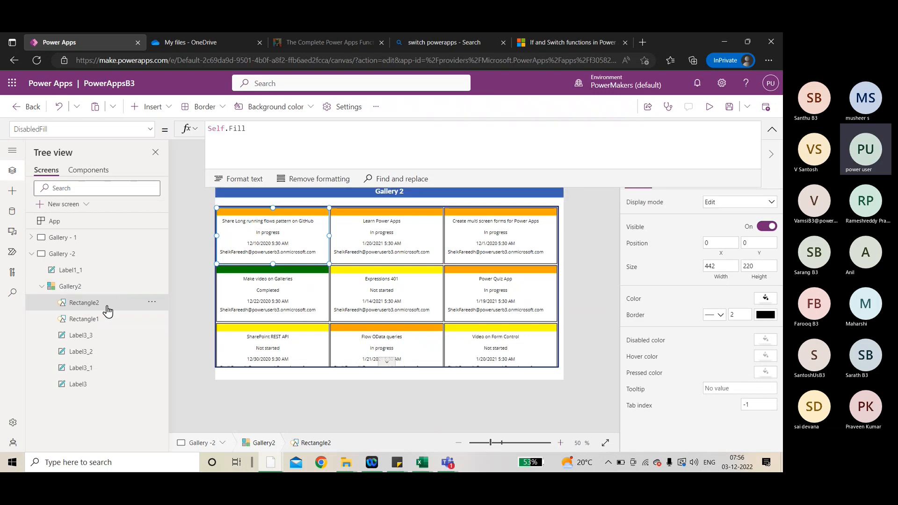
Step: Comment out the RGBA formula in Gallery2's Fill property and add the copied Progress-based Switch formula on the line below
{"action": "left_click", "coordinate": [83, 289]}
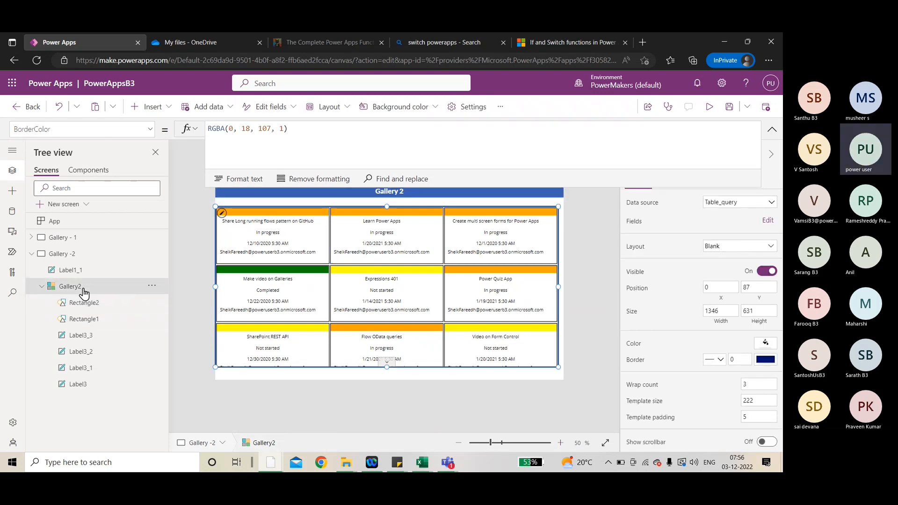
{"action": "left_click", "coordinate": [224, 211]}
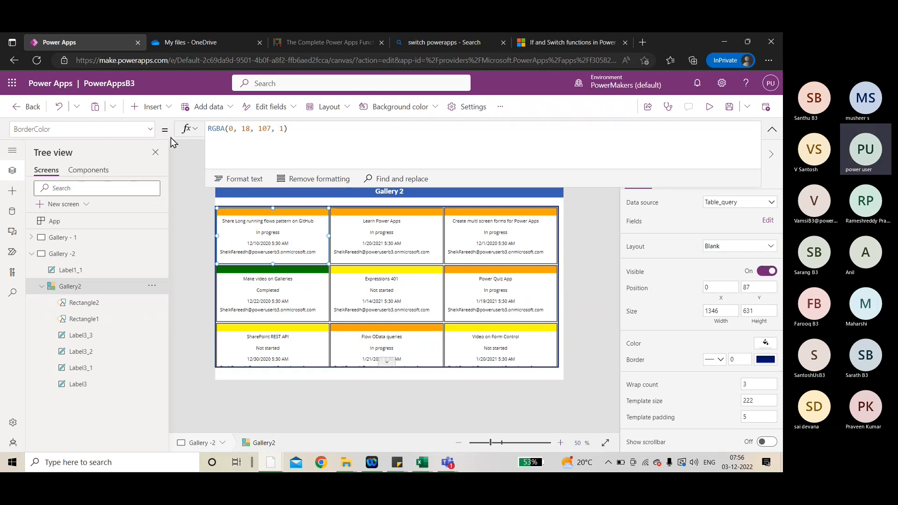
{"action": "left_click", "coordinate": [150, 129]}
{"action": "scroll", "coordinate": [65, 266], "scroll_direction": "down", "scroll_amount": 3}
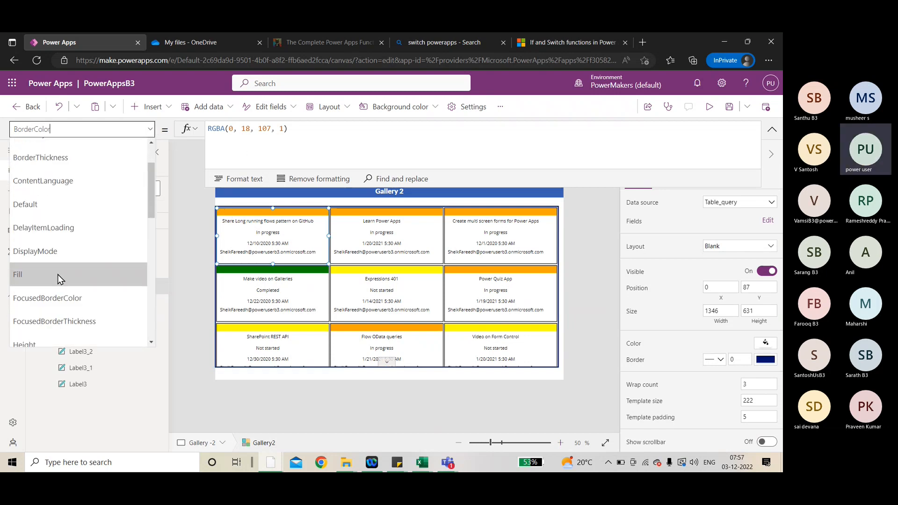
{"action": "left_click", "coordinate": [58, 274]}
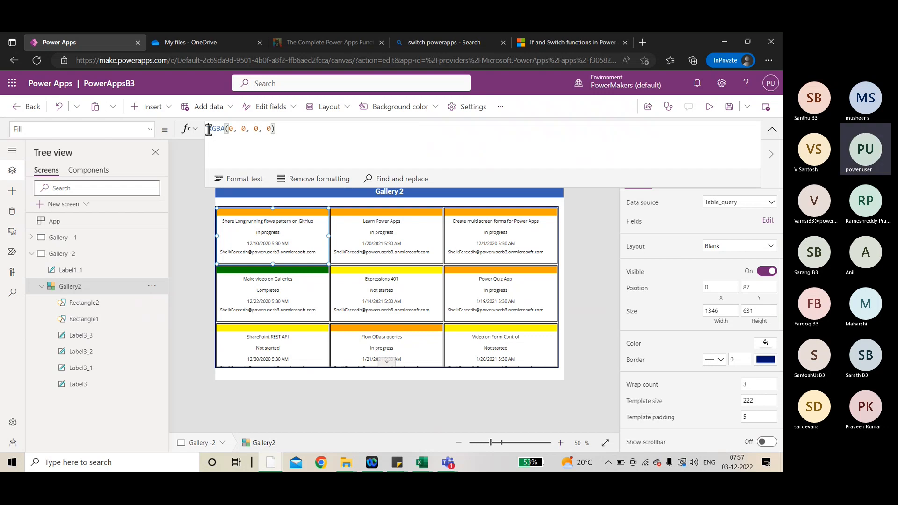
{"action": "left_click", "coordinate": [209, 129]}
{"action": "type", "text": "//"}
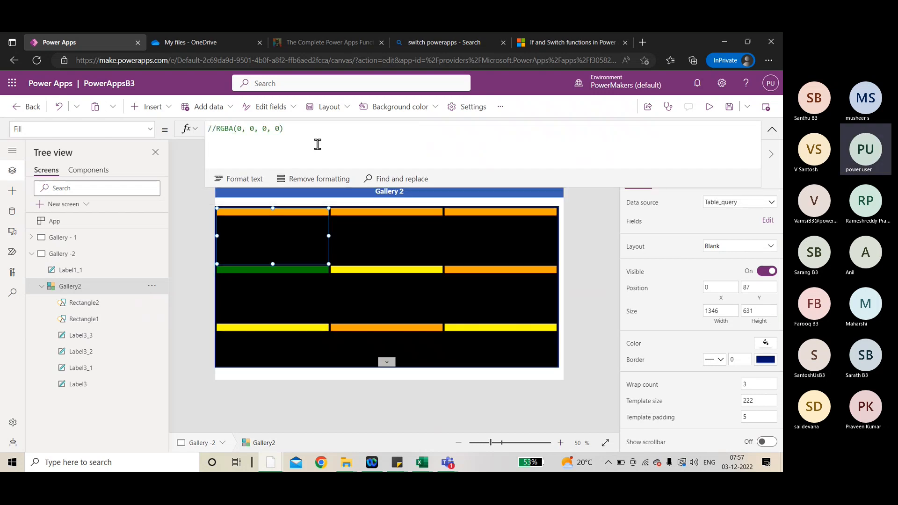
{"action": "left_click", "coordinate": [318, 147]}
{"action": "key", "text": "shift+Return"}
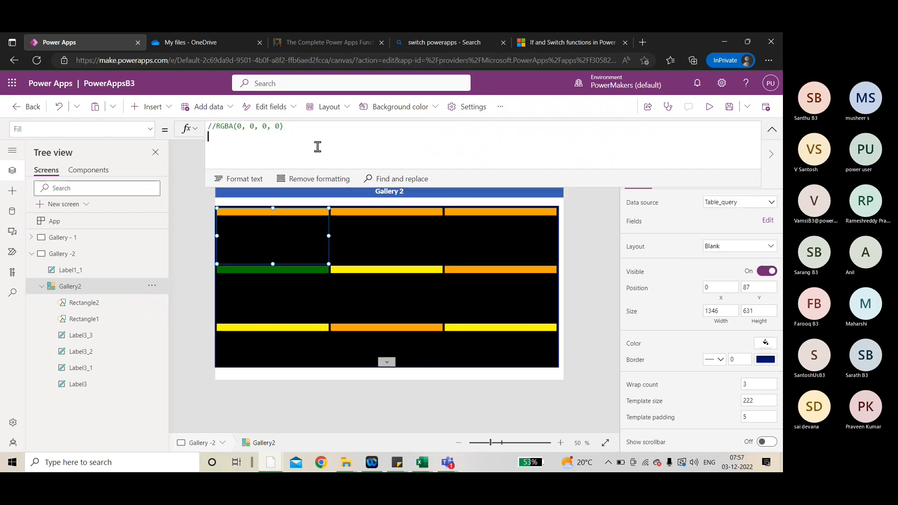
{"action": "key", "text": "ctrl+v"}
Step: Try to replace ThisItem.Progress in Gallery2's Switch formula with a Priority reference, checking the Priority column in the Excel workbook
{"action": "double_click", "coordinate": [299, 136]}
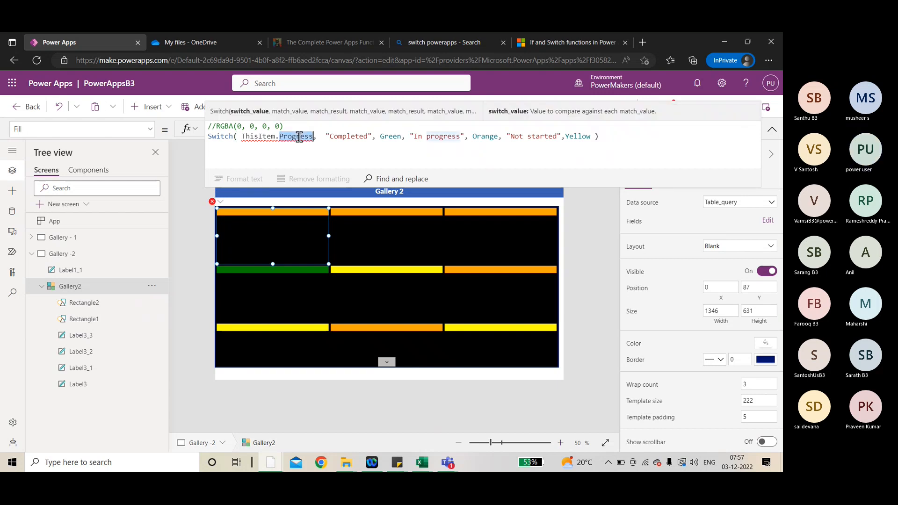
{"action": "key", "text": "BackSpace"}
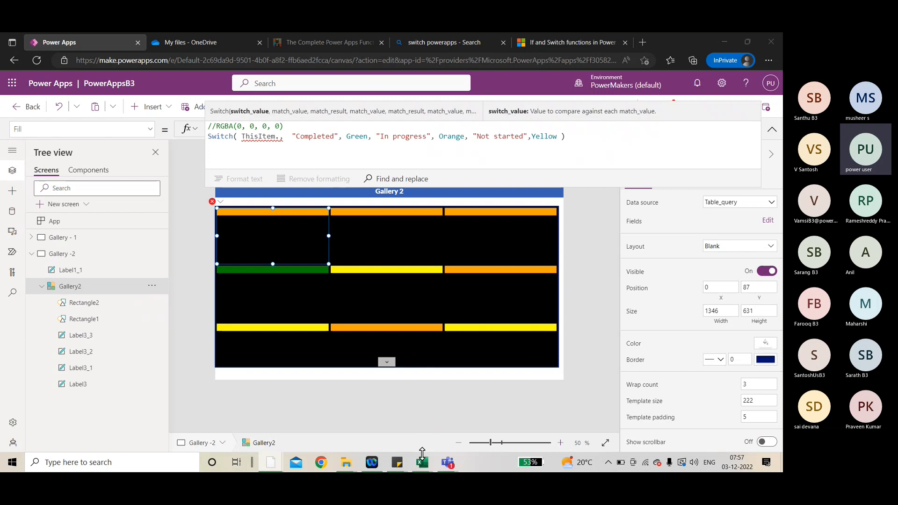
{"action": "mouse_move", "coordinate": [422, 462]}
{"action": "left_click", "coordinate": [365, 407]}
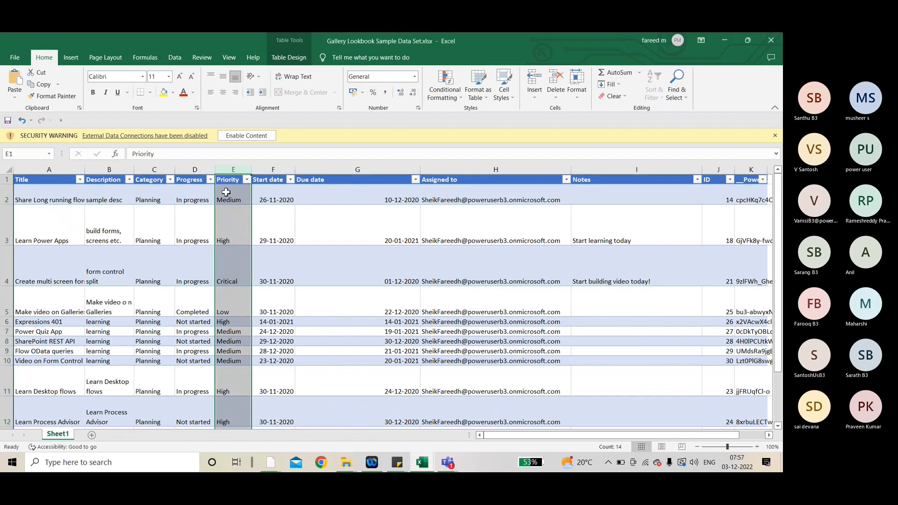
{"action": "key", "text": "alt+Tab"}
{"action": "type", "text": "pr"}
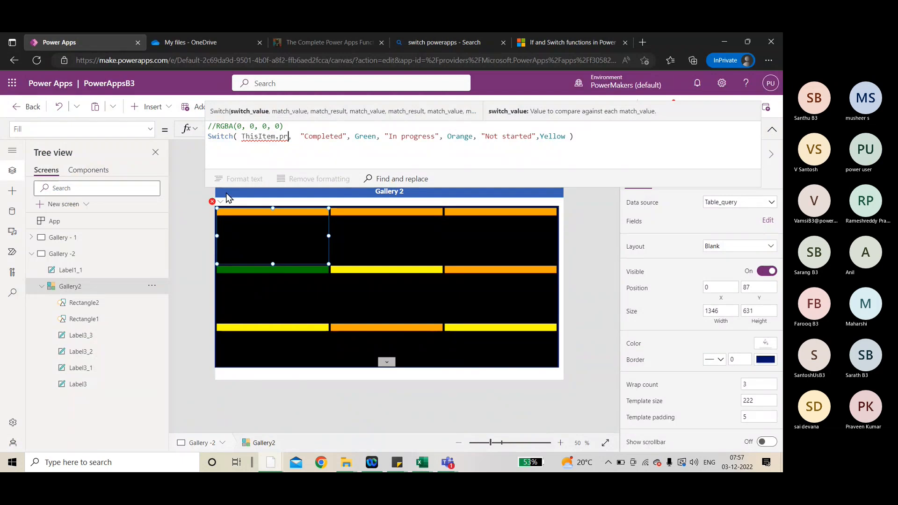
{"action": "key", "text": "BackSpace"}
{"action": "key", "text": "BackSpace"}
{"action": "key", "text": "BackSpace"}
{"action": "key", "text": "BackSpace"}
{"action": "key", "text": "BackSpace"}
{"action": "key", "text": "BackSpace"}
{"action": "key", "text": "BackSpace"}
{"action": "key", "text": "BackSpace"}
{"action": "key", "text": "BackSpace"}
{"action": "key", "text": "BackSpace"}
{"action": "key", "text": "BackSpace"}
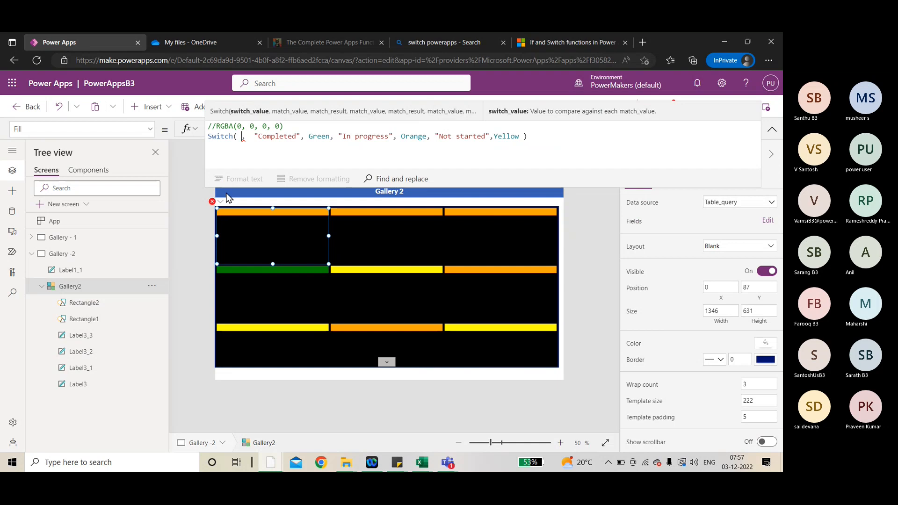
{"action": "type", "text": "this,"}
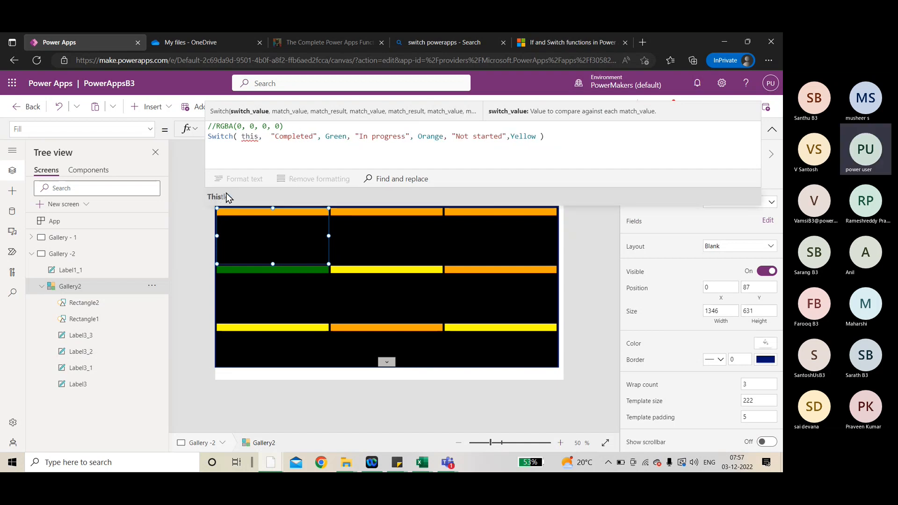
Step: Comment out the Switch line in Gallery2's Fill property, reactivate RGBA(0, 0, 0, 0), and shrink the formula bar
{"action": "left_click", "coordinate": [316, 296]}
{"action": "left_click", "coordinate": [287, 249]}
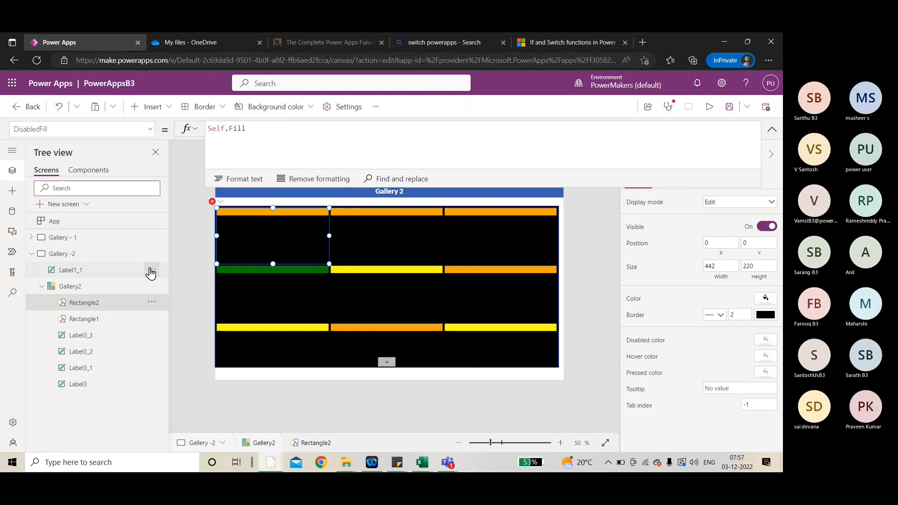
{"action": "left_click", "coordinate": [109, 287]}
{"action": "left_click", "coordinate": [210, 136]}
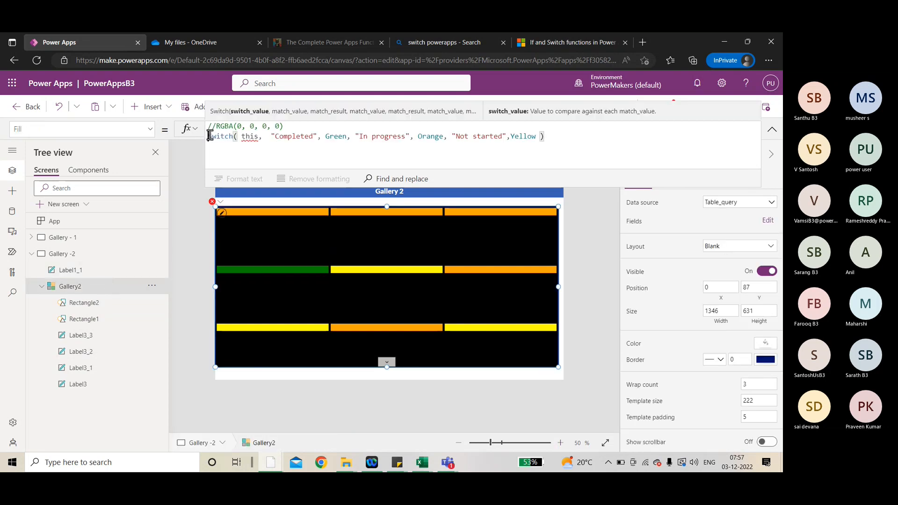
{"action": "type", "text": "//"}
{"action": "left_click", "coordinate": [215, 126]}
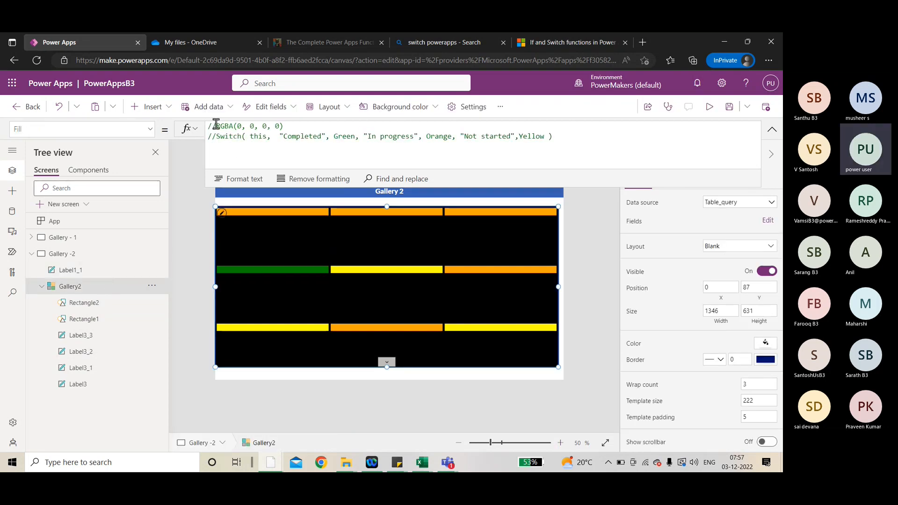
{"action": "key", "text": "BackSpace"}
{"action": "key", "text": "BackSpace"}
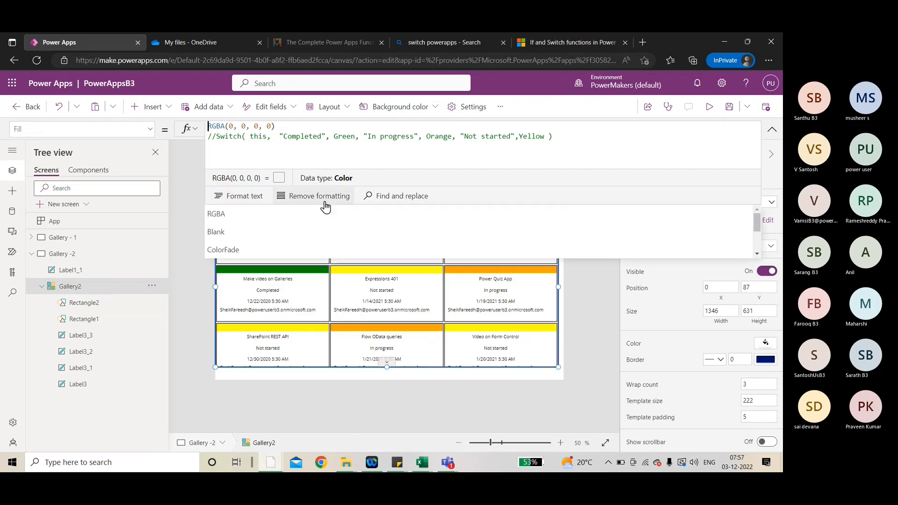
{"action": "left_click_drag", "start_coordinate": [323, 205], "coordinate": [325, 129]}
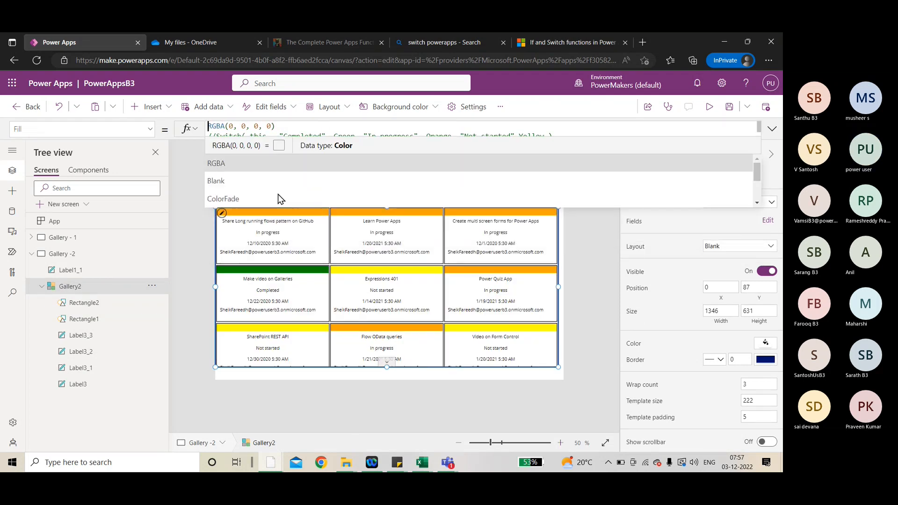
Step: Comment out the RGBA formula in Rectangle2's Fill property and add the copied Progress-based Switch formula below it
{"action": "left_click", "coordinate": [94, 305]}
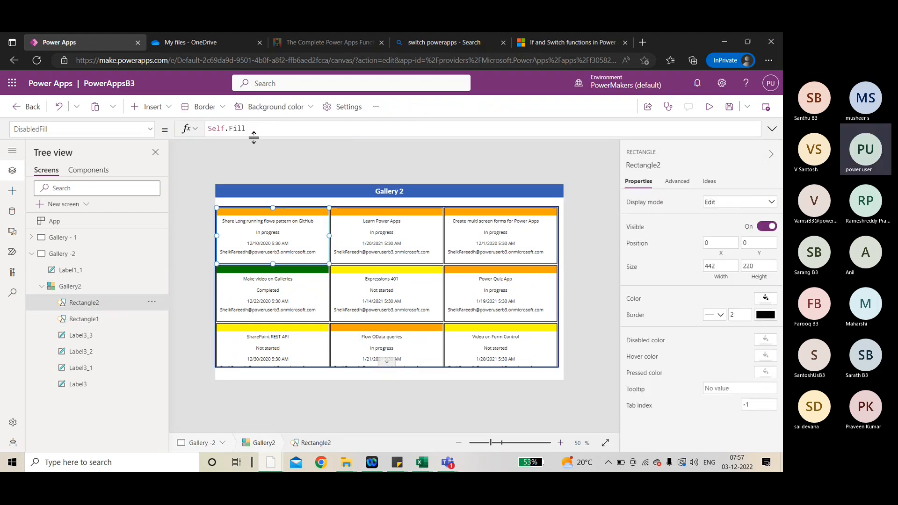
{"action": "left_click", "coordinate": [150, 129]}
{"action": "left_click", "coordinate": [66, 248]}
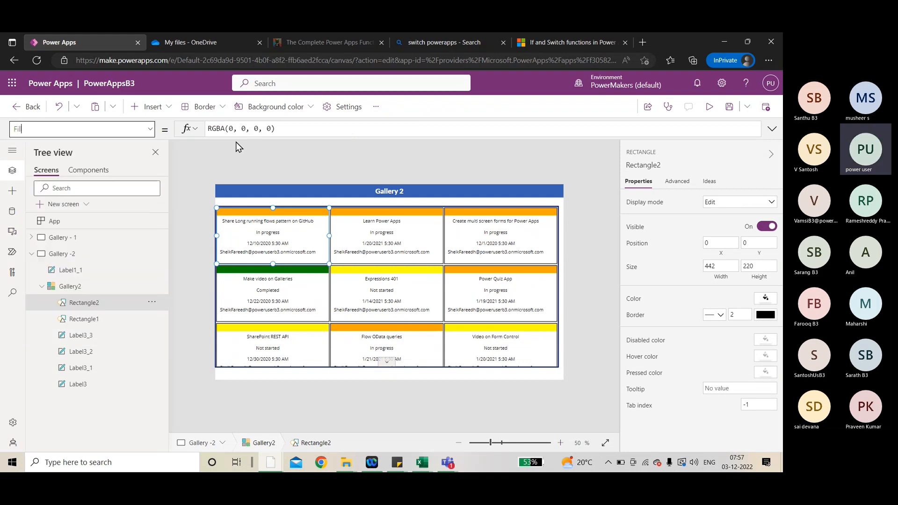
{"action": "left_click", "coordinate": [239, 142]}
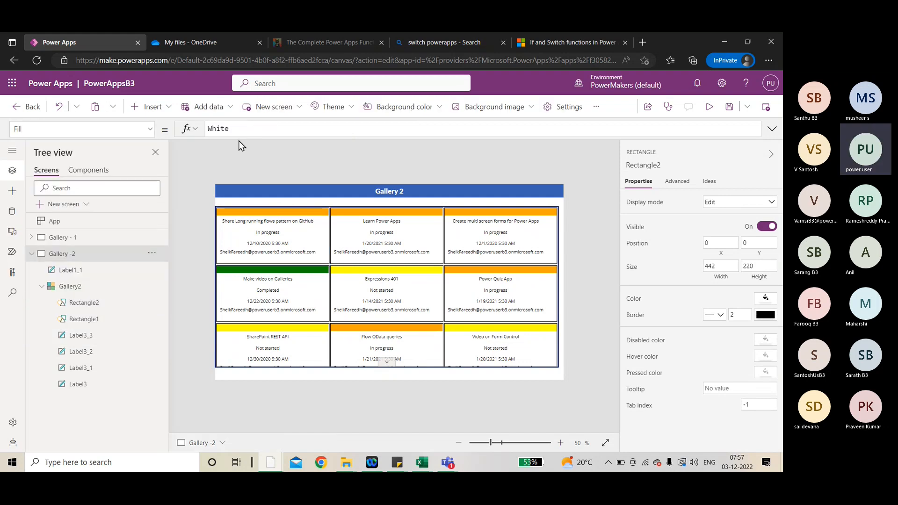
{"action": "left_click", "coordinate": [101, 302]}
{"action": "left_click", "coordinate": [210, 128]}
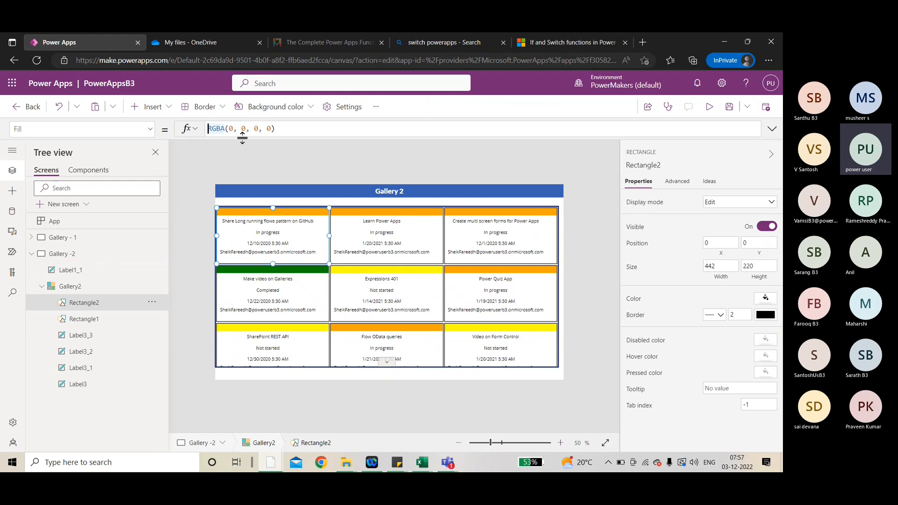
{"action": "type", "text": "//"}
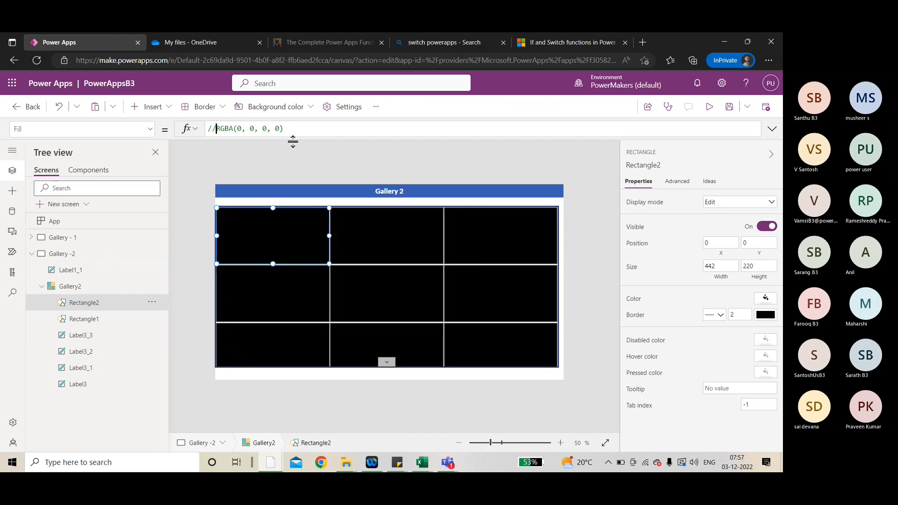
{"action": "left_click", "coordinate": [292, 138]}
{"action": "left_click", "coordinate": [309, 133]}
{"action": "key", "text": "Return"}
{"action": "key", "text": "Return"}
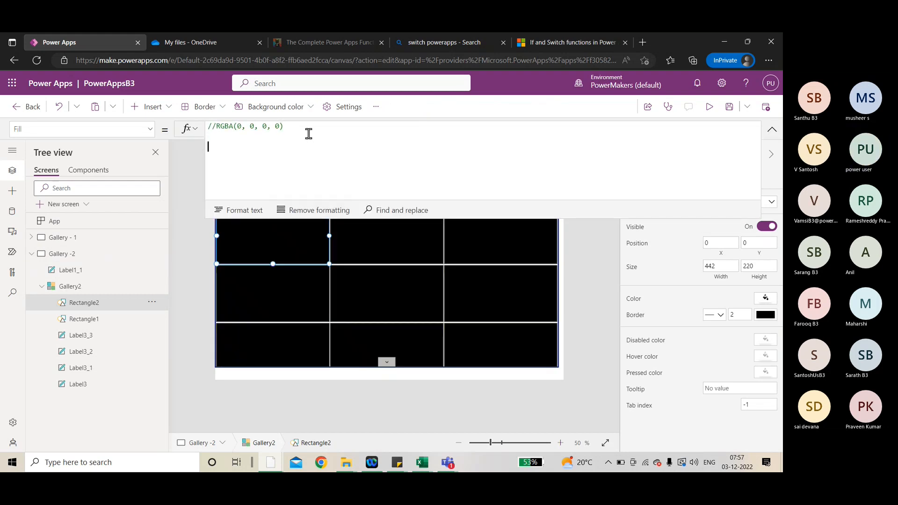
{"action": "type", "text": "Switch( ThisItem.Progress,  \"Completed\", Green, \"In progress\", Orange, \"Not started\",Yellow )"}
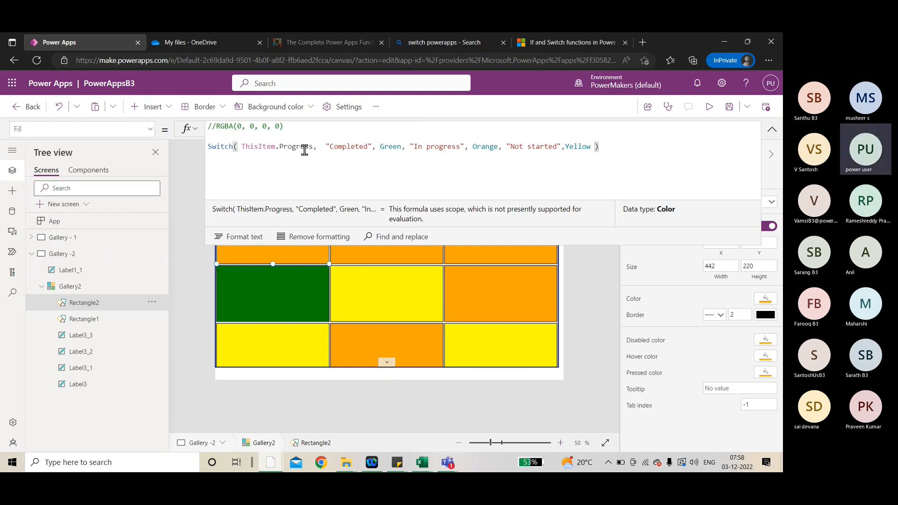
Step: Comment out the Switch line in Rectangle2's Fill property, reactivate RGBA(0, 0, 0, 0), and shrink the formula bar
{"action": "key", "text": "Home"}
{"action": "type", "text": "//"}
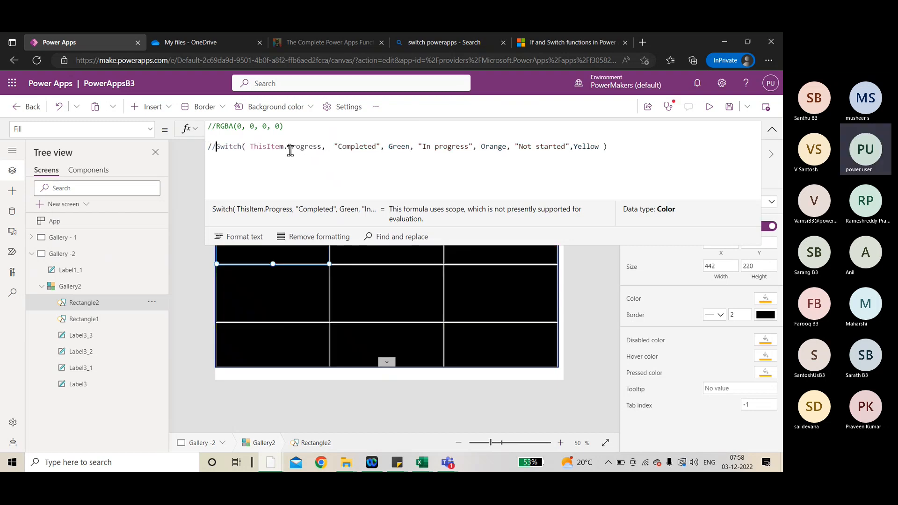
{"action": "left_click", "coordinate": [216, 126]}
{"action": "key", "text": "BackSpace"}
{"action": "key", "text": "BackSpace"}
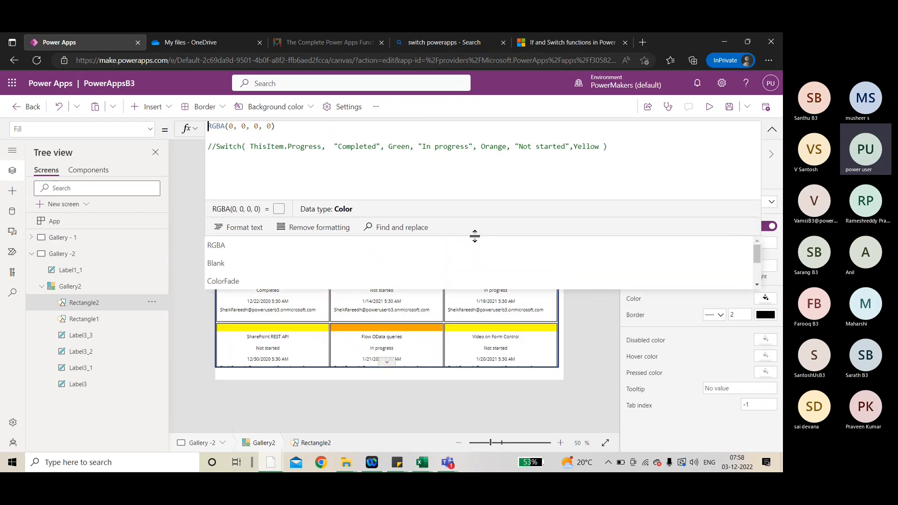
{"action": "left_click_drag", "start_coordinate": [475, 236], "coordinate": [469, 150]}
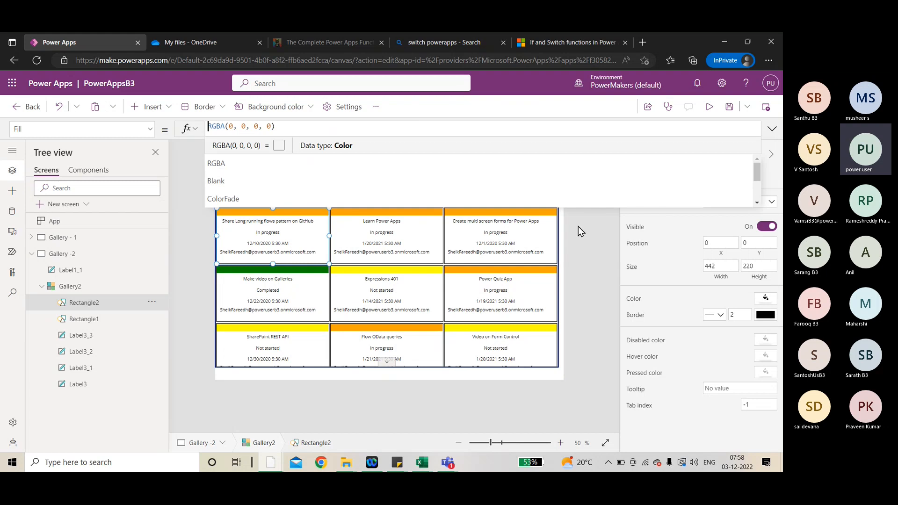
Step: Insert a text label into Gallery2's item template and place it below the e-mail line at about X 146, Y 180
{"action": "left_click", "coordinate": [287, 237]}
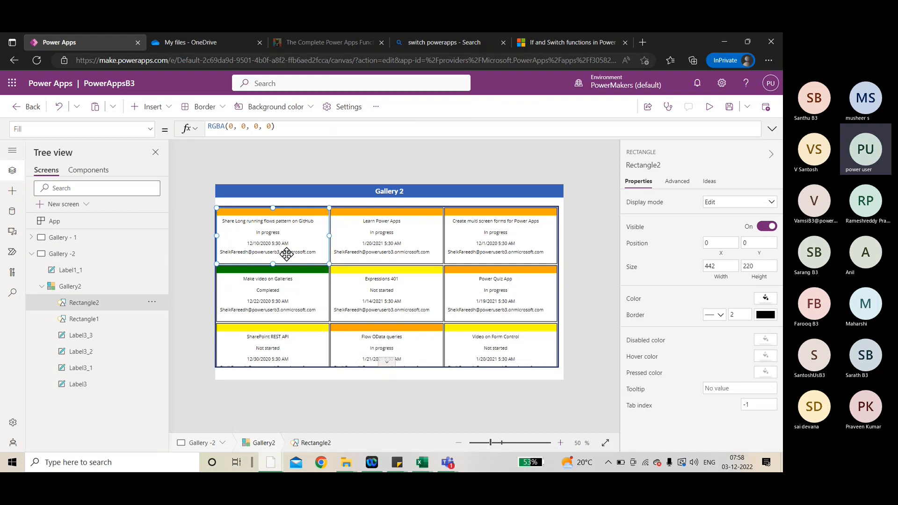
{"action": "left_click", "coordinate": [168, 111]}
{"action": "left_click", "coordinate": [160, 169]}
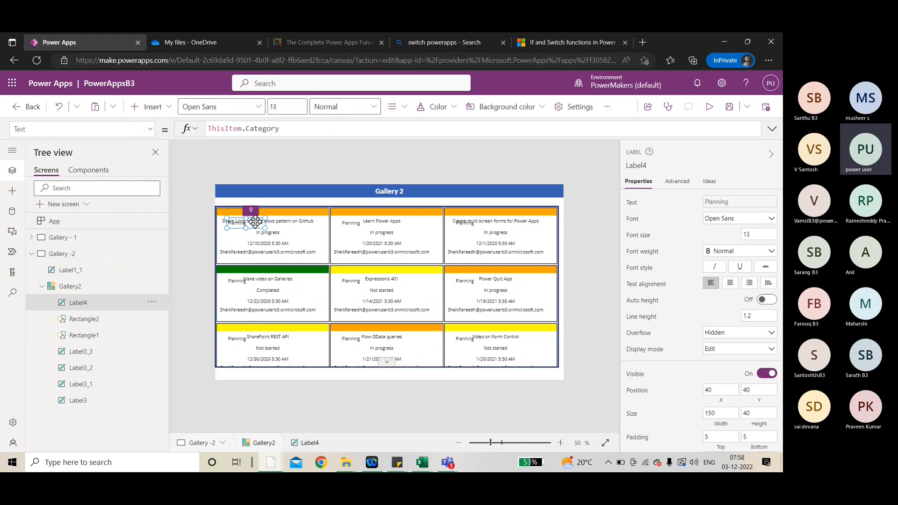
{"action": "left_click_drag", "start_coordinate": [251, 223], "coordinate": [284, 261]}
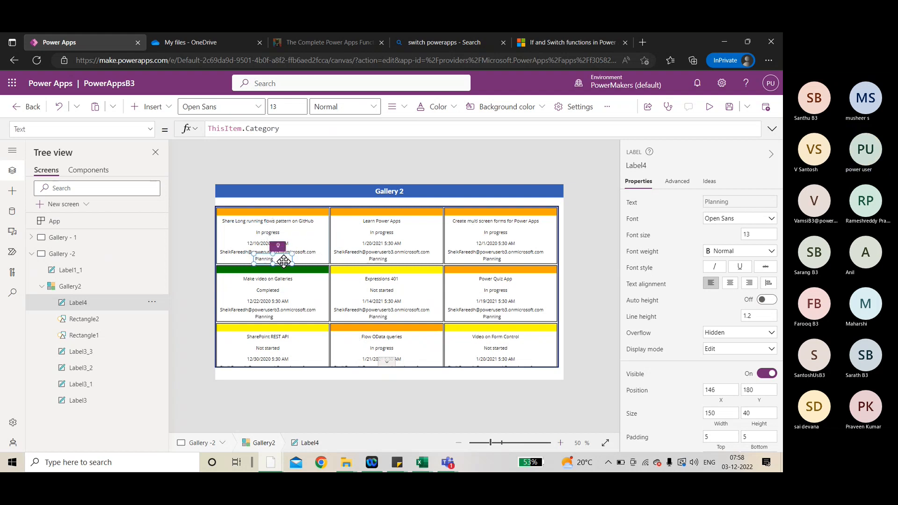
Step: Set the new label's Text property to ThisItem.Priority
{"action": "double_click", "coordinate": [263, 129]}
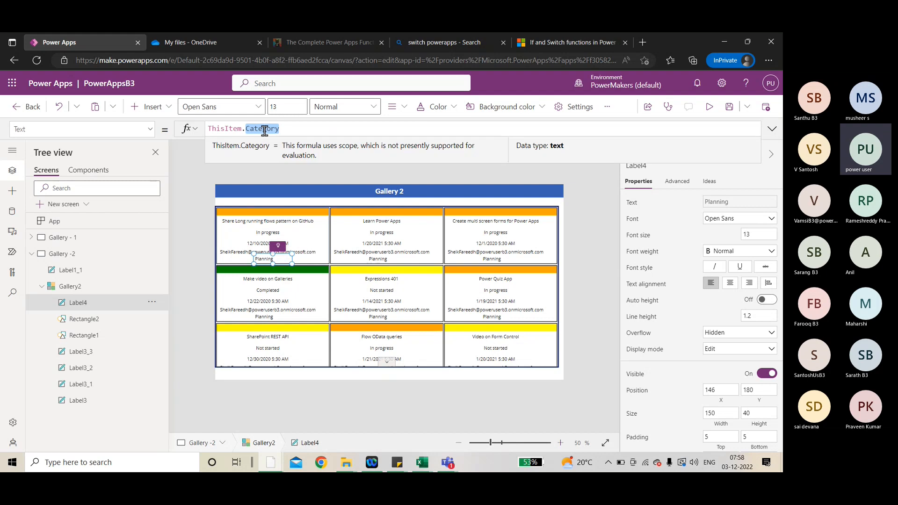
{"action": "type", "text": "pr"}
{"action": "key", "text": "Tab"}
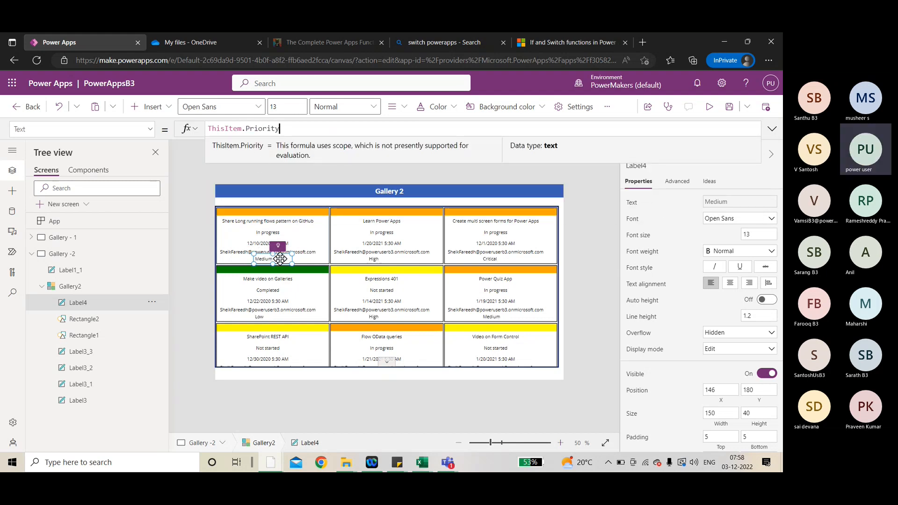
Step: Move the Priority label in Gallery2's item template to X 160, Y 180 and save the app
{"action": "left_click_drag", "start_coordinate": [280, 258], "coordinate": [284, 259]}
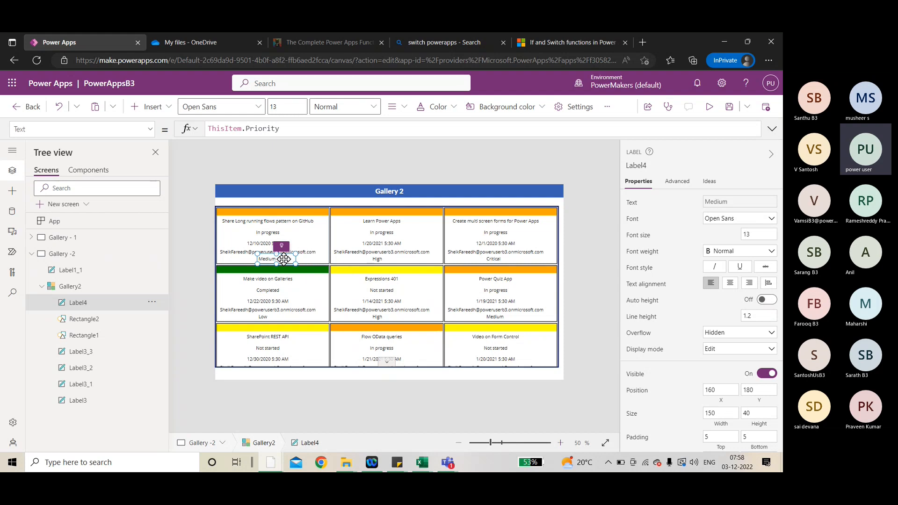
{"action": "left_click", "coordinate": [32, 254]}
{"action": "key", "text": "ctrl+s"}
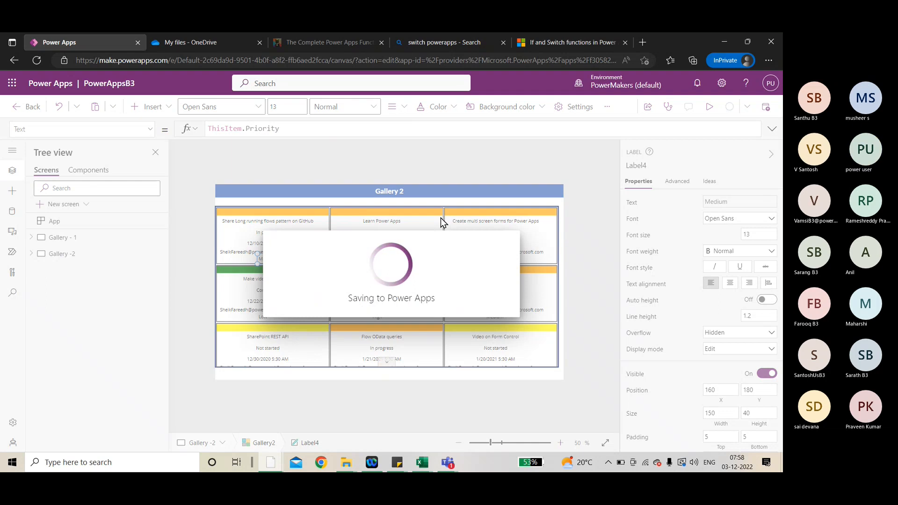
{"action": "left_click", "coordinate": [413, 335]}
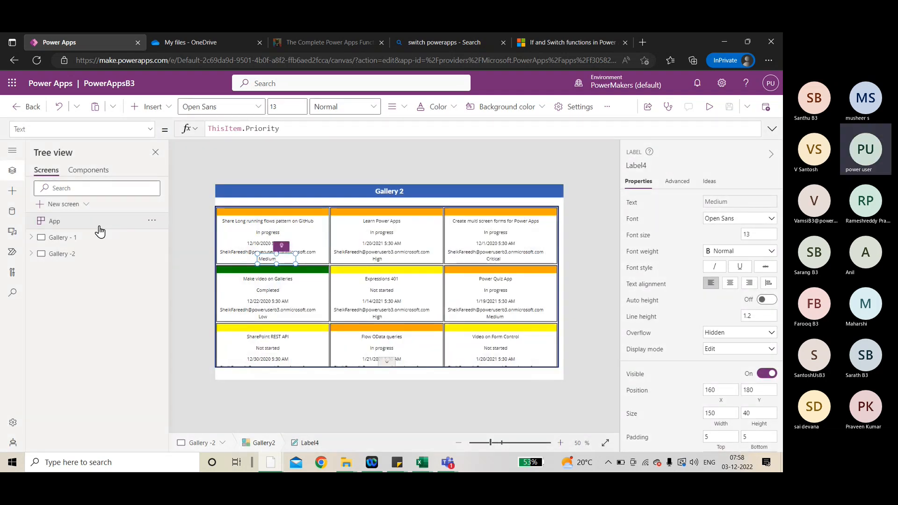
Step: Leave the app, reopen PowerAppsB3 for editing from the apps list, and skip the welcome message
{"action": "left_click", "coordinate": [30, 108]}
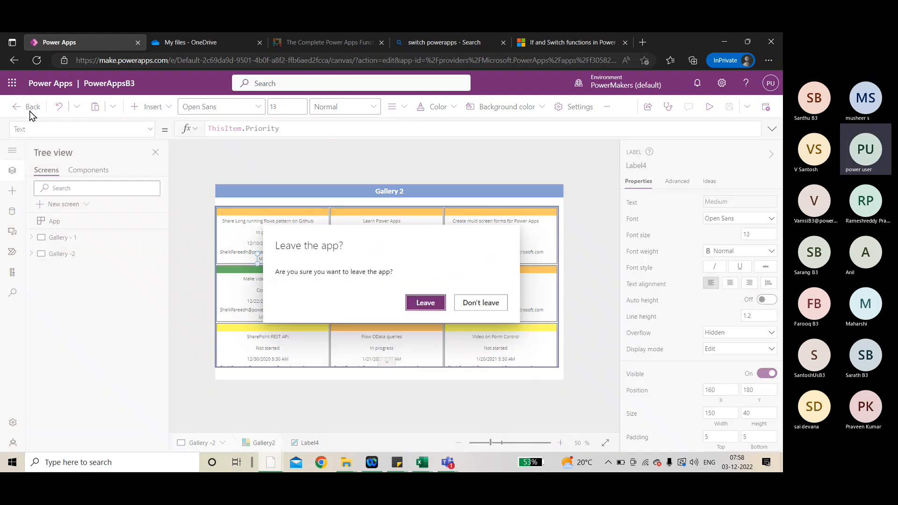
{"action": "left_click", "coordinate": [426, 303]}
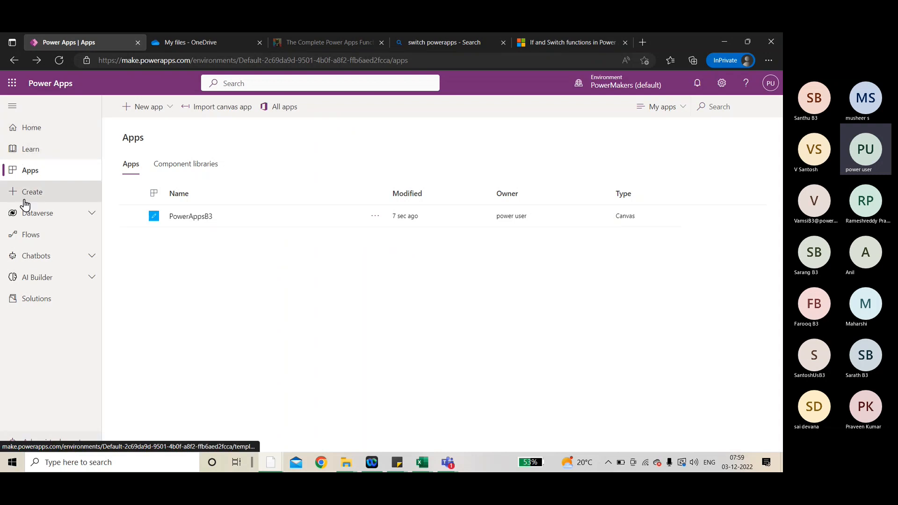
{"action": "left_click", "coordinate": [136, 107]}
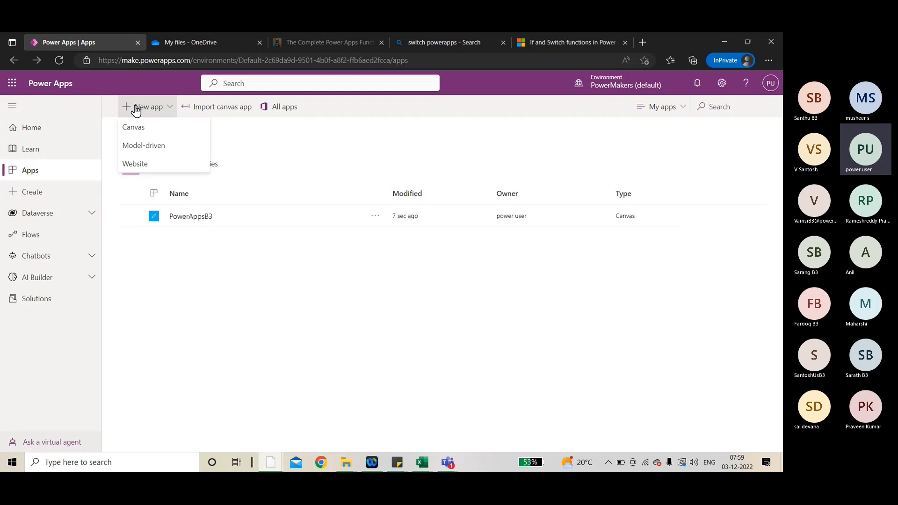
{"action": "left_click", "coordinate": [280, 131]}
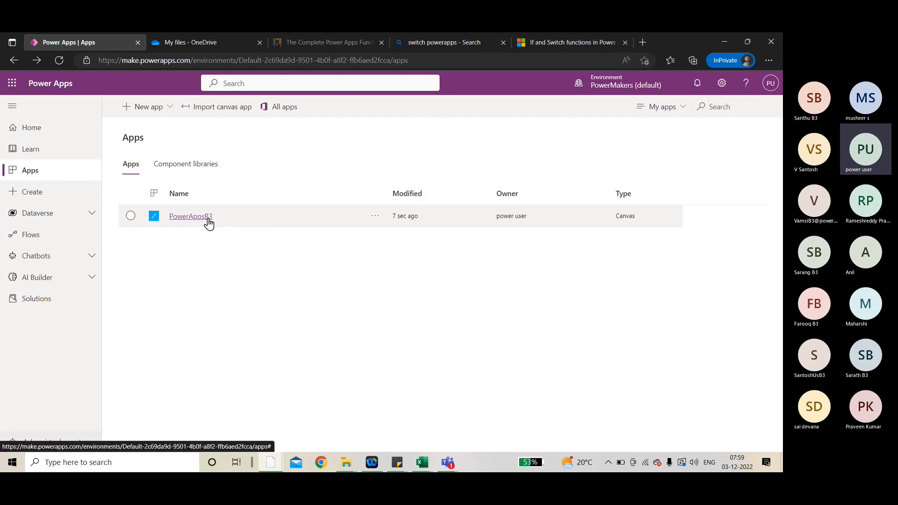
{"action": "left_click", "coordinate": [376, 217]}
{"action": "left_click", "coordinate": [379, 234]}
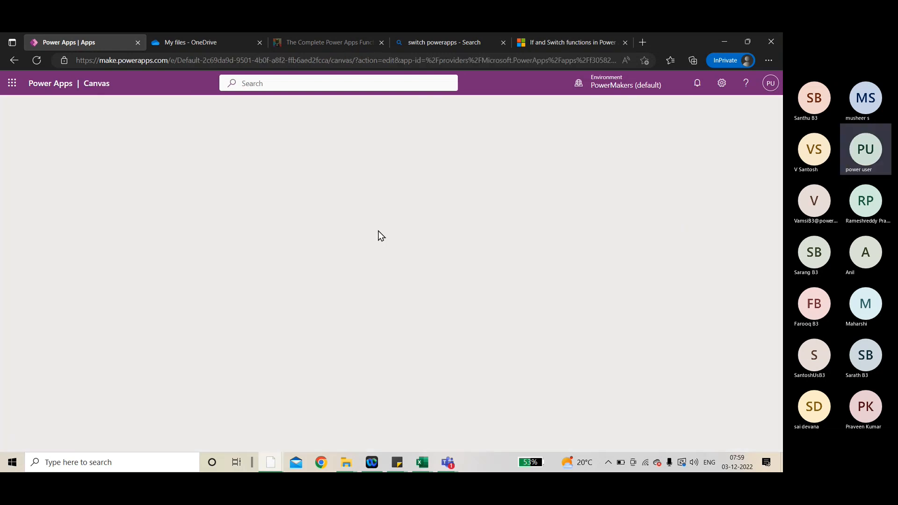
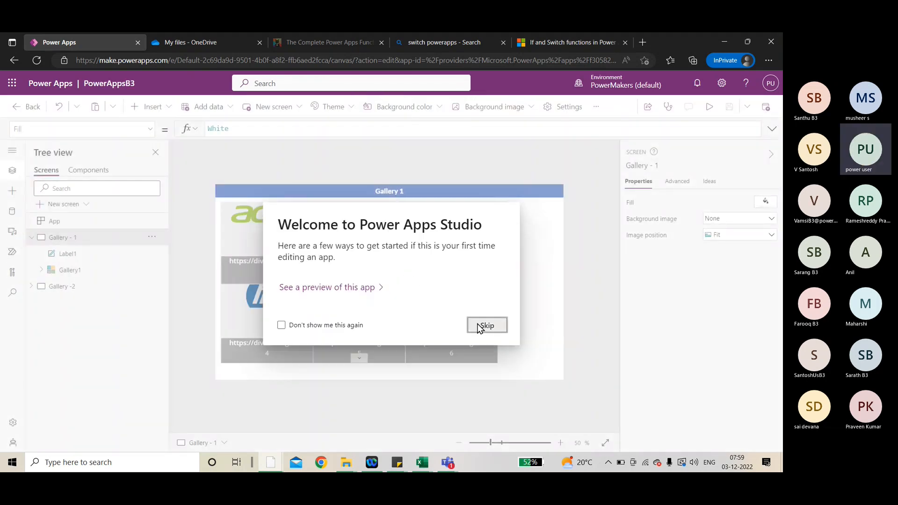
{"action": "left_click", "coordinate": [482, 325]}
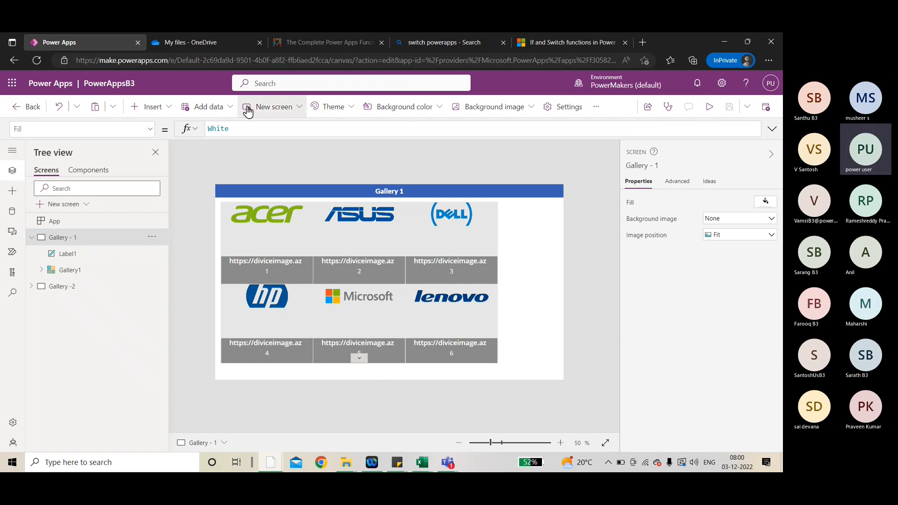
Step: Review the additional app commands and preview the Gallery - 1 screen, closing the preview and its tip
{"action": "left_click", "coordinate": [170, 112]}
{"action": "left_click", "coordinate": [166, 111]}
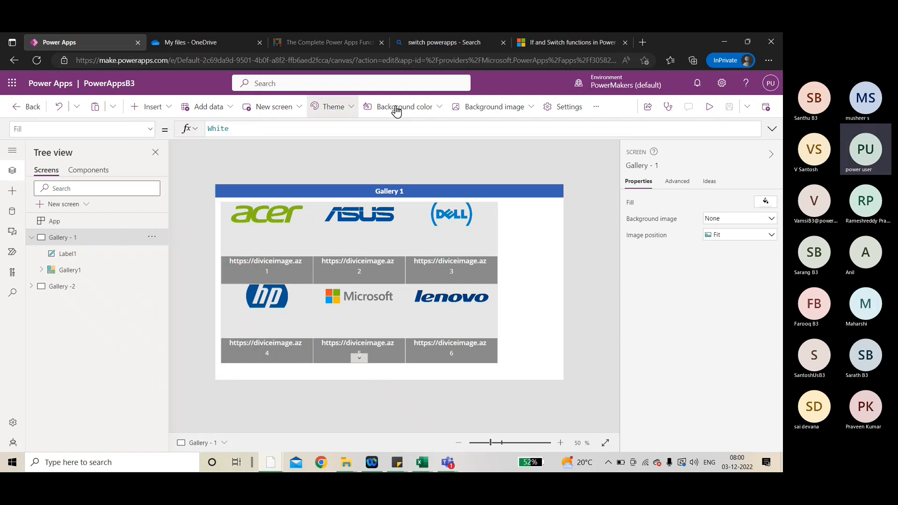
{"action": "left_click", "coordinate": [595, 107]}
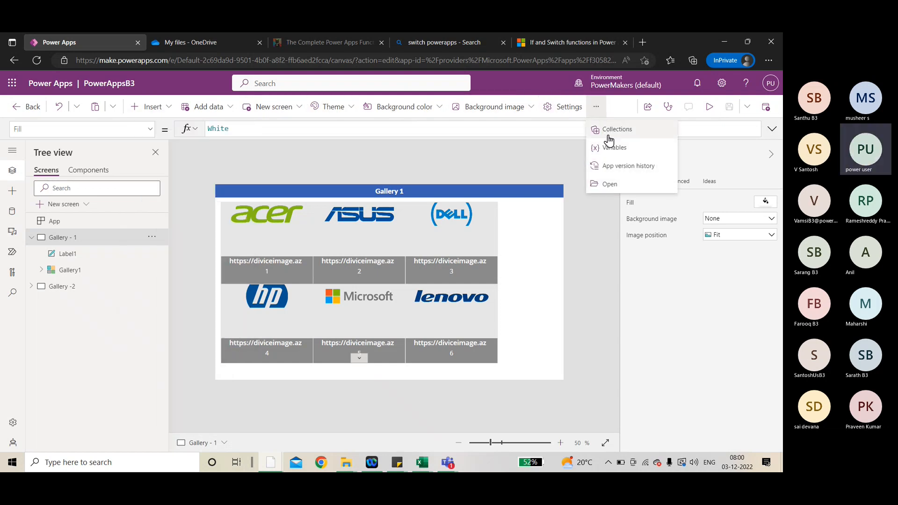
{"action": "left_click", "coordinate": [598, 110]}
{"action": "left_click", "coordinate": [709, 106]}
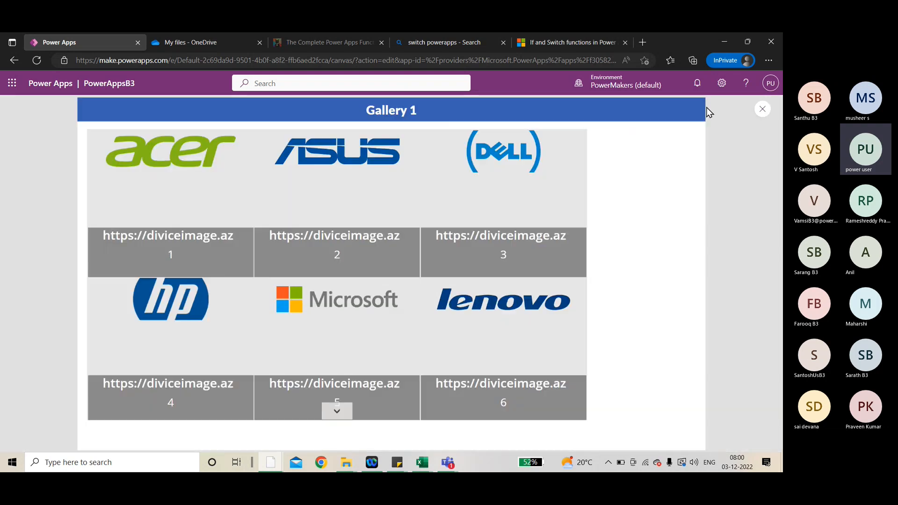
{"action": "left_click", "coordinate": [759, 110]}
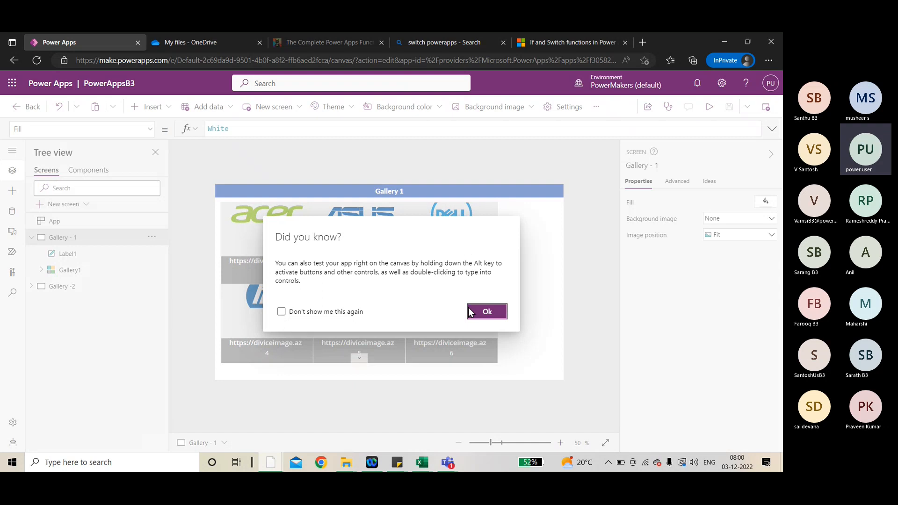
{"action": "left_click", "coordinate": [486, 312]}
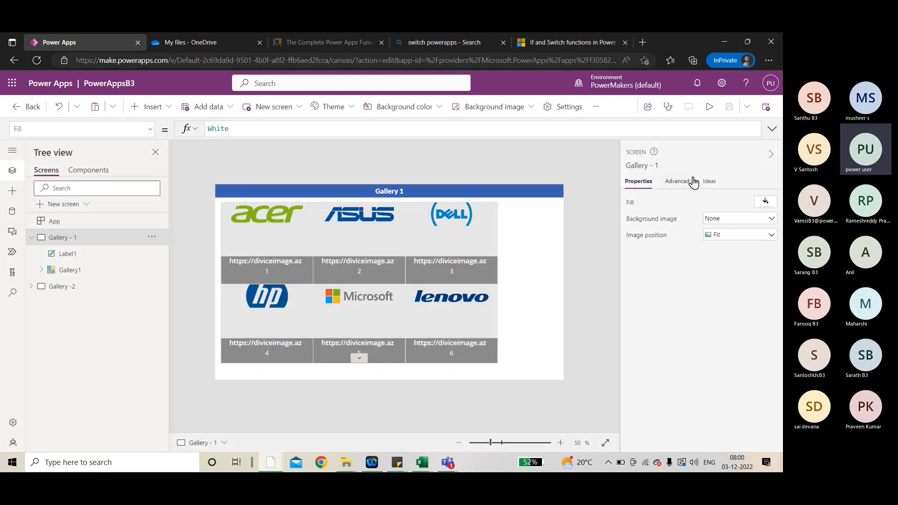
Step: Examine the Gallery - 1 screen's available properties and its Fill formula
{"action": "left_click", "coordinate": [195, 107]}
{"action": "left_click", "coordinate": [195, 108]}
{"action": "left_click", "coordinate": [149, 132]}
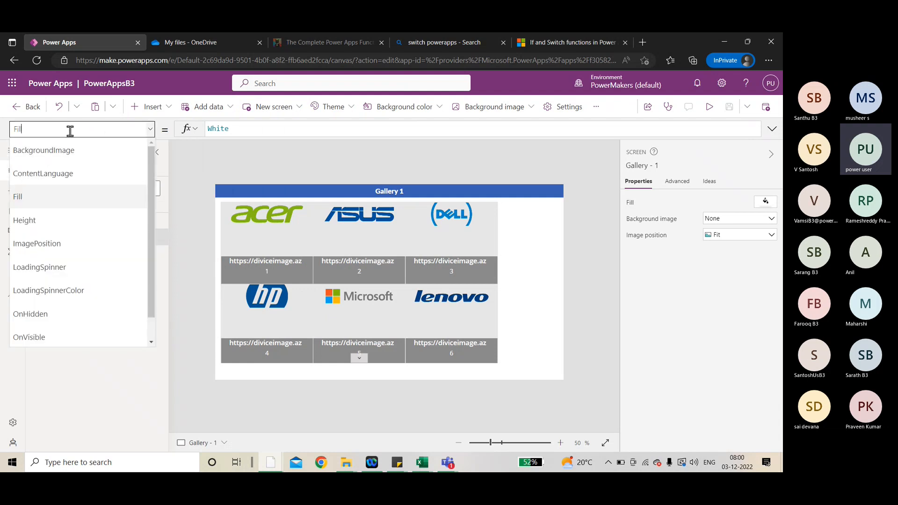
{"action": "left_click", "coordinate": [149, 129]}
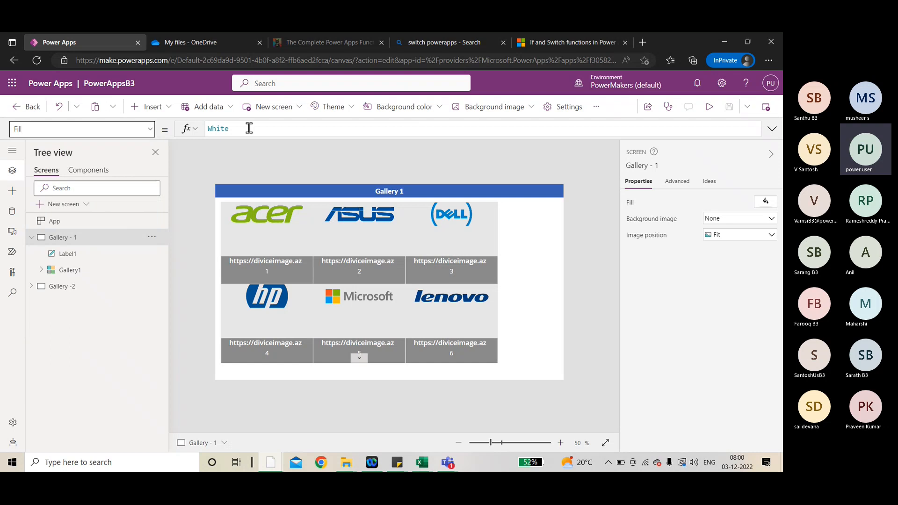
{"action": "double_click", "coordinate": [267, 128]}
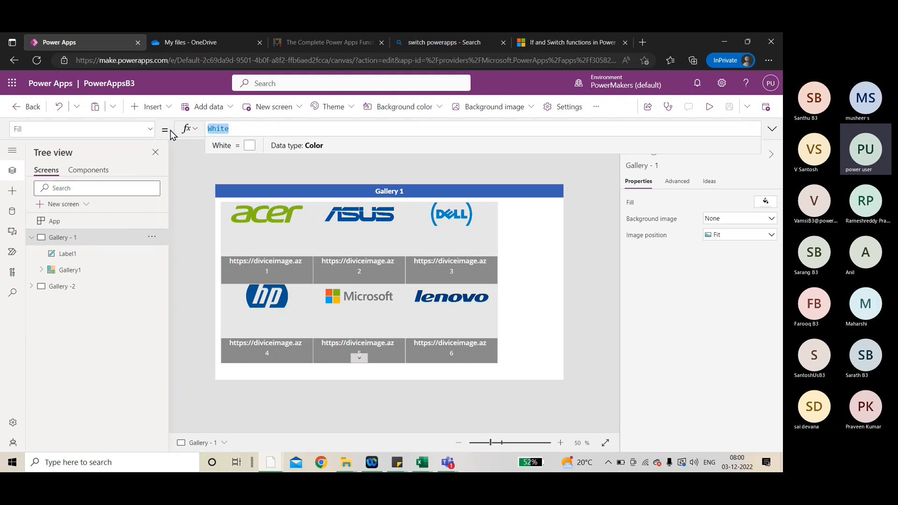
{"action": "left_click", "coordinate": [263, 126]}
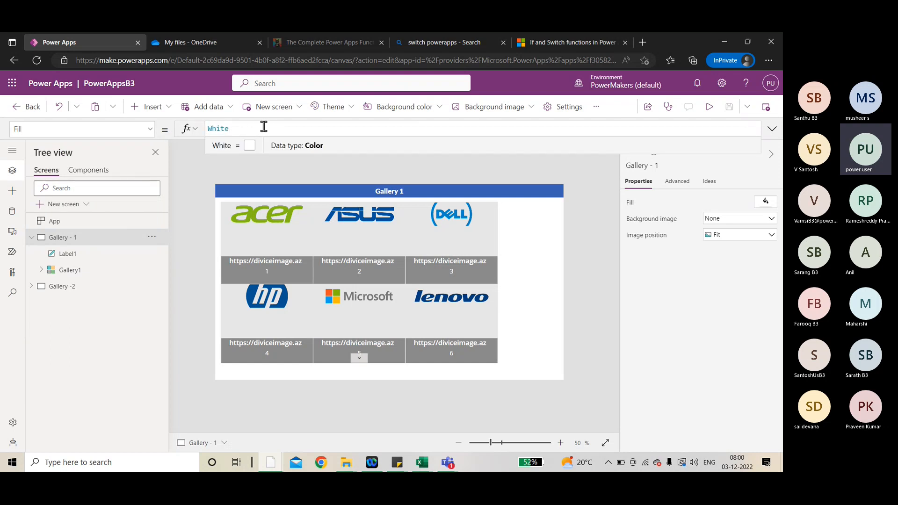
{"action": "left_click", "coordinate": [149, 129]}
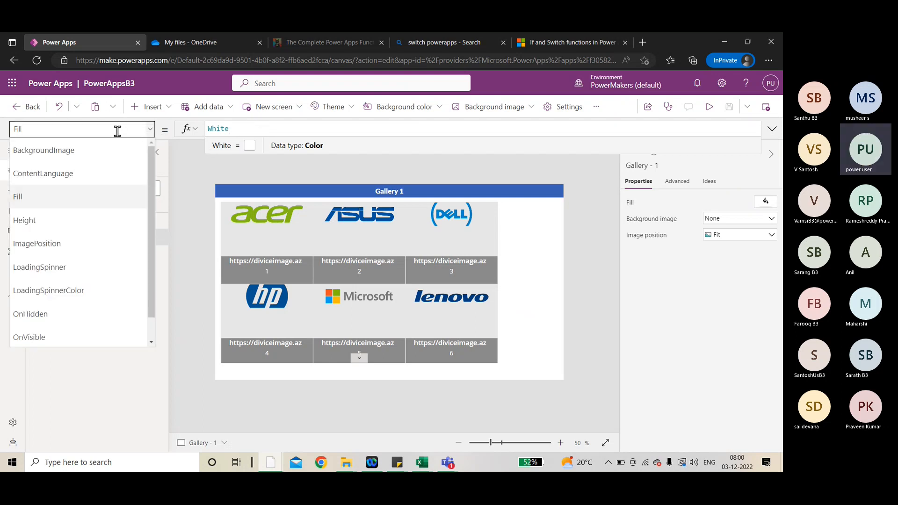
{"action": "key", "text": "Escape"}
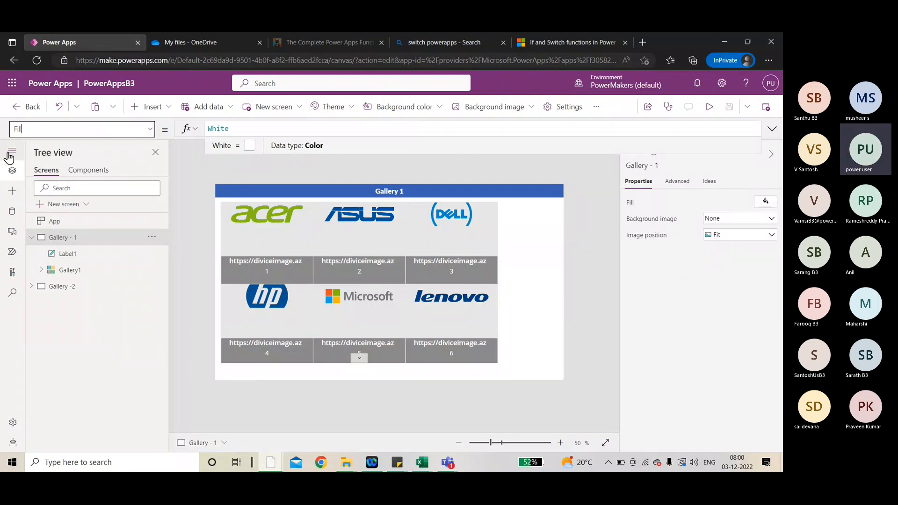
Step: Review the screen hierarchy and the controls available for insertion into the app
{"action": "left_click", "coordinate": [11, 171]}
{"action": "left_click", "coordinate": [10, 172]}
{"action": "left_click", "coordinate": [8, 192]}
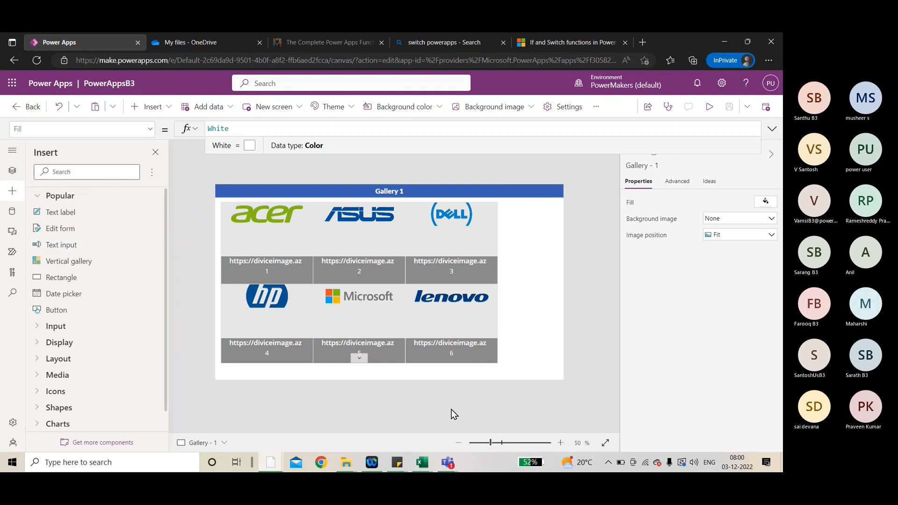
Step: Check the source workbooks open in Excel and stored in OneDrive, and review the app's connected data sources
{"action": "left_click", "coordinate": [425, 466]}
{"action": "mouse_move", "coordinate": [447, 431]}
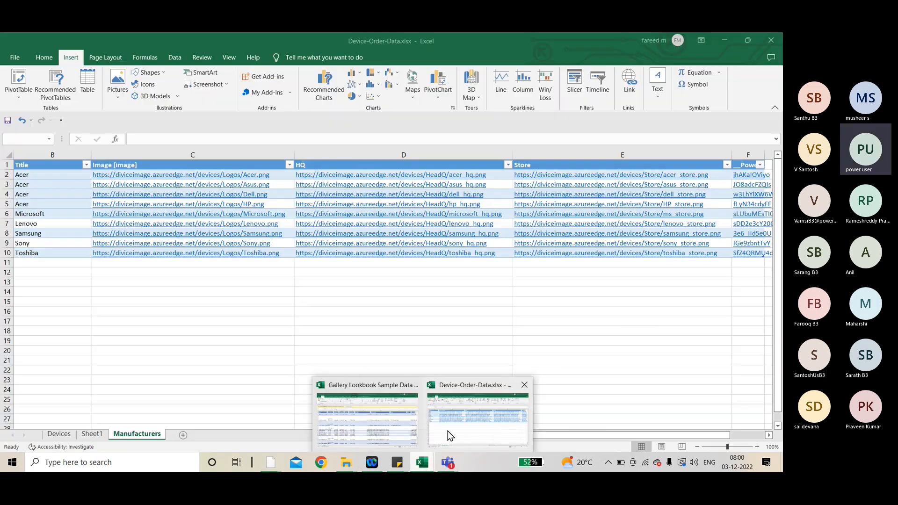
{"action": "mouse_move", "coordinate": [392, 430]}
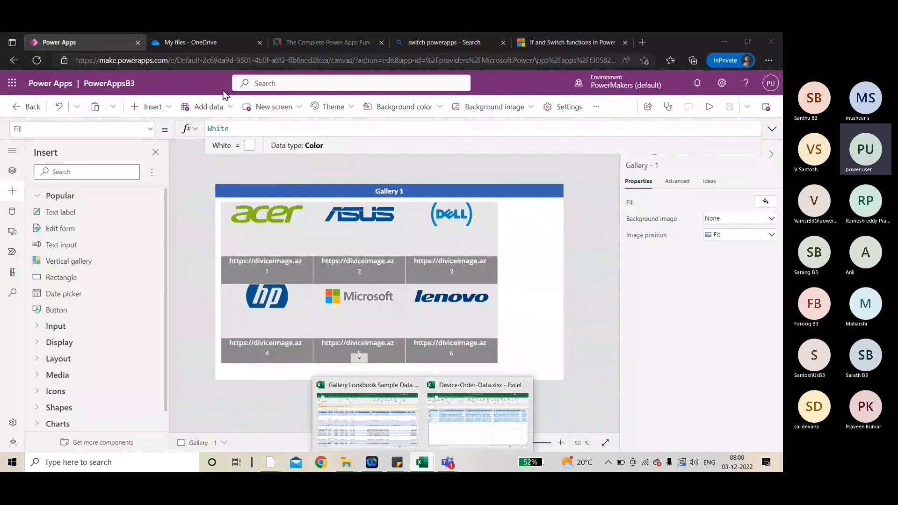
{"action": "left_click", "coordinate": [197, 42]}
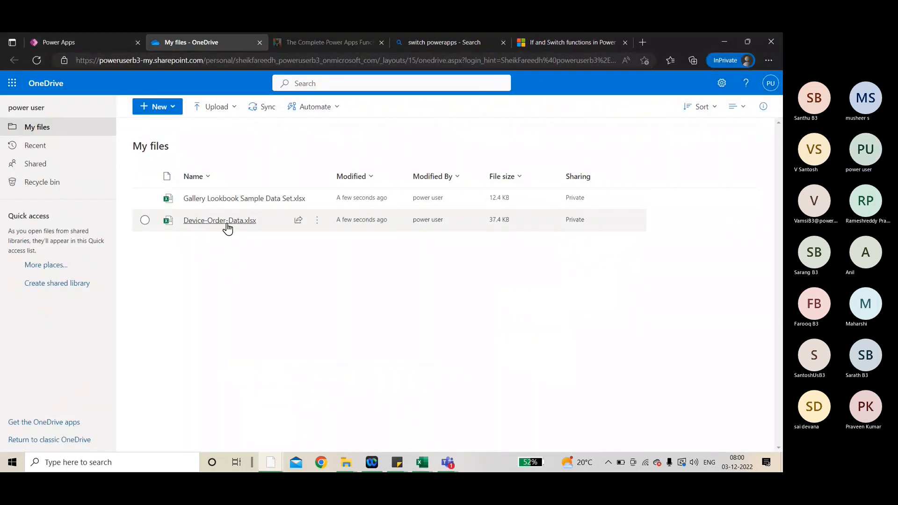
{"action": "left_click", "coordinate": [95, 47]}
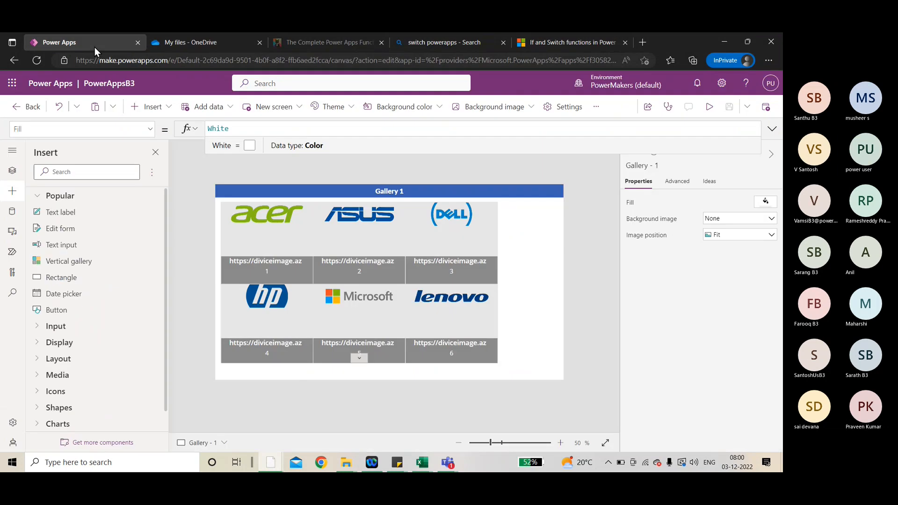
{"action": "left_click", "coordinate": [11, 213]}
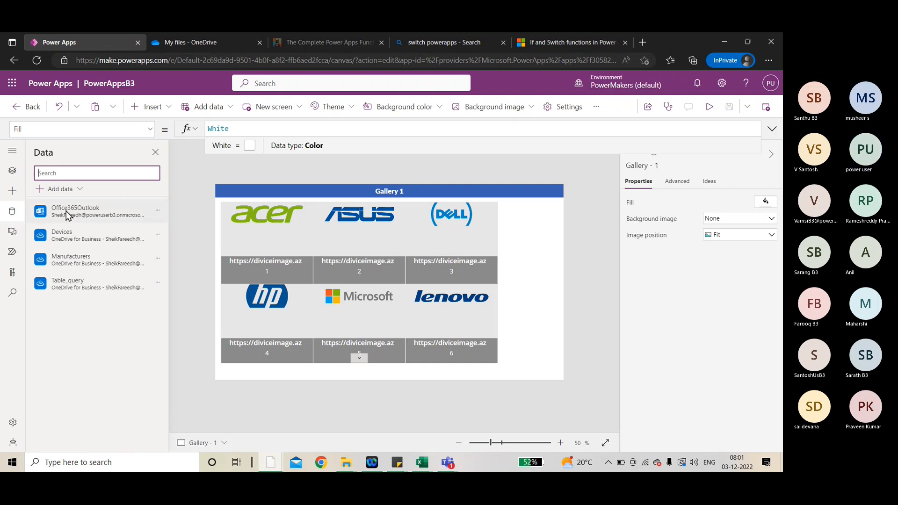
{"action": "left_click", "coordinate": [13, 172]}
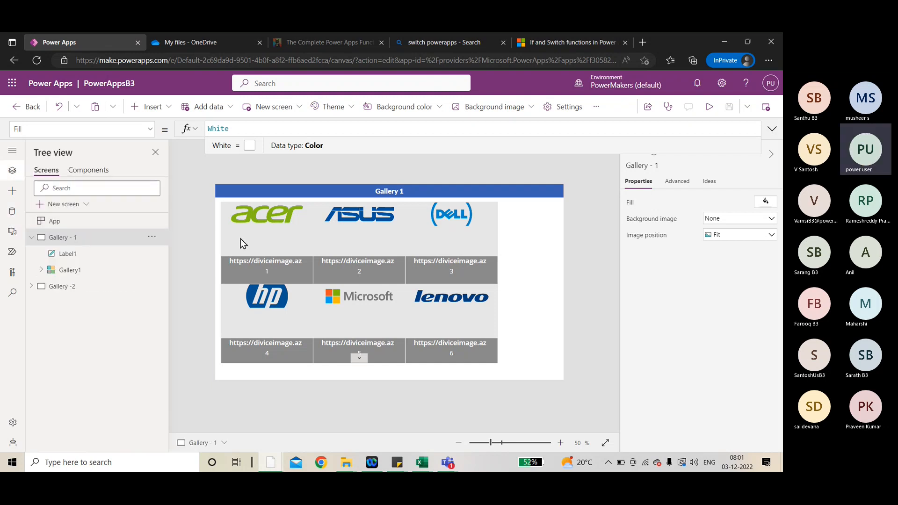
Step: Examine Gallery1's property list, data source options, and wrap count and template padding settings
{"action": "left_click", "coordinate": [417, 261]}
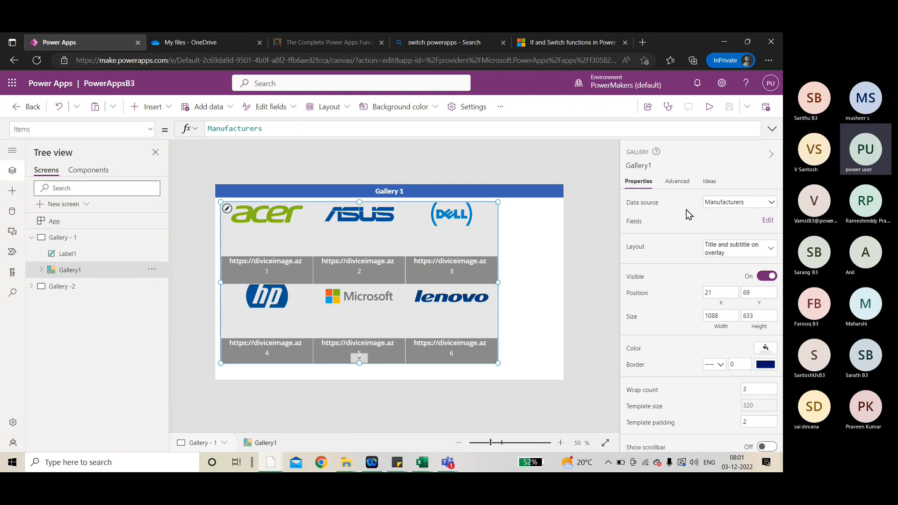
{"action": "left_click", "coordinate": [114, 129]}
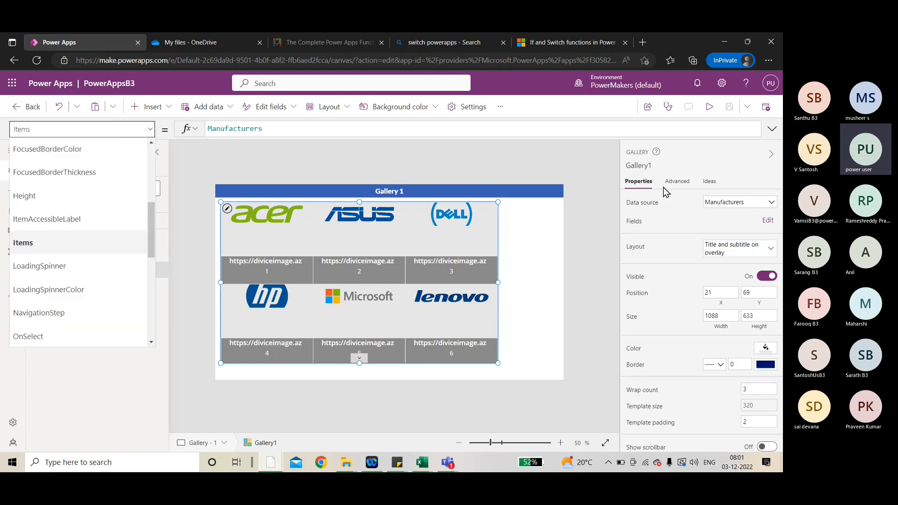
{"action": "key", "text": "Escape"}
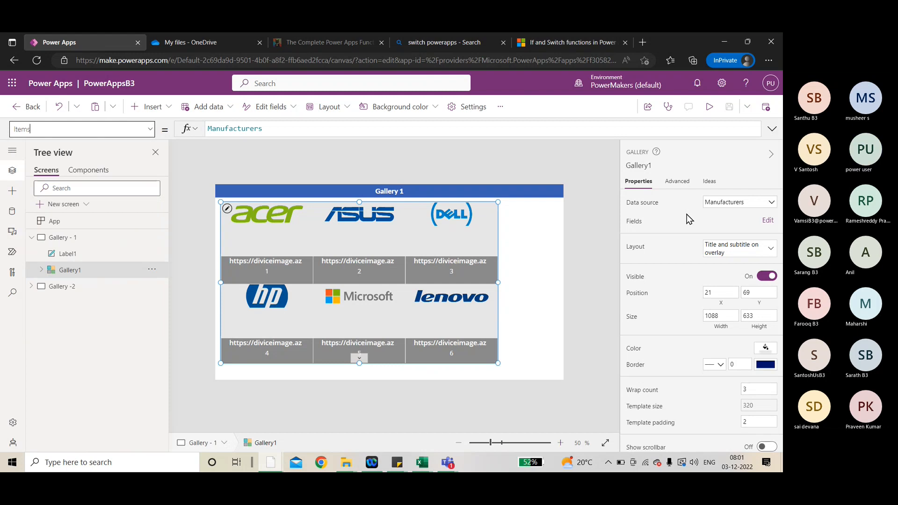
{"action": "left_click", "coordinate": [724, 204]}
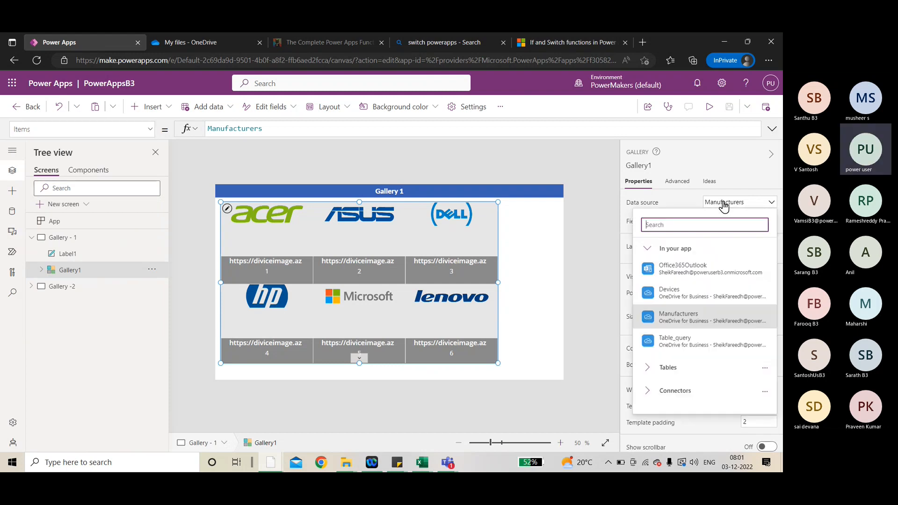
{"action": "left_click", "coordinate": [723, 203]}
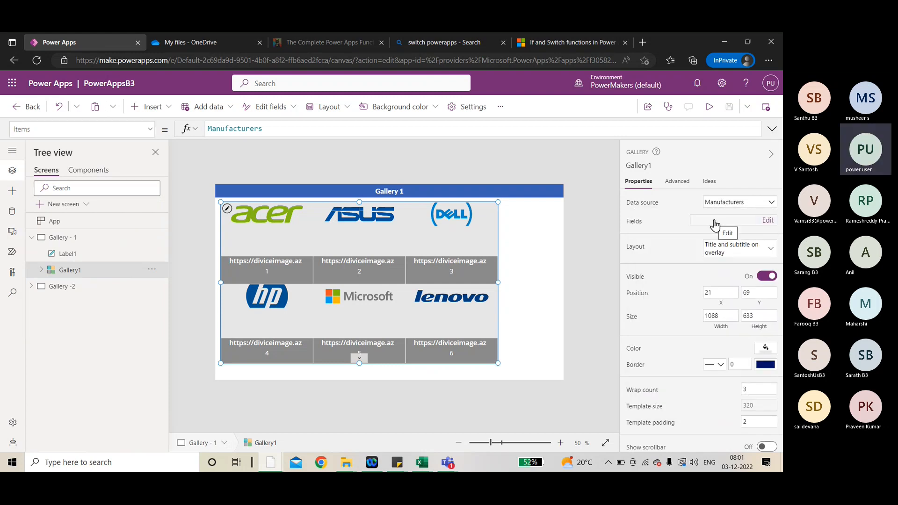
{"action": "scroll", "coordinate": [697, 243], "scroll_direction": "down", "scroll_amount": 2}
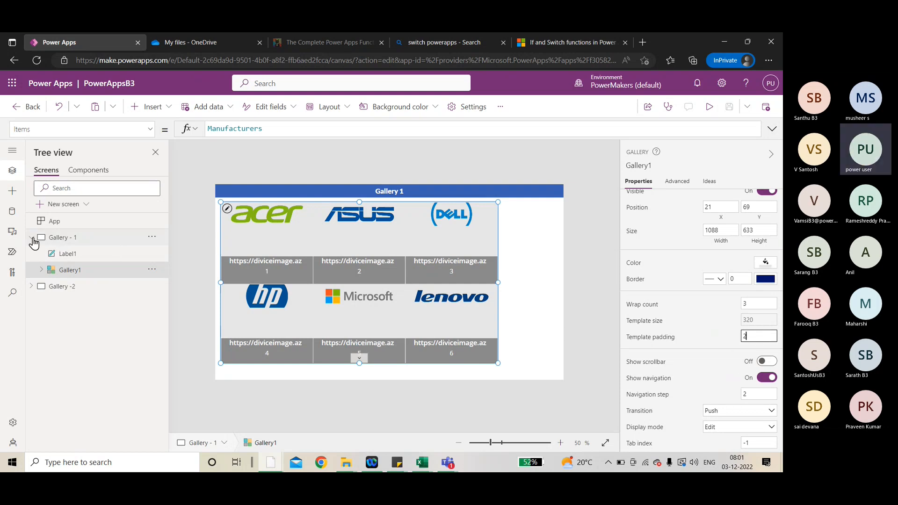
Step: Collapse the Gallery - 1 screen's controls and display the Gallery -2 screen
{"action": "left_click", "coordinate": [31, 237]}
{"action": "left_click", "coordinate": [50, 257]}
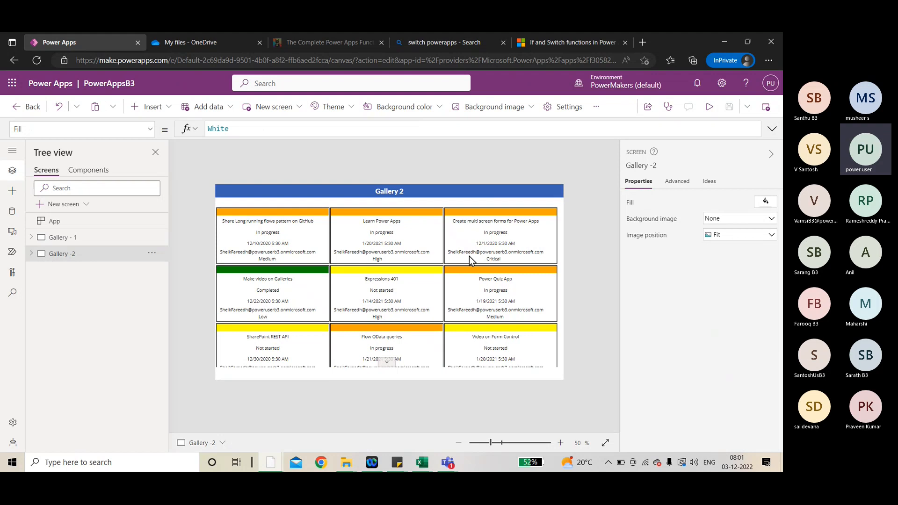
Step: Preview the Gallery -2 screen, compare its cards with the rows of the Gallery Lookbook Sample Data Set workbook in Excel, and exit the preview
{"action": "left_click", "coordinate": [709, 107]}
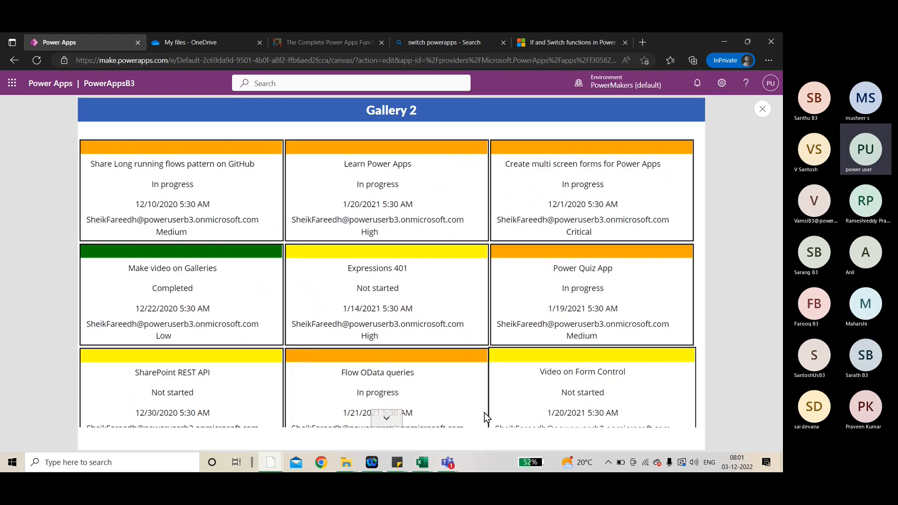
{"action": "mouse_move", "coordinate": [422, 462]}
{"action": "left_click", "coordinate": [380, 430]}
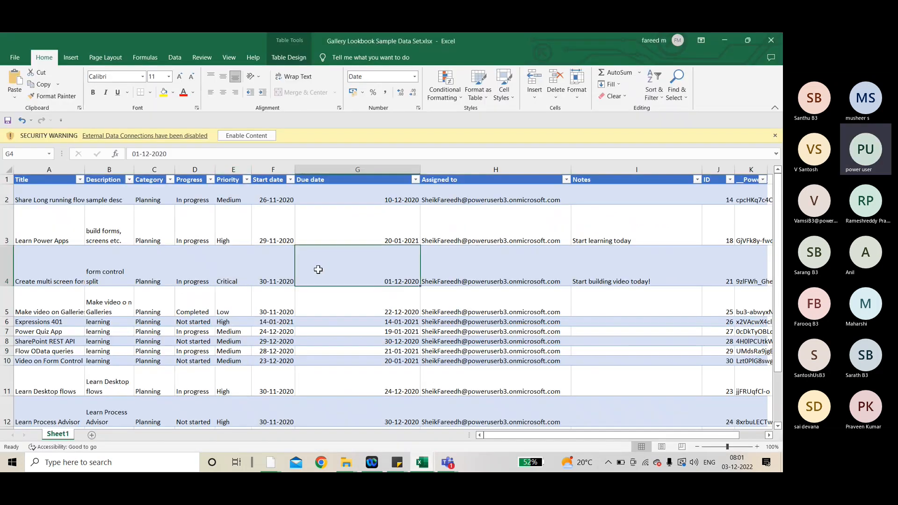
{"action": "left_click", "coordinate": [274, 270]}
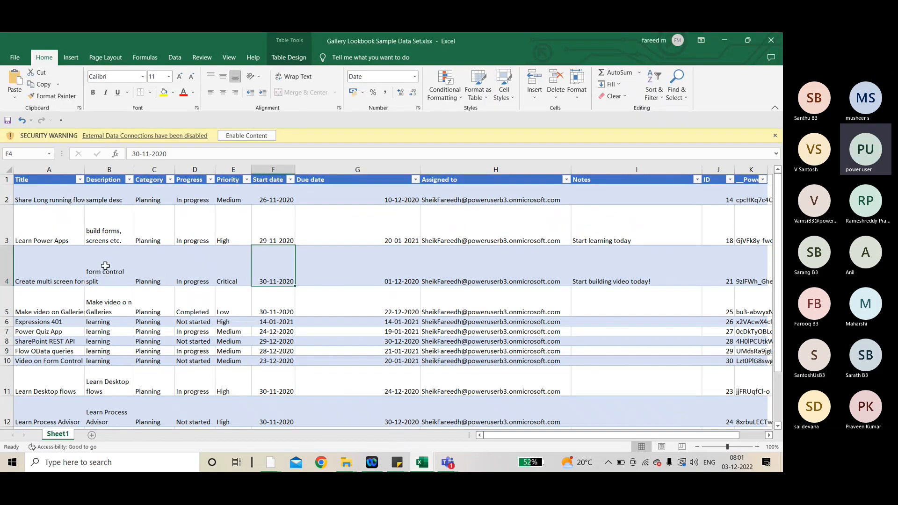
{"action": "scroll", "coordinate": [100, 268], "scroll_direction": "down", "scroll_amount": 4}
{"action": "scroll", "coordinate": [100, 268], "scroll_direction": "up", "scroll_amount": 4}
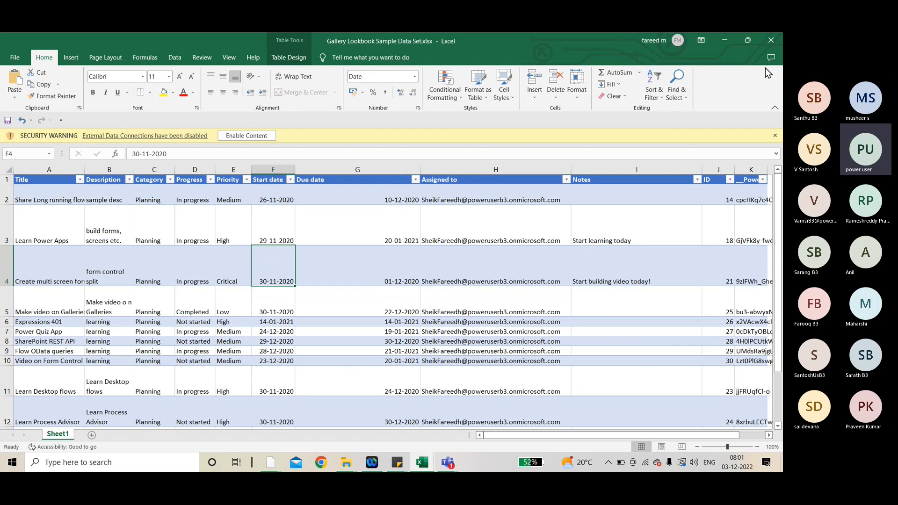
{"action": "left_click", "coordinate": [725, 41]}
{"action": "left_click", "coordinate": [762, 109]}
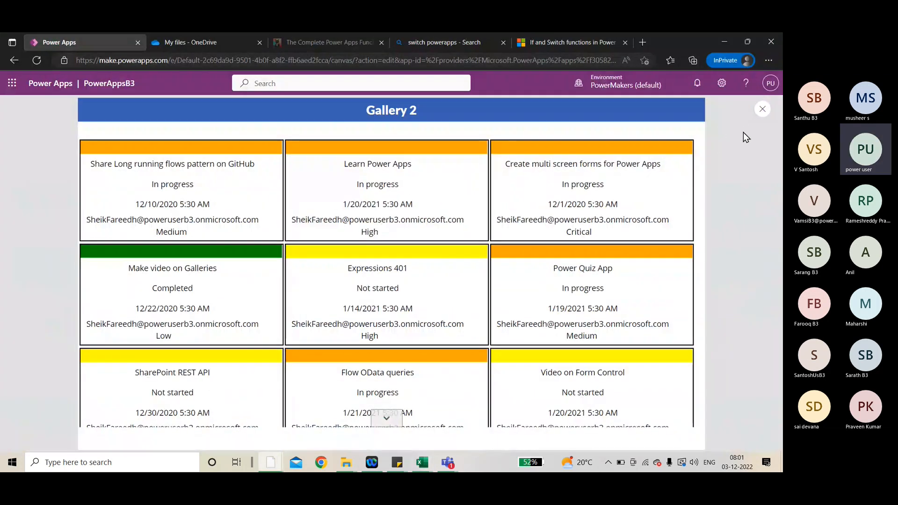
Step: Shift Gallery2 slightly to the right on the Gallery -2 screen, to X 10 and Y 87
{"action": "left_click", "coordinate": [484, 310]}
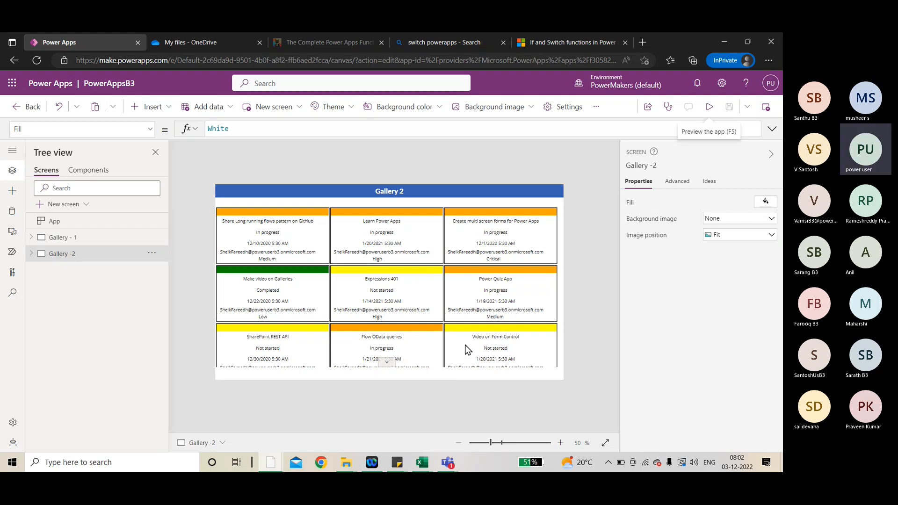
{"action": "left_click", "coordinate": [469, 320]}
{"action": "left_click_drag", "start_coordinate": [469, 320], "coordinate": [472, 320]}
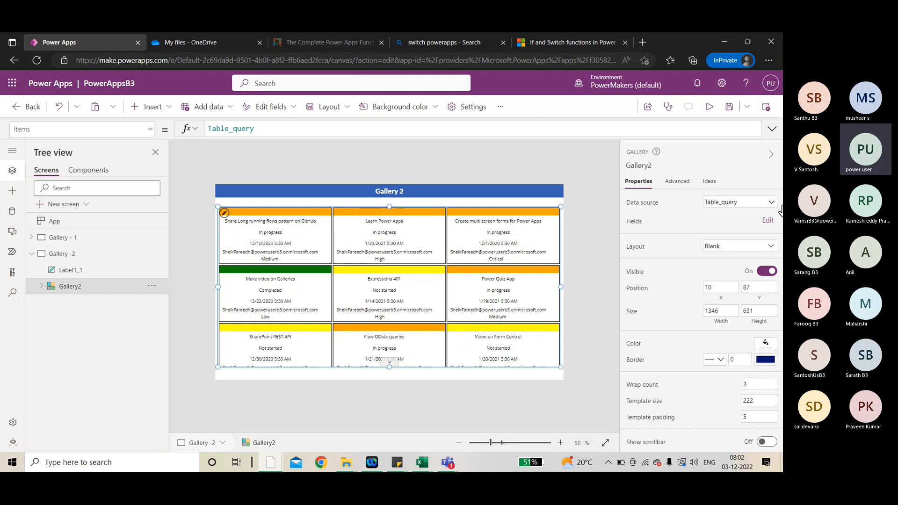
{"action": "left_click", "coordinate": [766, 108]}
{"action": "left_click", "coordinate": [422, 331]}
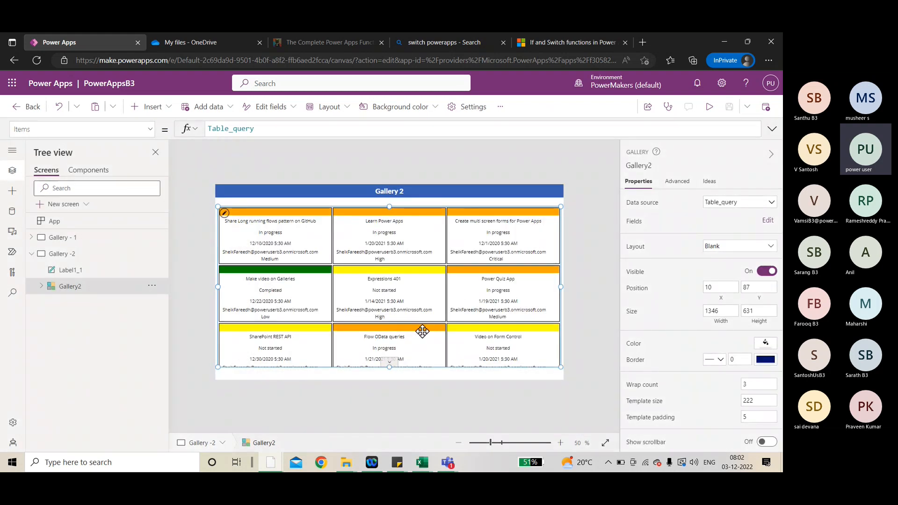
{"action": "mouse_move", "coordinate": [428, 458]}
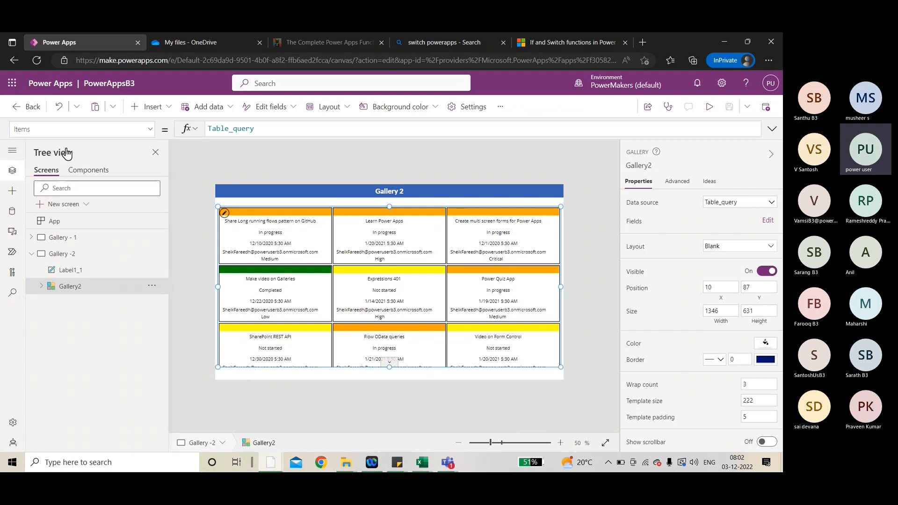
Step: Switch to SharePoint, view the PowerAppsB3 site's home page with the welcome and site design prompts dismissed, and return to Power Apps
{"action": "left_click", "coordinate": [12, 83]}
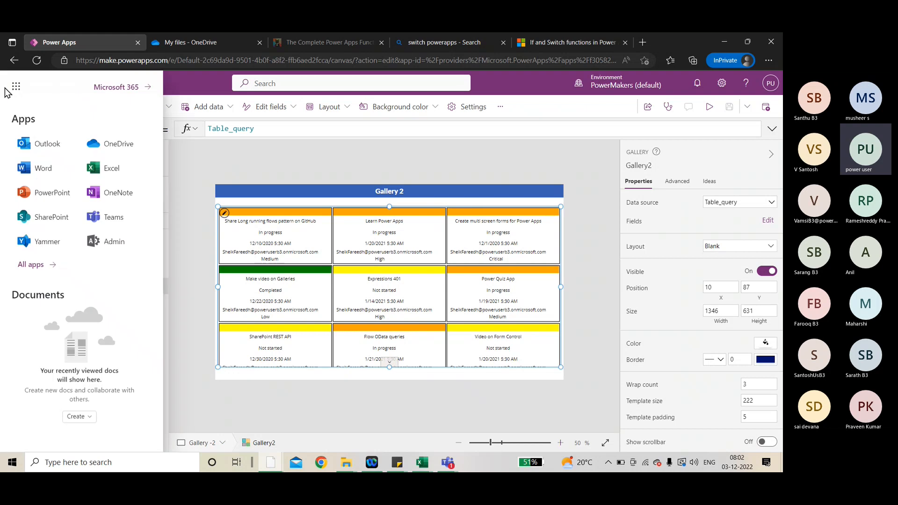
{"action": "left_click", "coordinate": [44, 213]}
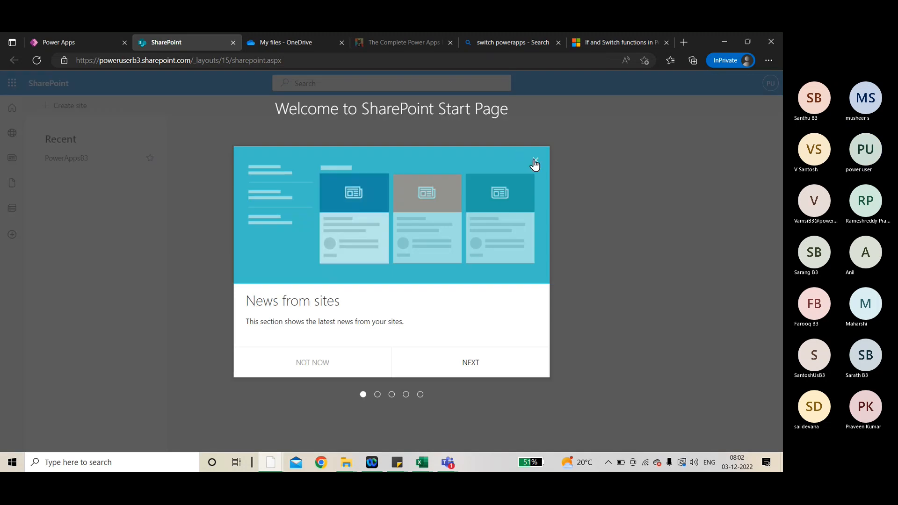
{"action": "left_click", "coordinate": [535, 164]}
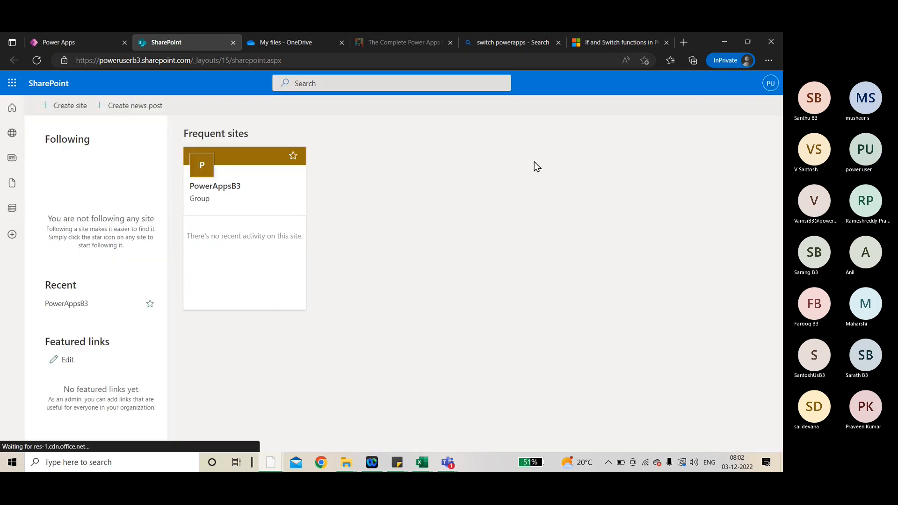
{"action": "left_click", "coordinate": [231, 199]}
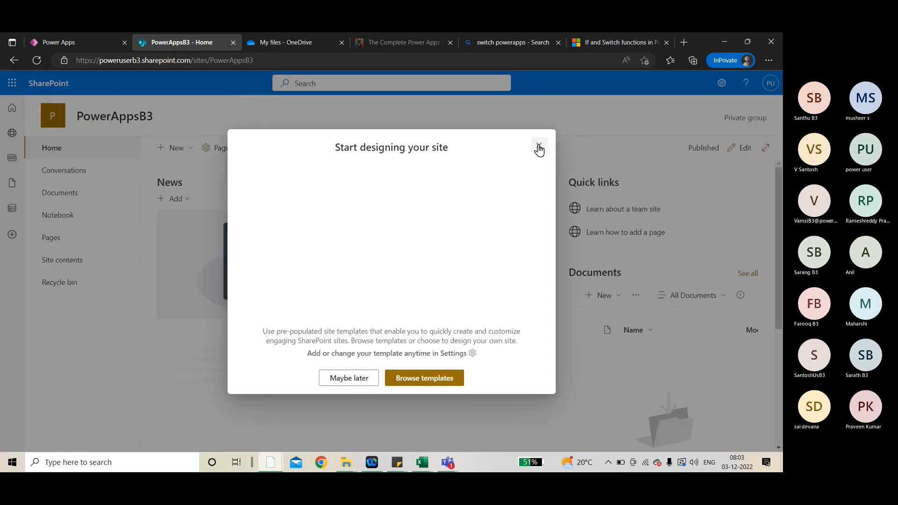
{"action": "left_click", "coordinate": [539, 146]}
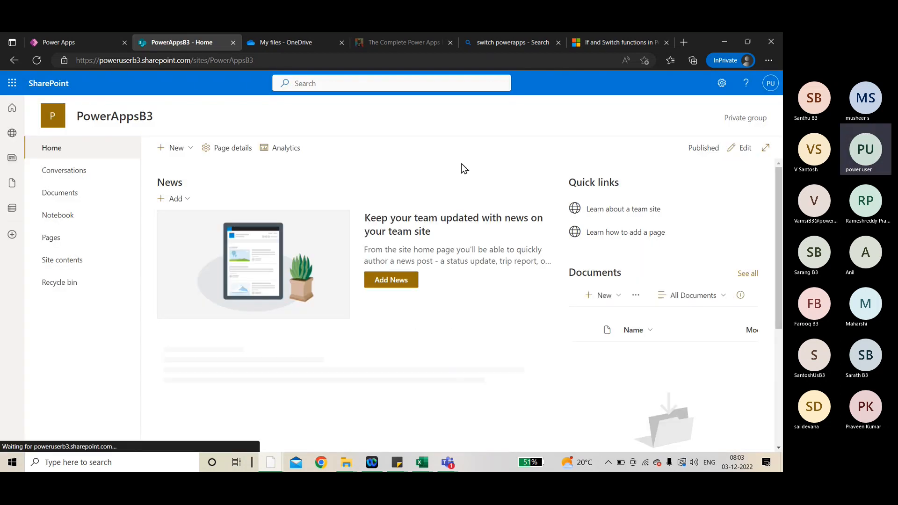
{"action": "left_click", "coordinate": [67, 41]}
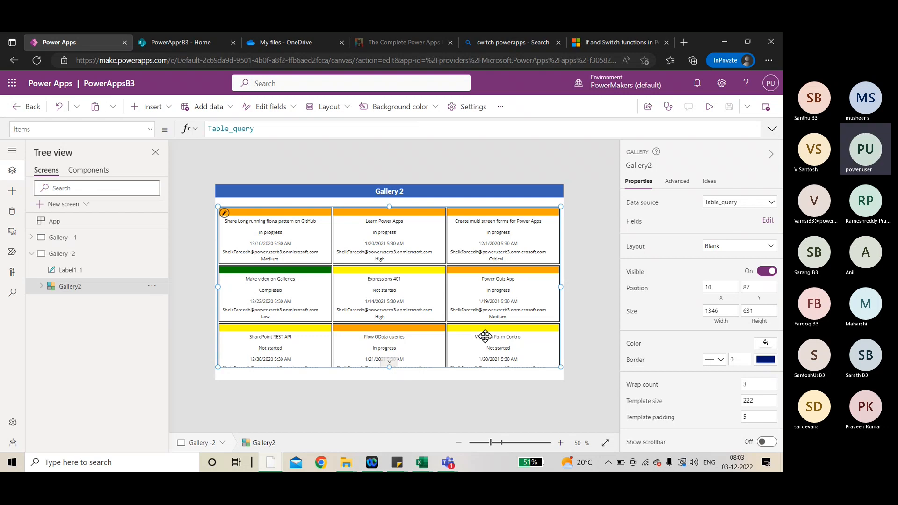
Step: Switch to Teams and check the PowerApps And Power Automate B3 meeting chat and its message app options
{"action": "left_click", "coordinate": [447, 425]}
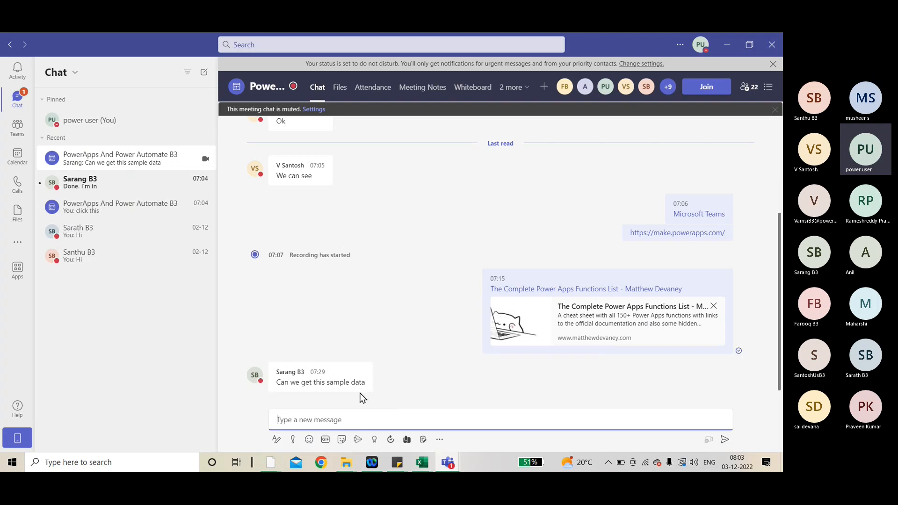
{"action": "left_click", "coordinate": [439, 442]}
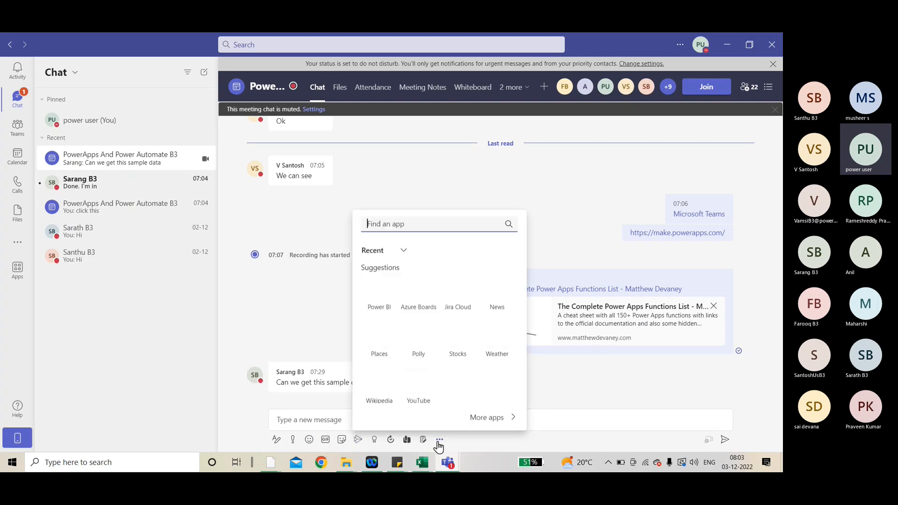
{"action": "left_click", "coordinate": [471, 445]}
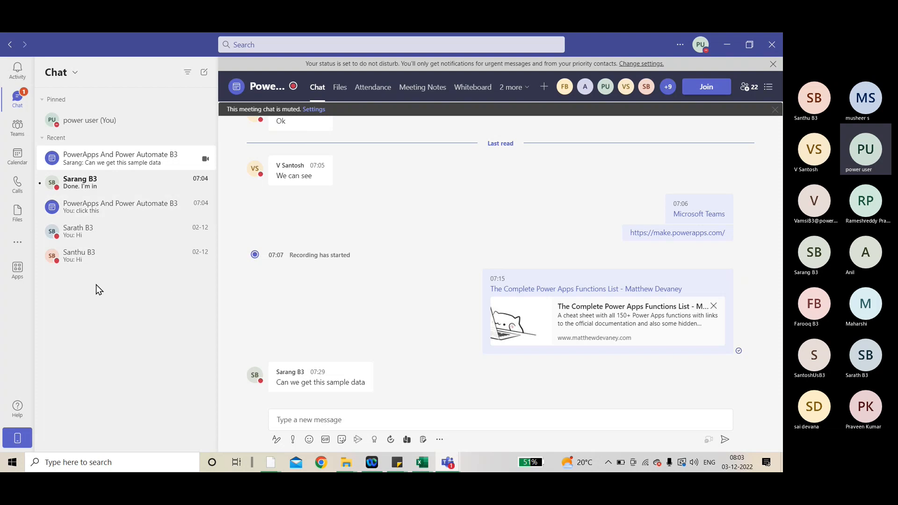
{"action": "left_click", "coordinate": [438, 423]}
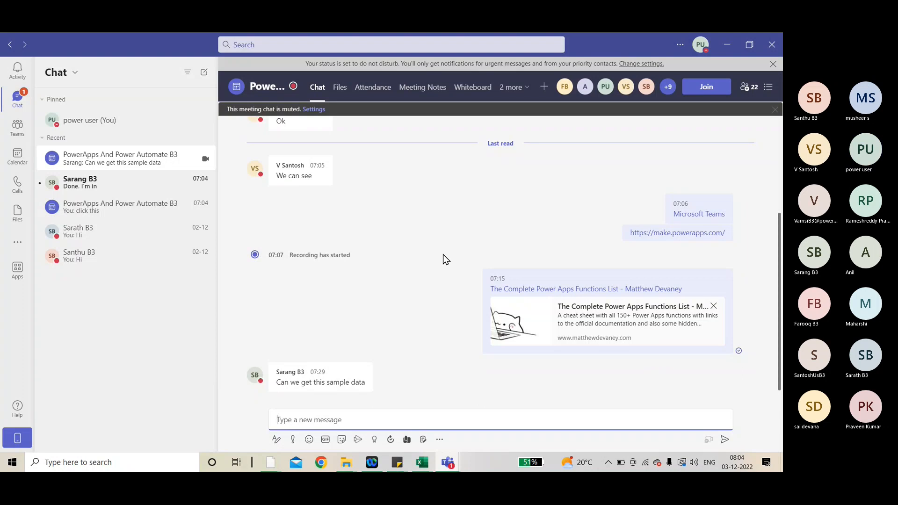
Step: Bring up the PowerApps And Power Automate B3 meeting window and open its additional call options to reach the recording control
{"action": "left_click", "coordinate": [453, 463]}
{"action": "left_click", "coordinate": [467, 408]}
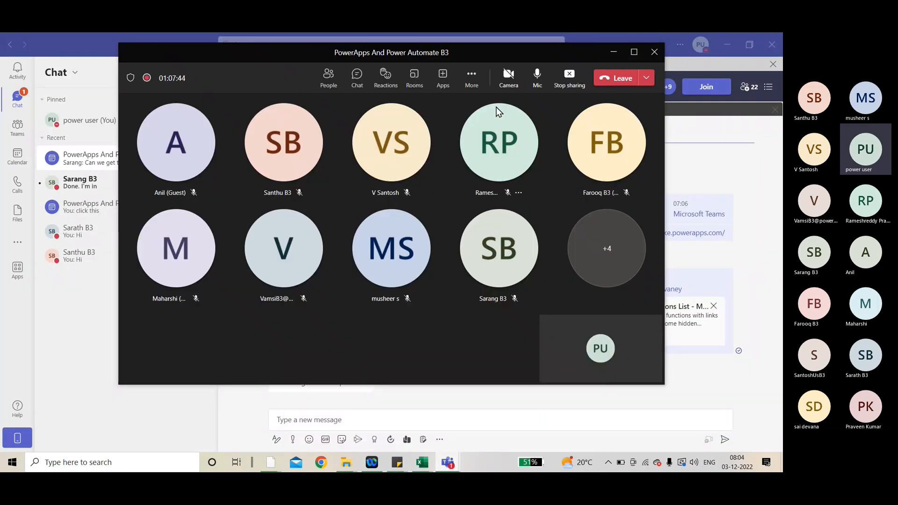
{"action": "left_click", "coordinate": [472, 78]}
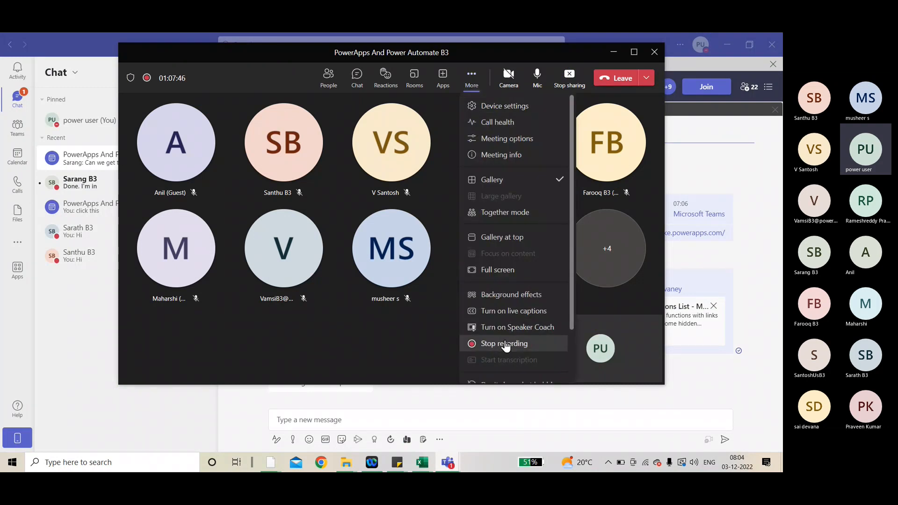